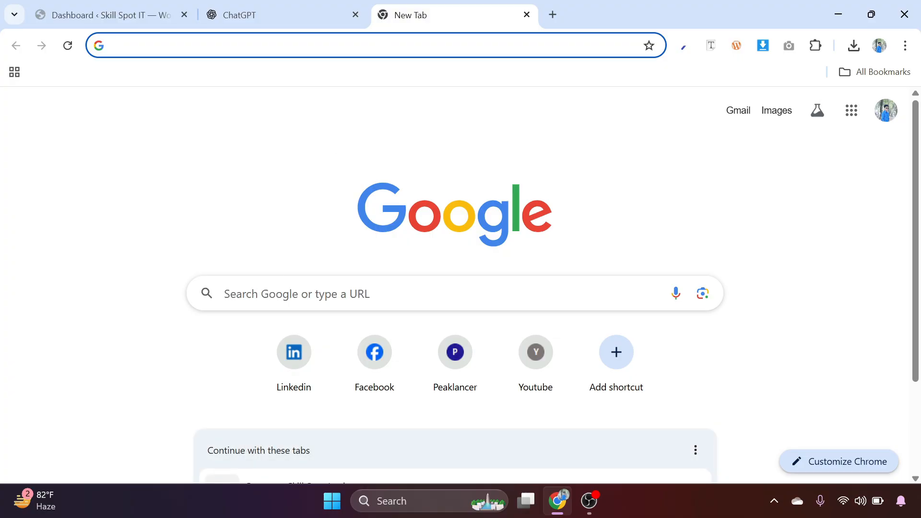
Search Google for "lorem ipsum generator" and open the loremipsum.io result at its text generator
{"action": "left_click", "coordinate": [288, 293]}
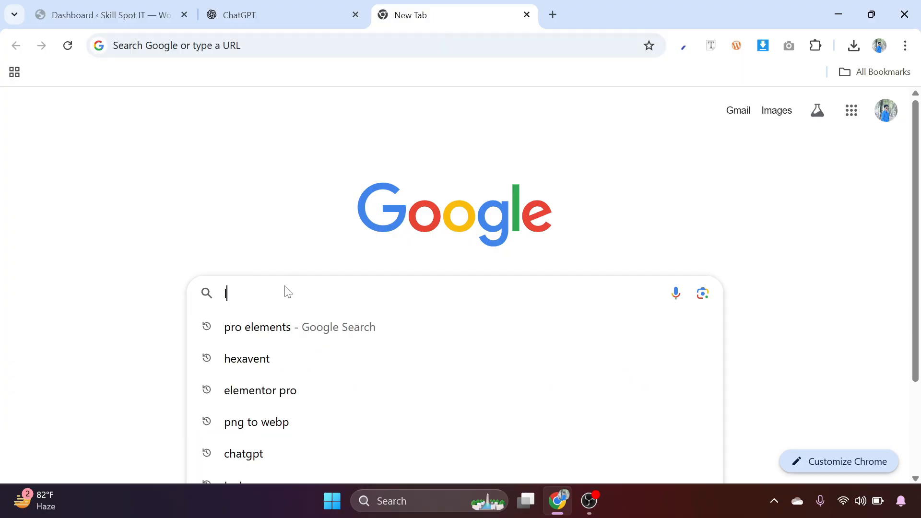
{"action": "type", "text": "lore"}
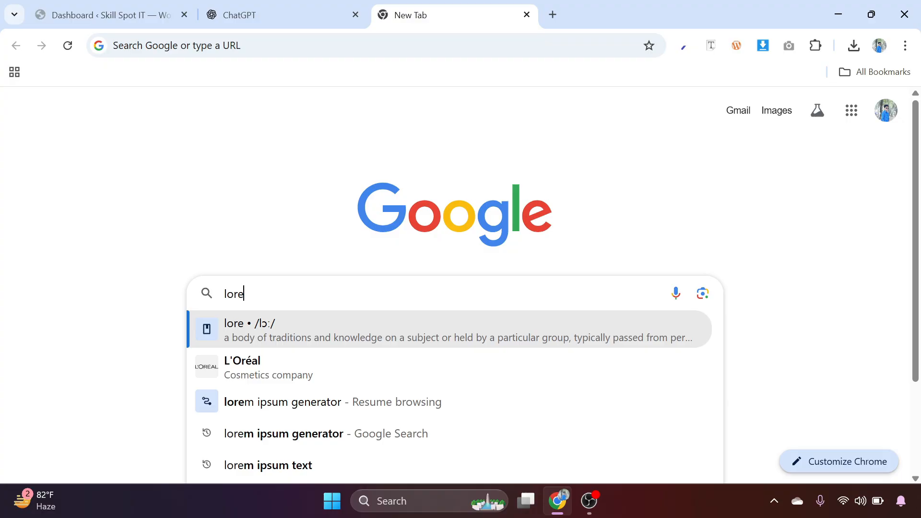
{"action": "left_click", "coordinate": [318, 438]}
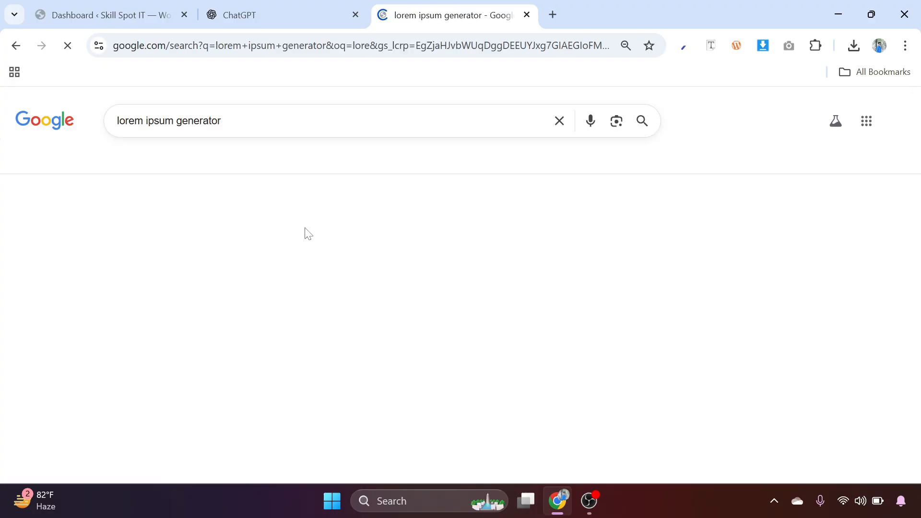
{"action": "scroll", "coordinate": [222, 272], "scroll_direction": "down", "scroll_amount": 5}
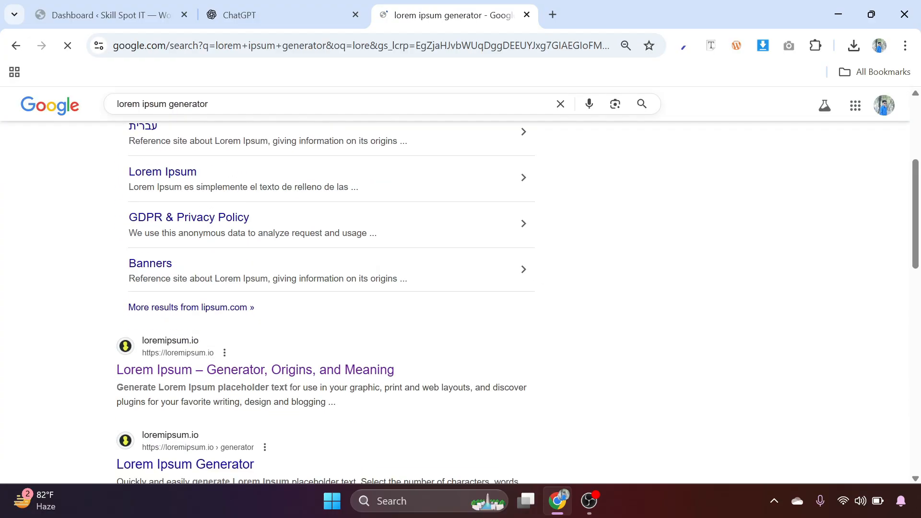
{"action": "left_click", "coordinate": [188, 298]}
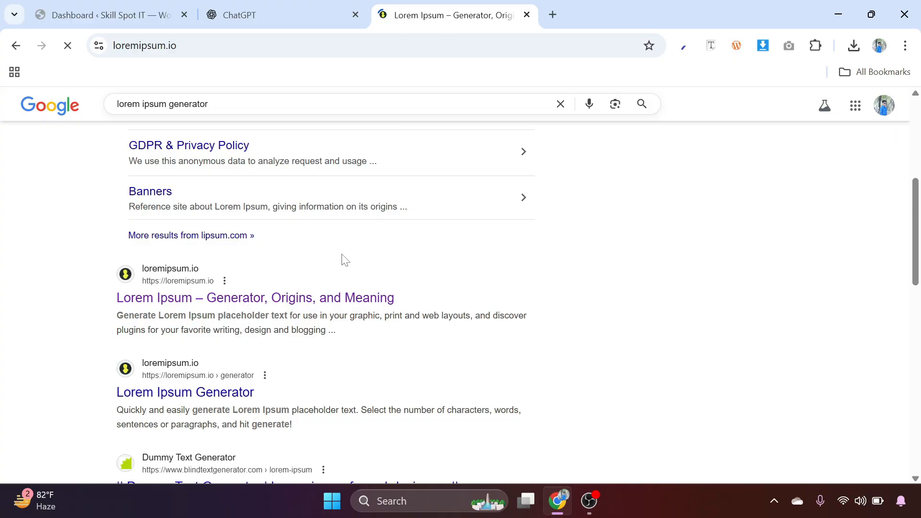
{"action": "scroll", "coordinate": [315, 226], "scroll_direction": "down", "scroll_amount": 7}
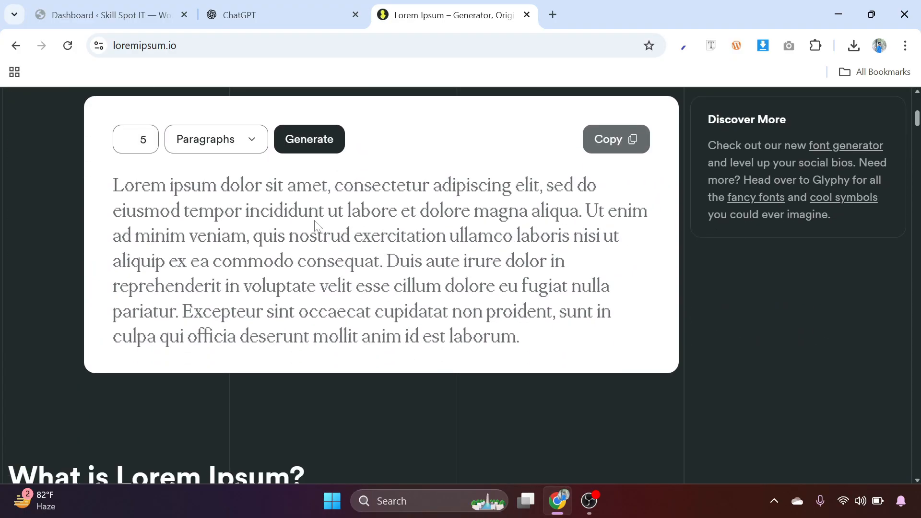
Generate 5 paragraphs of Lorem Ipsum placeholder text and review the generated text
{"action": "left_click_drag", "start_coordinate": [124, 185], "coordinate": [390, 286]}
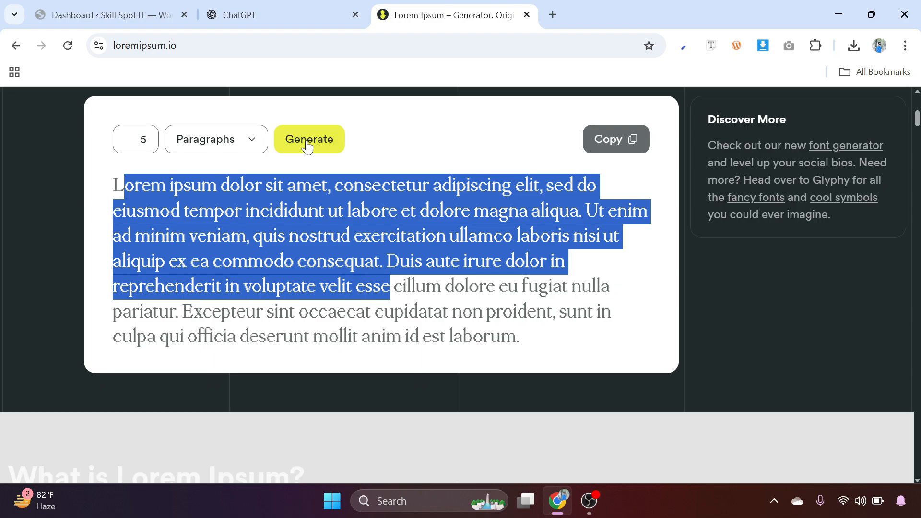
{"action": "left_click", "coordinate": [307, 146]}
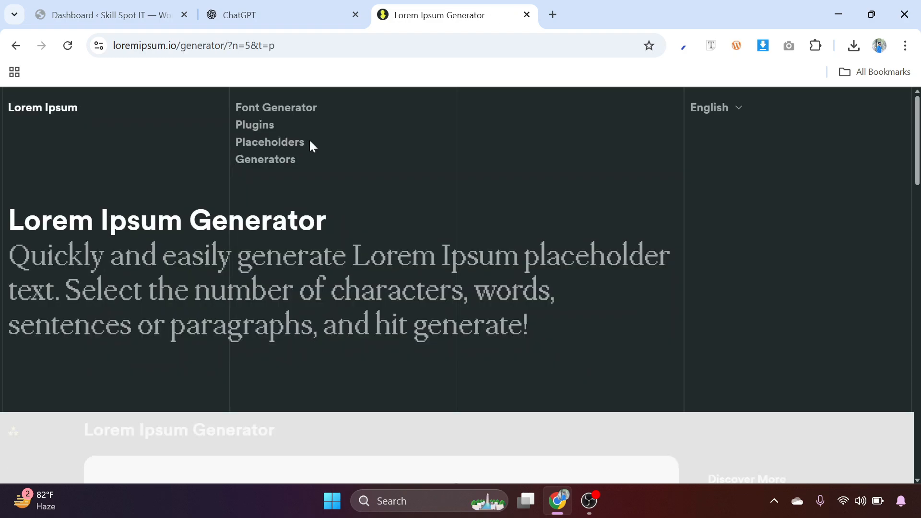
{"action": "scroll", "coordinate": [280, 184], "scroll_direction": "down", "scroll_amount": 10}
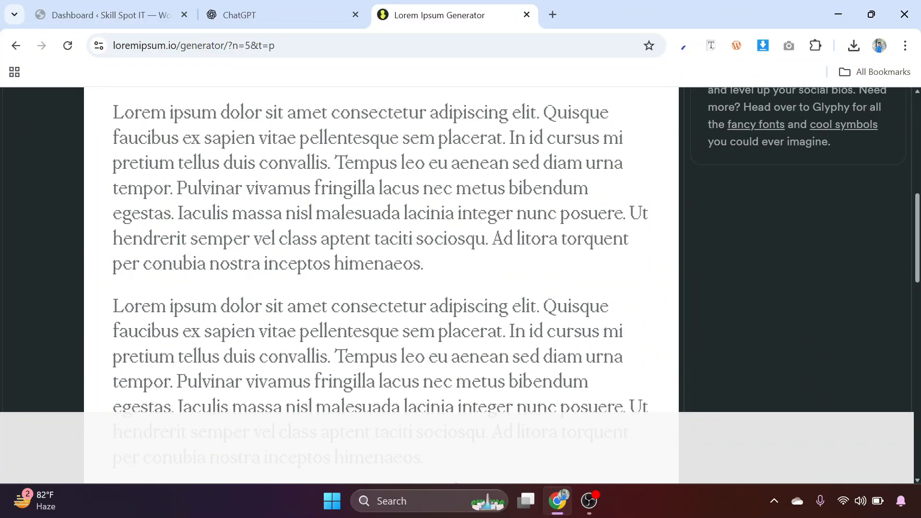
{"action": "scroll", "coordinate": [279, 184], "scroll_direction": "up", "scroll_amount": 6}
{"action": "scroll", "coordinate": [280, 188], "scroll_direction": "up", "scroll_amount": 2}
{"action": "scroll", "coordinate": [189, 250], "scroll_direction": "down", "scroll_amount": 3}
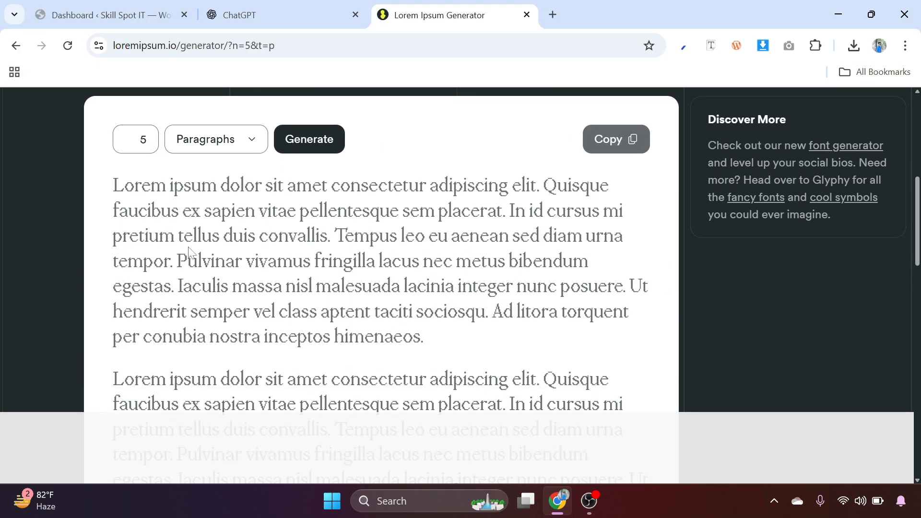
Switch to ChatGPT and submit "Write 5 blog post title for a digital marketing agency. All title must same character limit"
{"action": "left_click", "coordinate": [263, 7]}
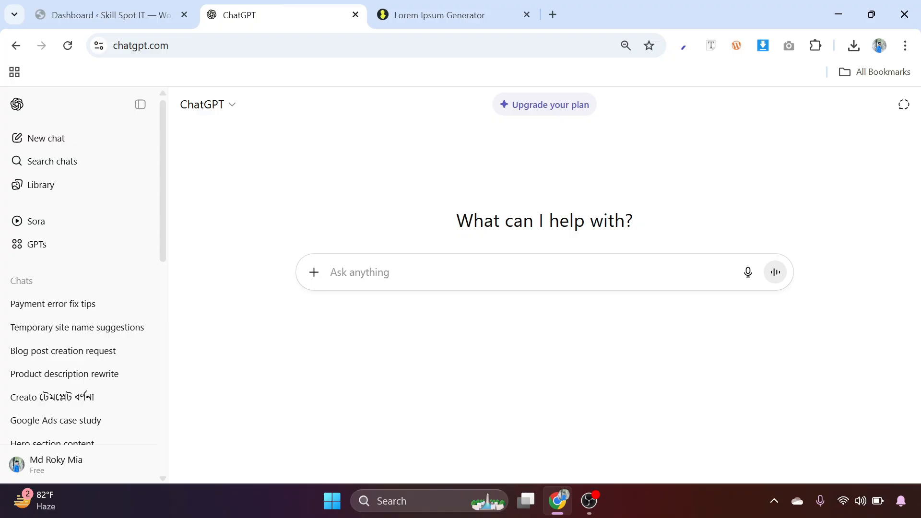
{"action": "type", "text": "Wr"}
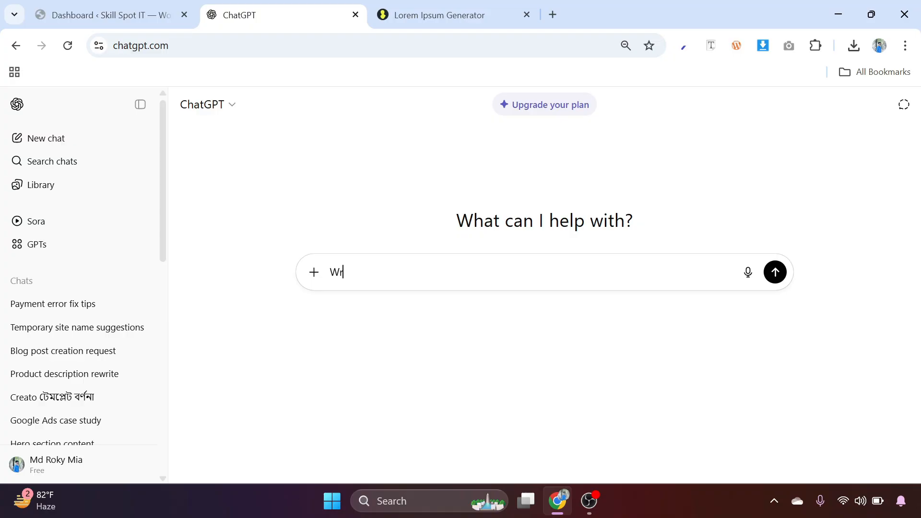
{"action": "type", "text": "ite 5 blog post title for a dig"}
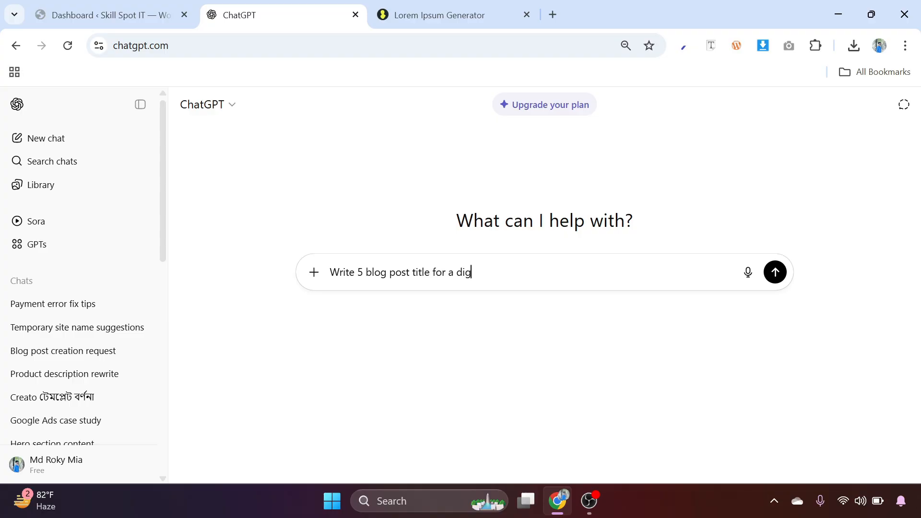
{"action": "type", "text": "ma"}
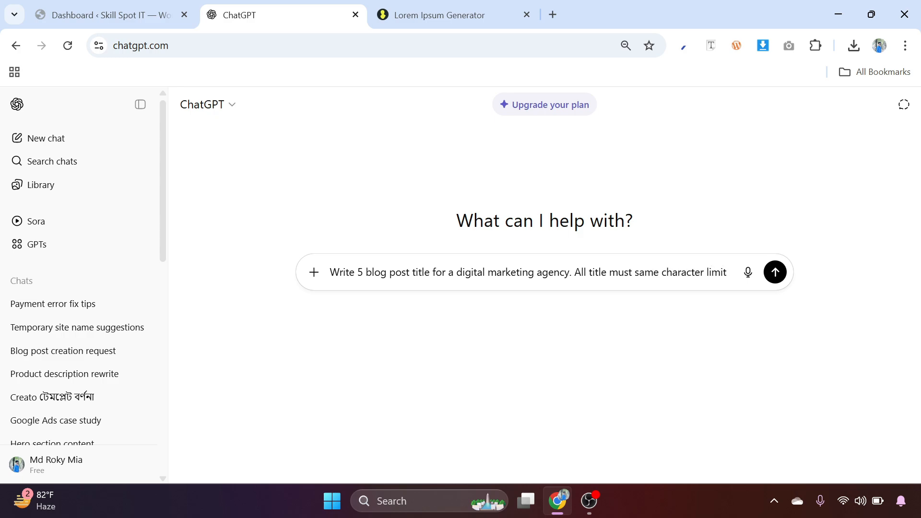
{"action": "key", "text": "shift+Right"}
{"action": "key", "text": "shift+Right"}
{"action": "key", "text": "shift+Right"}
{"action": "key", "text": "shift+Right"}
{"action": "key", "text": "shift+Right"}
{"action": "key", "text": "shift+Right"}
{"action": "key", "text": "shift+Right"}
{"action": "key", "text": "shift+Right"}
{"action": "key", "text": "shift+Right"}
{"action": "key", "text": "shift+Right"}
{"action": "key", "text": "shift+Right"}
{"action": "key", "text": "shift+Right"}
{"action": "key", "text": "shift+Right"}
{"action": "key", "text": "shift+Right"}
{"action": "key", "text": "shift+Right"}
{"action": "key", "text": "shift+Right"}
{"action": "key", "text": "shift+Right"}
{"action": "key", "text": "shift+Right"}
{"action": "key", "text": "shift+Right"}
{"action": "key", "text": "shift+Right"}
{"action": "key", "text": "shift+Right"}
{"action": "key", "text": "shift+Right"}
{"action": "key", "text": "shift+Right"}
{"action": "key", "text": "shift+Right"}
{"action": "key", "text": "shift+Right"}
{"action": "key", "text": "shift+Right"}
{"action": "key", "text": "shift+Right"}
{"action": "key", "text": "shift+Right"}
{"action": "key", "text": "shift+Right"}
{"action": "key", "text": "shift+Right"}
{"action": "key", "text": "shift+Right"}
{"action": "key", "text": "shift+Right"}
{"action": "key", "text": "shift+Right"}
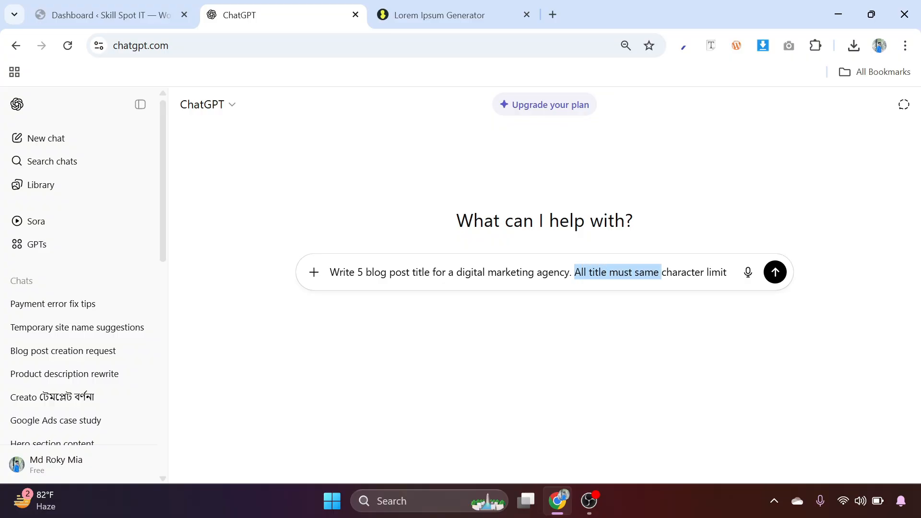
{"action": "left_click", "coordinate": [642, 314]}
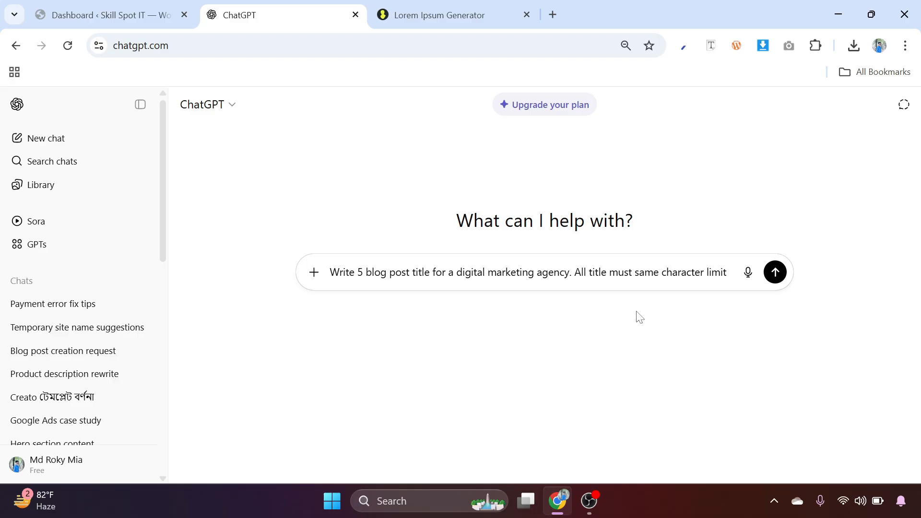
{"action": "left_click", "coordinate": [775, 273]}
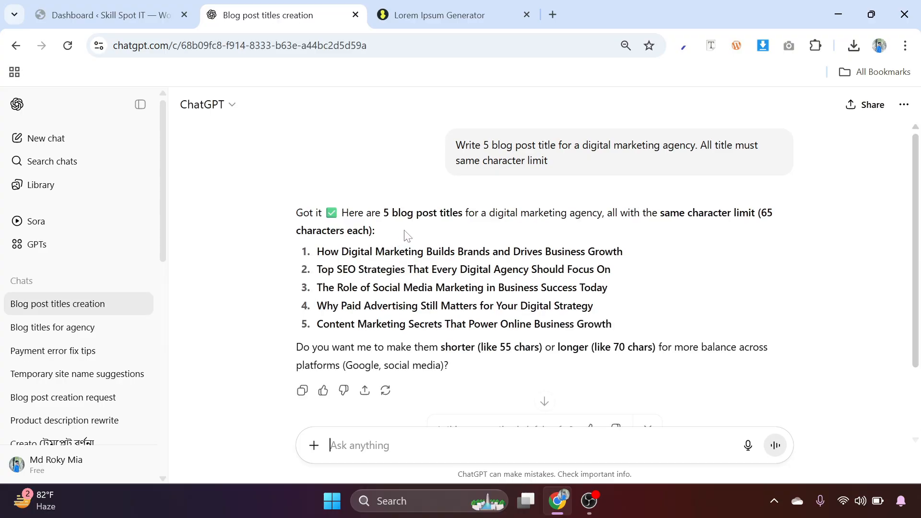
{"action": "left_click_drag", "start_coordinate": [619, 324], "coordinate": [317, 251]}
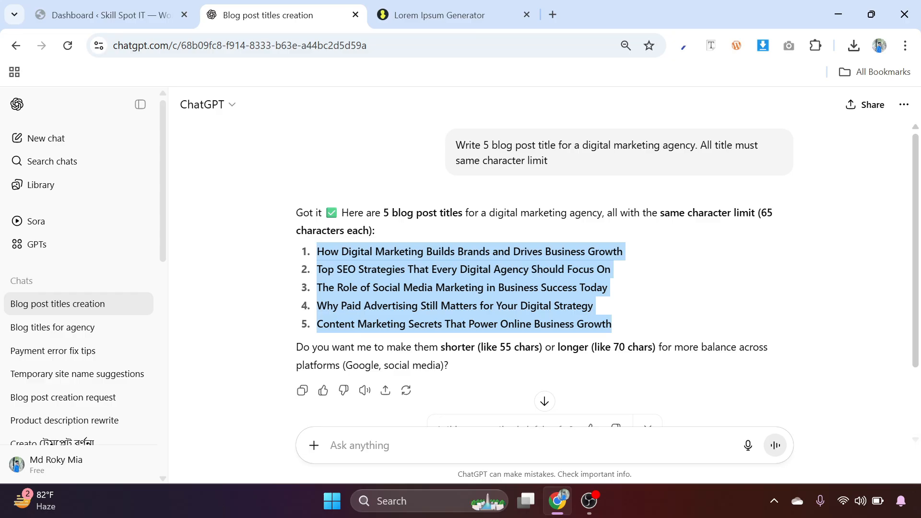
{"action": "left_click", "coordinate": [398, 284]}
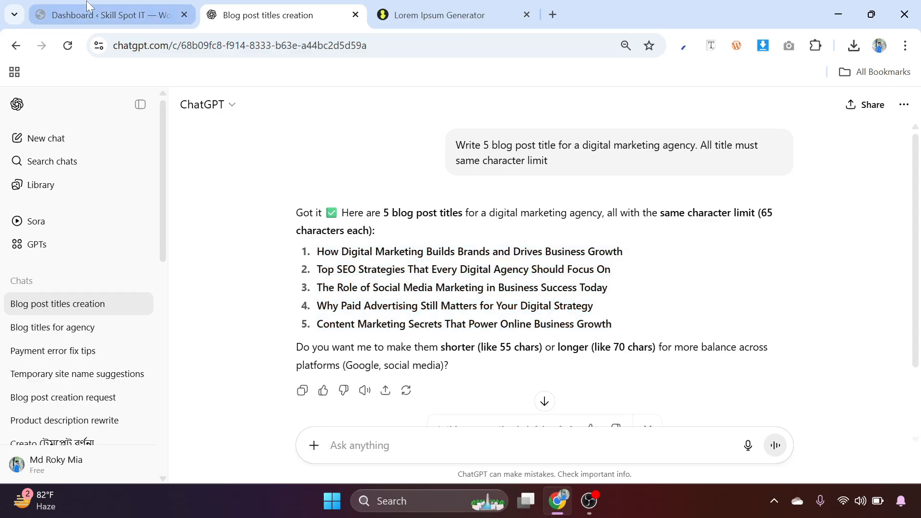
Switch to the WordPress dashboard and add a post category named Strategy
{"action": "left_click", "coordinate": [100, 14]}
{"action": "mouse_move", "coordinate": [27, 187]}
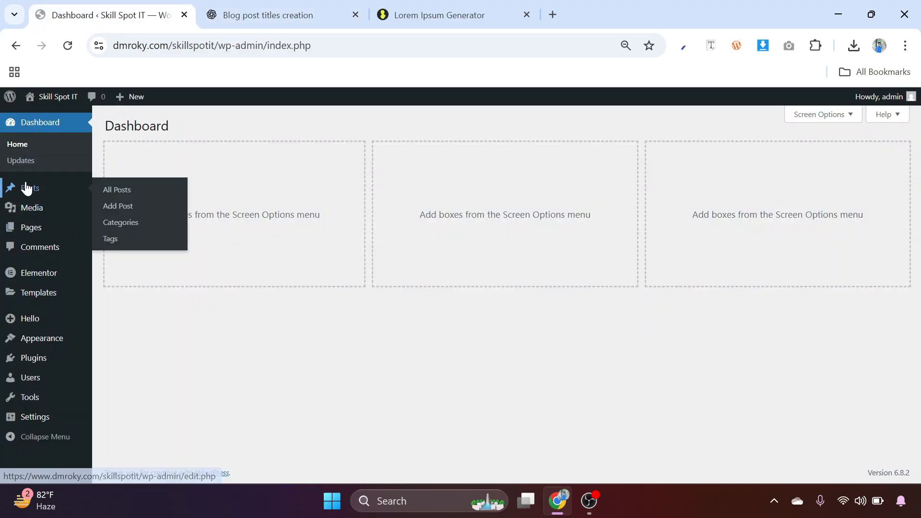
{"action": "left_click", "coordinate": [129, 223]}
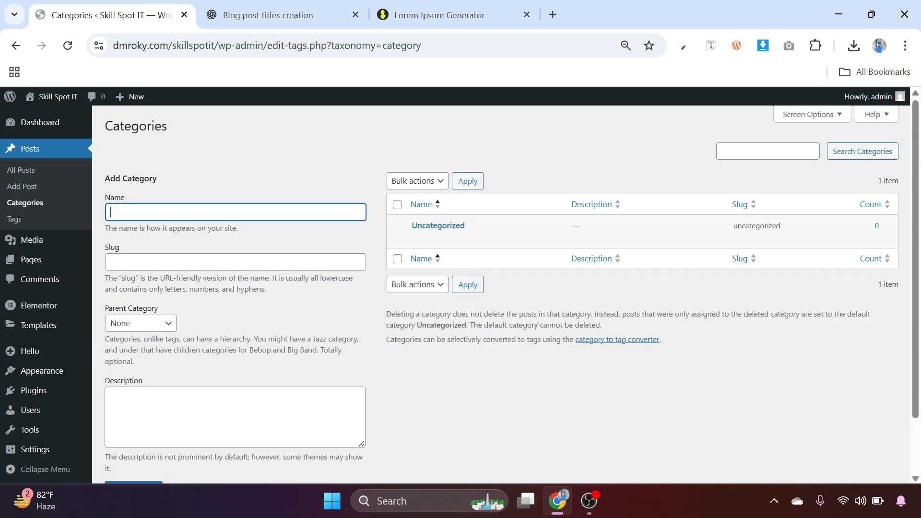
{"action": "type", "text": "Strategy"}
{"action": "scroll", "coordinate": [204, 314], "scroll_direction": "down", "scroll_amount": 1}
{"action": "left_click", "coordinate": [134, 424]}
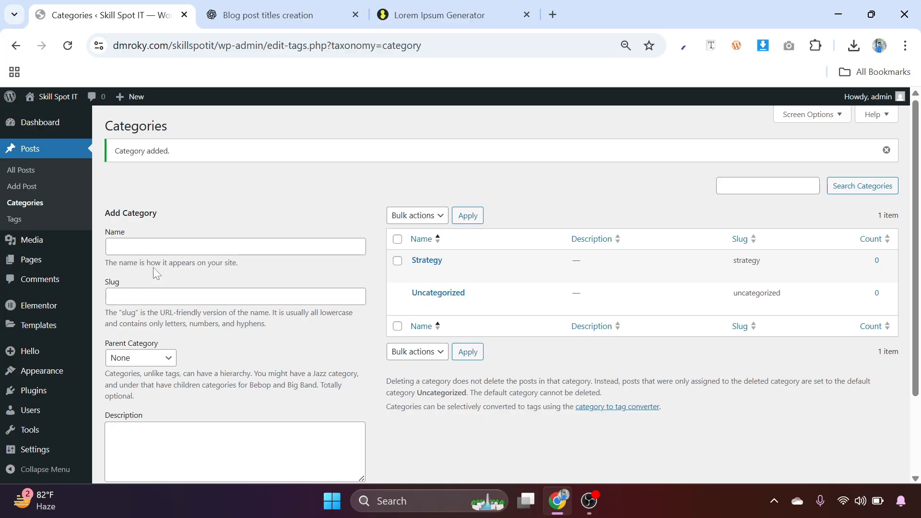
Add two more post categories named Marketing and Growth
{"action": "left_click", "coordinate": [156, 247]}
{"action": "type", "text": "Marketing"}
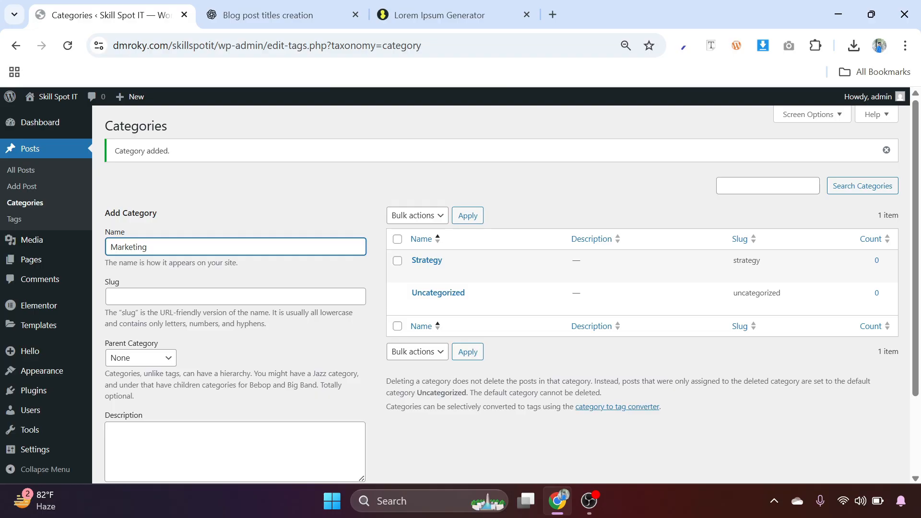
{"action": "scroll", "coordinate": [136, 422], "scroll_direction": "down", "scroll_amount": 2}
{"action": "left_click", "coordinate": [134, 425]}
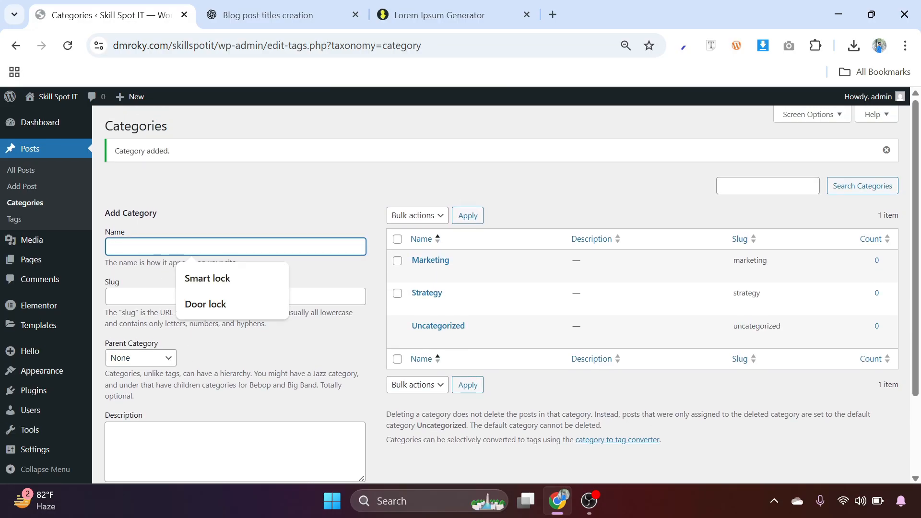
{"action": "type", "text": "Growth"}
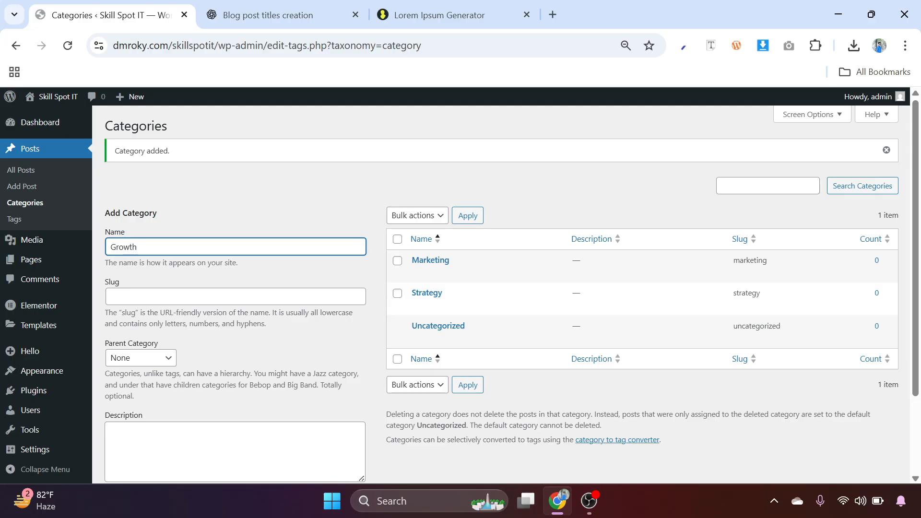
{"action": "scroll", "coordinate": [154, 218], "scroll_direction": "down", "scroll_amount": 2}
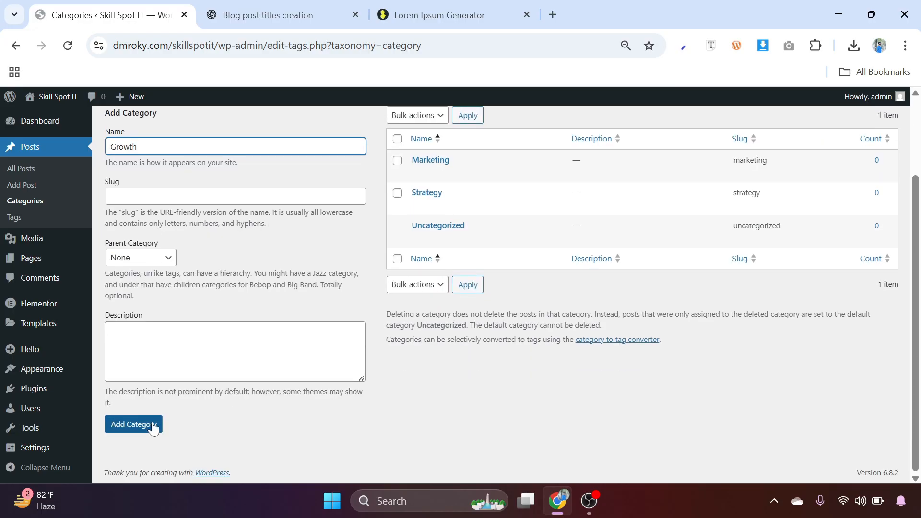
{"action": "left_click", "coordinate": [137, 425]}
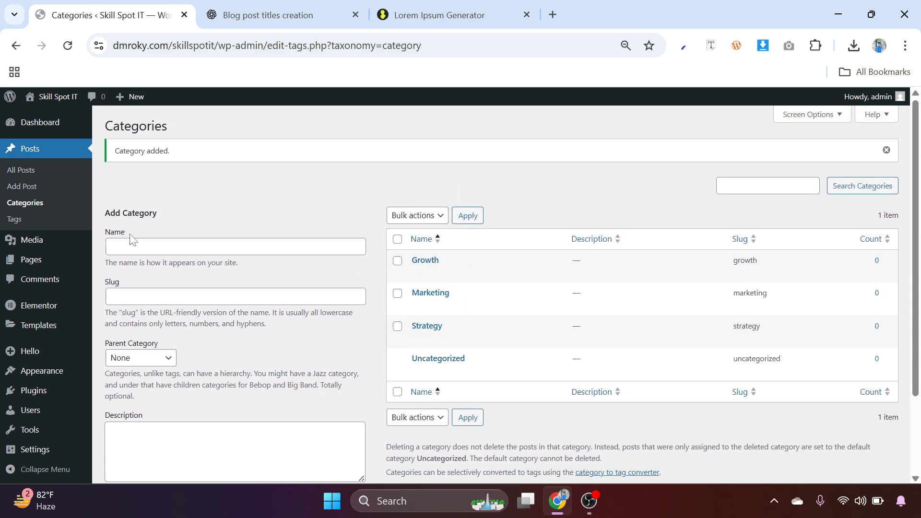
Create a new post and title it with ChatGPT's first suggestion, "How Digital Marketing Builds Brands and Drives Business Growth"
{"action": "left_click", "coordinate": [32, 191]}
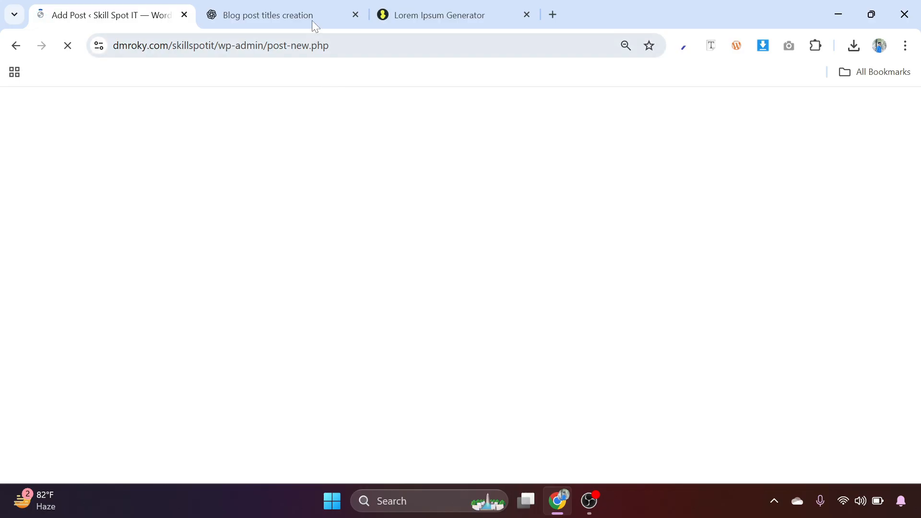
{"action": "left_click", "coordinate": [303, 13]}
{"action": "left_click_drag", "start_coordinate": [623, 252], "coordinate": [316, 251]}
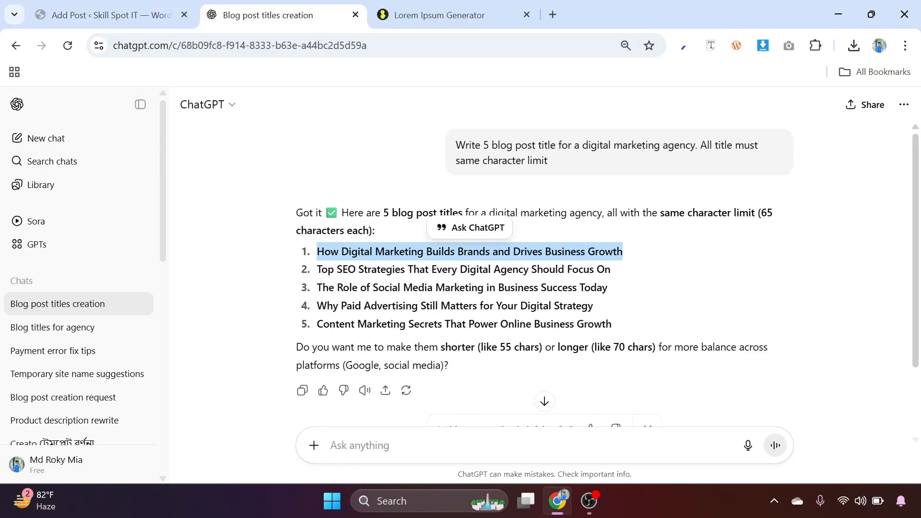
{"action": "right_click", "coordinate": [339, 251]}
{"action": "left_click", "coordinate": [383, 268]}
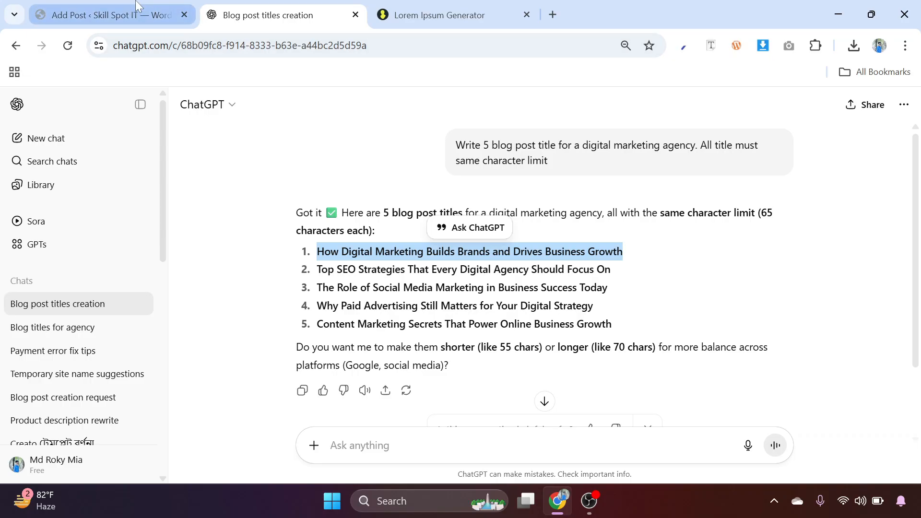
{"action": "left_click", "coordinate": [154, 13]}
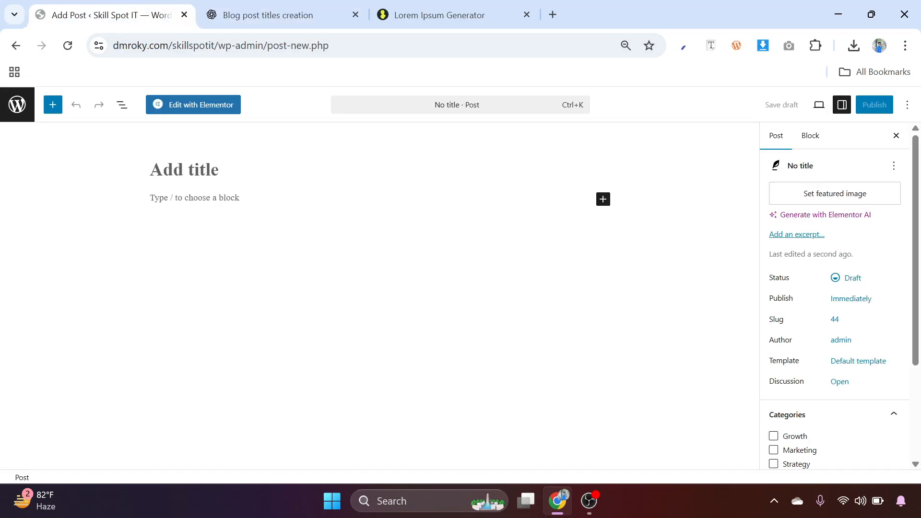
{"action": "key", "text": "ctrl+v"}
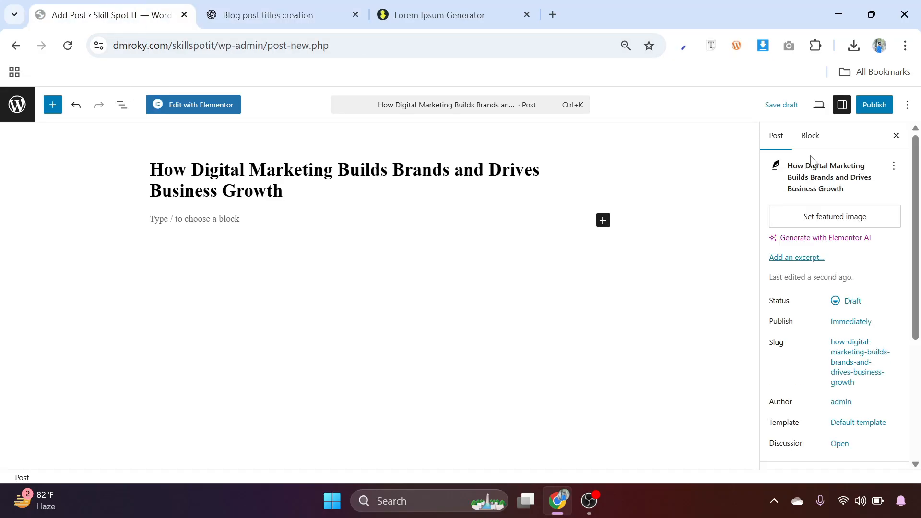
Upload 1.png from the Downloads folder to the media library for the post's featured image
{"action": "left_click", "coordinate": [823, 221]}
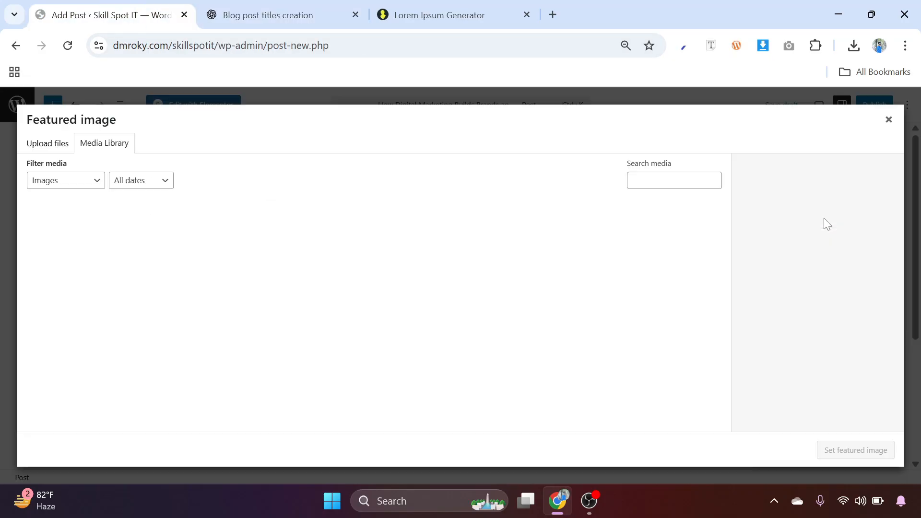
{"action": "left_click", "coordinate": [54, 145]}
{"action": "left_click", "coordinate": [460, 300]}
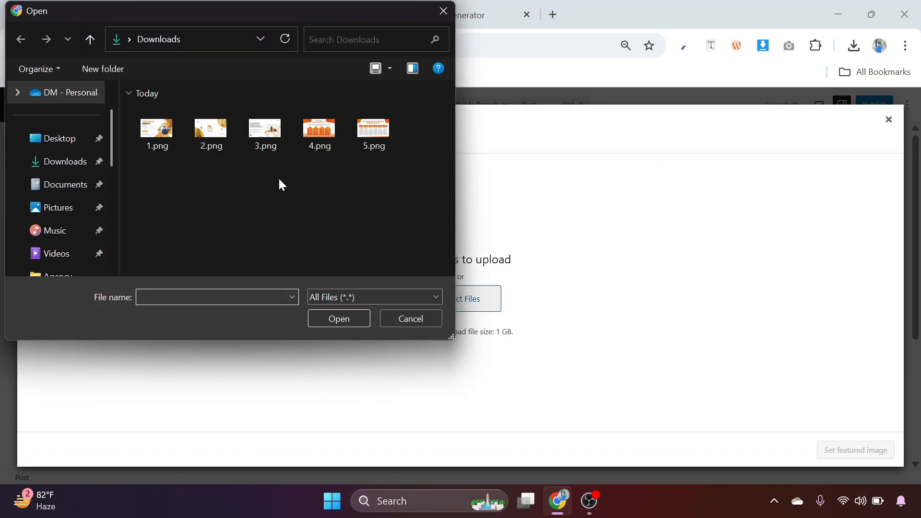
{"action": "left_click", "coordinate": [161, 126]}
{"action": "left_click", "coordinate": [341, 318]}
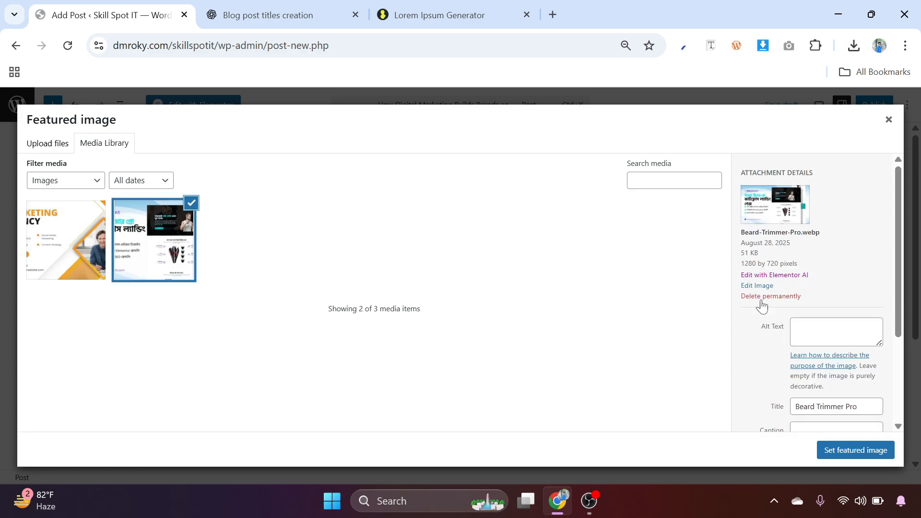
Permanently delete Beard-Trimmer-Pro.webp from the media library and set the uploaded 1-1.png as the post's featured image
{"action": "left_click", "coordinate": [758, 297]}
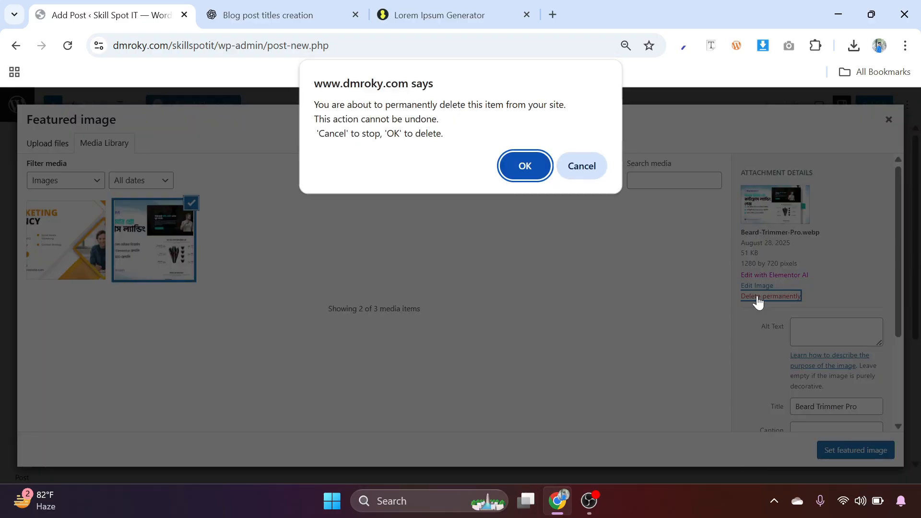
{"action": "left_click", "coordinate": [526, 164]}
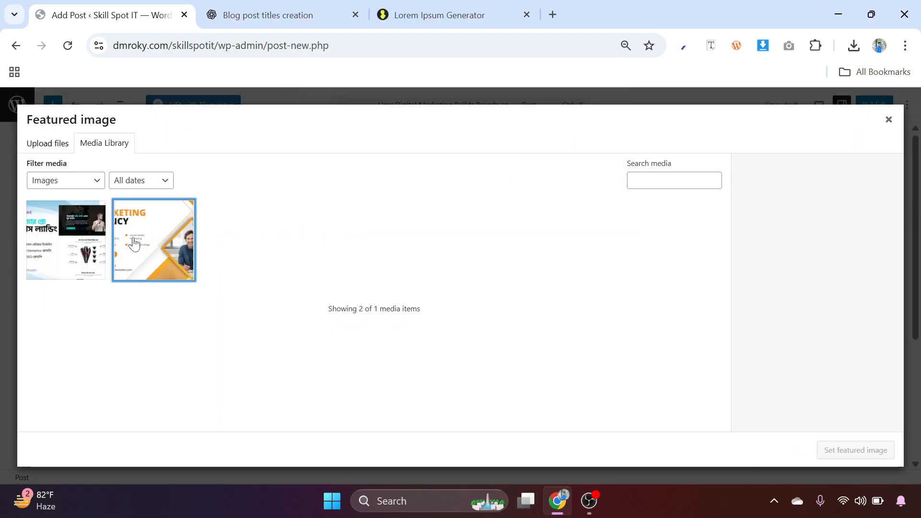
{"action": "left_click", "coordinate": [157, 248]}
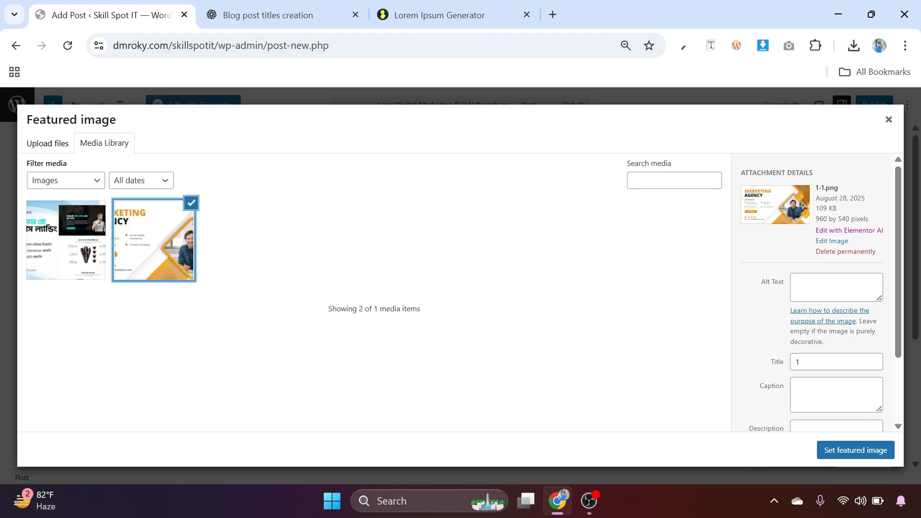
{"action": "left_click", "coordinate": [837, 450]}
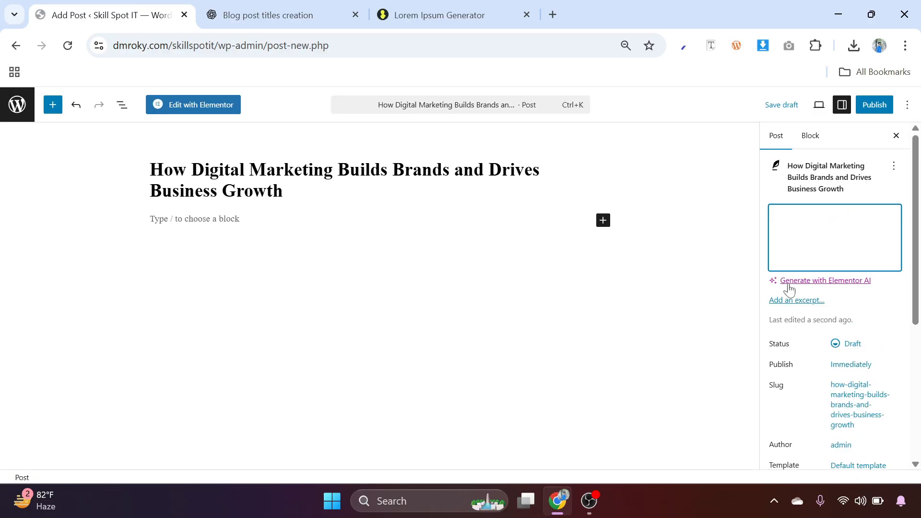
Assign the Growth category and fill the post body with the five lorem ipsum paragraphs copied from the Lorem Ipsum Generator page
{"action": "scroll", "coordinate": [806, 318], "scroll_direction": "down", "scroll_amount": 5}
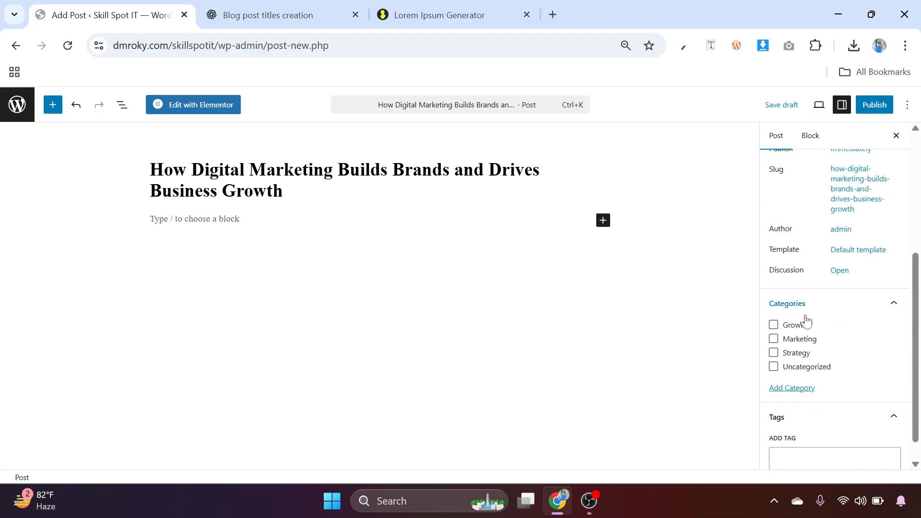
{"action": "left_click", "coordinate": [773, 326]}
{"action": "left_click", "coordinate": [435, 13]}
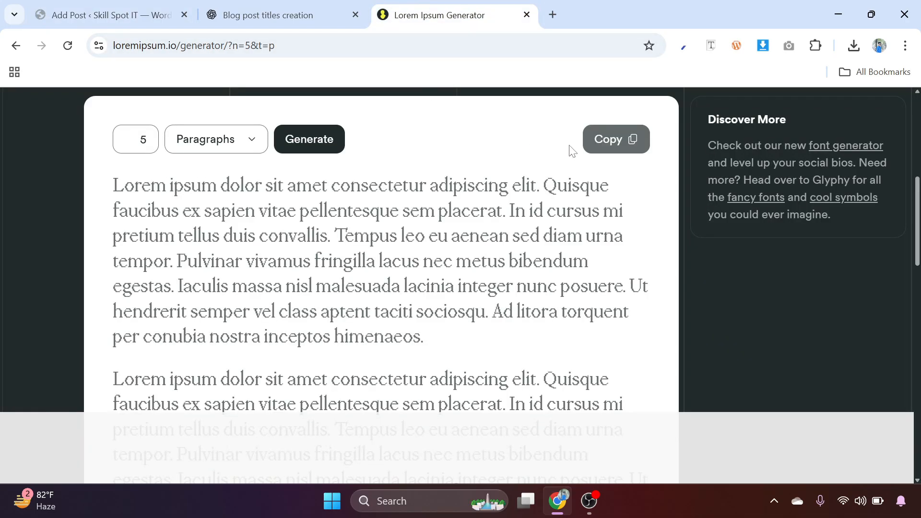
{"action": "left_click", "coordinate": [612, 143]}
{"action": "left_click", "coordinate": [123, 5]}
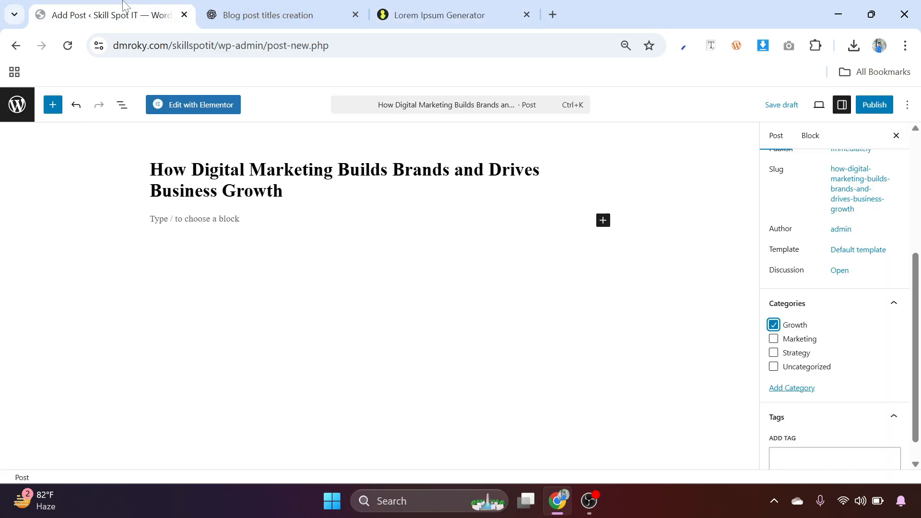
{"action": "left_click", "coordinate": [195, 220]}
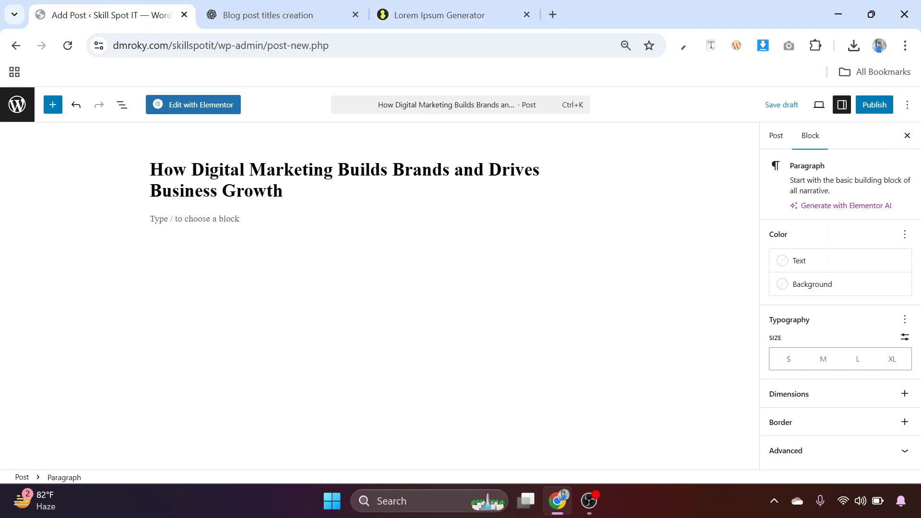
{"action": "key", "text": "ctrl+v"}
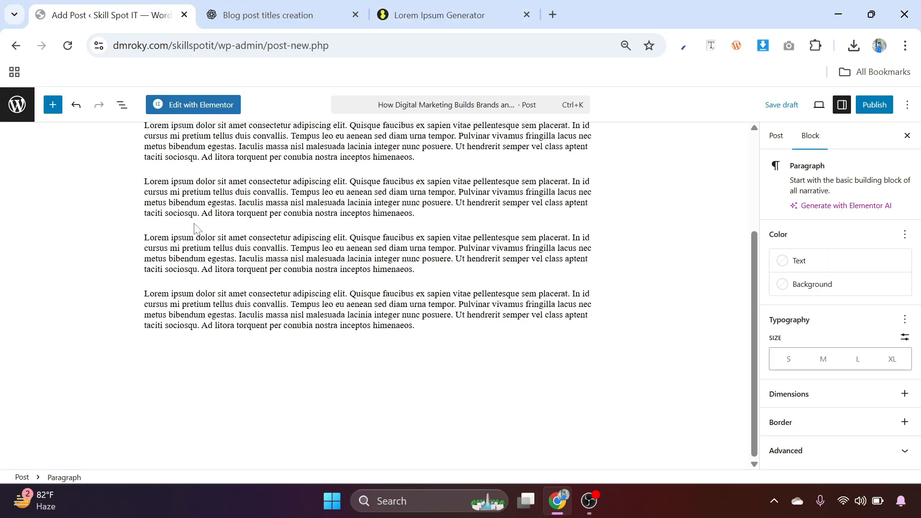
Check the post's content and settings, publish it and return to the posts list
{"action": "scroll", "coordinate": [194, 228], "scroll_direction": "up", "scroll_amount": 5}
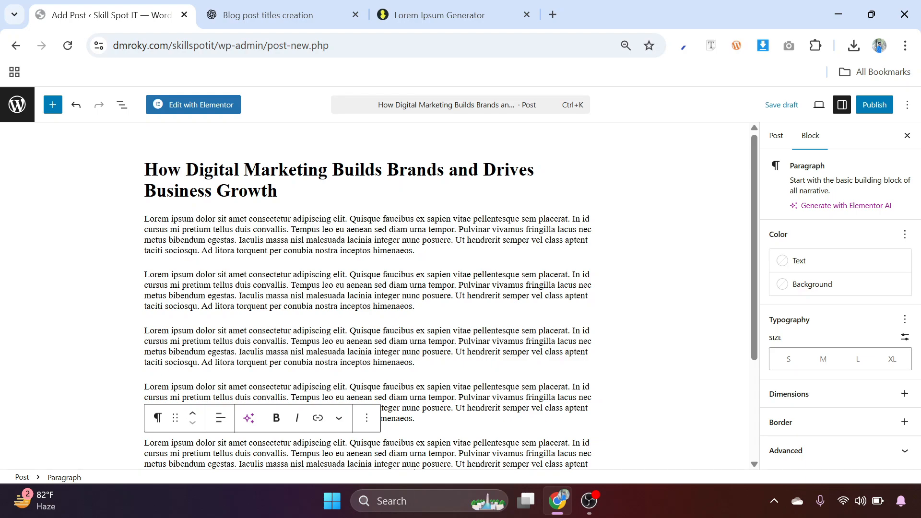
{"action": "left_click_drag", "start_coordinate": [158, 170], "coordinate": [328, 205]}
{"action": "left_click", "coordinate": [500, 201]}
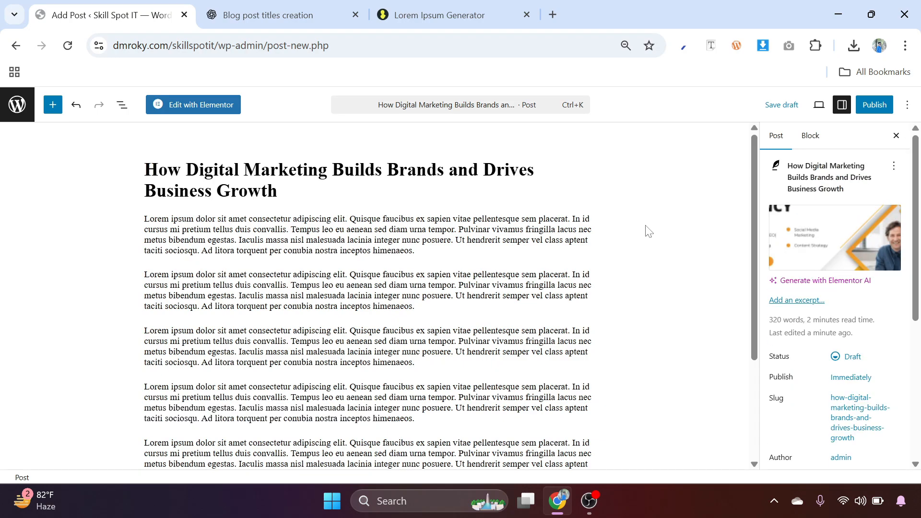
{"action": "scroll", "coordinate": [879, 320], "scroll_direction": "down", "scroll_amount": 5}
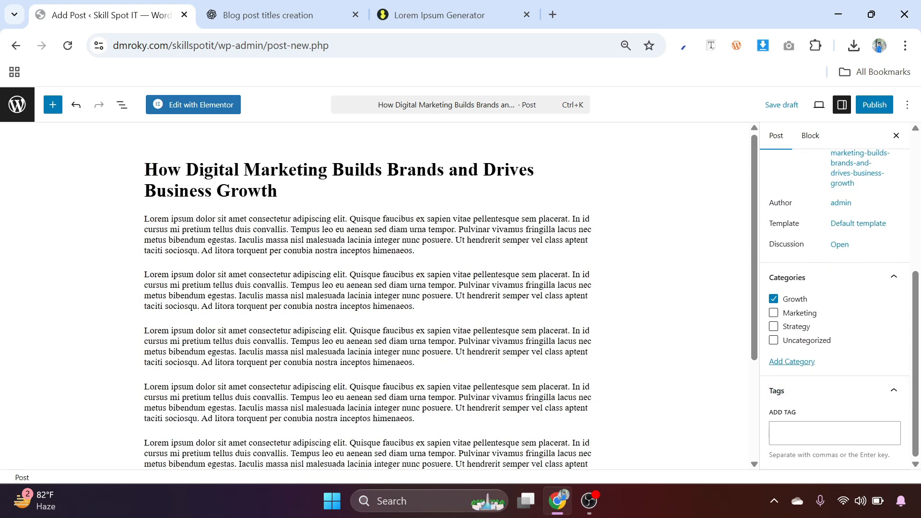
{"action": "scroll", "coordinate": [838, 209], "scroll_direction": "up", "scroll_amount": 5}
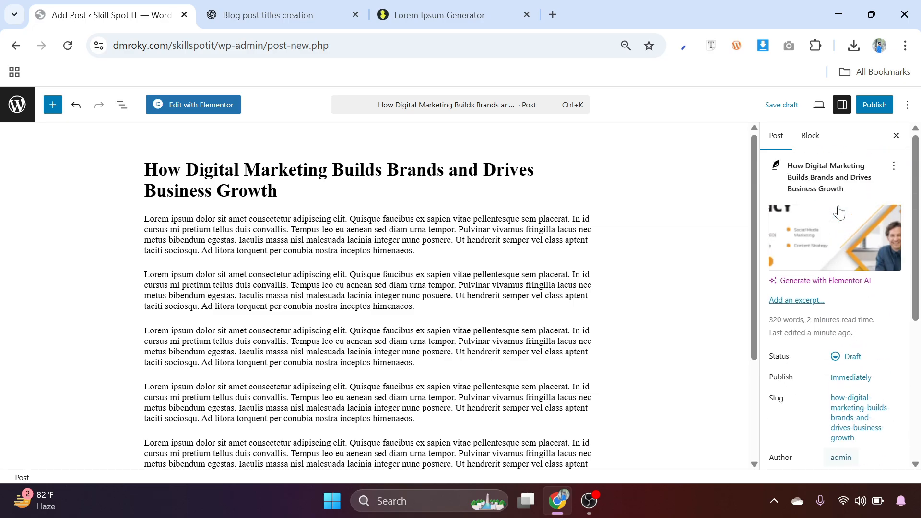
{"action": "left_click", "coordinate": [877, 108]}
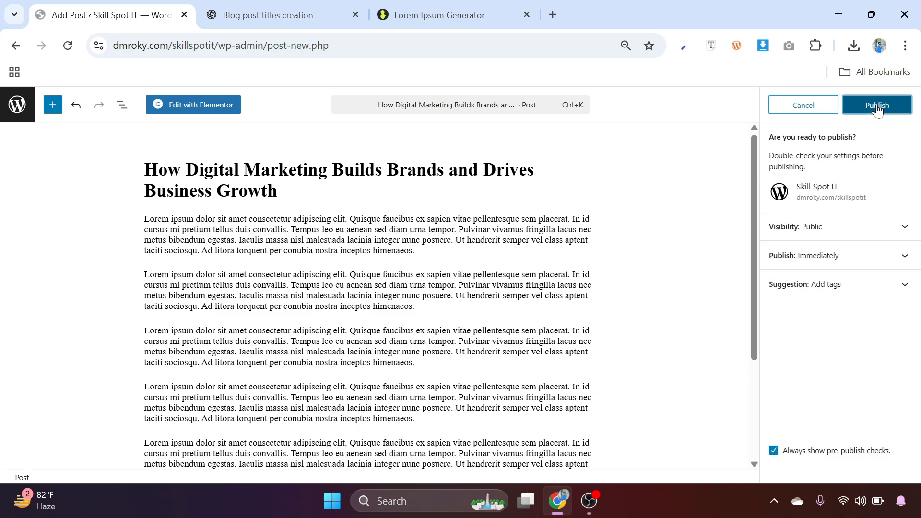
{"action": "left_click", "coordinate": [877, 108]}
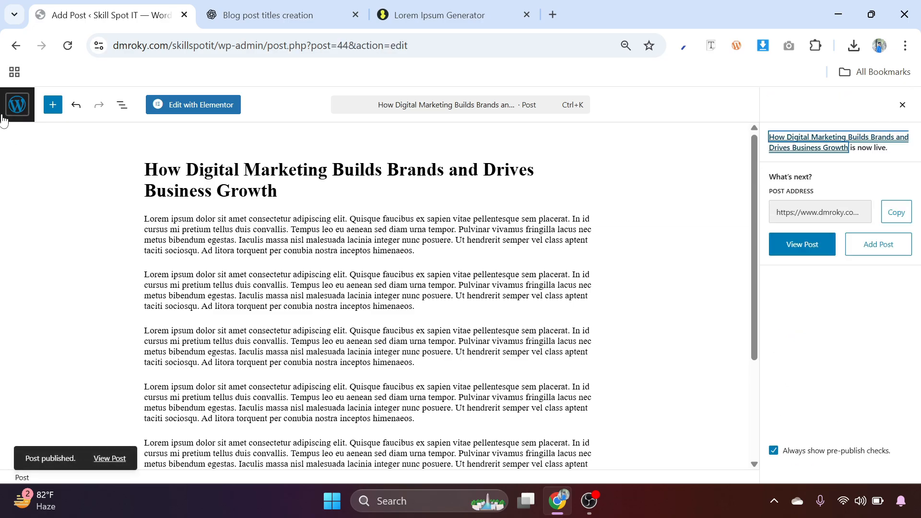
{"action": "left_click", "coordinate": [21, 105]}
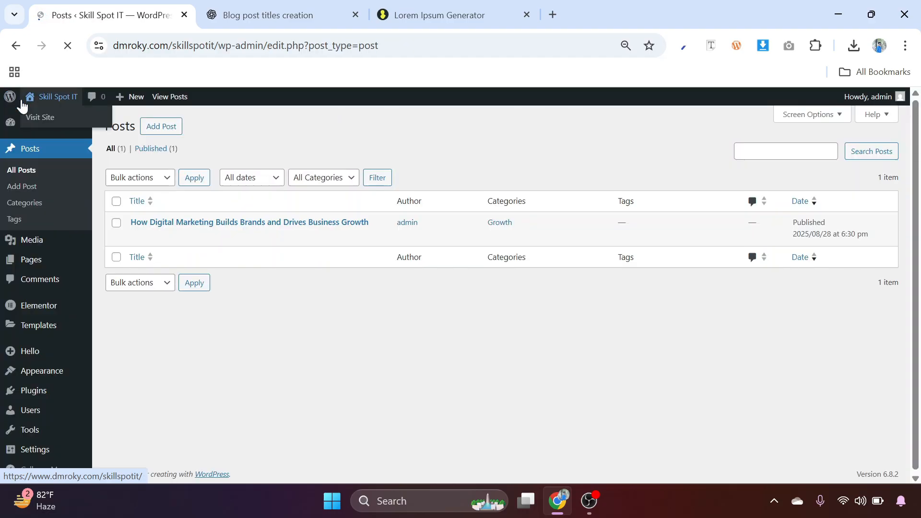
Create another post and title it with ChatGPT's second suggestion, "Top SEO Strategies That Every Digital Agency Should Focus On"
{"action": "left_click", "coordinate": [163, 128]}
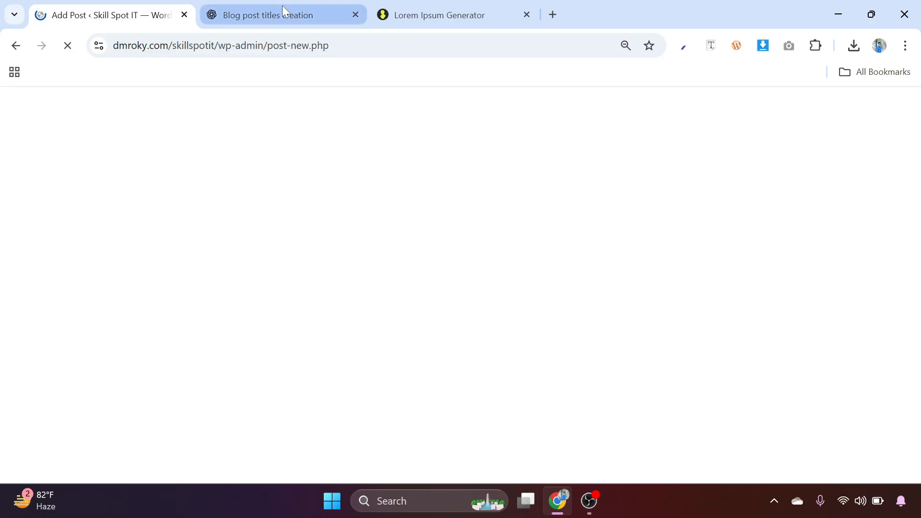
{"action": "left_click", "coordinate": [284, 12]}
{"action": "left_click_drag", "start_coordinate": [621, 270], "coordinate": [316, 270]}
{"action": "right_click", "coordinate": [339, 272]}
{"action": "left_click", "coordinate": [377, 287]}
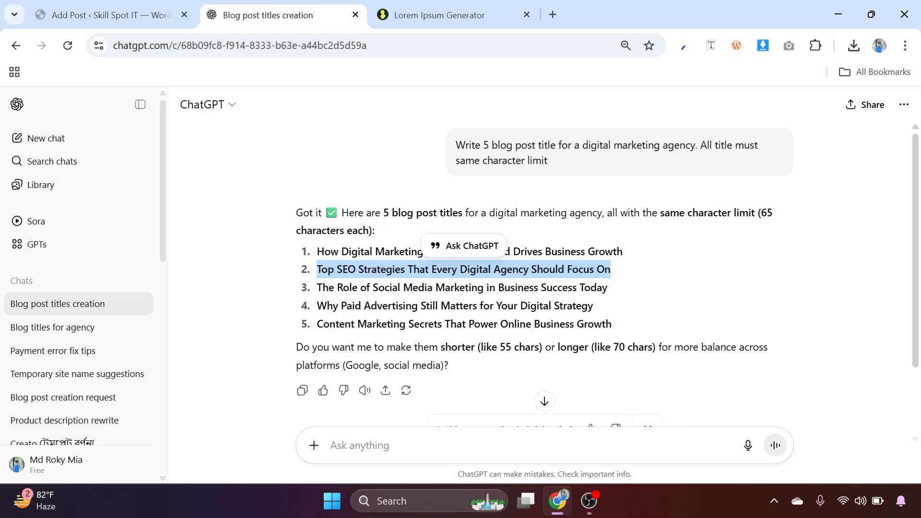
{"action": "left_click", "coordinate": [177, 16]}
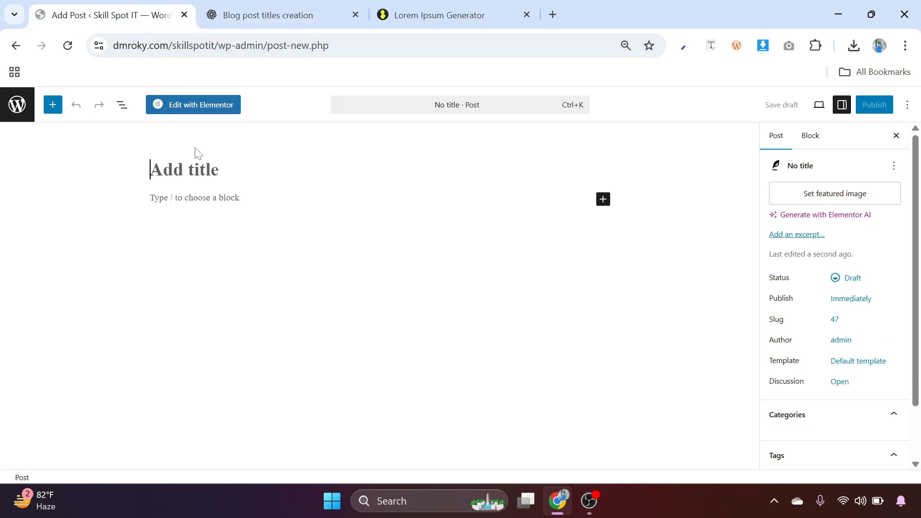
{"action": "key", "text": "ctrl+v"}
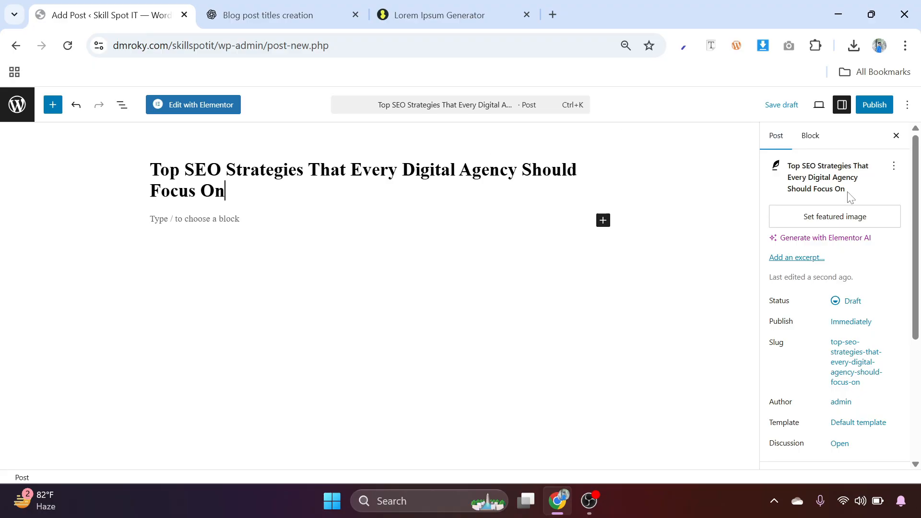
Upload 2.png from the Downloads folder to the media library for the SEO post's featured image
{"action": "left_click", "coordinate": [833, 220]}
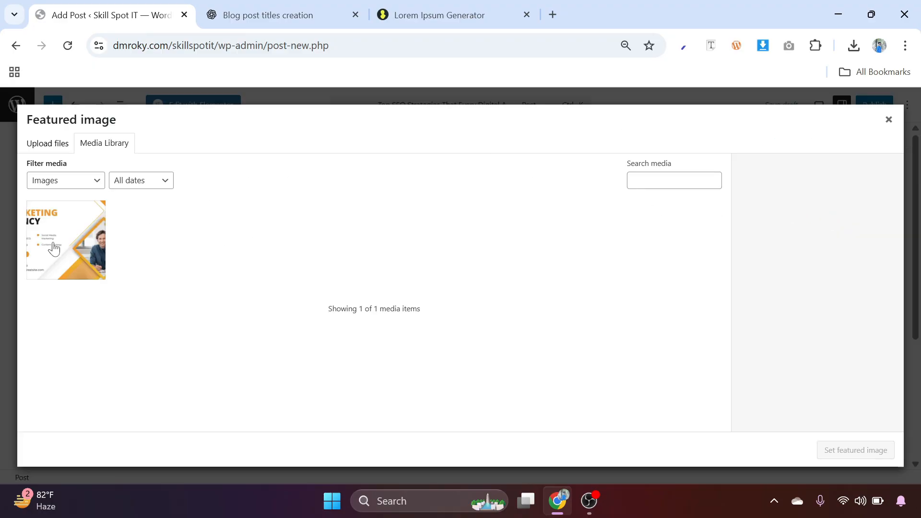
{"action": "left_click", "coordinate": [52, 146]}
{"action": "left_click", "coordinate": [463, 303]}
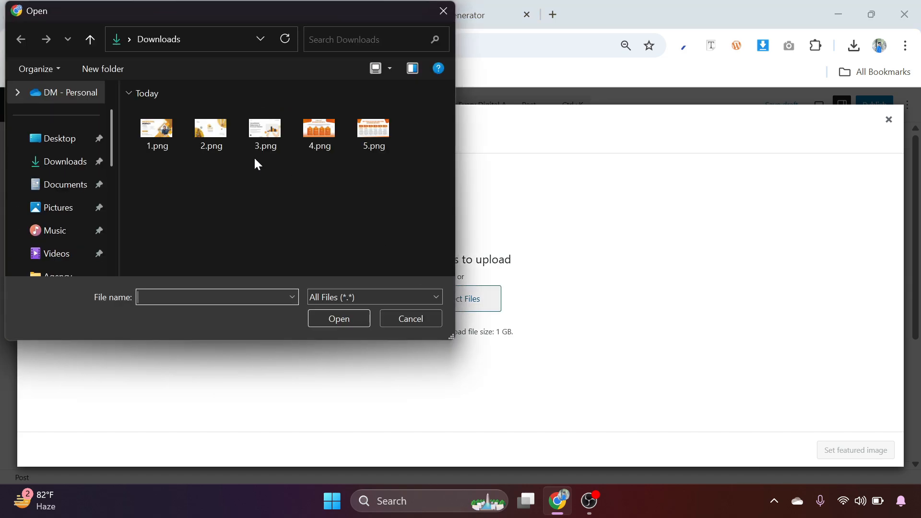
{"action": "left_click", "coordinate": [212, 134]}
{"action": "left_click", "coordinate": [340, 320]}
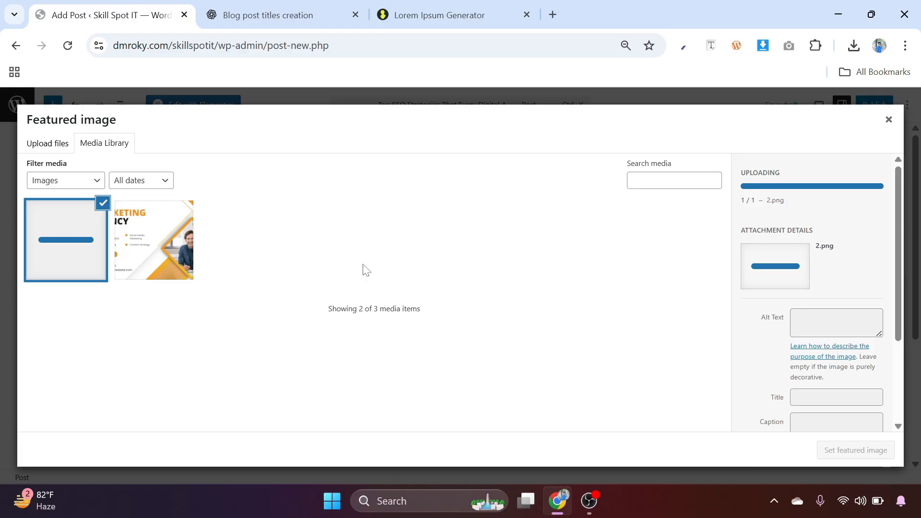
Dismiss the ad on the Lorem Ipsum Generator page, copy all five paragraphs and return to the WordPress post
{"action": "left_click", "coordinate": [417, 6]}
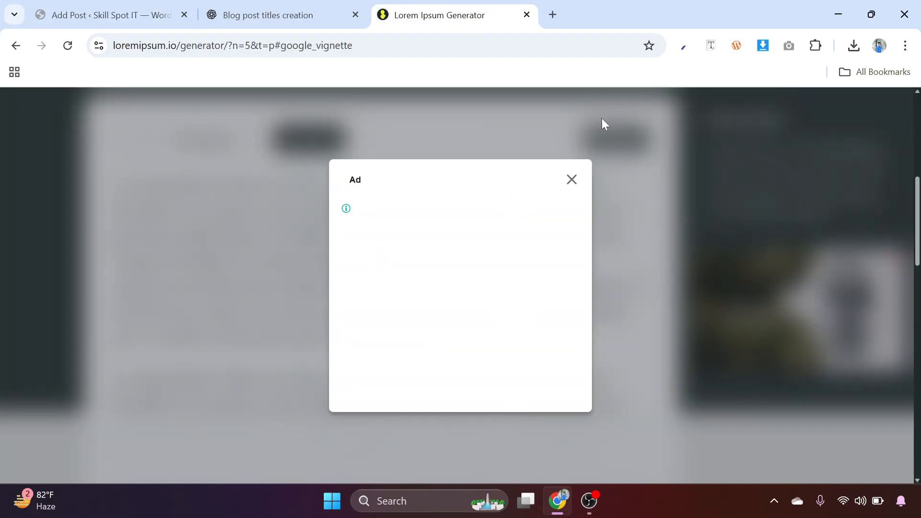
{"action": "left_click", "coordinate": [572, 180]}
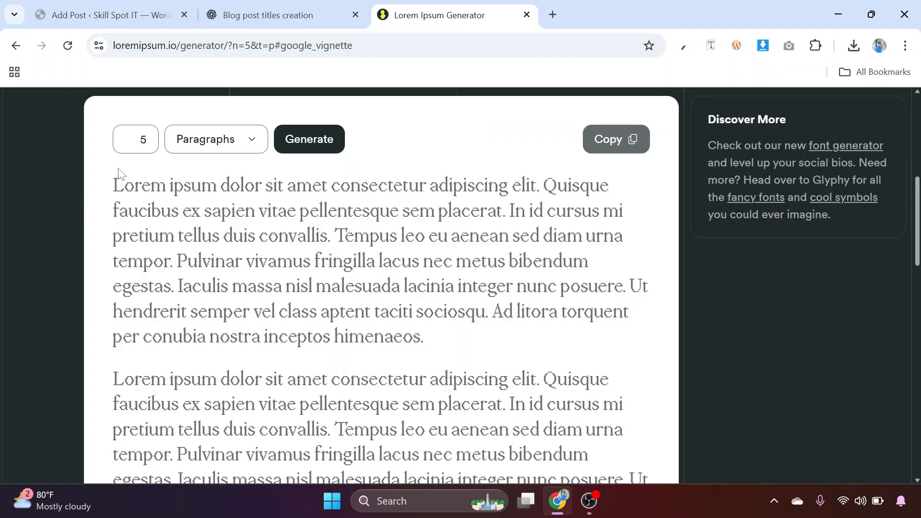
{"action": "left_click_drag", "start_coordinate": [113, 185], "coordinate": [429, 449]}
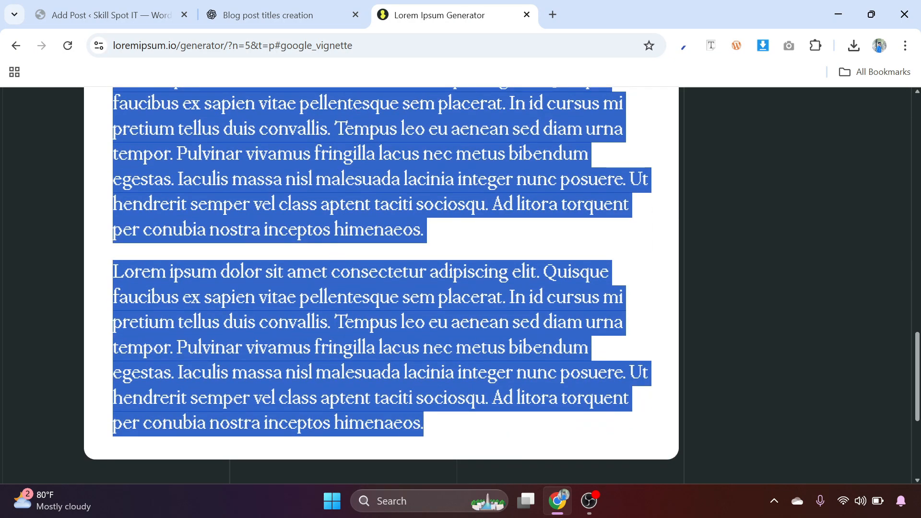
{"action": "right_click", "coordinate": [329, 172]}
{"action": "left_click", "coordinate": [374, 188]}
{"action": "left_click", "coordinate": [139, 13]}
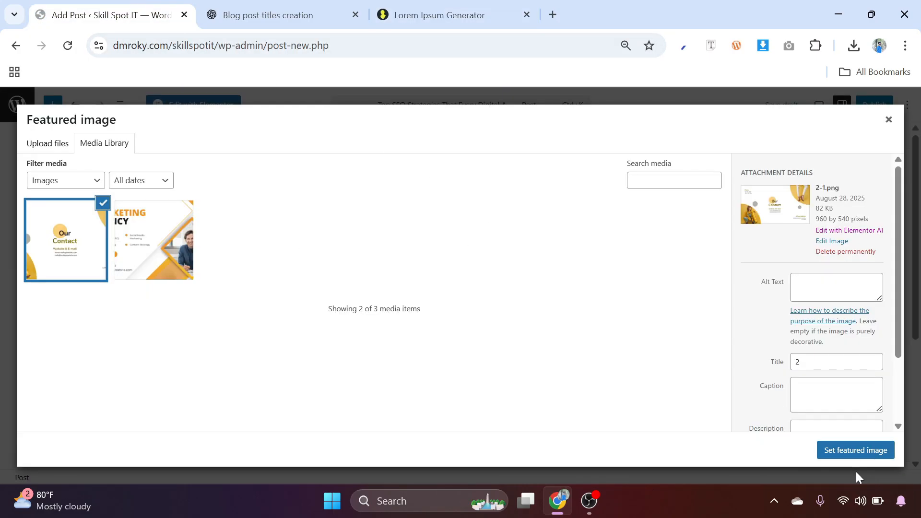
Set the uploaded 2-1.png as the SEO post's featured image and assign the Marketing category
{"action": "left_click", "coordinate": [843, 452]}
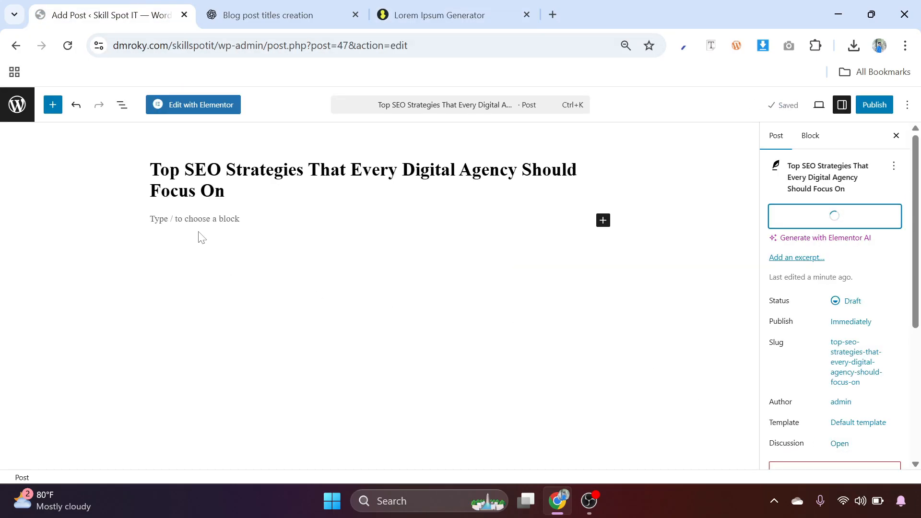
{"action": "scroll", "coordinate": [858, 363], "scroll_direction": "down", "scroll_amount": 3}
{"action": "scroll", "coordinate": [858, 363], "scroll_direction": "down", "scroll_amount": 1}
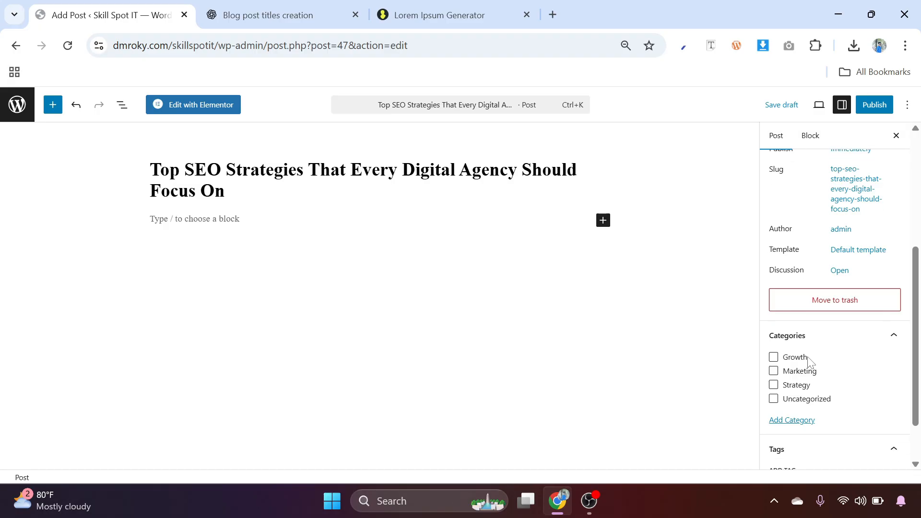
{"action": "left_click", "coordinate": [774, 371]}
Paste the lorem ipsum paragraphs into the SEO post's body, publish the post and go back to the posts list
{"action": "left_click", "coordinate": [194, 219]}
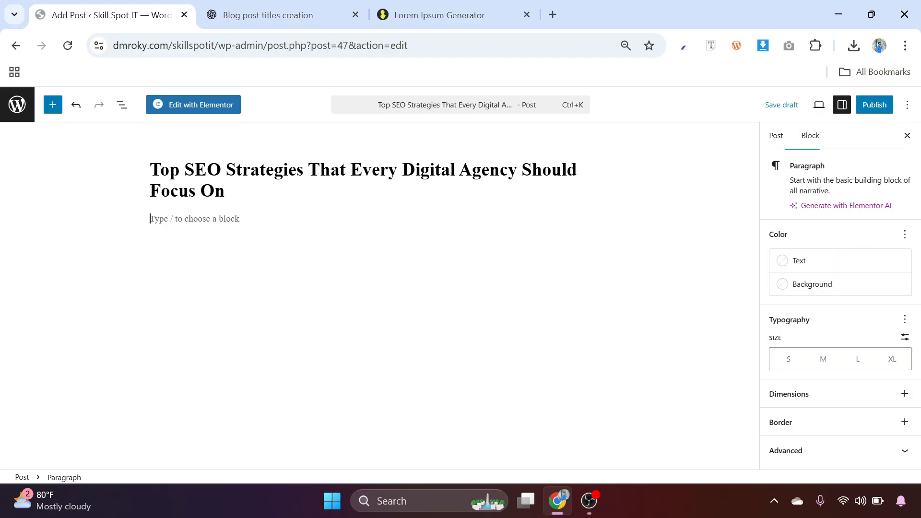
{"action": "key", "text": "ctrl+v"}
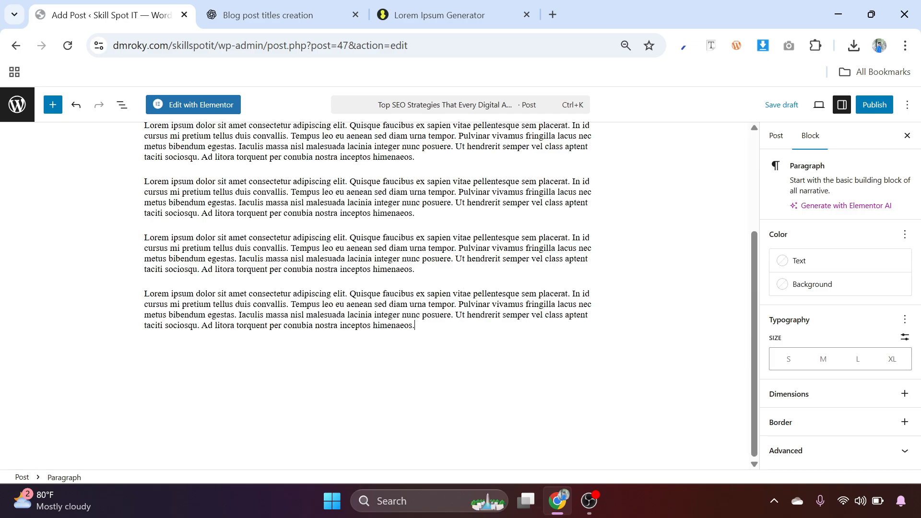
{"action": "left_click", "coordinate": [872, 104]}
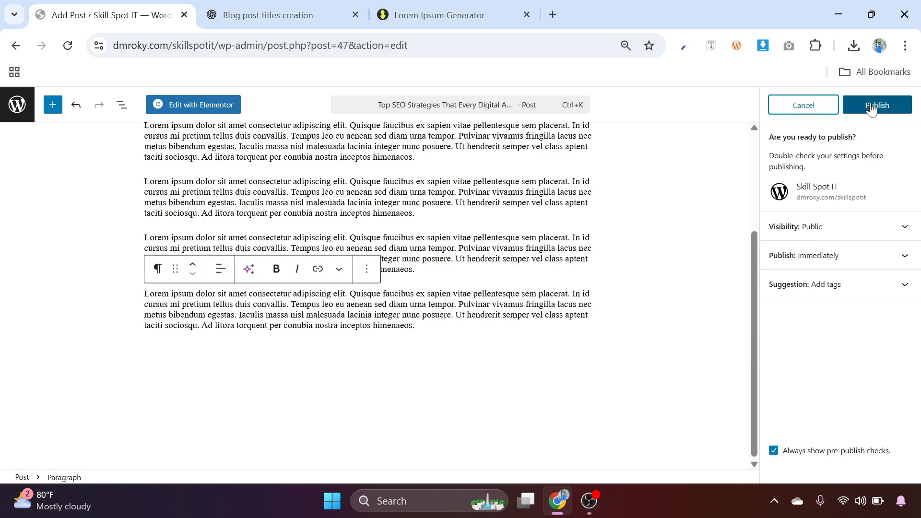
{"action": "left_click", "coordinate": [870, 102]}
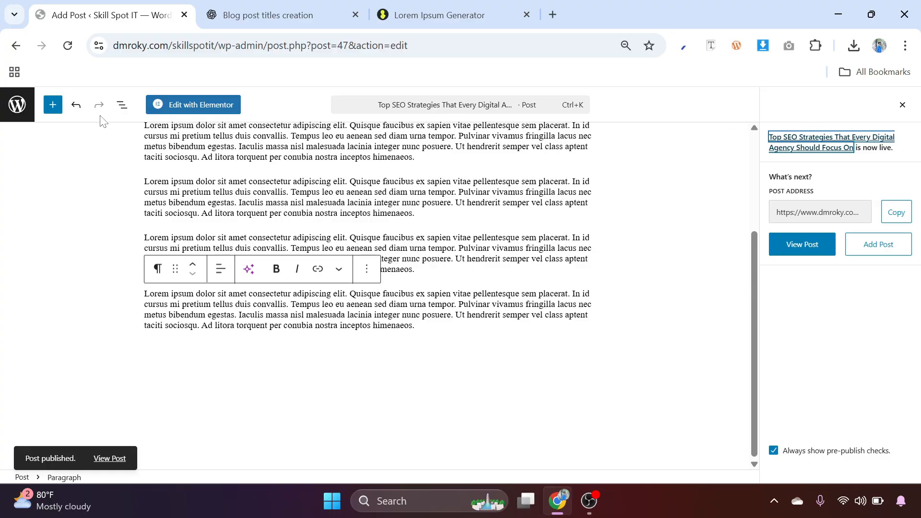
{"action": "left_click", "coordinate": [18, 106]}
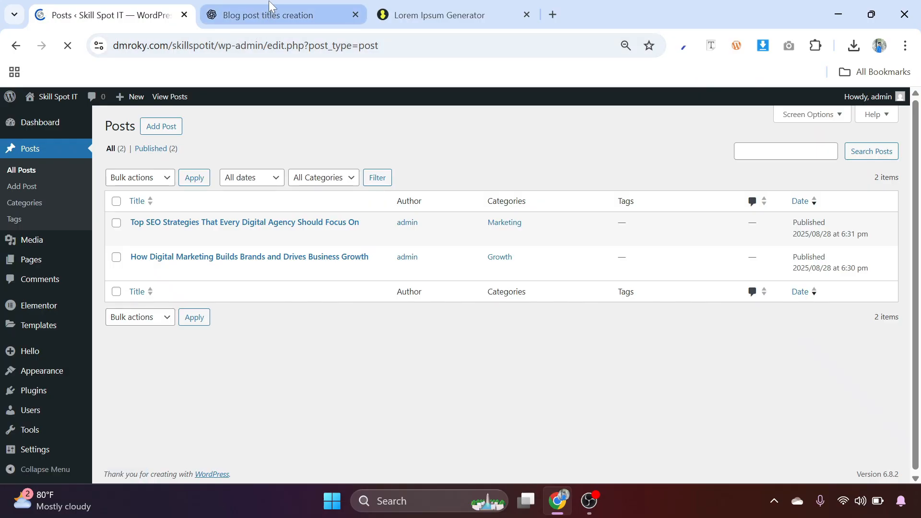
Copy the third title from ChatGPT and use it for a new WordPress post, "The Role of Social Media Marketing in Business Success Today"
{"action": "left_click", "coordinate": [269, 12]}
{"action": "left_click_drag", "start_coordinate": [611, 289], "coordinate": [321, 284]}
{"action": "right_click", "coordinate": [328, 291]}
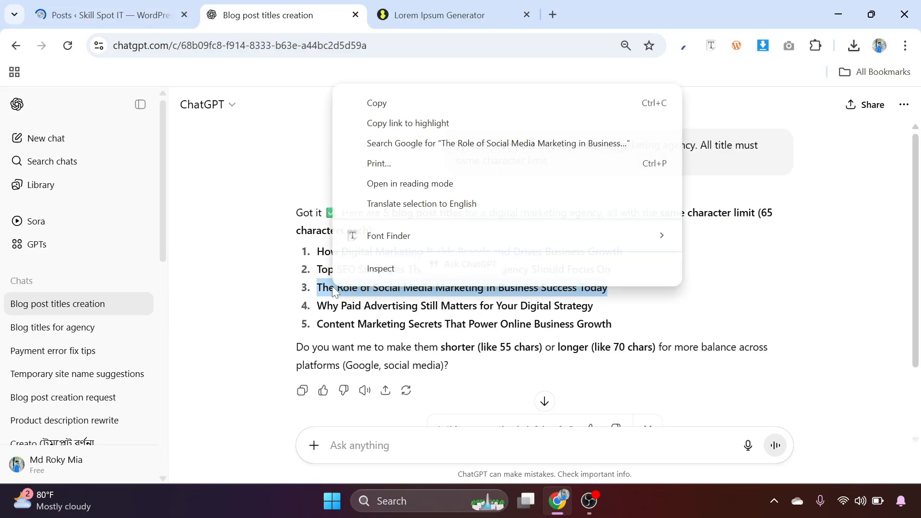
{"action": "left_click", "coordinate": [391, 107]}
{"action": "left_click", "coordinate": [111, 15]}
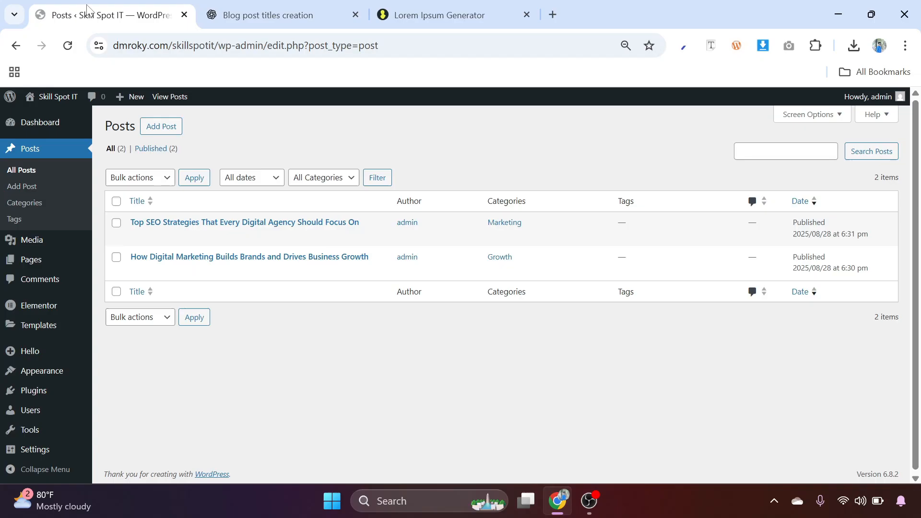
{"action": "left_click", "coordinate": [161, 127]}
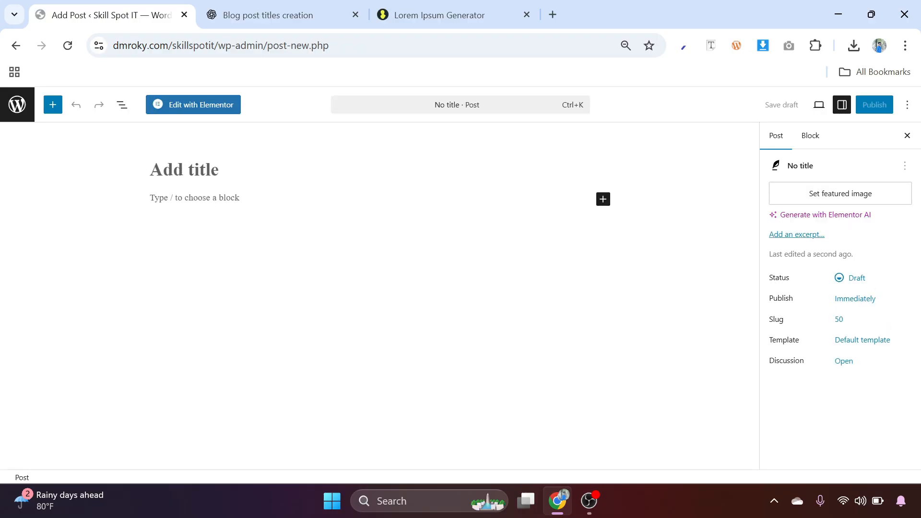
{"action": "key", "text": "ctrl+v"}
Copy the selected lorem ipsum paragraphs from the Lorem Ipsum Generator page and paste them into the social media post's body
{"action": "left_click", "coordinate": [411, 17]}
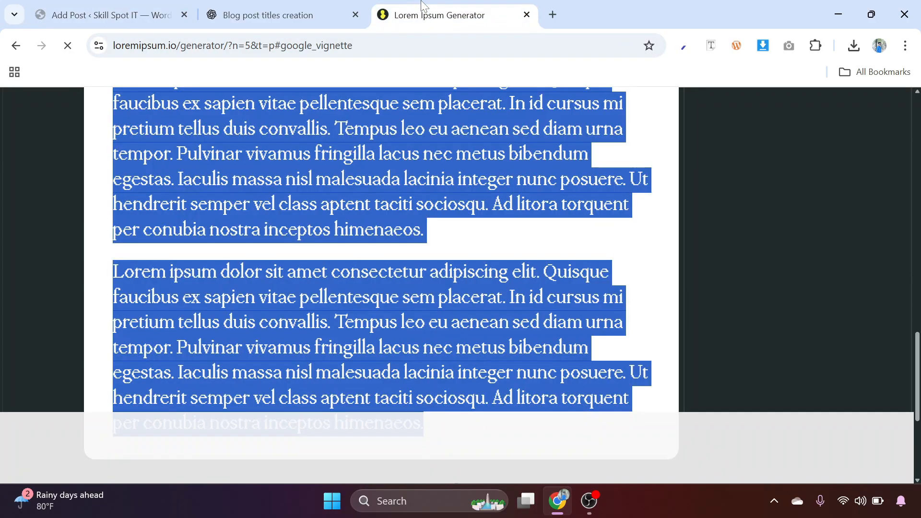
{"action": "right_click", "coordinate": [412, 139]}
{"action": "left_click", "coordinate": [453, 156]}
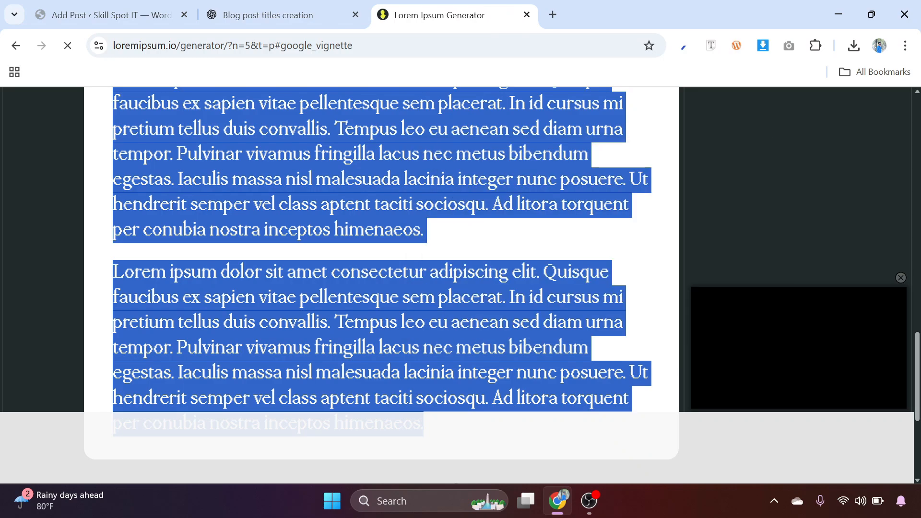
{"action": "left_click", "coordinate": [129, 9]}
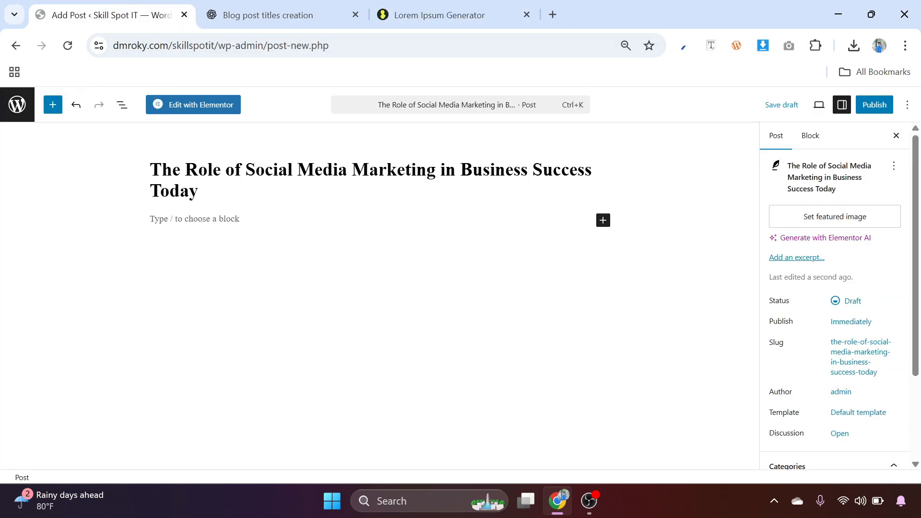
{"action": "key", "text": "Return"}
{"action": "key", "text": "ctrl+v"}
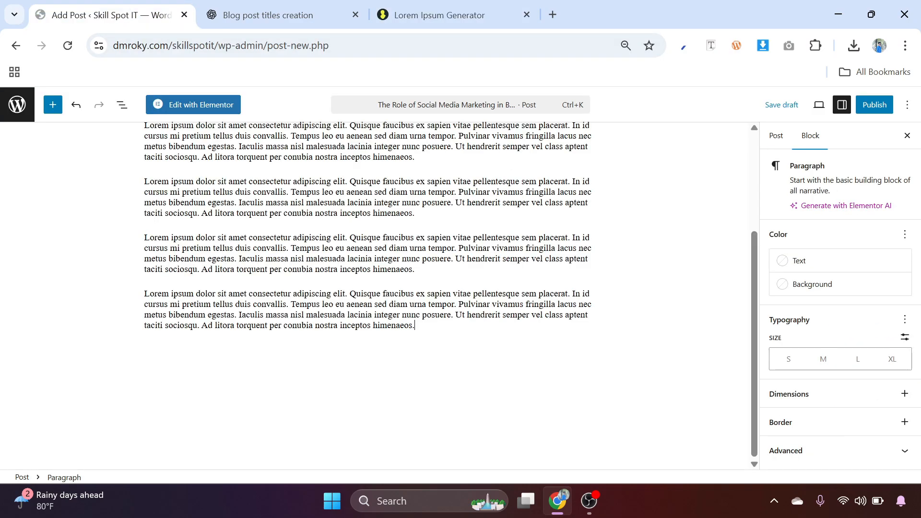
{"action": "scroll", "coordinate": [451, 296], "scroll_direction": "up", "scroll_amount": 4}
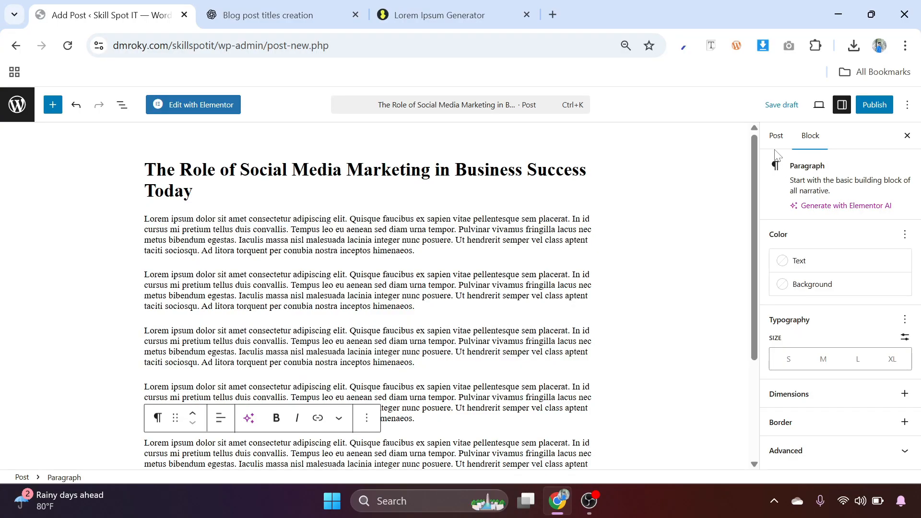
Upload 3.png from the Downloads folder and set it as the social media post's featured image
{"action": "left_click", "coordinate": [777, 135]}
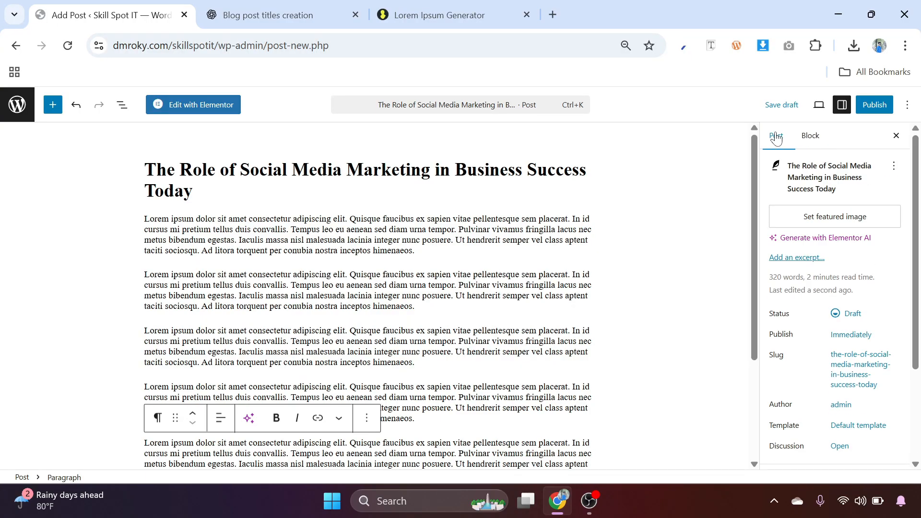
{"action": "left_click", "coordinate": [825, 217]}
{"action": "left_click", "coordinate": [61, 145]}
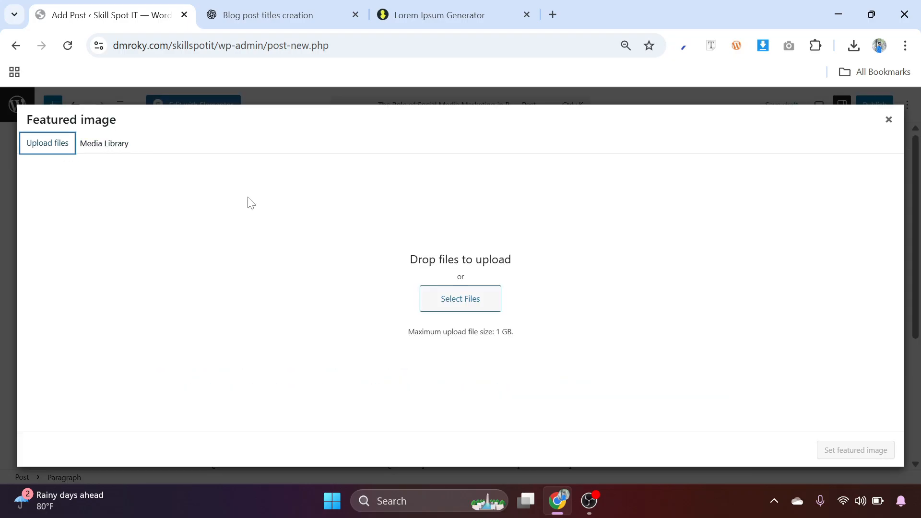
{"action": "left_click", "coordinate": [469, 306]}
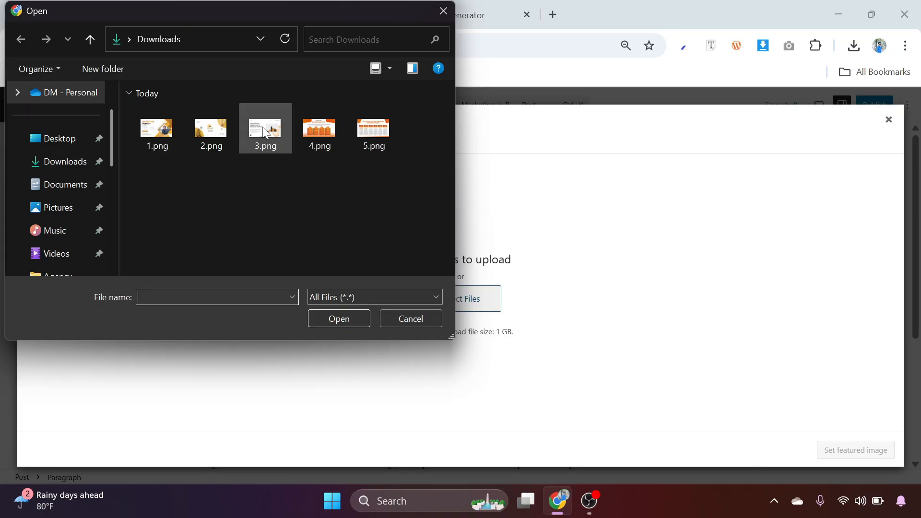
{"action": "left_click", "coordinate": [265, 133]}
{"action": "left_click", "coordinate": [344, 319]}
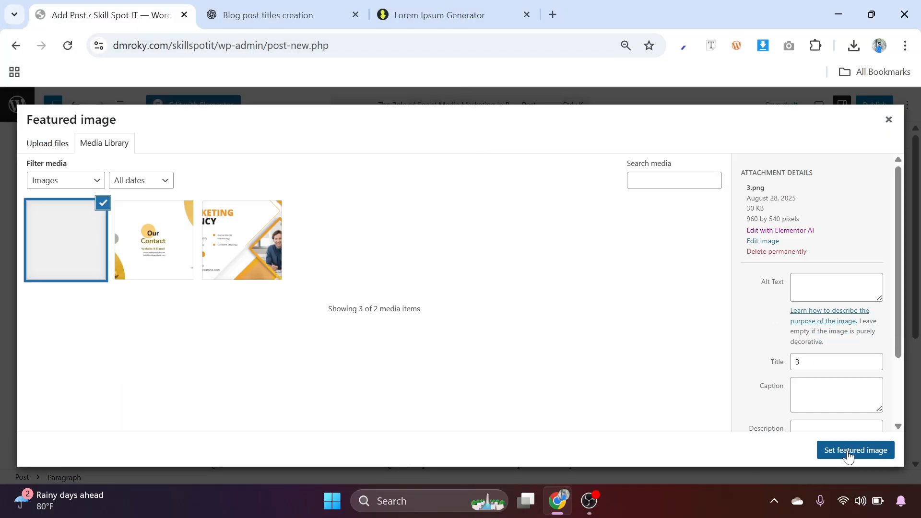
{"action": "left_click", "coordinate": [849, 454]}
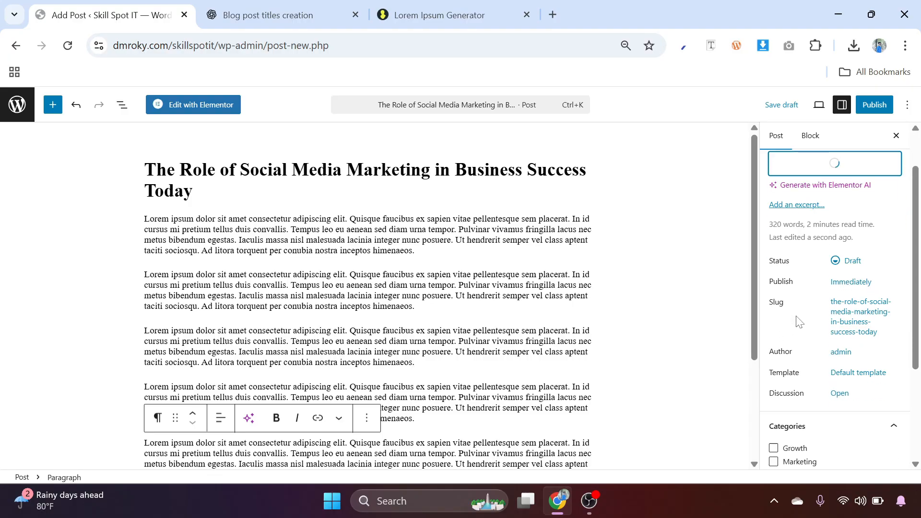
Assign the Strategy category to the social media post, publish it and go back to the posts list
{"action": "scroll", "coordinate": [797, 321], "scroll_direction": "down", "scroll_amount": 3}
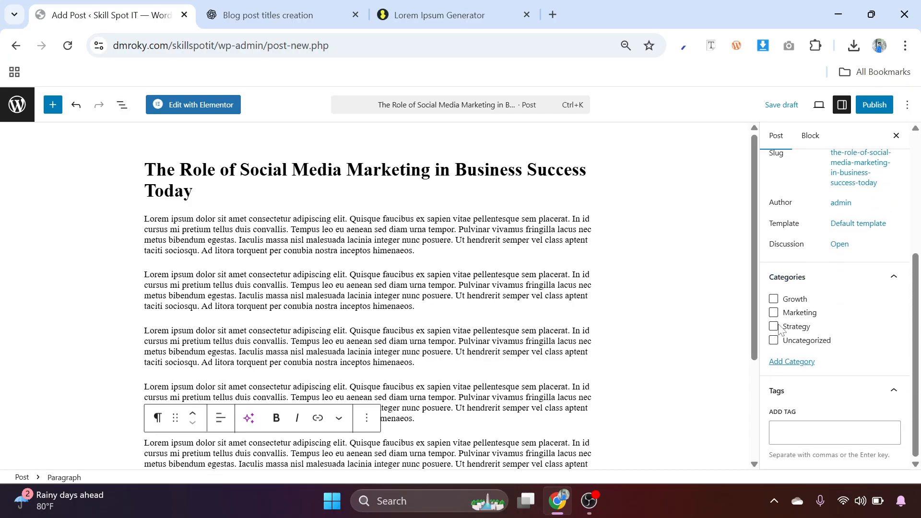
{"action": "left_click", "coordinate": [775, 327]}
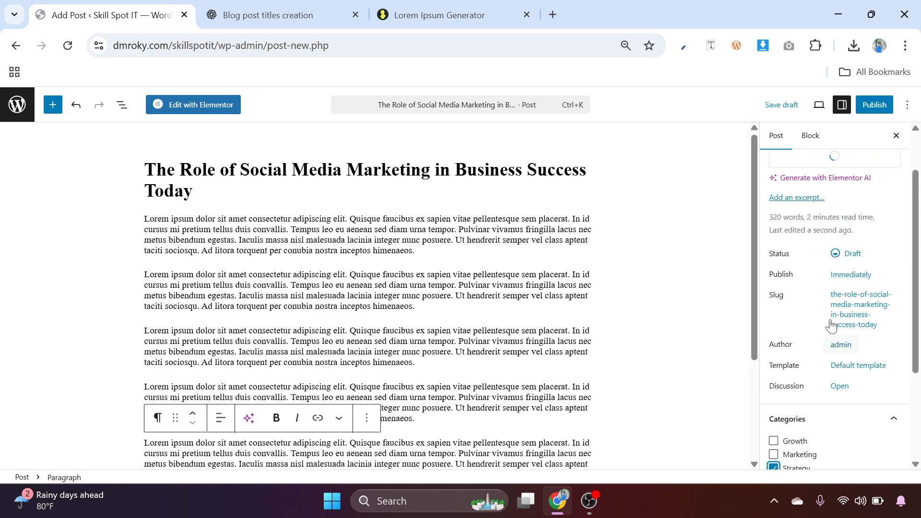
{"action": "left_click", "coordinate": [869, 106]}
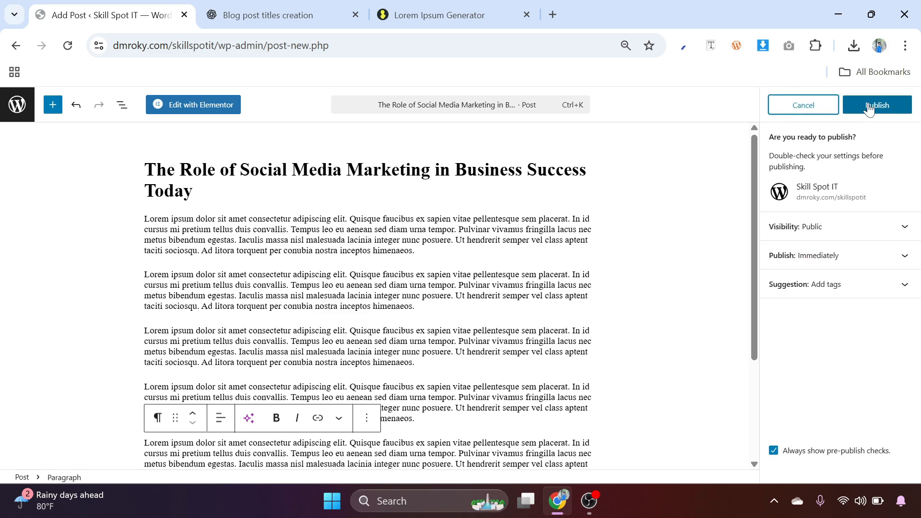
{"action": "left_click", "coordinate": [869, 108]}
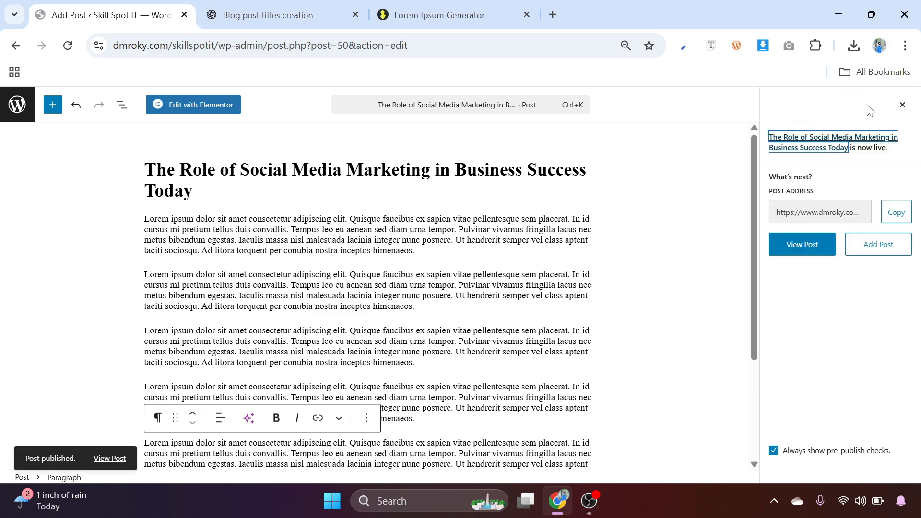
{"action": "left_click", "coordinate": [14, 108]}
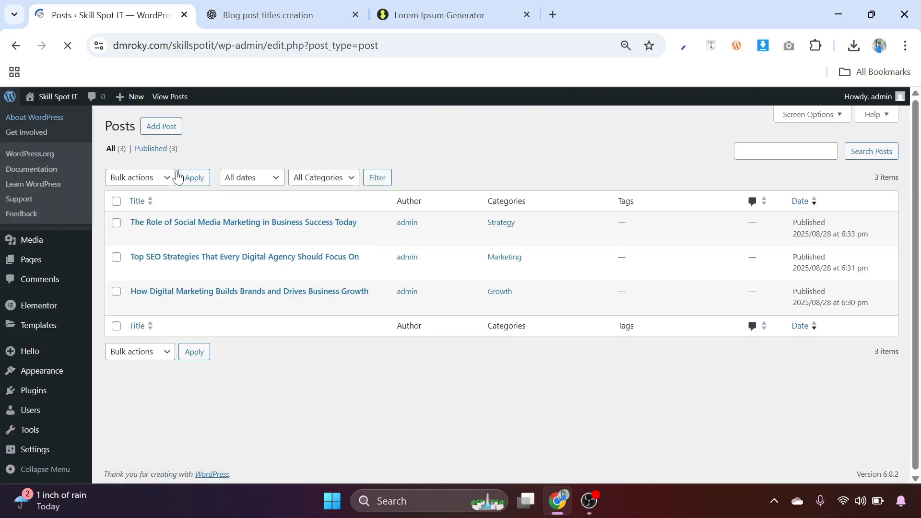
Copy the fourth title from ChatGPT and use it for a new WordPress post, "Why Paid Advertising Still Matters for Your Digital Strategy"
{"action": "left_click", "coordinate": [274, 19]}
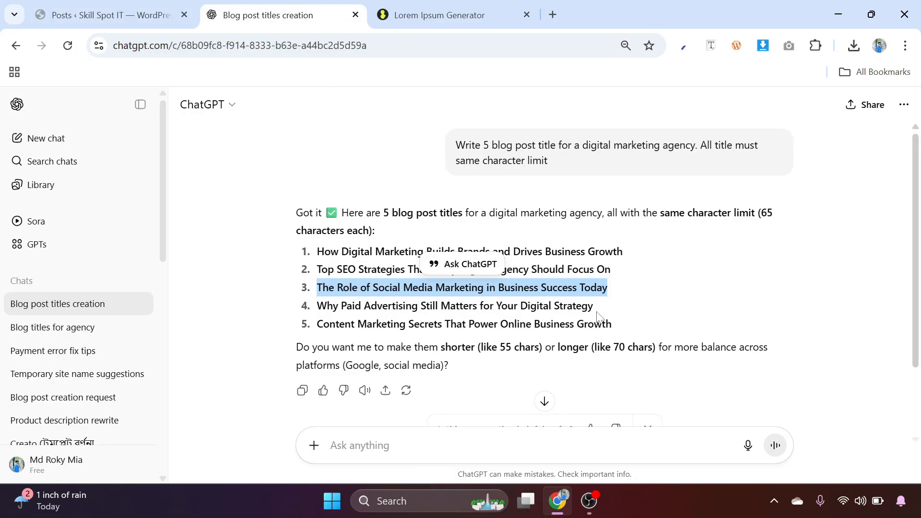
{"action": "left_click_drag", "start_coordinate": [597, 313], "coordinate": [316, 307]}
{"action": "key", "text": "ctrl+c"}
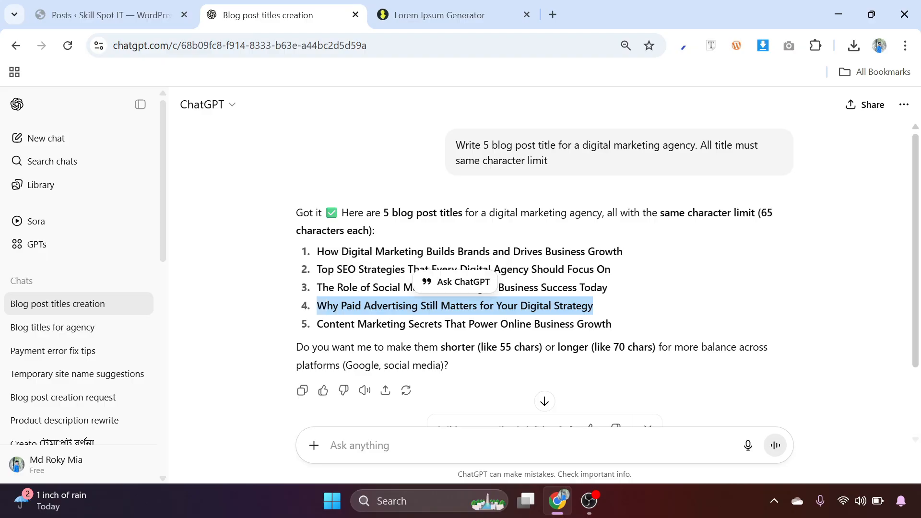
{"action": "right_click", "coordinate": [336, 305]}
{"action": "left_click", "coordinate": [379, 120]}
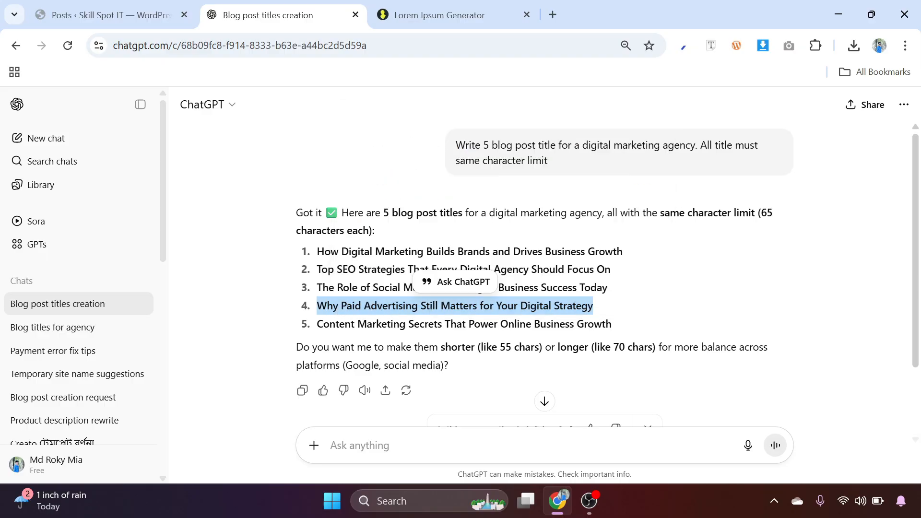
{"action": "left_click", "coordinate": [130, 6]}
{"action": "left_click", "coordinate": [162, 131]}
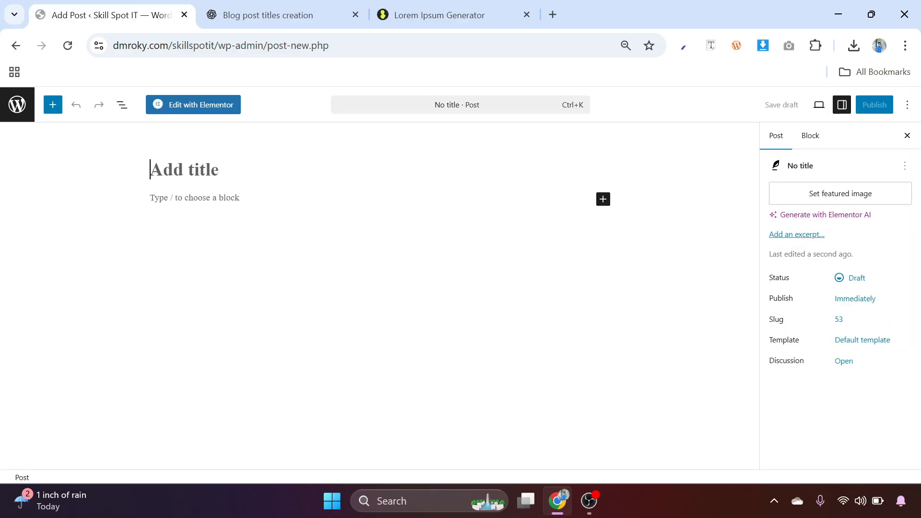
{"action": "key", "text": "ctrl+v"}
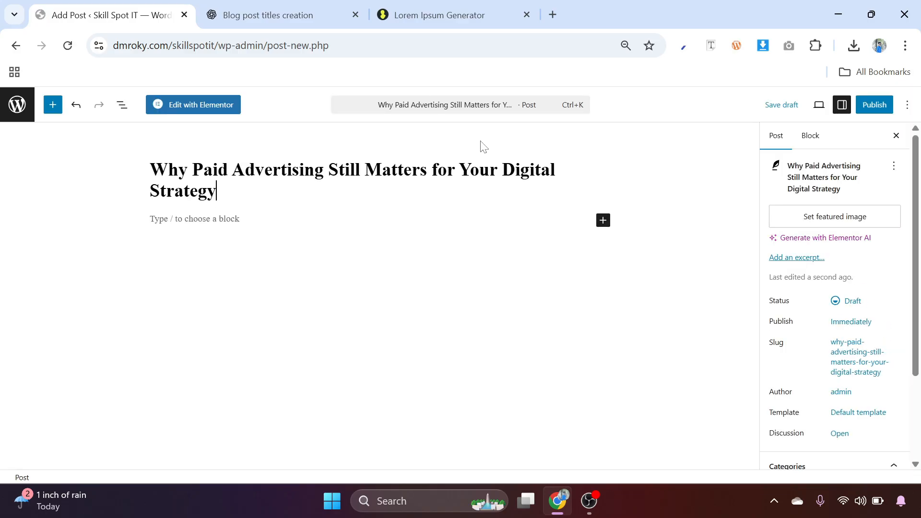
Upload 4.png from the Downloads folder and set it as the paid advertising post's featured image
{"action": "left_click", "coordinate": [830, 217]}
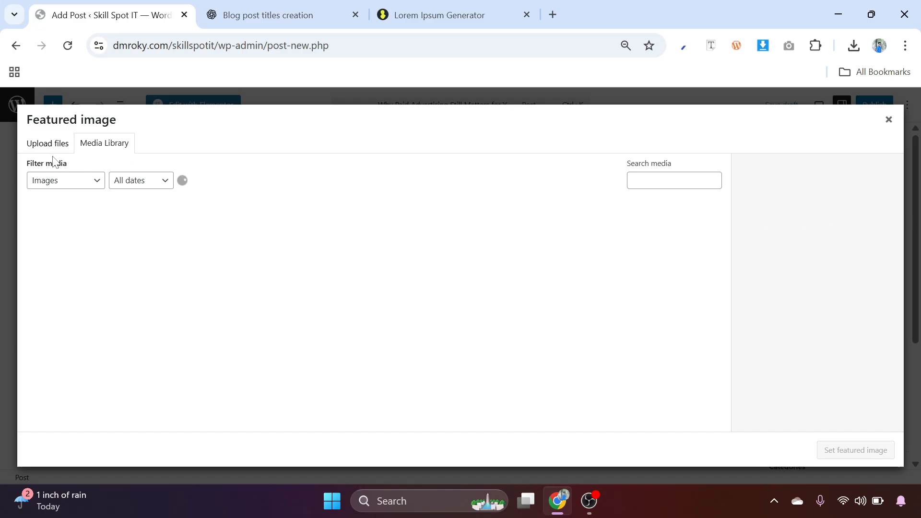
{"action": "left_click", "coordinate": [36, 151]}
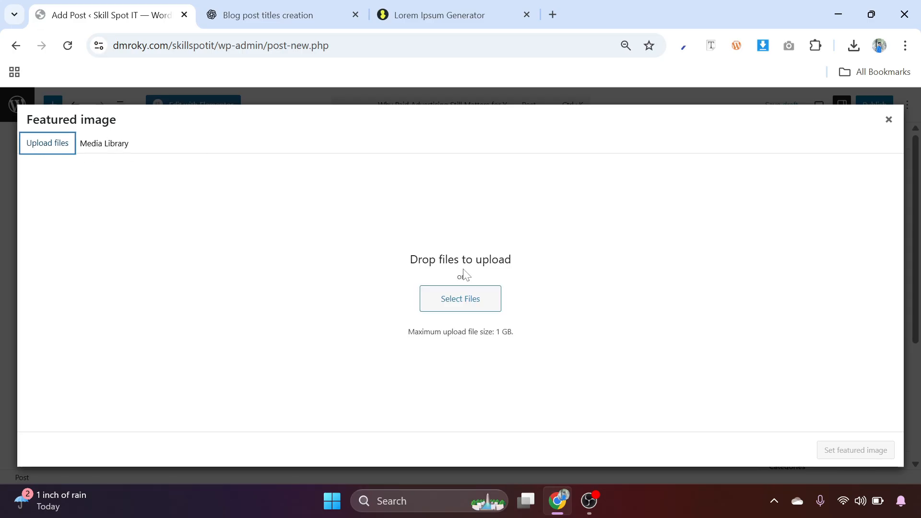
{"action": "left_click", "coordinate": [463, 301]}
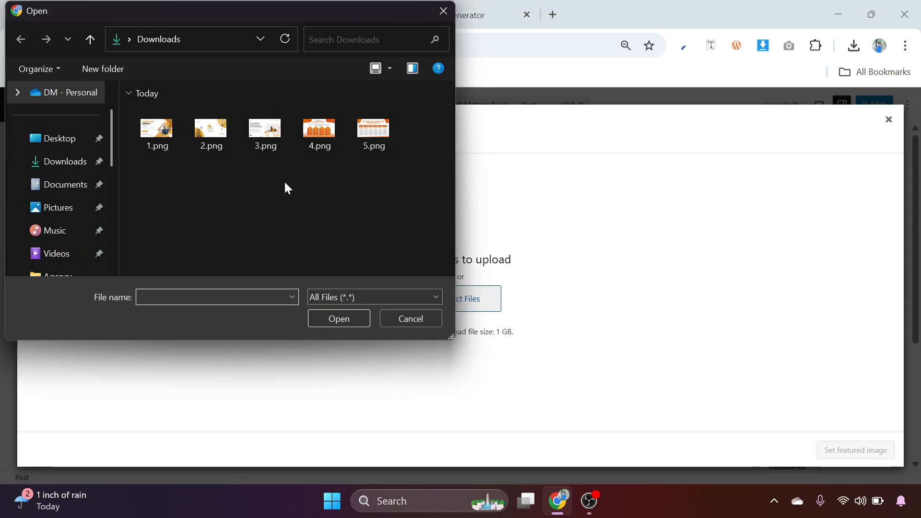
{"action": "left_click", "coordinate": [321, 136]}
{"action": "left_click", "coordinate": [344, 313]}
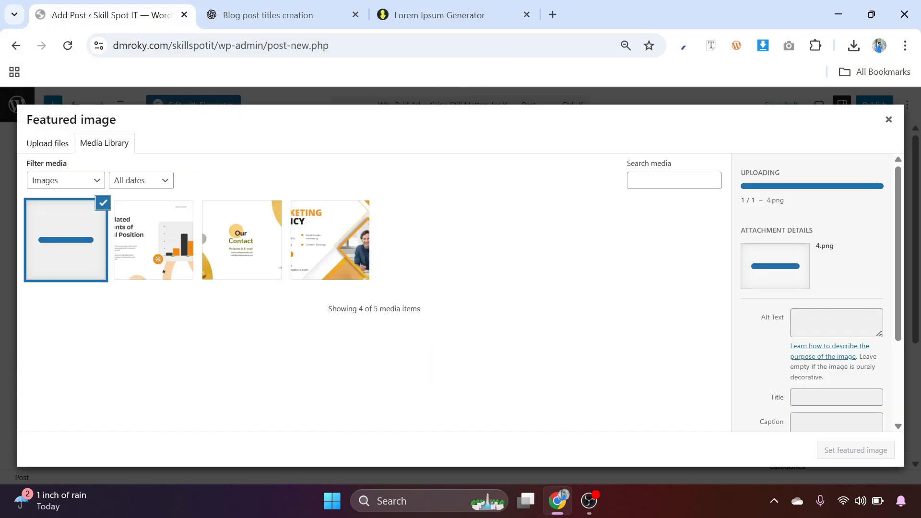
{"action": "left_click", "coordinate": [857, 452]}
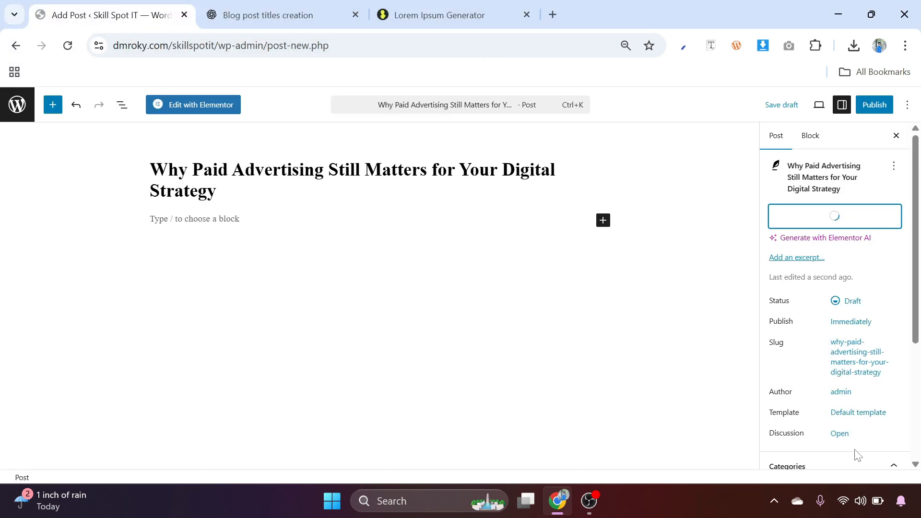
Assign the Marketing category to the paid advertising post and copy the selected paragraphs from the Lorem Ipsum Generator page
{"action": "scroll", "coordinate": [857, 455], "scroll_direction": "down", "scroll_amount": 5}
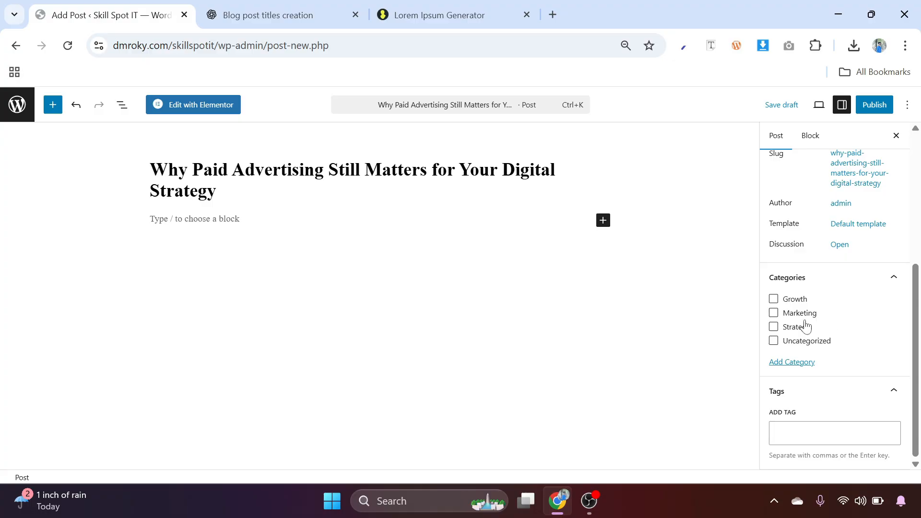
{"action": "left_click", "coordinate": [774, 314]}
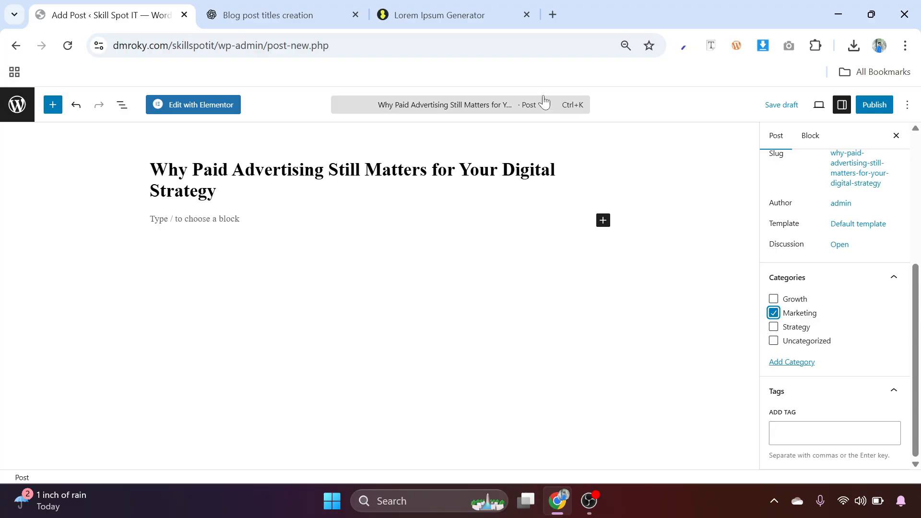
{"action": "left_click", "coordinate": [468, 10]}
{"action": "right_click", "coordinate": [309, 181]}
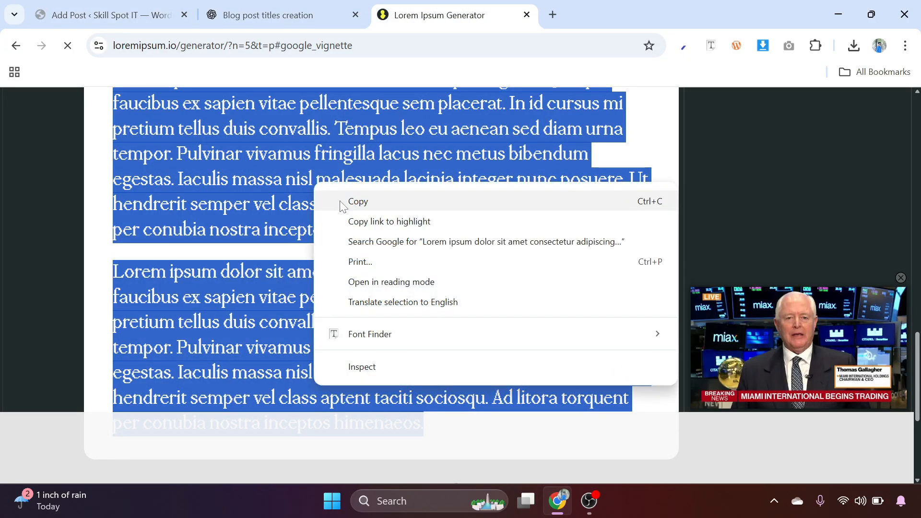
{"action": "left_click", "coordinate": [353, 201]}
Paste the lorem ipsum paragraphs into the paid advertising post's body in WordPress and publish the post
{"action": "left_click", "coordinate": [115, 15]}
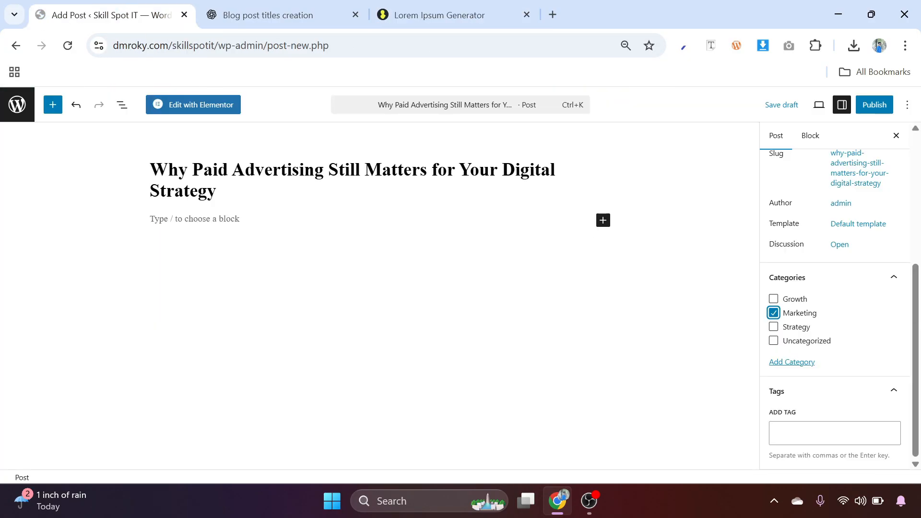
{"action": "left_click", "coordinate": [195, 219]}
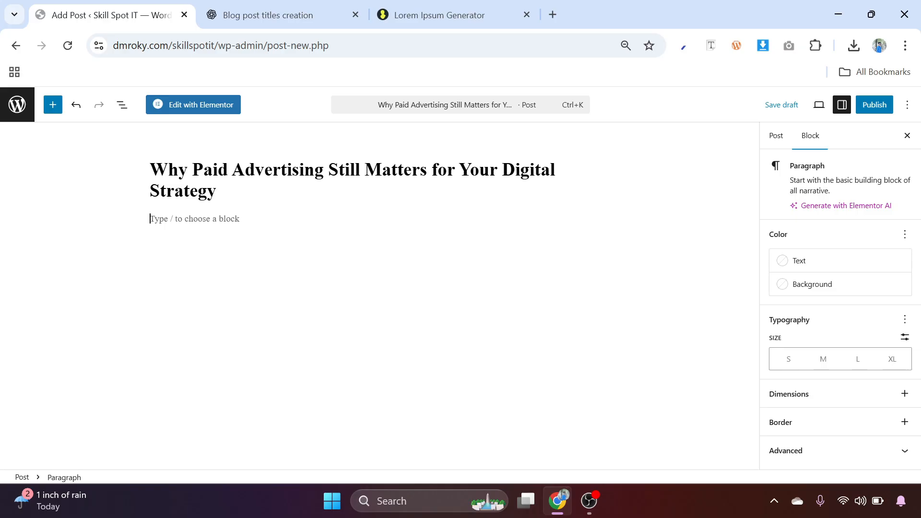
{"action": "key", "text": "ctrl+v"}
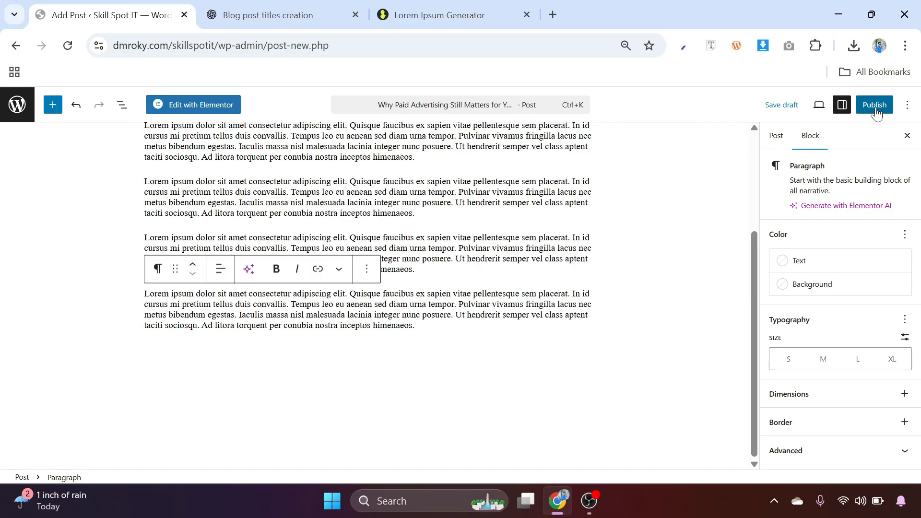
{"action": "left_click", "coordinate": [876, 106]}
{"action": "left_click", "coordinate": [877, 108]}
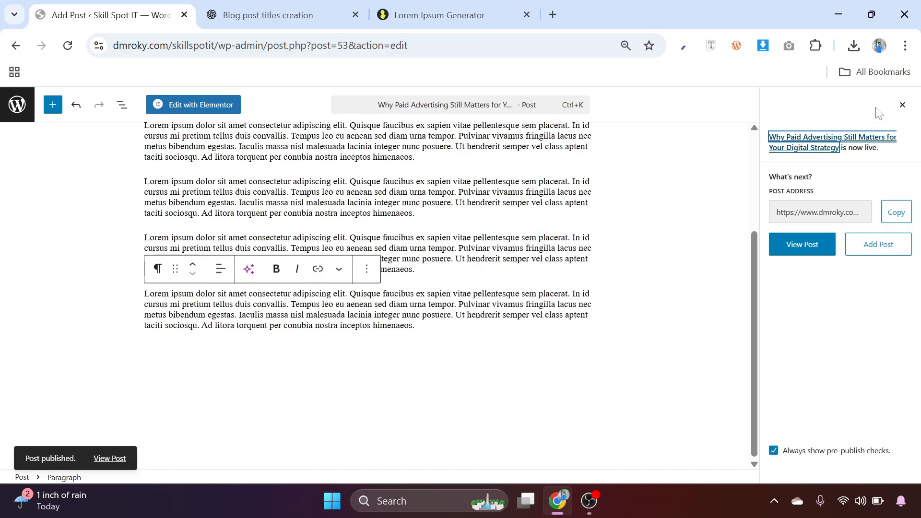
Copy the fifth title from ChatGPT and use it for a new WordPress post, "Content Marketing Secrets That Power Online Business Growth"
{"action": "left_click", "coordinate": [3, 113]}
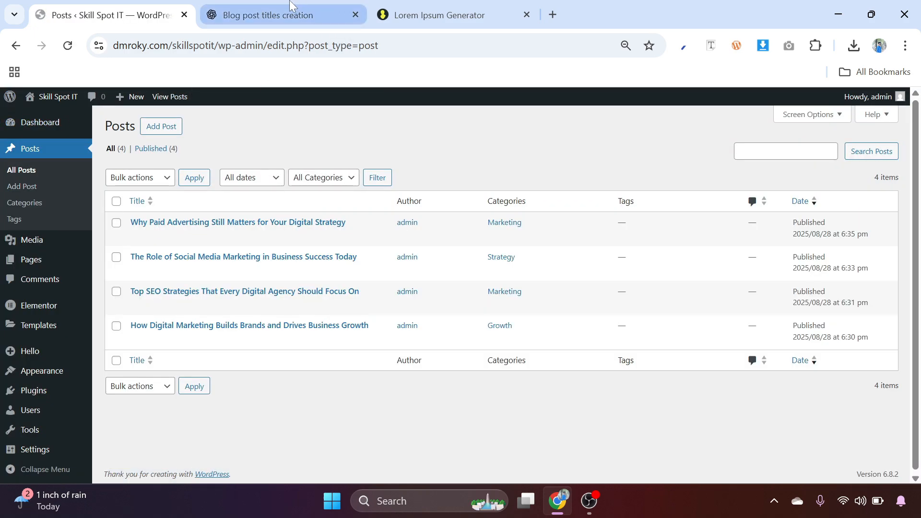
{"action": "left_click", "coordinate": [329, 13]}
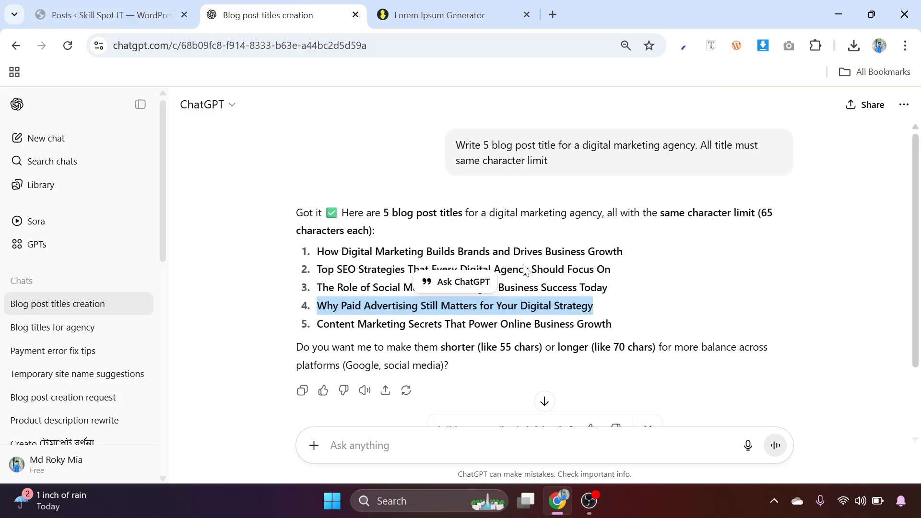
{"action": "left_click_drag", "start_coordinate": [617, 325], "coordinate": [323, 325]}
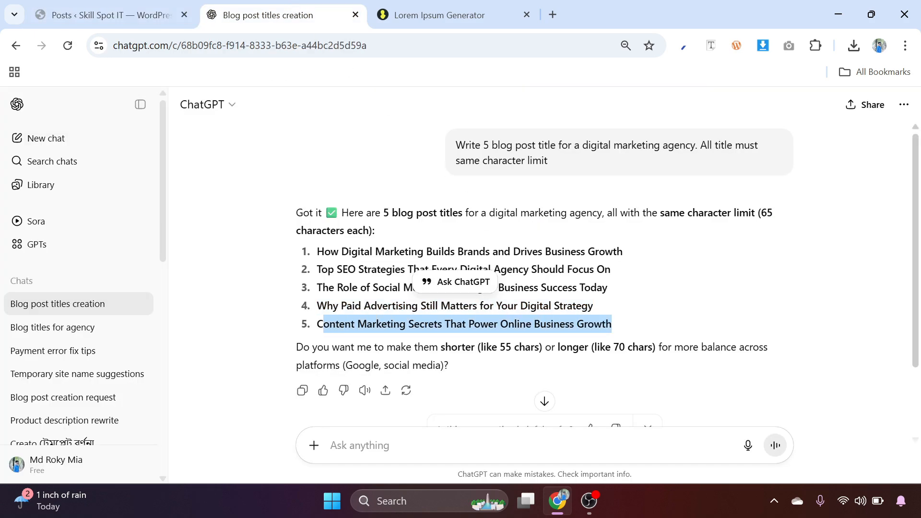
{"action": "right_click", "coordinate": [320, 317]}
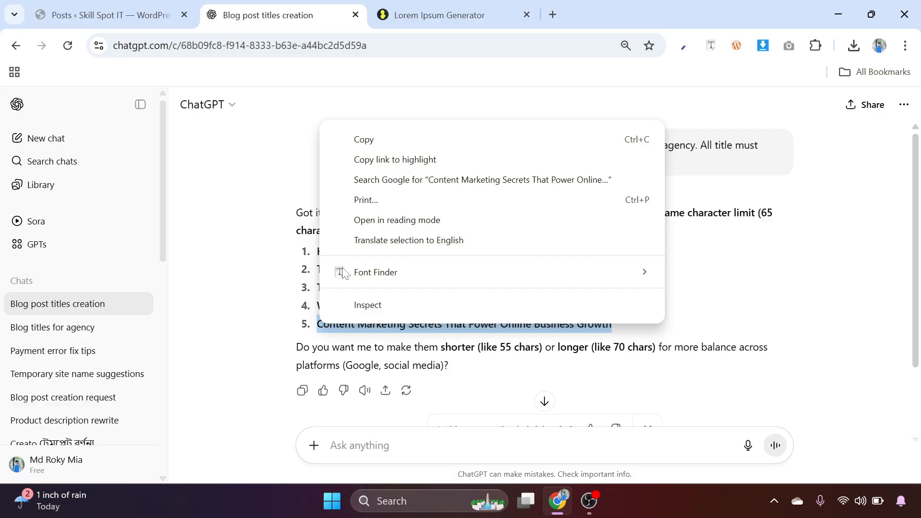
{"action": "left_click", "coordinate": [390, 140]}
{"action": "left_click", "coordinate": [163, 16]}
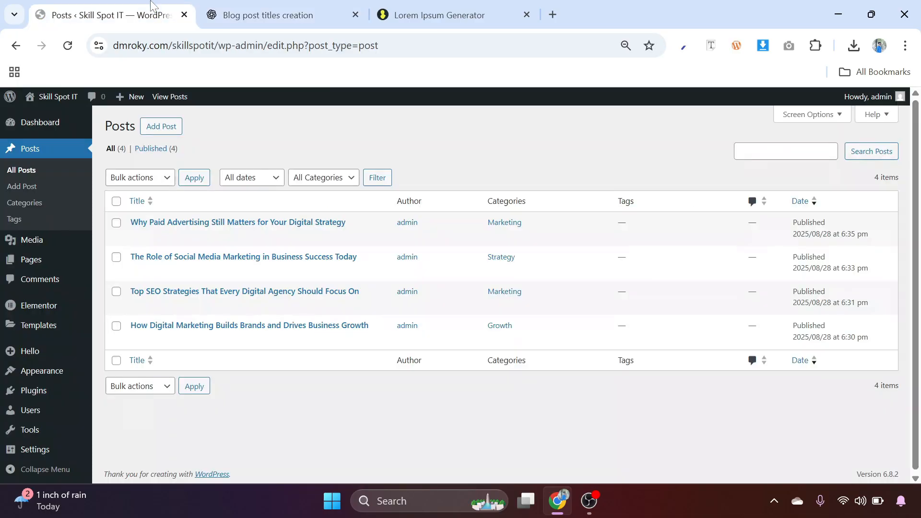
{"action": "left_click", "coordinate": [171, 127]}
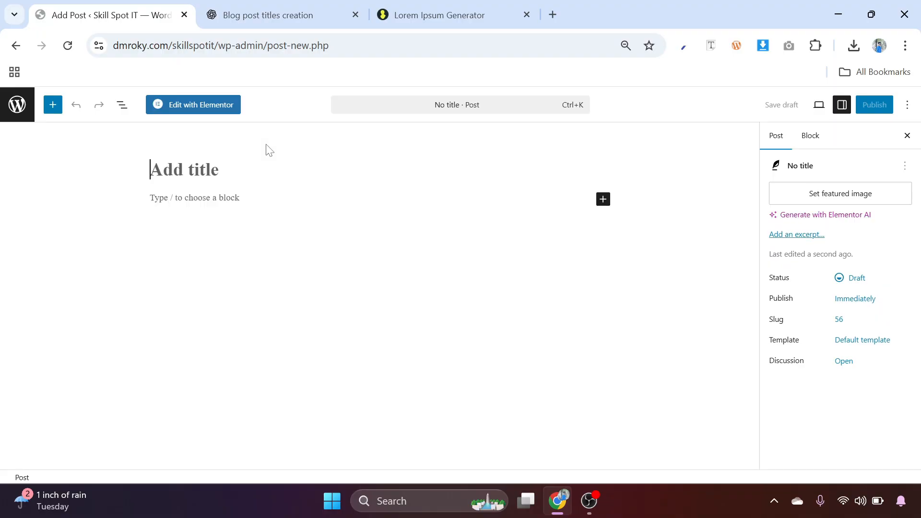
{"action": "key", "text": "ctrl+v"}
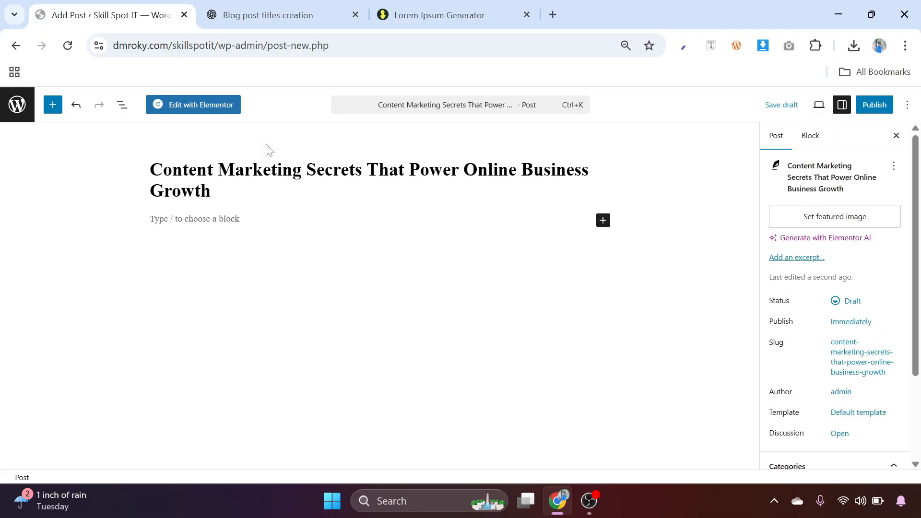
Upload 5.png from the Downloads folder and set it as the content marketing post's featured image
{"action": "left_click", "coordinate": [794, 216]}
{"action": "left_click", "coordinate": [56, 146]}
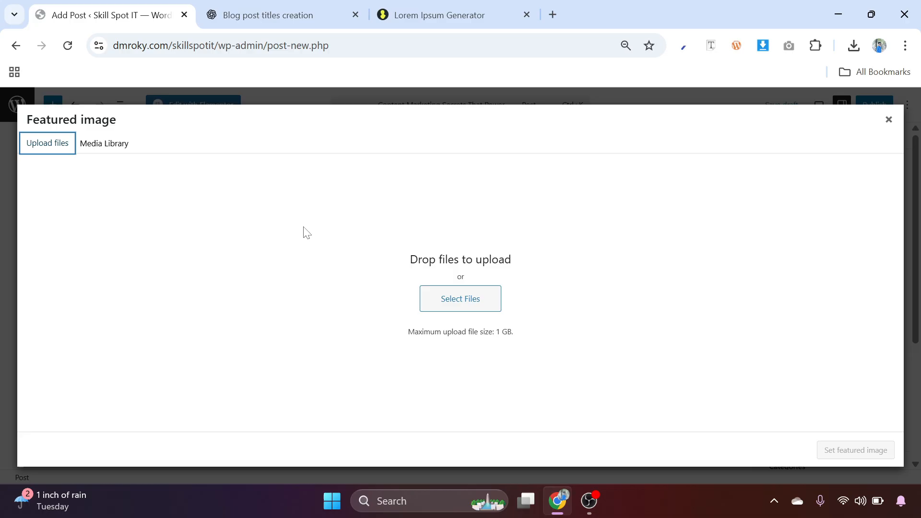
{"action": "left_click", "coordinate": [461, 298]}
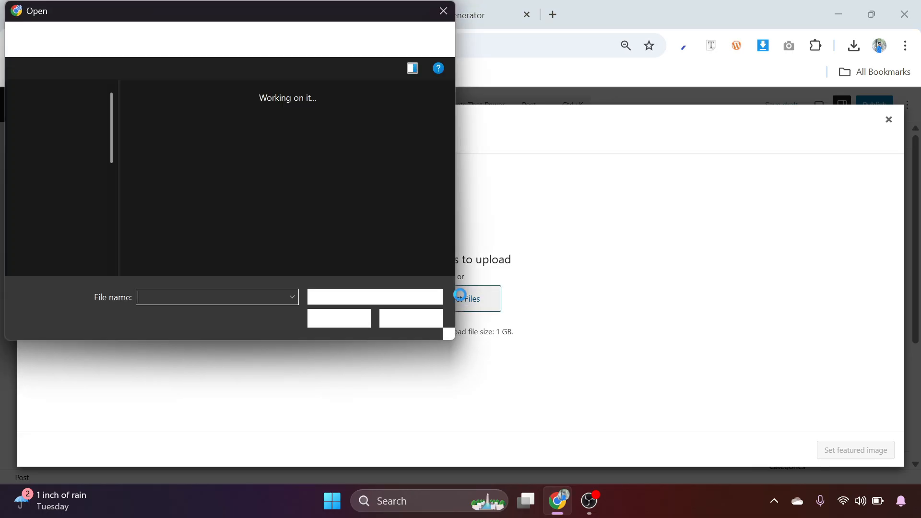
{"action": "left_click", "coordinate": [364, 144]}
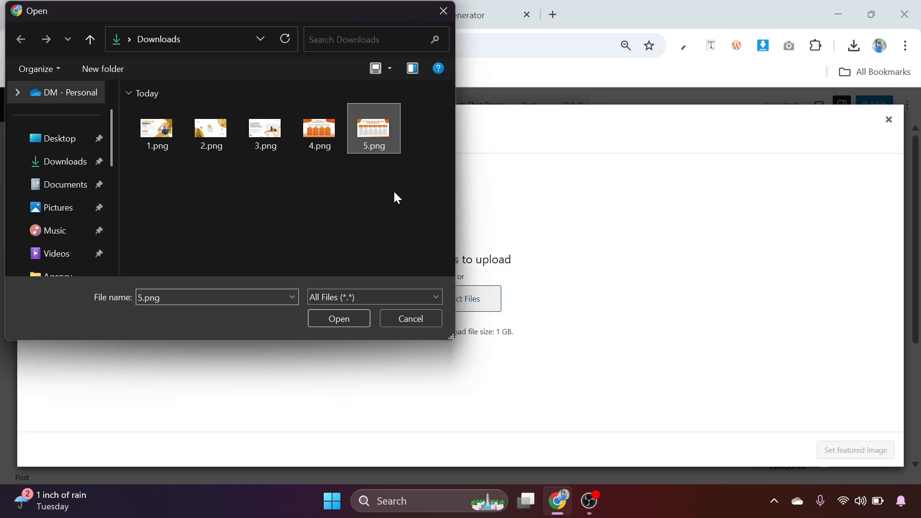
{"action": "left_click", "coordinate": [342, 318]}
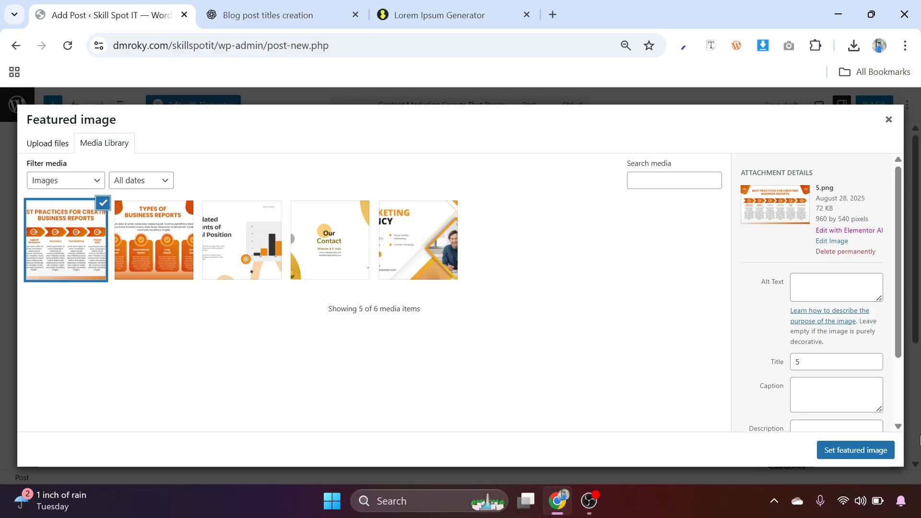
{"action": "left_click", "coordinate": [863, 456]}
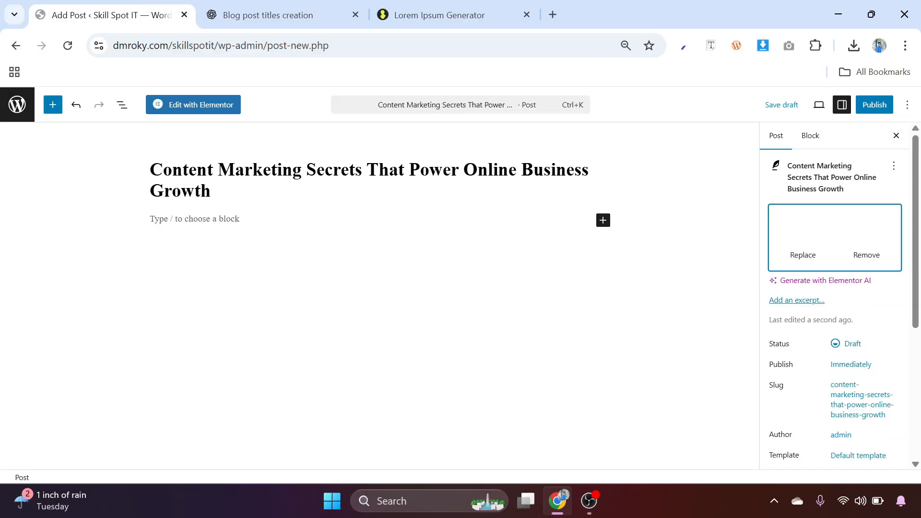
Assign the Marketing category to the content marketing post and copy the selected paragraphs from the Lorem Ipsum Generator page
{"action": "scroll", "coordinate": [806, 323], "scroll_direction": "down", "scroll_amount": 5}
{"action": "left_click", "coordinate": [773, 313]}
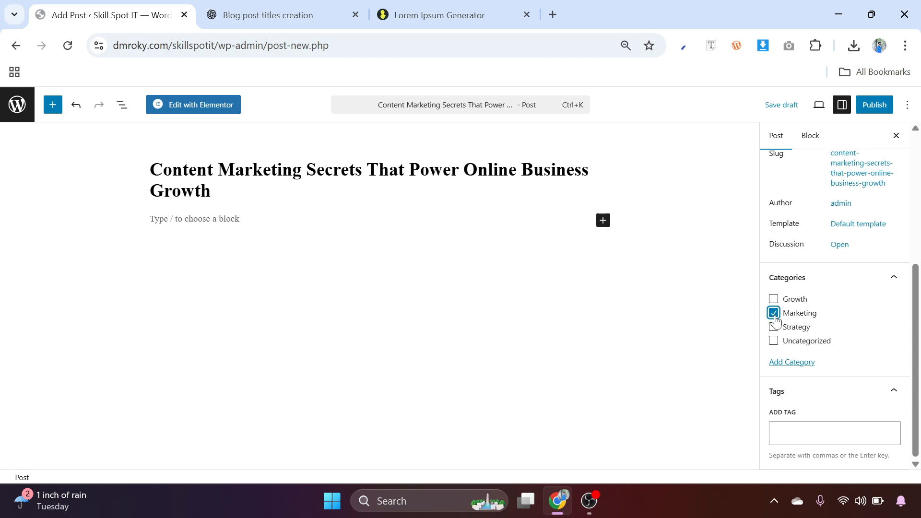
{"action": "left_click", "coordinate": [424, 10]}
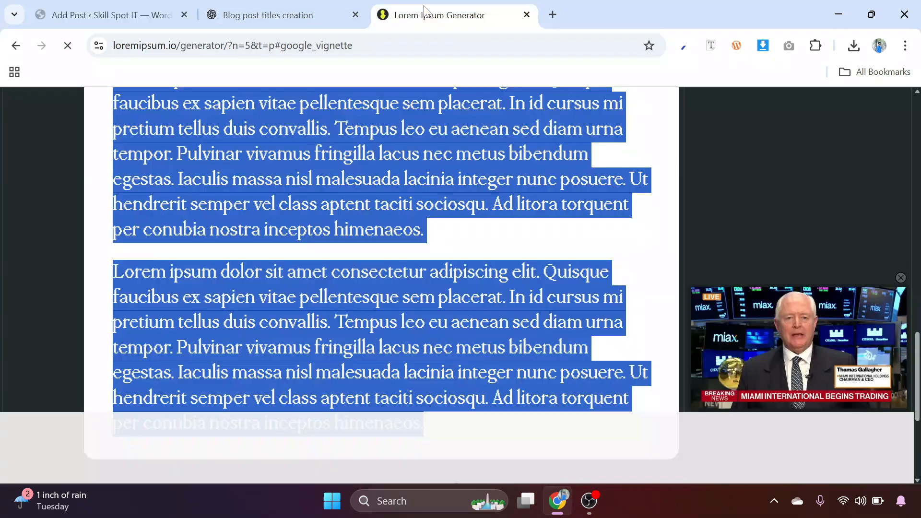
{"action": "right_click", "coordinate": [294, 142]}
{"action": "left_click", "coordinate": [348, 162]}
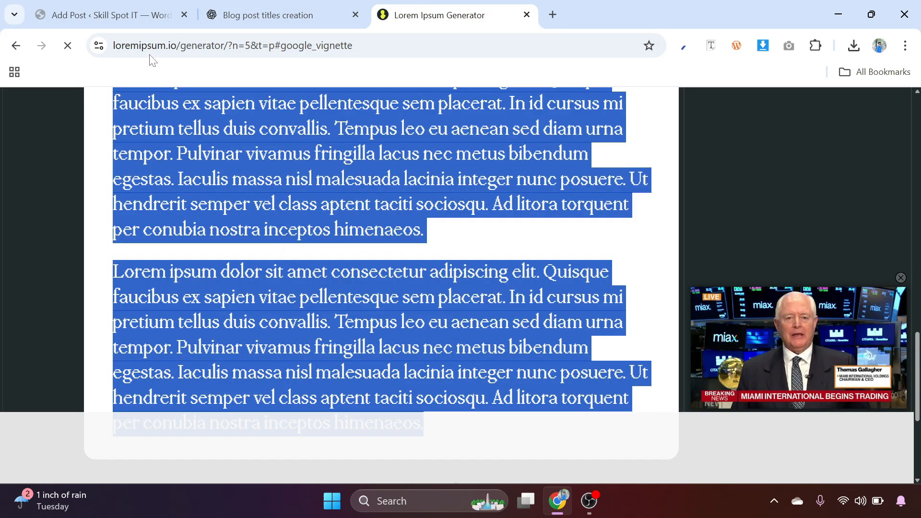
Paste the lorem ipsum paragraphs into the content marketing post's body in WordPress and publish the post
{"action": "left_click", "coordinate": [126, 15]}
{"action": "left_click", "coordinate": [194, 219]}
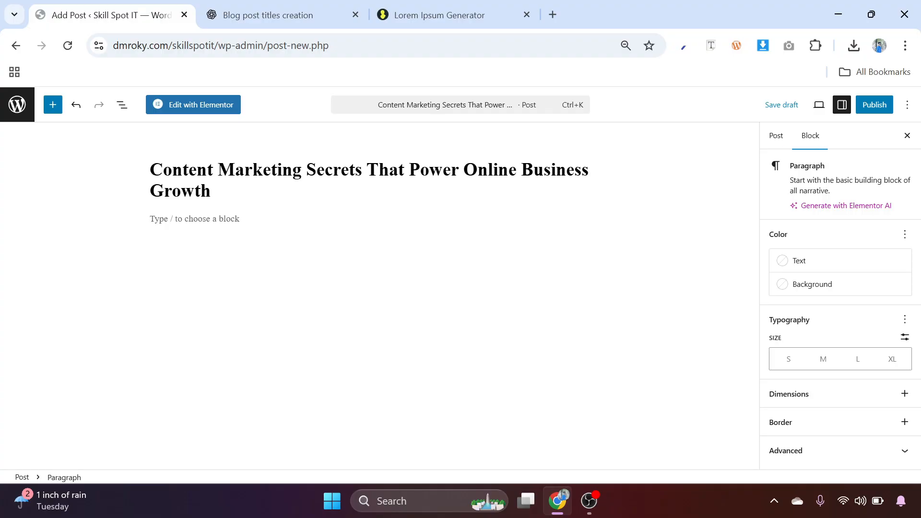
{"action": "key", "text": "ctrl+v"}
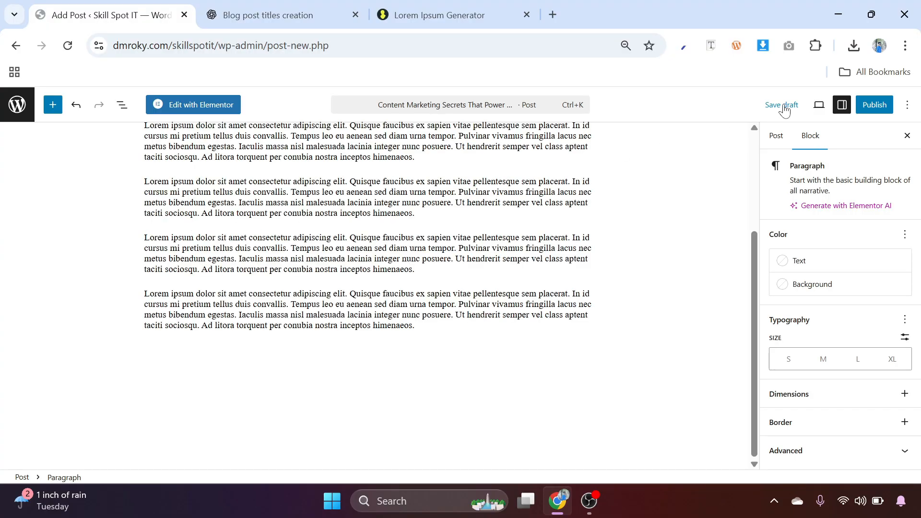
{"action": "left_click", "coordinate": [874, 105]}
{"action": "left_click", "coordinate": [874, 105]}
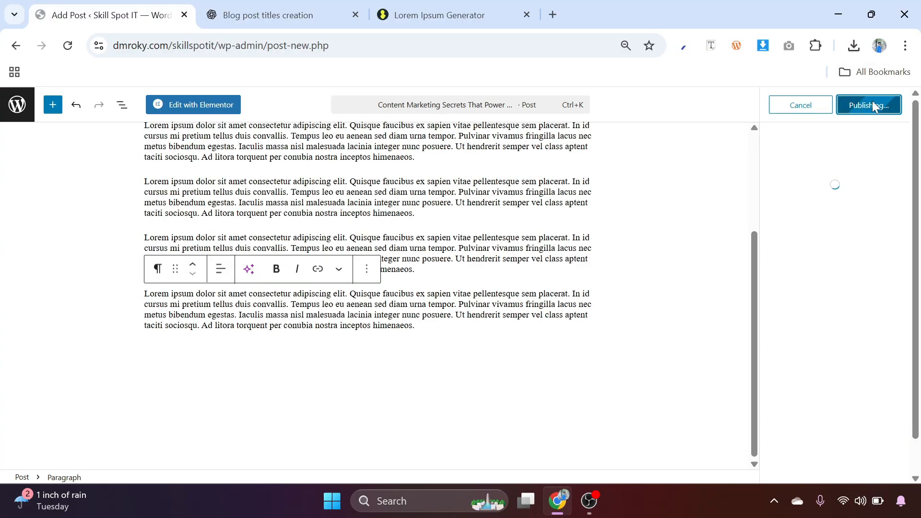
Close the ChatGPT and Lorem Ipsum Generator pages and return to the WordPress posts list
{"action": "left_click", "coordinate": [356, 14]}
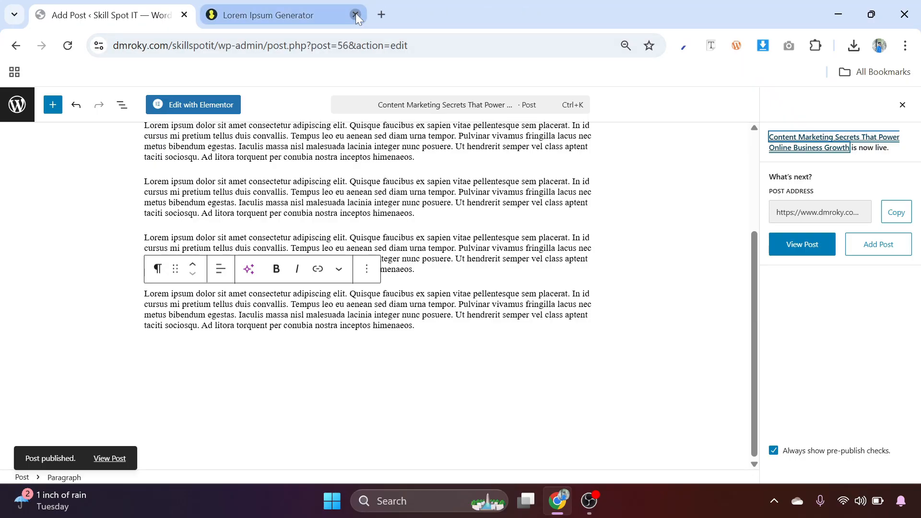
{"action": "left_click", "coordinate": [356, 14]}
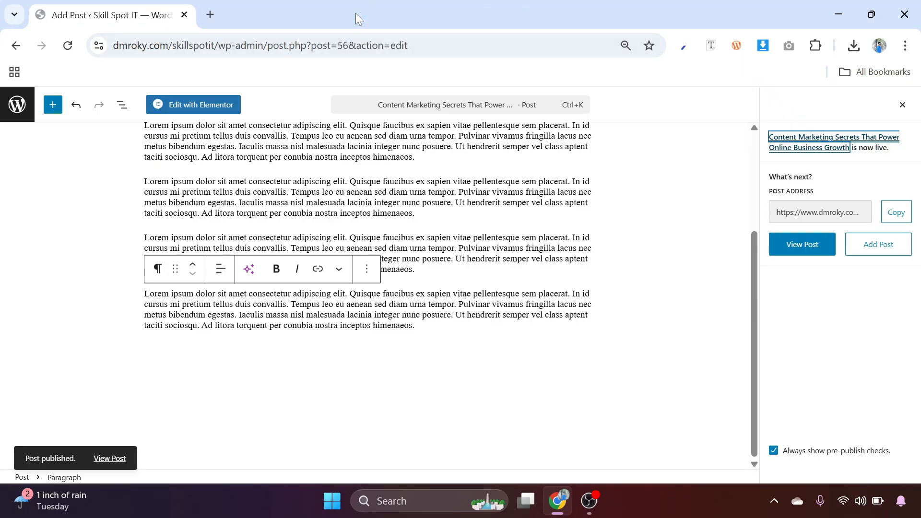
{"action": "left_click", "coordinate": [13, 110]}
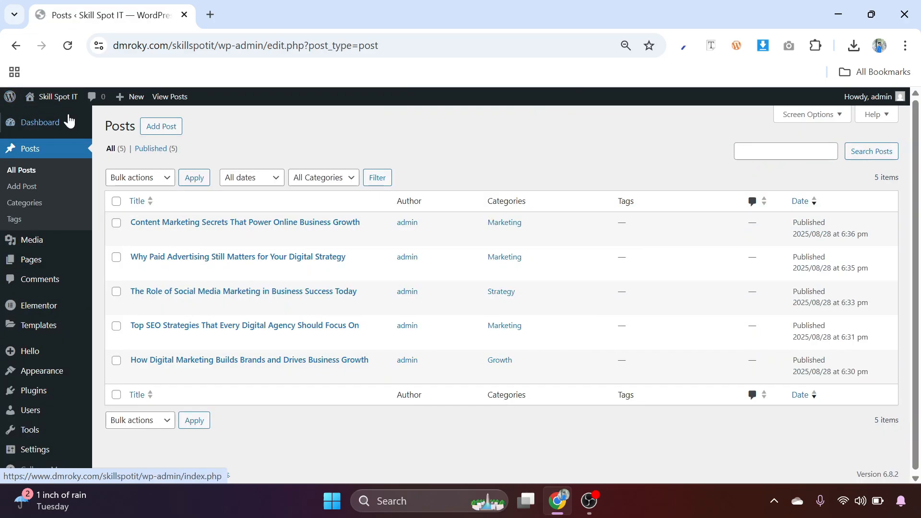
Open the live Skill Spot IT site separately and look through the posts on its Blog page
{"action": "mouse_move", "coordinate": [52, 122]}
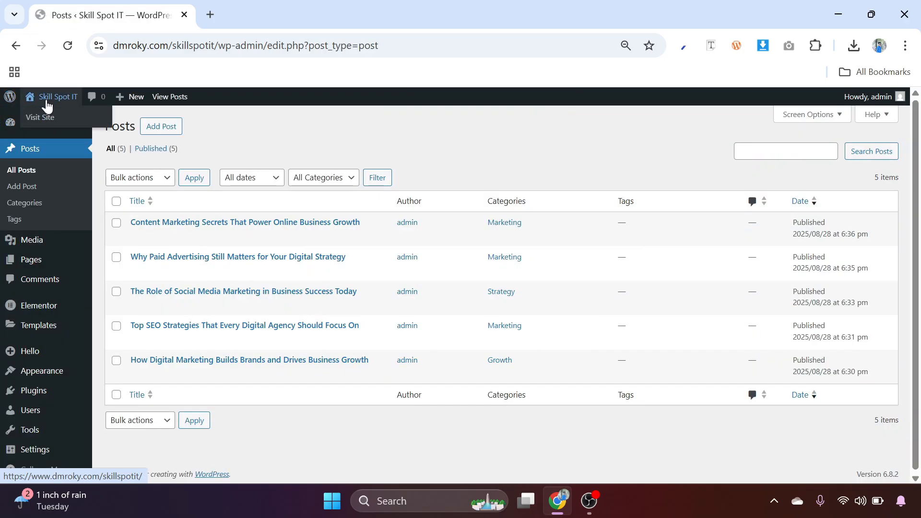
{"action": "right_click", "coordinate": [46, 105]}
{"action": "left_click", "coordinate": [87, 120]}
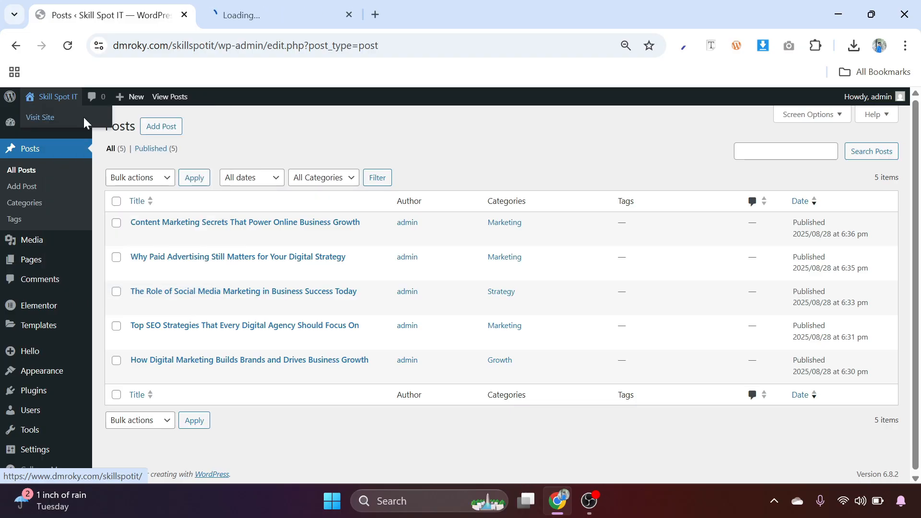
{"action": "left_click", "coordinate": [255, 16]}
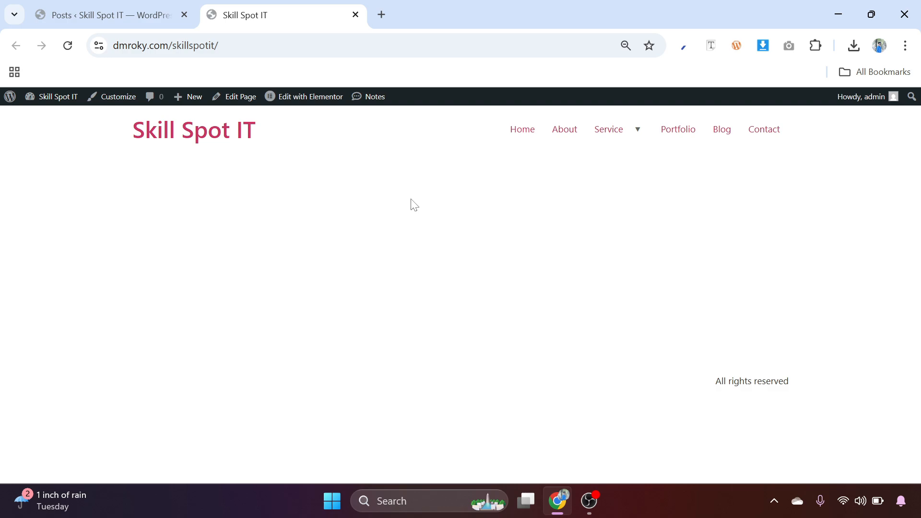
{"action": "left_click", "coordinate": [720, 139]}
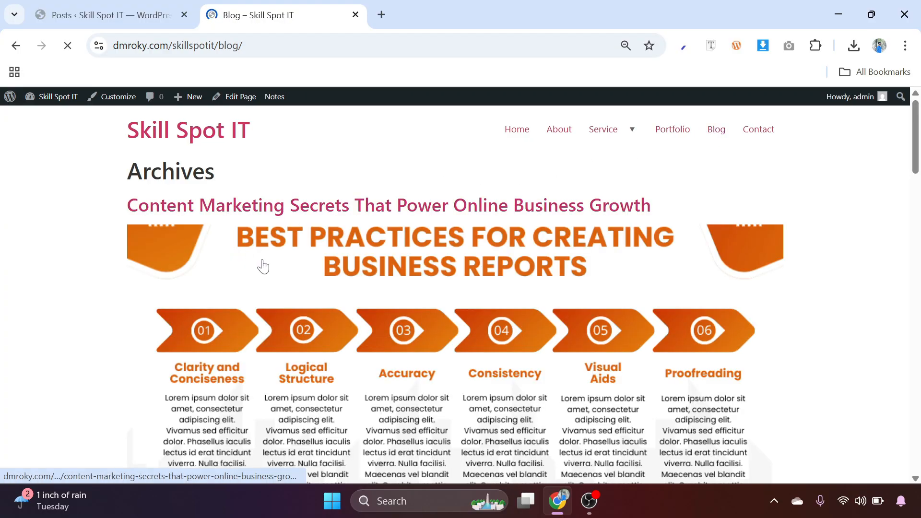
{"action": "scroll", "coordinate": [261, 264], "scroll_direction": "down", "scroll_amount": 15}
{"action": "scroll", "coordinate": [284, 264], "scroll_direction": "up", "scroll_amount": 15}
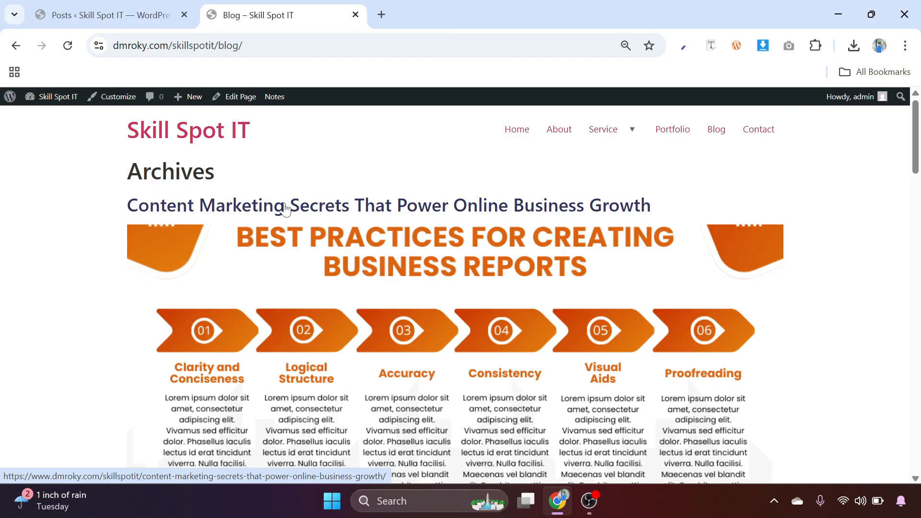
Open the content marketing post separately from the Blog page and review its full single post page
{"action": "right_click", "coordinate": [271, 206]}
{"action": "key", "text": "Escape"}
{"action": "middle_click", "coordinate": [309, 223]}
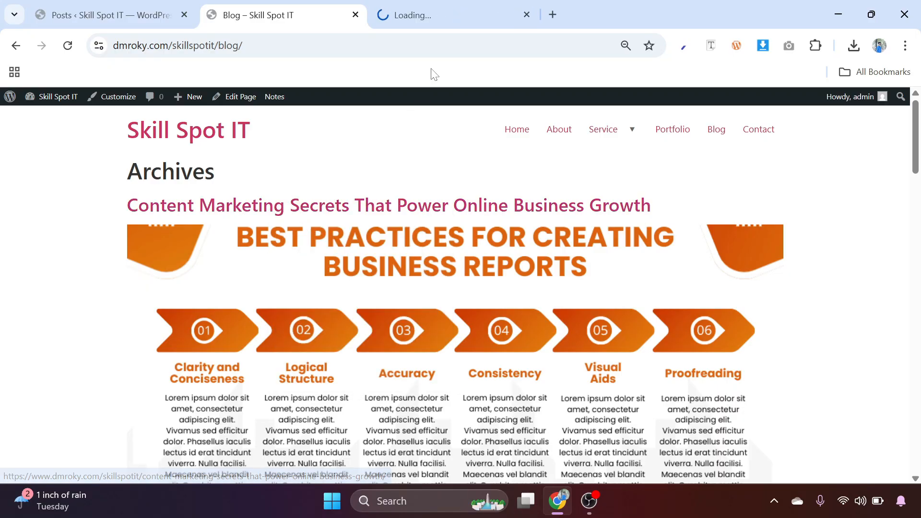
{"action": "left_click", "coordinate": [437, 10]}
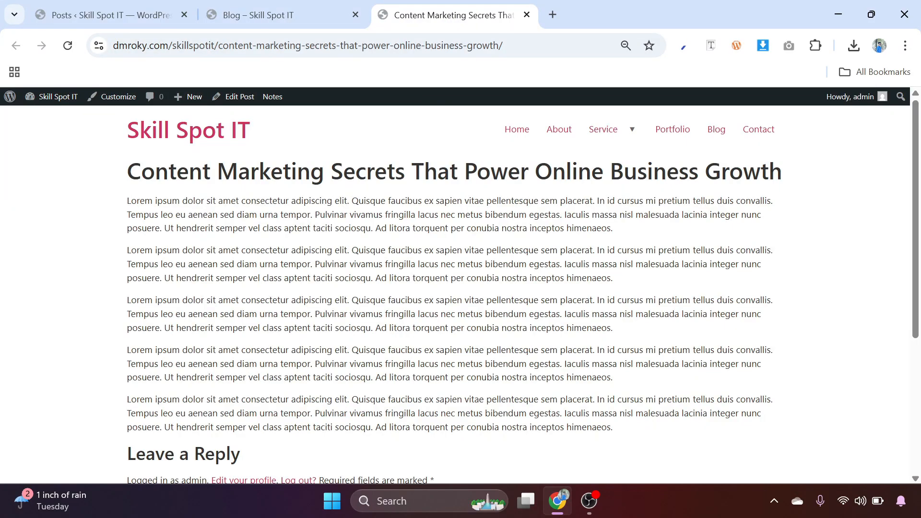
{"action": "scroll", "coordinate": [341, 213], "scroll_direction": "down", "scroll_amount": 5}
{"action": "scroll", "coordinate": [340, 216], "scroll_direction": "up", "scroll_amount": 5}
Compare the WordPress posts list, the live content marketing post's title and the Blog archive page
{"action": "left_click", "coordinate": [119, 6]}
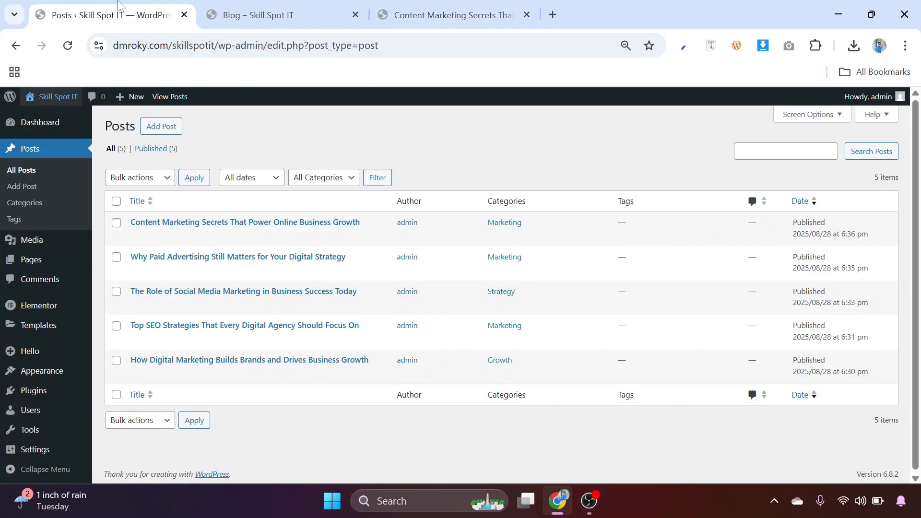
{"action": "left_click", "coordinate": [446, 7]}
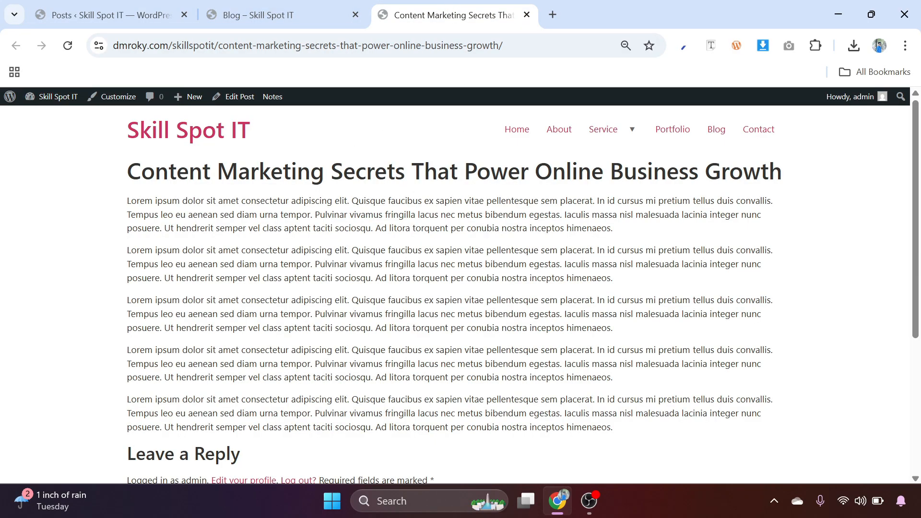
{"action": "left_click_drag", "start_coordinate": [396, 172], "coordinate": [271, 172]}
{"action": "left_click", "coordinate": [245, 6]}
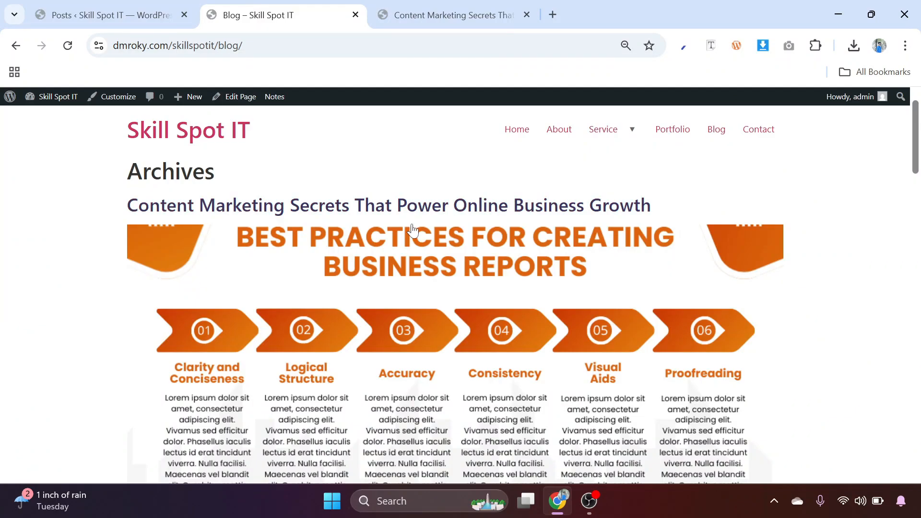
Open Elementor's Theme Builder from the WordPress admin, and return to the live content marketing post with its title text deselected
{"action": "left_click", "coordinate": [135, 14]}
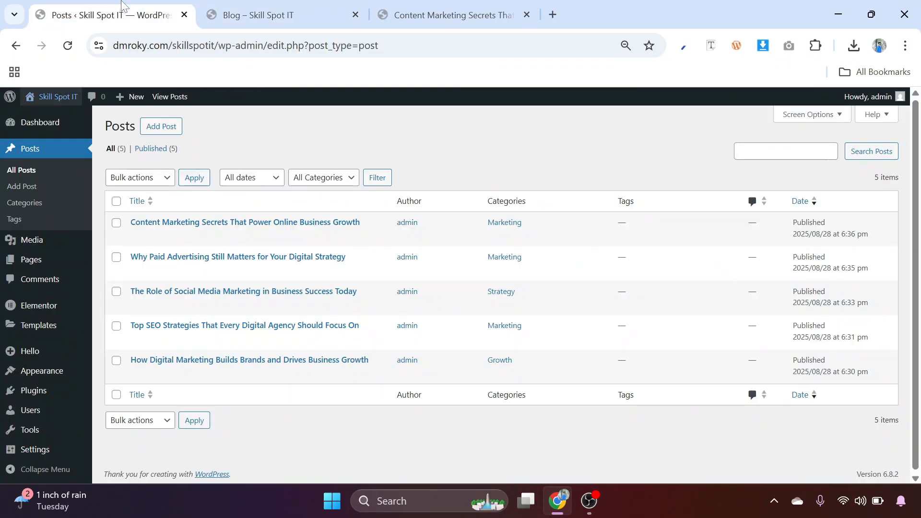
{"action": "mouse_move", "coordinate": [52, 312]}
{"action": "left_click", "coordinate": [133, 361]}
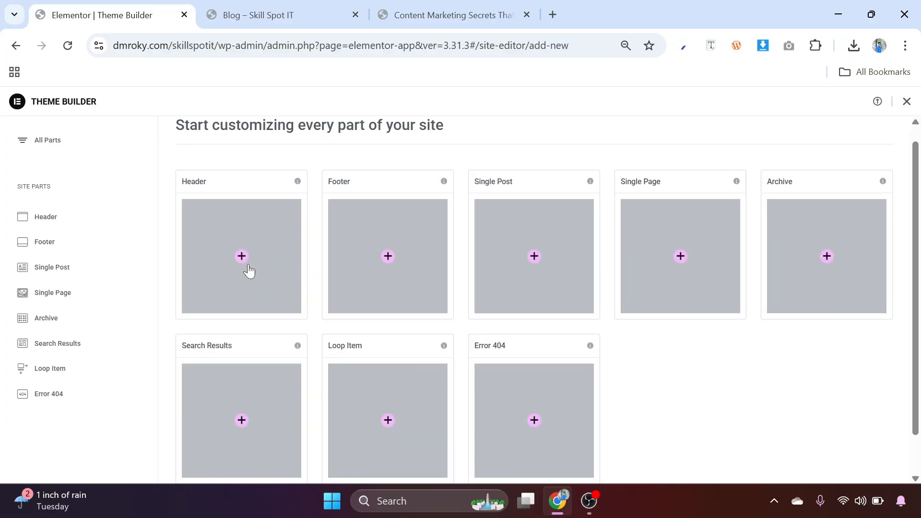
{"action": "left_click", "coordinate": [459, 6]}
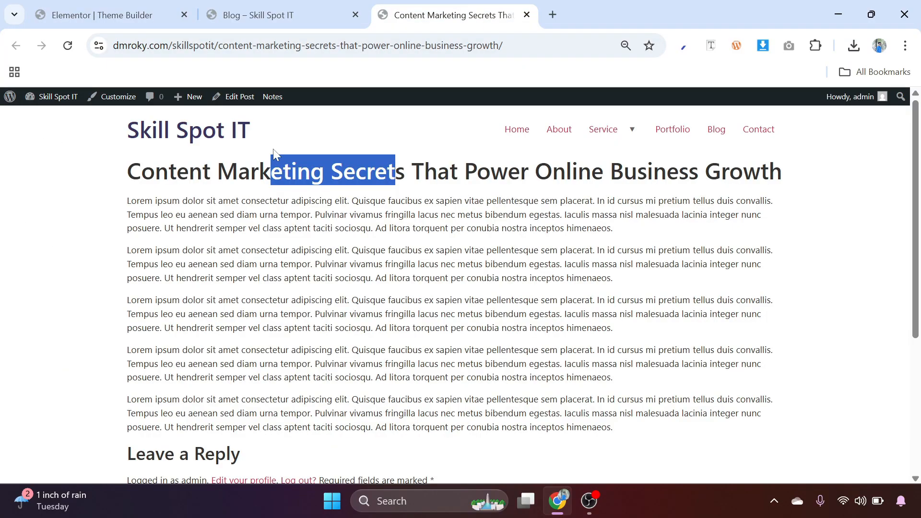
{"action": "left_click", "coordinate": [349, 249]}
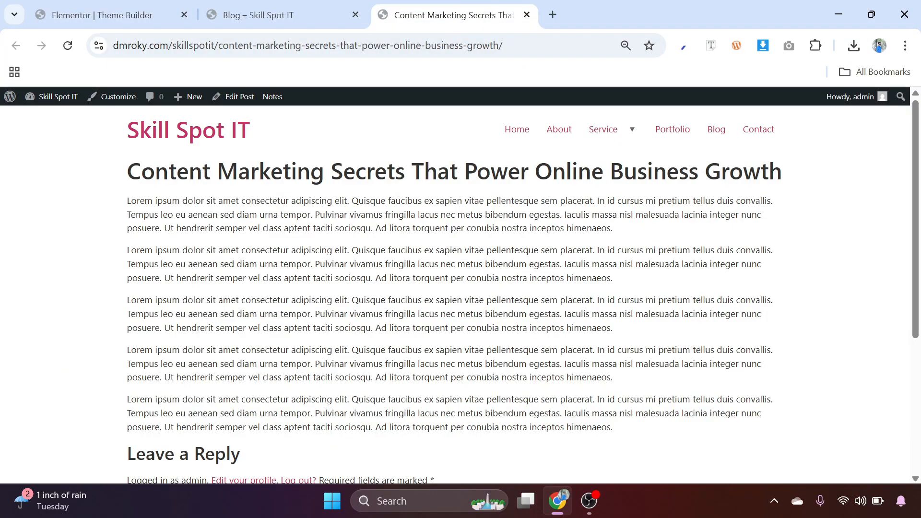
Start a new Single Post template from Elementor's Theme Builder
{"action": "left_click", "coordinate": [116, 9]}
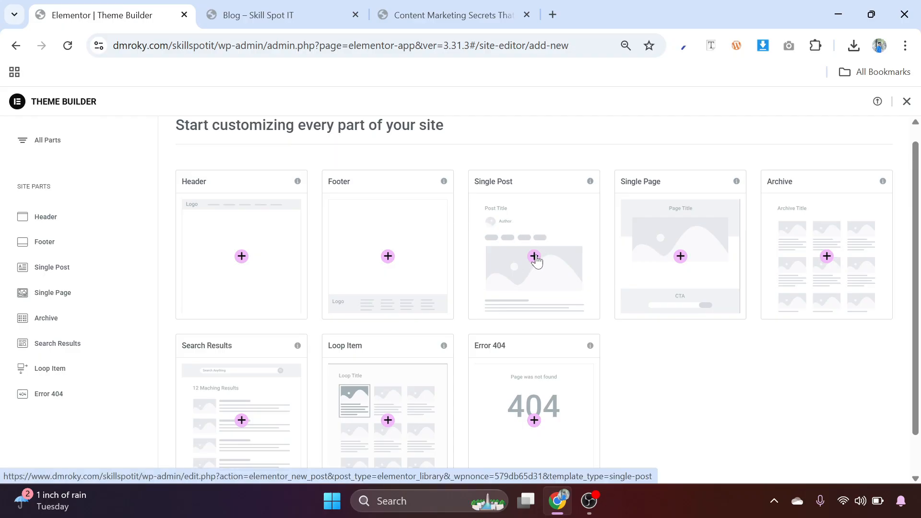
{"action": "left_click", "coordinate": [535, 257]}
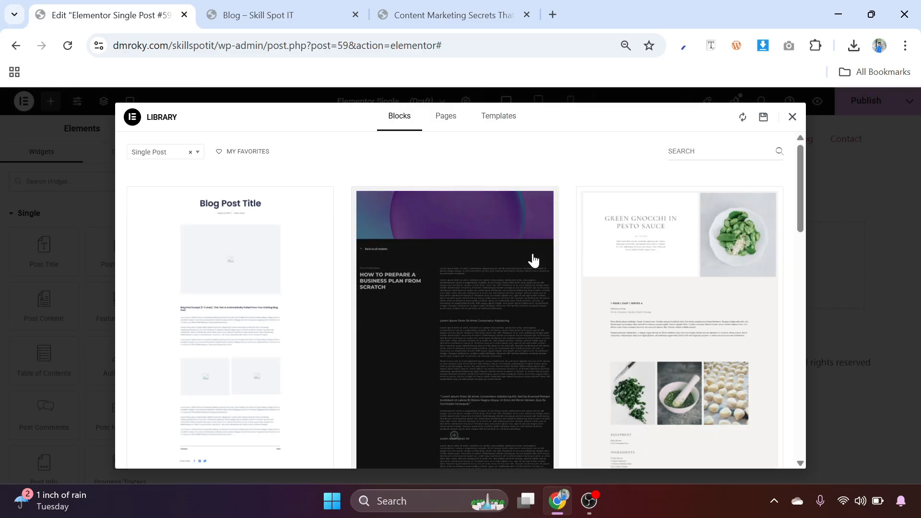
Look through the ready-made single post blocks in the template library and close it without inserting one
{"action": "scroll", "coordinate": [508, 283], "scroll_direction": "down", "scroll_amount": 10}
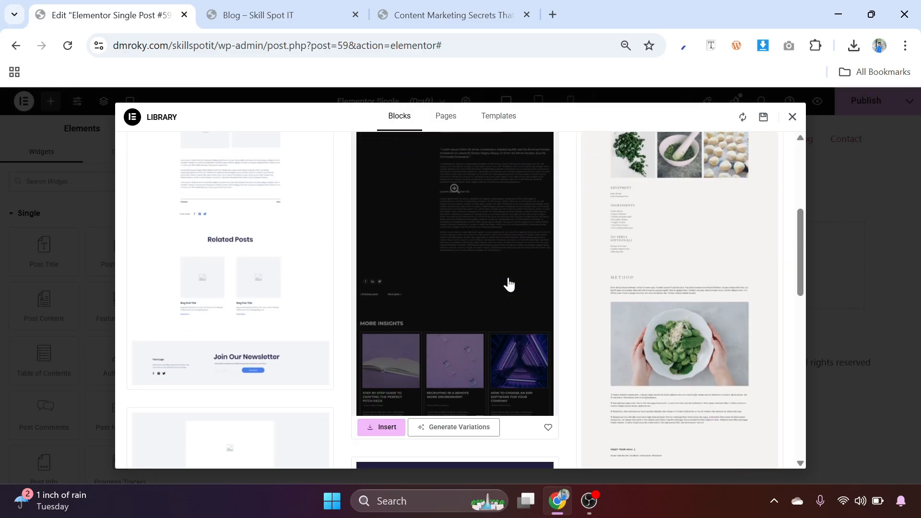
{"action": "scroll", "coordinate": [411, 300], "scroll_direction": "down", "scroll_amount": 5}
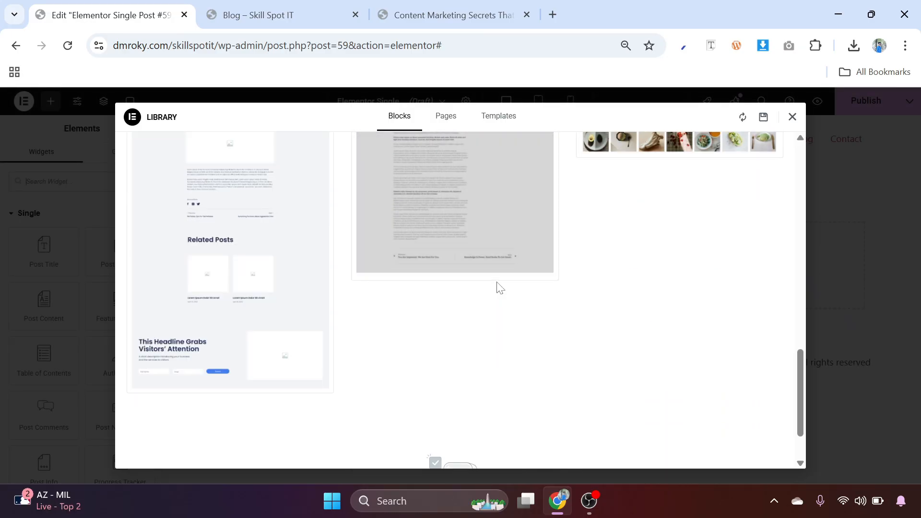
{"action": "scroll", "coordinate": [280, 244], "scroll_direction": "up", "scroll_amount": 5}
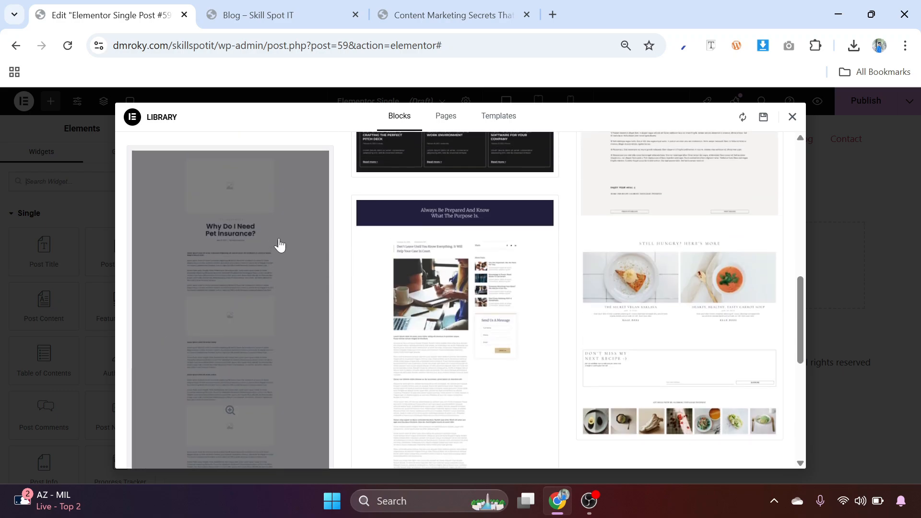
{"action": "scroll", "coordinate": [280, 245], "scroll_direction": "down", "scroll_amount": 7}
{"action": "scroll", "coordinate": [201, 261], "scroll_direction": "up", "scroll_amount": 3}
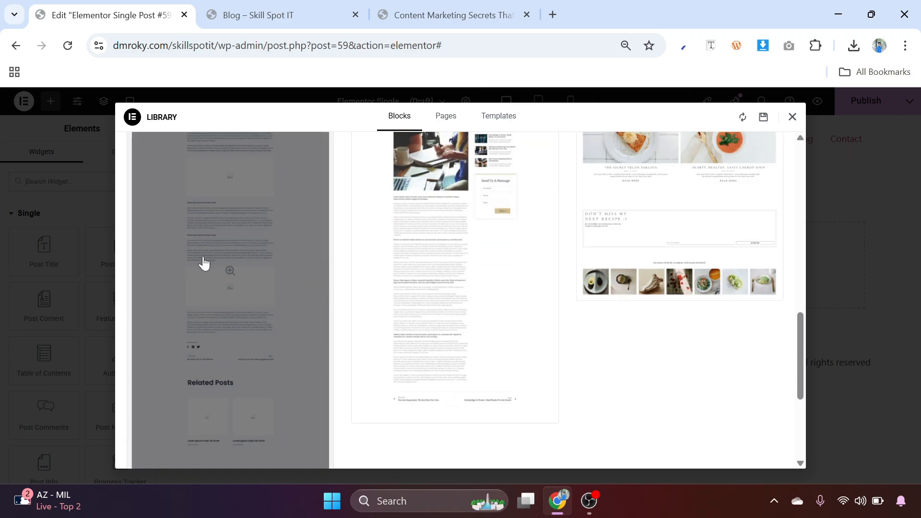
{"action": "scroll", "coordinate": [278, 240], "scroll_direction": "up", "scroll_amount": 3}
{"action": "scroll", "coordinate": [286, 226], "scroll_direction": "up", "scroll_amount": 8}
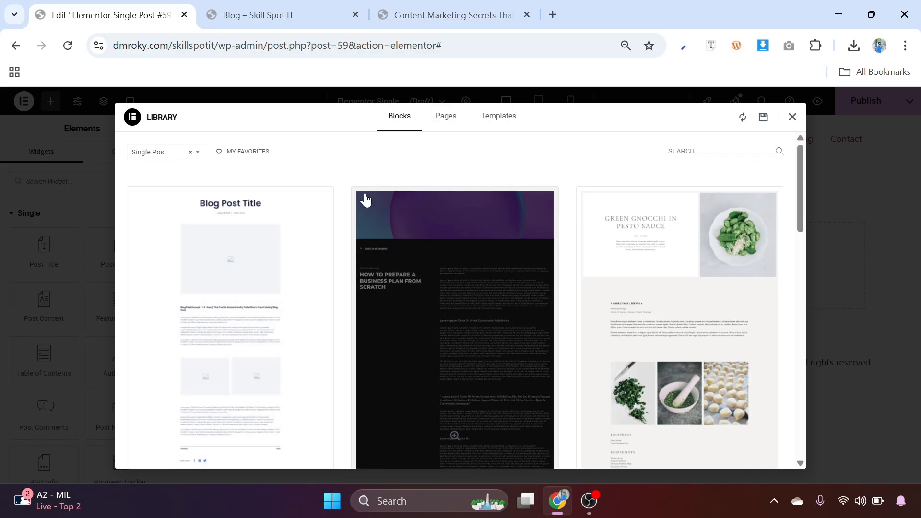
{"action": "left_click", "coordinate": [793, 118]}
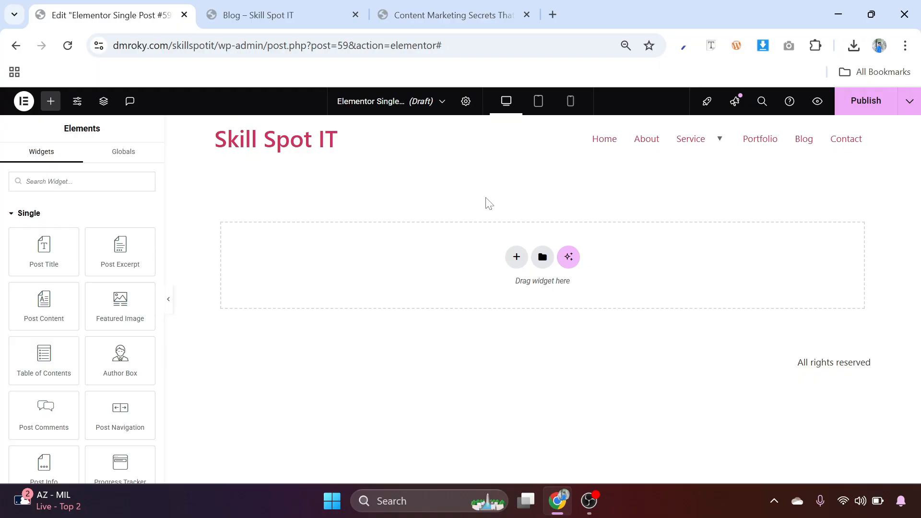
Add a flexbox container with a single downward column and set its boxed width to 1150 px
{"action": "left_click", "coordinate": [517, 257]}
{"action": "left_click", "coordinate": [505, 286]}
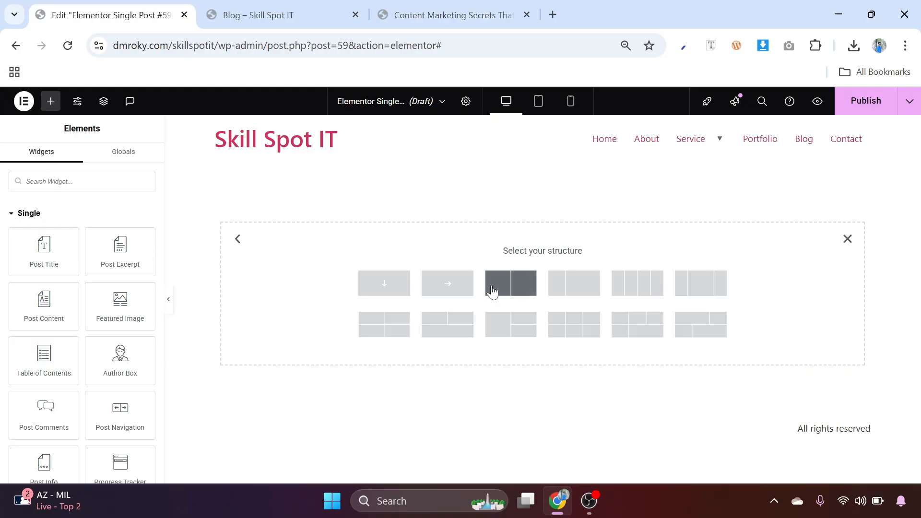
{"action": "left_click", "coordinate": [388, 287]}
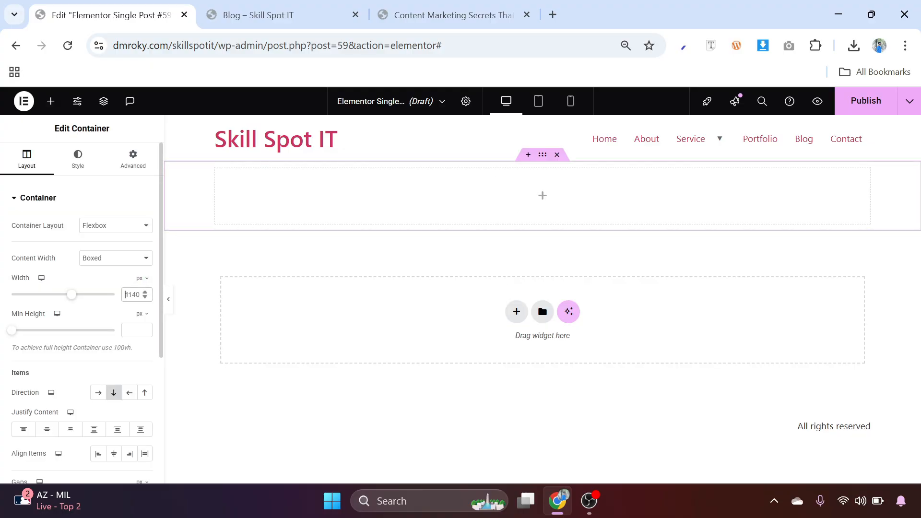
{"action": "type", "text": "1150"}
Unlink the container's padding and set it to 100 px top and bottom and 20 px left and right
{"action": "left_click", "coordinate": [132, 160]}
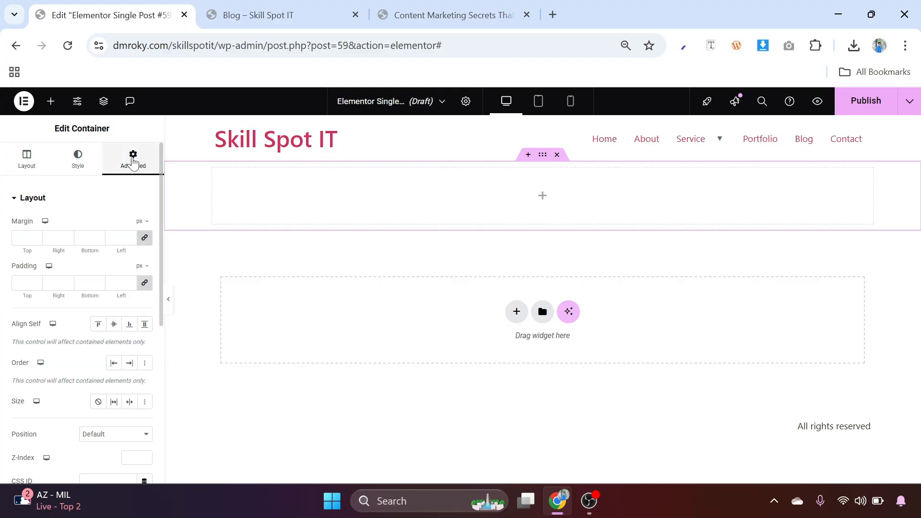
{"action": "left_click", "coordinate": [144, 284]}
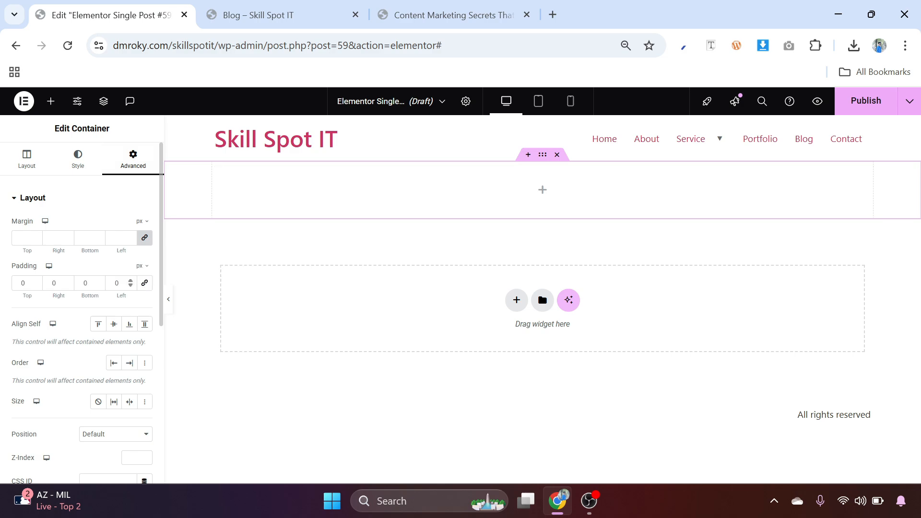
{"action": "type", "text": "2"}
{"action": "left_click", "coordinate": [54, 283]}
{"action": "type", "text": "2"}
{"action": "type", "text": "1"}
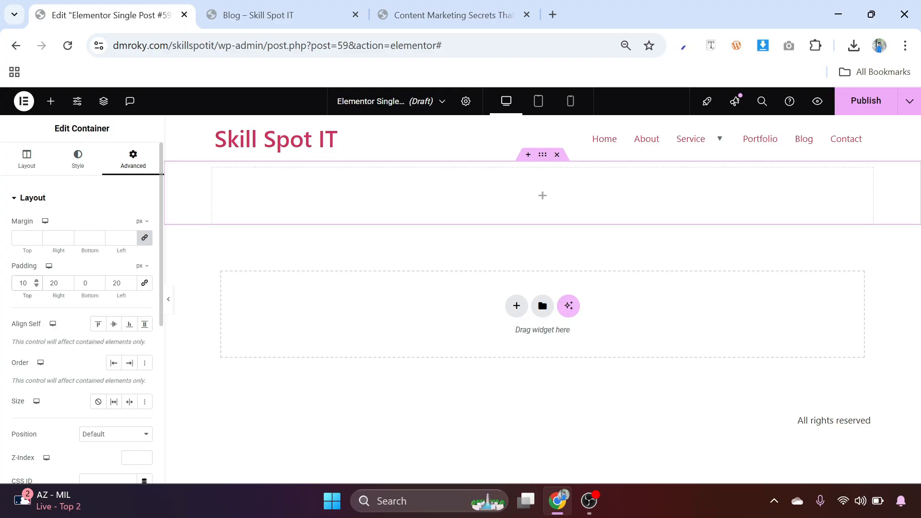
{"action": "type", "text": "0"}
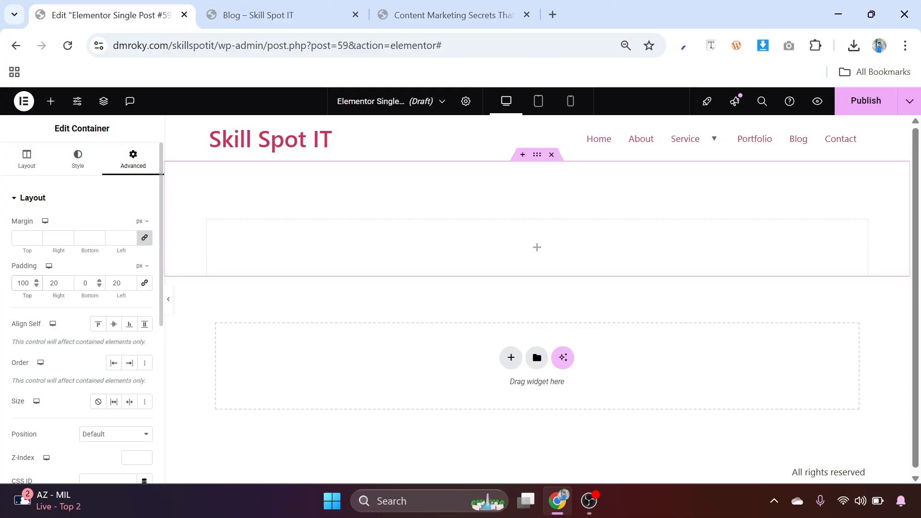
{"action": "type", "text": "100"}
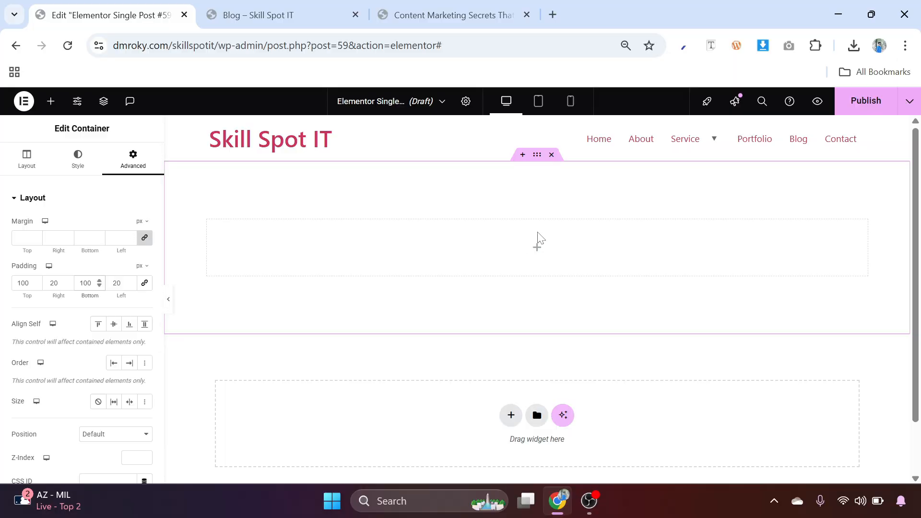
{"action": "scroll", "coordinate": [524, 232], "scroll_direction": "down", "scroll_amount": 2}
{"action": "scroll", "coordinate": [523, 231], "scroll_direction": "up", "scroll_amount": 2}
Nest a new container inside the main container and duplicate it so two inner containers are stacked
{"action": "left_click", "coordinate": [50, 101]}
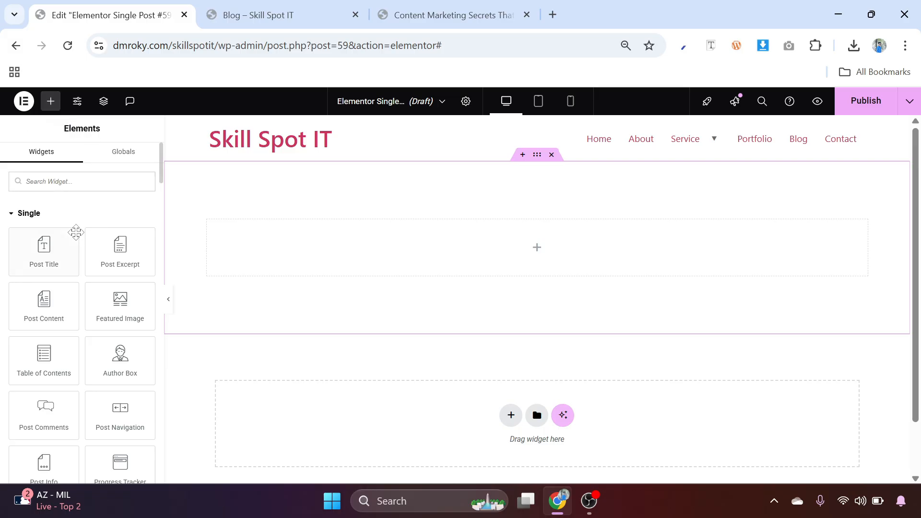
{"action": "scroll", "coordinate": [72, 240], "scroll_direction": "down", "scroll_amount": 5}
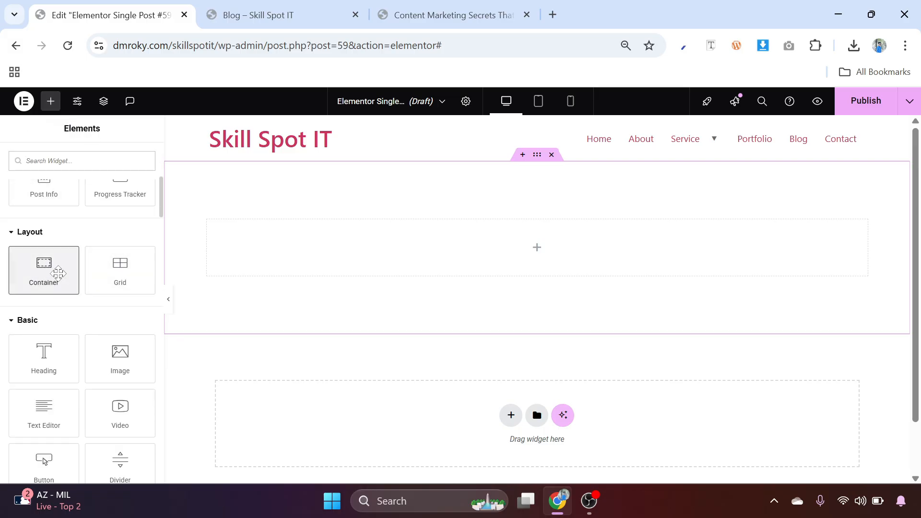
{"action": "left_click_drag", "start_coordinate": [58, 273], "coordinate": [405, 252]}
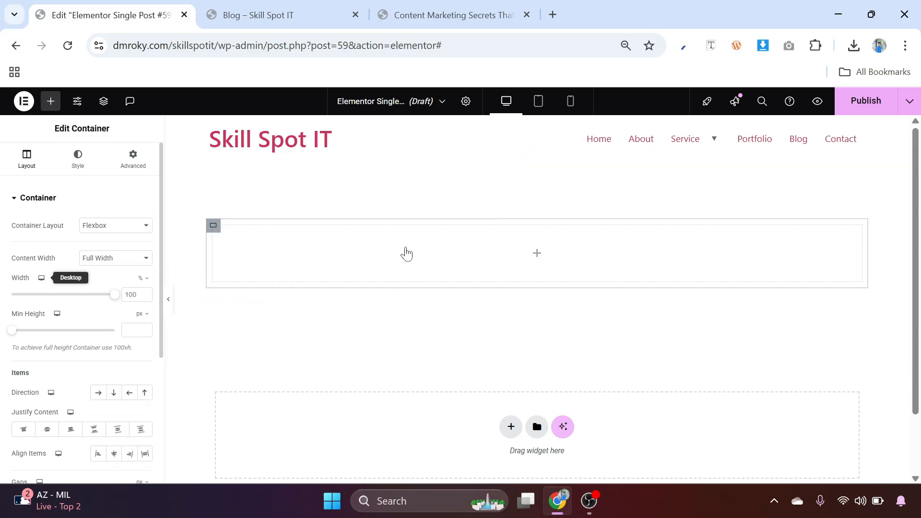
{"action": "right_click", "coordinate": [214, 229]}
{"action": "left_click", "coordinate": [244, 205]}
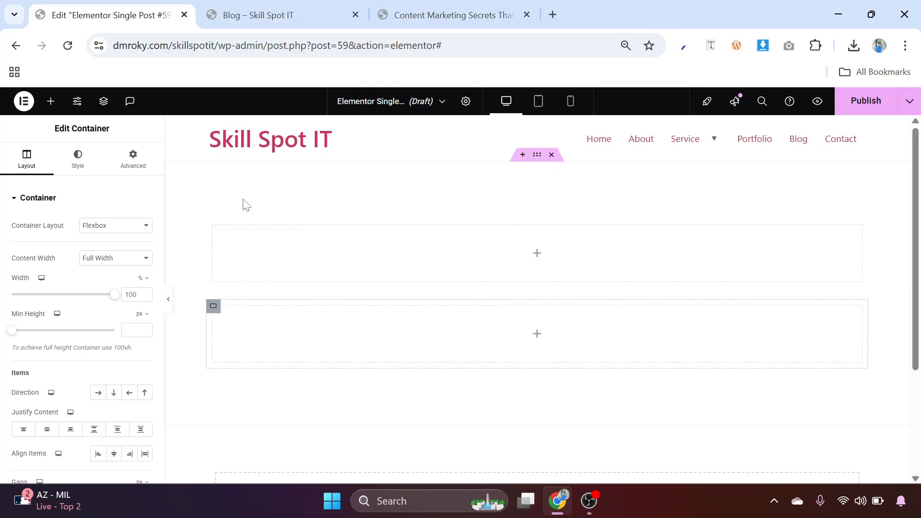
{"action": "scroll", "coordinate": [307, 224], "scroll_direction": "down", "scroll_amount": 2}
{"action": "scroll", "coordinate": [229, 171], "scroll_direction": "up", "scroll_amount": 2}
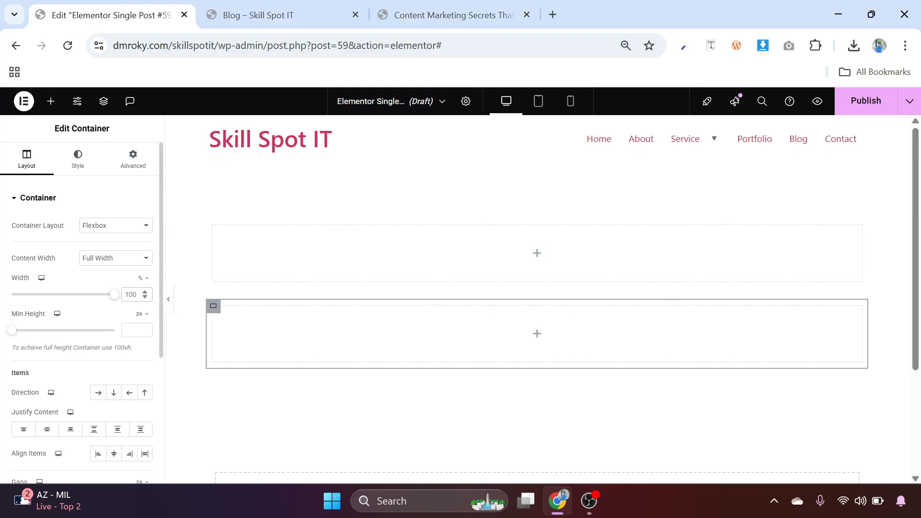
Set the lower inner container's width to 70% and center-align the items of the main container
{"action": "double_click", "coordinate": [125, 295]}
{"action": "type", "text": "70"}
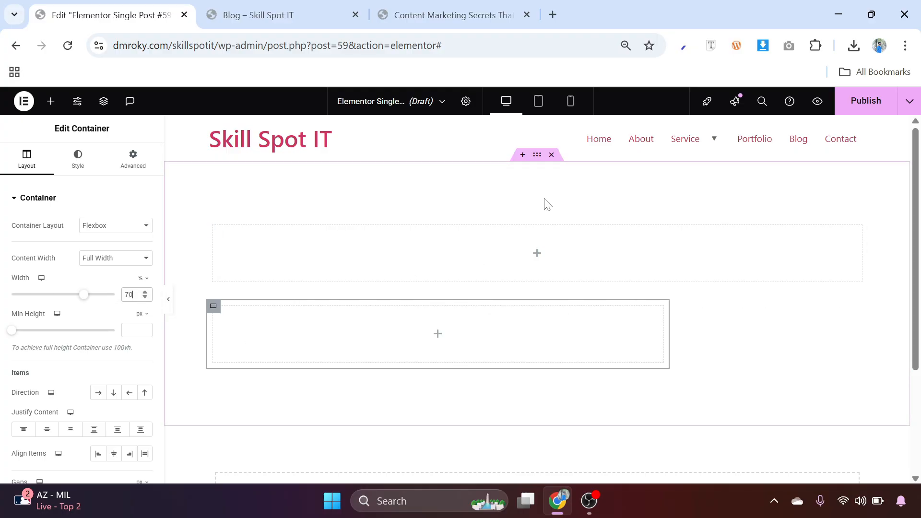
{"action": "left_click", "coordinate": [537, 155]}
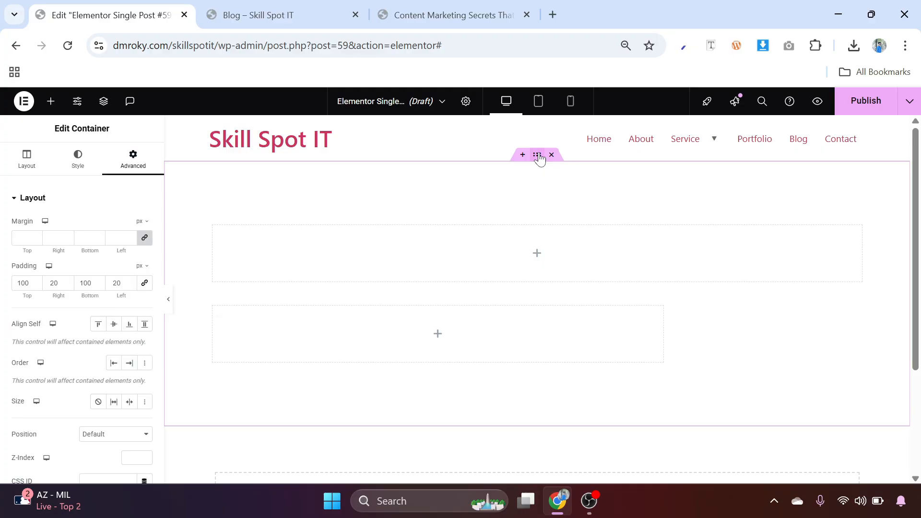
{"action": "left_click", "coordinate": [36, 168]}
{"action": "scroll", "coordinate": [65, 336], "scroll_direction": "down", "scroll_amount": 2}
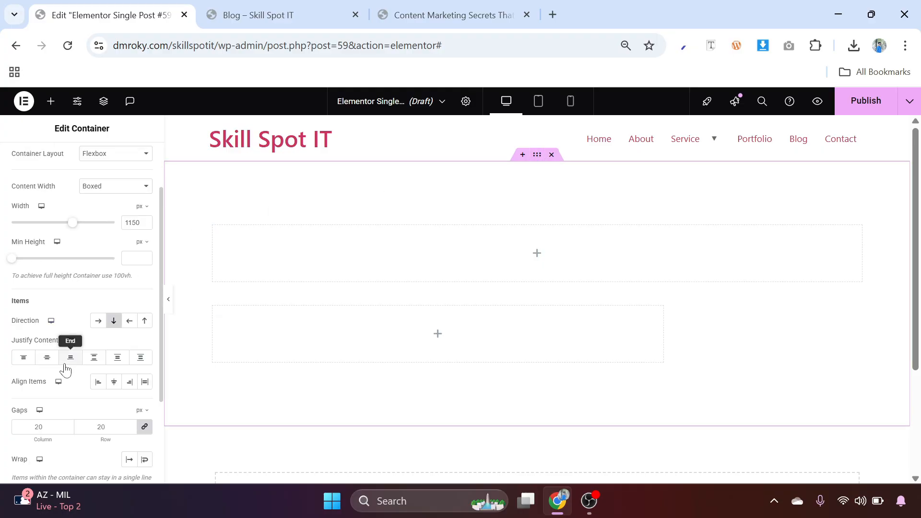
{"action": "left_click", "coordinate": [114, 382]}
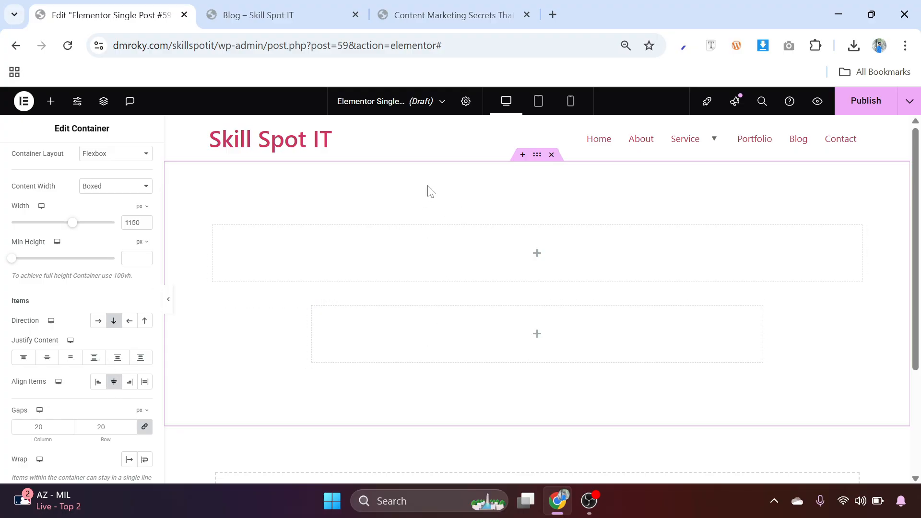
Change the template's title to "Single Post" in its settings
{"action": "left_click", "coordinate": [465, 102]}
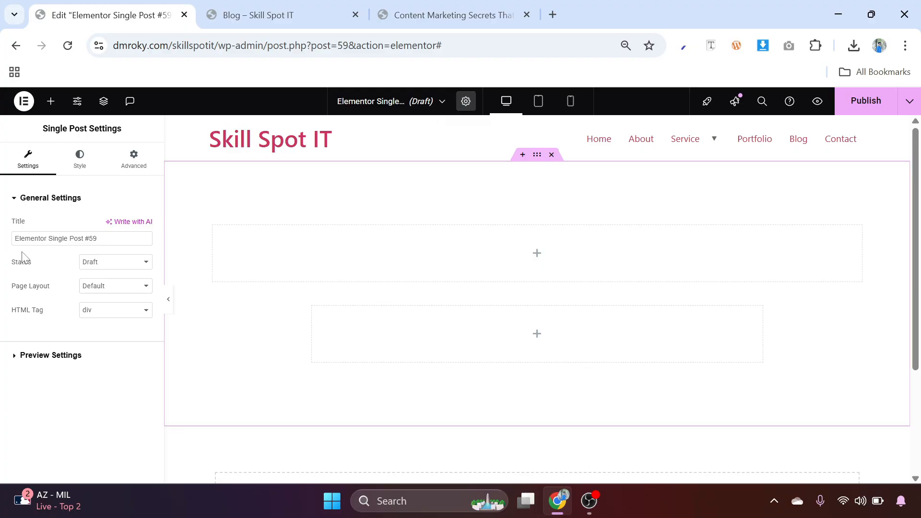
{"action": "left_click_drag", "start_coordinate": [144, 238], "coordinate": [3, 247]}
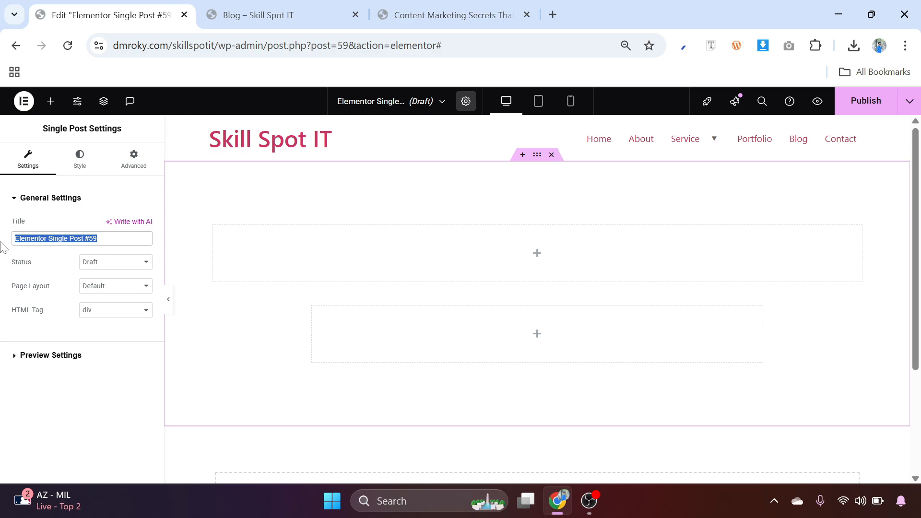
{"action": "type", "text": "Si"}
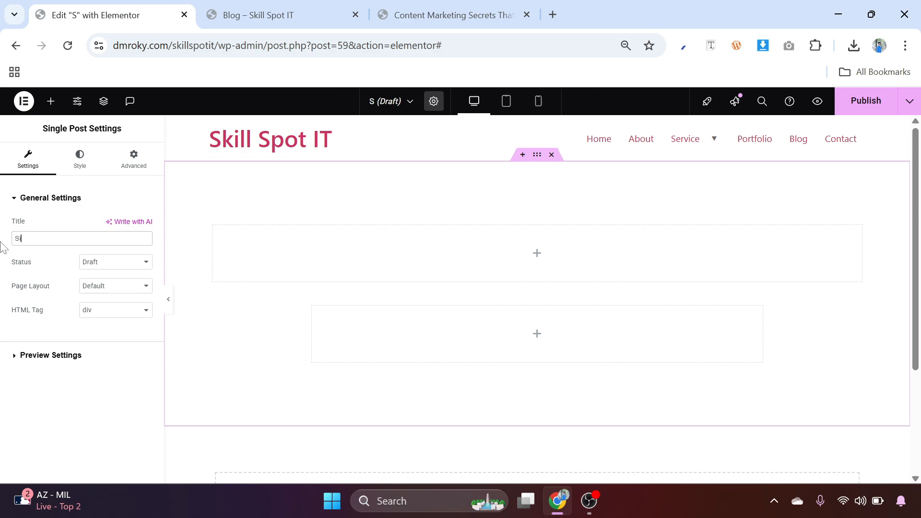
{"action": "type", "text": "ngle "}
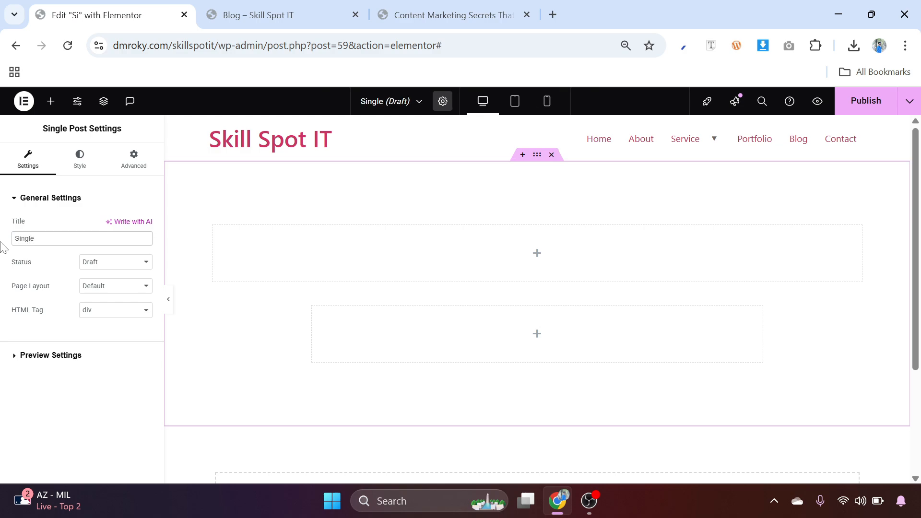
{"action": "type", "text": "Post"}
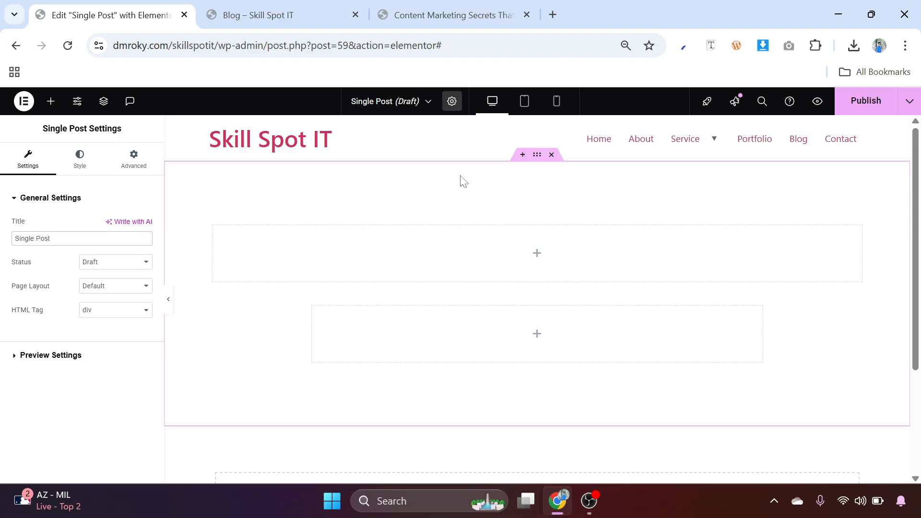
Find the Icon Box widget and place it in the upper inner container
{"action": "left_click", "coordinate": [539, 254]}
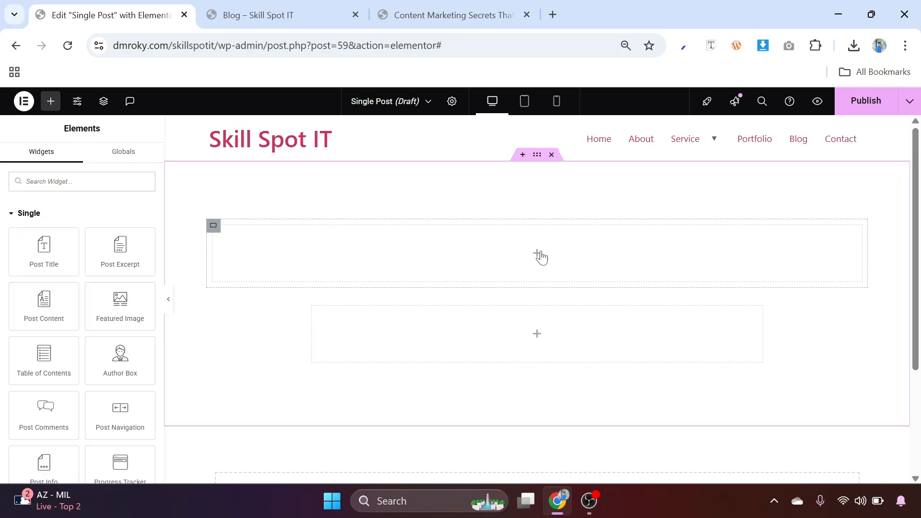
{"action": "type", "text": "icon"}
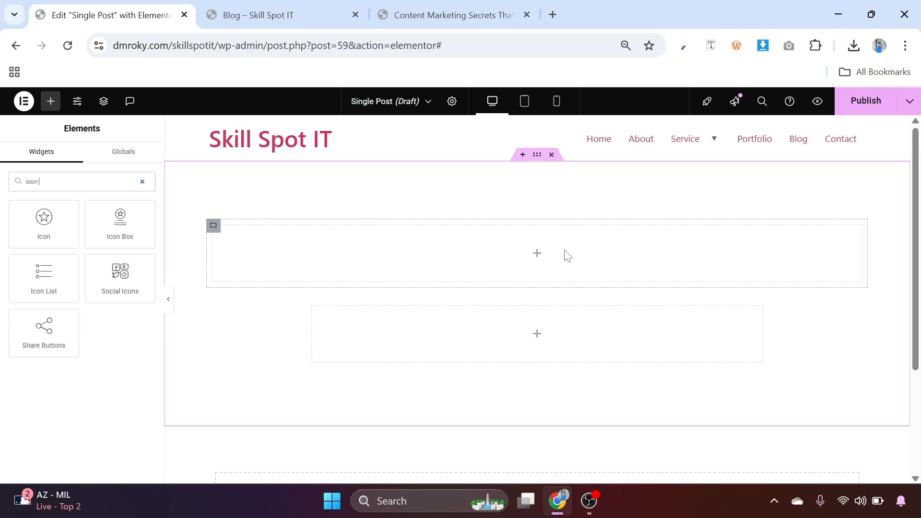
{"action": "type", "text": " l"}
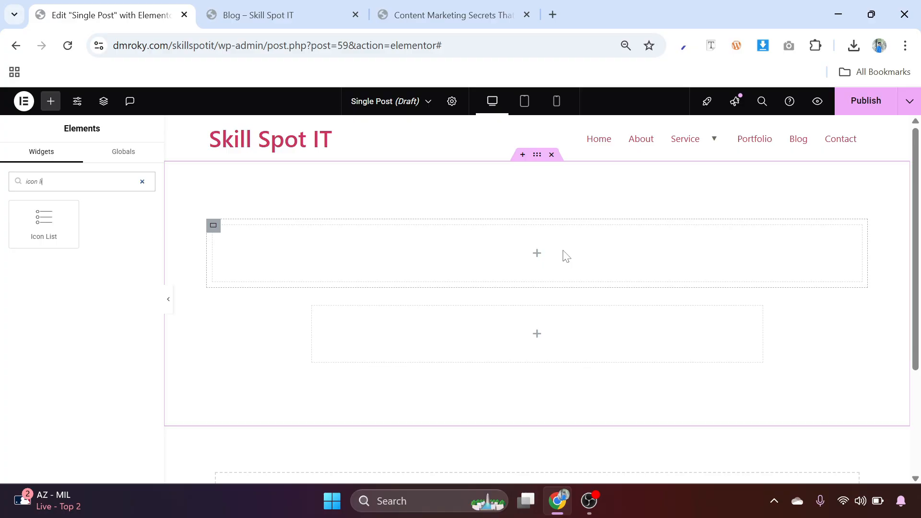
{"action": "type", "text": "i"}
{"action": "key", "text": "BackSpace"}
{"action": "key", "text": "BackSpace"}
{"action": "type", "text": "box"}
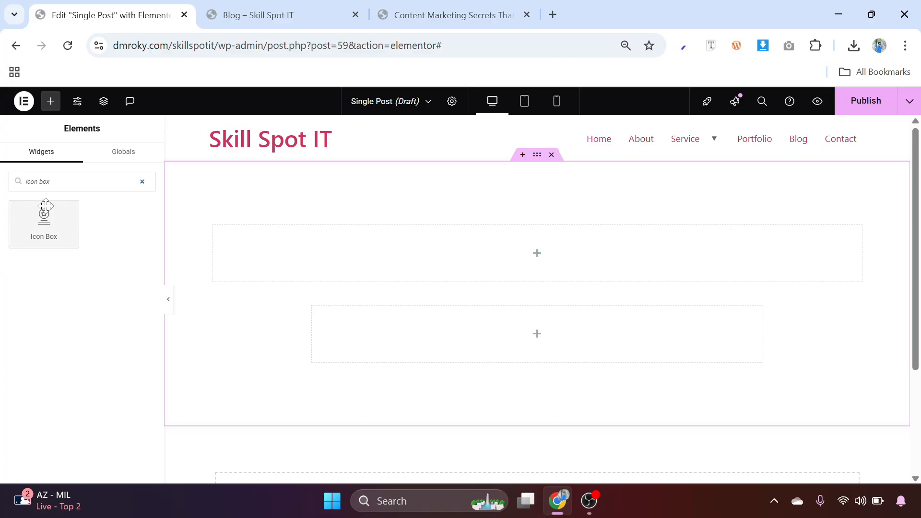
{"action": "left_click_drag", "start_coordinate": [43, 221], "coordinate": [403, 253]}
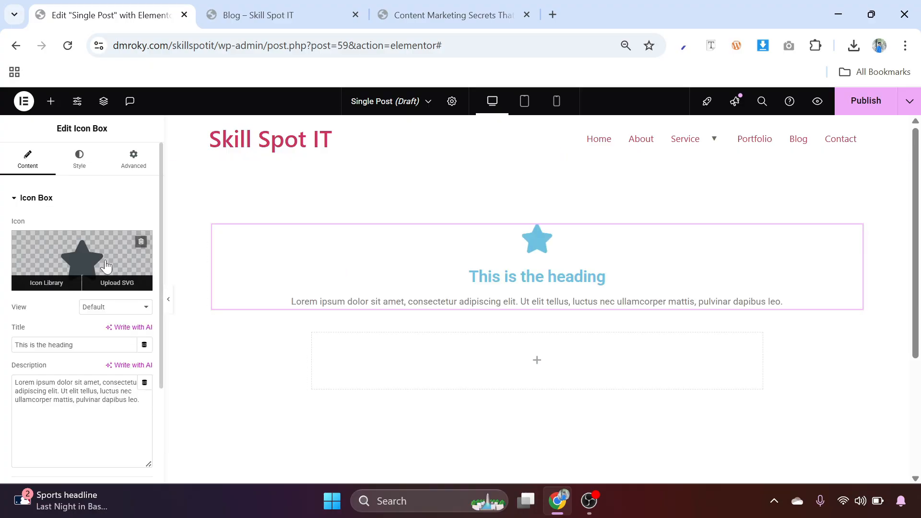
Replace the icon box's star with the solid User icon and clear its description text
{"action": "mouse_move", "coordinate": [90, 259]}
{"action": "left_click", "coordinate": [83, 256]}
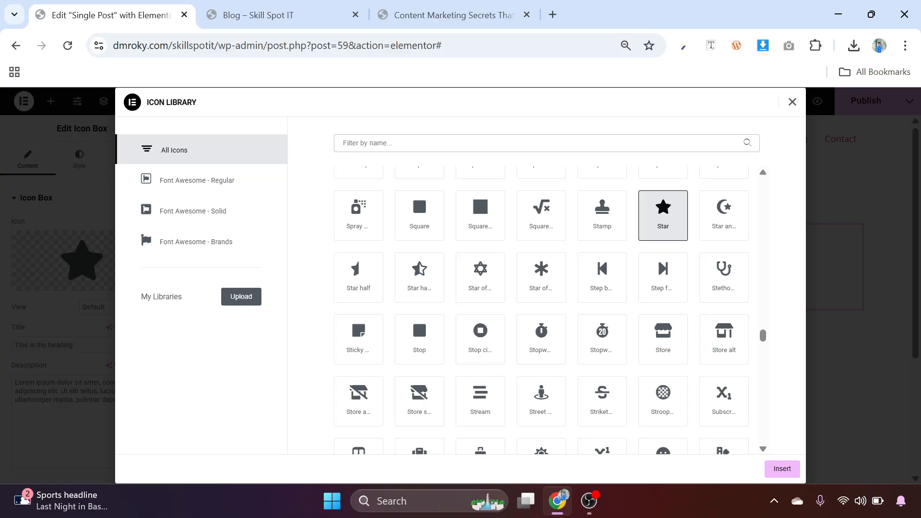
{"action": "type", "text": "user"}
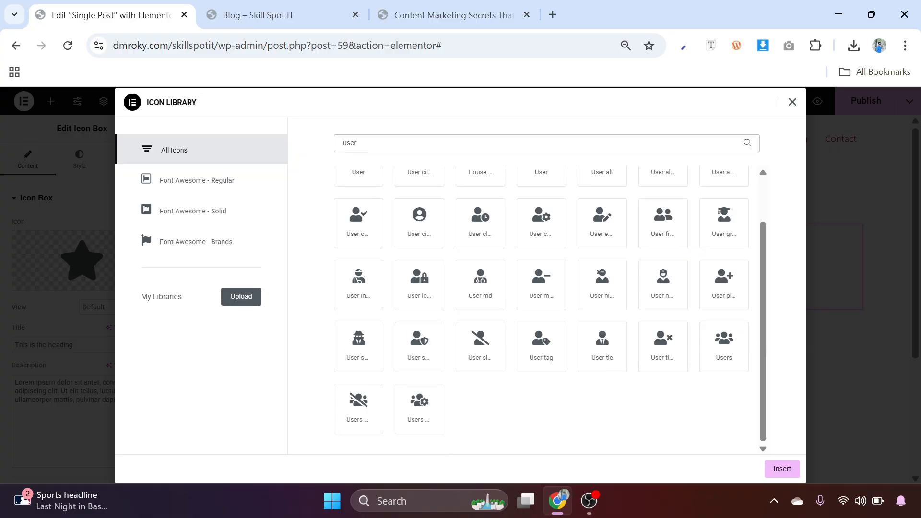
{"action": "scroll", "coordinate": [492, 247], "scroll_direction": "up", "scroll_amount": 2}
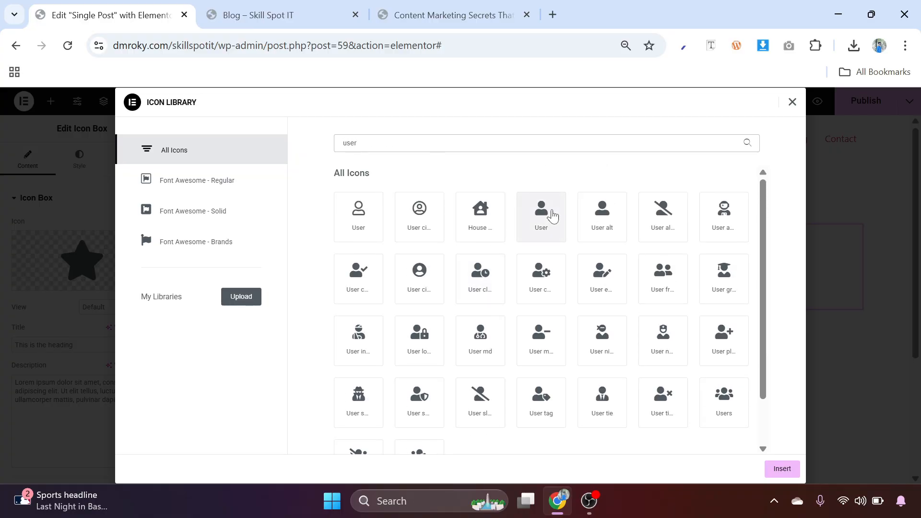
{"action": "left_click", "coordinate": [552, 216]}
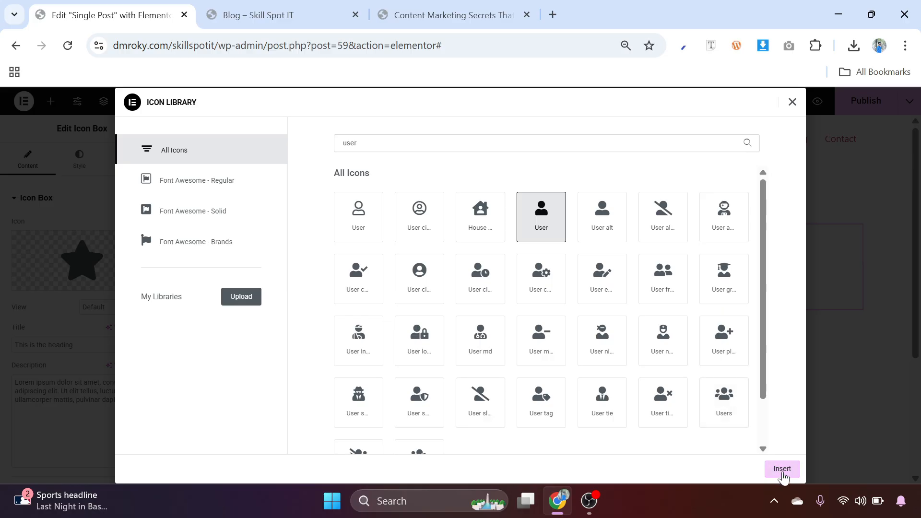
{"action": "left_click", "coordinate": [782, 474]}
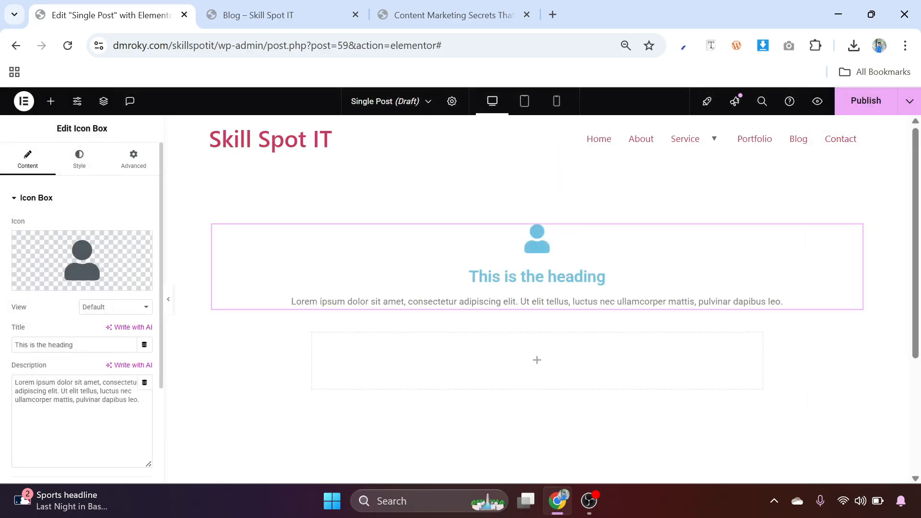
{"action": "left_click_drag", "start_coordinate": [139, 400], "coordinate": [19, 382]}
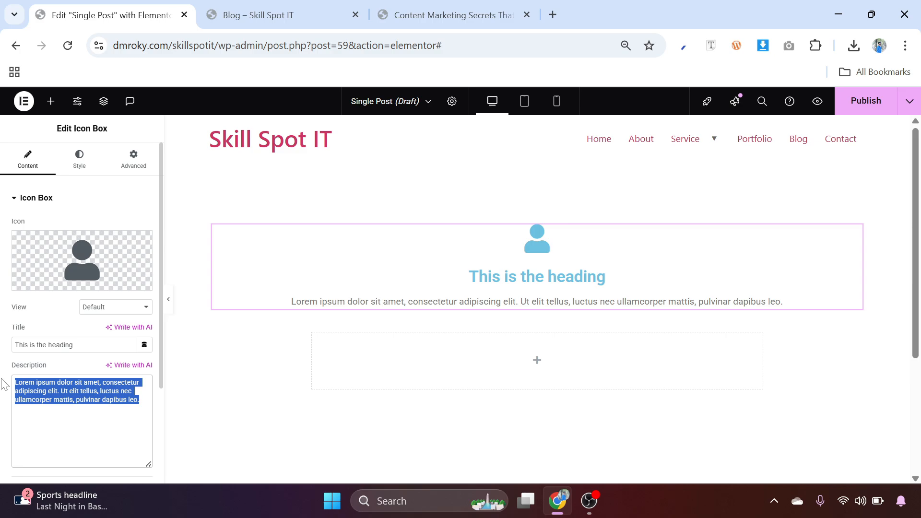
{"action": "key", "text": "BackSpace"}
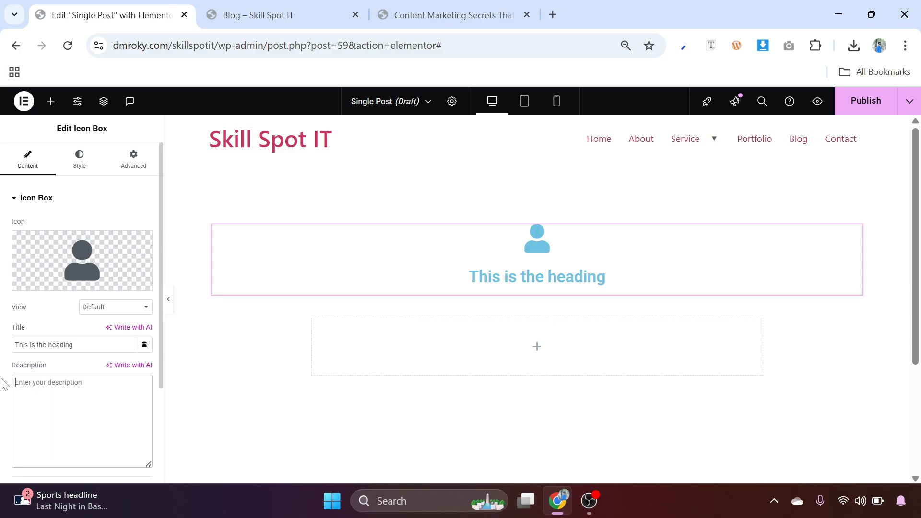
Set the icon box's icon position to left for both the desktop and mobile layouts
{"action": "left_click", "coordinate": [79, 158]}
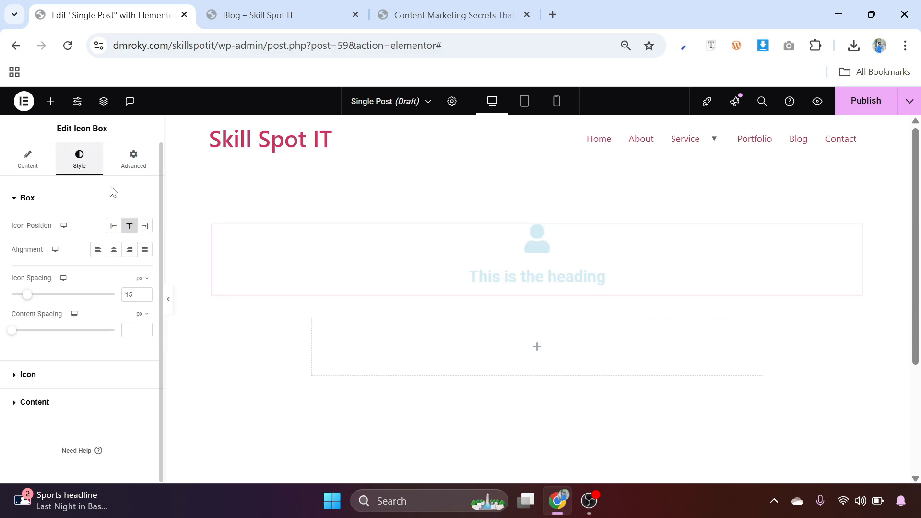
{"action": "left_click", "coordinate": [113, 226]}
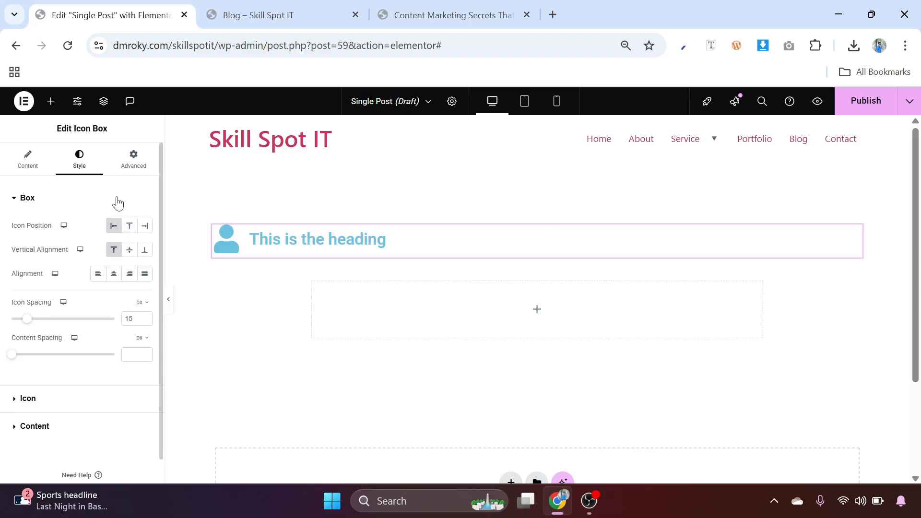
{"action": "left_click", "coordinate": [525, 101]}
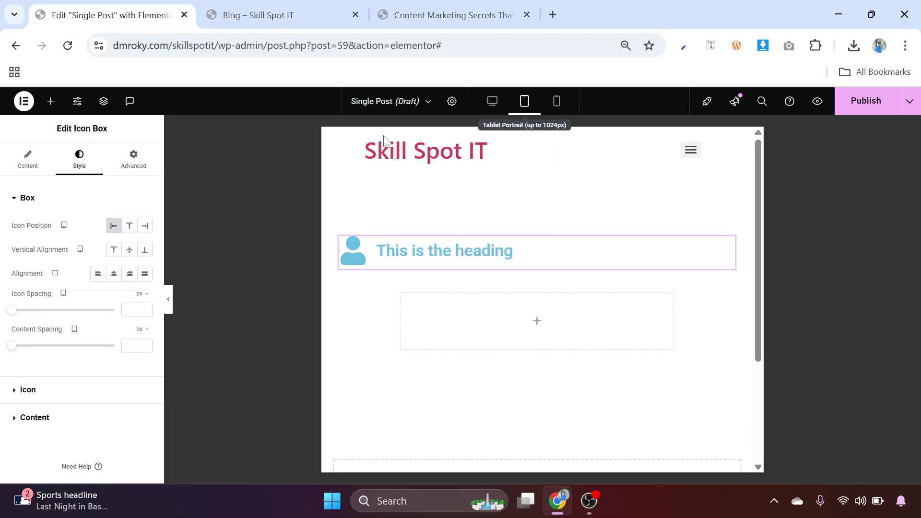
{"action": "left_click", "coordinate": [556, 103]}
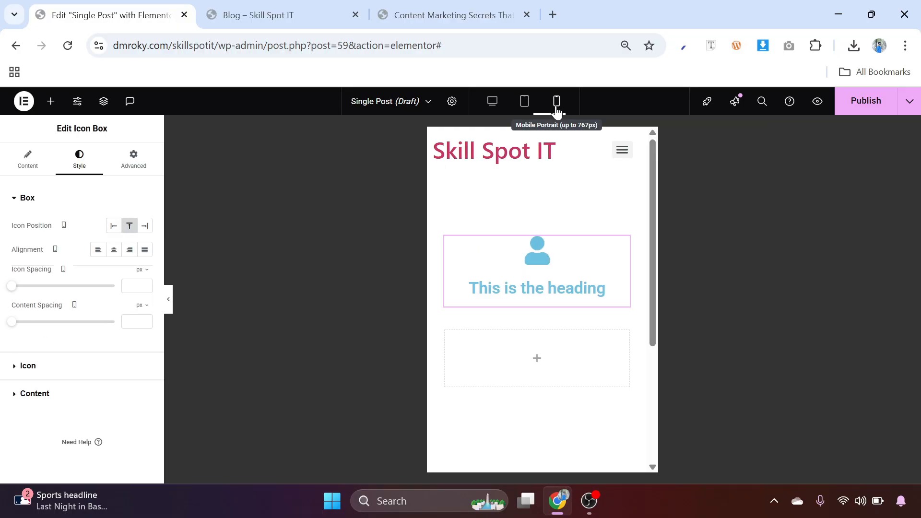
{"action": "left_click", "coordinate": [113, 226]}
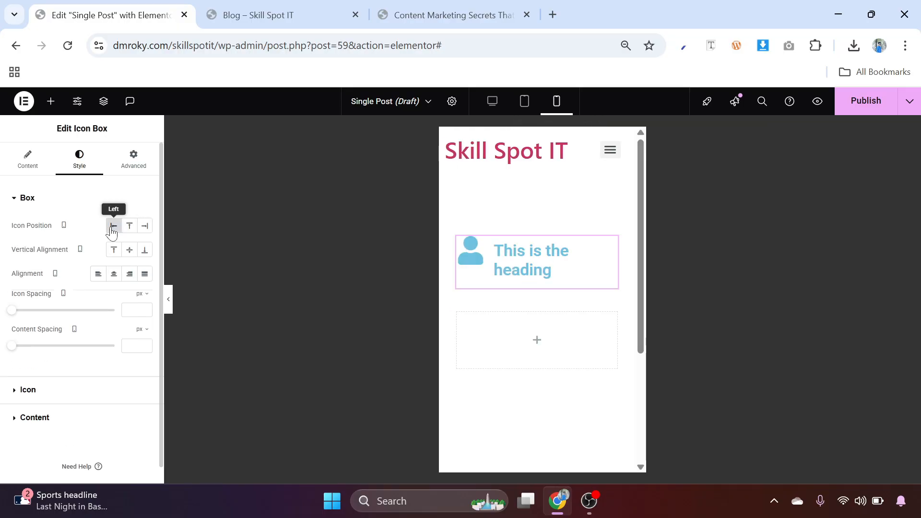
{"action": "left_click", "coordinate": [491, 103]}
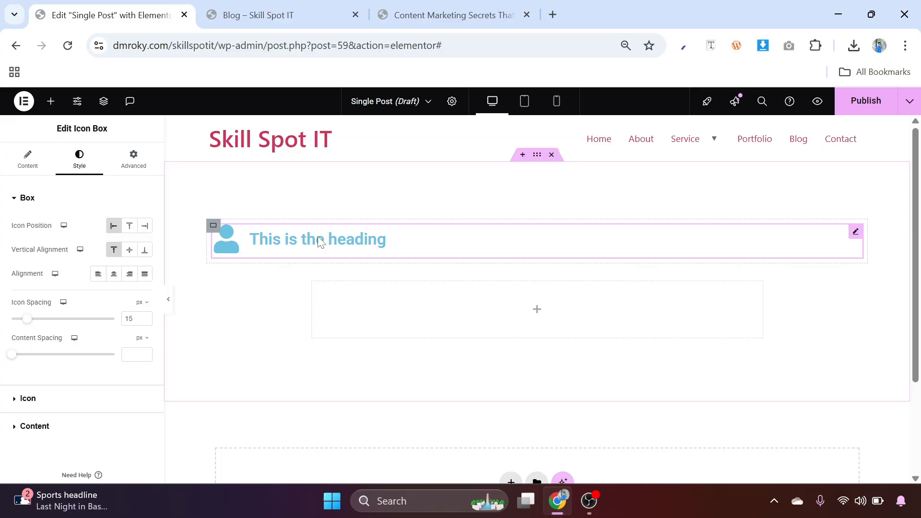
Set the icon box's view to Stacked and its vertical alignment to middle
{"action": "left_click", "coordinate": [27, 160]}
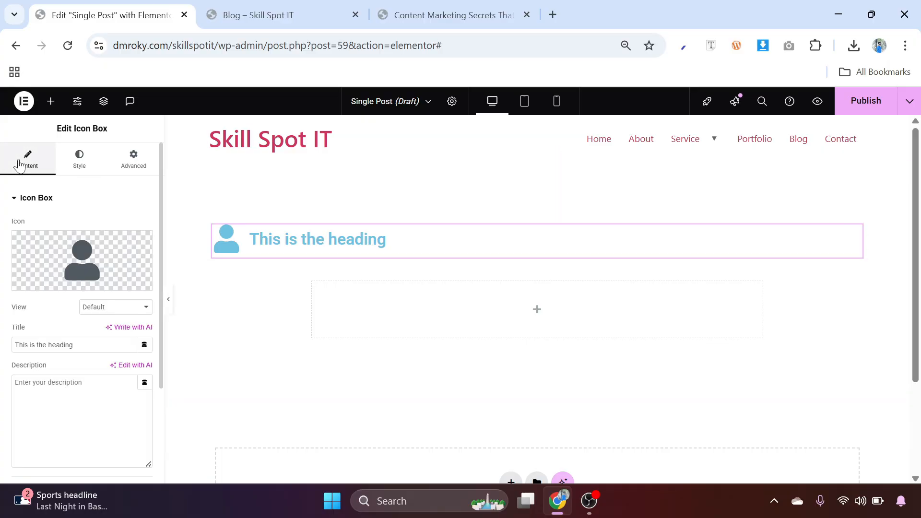
{"action": "left_click", "coordinate": [106, 308]}
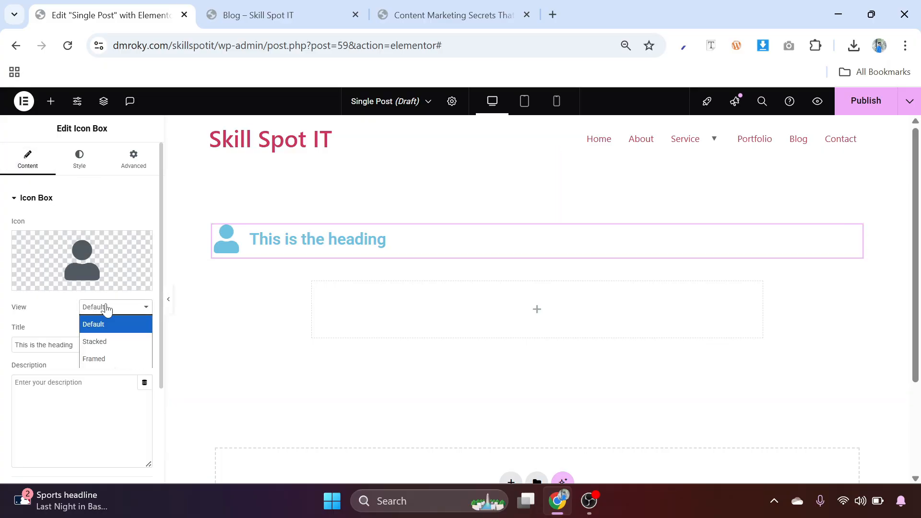
{"action": "left_click", "coordinate": [102, 342]}
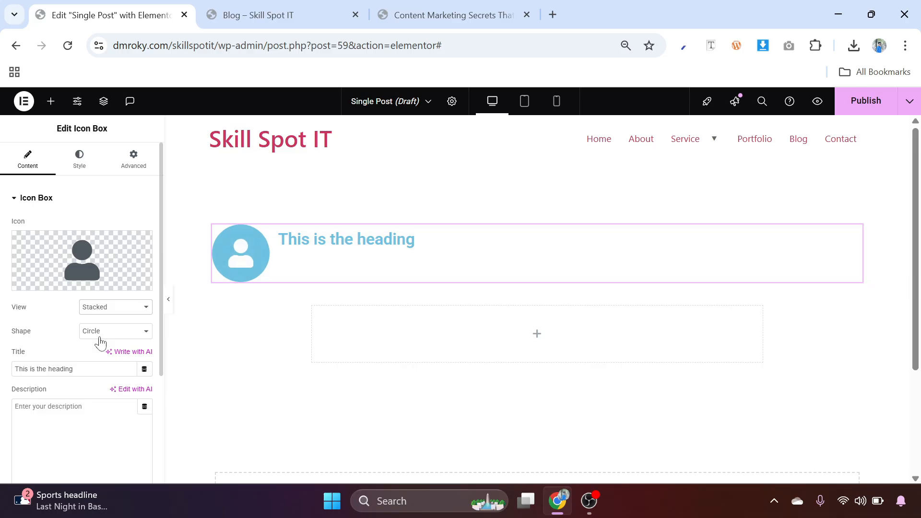
{"action": "left_click", "coordinate": [72, 166]}
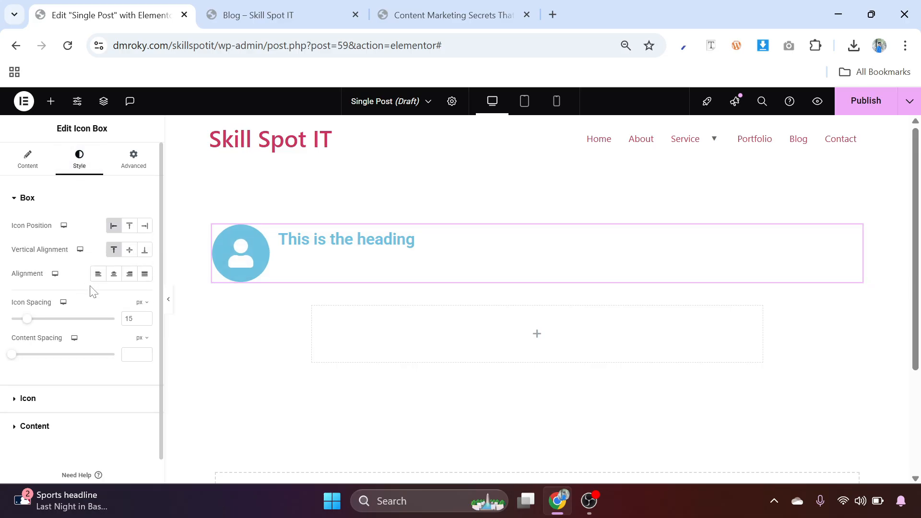
{"action": "left_click", "coordinate": [128, 254]}
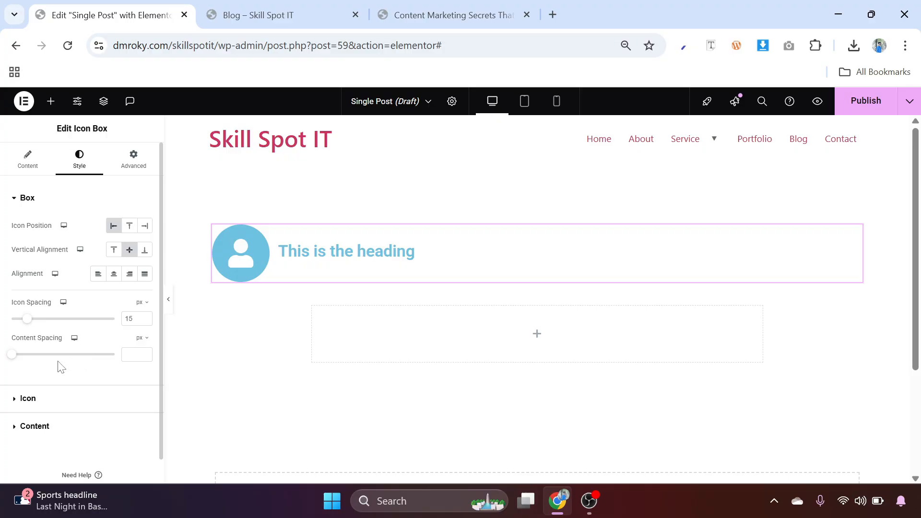
Set the icon's size to 20 px and its primary color to orange #FF7B00
{"action": "left_click", "coordinate": [29, 399]}
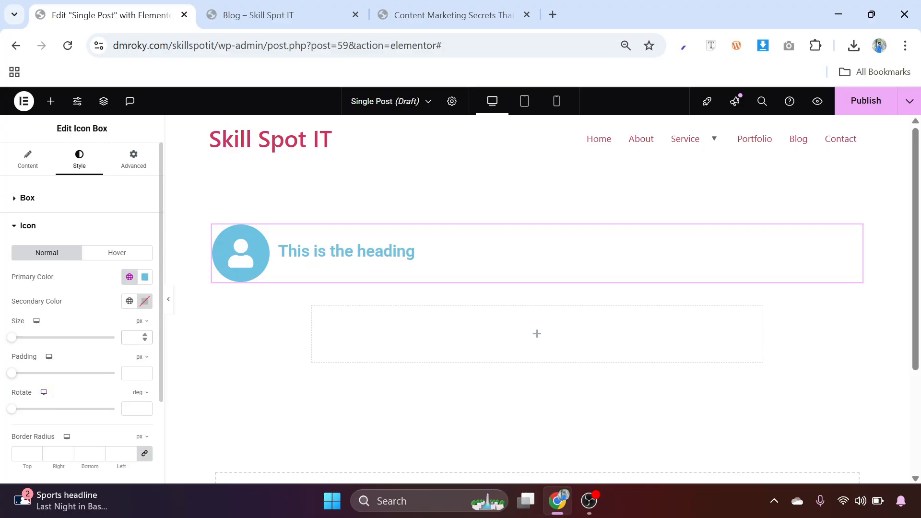
{"action": "type", "text": "20"}
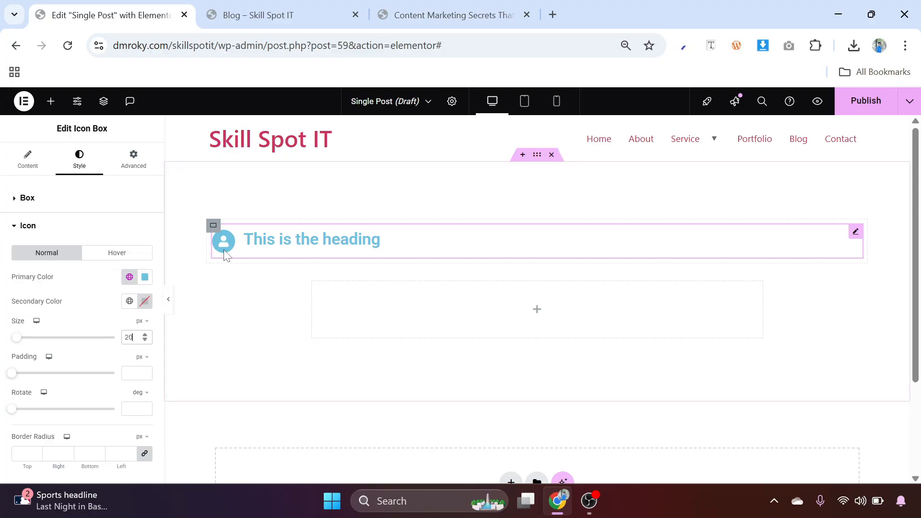
{"action": "left_click", "coordinate": [145, 278]}
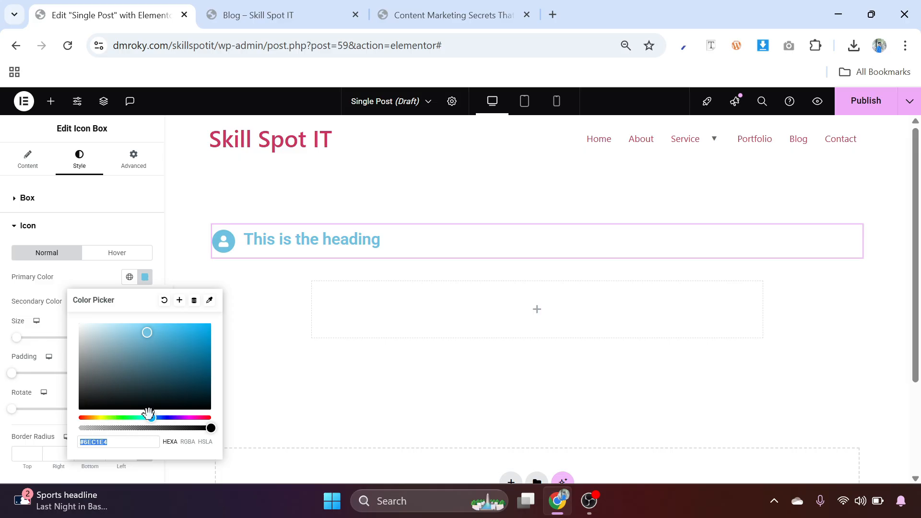
{"action": "left_click_drag", "start_coordinate": [144, 418], "coordinate": [89, 418]}
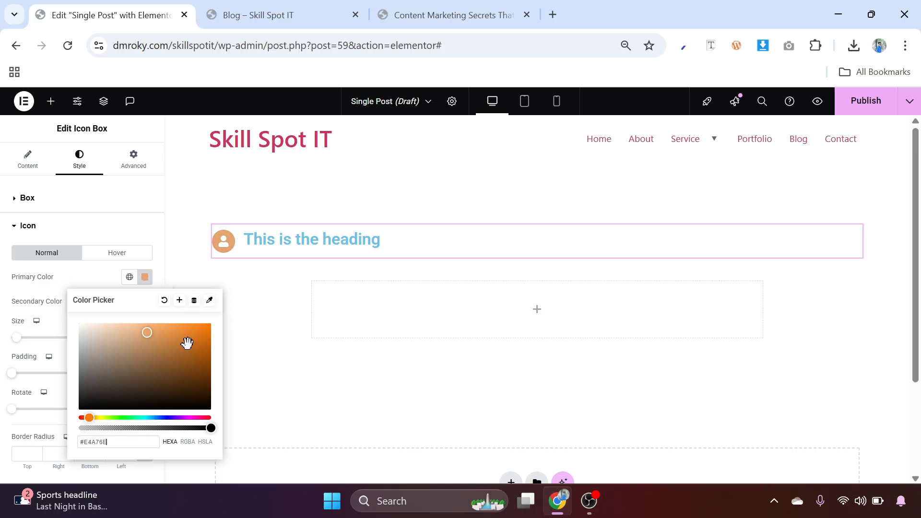
{"action": "left_click_drag", "start_coordinate": [196, 336], "coordinate": [213, 319]}
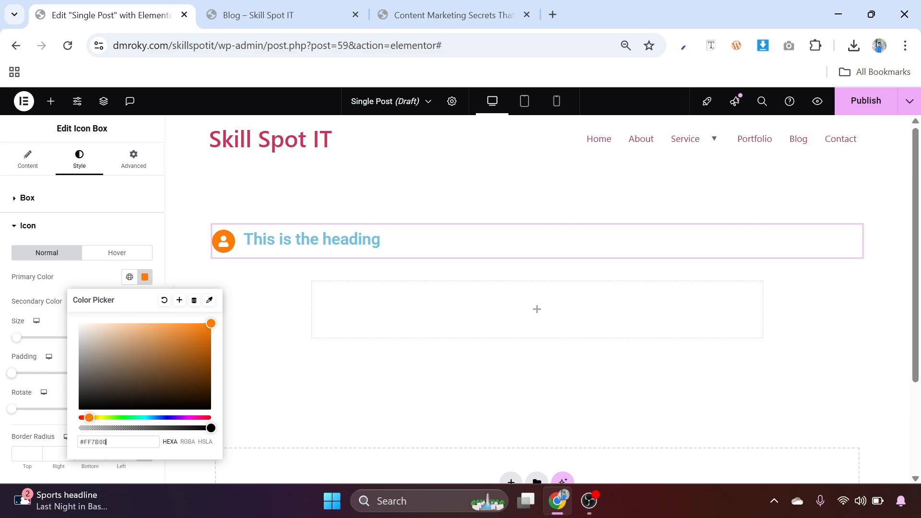
Copy the orange color code and reduce the primary color's opacity to give #FF7B0030
{"action": "triple_click", "coordinate": [92, 442]}
{"action": "right_click", "coordinate": [92, 442]}
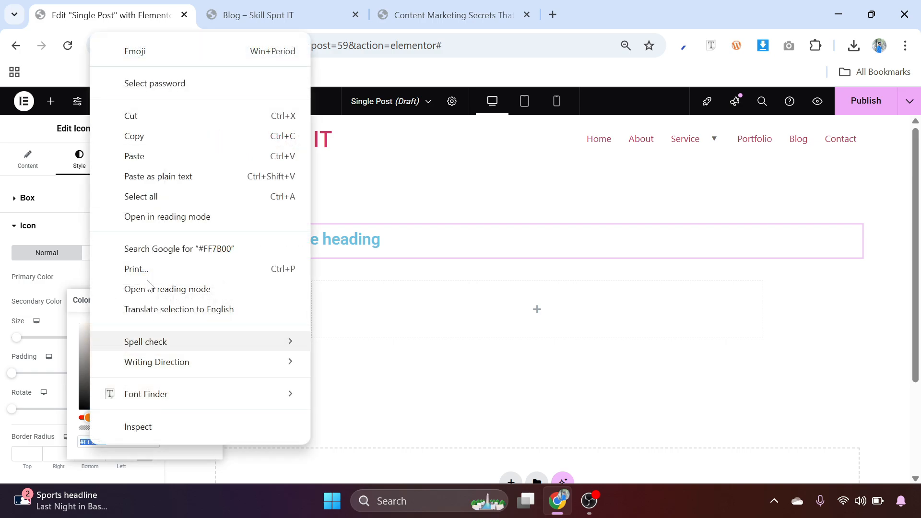
{"action": "left_click", "coordinate": [161, 139]}
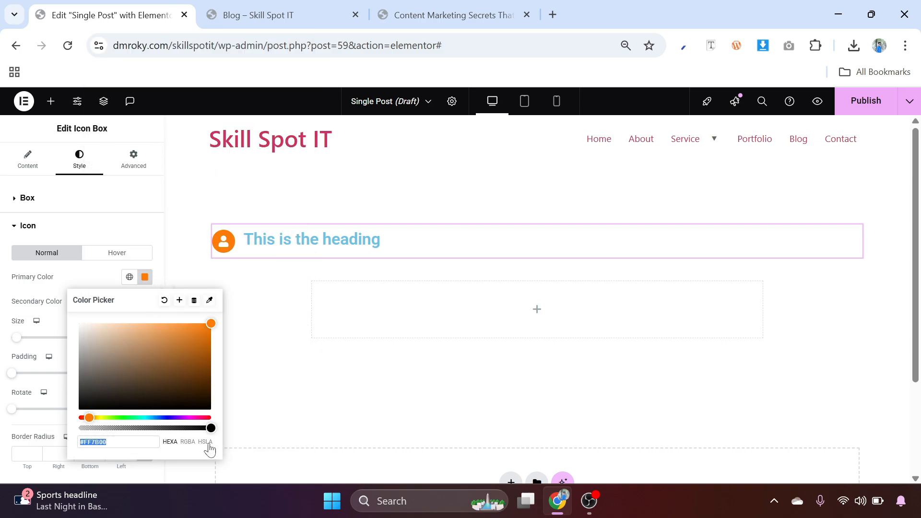
{"action": "left_click_drag", "start_coordinate": [211, 428], "coordinate": [103, 428]}
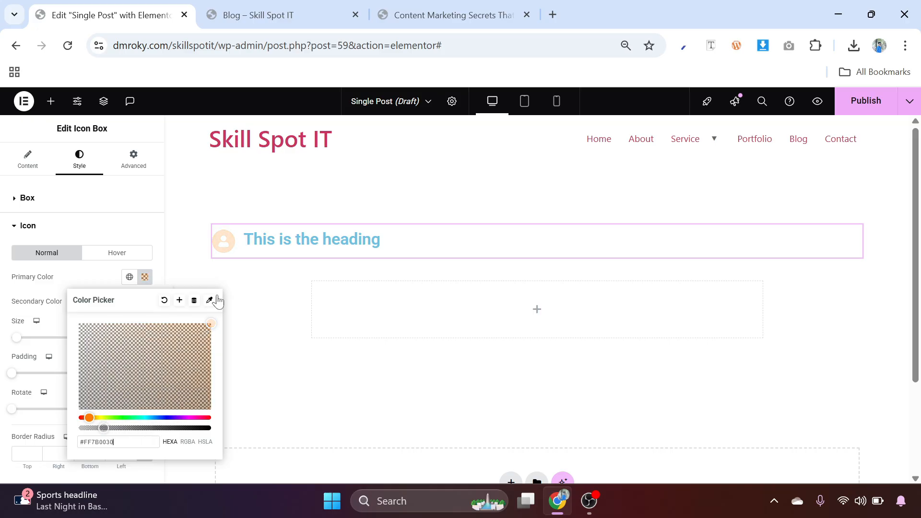
{"action": "left_click", "coordinate": [102, 275]}
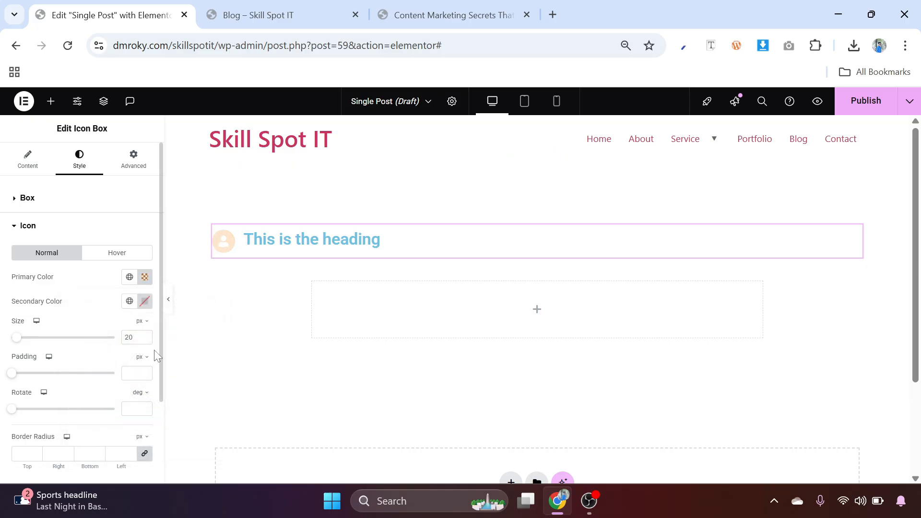
Paste the copied code #FF7B00 as the icon's secondary color
{"action": "left_click", "coordinate": [144, 301]}
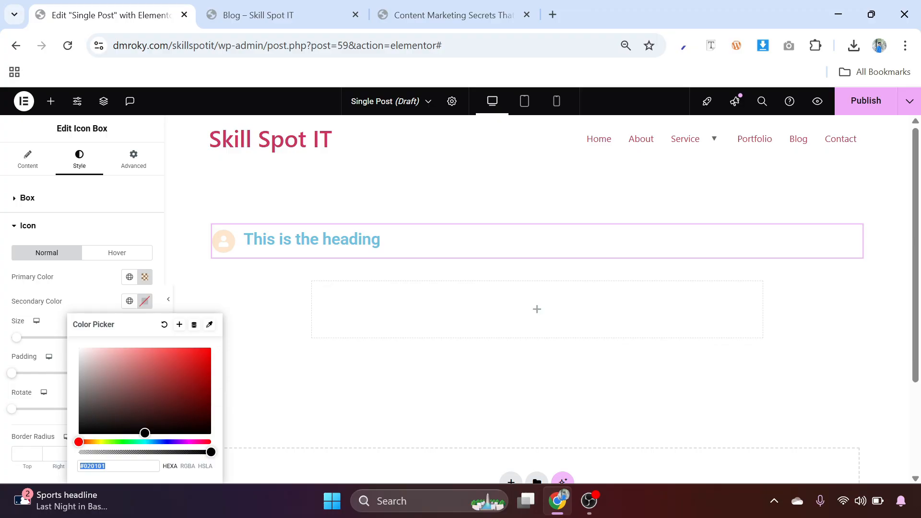
{"action": "key", "text": "ctrl+v"}
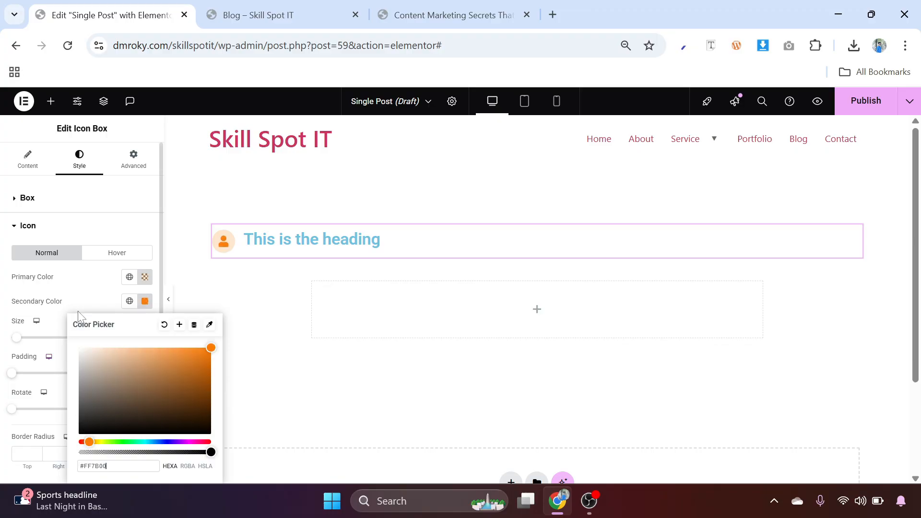
{"action": "left_click", "coordinate": [84, 287]}
Replace the icon box's title text with the dynamic Author Name tag
{"action": "scroll", "coordinate": [90, 311], "scroll_direction": "down", "scroll_amount": 2}
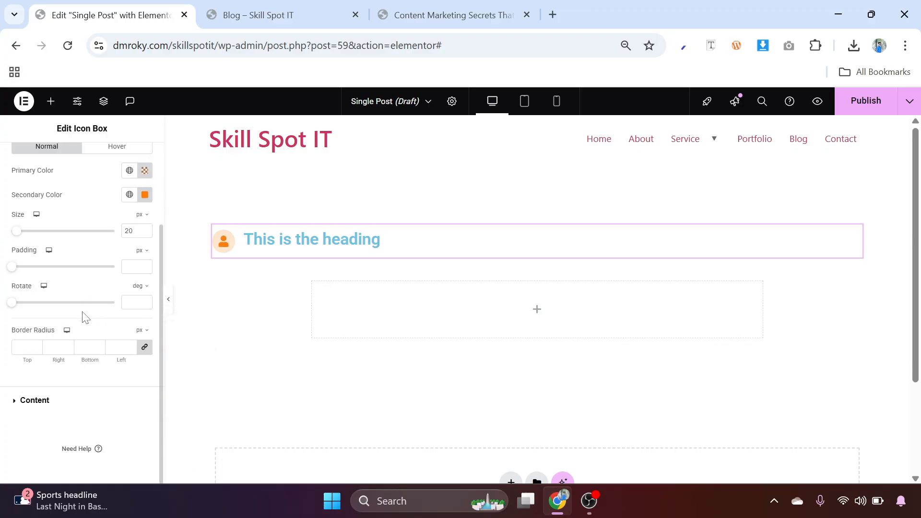
{"action": "left_click", "coordinate": [41, 403]}
{"action": "left_click", "coordinate": [35, 167]}
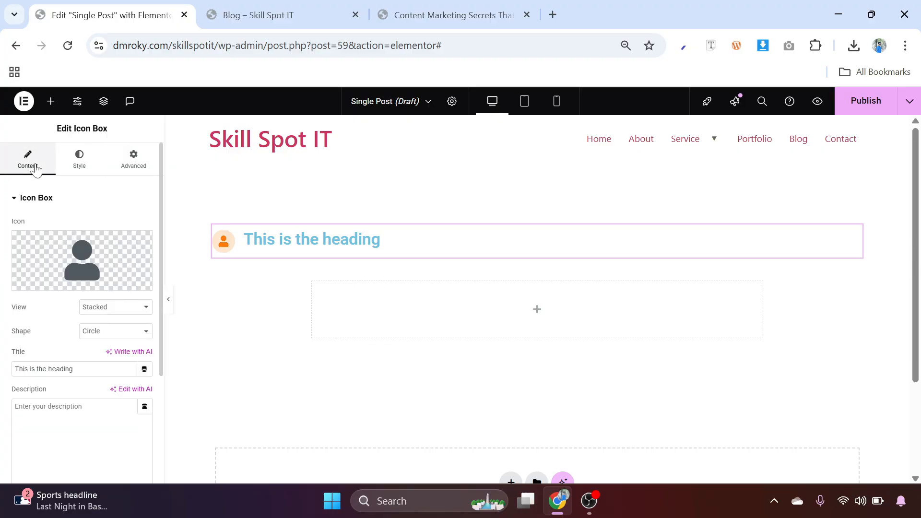
{"action": "scroll", "coordinate": [91, 331], "scroll_direction": "down", "scroll_amount": 2}
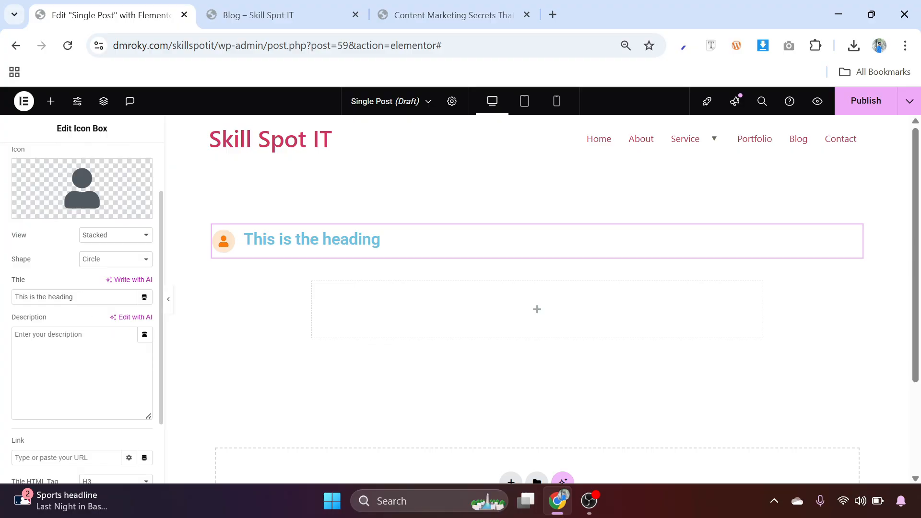
{"action": "left_click_drag", "start_coordinate": [75, 297], "coordinate": [6, 311]}
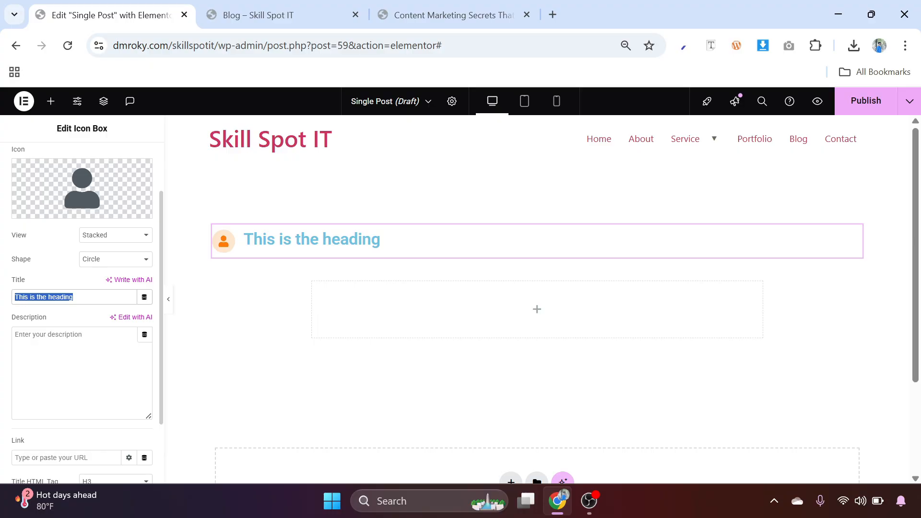
{"action": "left_click", "coordinate": [145, 298]}
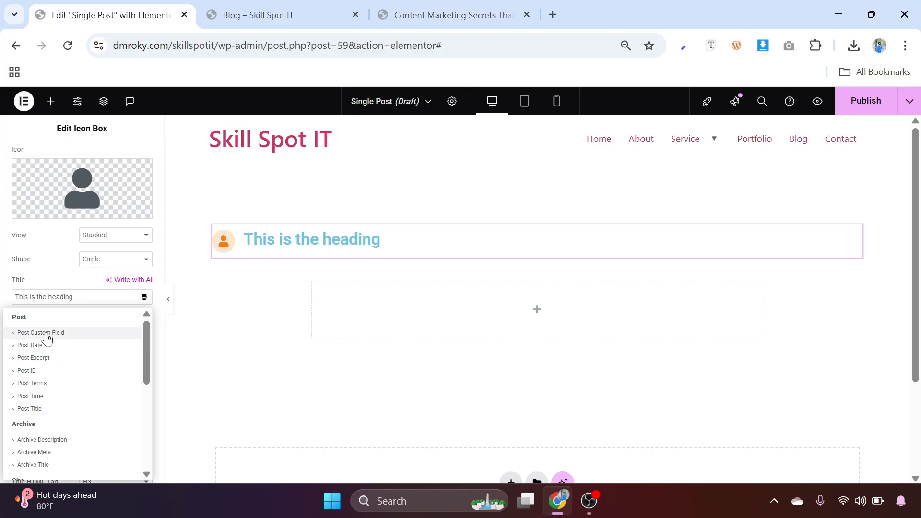
{"action": "scroll", "coordinate": [60, 354], "scroll_direction": "down", "scroll_amount": 2}
{"action": "scroll", "coordinate": [60, 354], "scroll_direction": "down", "scroll_amount": 3}
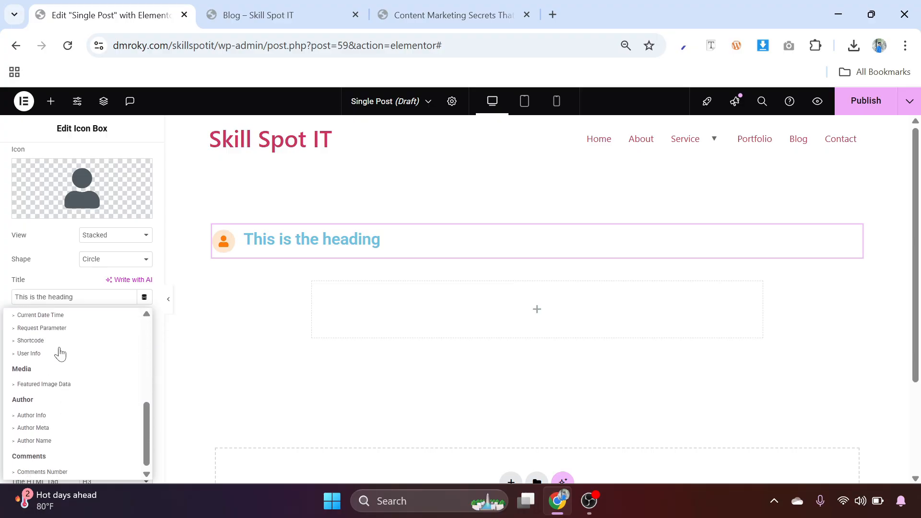
{"action": "left_click", "coordinate": [49, 440]}
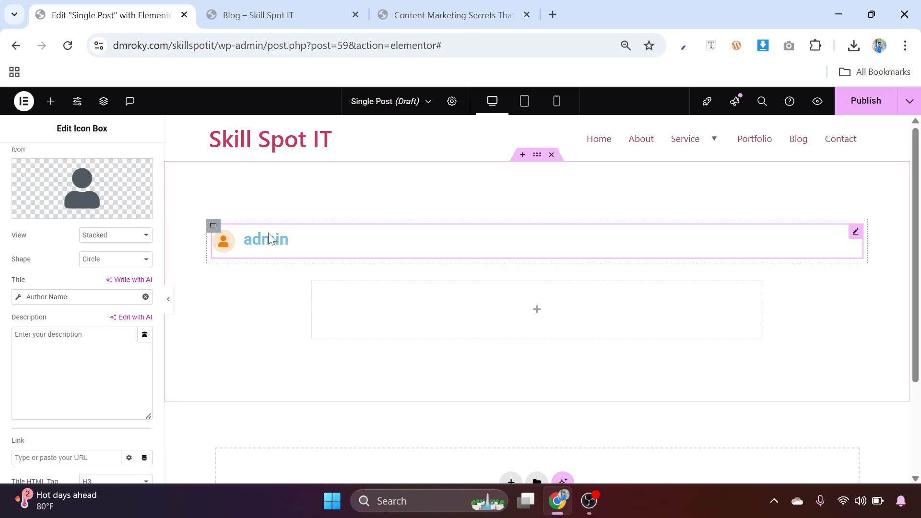
Set the icon box title's font family to Montserrat and its size to 16 px
{"action": "scroll", "coordinate": [79, 206], "scroll_direction": "up", "scroll_amount": 2}
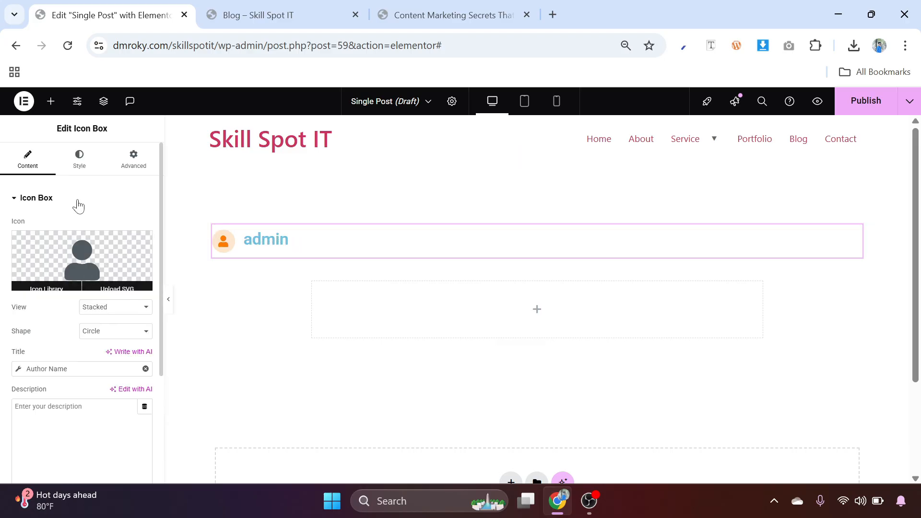
{"action": "left_click", "coordinate": [82, 164]}
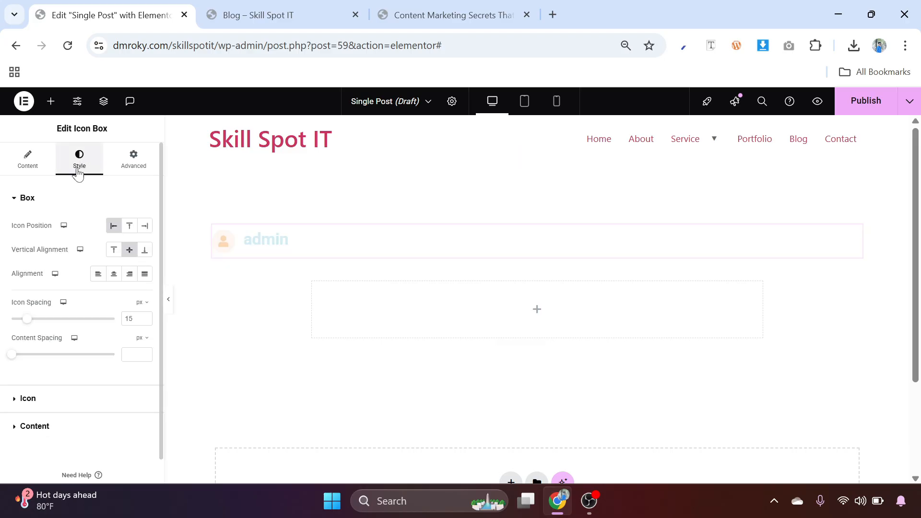
{"action": "left_click", "coordinate": [35, 426]}
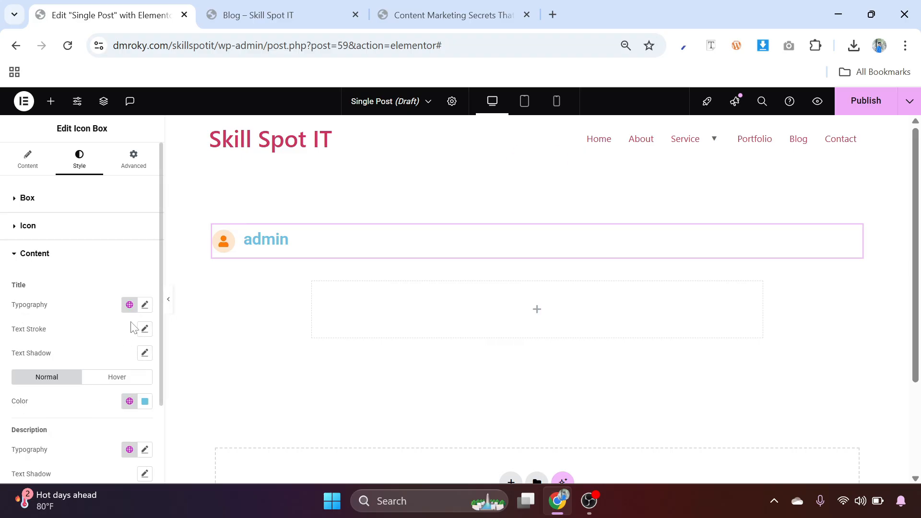
{"action": "left_click", "coordinate": [145, 305]}
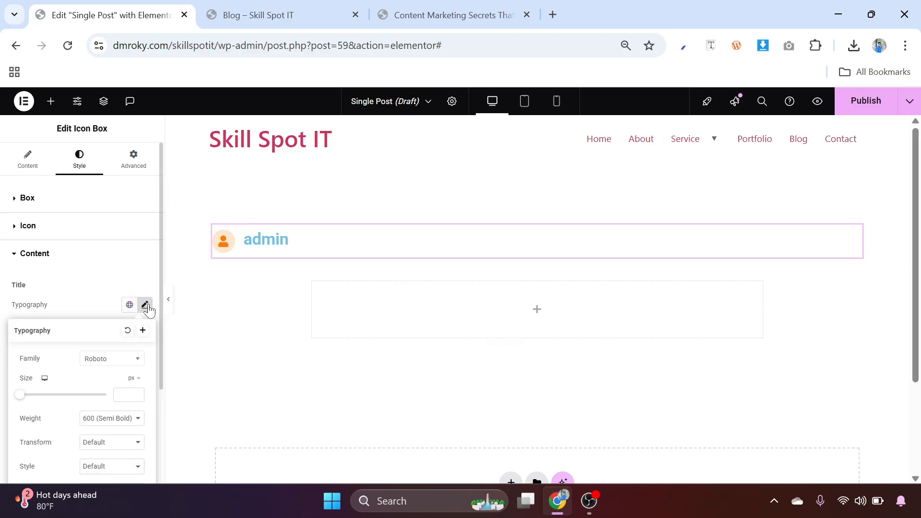
{"action": "left_click", "coordinate": [110, 366]}
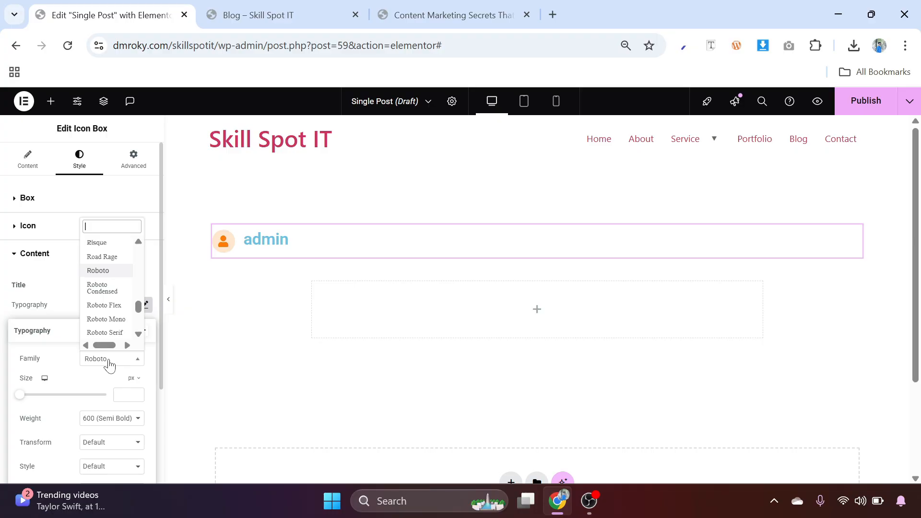
{"action": "type", "text": "mont"}
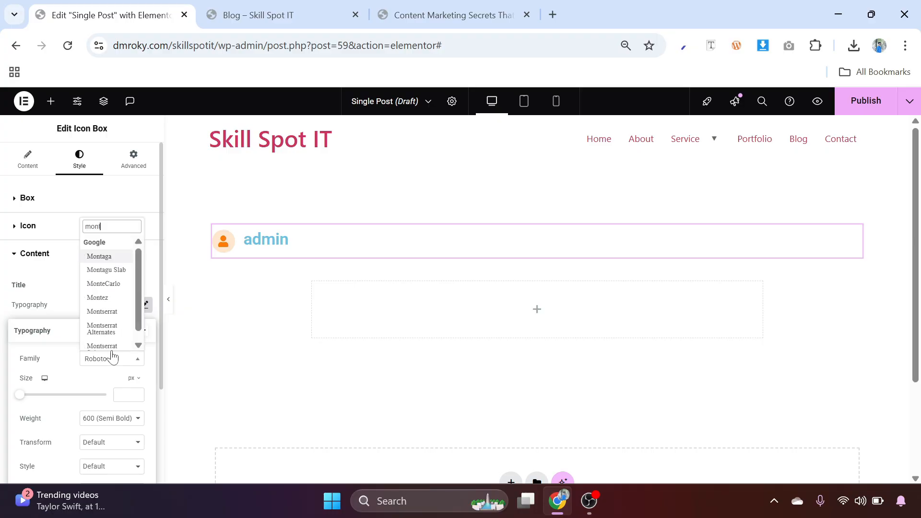
{"action": "left_click", "coordinate": [111, 311]}
{"action": "left_click", "coordinate": [123, 395]}
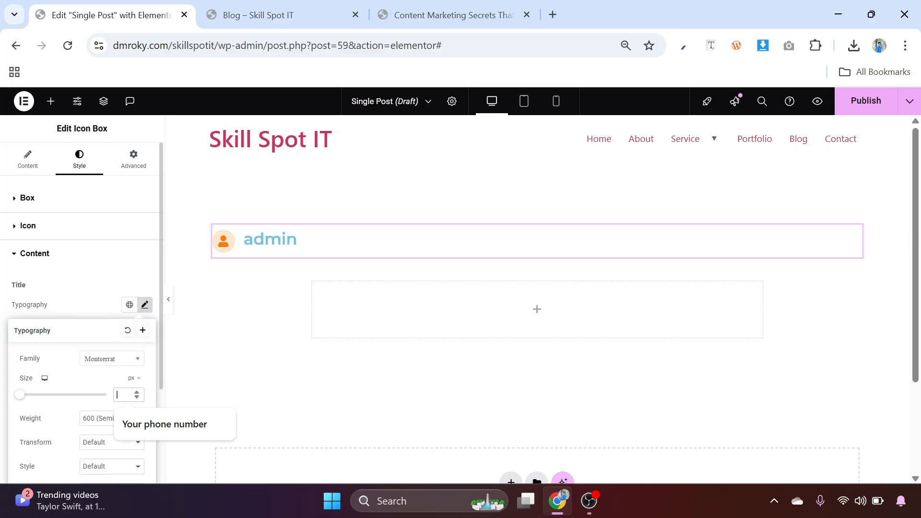
{"action": "type", "text": "16"}
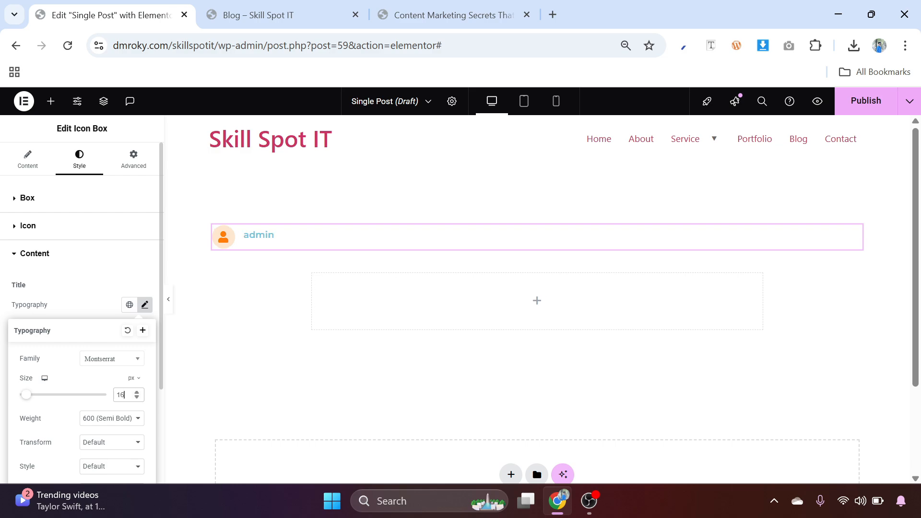
Set the title's font weight to 500 (Medium) and its text transform to Capitalize
{"action": "left_click", "coordinate": [120, 423]}
{"action": "left_click", "coordinate": [102, 286]}
{"action": "left_click", "coordinate": [102, 447]}
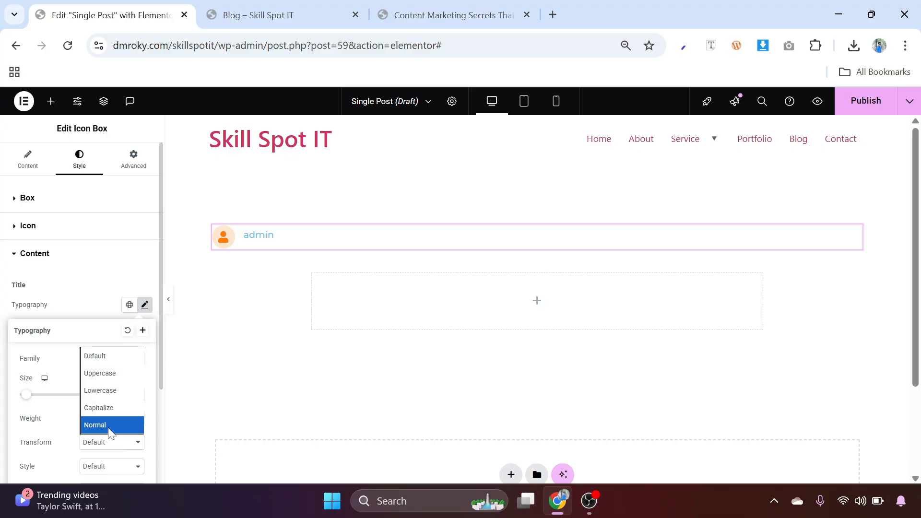
{"action": "left_click", "coordinate": [111, 408]}
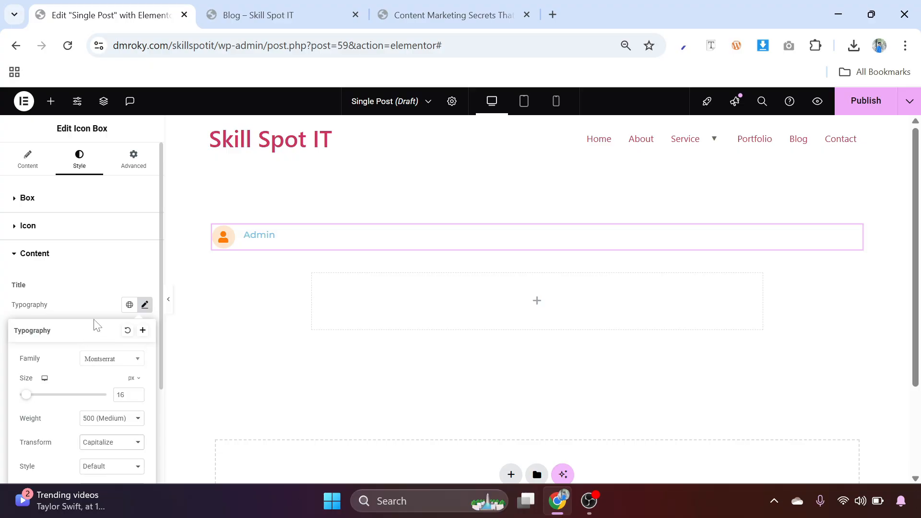
{"action": "left_click", "coordinate": [95, 303]}
Change the icon box title's normal color to a near-black shade
{"action": "scroll", "coordinate": [95, 321], "scroll_direction": "down", "scroll_amount": 2}
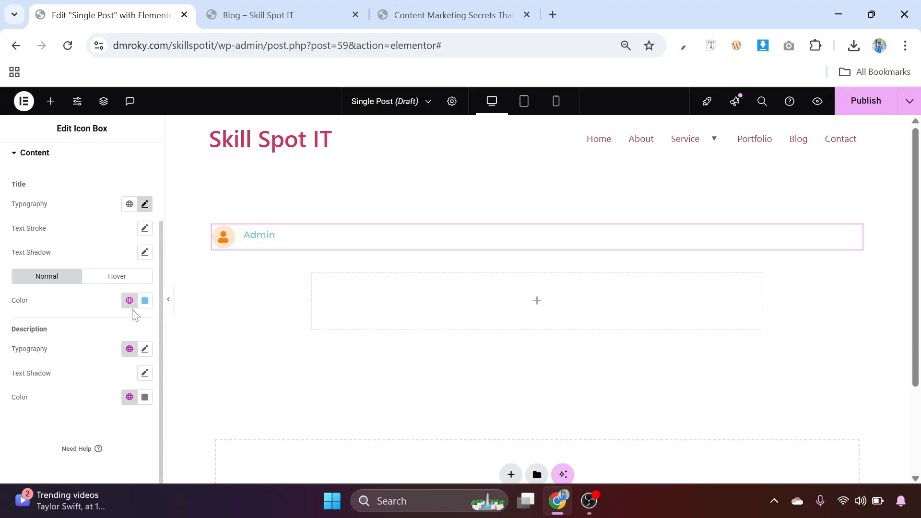
{"action": "left_click", "coordinate": [144, 300]}
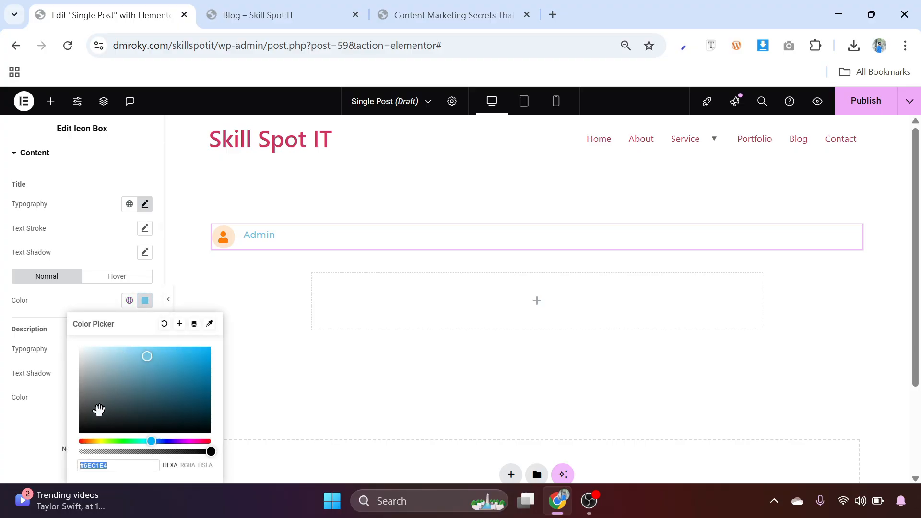
{"action": "left_click_drag", "start_coordinate": [96, 407], "coordinate": [76, 420]}
{"action": "left_click", "coordinate": [53, 410]}
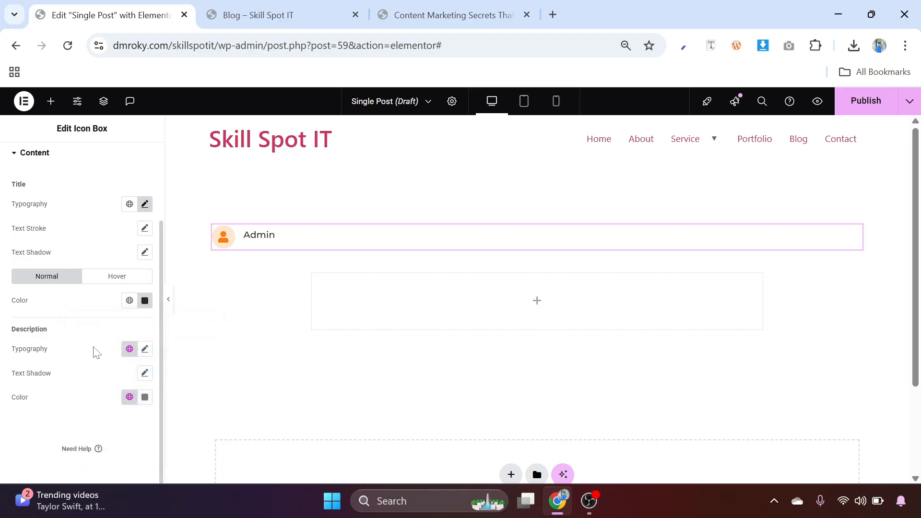
Copy the orange code #FF7B00 from the icon's secondary color for use as the title's hover color
{"action": "left_click", "coordinate": [117, 277]}
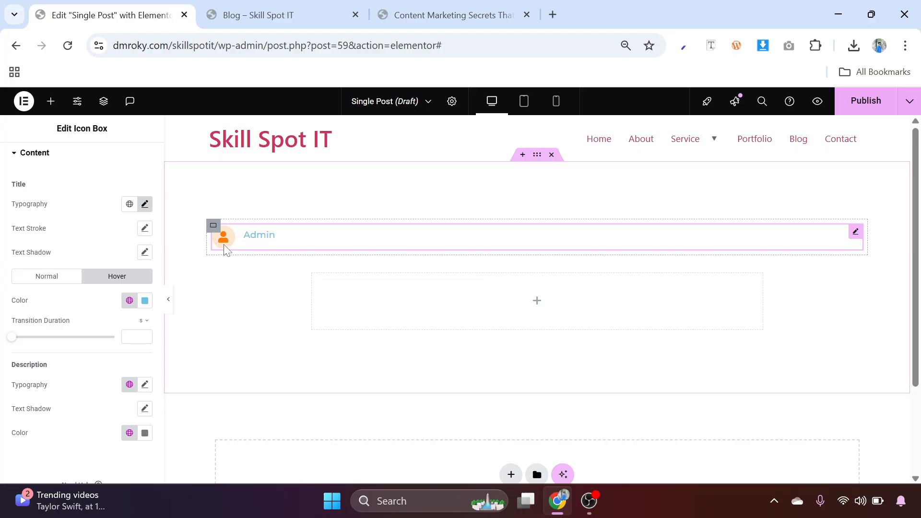
{"action": "scroll", "coordinate": [48, 224], "scroll_direction": "up", "scroll_amount": 2}
{"action": "left_click", "coordinate": [36, 227]}
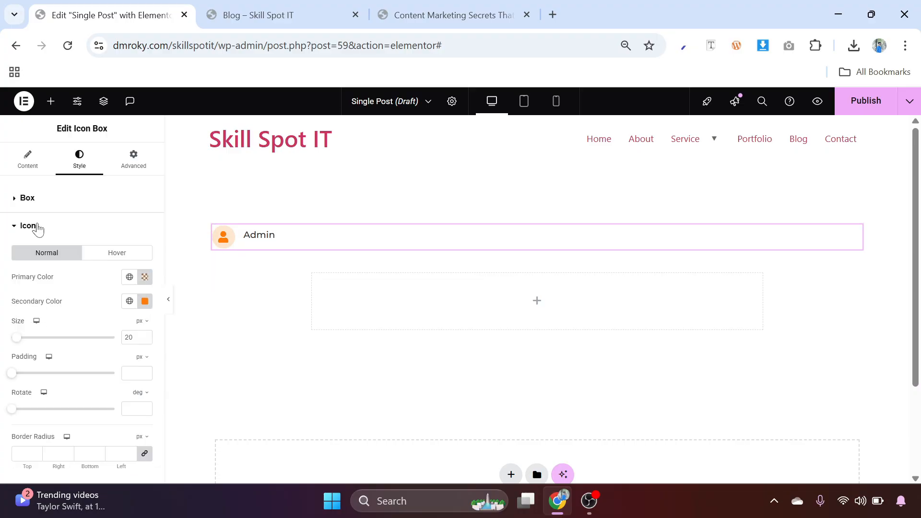
{"action": "left_click", "coordinate": [145, 300]}
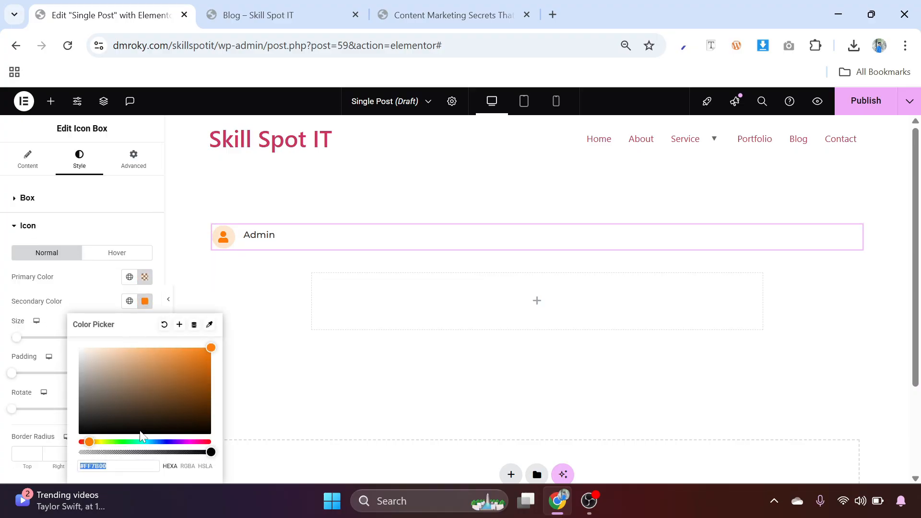
{"action": "right_click", "coordinate": [88, 467]}
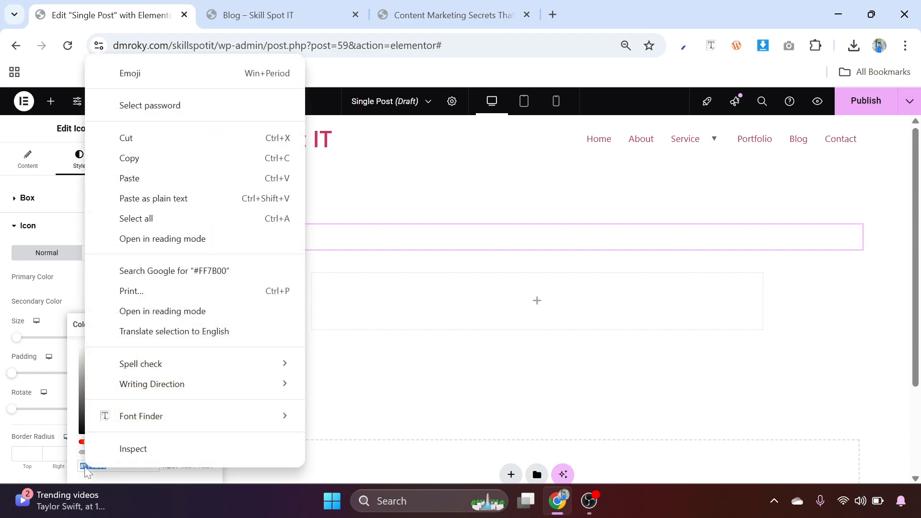
{"action": "left_click", "coordinate": [165, 156]}
{"action": "left_click", "coordinate": [83, 291]}
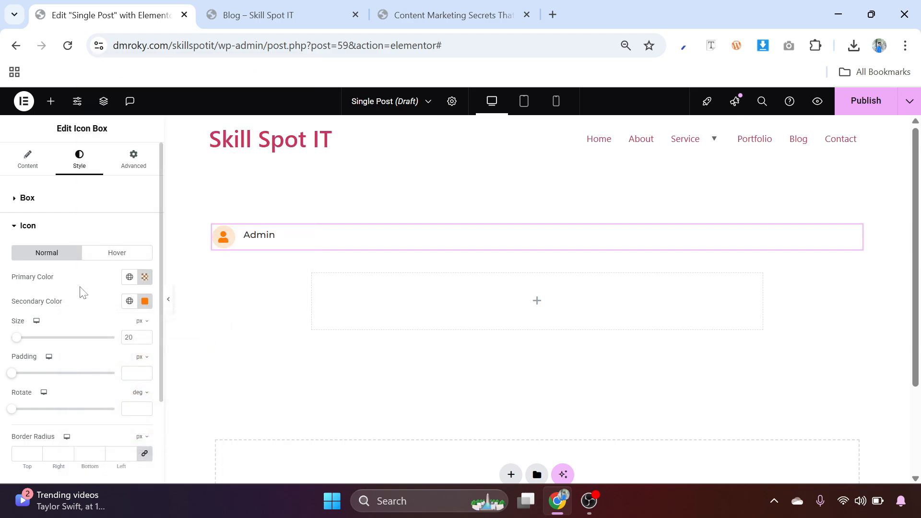
Paste the copied code #FF7B00 as the icon box title's hover color
{"action": "scroll", "coordinate": [121, 349], "scroll_direction": "down", "scroll_amount": 2}
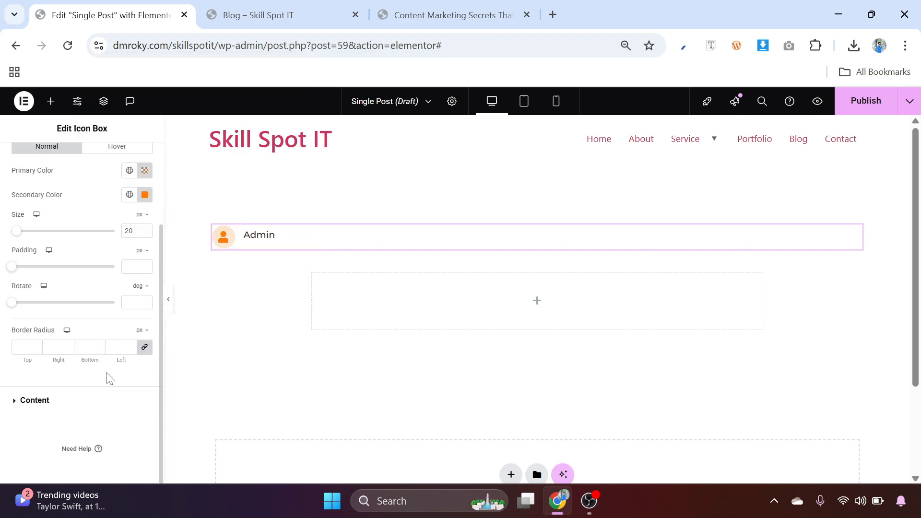
{"action": "left_click", "coordinate": [56, 406]}
{"action": "scroll", "coordinate": [136, 334], "scroll_direction": "down", "scroll_amount": 2}
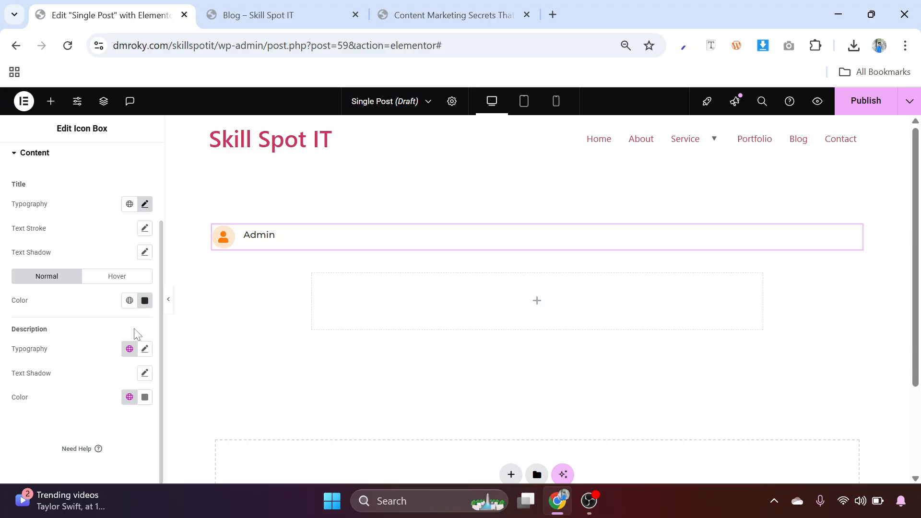
{"action": "left_click", "coordinate": [123, 277]}
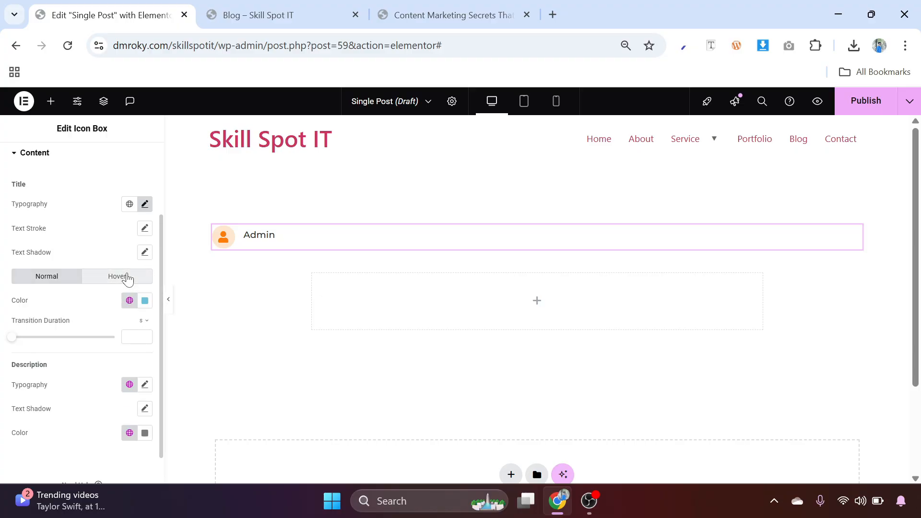
{"action": "left_click", "coordinate": [145, 302]}
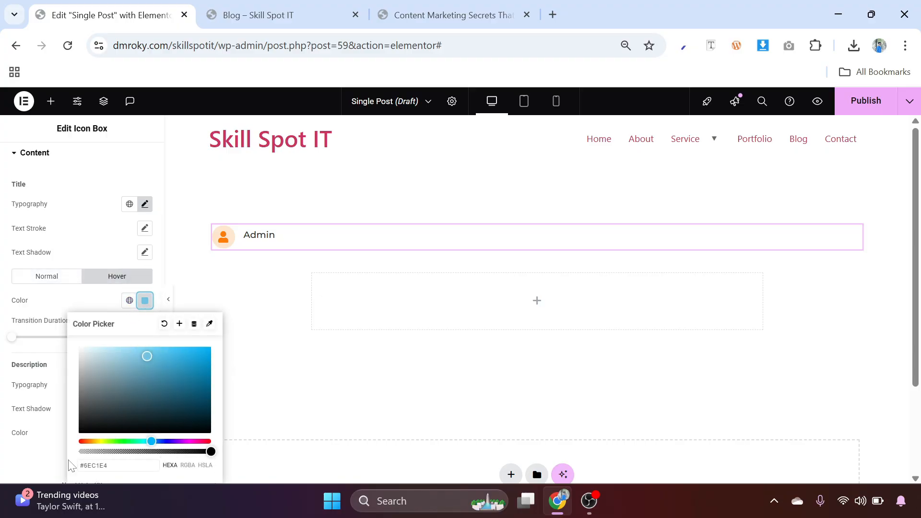
{"action": "double_click", "coordinate": [97, 466]}
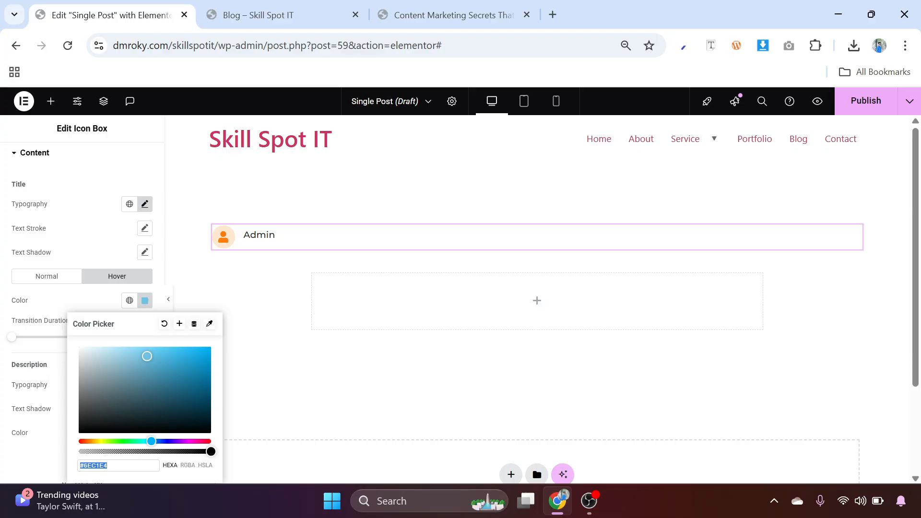
{"action": "key", "text": "ctrl+v"}
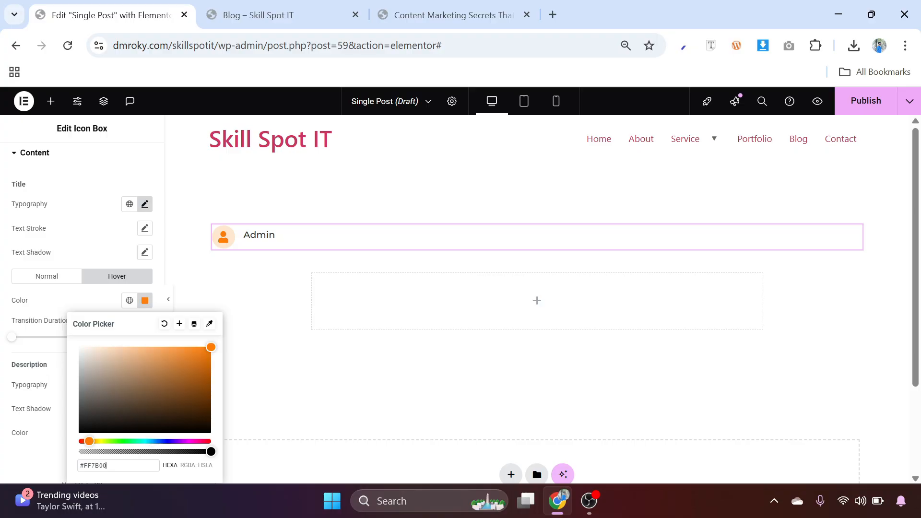
{"action": "left_click", "coordinate": [84, 299]}
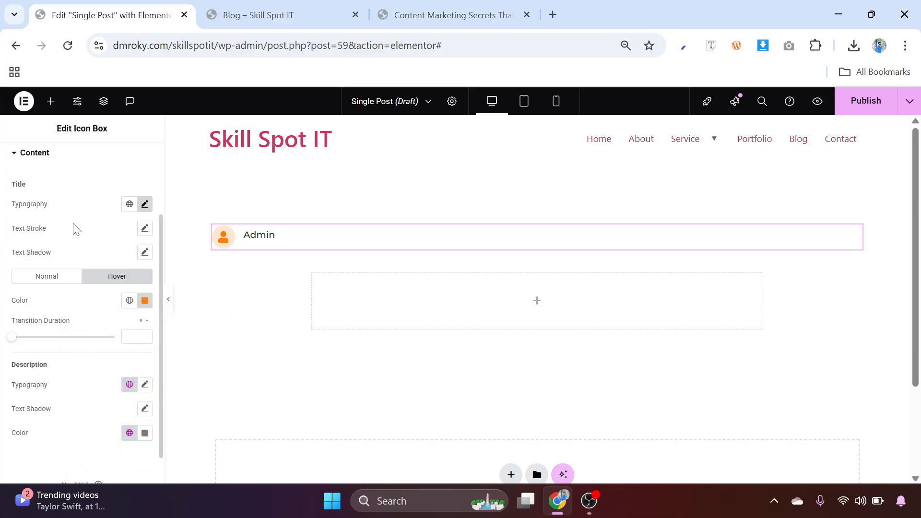
Reduce the icon box's icon size to 16 px
{"action": "scroll", "coordinate": [74, 229], "scroll_direction": "up", "scroll_amount": 2}
{"action": "left_click", "coordinate": [34, 233]}
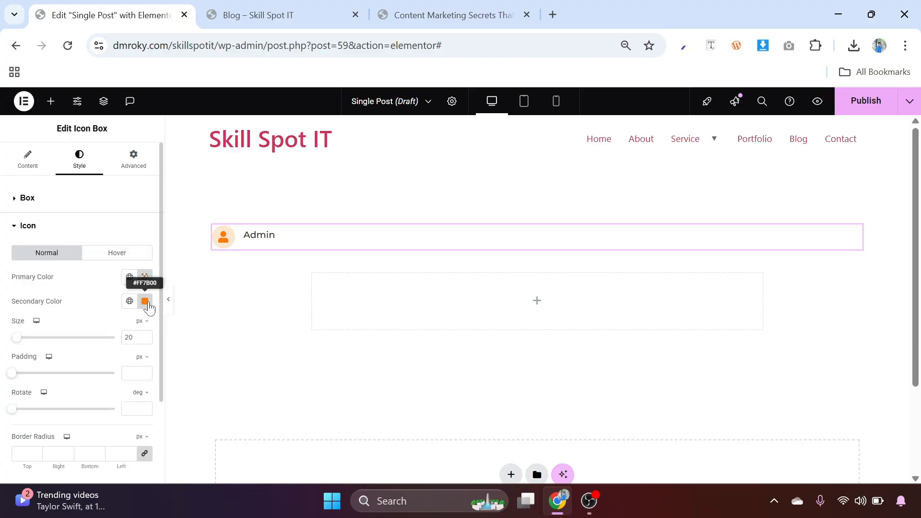
{"action": "left_click", "coordinate": [145, 340]}
{"action": "left_click", "coordinate": [145, 340]}
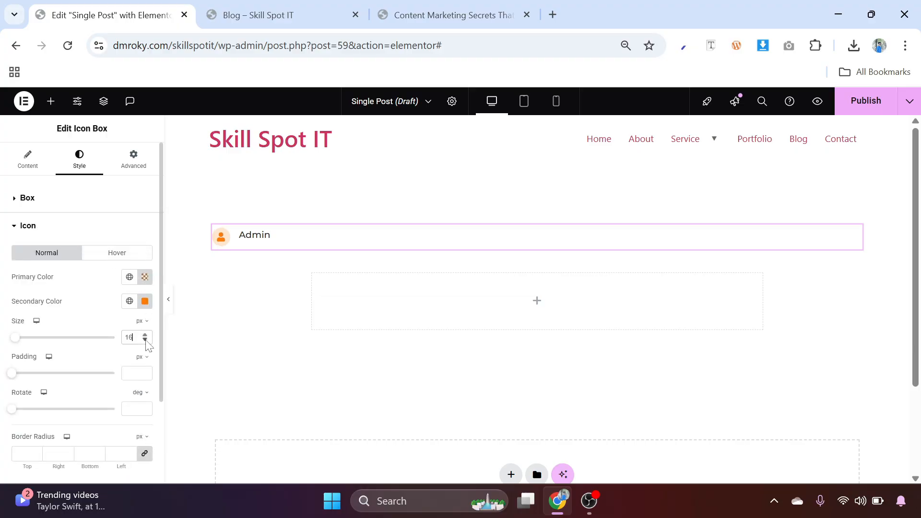
{"action": "left_click", "coordinate": [144, 340]}
{"action": "left_click", "coordinate": [145, 339]}
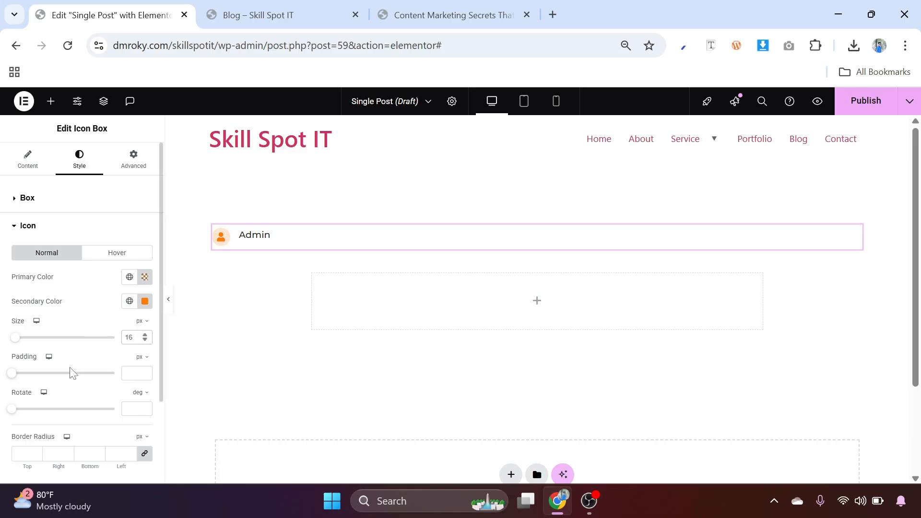
Set the padding around the author icon box's icon to 12 px
{"action": "left_click", "coordinate": [35, 206]}
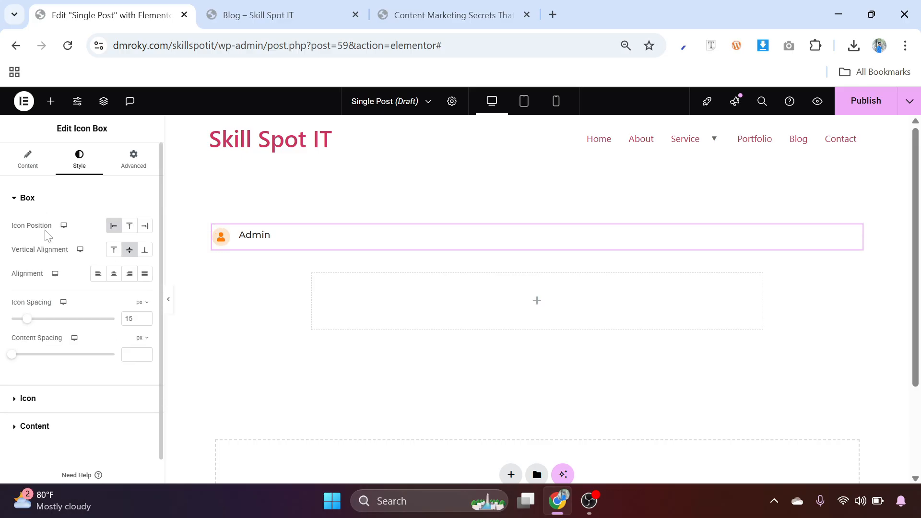
{"action": "left_click", "coordinate": [26, 205]}
{"action": "left_click", "coordinate": [50, 263]}
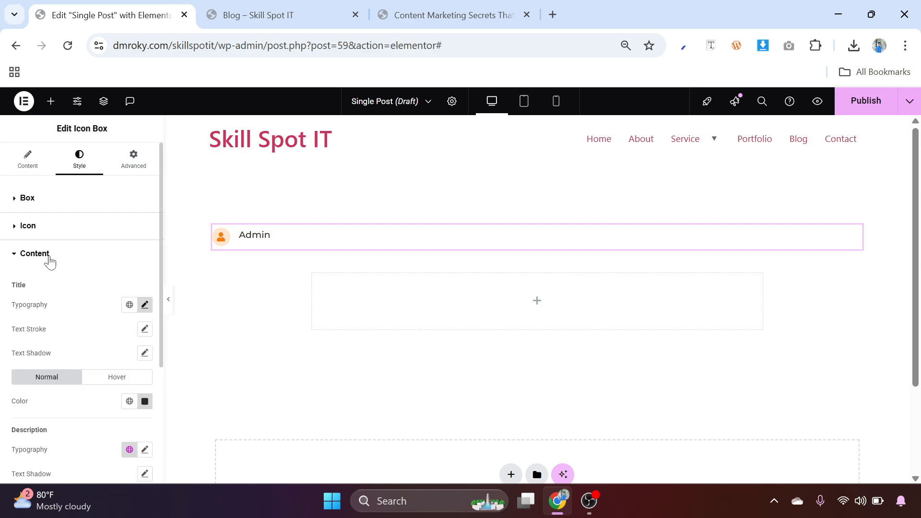
{"action": "scroll", "coordinate": [74, 314], "scroll_direction": "down", "scroll_amount": 2}
{"action": "scroll", "coordinate": [58, 302], "scroll_direction": "up", "scroll_amount": 2}
{"action": "left_click", "coordinate": [28, 227]}
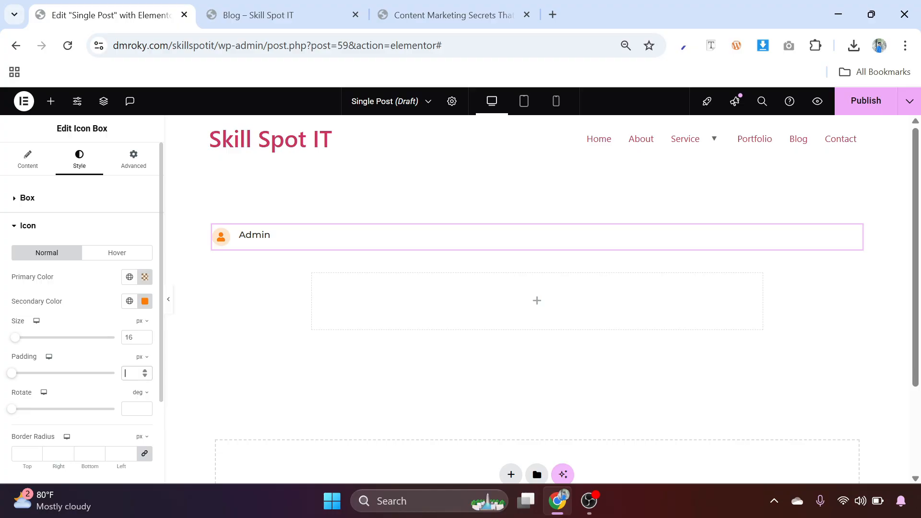
{"action": "type", "text": "5"}
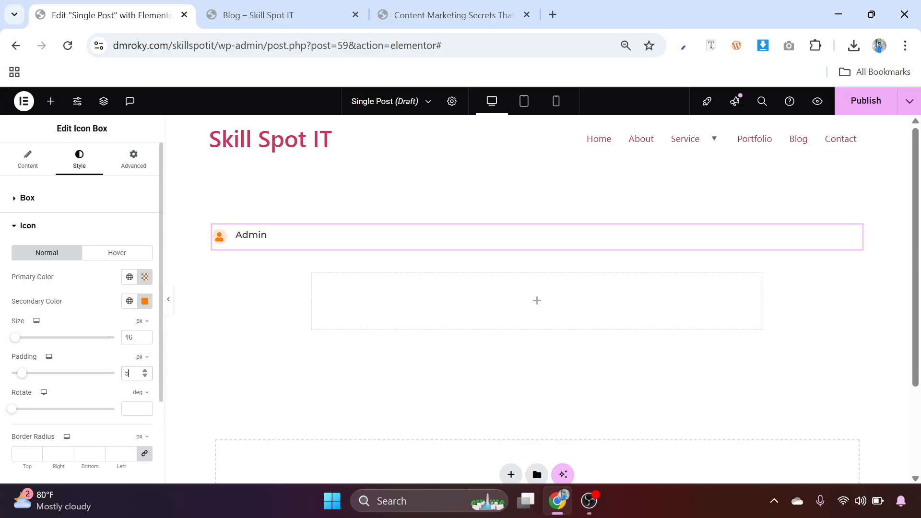
{"action": "key", "text": "BackSpace"}
{"action": "type", "text": "25"}
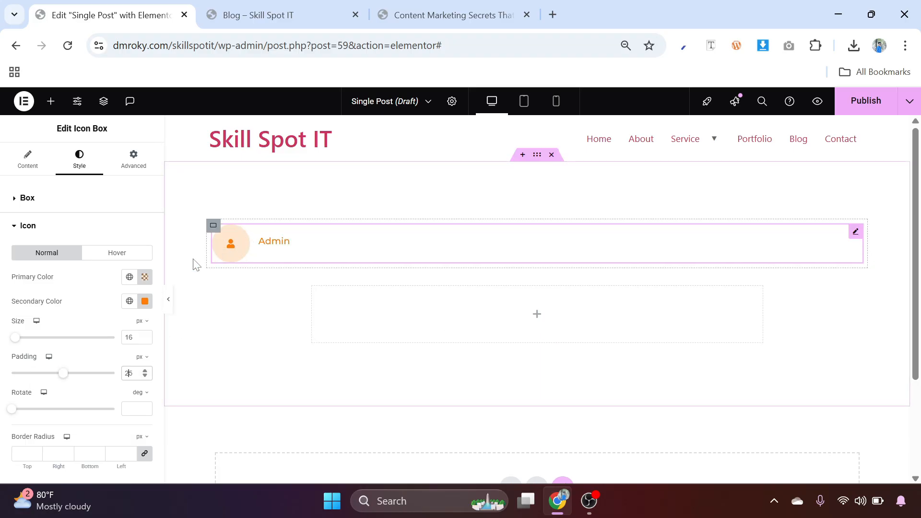
{"action": "left_click_drag", "start_coordinate": [145, 376], "coordinate": [145, 375]}
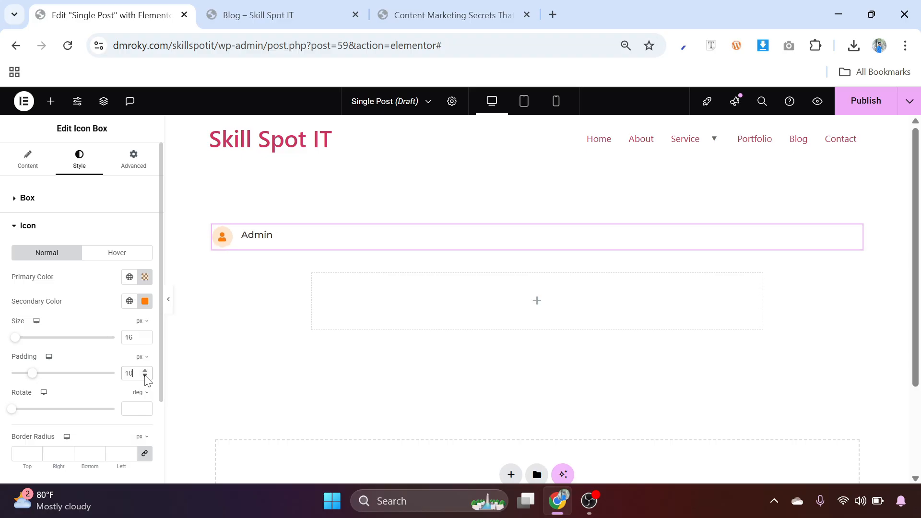
{"action": "left_click", "coordinate": [145, 372]}
{"action": "left_click", "coordinate": [145, 372]}
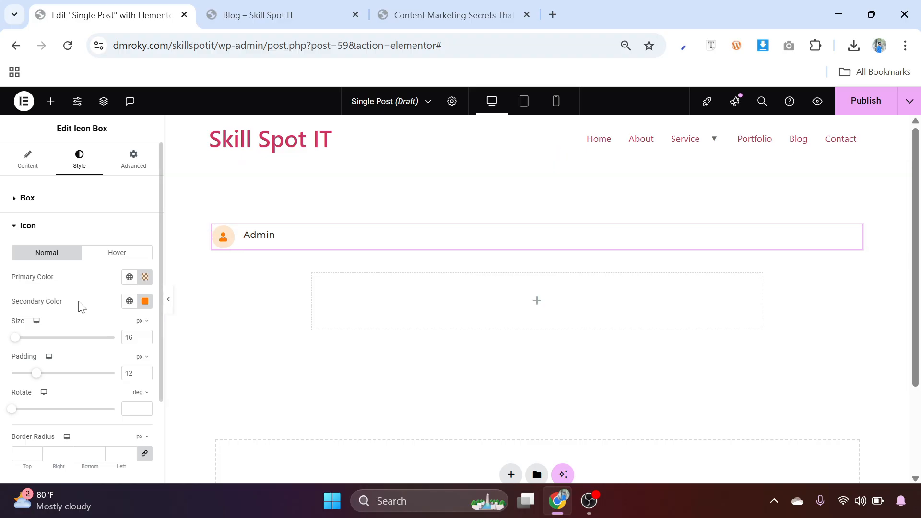
Increase the author icon box title's font size to 18 px
{"action": "scroll", "coordinate": [79, 307], "scroll_direction": "down", "scroll_amount": 2}
{"action": "left_click", "coordinate": [56, 407]}
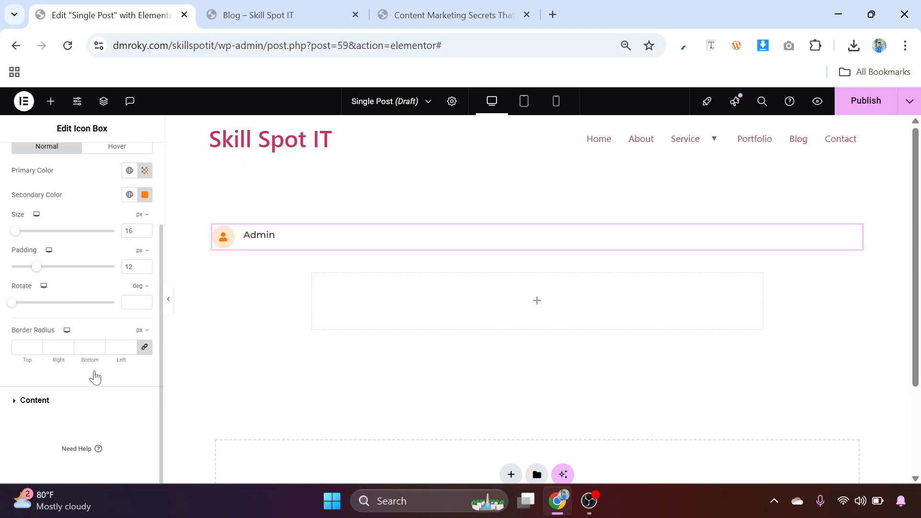
{"action": "left_click", "coordinate": [145, 306]}
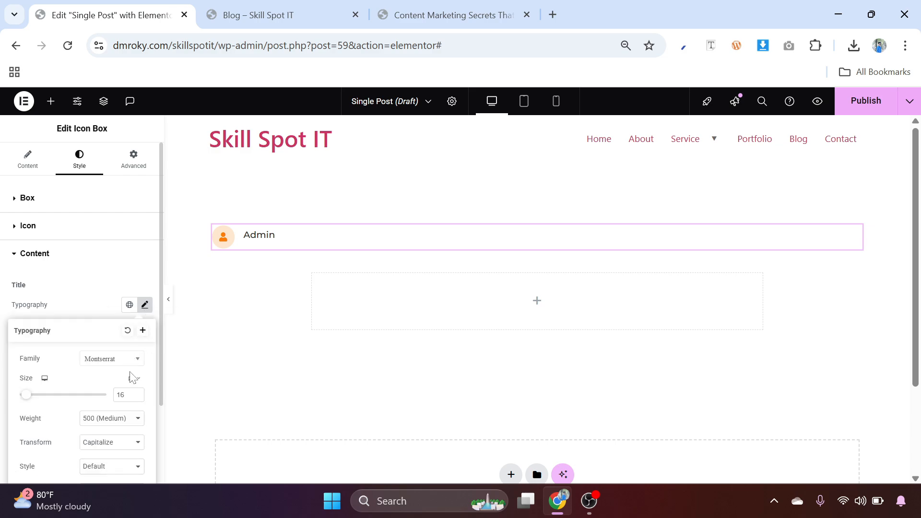
{"action": "left_click", "coordinate": [137, 393]}
{"action": "left_click", "coordinate": [137, 393]}
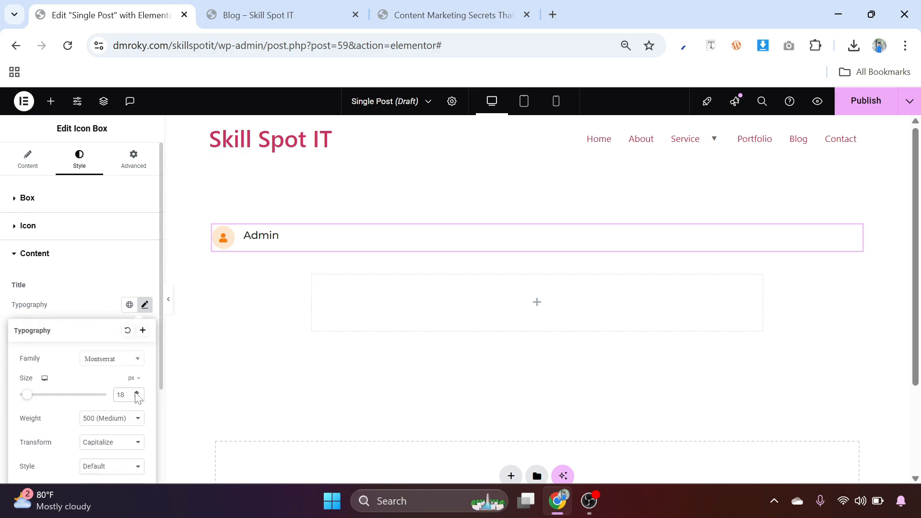
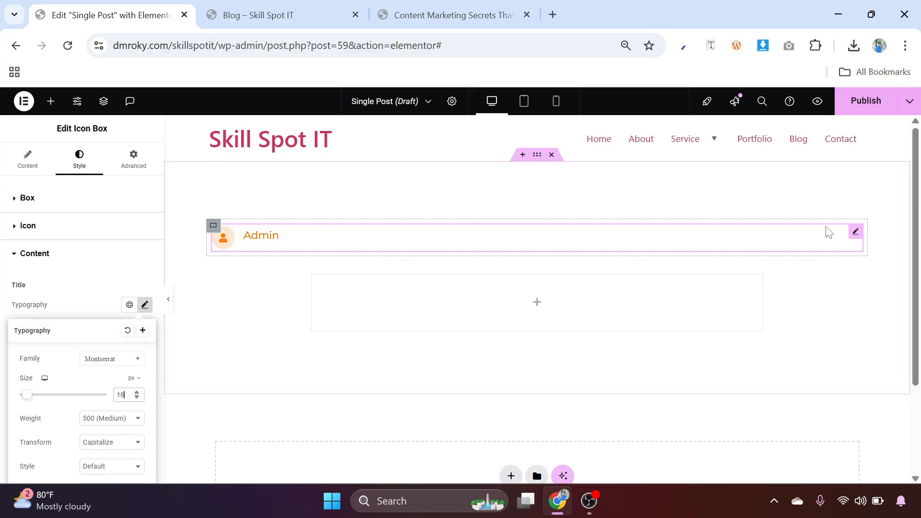
Duplicate the author icon box within its container
{"action": "left_click", "coordinate": [856, 235]}
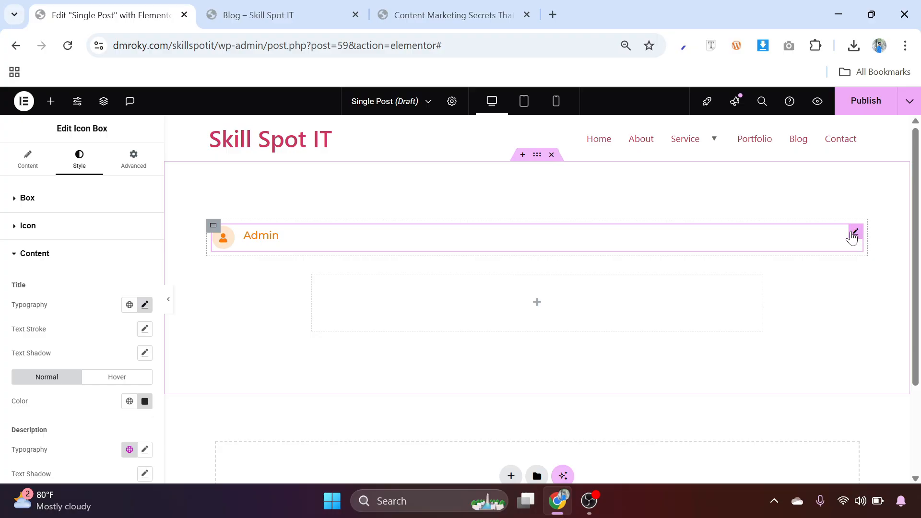
{"action": "right_click", "coordinate": [852, 237]}
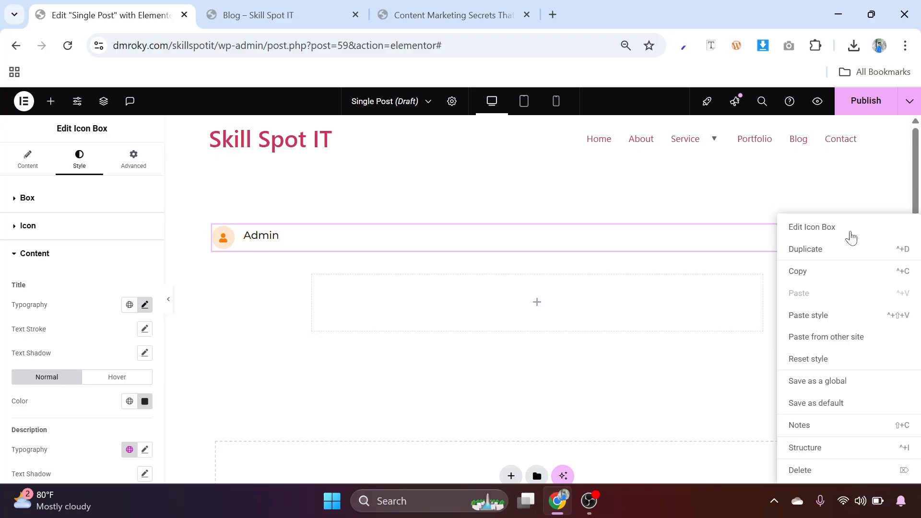
{"action": "left_click", "coordinate": [823, 249]}
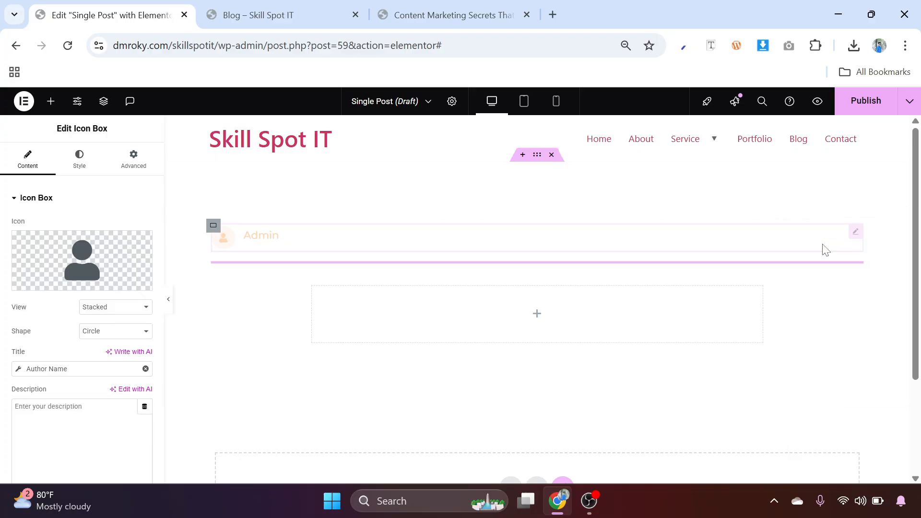
Find the calendar icons in the icon library and insert the solid Calendar as the duplicated icon box's icon
{"action": "left_click", "coordinate": [82, 262]}
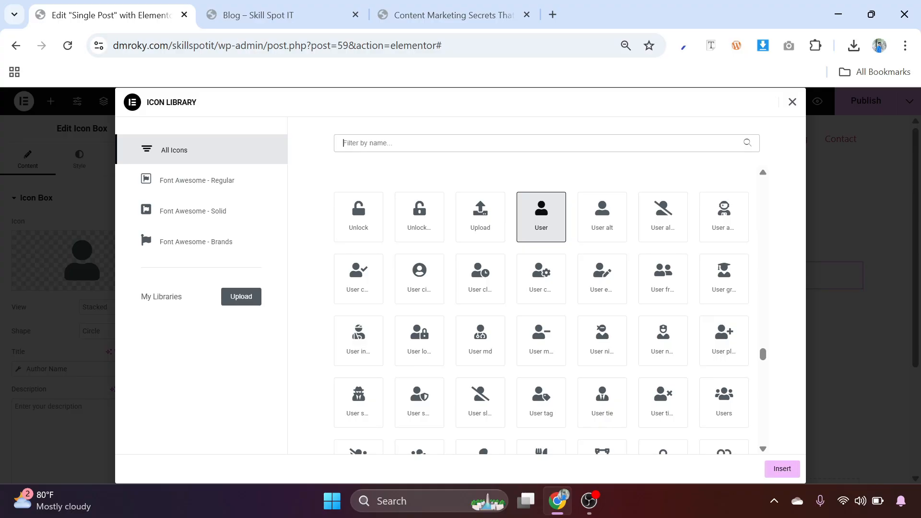
{"action": "type", "text": "ca"}
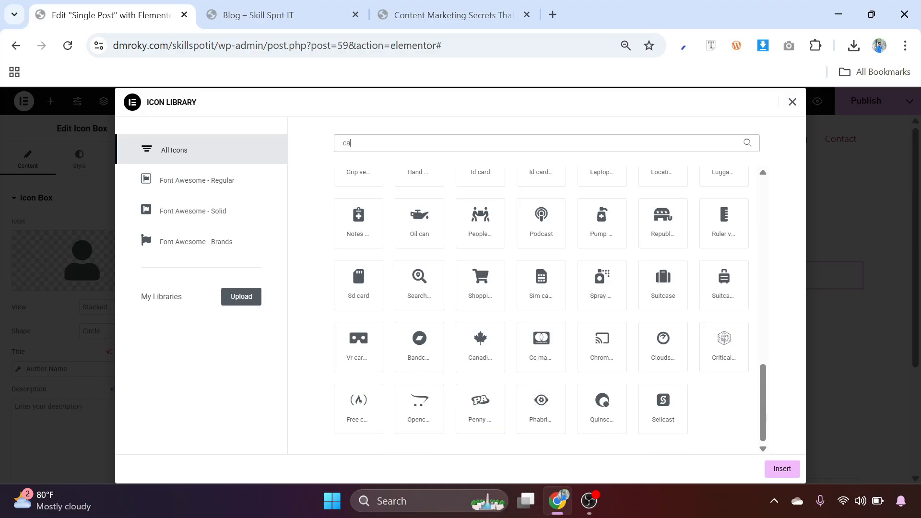
{"action": "type", "text": "l"}
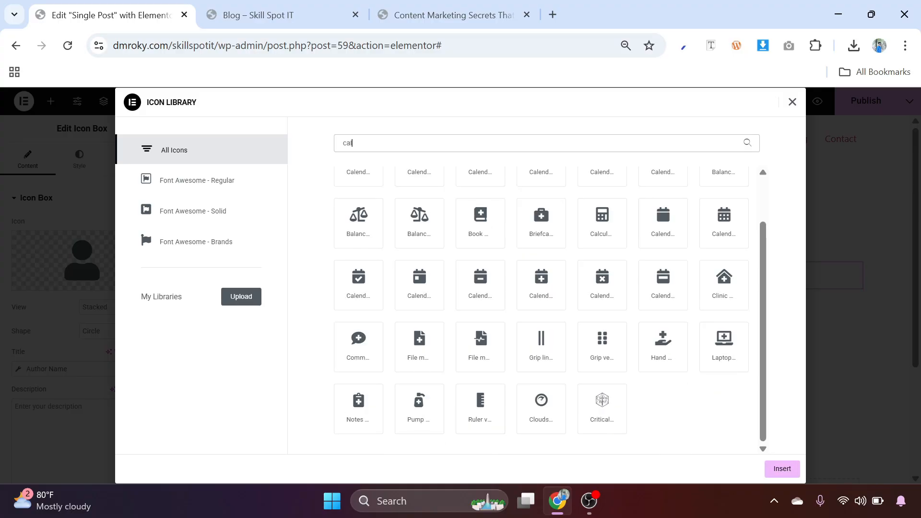
{"action": "type", "text": "en"}
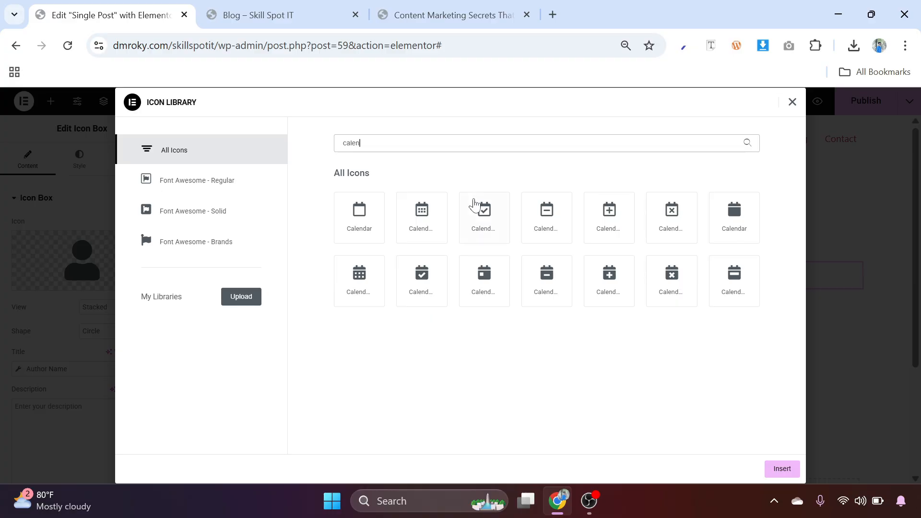
{"action": "left_click", "coordinate": [732, 231]}
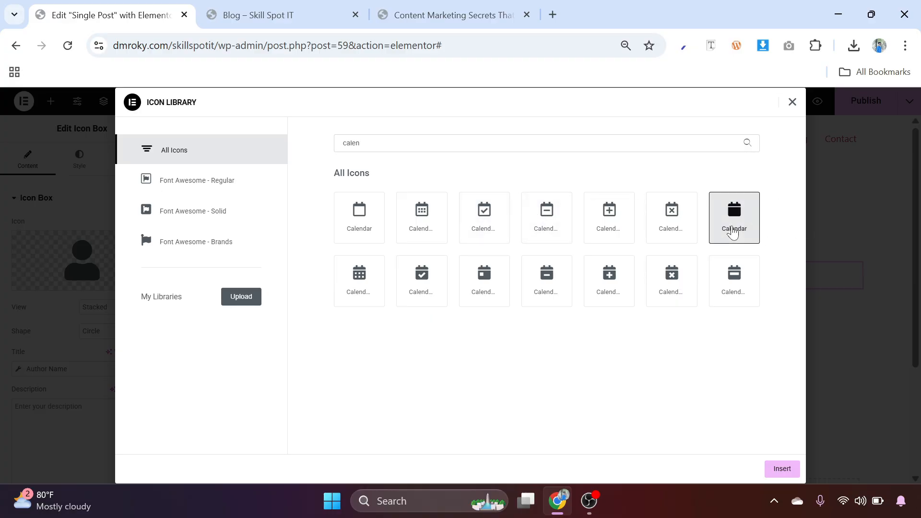
{"action": "left_click", "coordinate": [782, 468]}
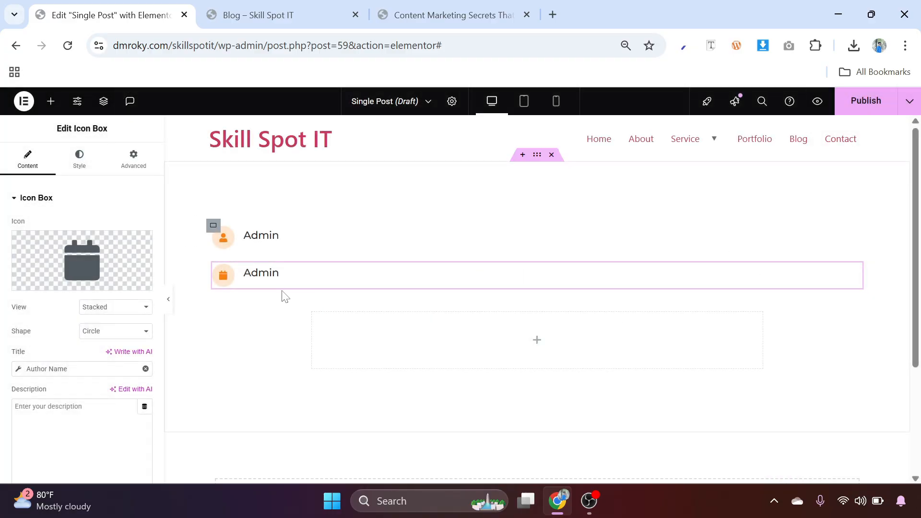
Replace the duplicated icon box's Author Name title with the Post Time dynamic tag
{"action": "left_click", "coordinate": [146, 368]}
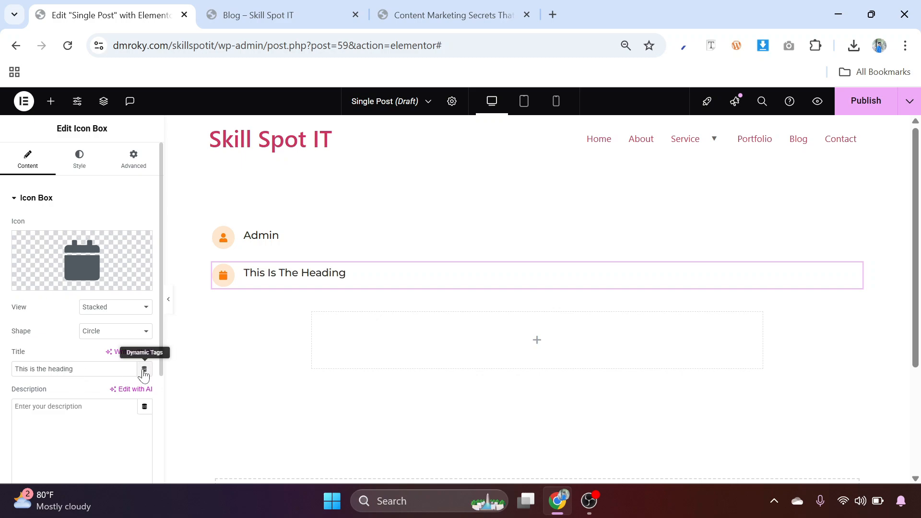
{"action": "left_click", "coordinate": [144, 370]}
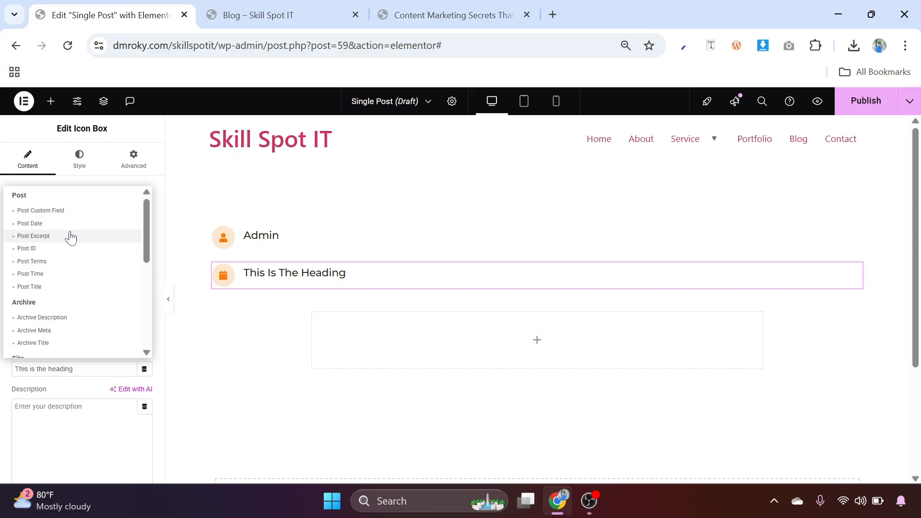
{"action": "left_click", "coordinate": [36, 273]}
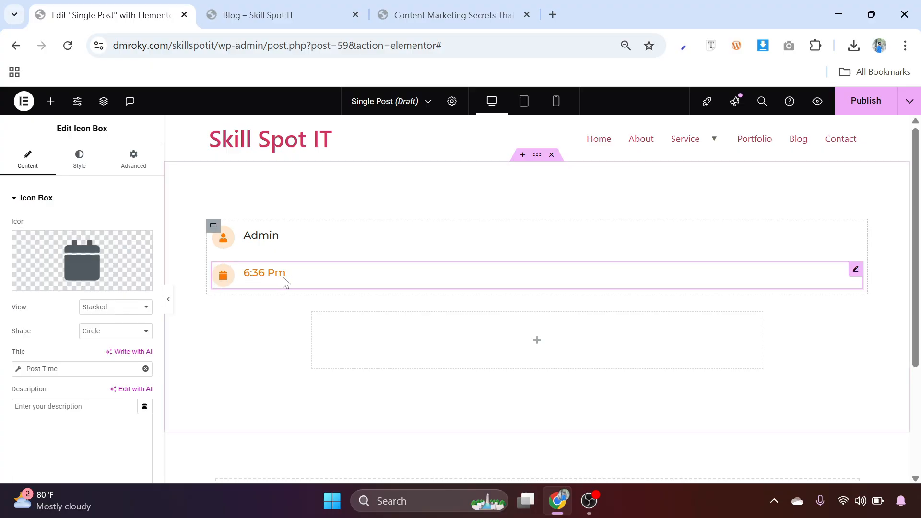
Make the calendar icon box's title dynamic with the Post Date tag in place of its current tag
{"action": "left_click", "coordinate": [146, 369]}
{"action": "left_click", "coordinate": [144, 369]}
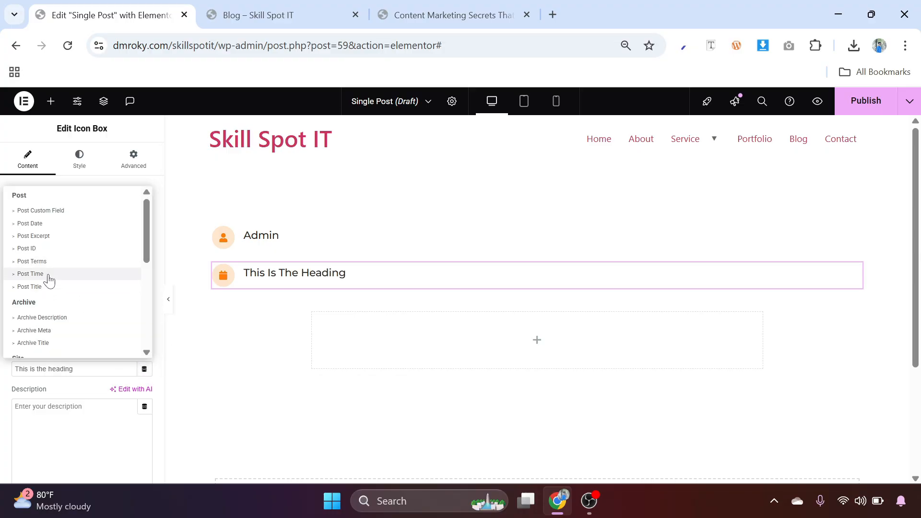
{"action": "left_click", "coordinate": [49, 224]}
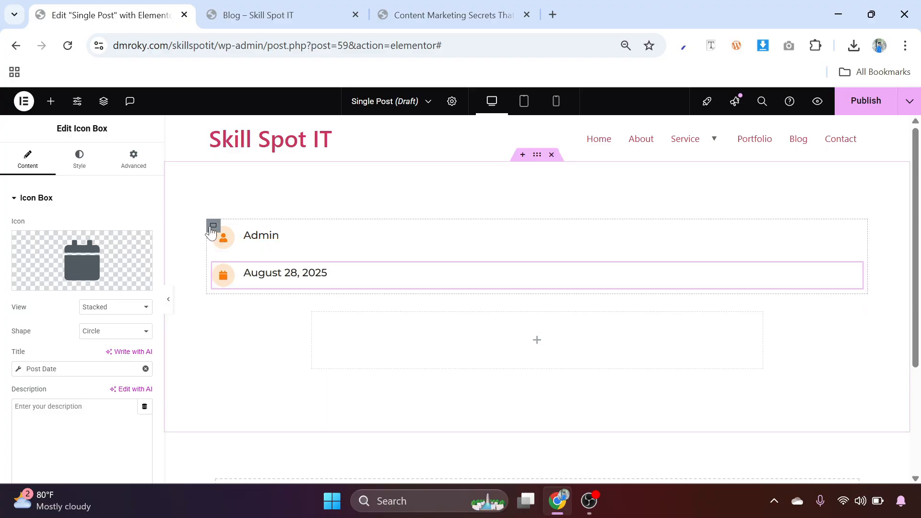
Lay out the container of the two icon boxes as a horizontal row, with content justified and items aligned to center
{"action": "left_click", "coordinate": [213, 226]}
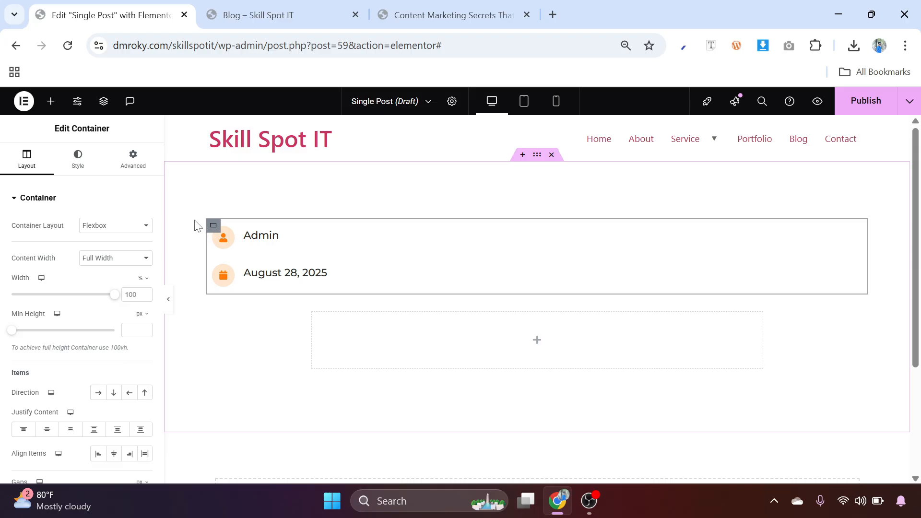
{"action": "left_click", "coordinate": [98, 394]}
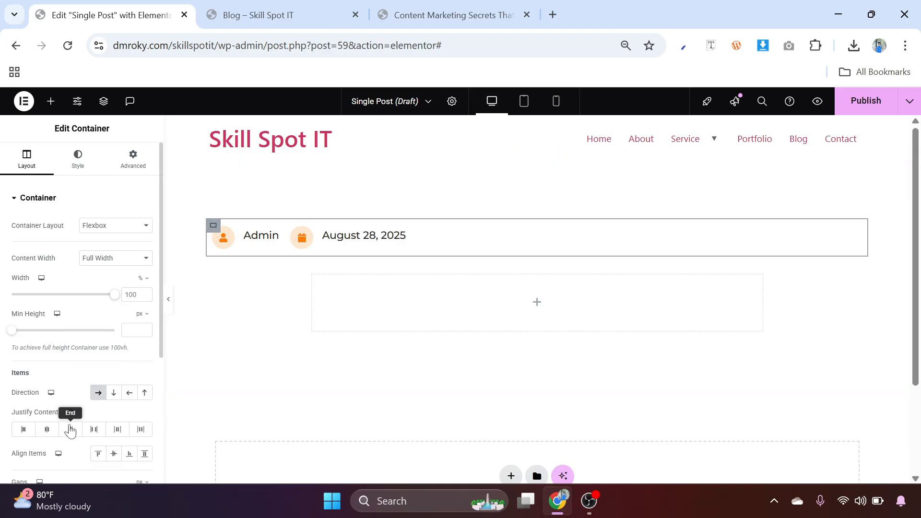
{"action": "left_click", "coordinate": [48, 431]}
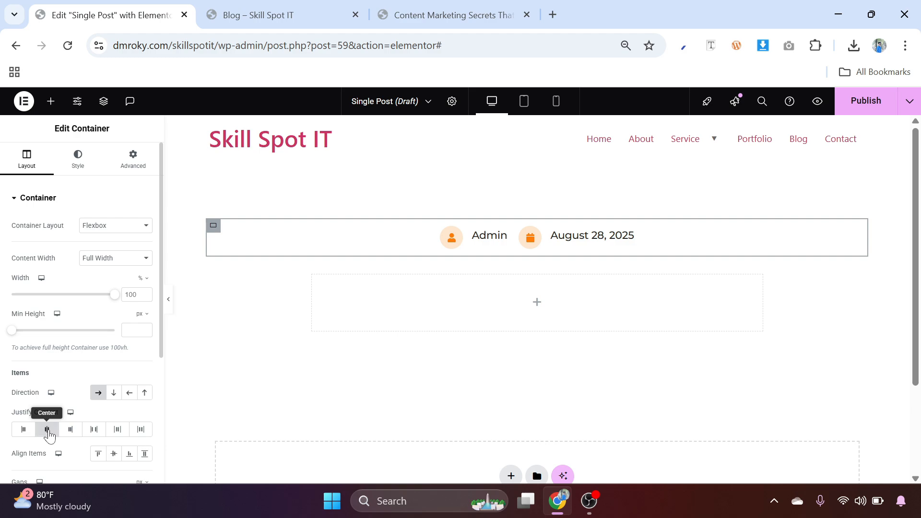
{"action": "left_click", "coordinate": [114, 456]}
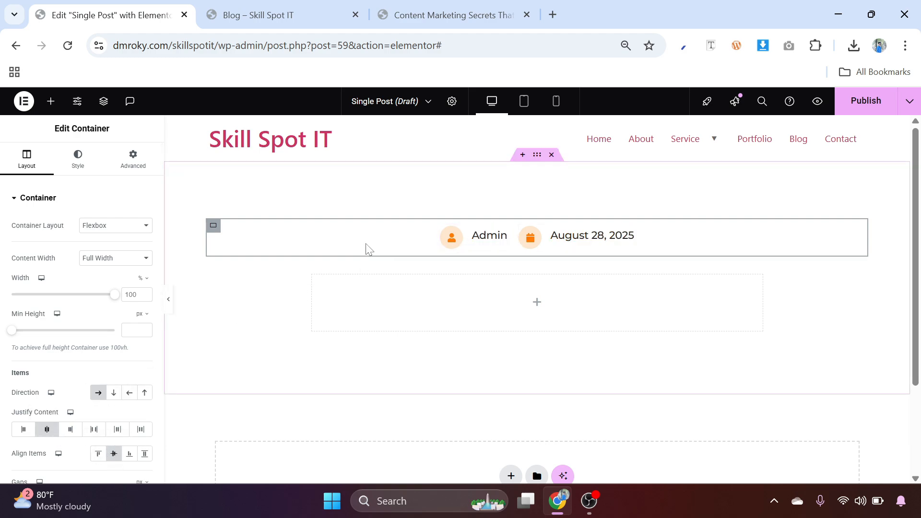
Set the icon box container's column and row gaps to 50 px
{"action": "scroll", "coordinate": [61, 309], "scroll_direction": "down", "scroll_amount": 3}
{"action": "scroll", "coordinate": [61, 310], "scroll_direction": "down", "scroll_amount": 2}
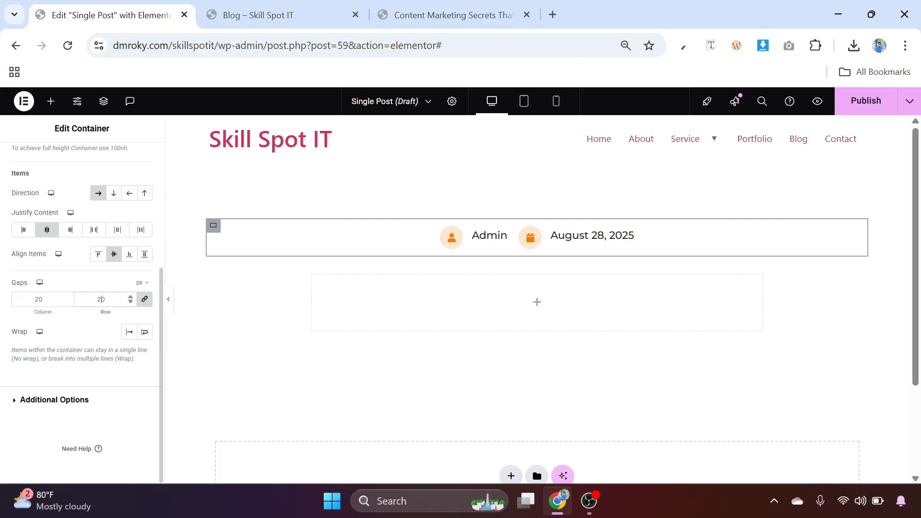
{"action": "type", "text": "50"}
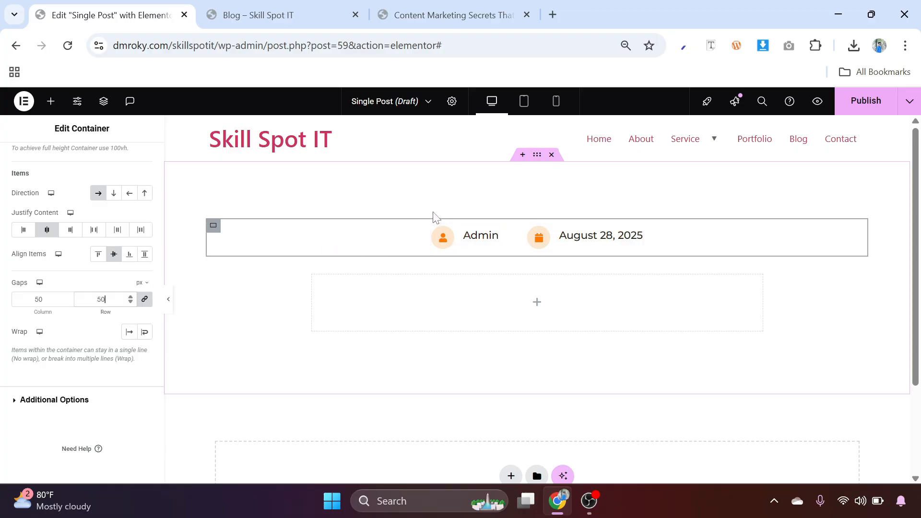
Add an Image widget to the empty container below the author and date row
{"action": "scroll", "coordinate": [433, 217], "scroll_direction": "down", "scroll_amount": 1}
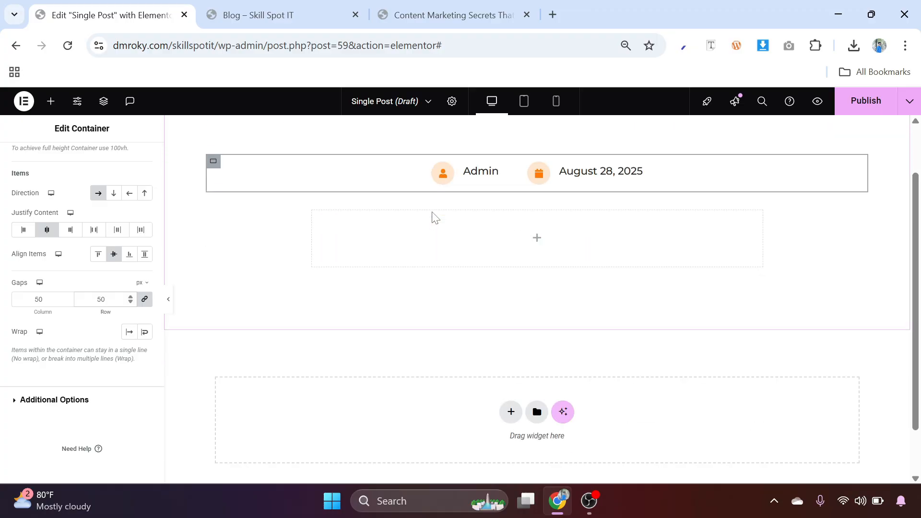
{"action": "left_click", "coordinate": [536, 236]}
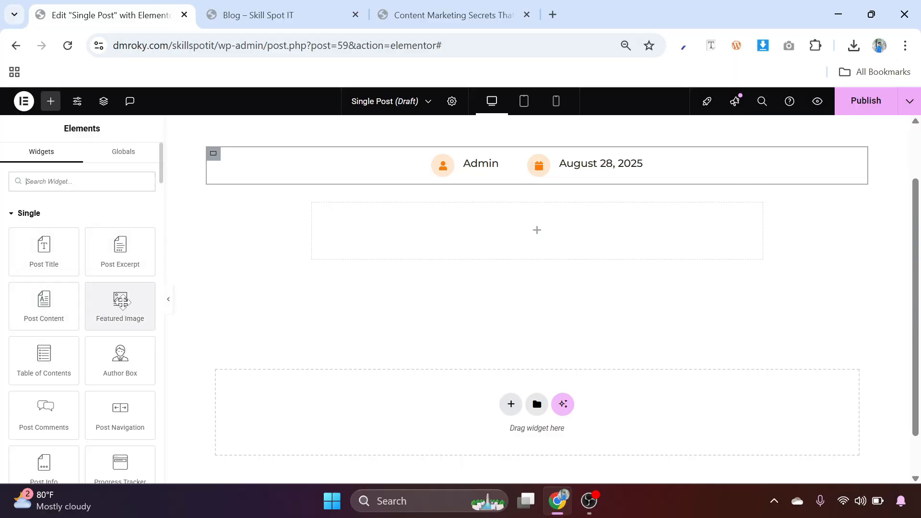
{"action": "scroll", "coordinate": [124, 298], "scroll_direction": "down", "scroll_amount": 6}
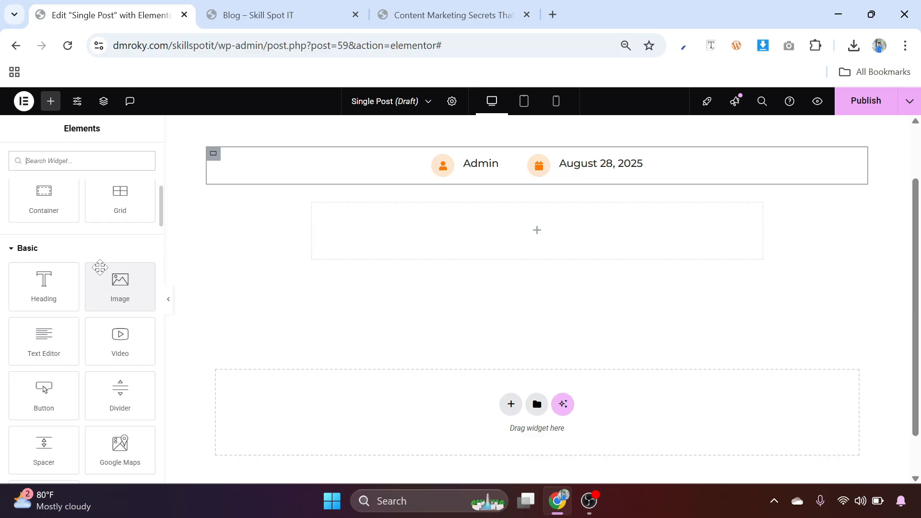
{"action": "left_click_drag", "start_coordinate": [120, 286], "coordinate": [484, 228]}
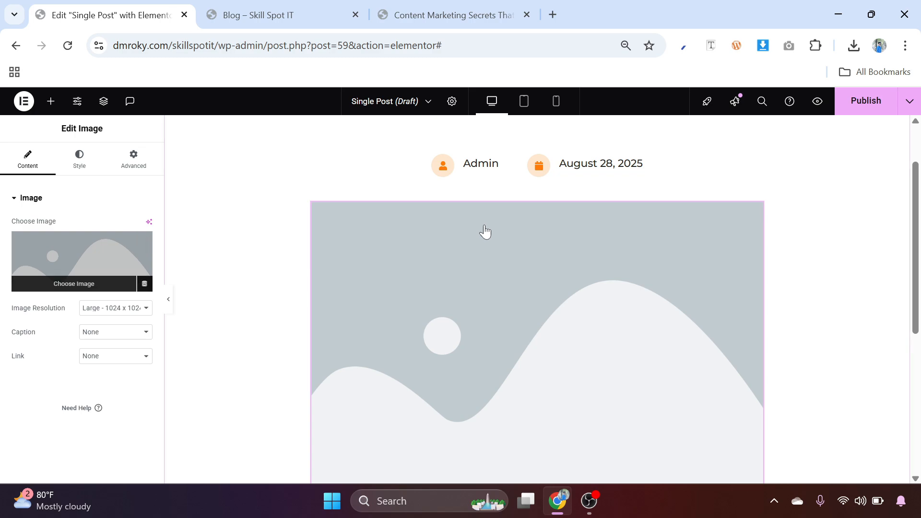
Set the Image widget's resolution to Full and make its source dynamic with the Featured Image tag
{"action": "left_click", "coordinate": [105, 312]}
{"action": "left_click", "coordinate": [92, 427]}
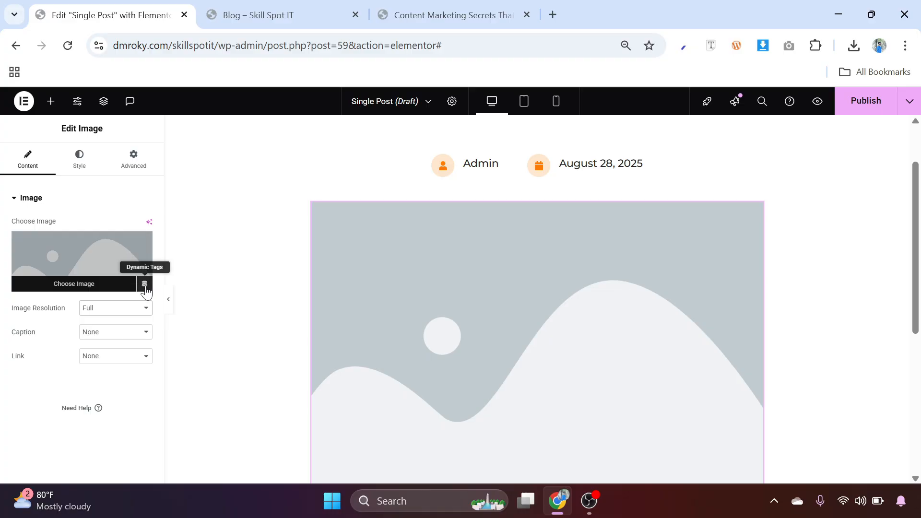
{"action": "left_click", "coordinate": [145, 285]}
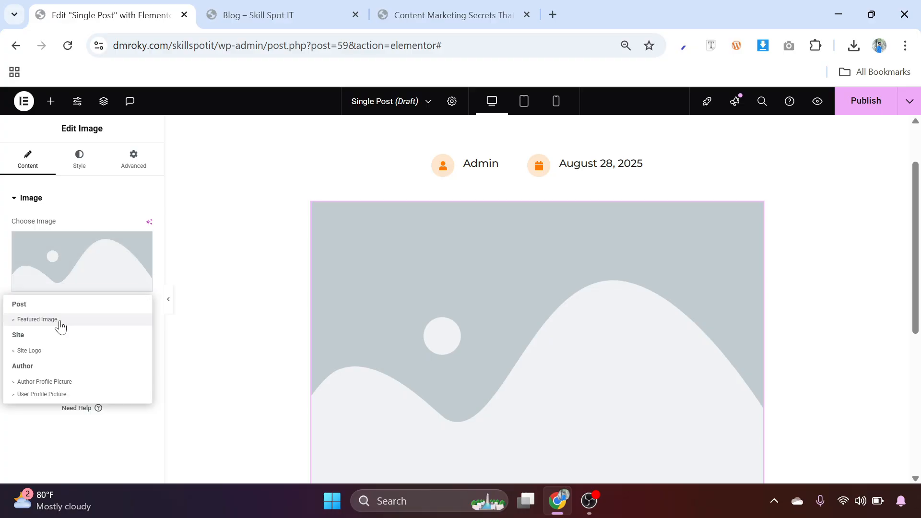
{"action": "left_click", "coordinate": [37, 320]}
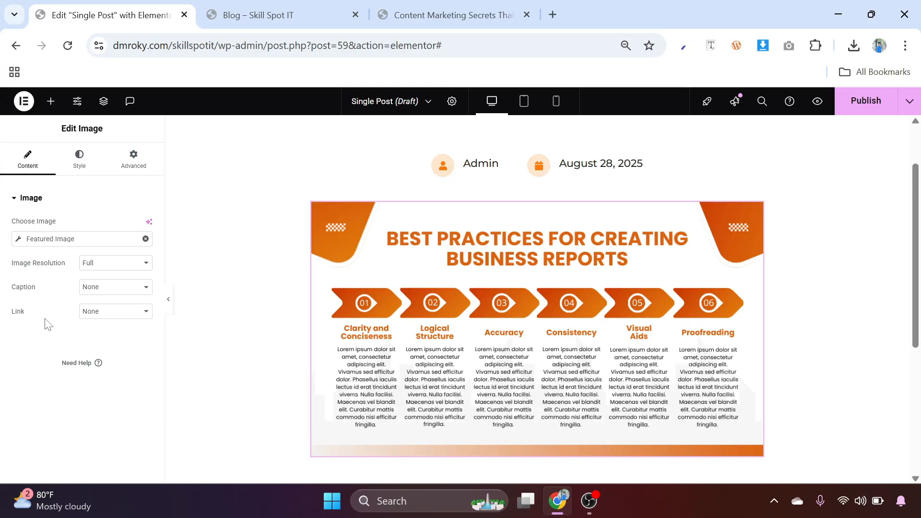
Give the featured image a 20 px border radius and a default box shadow, and check it in the full-width preview
{"action": "scroll", "coordinate": [319, 277], "scroll_direction": "down", "scroll_amount": 1}
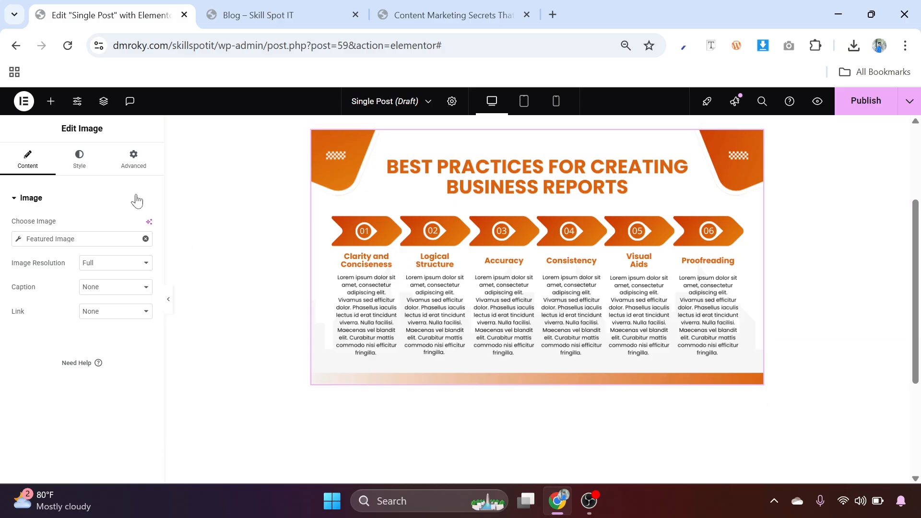
{"action": "left_click", "coordinate": [80, 168]}
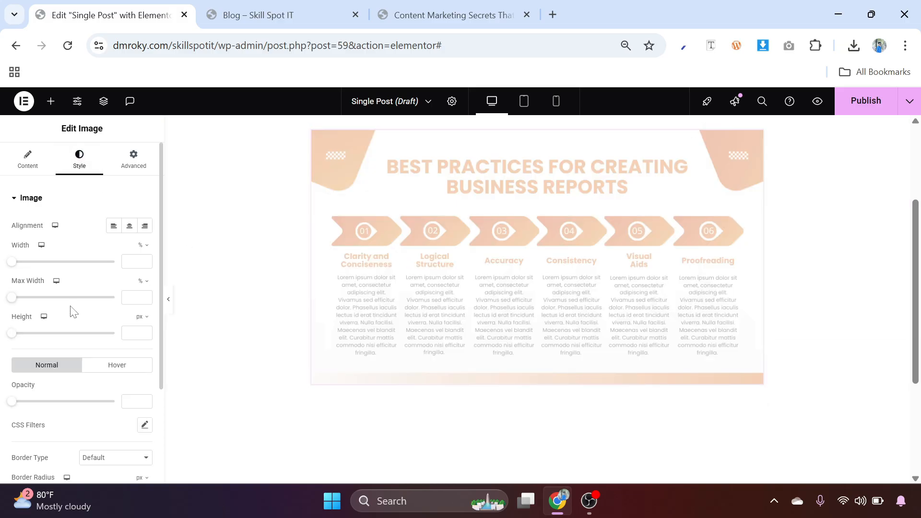
{"action": "scroll", "coordinate": [73, 311], "scroll_direction": "down", "scroll_amount": 3}
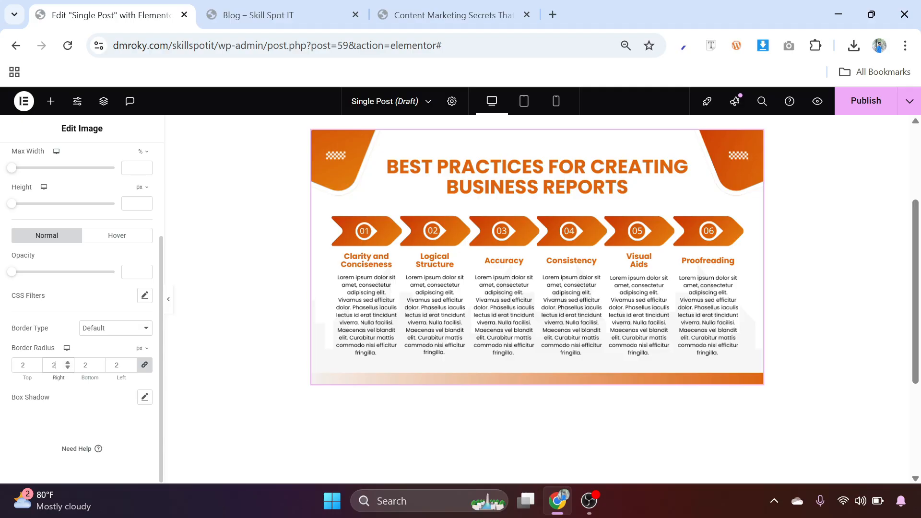
{"action": "type", "text": "0"}
{"action": "left_click", "coordinate": [144, 397]}
{"action": "left_click", "coordinate": [171, 309]}
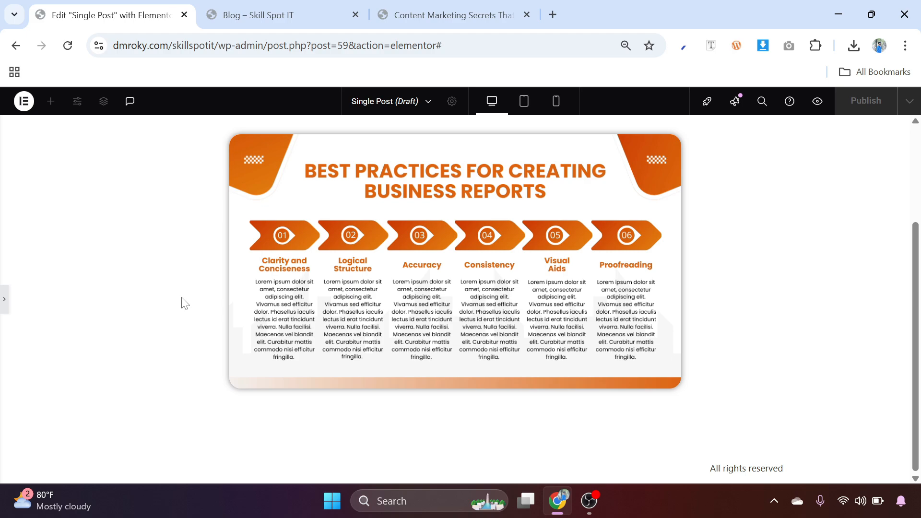
{"action": "scroll", "coordinate": [507, 269], "scroll_direction": "up", "scroll_amount": 3}
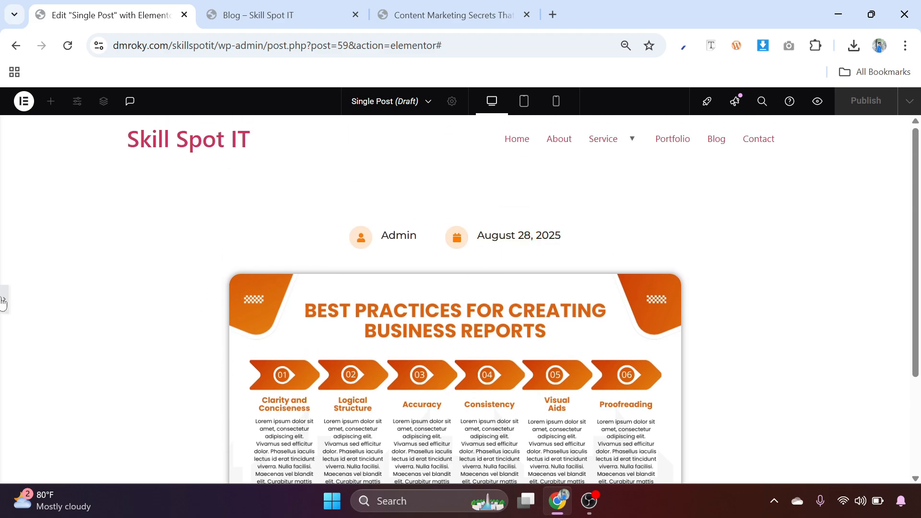
{"action": "left_click", "coordinate": [3, 302]}
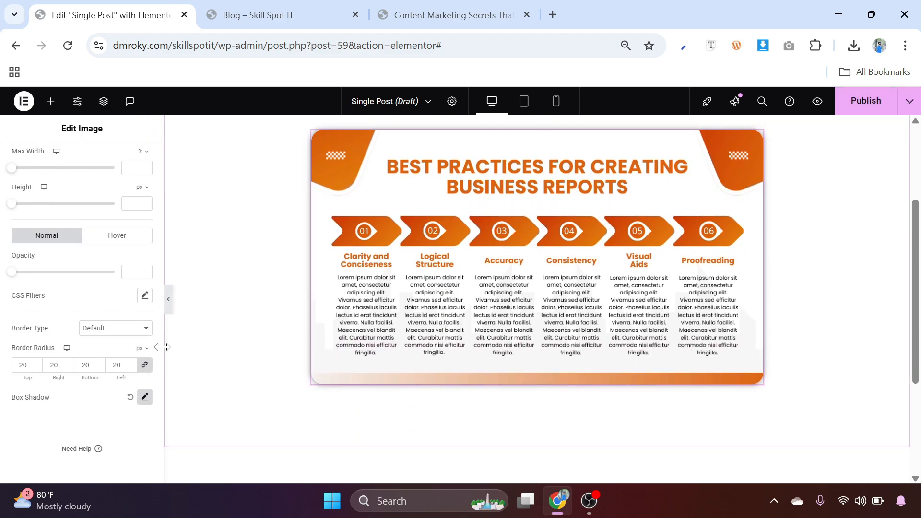
Set the featured image's box shadow color to rgba(0, 0, 0, 0.3) and preview the result without the editing panel
{"action": "left_click", "coordinate": [145, 397]}
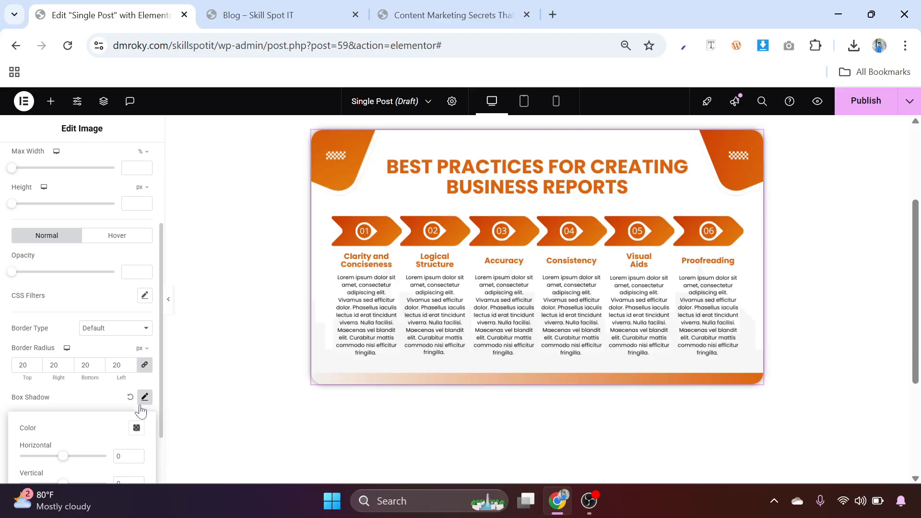
{"action": "left_click", "coordinate": [137, 428]}
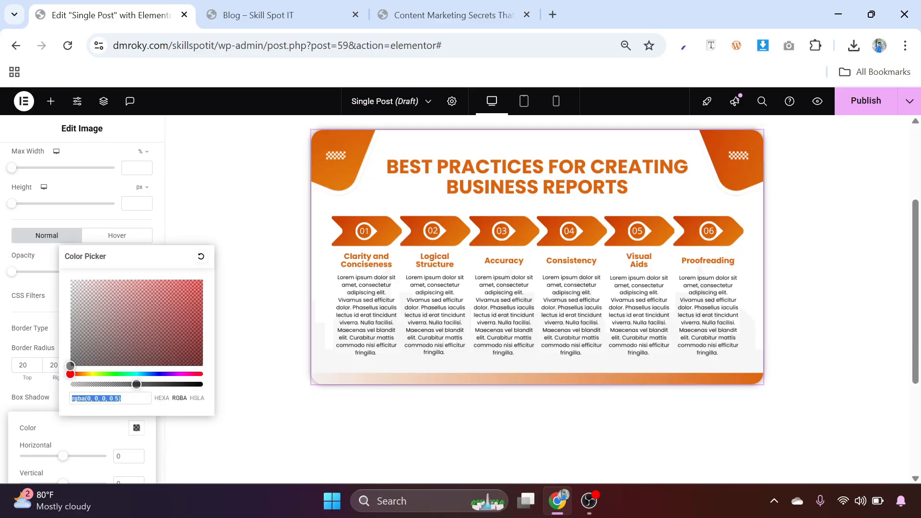
{"action": "left_click", "coordinate": [118, 398]}
{"action": "type", "text": ".3"}
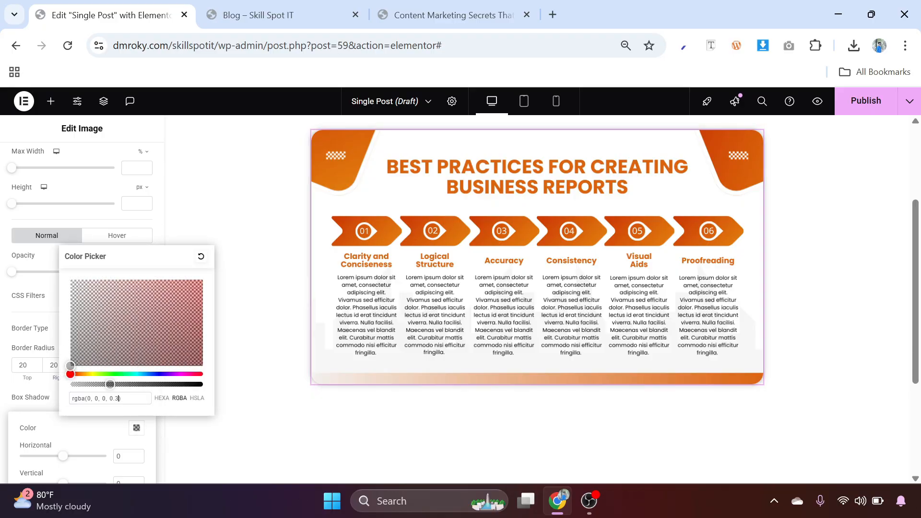
{"action": "left_click", "coordinate": [116, 432]}
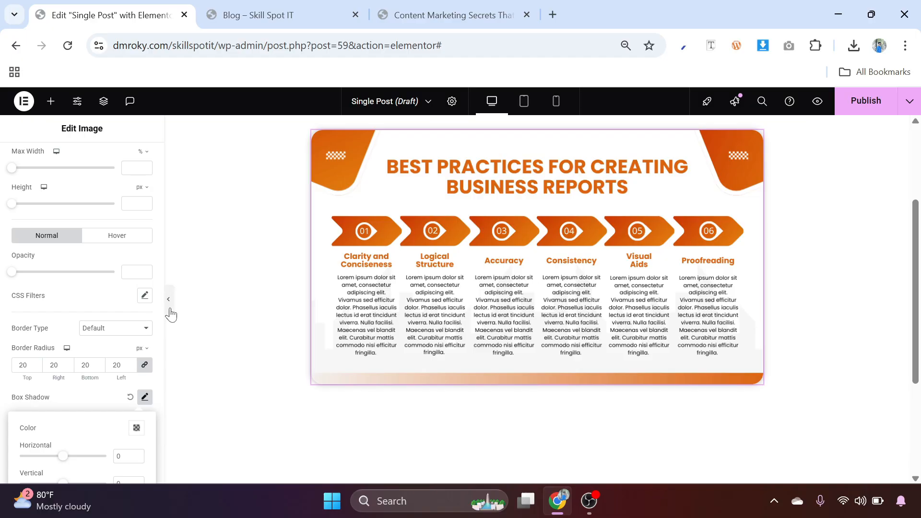
{"action": "left_click", "coordinate": [170, 307]}
{"action": "scroll", "coordinate": [545, 274], "scroll_direction": "up", "scroll_amount": 3}
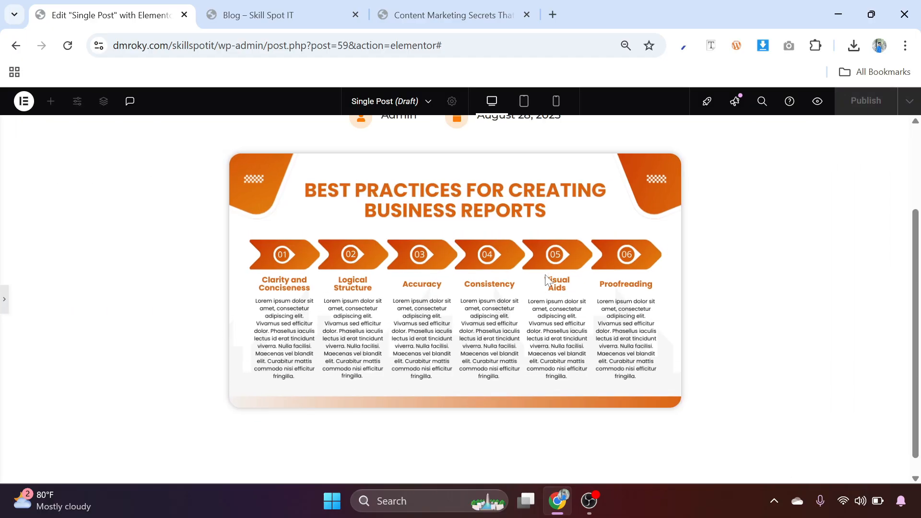
{"action": "scroll", "coordinate": [545, 275], "scroll_direction": "down", "scroll_amount": 3}
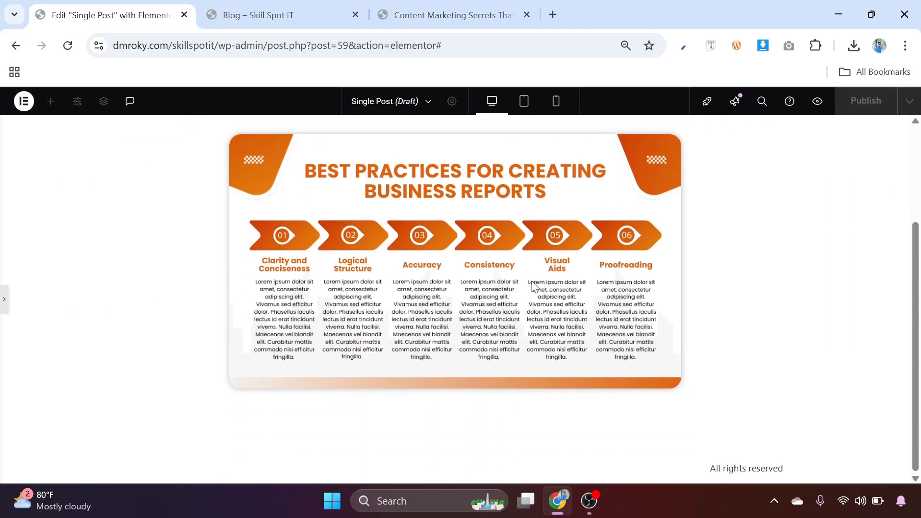
{"action": "left_click", "coordinate": [5, 303]}
Add a row-direction container below the featured image and set its boxed content width to 1150 px
{"action": "scroll", "coordinate": [561, 190], "scroll_direction": "down", "scroll_amount": 4}
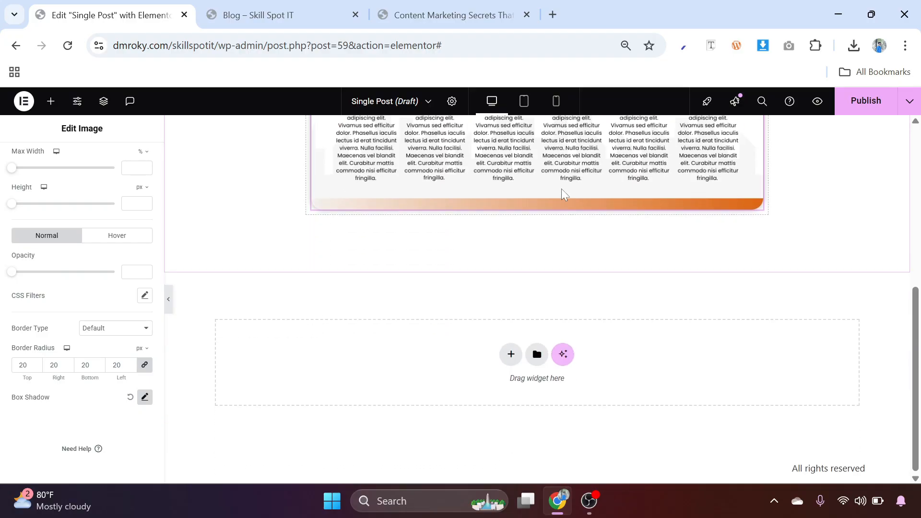
{"action": "left_click", "coordinate": [510, 355]}
{"action": "left_click", "coordinate": [492, 379]}
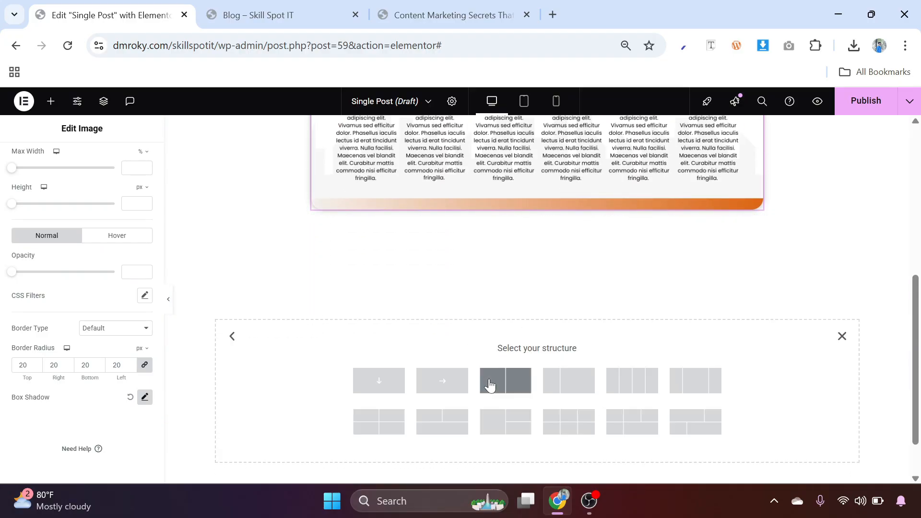
{"action": "left_click", "coordinate": [433, 382]}
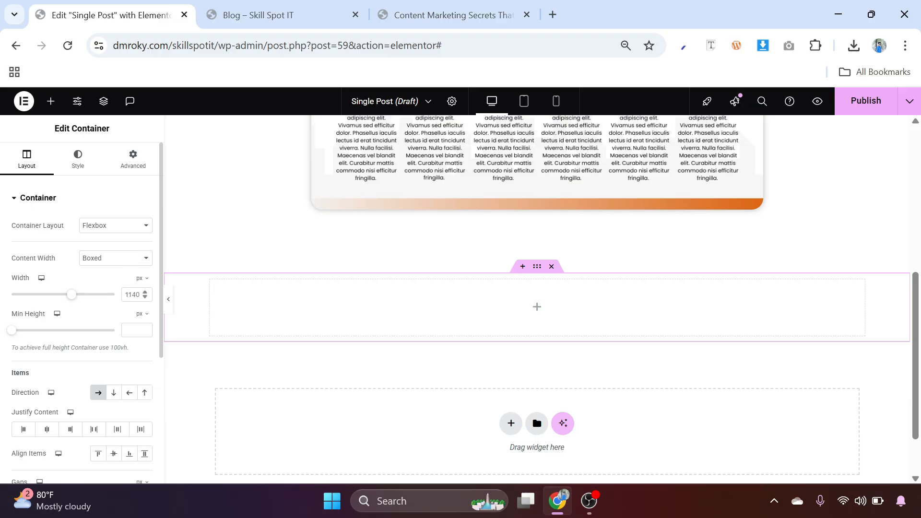
{"action": "left_click", "coordinate": [132, 294]}
{"action": "type", "text": "1150"}
Nest a Container element inside the new row container and set its width to 20%
{"action": "left_click", "coordinate": [537, 307]}
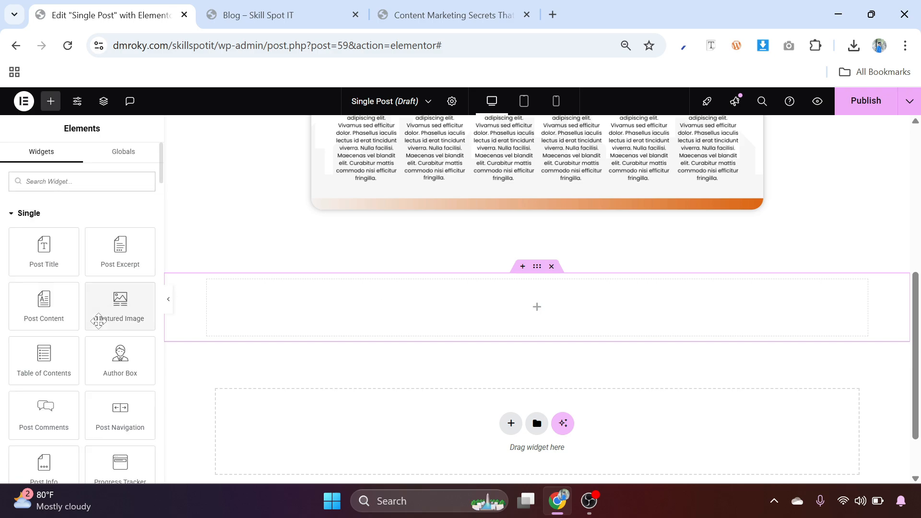
{"action": "scroll", "coordinate": [93, 329], "scroll_direction": "down", "scroll_amount": 6}
{"action": "scroll", "coordinate": [93, 325], "scroll_direction": "up", "scroll_amount": 2}
{"action": "left_click_drag", "start_coordinate": [55, 345], "coordinate": [289, 307]}
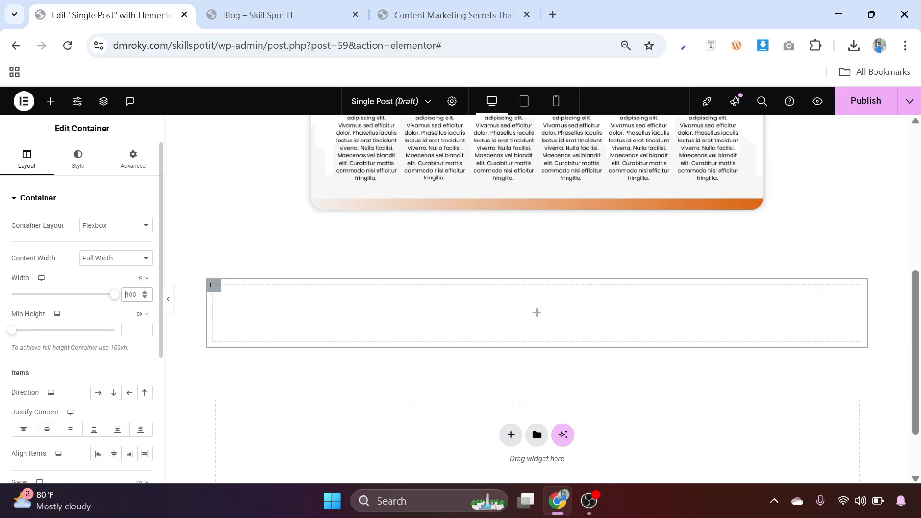
{"action": "double_click", "coordinate": [127, 294]}
{"action": "type", "text": "20"}
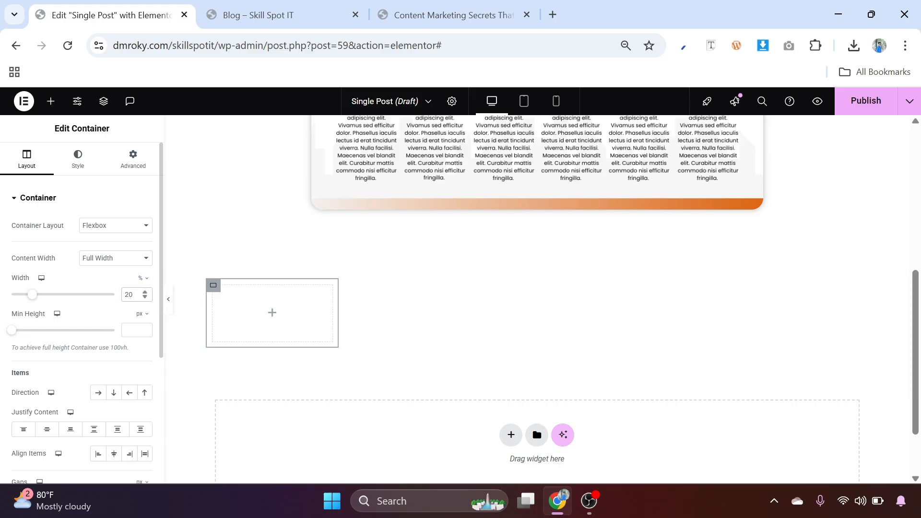
Duplicate the nested container and set the copy's width to 75%
{"action": "right_click", "coordinate": [213, 285]}
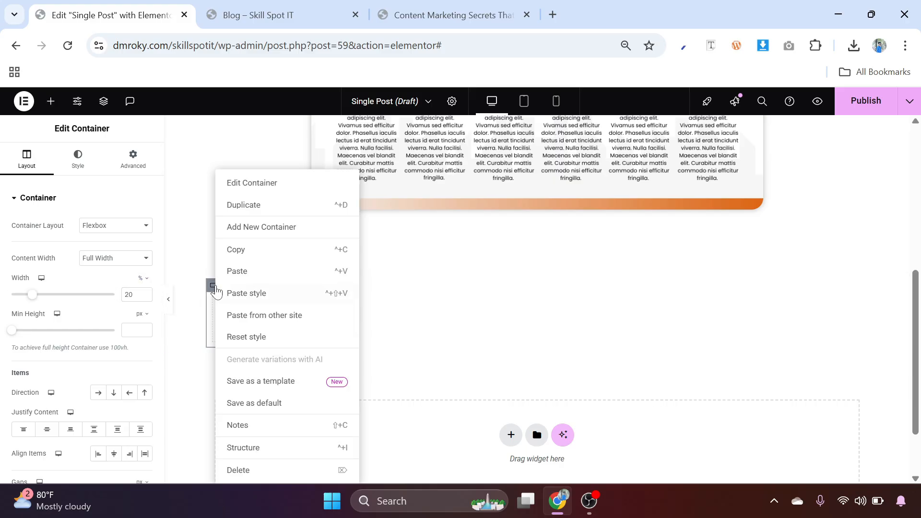
{"action": "left_click", "coordinate": [254, 206]}
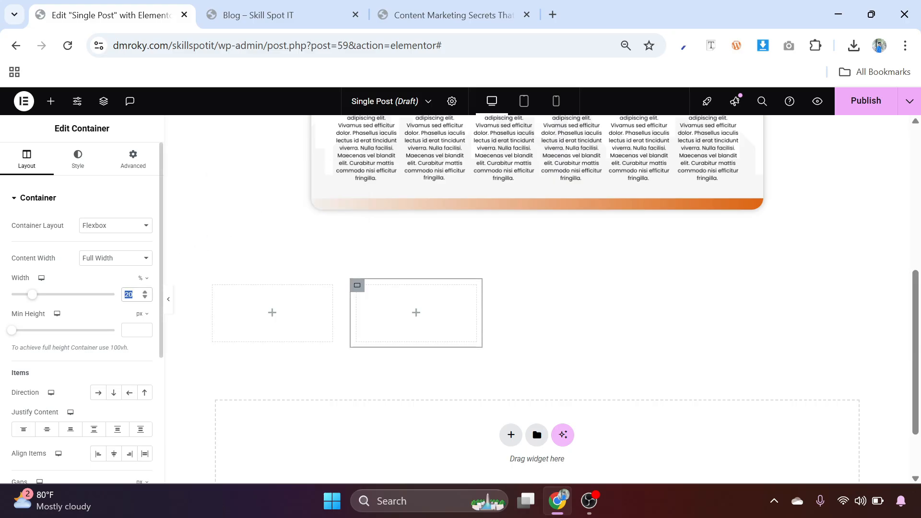
{"action": "type", "text": "75"}
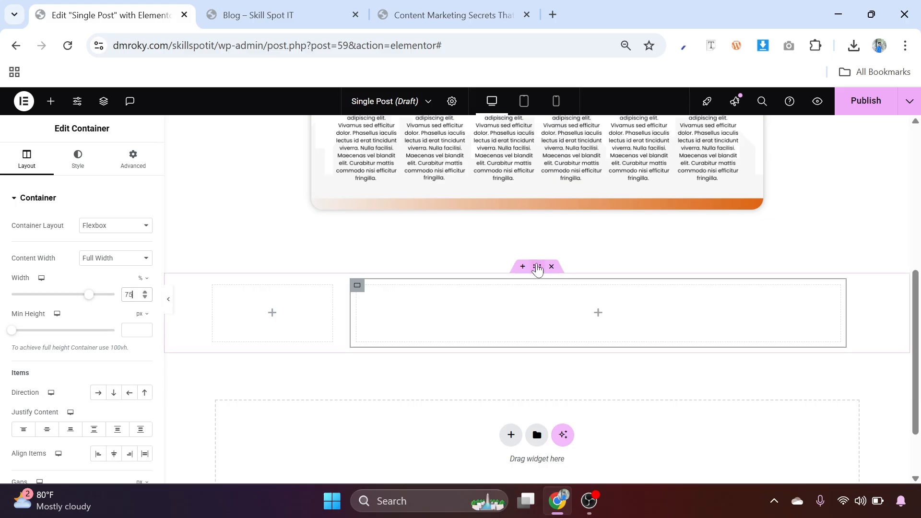
Justify the row container's content with space between, and set its second inner container to 65% width and the first to 30%
{"action": "left_click", "coordinate": [537, 270]}
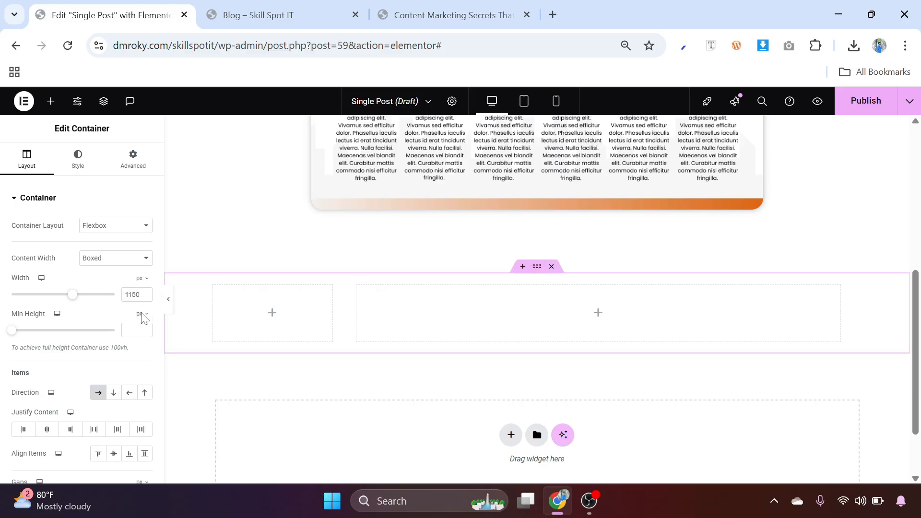
{"action": "left_click", "coordinate": [93, 430]}
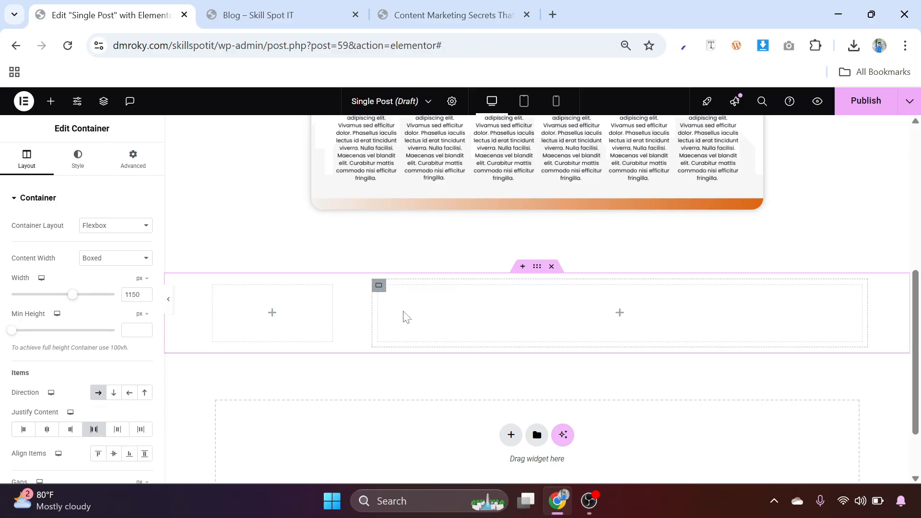
{"action": "left_click", "coordinate": [378, 285]}
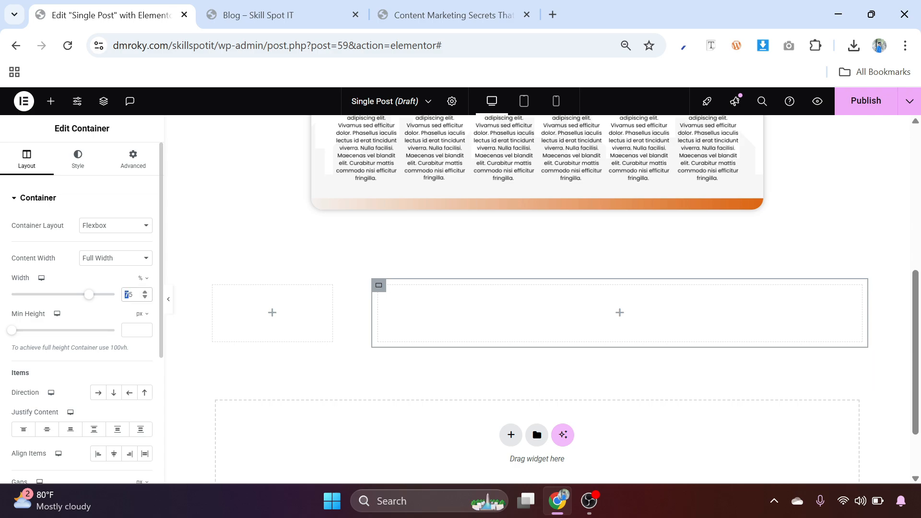
{"action": "type", "text": "6"}
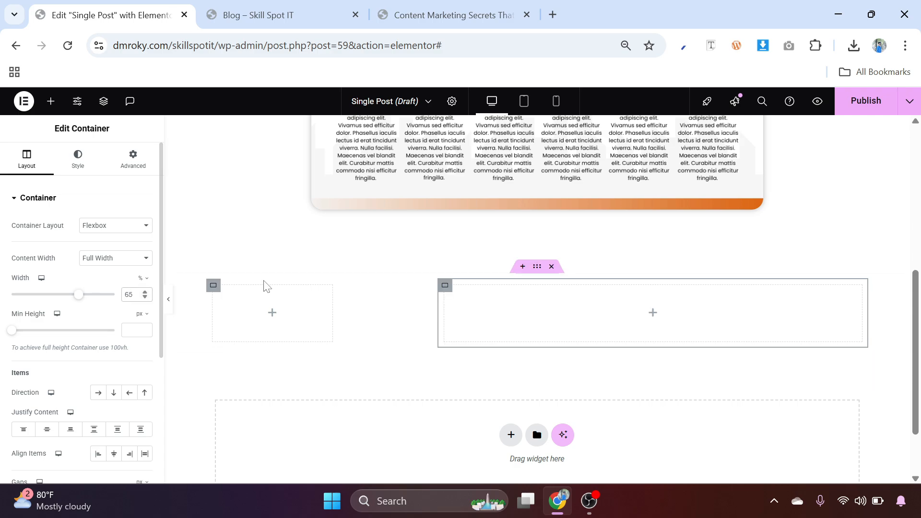
{"action": "left_click", "coordinate": [213, 287]}
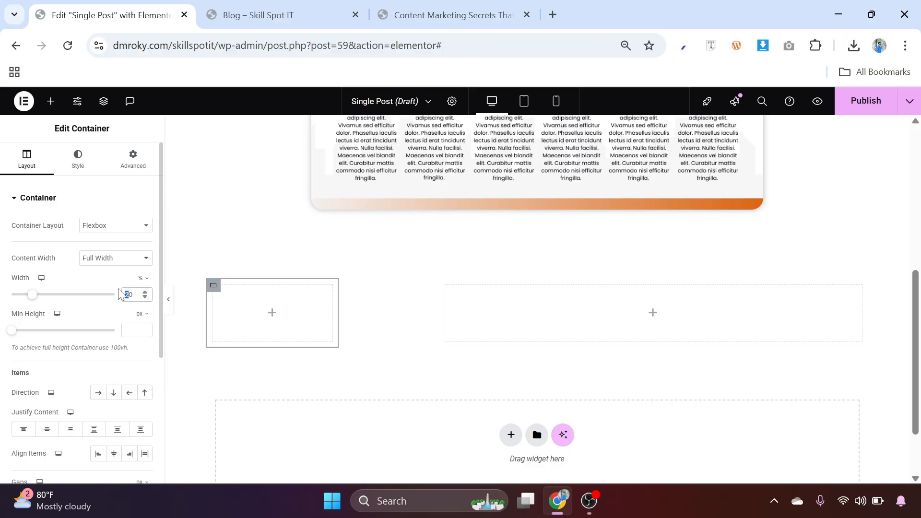
{"action": "type", "text": "3"}
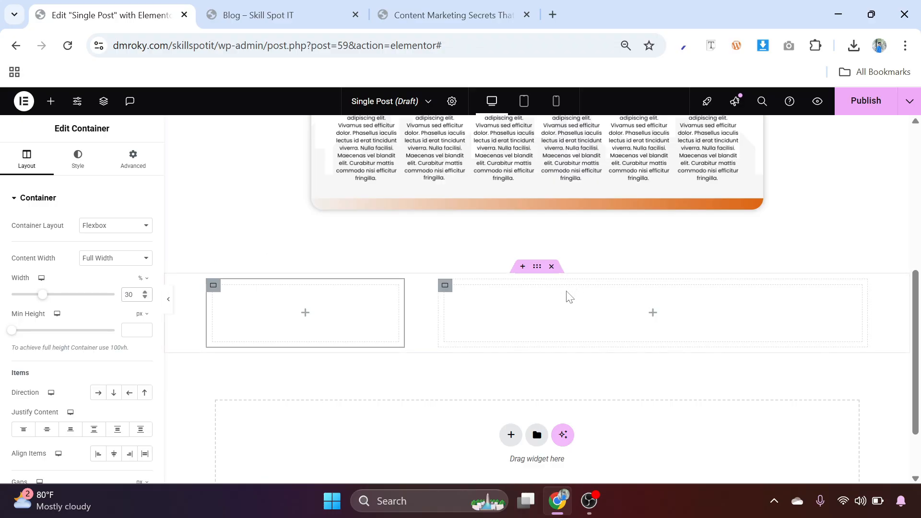
Add a Post Content widget to the wider 65% container and look through the inserted text
{"action": "scroll", "coordinate": [567, 294], "scroll_direction": "down", "scroll_amount": 2}
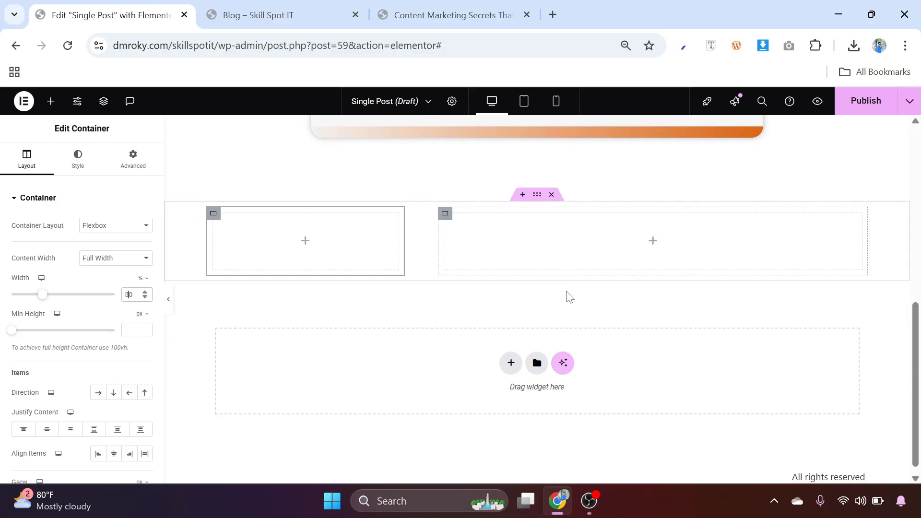
{"action": "left_click", "coordinate": [653, 242]}
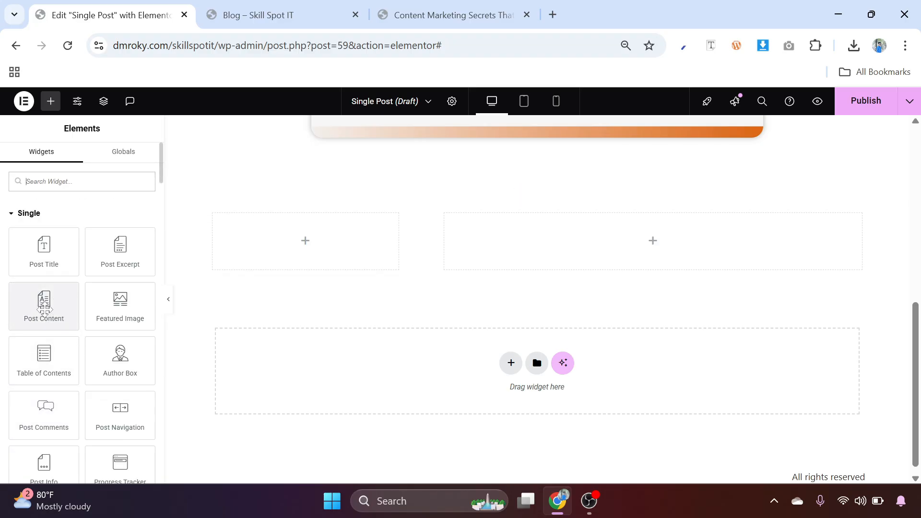
{"action": "left_click_drag", "start_coordinate": [44, 308], "coordinate": [609, 238]}
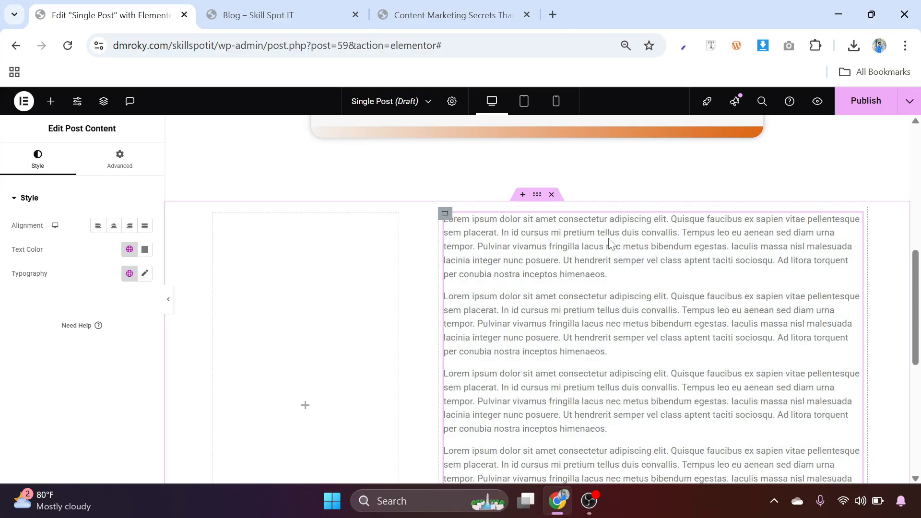
{"action": "scroll", "coordinate": [607, 284], "scroll_direction": "down", "scroll_amount": 3}
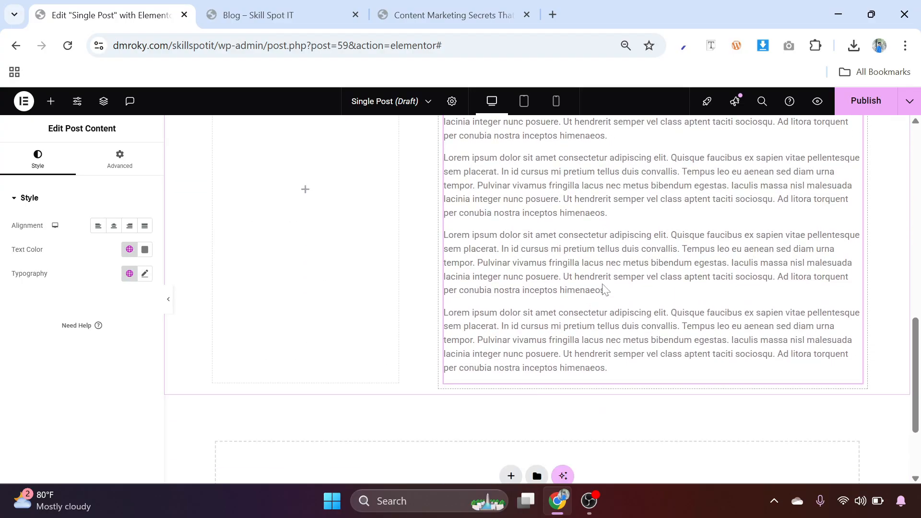
{"action": "scroll", "coordinate": [603, 288], "scroll_direction": "up", "scroll_amount": 3}
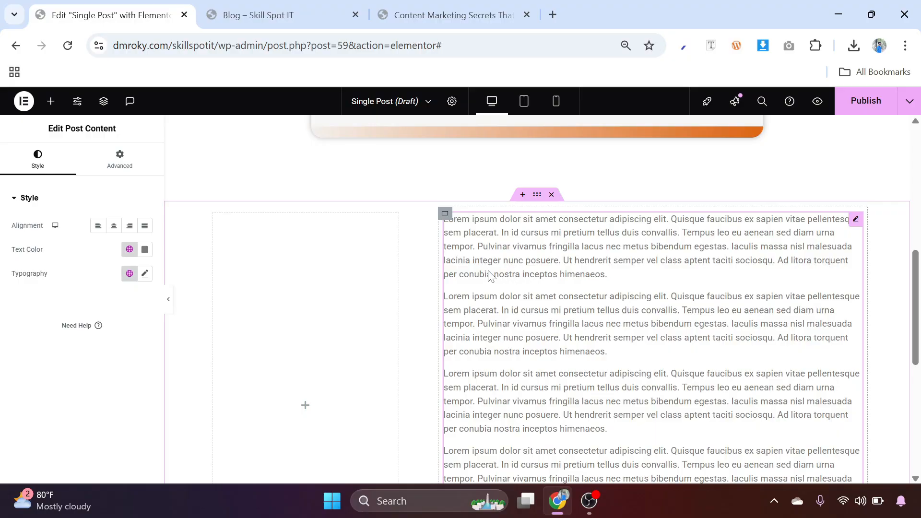
Set the Post Content typography to the Montserrat font family at 16 px
{"action": "left_click", "coordinate": [144, 273]}
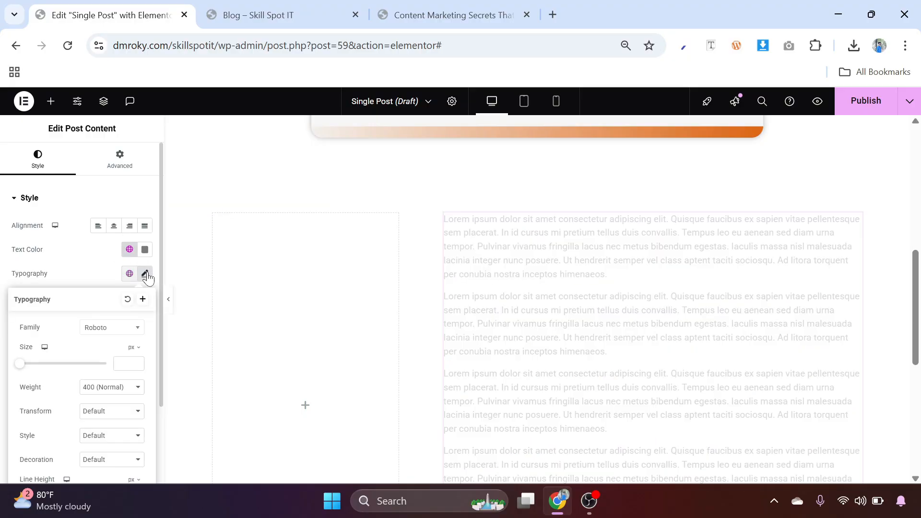
{"action": "left_click", "coordinate": [113, 328]}
{"action": "type", "text": "mont"}
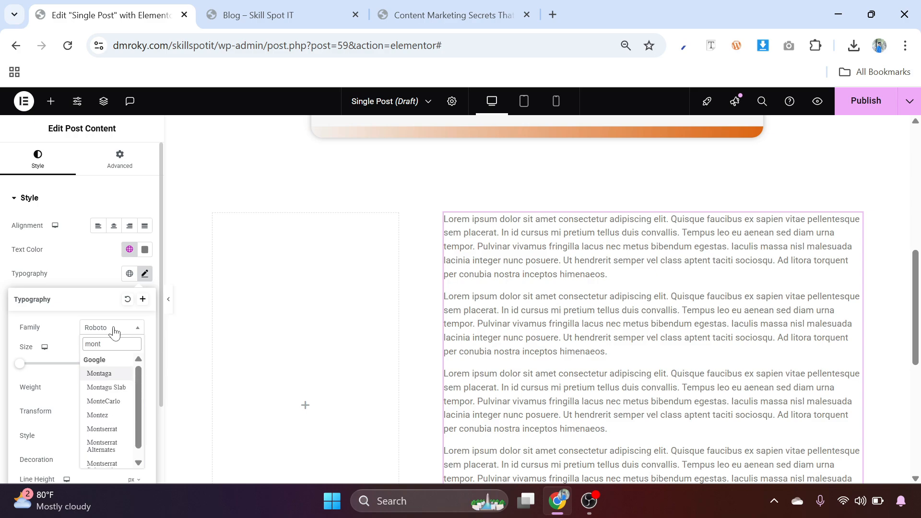
{"action": "left_click", "coordinate": [107, 429]}
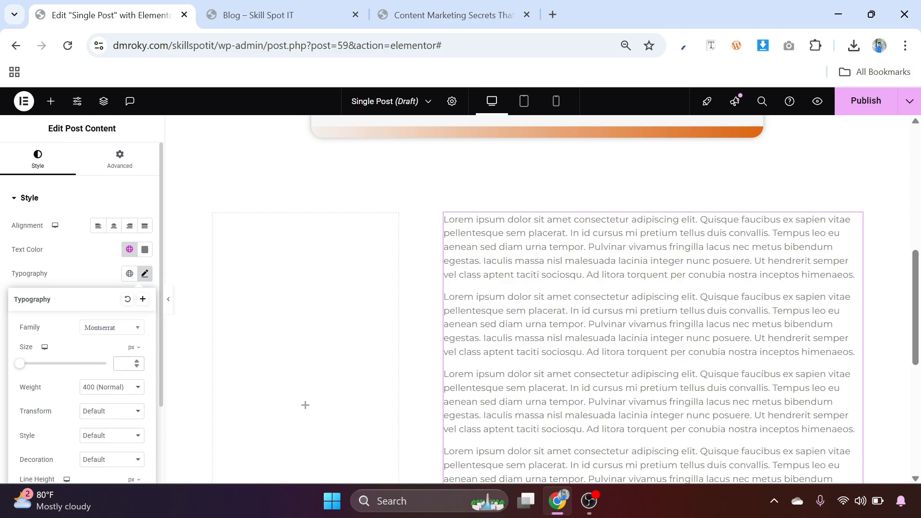
{"action": "type", "text": "16"}
{"action": "left_click", "coordinate": [75, 268]}
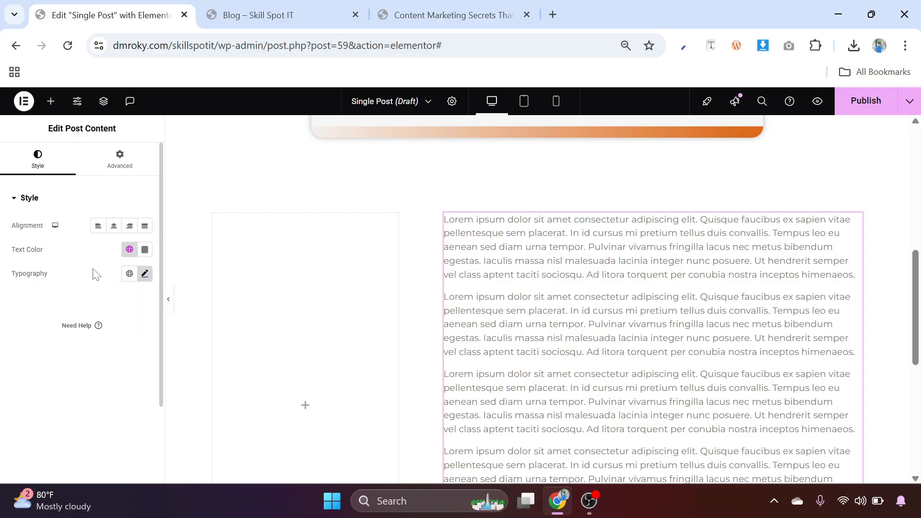
Nest a Container element inside the empty 30% container beside the post content
{"action": "scroll", "coordinate": [465, 301], "scroll_direction": "up", "scroll_amount": 2}
{"action": "scroll", "coordinate": [464, 301], "scroll_direction": "down", "scroll_amount": 5}
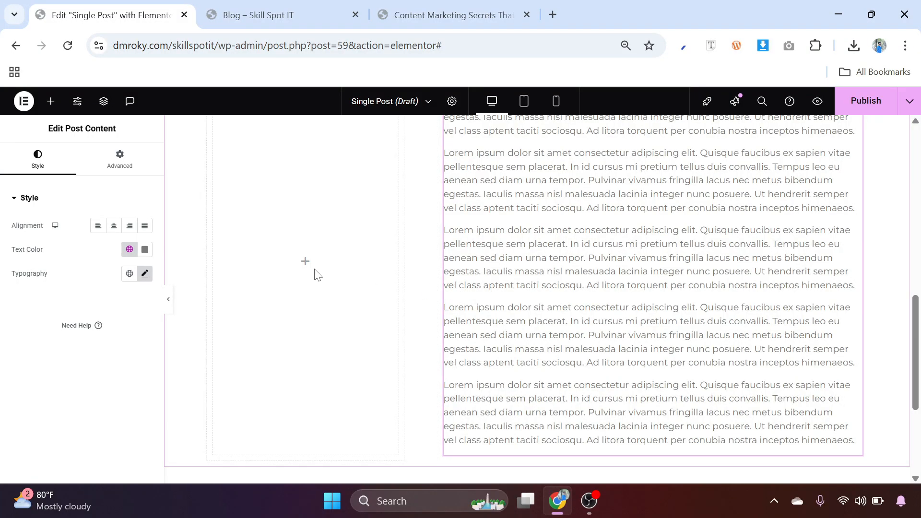
{"action": "scroll", "coordinate": [304, 265], "scroll_direction": "up", "scroll_amount": 3}
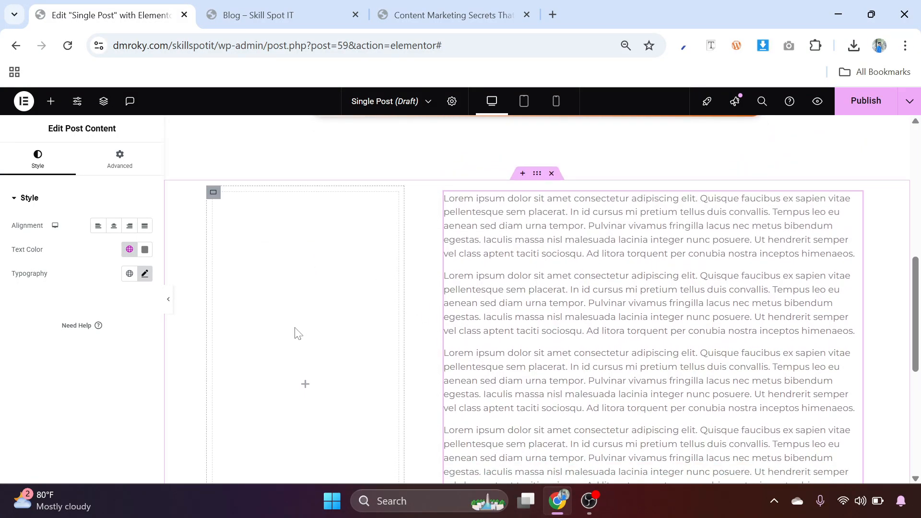
{"action": "scroll", "coordinate": [295, 331], "scroll_direction": "down", "scroll_amount": 1}
{"action": "left_click", "coordinate": [305, 335]}
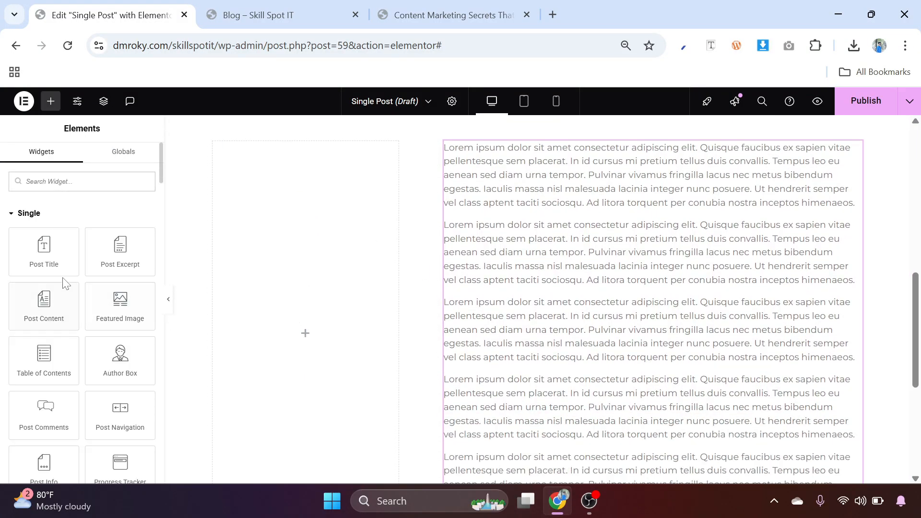
{"action": "scroll", "coordinate": [60, 284], "scroll_direction": "down", "scroll_amount": 5}
{"action": "left_click_drag", "start_coordinate": [44, 340], "coordinate": [290, 344]}
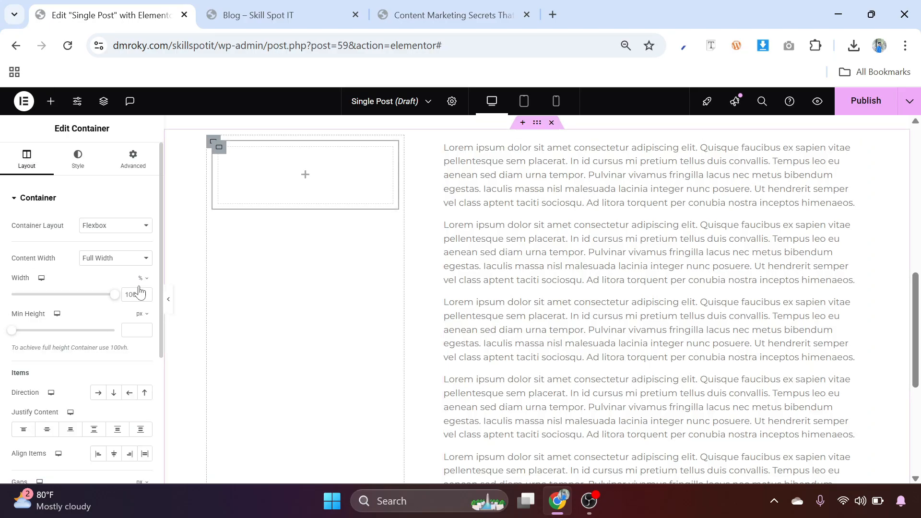
Set the new nested container's border radius to 20 px on all corners
{"action": "left_click", "coordinate": [70, 165]}
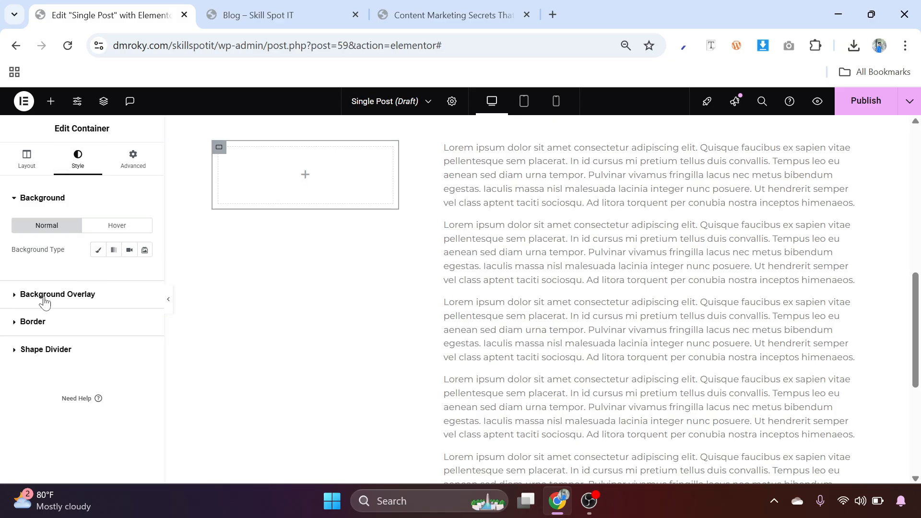
{"action": "left_click", "coordinate": [33, 322]}
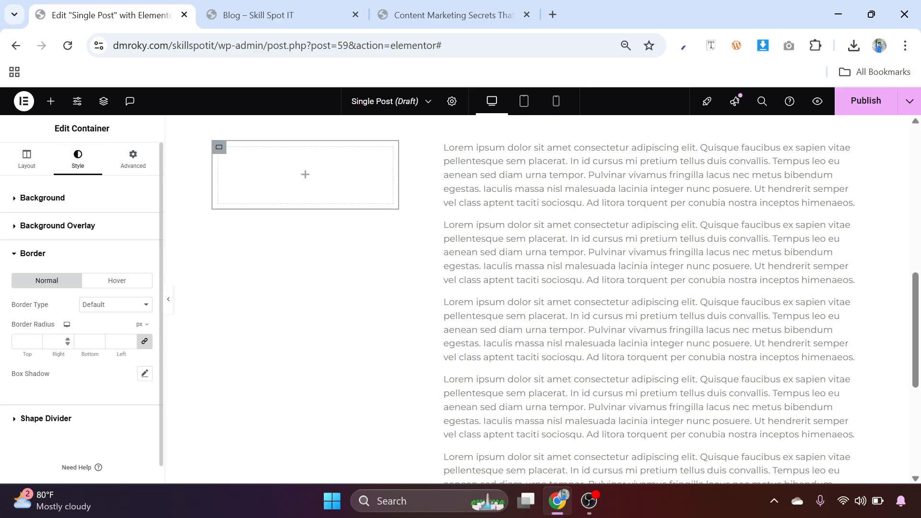
{"action": "type", "text": "20"}
Give the nested container a box shadow with the colour rgba(0, 0, 0, 0.1)
{"action": "scroll", "coordinate": [88, 372], "scroll_direction": "down", "scroll_amount": 1}
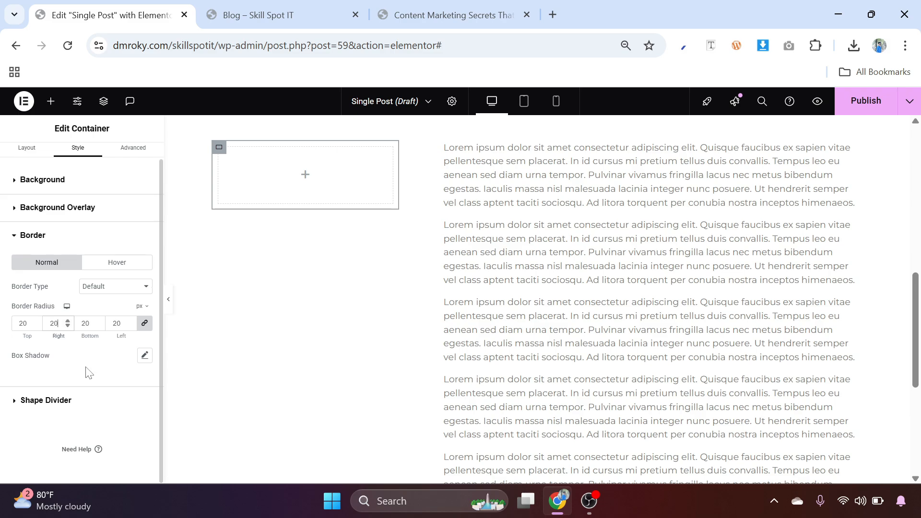
{"action": "left_click", "coordinate": [142, 356]}
{"action": "left_click", "coordinate": [136, 386]}
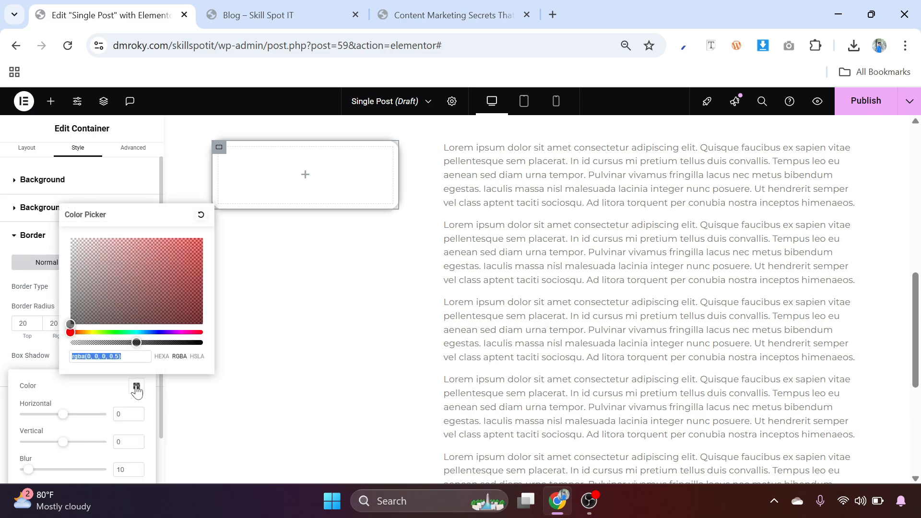
{"action": "left_click", "coordinate": [119, 357]}
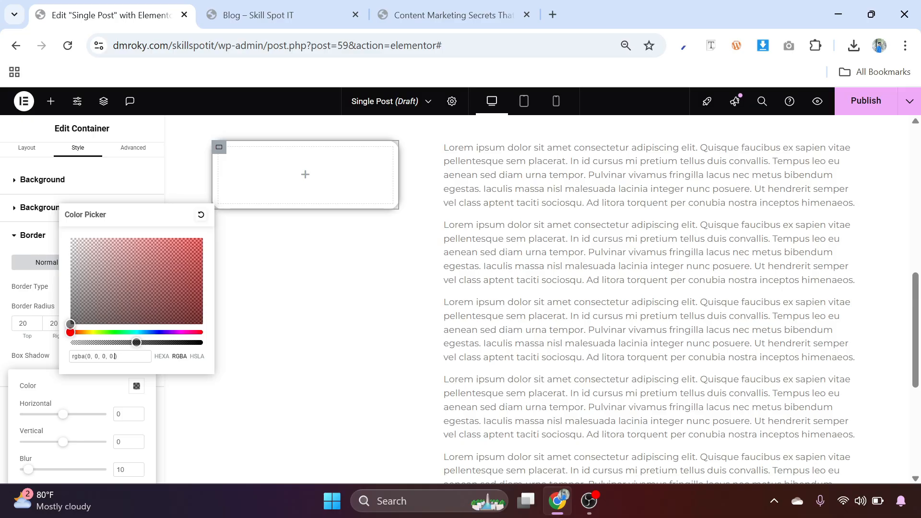
{"action": "type", "text": "1"}
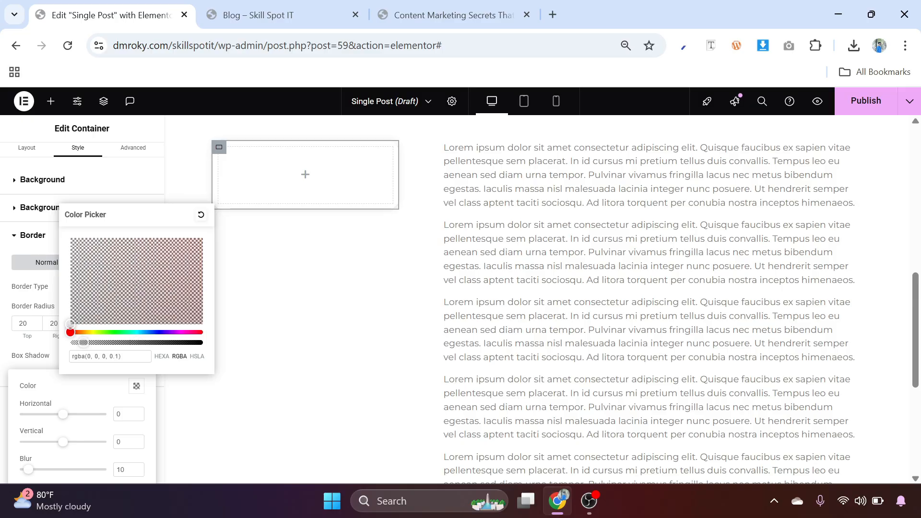
{"action": "left_click", "coordinate": [109, 386]}
Set the nested container's padding to 20 px on all sides and preview the card with the editing panel hidden
{"action": "scroll", "coordinate": [134, 182], "scroll_direction": "up", "scroll_amount": 1}
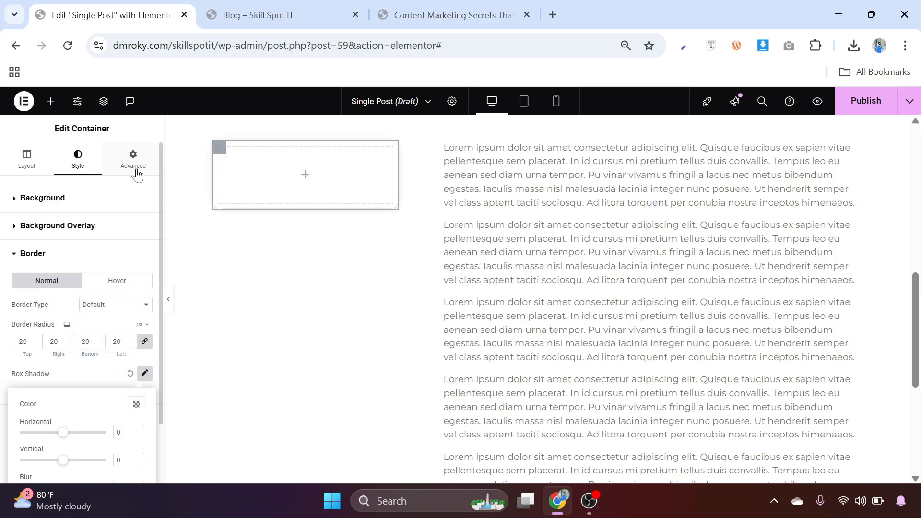
{"action": "left_click", "coordinate": [135, 160]}
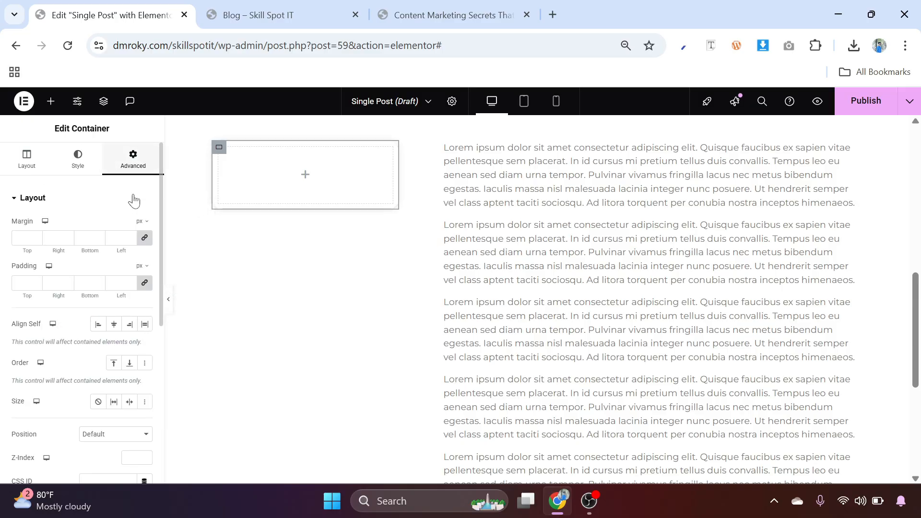
{"action": "left_click", "coordinate": [117, 283]}
{"action": "type", "text": "20"}
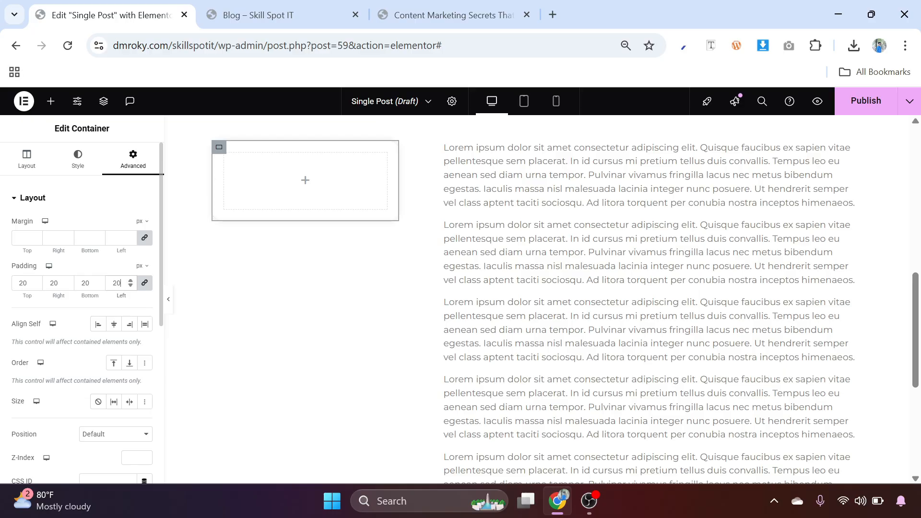
{"action": "left_click", "coordinate": [112, 198]}
{"action": "left_click", "coordinate": [170, 299]}
{"action": "left_click", "coordinate": [170, 300]}
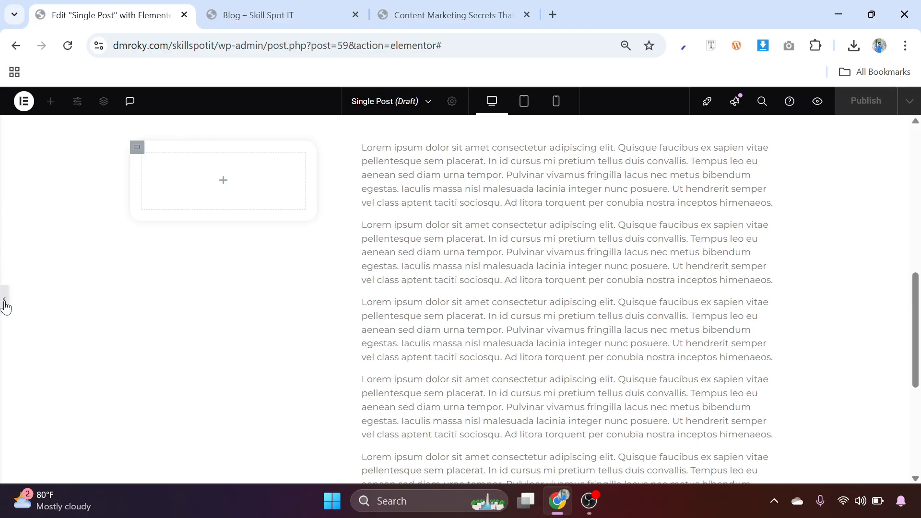
{"action": "left_click", "coordinate": [6, 303]}
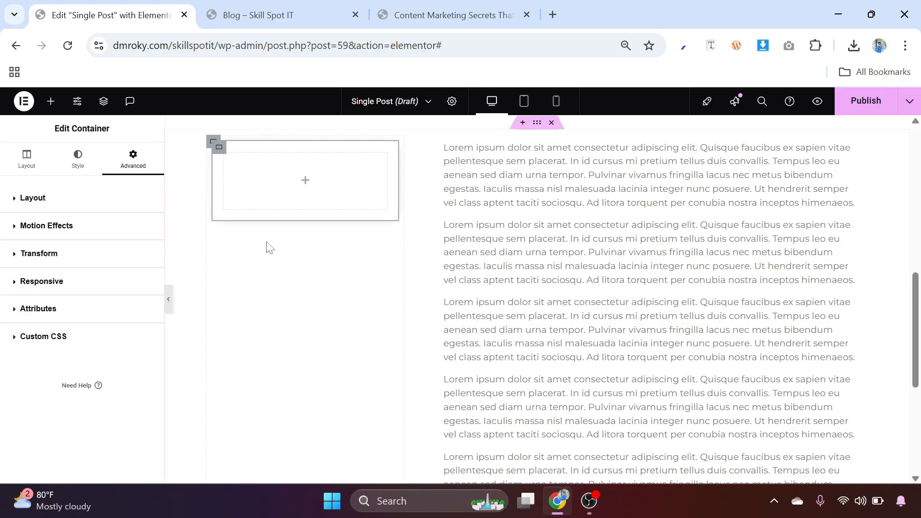
Try an Author Box widget inside the card container, look through its content options and delete it
{"action": "left_click", "coordinate": [306, 186]}
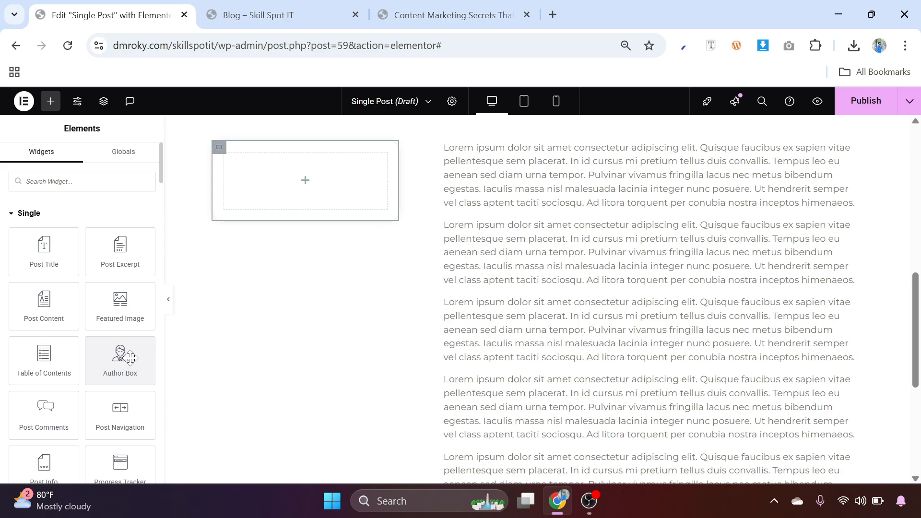
{"action": "scroll", "coordinate": [95, 331], "scroll_direction": "down", "scroll_amount": 2}
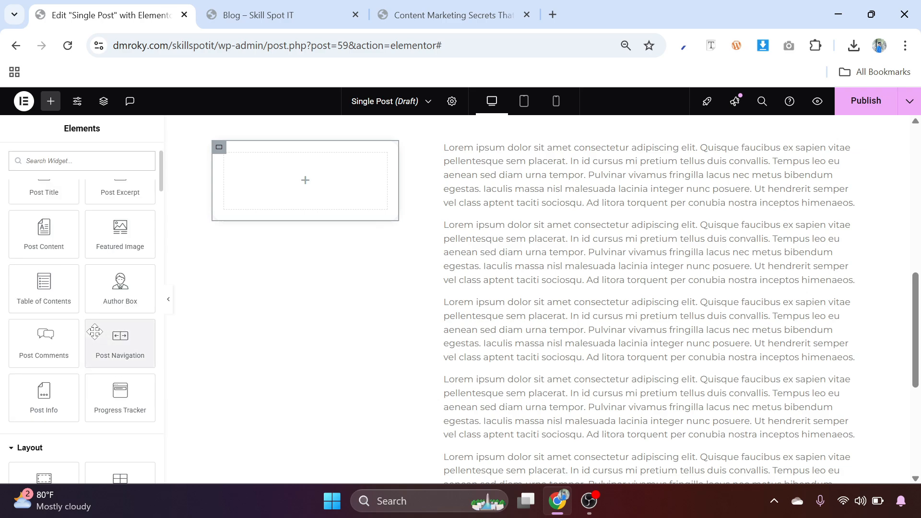
{"action": "scroll", "coordinate": [95, 331], "scroll_direction": "down", "scroll_amount": 2}
{"action": "scroll", "coordinate": [97, 333], "scroll_direction": "up", "scroll_amount": 4}
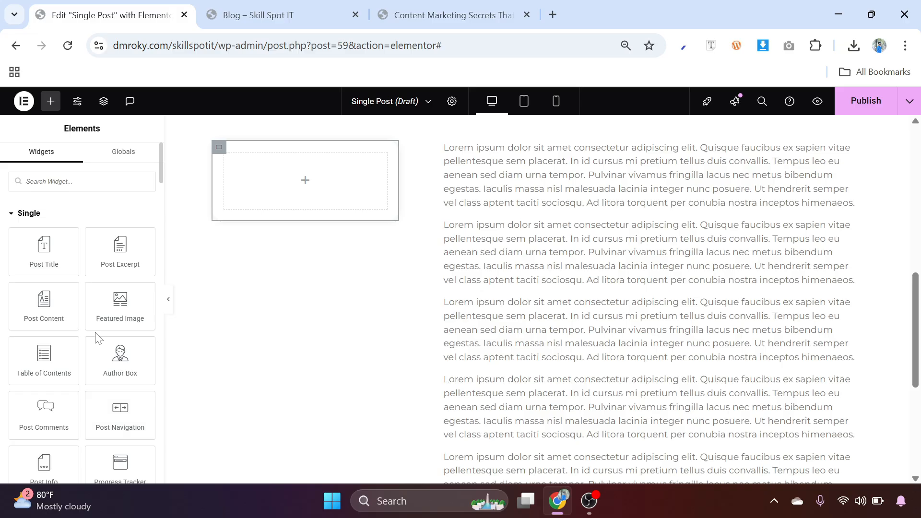
{"action": "left_click_drag", "start_coordinate": [120, 357], "coordinate": [314, 183]}
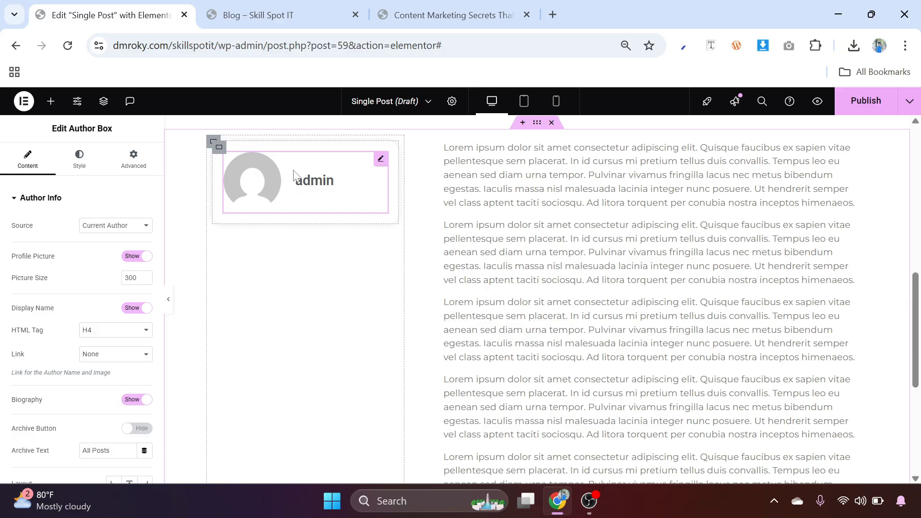
{"action": "scroll", "coordinate": [71, 271], "scroll_direction": "down", "scroll_amount": 3}
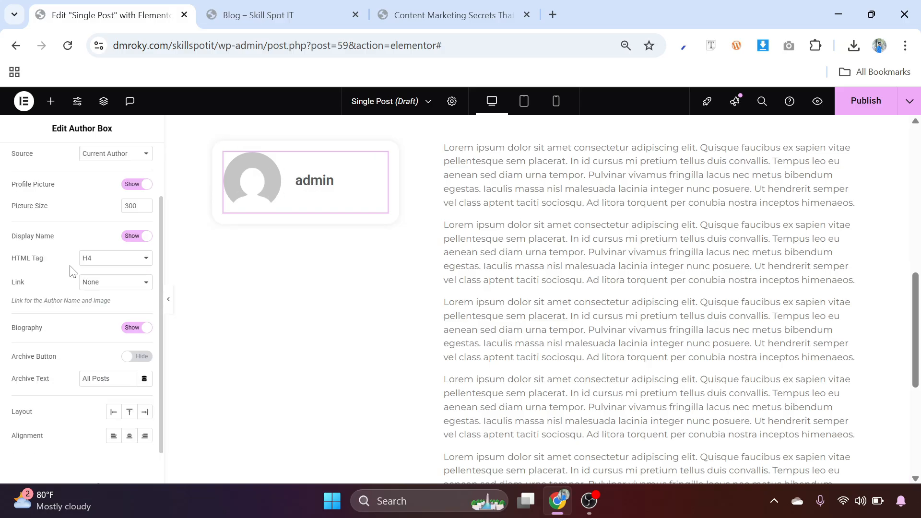
{"action": "scroll", "coordinate": [72, 271], "scroll_direction": "down", "scroll_amount": 1}
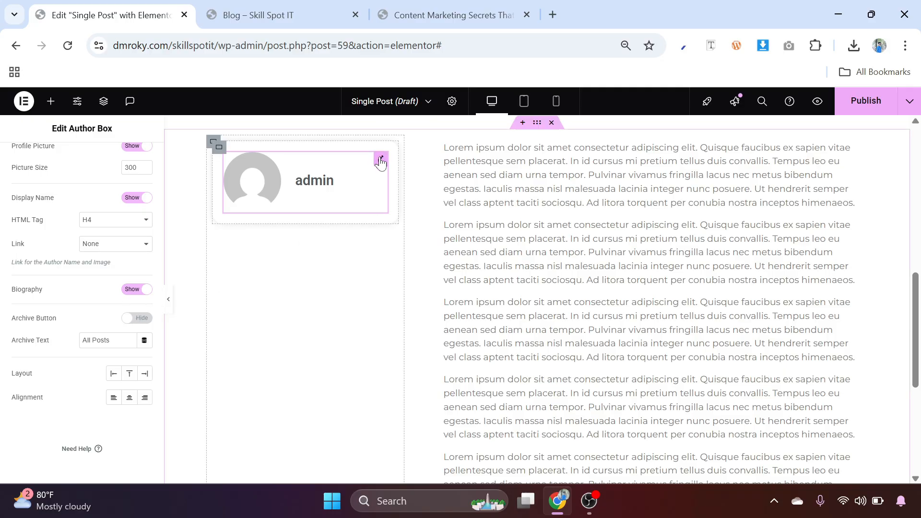
{"action": "right_click", "coordinate": [380, 163]}
{"action": "left_click", "coordinate": [404, 412]}
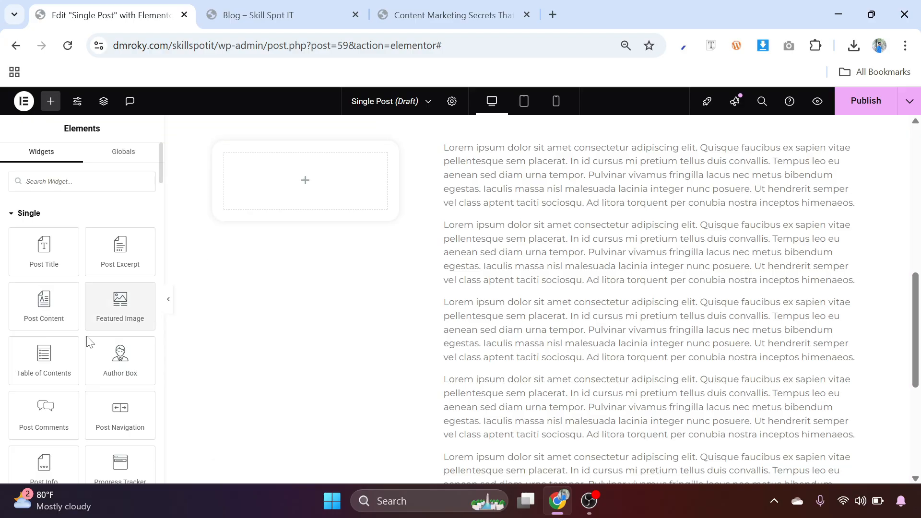
Add an Image widget to the card container and set its image resolution to Full
{"action": "scroll", "coordinate": [87, 343], "scroll_direction": "down", "scroll_amount": 5}
{"action": "left_click_drag", "start_coordinate": [120, 434], "coordinate": [303, 188]}
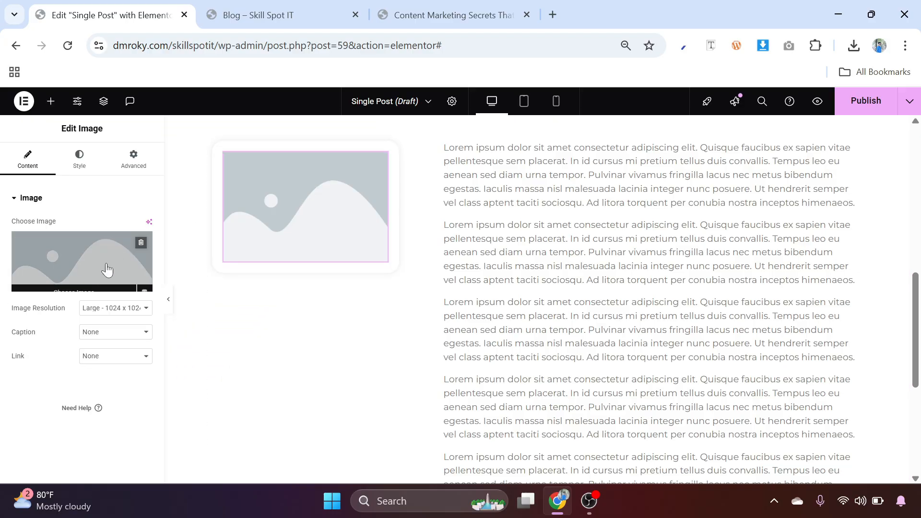
{"action": "left_click", "coordinate": [108, 308]}
{"action": "left_click", "coordinate": [104, 427]}
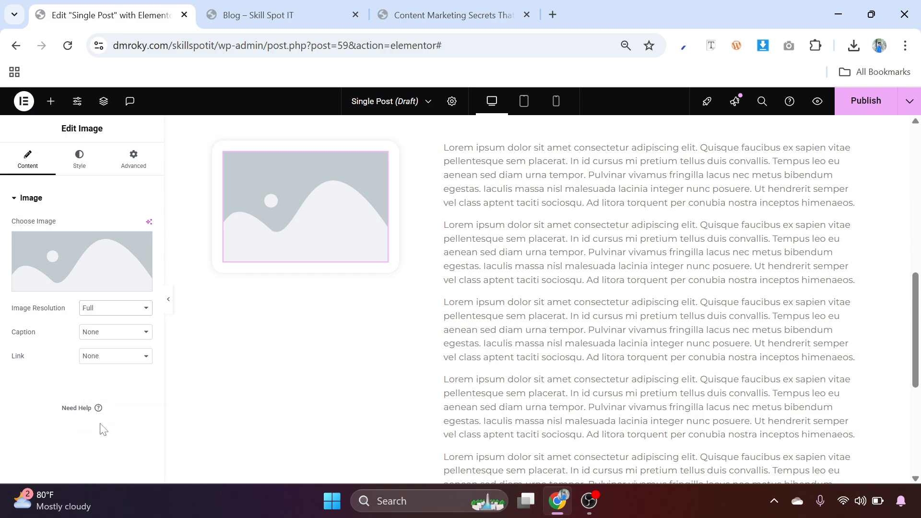
Upload Testimonials-Client2.jpg from the Agency Skill Spot folder and use it as the Image widget's picture
{"action": "left_click", "coordinate": [125, 246]}
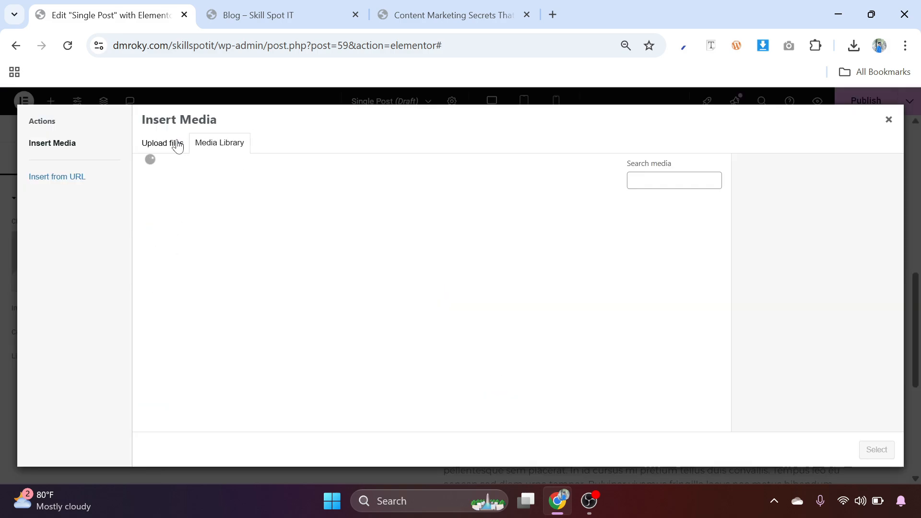
{"action": "left_click", "coordinate": [522, 301]}
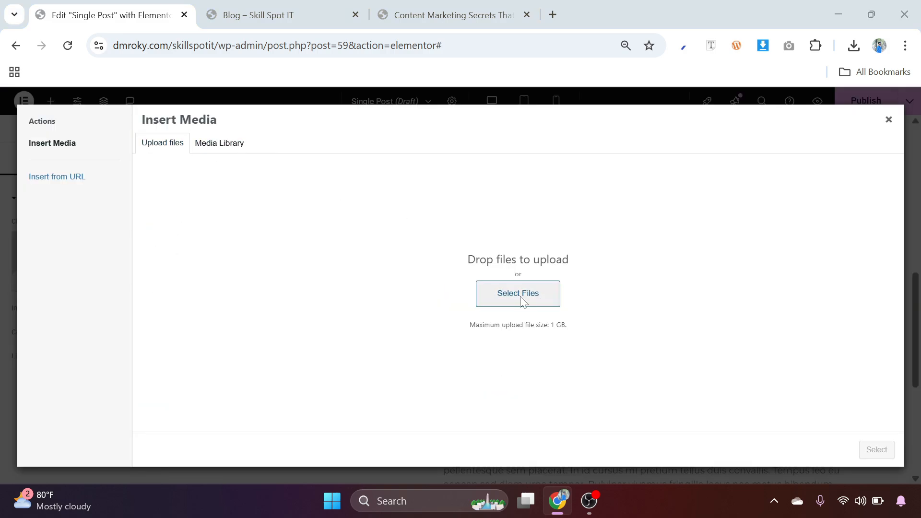
{"action": "scroll", "coordinate": [238, 194], "scroll_direction": "down", "scroll_amount": 2}
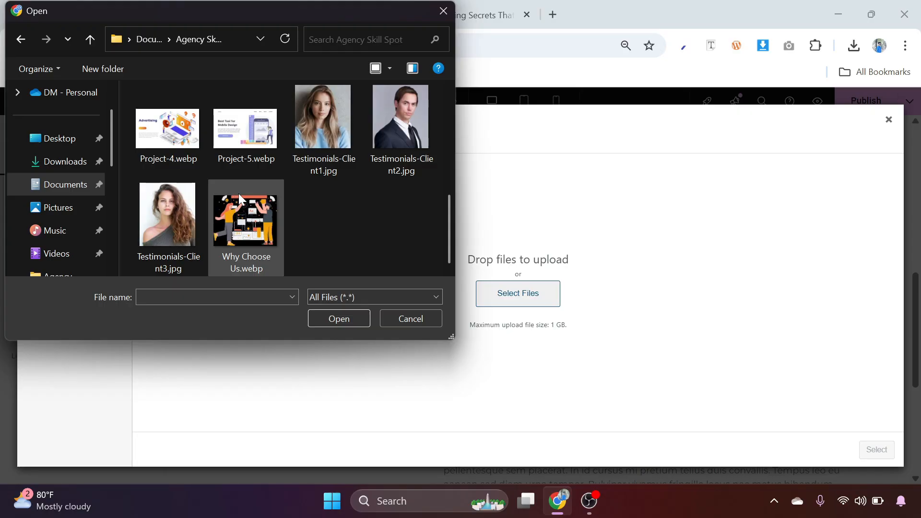
{"action": "left_click", "coordinate": [409, 148]}
{"action": "left_click", "coordinate": [338, 318]}
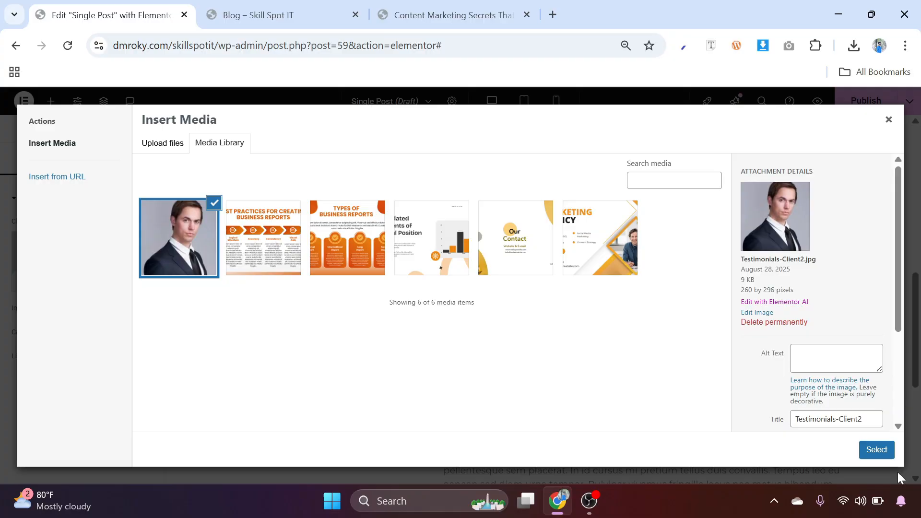
{"action": "left_click", "coordinate": [881, 452]}
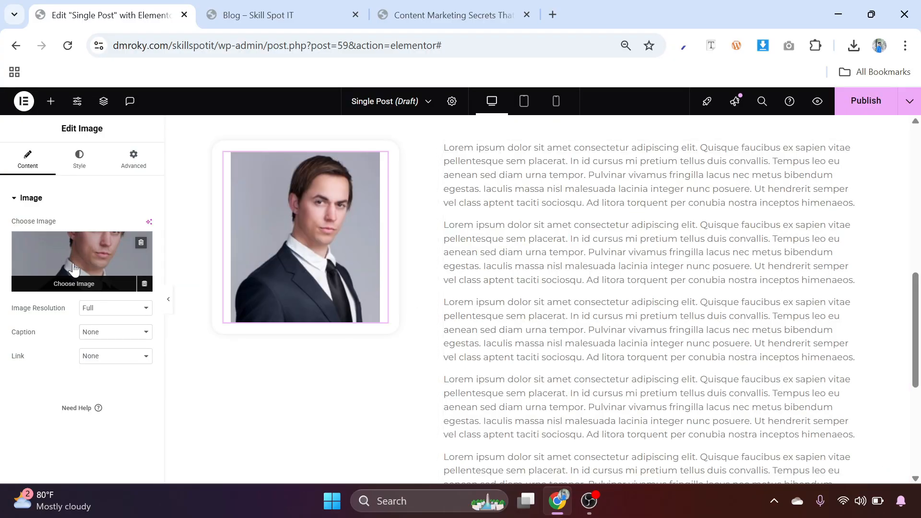
Round the portrait image with a border radius of 1000 px on all corners
{"action": "left_click", "coordinate": [78, 161]}
{"action": "scroll", "coordinate": [67, 365], "scroll_direction": "down", "scroll_amount": 3}
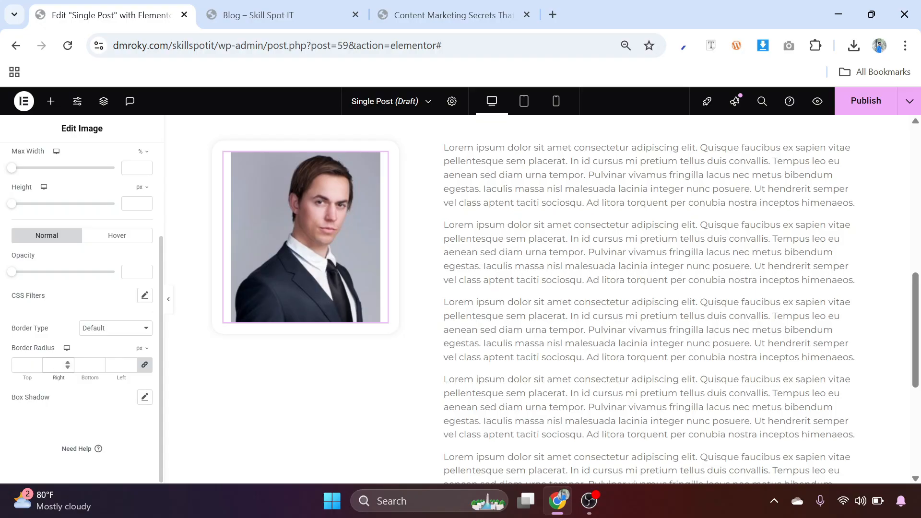
{"action": "type", "text": "000"}
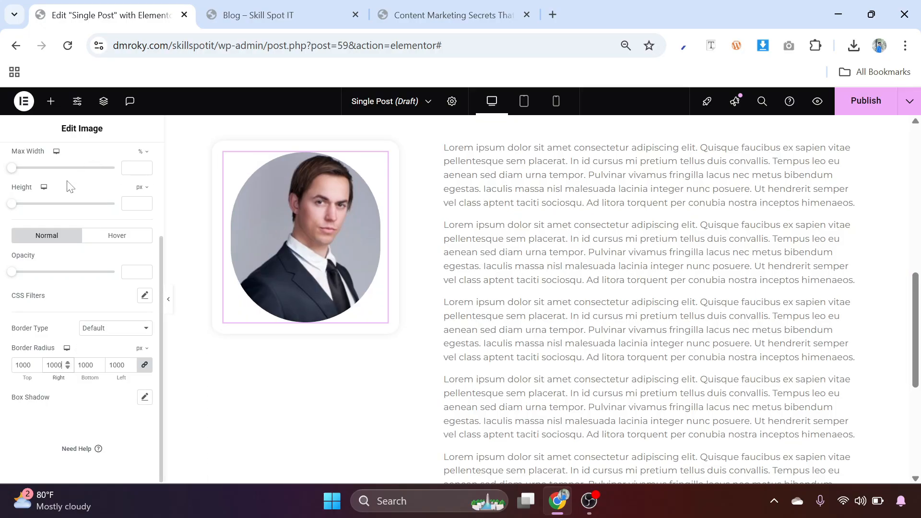
Set the round portrait image's width to 40% in the author card
{"action": "scroll", "coordinate": [68, 188], "scroll_direction": "up", "scroll_amount": 2}
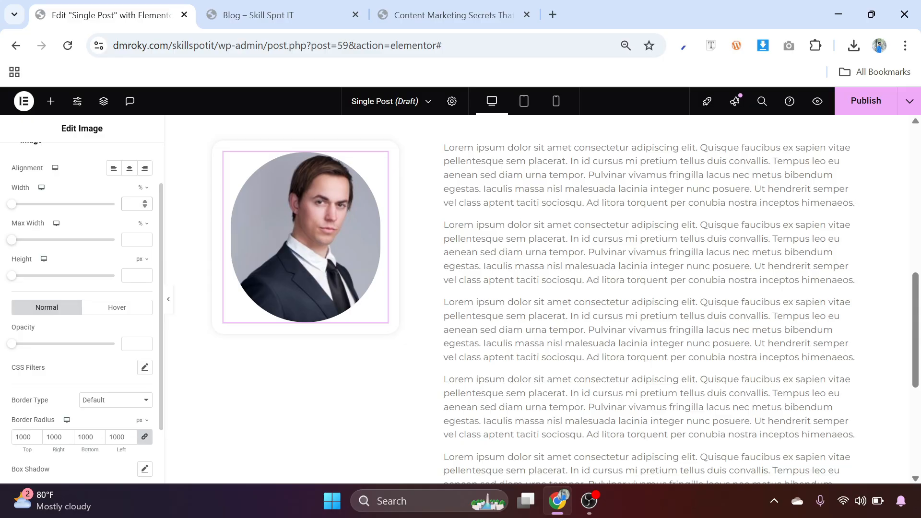
{"action": "type", "text": "40"}
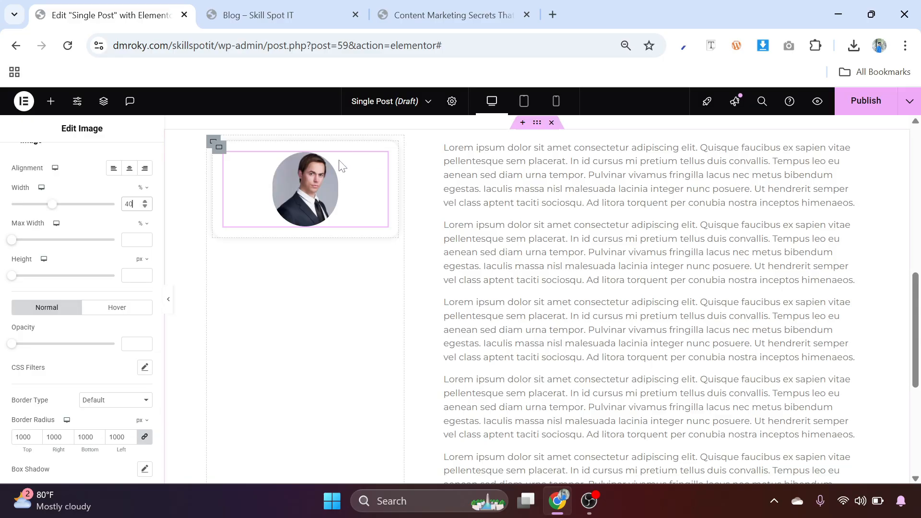
{"action": "scroll", "coordinate": [62, 182], "scroll_direction": "up", "scroll_amount": 2}
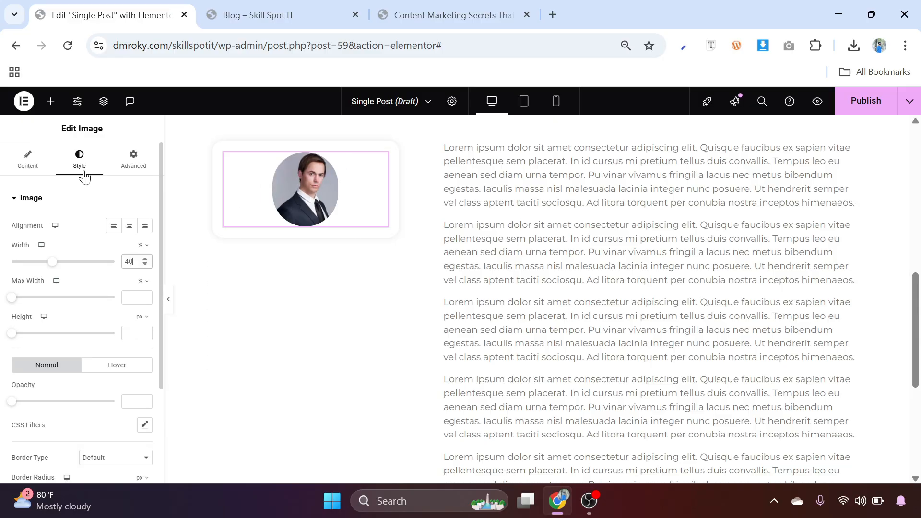
Add a Heading widget below the portrait and replace its placeholder title with the author's name
{"action": "left_click", "coordinate": [50, 103]}
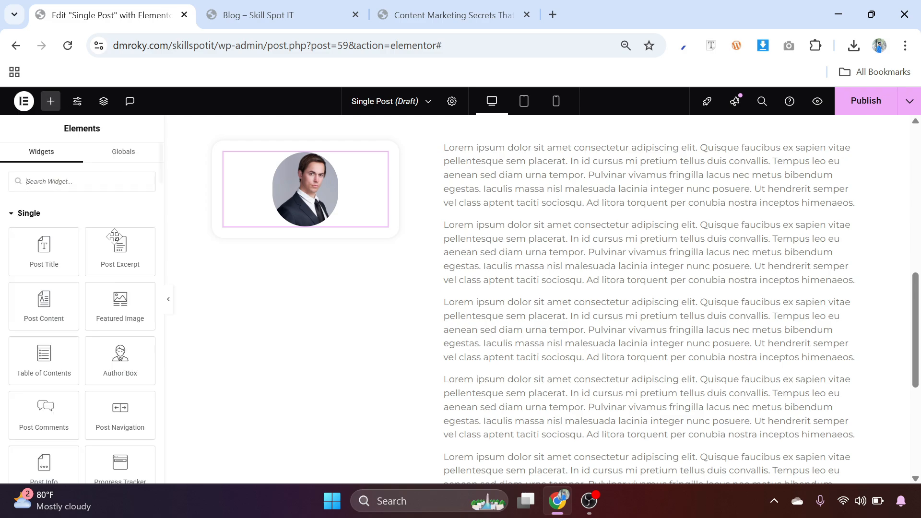
{"action": "scroll", "coordinate": [70, 293], "scroll_direction": "down", "scroll_amount": 5}
{"action": "left_click_drag", "start_coordinate": [67, 293], "coordinate": [311, 230]}
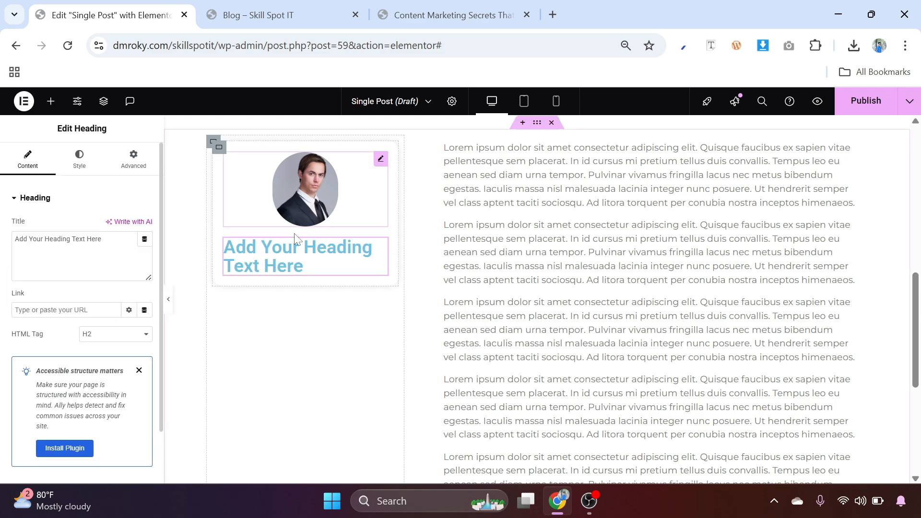
{"action": "left_click_drag", "start_coordinate": [102, 239], "coordinate": [2, 250]}
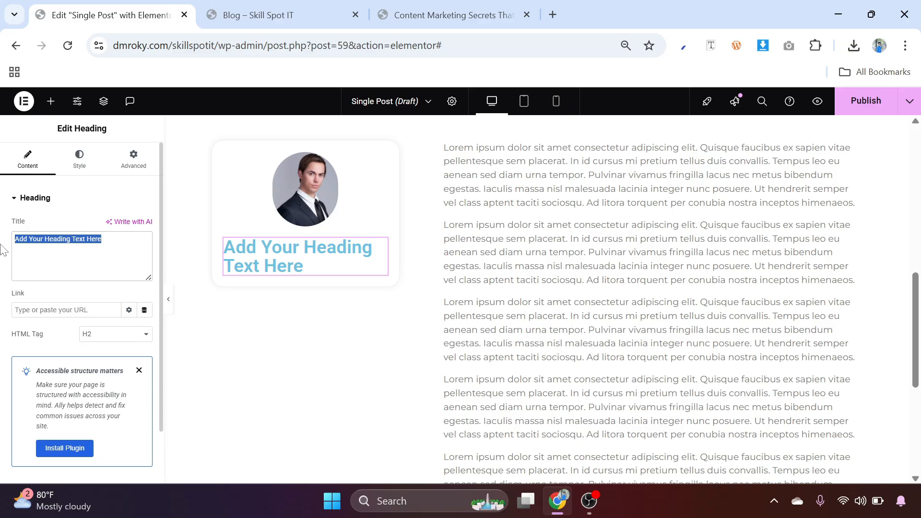
{"action": "key", "text": "BackSpace"}
{"action": "type", "text": "DM Roky"}
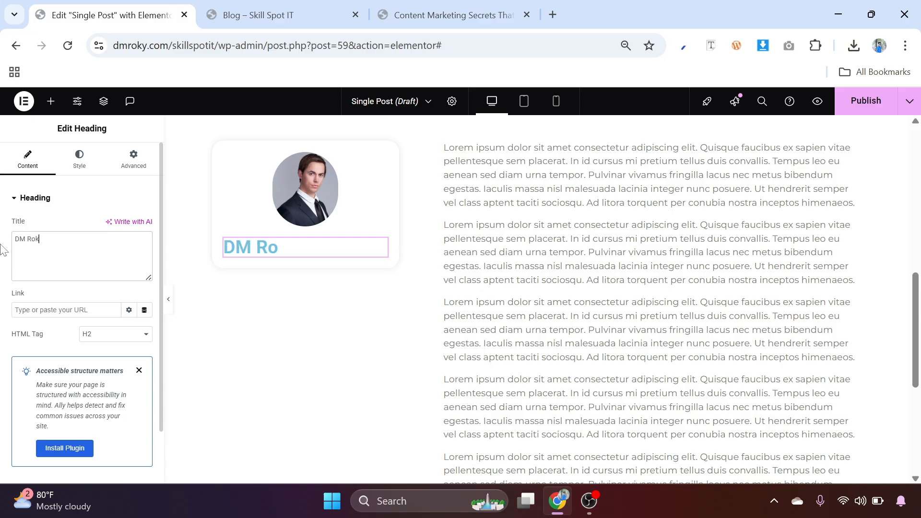
Center the author name heading and set its typography to Montserrat, 20 px, with a bolder weight
{"action": "left_click", "coordinate": [83, 165]}
{"action": "left_click", "coordinate": [113, 226]}
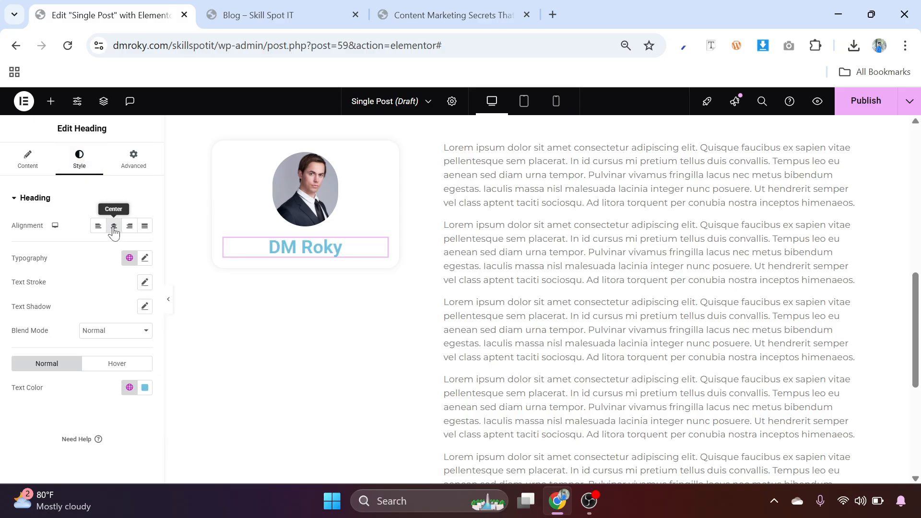
{"action": "left_click", "coordinate": [145, 258]}
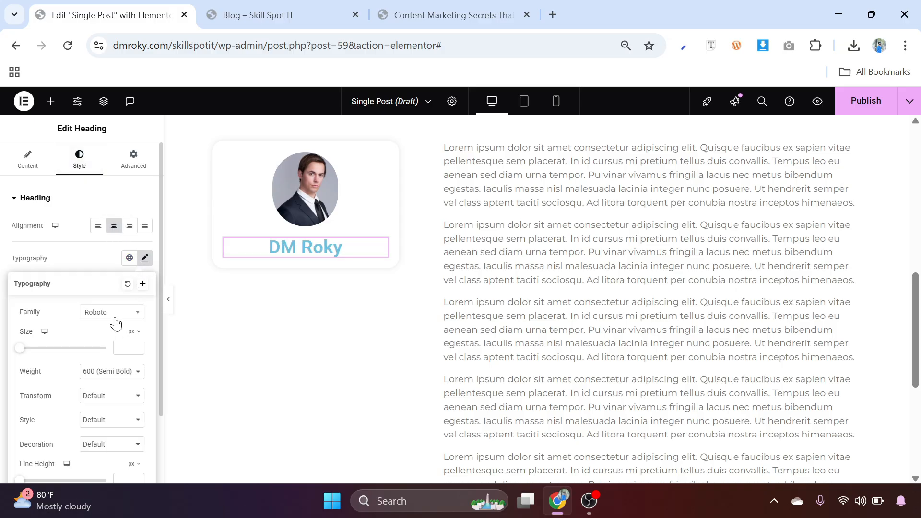
{"action": "left_click", "coordinate": [115, 323]}
{"action": "type", "text": "mont"}
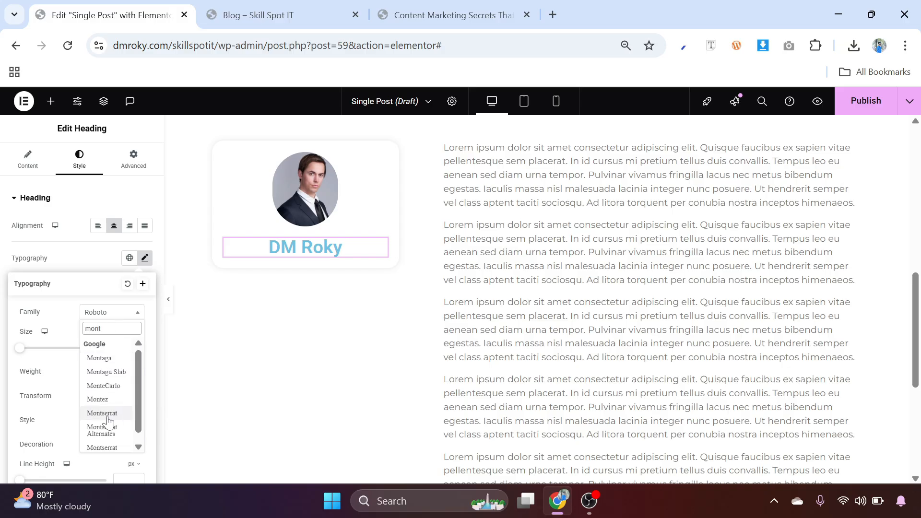
{"action": "left_click", "coordinate": [102, 414]}
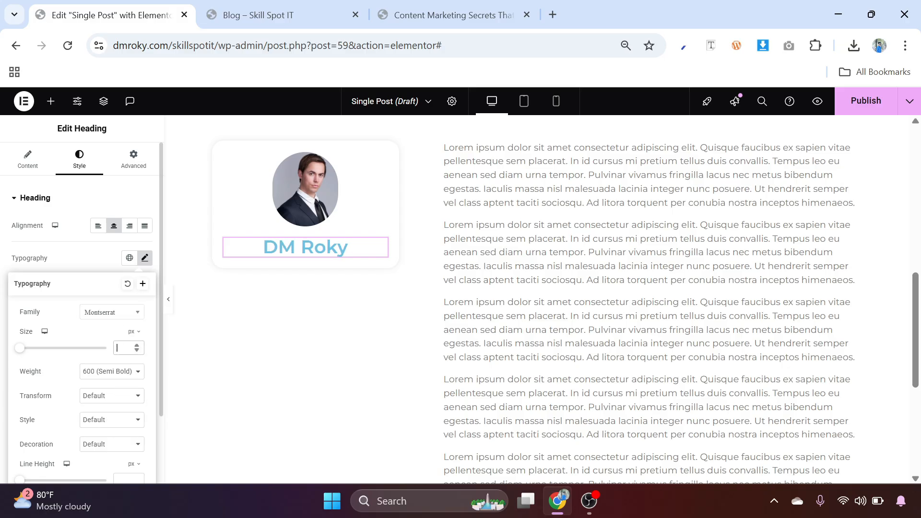
{"action": "type", "text": "20"}
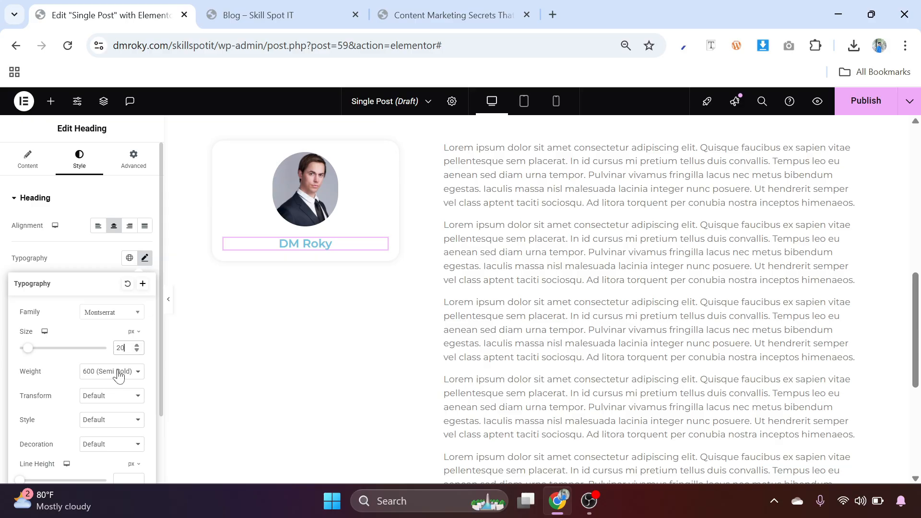
{"action": "left_click", "coordinate": [119, 376]}
{"action": "left_click", "coordinate": [115, 282]}
{"action": "left_click", "coordinate": [89, 248]}
Change the author name heading's text color to dark gray #323232
{"action": "left_click", "coordinate": [144, 387]}
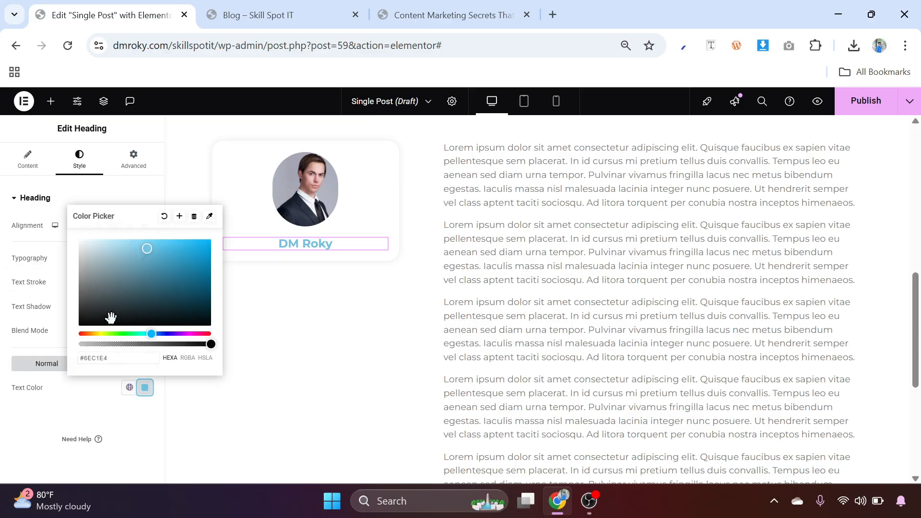
{"action": "left_click_drag", "start_coordinate": [86, 301], "coordinate": [76, 309]}
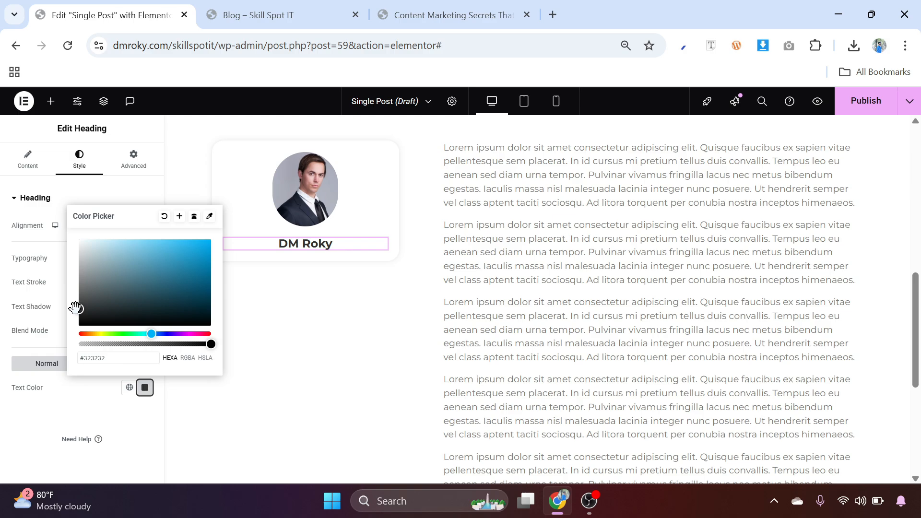
{"action": "left_click", "coordinate": [82, 402]}
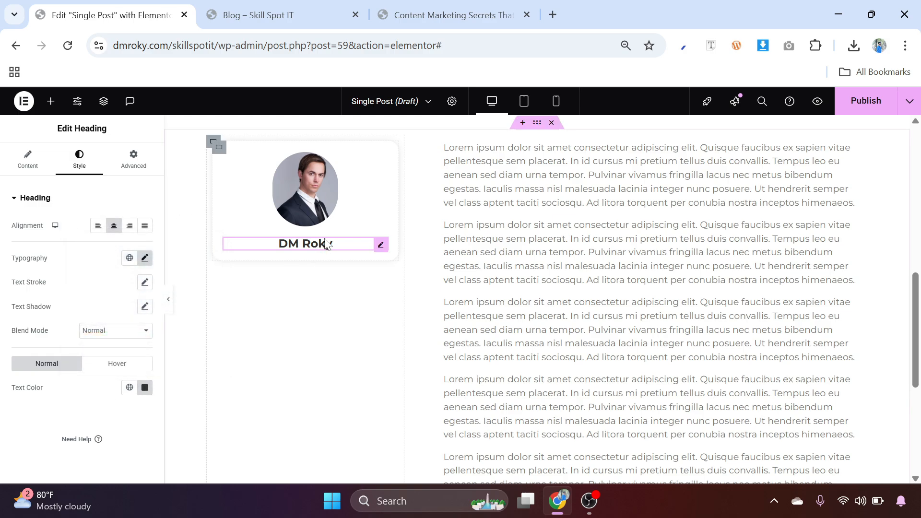
Add a Text Editor widget below the author name and shorten its placeholder text to end at "Ut elit tellus"
{"action": "left_click", "coordinate": [51, 101]}
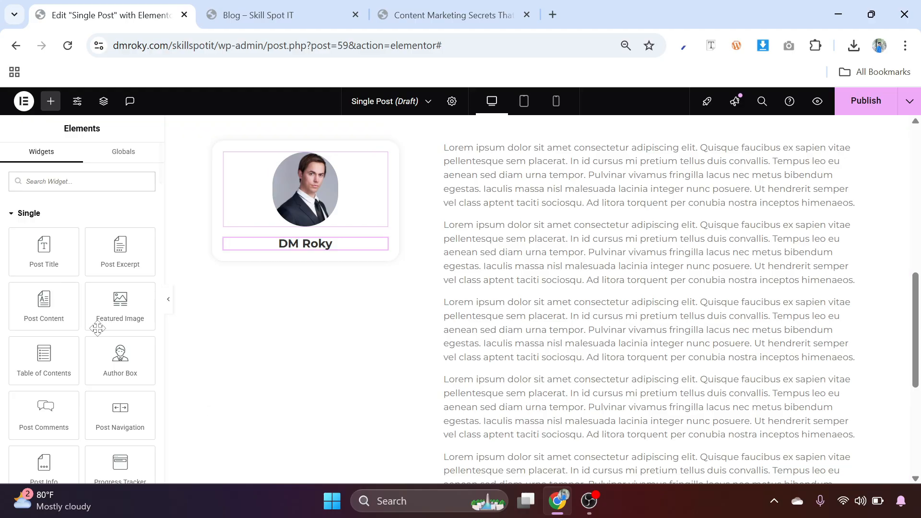
{"action": "scroll", "coordinate": [68, 288], "scroll_direction": "down", "scroll_amount": 5}
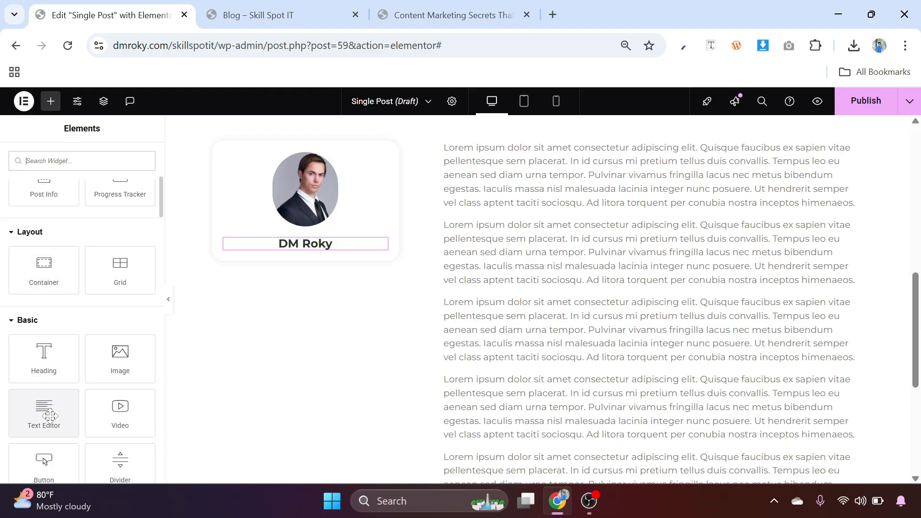
{"action": "left_click_drag", "start_coordinate": [46, 413], "coordinate": [303, 253]}
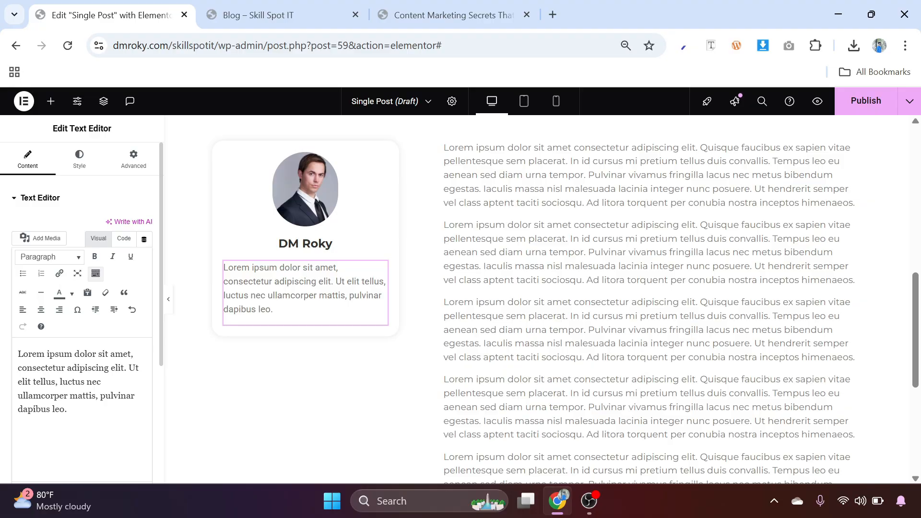
{"action": "left_click_drag", "start_coordinate": [55, 382], "coordinate": [66, 409]}
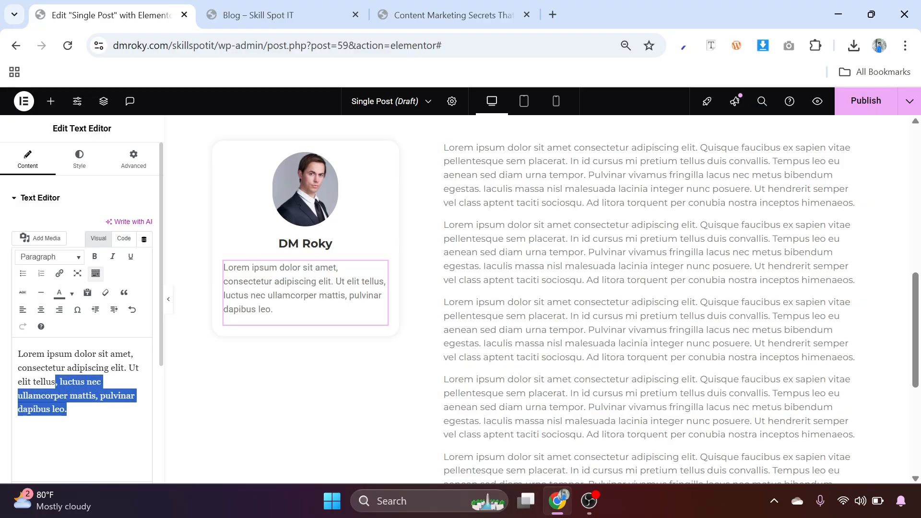
{"action": "key", "text": "BackSpace"}
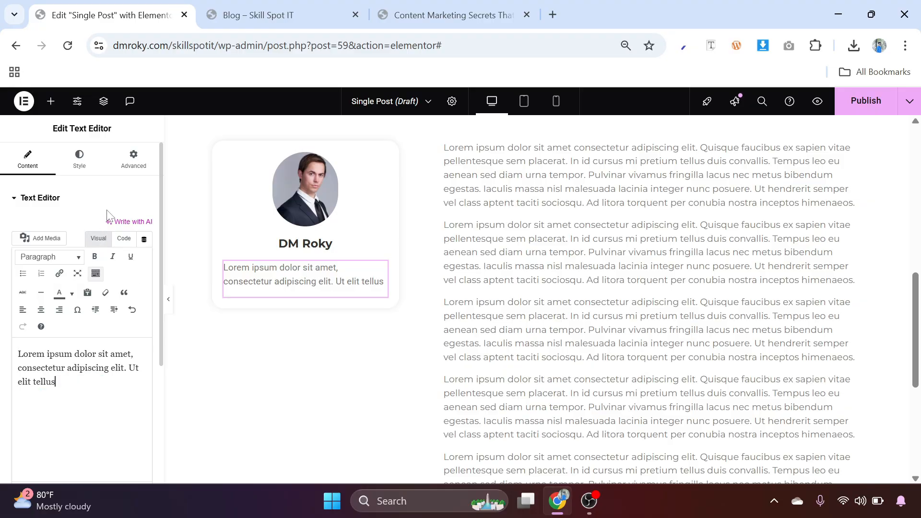
Set the card description's typography to Montserrat at 16 px and center-align the text
{"action": "left_click", "coordinate": [79, 159]}
{"action": "left_click", "coordinate": [145, 259]}
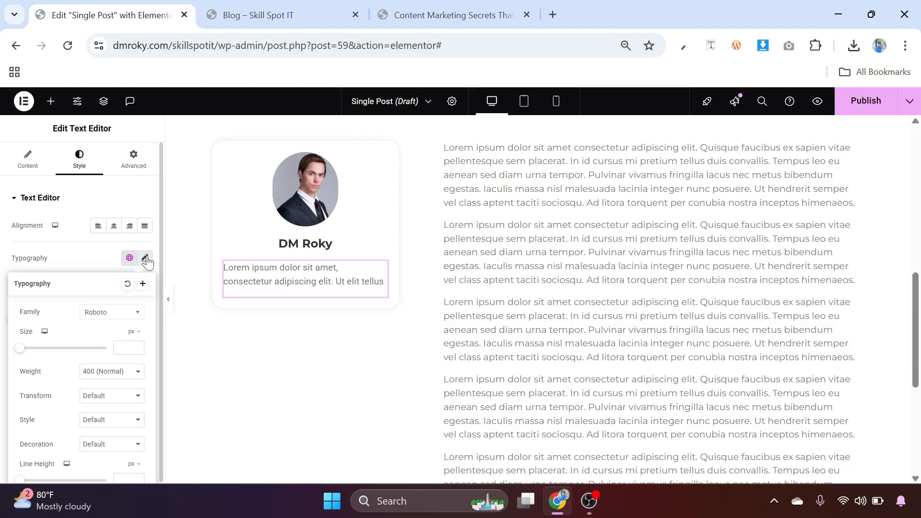
{"action": "left_click", "coordinate": [117, 314]}
{"action": "type", "text": "mont"}
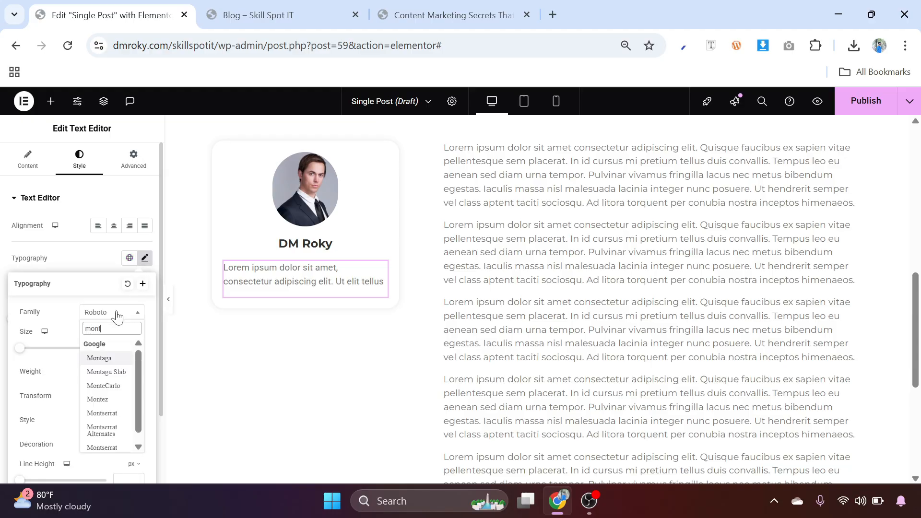
{"action": "left_click", "coordinate": [113, 412]}
{"action": "type", "text": "1"}
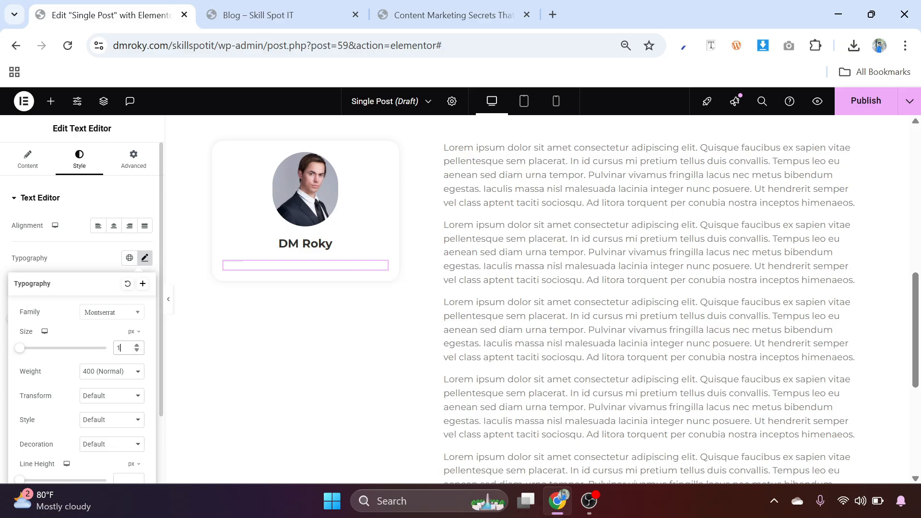
{"action": "type", "text": "6"}
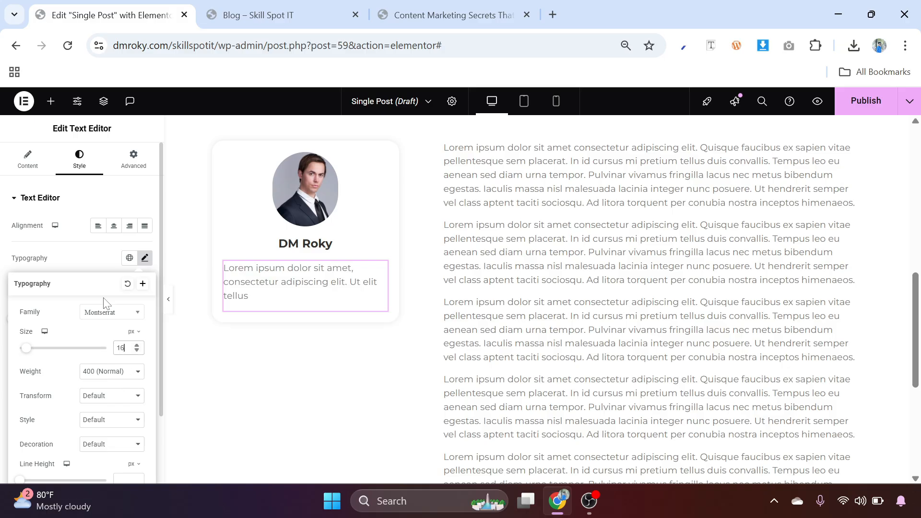
{"action": "left_click", "coordinate": [114, 226]}
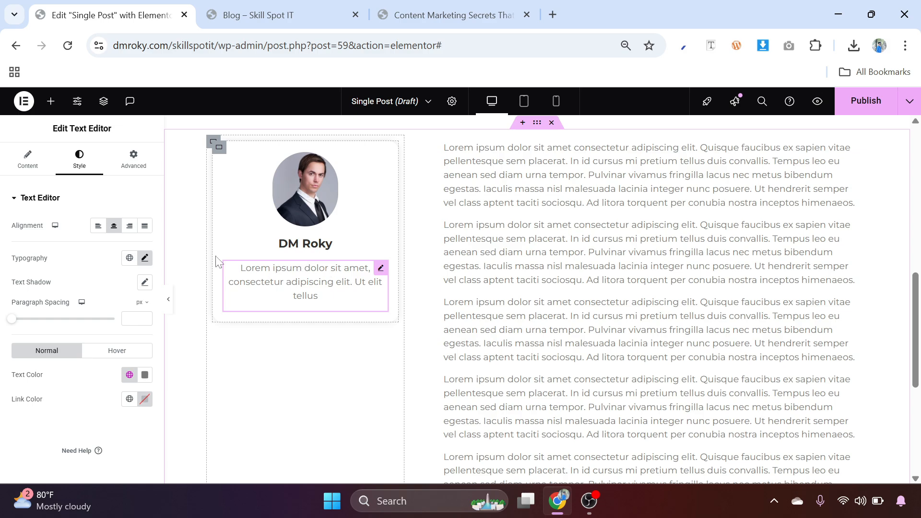
Add a Divider widget below the description text in the author card
{"action": "left_click", "coordinate": [50, 101]}
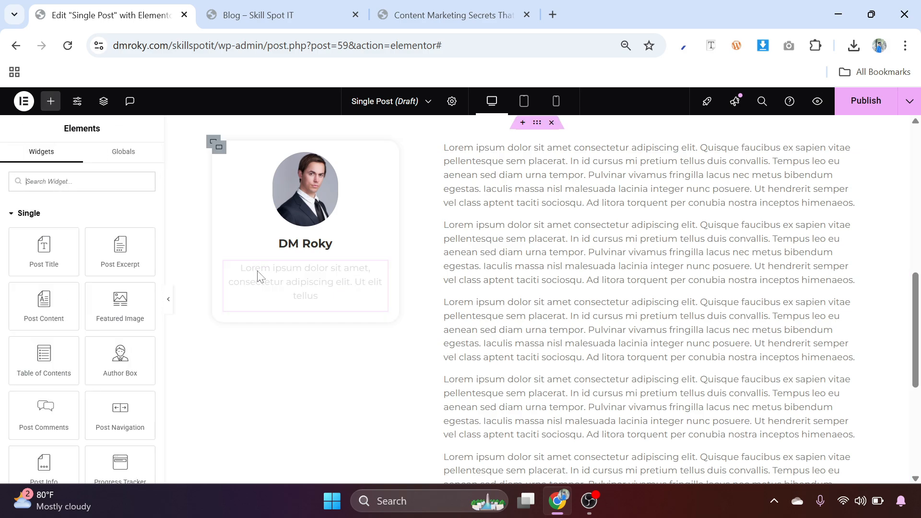
{"action": "scroll", "coordinate": [96, 312], "scroll_direction": "down", "scroll_amount": 4}
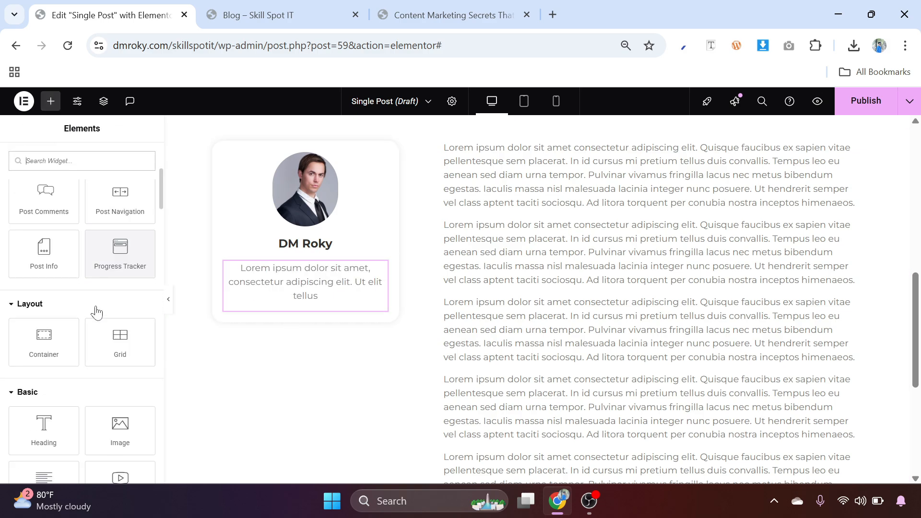
{"action": "scroll", "coordinate": [96, 312], "scroll_direction": "down", "scroll_amount": 3}
{"action": "left_click_drag", "start_coordinate": [120, 388], "coordinate": [318, 309]}
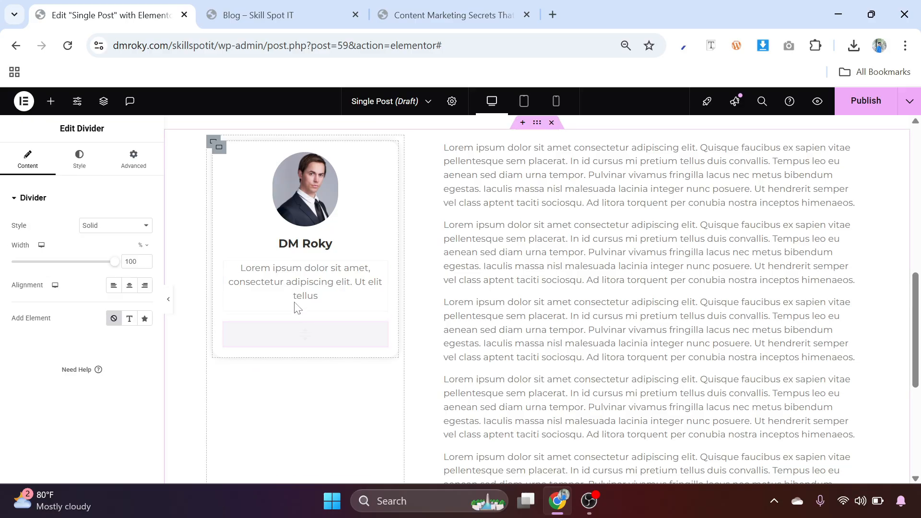
Color the divider light gray #BABABA and reduce its gap to 5
{"action": "left_click", "coordinate": [79, 159]}
{"action": "left_click", "coordinate": [144, 226]}
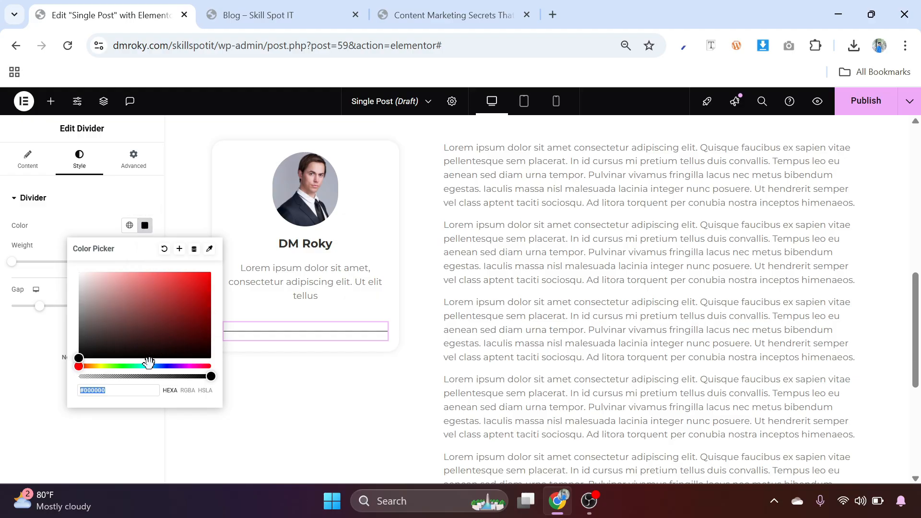
{"action": "left_click", "coordinate": [82, 354]}
{"action": "left_click_drag", "start_coordinate": [81, 354], "coordinate": [79, 295]}
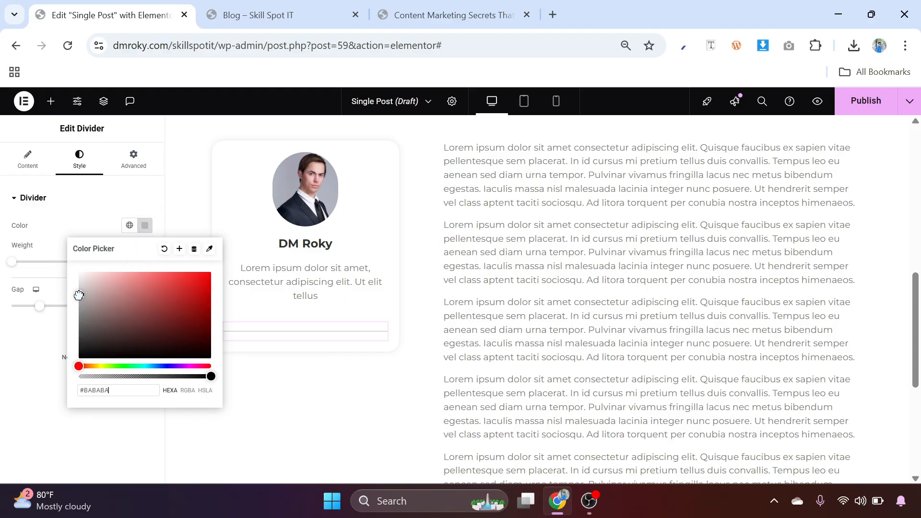
{"action": "left_click", "coordinate": [48, 334]}
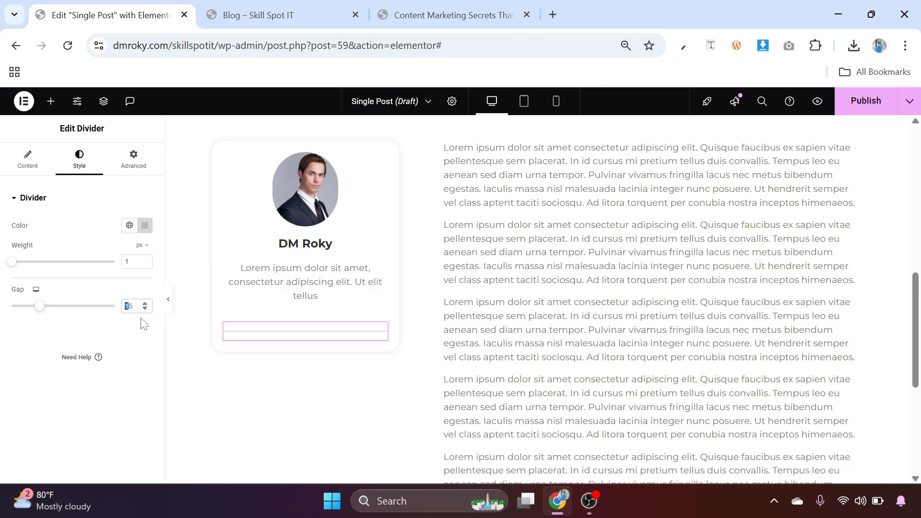
{"action": "type", "text": "0"}
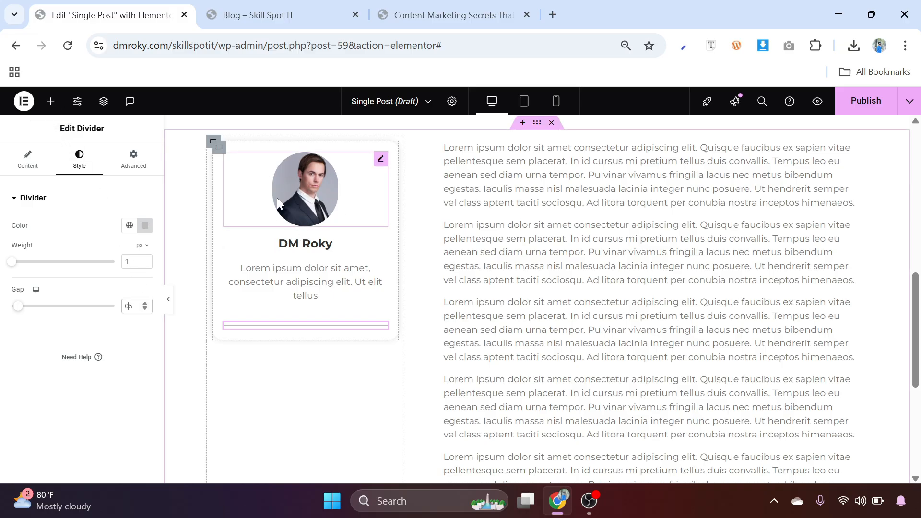
Set the author card container's padding to 30 px on all sides
{"action": "left_click", "coordinate": [219, 150]}
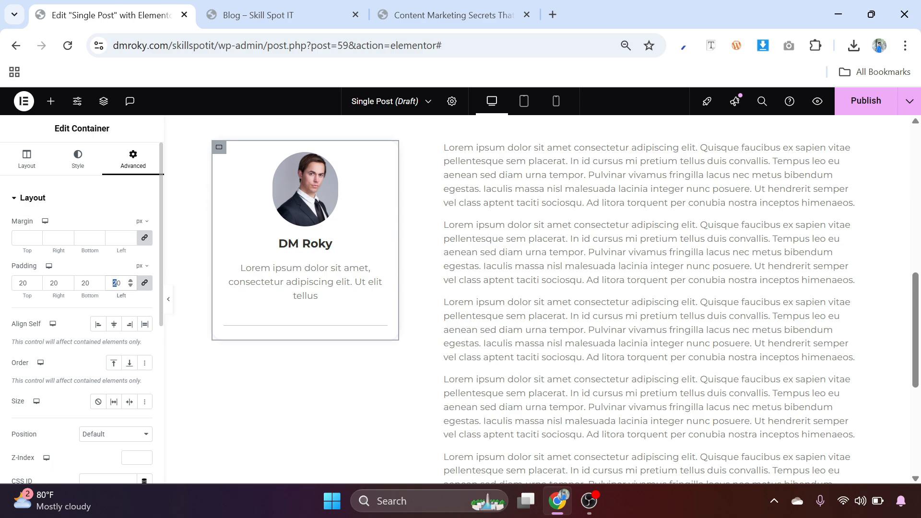
{"action": "type", "text": "3"}
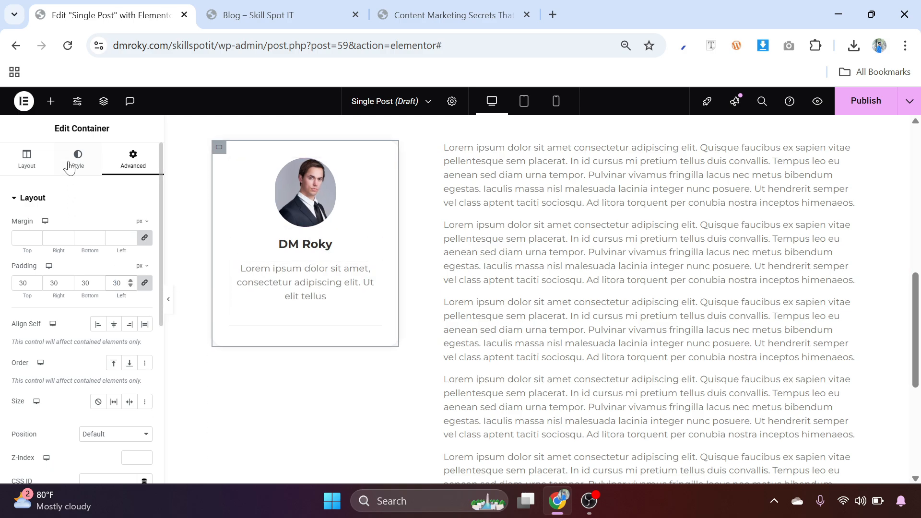
Add a Social Icons widget below the divider in the author card
{"action": "left_click", "coordinate": [50, 103]}
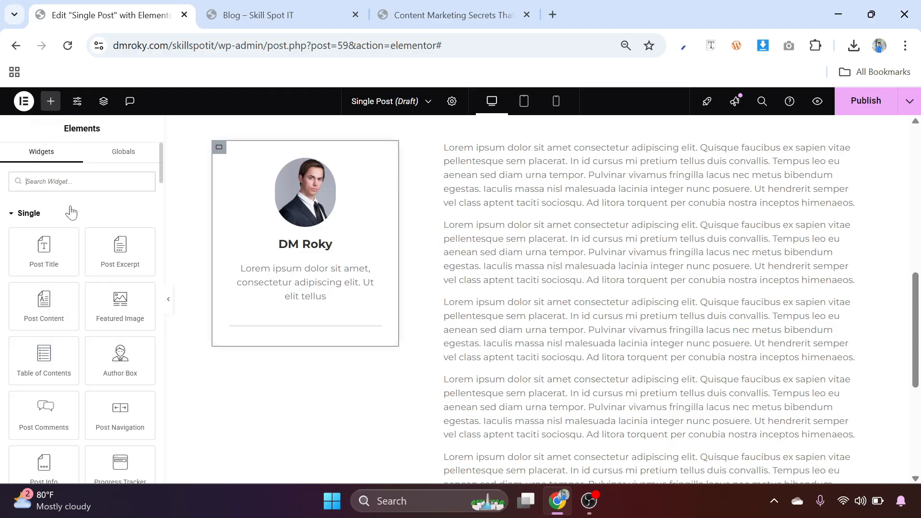
{"action": "type", "text": "soci"}
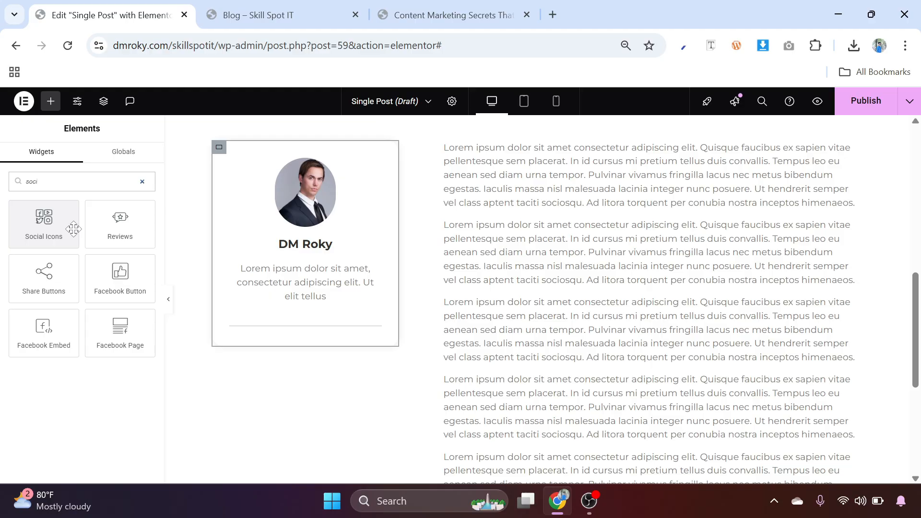
{"action": "left_click_drag", "start_coordinate": [43, 218], "coordinate": [307, 336]}
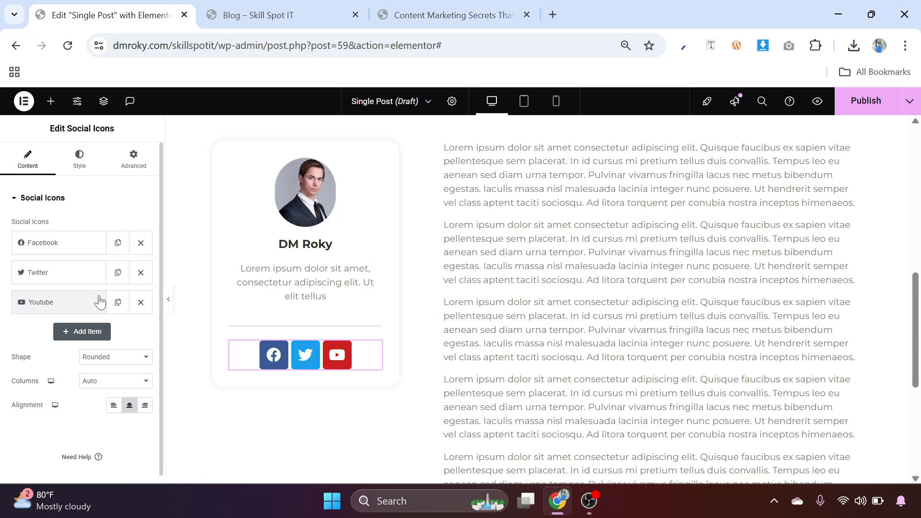
Add a fourth item to the social icons and set its icon to Linkedin from the icon library
{"action": "left_click", "coordinate": [83, 331]}
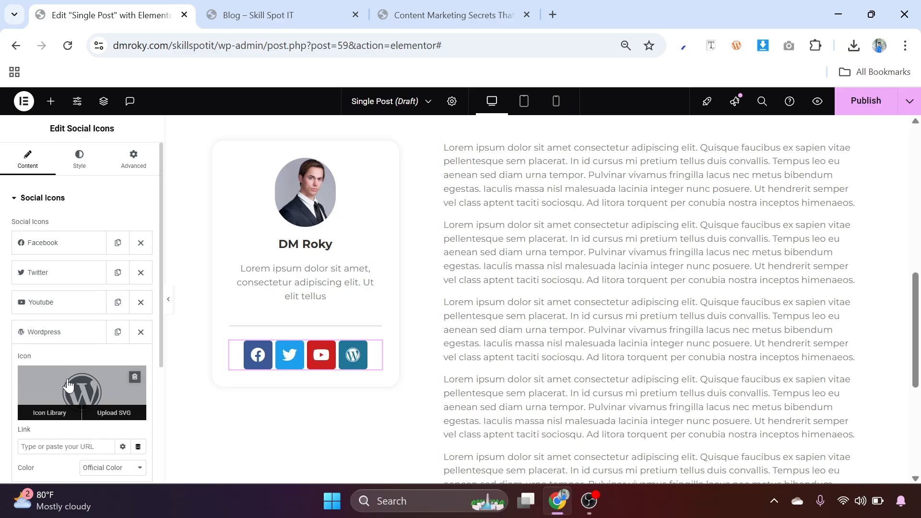
{"action": "left_click", "coordinate": [109, 384]}
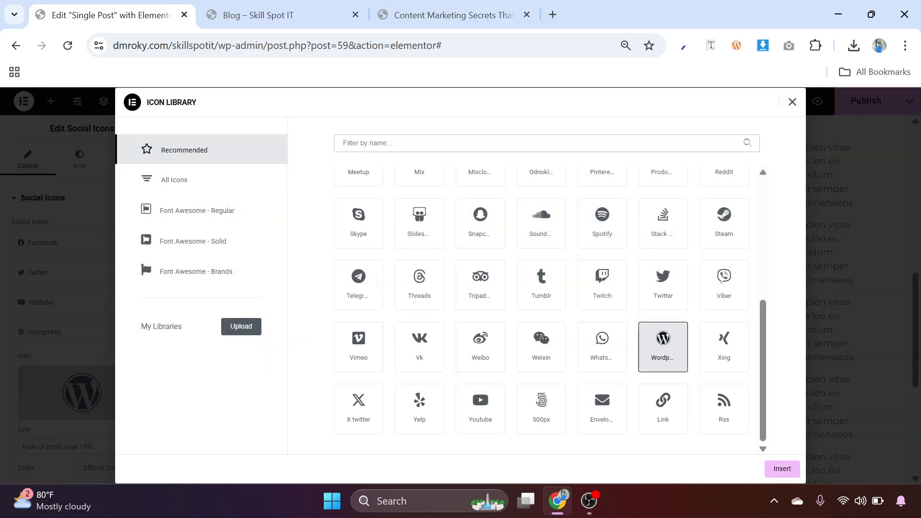
{"action": "type", "text": "link"}
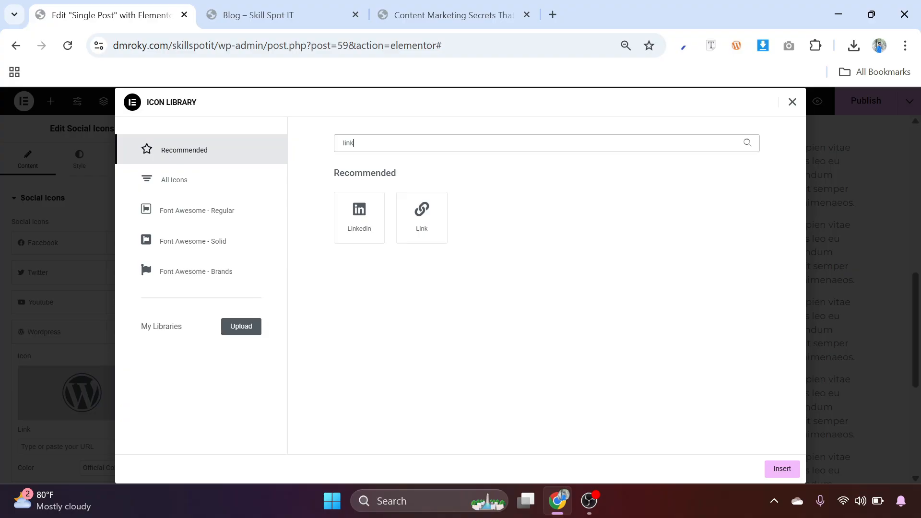
{"action": "left_click", "coordinate": [367, 233]}
{"action": "left_click", "coordinate": [776, 471]}
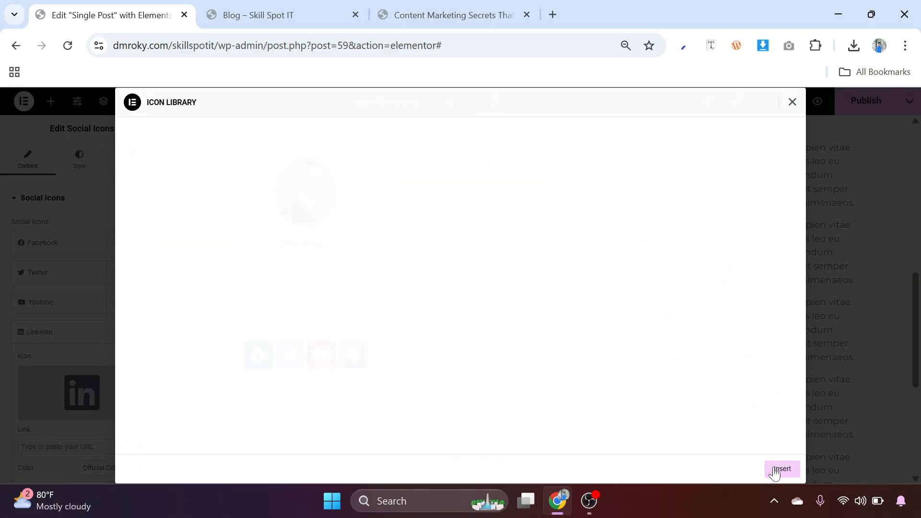
{"action": "scroll", "coordinate": [71, 345], "scroll_direction": "down", "scroll_amount": 4}
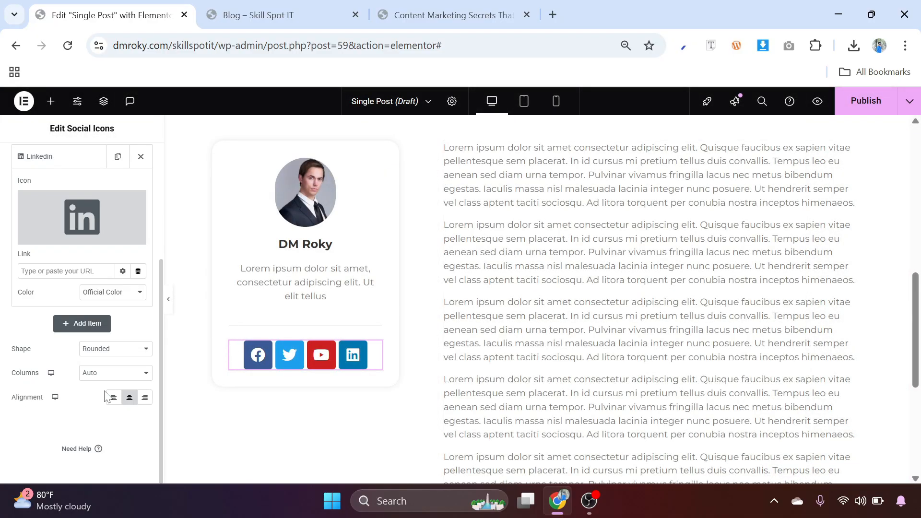
Change the shape of the author card's social icons to Circle
{"action": "left_click", "coordinate": [103, 349]}
{"action": "left_click", "coordinate": [102, 403]}
{"action": "scroll", "coordinate": [76, 353], "scroll_direction": "up", "scroll_amount": 4}
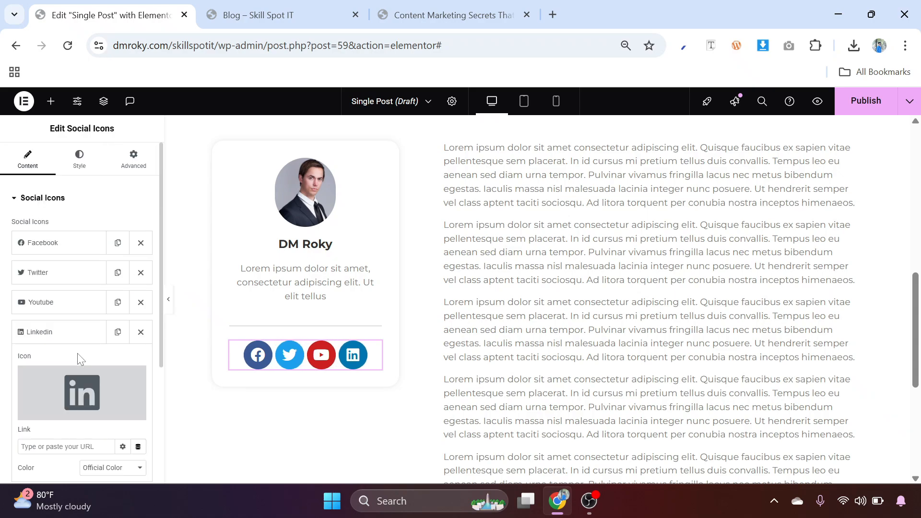
Sample the orange colour #DC6606 from the upper corner of the featured image with the page color picker
{"action": "scroll", "coordinate": [349, 233], "scroll_direction": "up", "scroll_amount": 10}
{"action": "scroll", "coordinate": [349, 232], "scroll_direction": "up", "scroll_amount": 1}
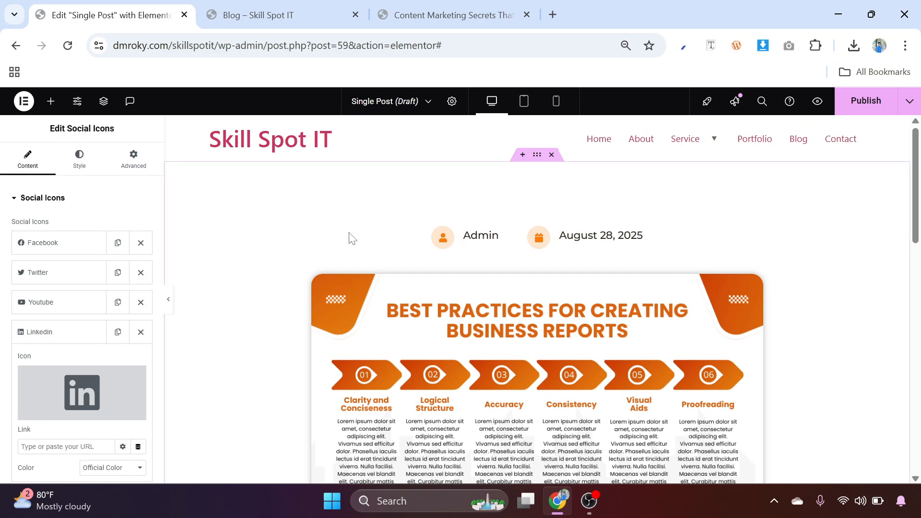
{"action": "left_click", "coordinate": [684, 46]}
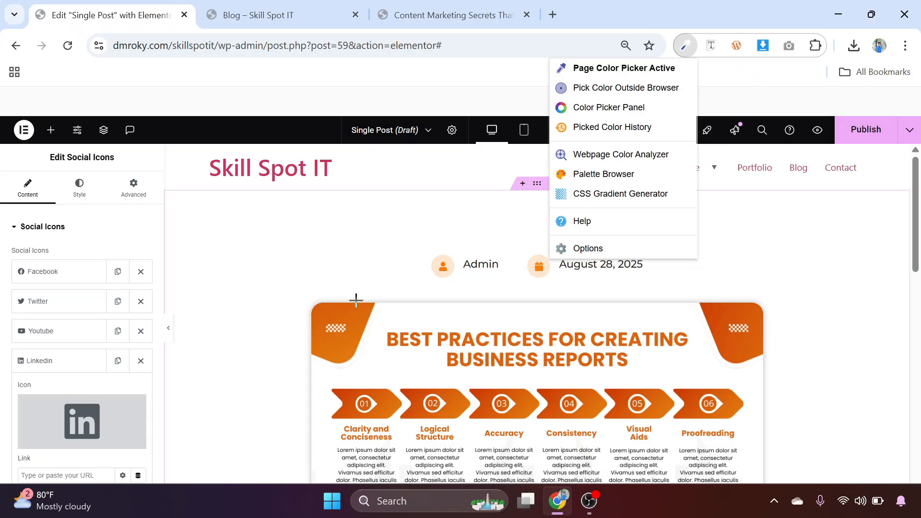
{"action": "left_click", "coordinate": [355, 314]}
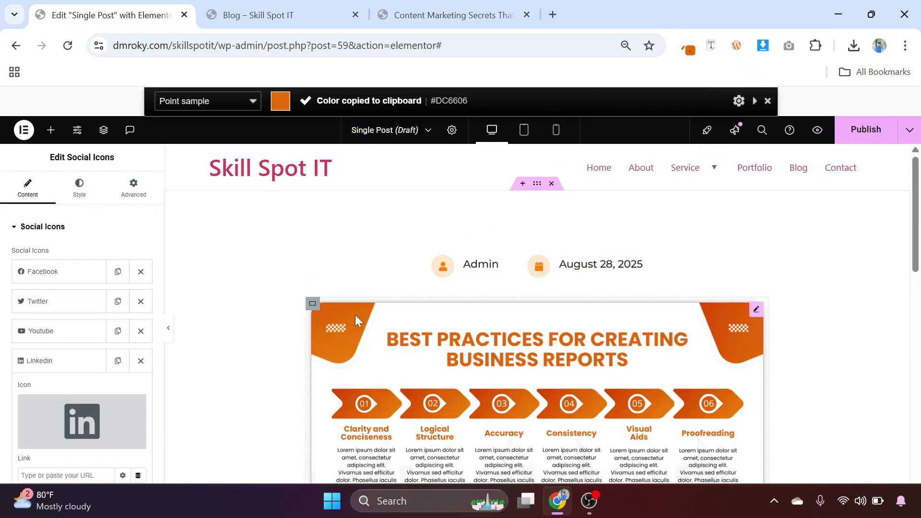
{"action": "scroll", "coordinate": [102, 343], "scroll_direction": "down", "scroll_amount": 3}
{"action": "scroll", "coordinate": [102, 343], "scroll_direction": "up", "scroll_amount": 3}
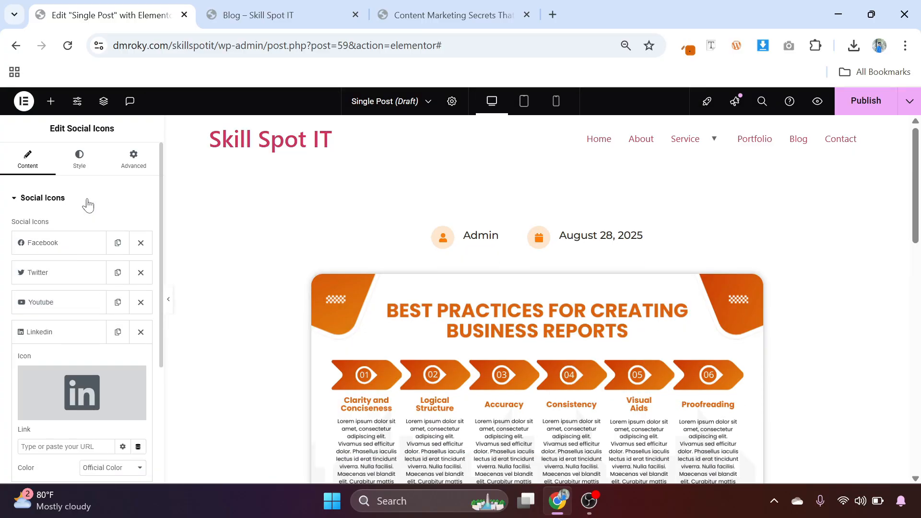
Switch the social icons to custom colour and set their primary colour to semi-transparent orange #DC660636
{"action": "scroll", "coordinate": [87, 293], "scroll_direction": "down", "scroll_amount": 3}
{"action": "scroll", "coordinate": [93, 288], "scroll_direction": "up", "scroll_amount": 3}
{"action": "left_click", "coordinate": [93, 167]}
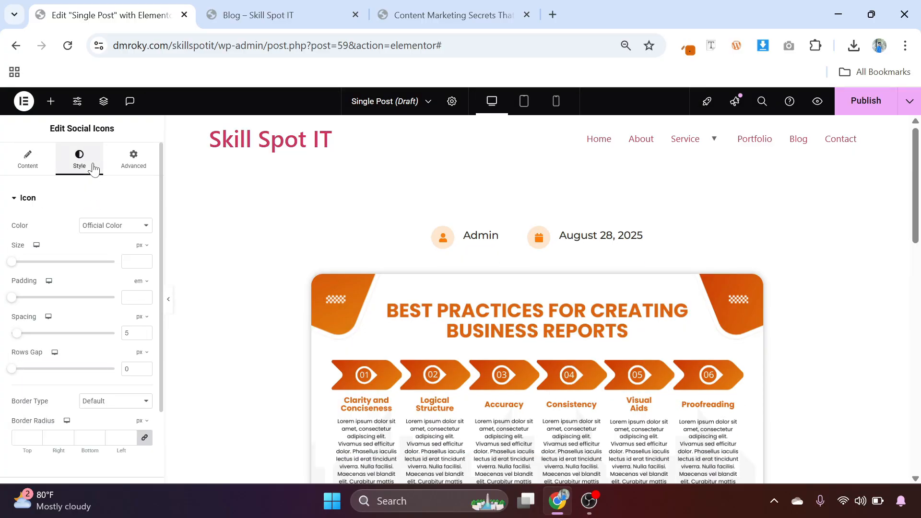
{"action": "left_click", "coordinate": [124, 225]}
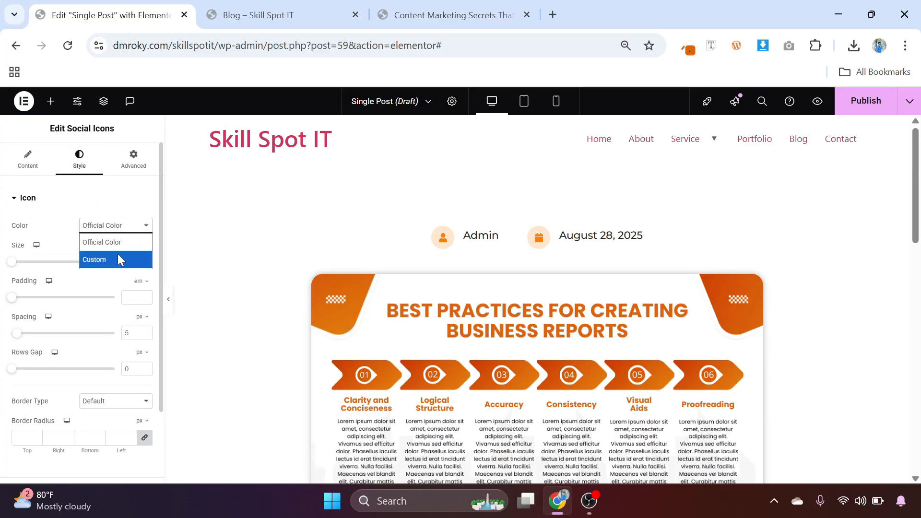
{"action": "left_click", "coordinate": [117, 256]}
{"action": "left_click", "coordinate": [143, 252]}
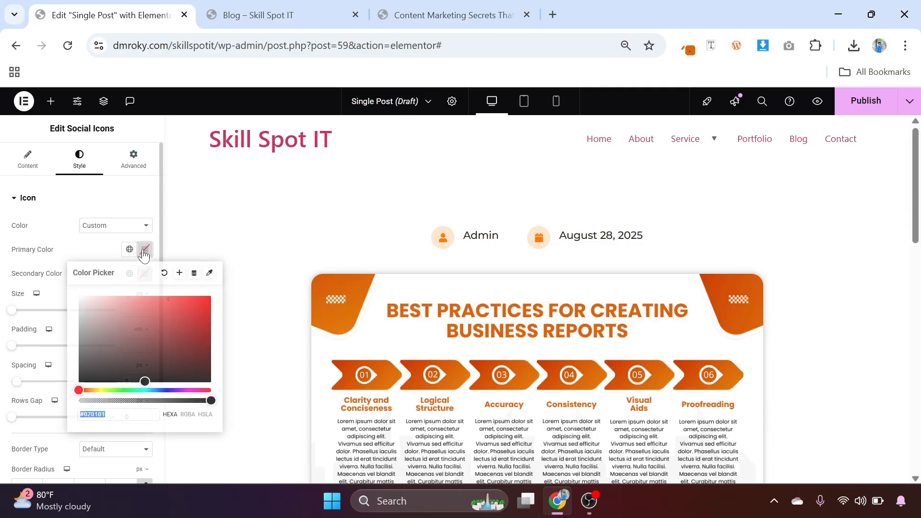
{"action": "type", "text": "#DC6606"}
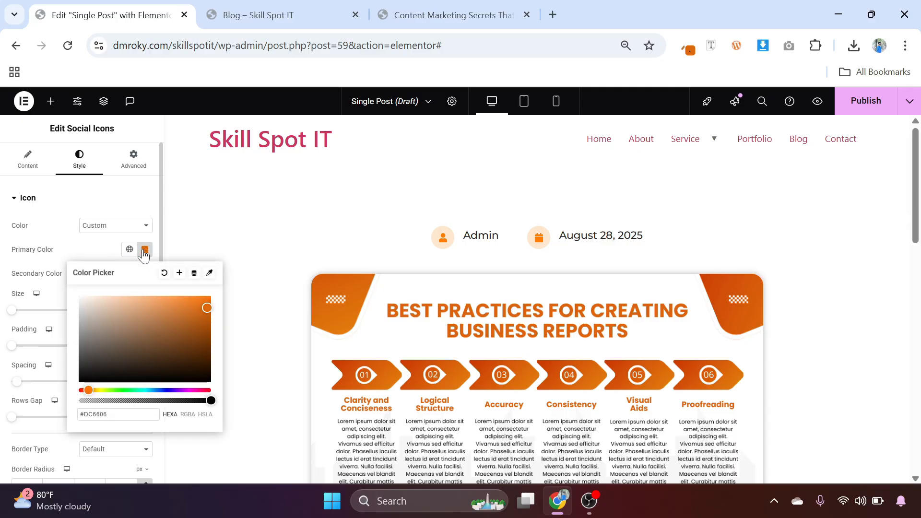
{"action": "left_click_drag", "start_coordinate": [211, 398], "coordinate": [107, 401]}
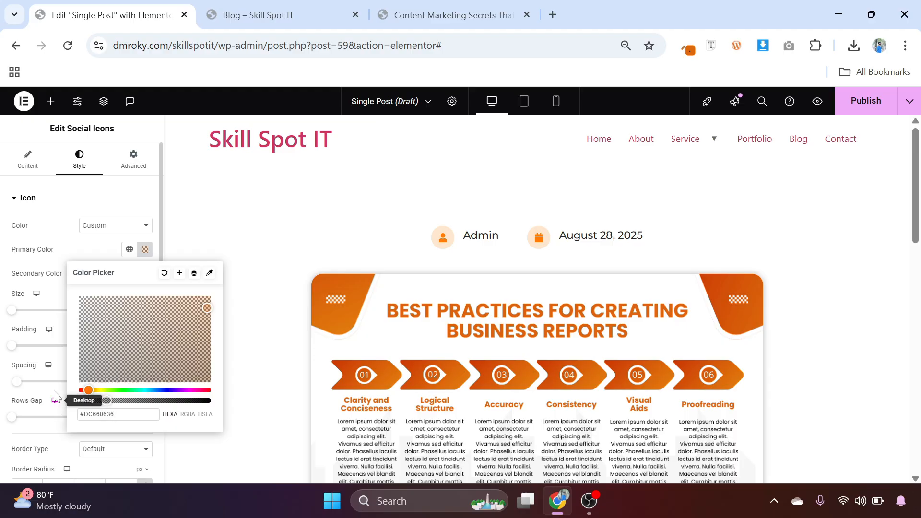
{"action": "left_click", "coordinate": [50, 364]}
Set the social icons' secondary colour to #DC6606
{"action": "left_click", "coordinate": [144, 280]}
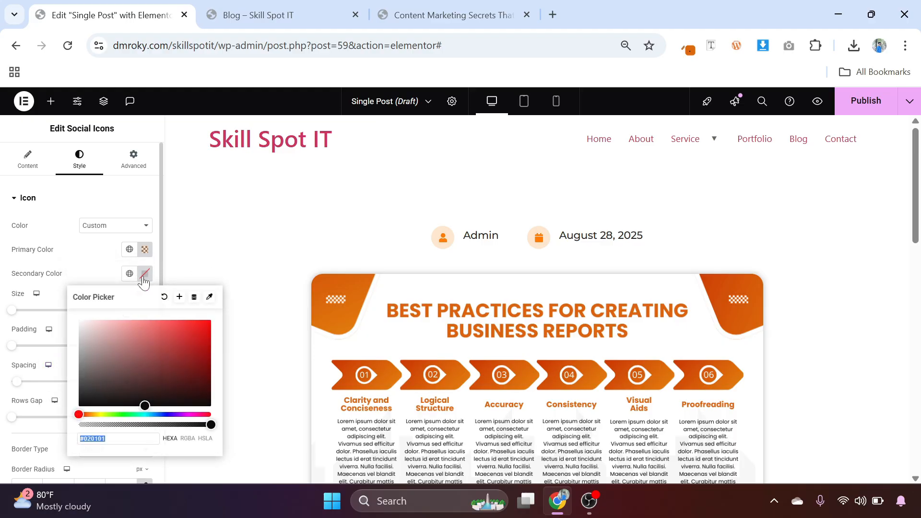
{"action": "type", "text": "#DC6606"}
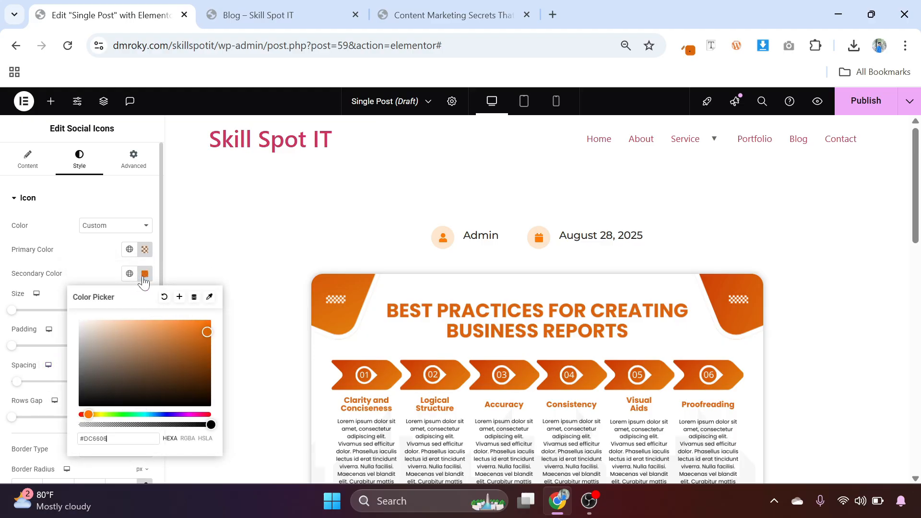
{"action": "left_click", "coordinate": [102, 262]}
Set the social icons' size to 18 px and their spacing to 15 px
{"action": "scroll", "coordinate": [349, 284], "scroll_direction": "down", "scroll_amount": 7}
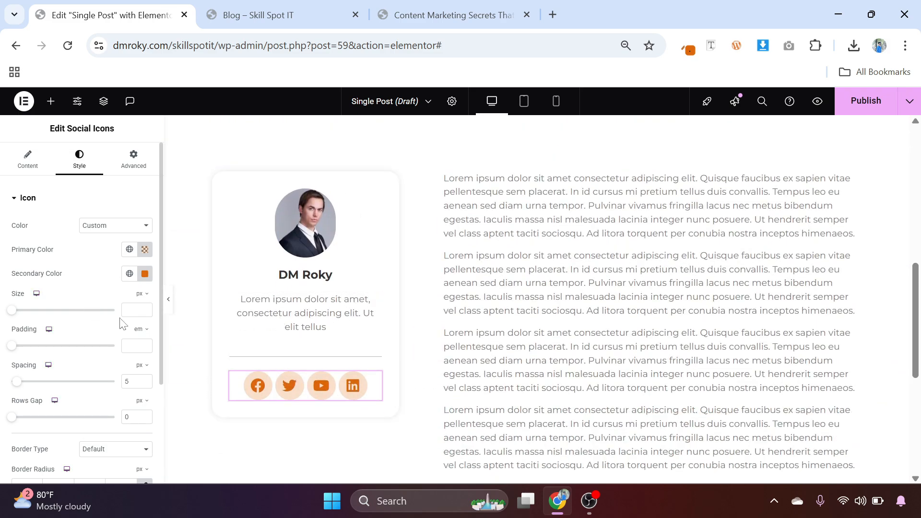
{"action": "type", "text": "18"}
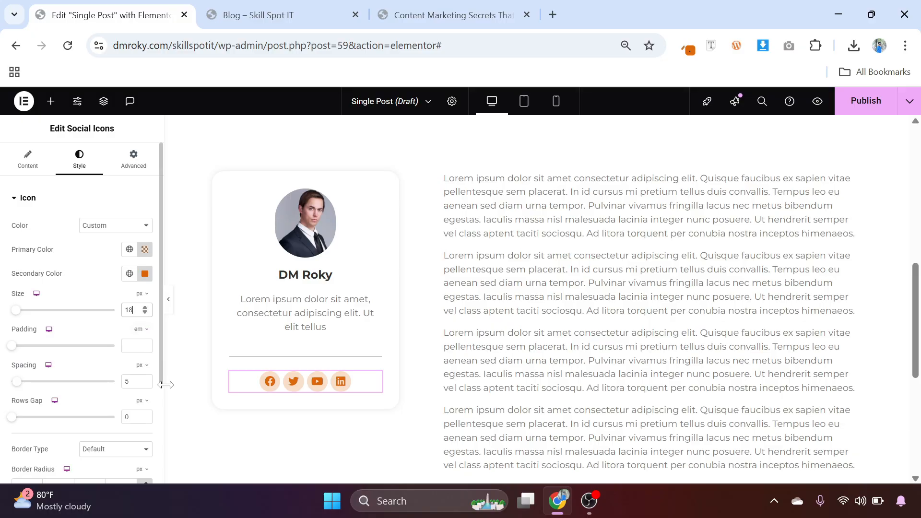
{"action": "left_click", "coordinate": [125, 382]}
{"action": "type", "text": "1"}
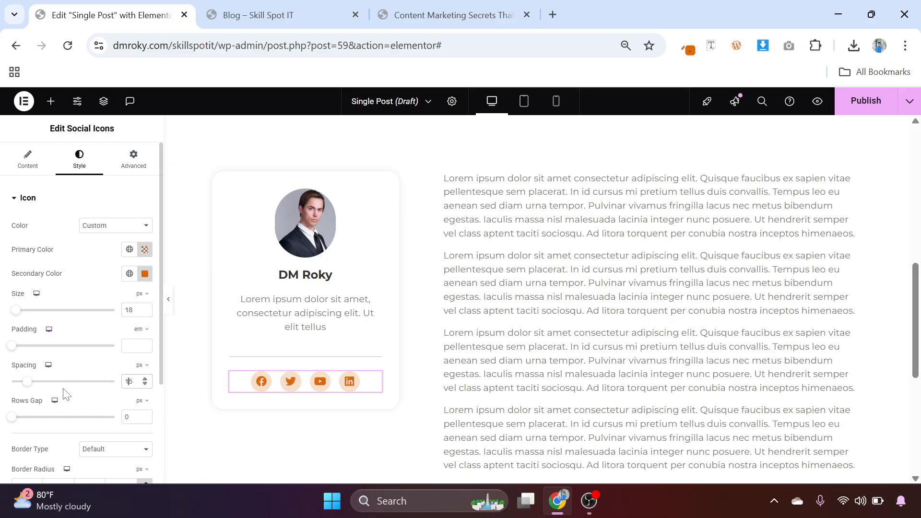
Give the social icons hover colours of #DC6606 primary and #FFFFFF secondary, with the Grow hover animation
{"action": "scroll", "coordinate": [67, 392], "scroll_direction": "down", "scroll_amount": 3}
{"action": "left_click", "coordinate": [48, 399]}
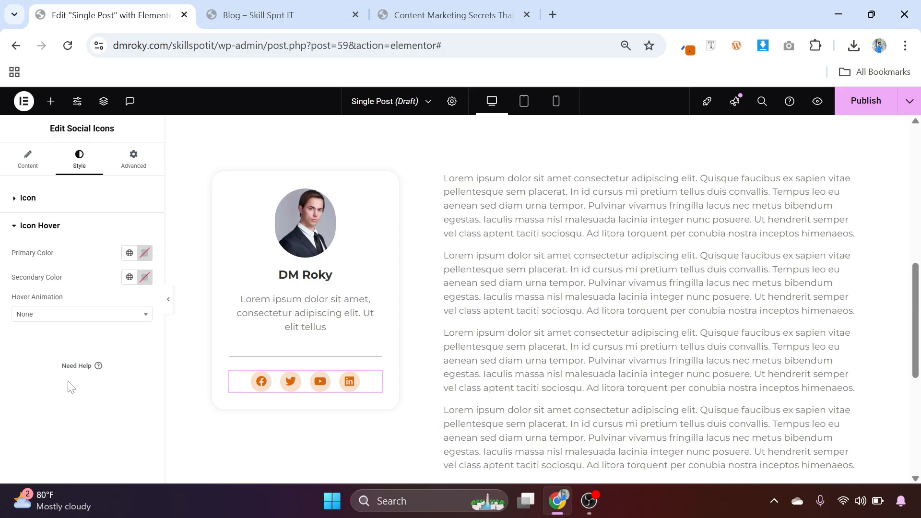
{"action": "left_click", "coordinate": [146, 254]}
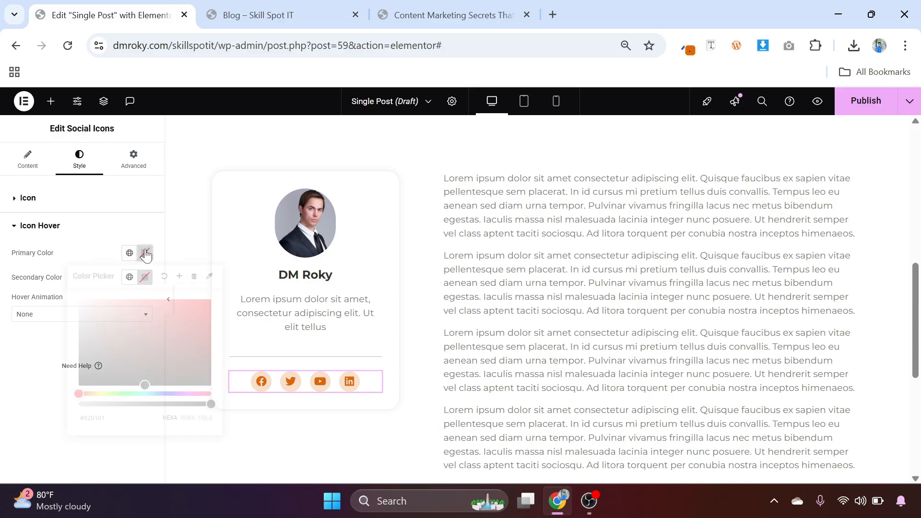
{"action": "key", "text": "ctrl+v"}
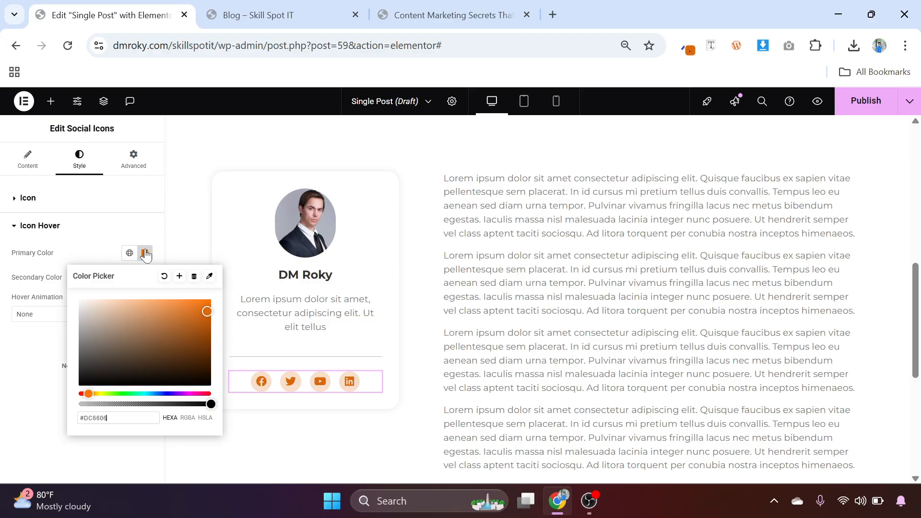
{"action": "left_click", "coordinate": [102, 248]}
{"action": "left_click", "coordinate": [145, 277]}
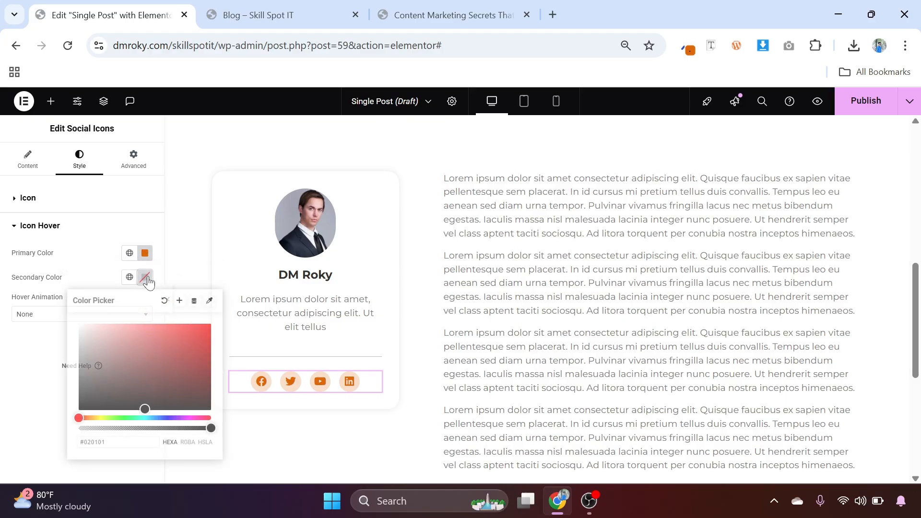
{"action": "type", "text": "#FFFFFF"}
{"action": "left_click", "coordinate": [41, 351]}
{"action": "left_click", "coordinate": [53, 316]}
{"action": "left_click", "coordinate": [42, 350]}
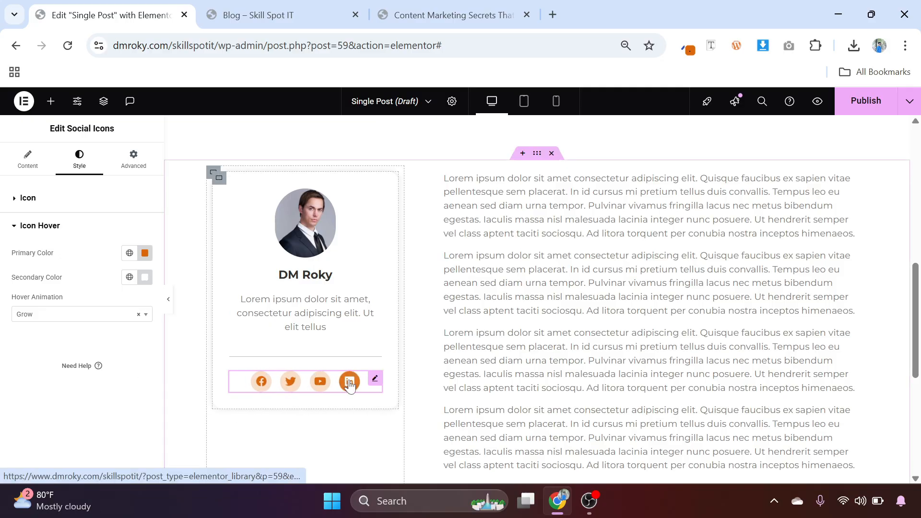
Add a single-column flexbox container below the post content and set its boxed width to 1150 px
{"action": "scroll", "coordinate": [307, 297], "scroll_direction": "down", "scroll_amount": 7}
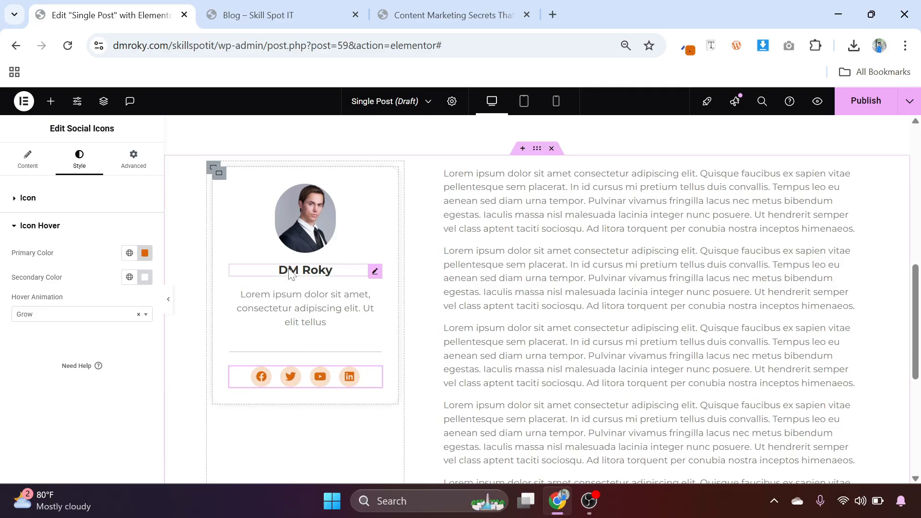
{"action": "scroll", "coordinate": [288, 273], "scroll_direction": "up", "scroll_amount": 10}
{"action": "scroll", "coordinate": [329, 271], "scroll_direction": "down", "scroll_amount": 4}
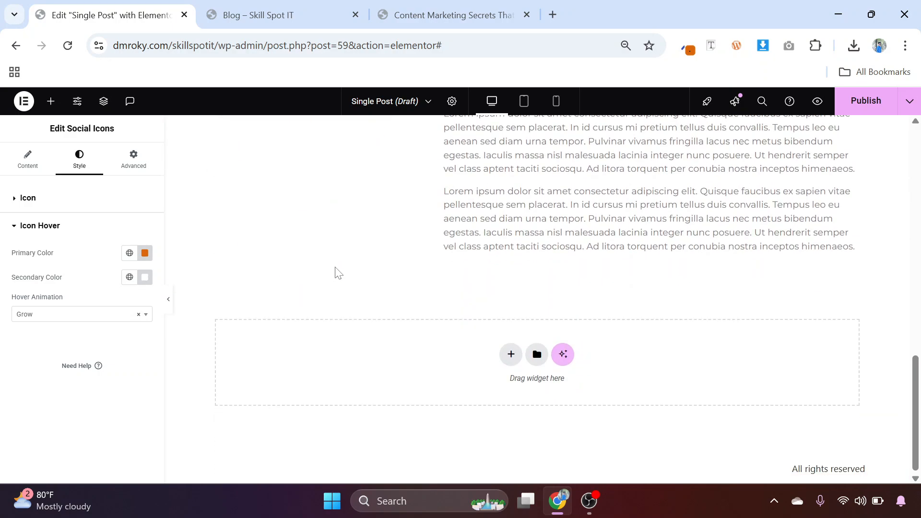
{"action": "left_click", "coordinate": [511, 355]}
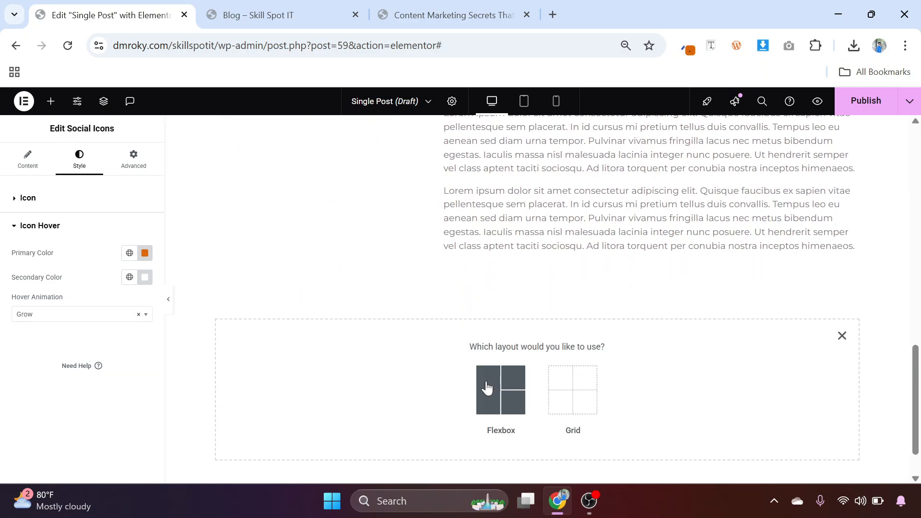
{"action": "left_click", "coordinate": [486, 385]}
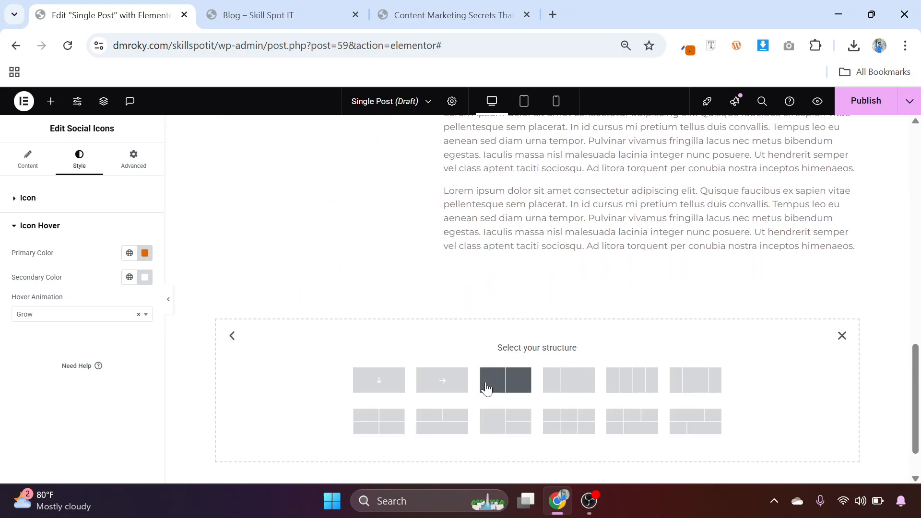
{"action": "left_click", "coordinate": [383, 388]}
{"action": "left_click", "coordinate": [125, 294]}
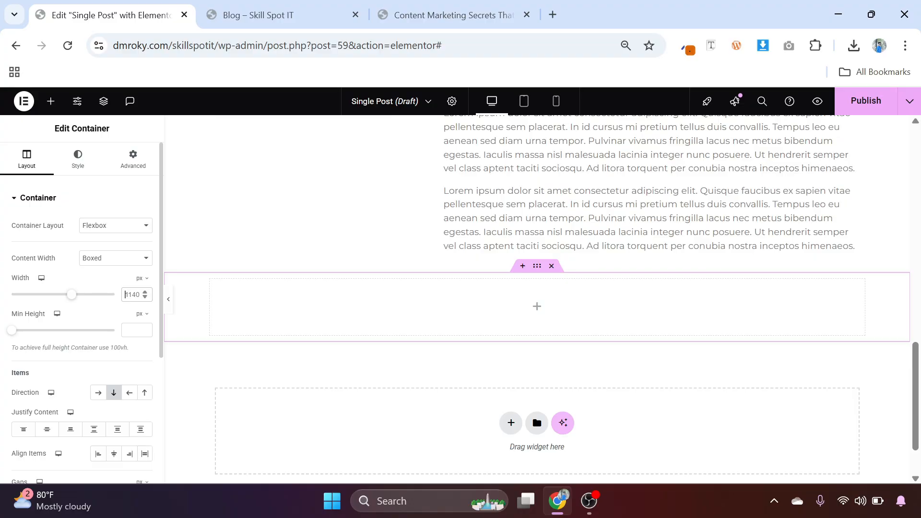
{"action": "type", "text": "1150"}
Place a Post Comments widget in the new empty container below the post content
{"action": "left_click", "coordinate": [537, 307]}
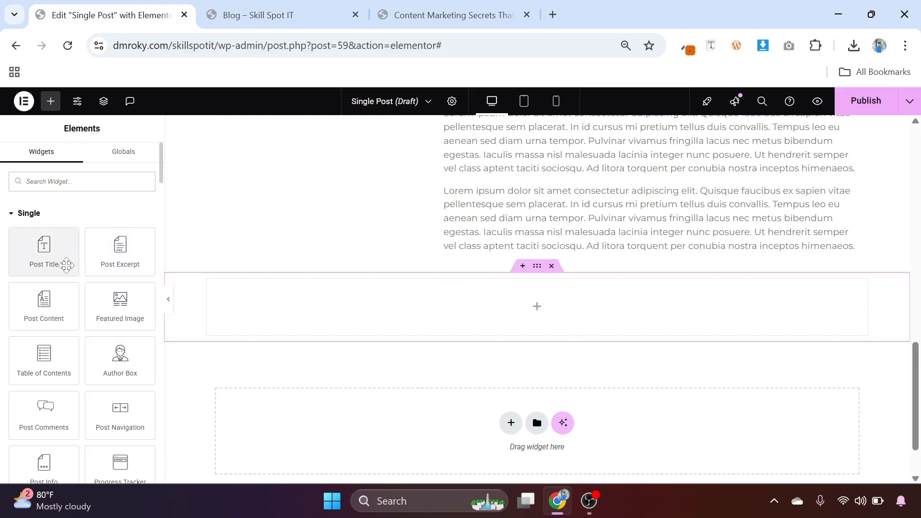
{"action": "scroll", "coordinate": [66, 265], "scroll_direction": "down", "scroll_amount": 2}
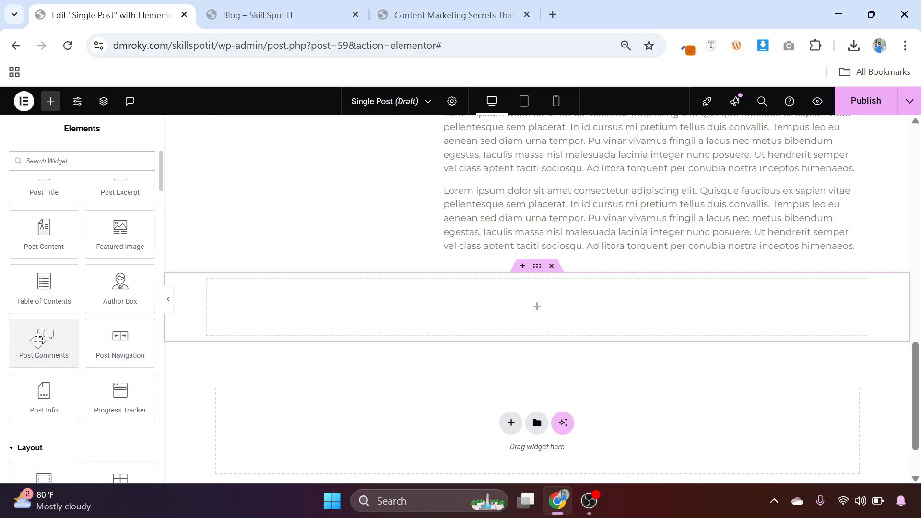
{"action": "left_click_drag", "start_coordinate": [33, 344], "coordinate": [484, 306]}
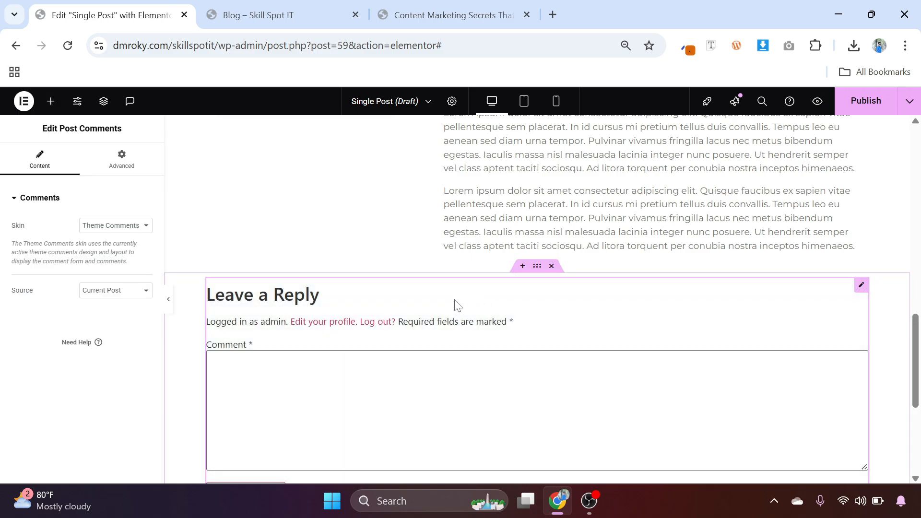
{"action": "scroll", "coordinate": [304, 324], "scroll_direction": "down", "scroll_amount": 5}
{"action": "scroll", "coordinate": [307, 327], "scroll_direction": "up", "scroll_amount": 3}
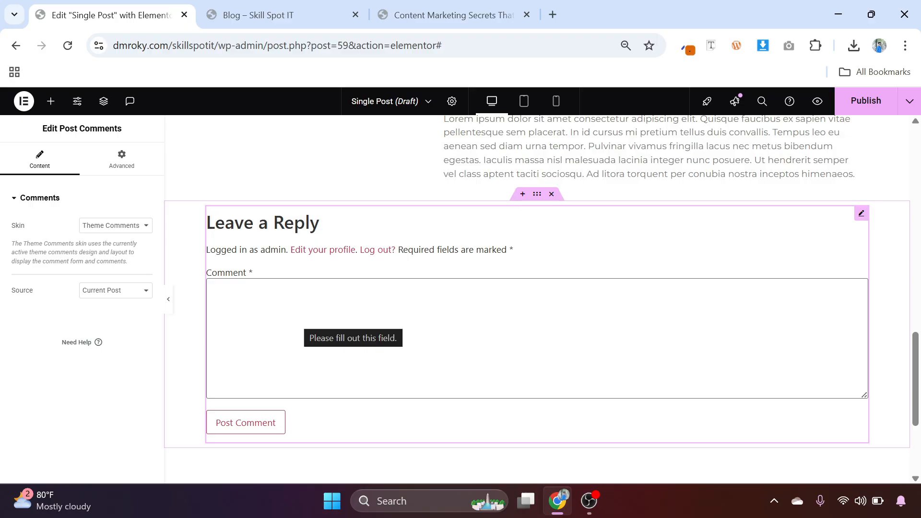
Open the Motion Effects settings of the author card's inner container
{"action": "scroll", "coordinate": [305, 338], "scroll_direction": "up", "scroll_amount": 6}
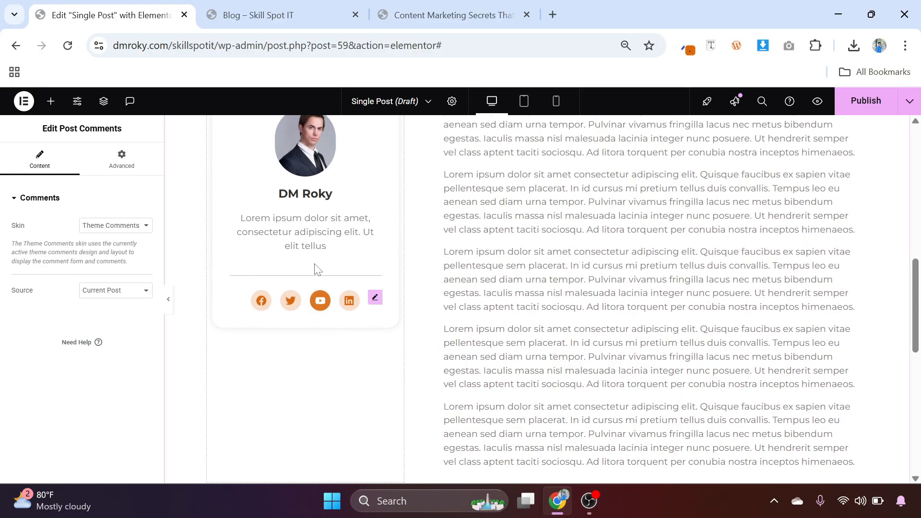
{"action": "scroll", "coordinate": [307, 259], "scroll_direction": "up", "scroll_amount": 2}
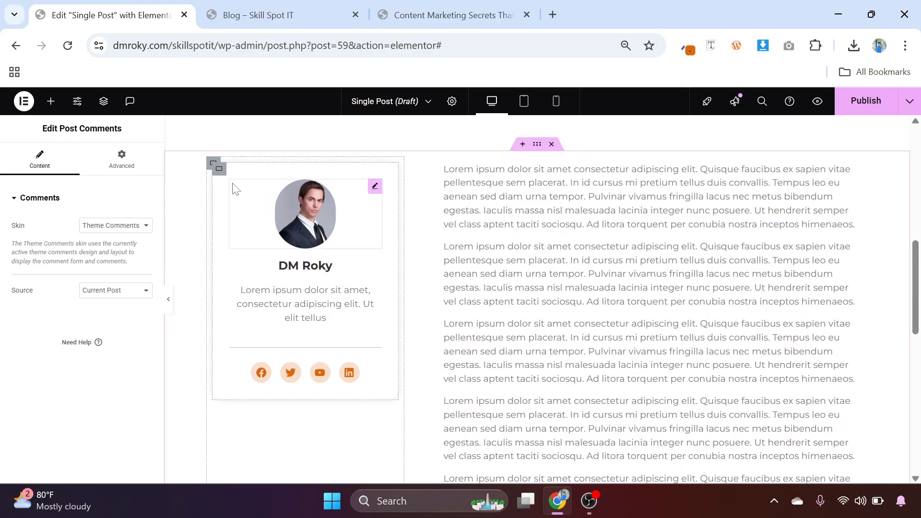
{"action": "scroll", "coordinate": [288, 225], "scroll_direction": "up", "scroll_amount": 5}
{"action": "scroll", "coordinate": [284, 236], "scroll_direction": "down", "scroll_amount": 4}
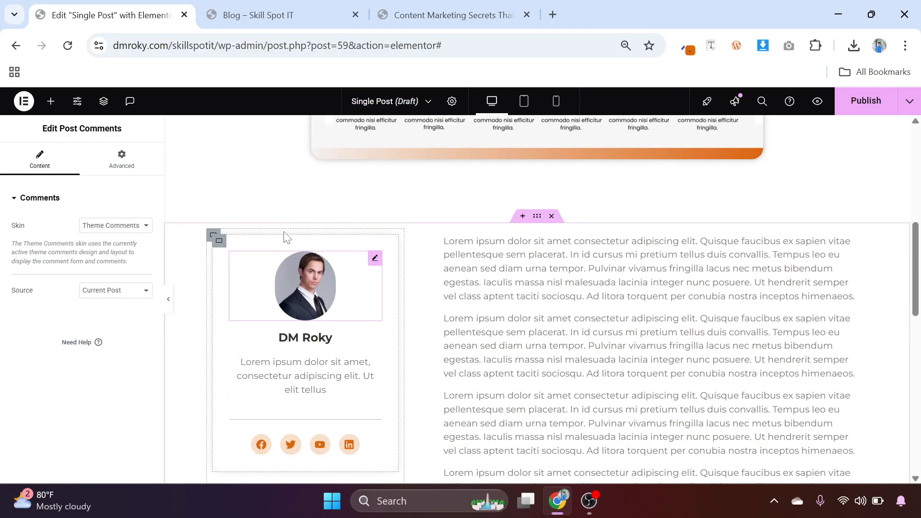
{"action": "left_click", "coordinate": [219, 239]}
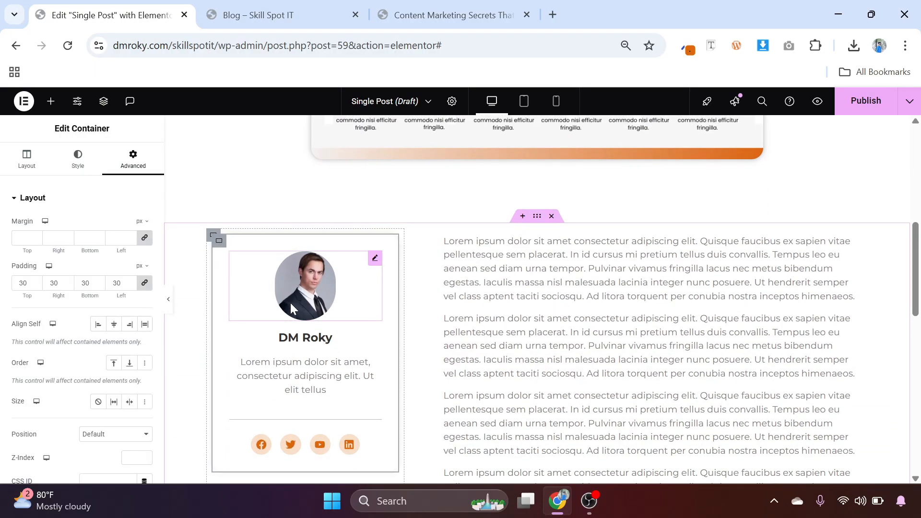
{"action": "scroll", "coordinate": [293, 307], "scroll_direction": "down", "scroll_amount": 3}
{"action": "scroll", "coordinate": [280, 259], "scroll_direction": "up", "scroll_amount": 4}
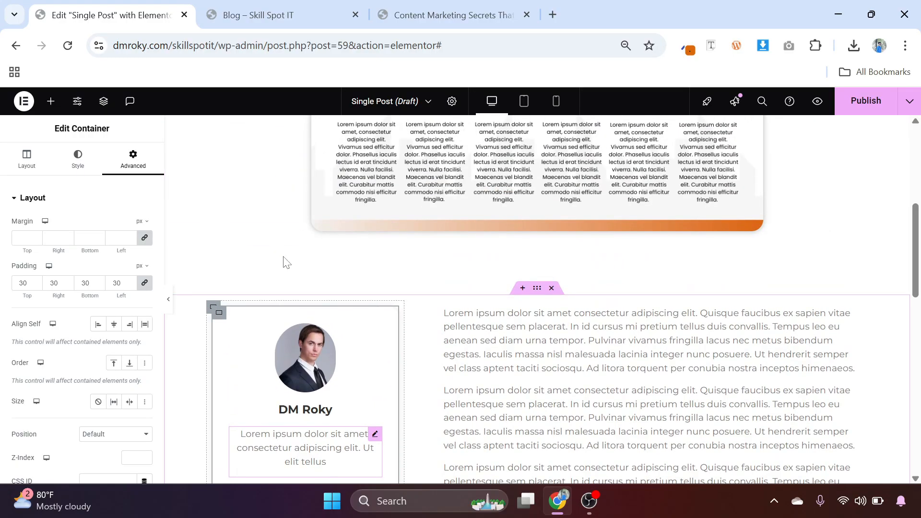
{"action": "scroll", "coordinate": [80, 255], "scroll_direction": "down", "scroll_amount": 6}
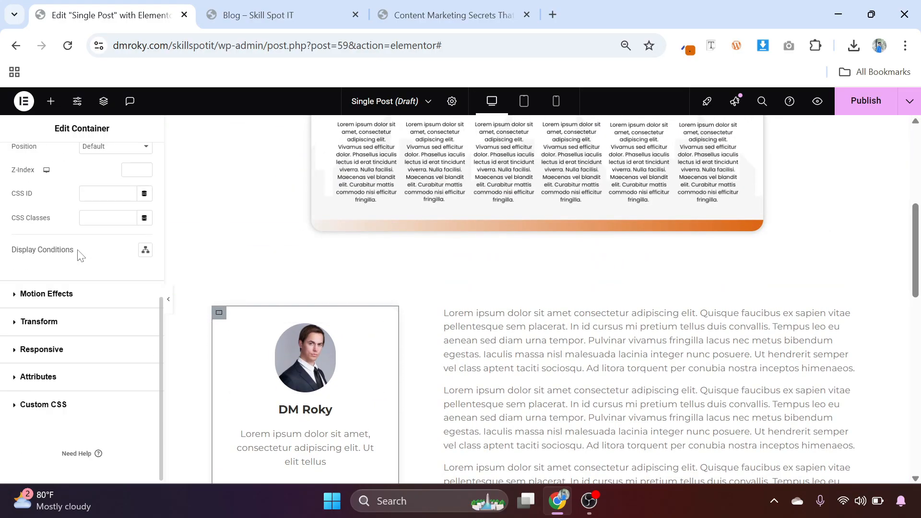
{"action": "left_click", "coordinate": [47, 294]}
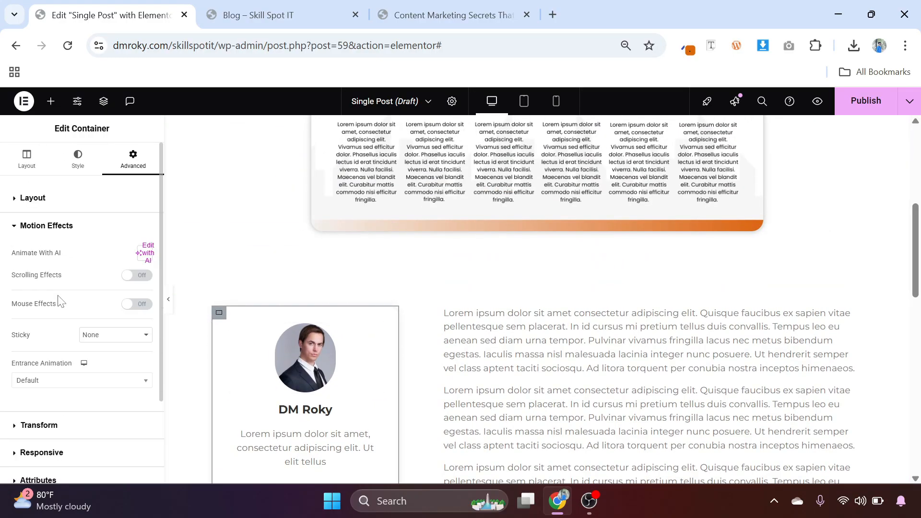
Try the Vertical Scroll effect on the author card container, preview it across the page, and reset it
{"action": "left_click", "coordinate": [127, 277]}
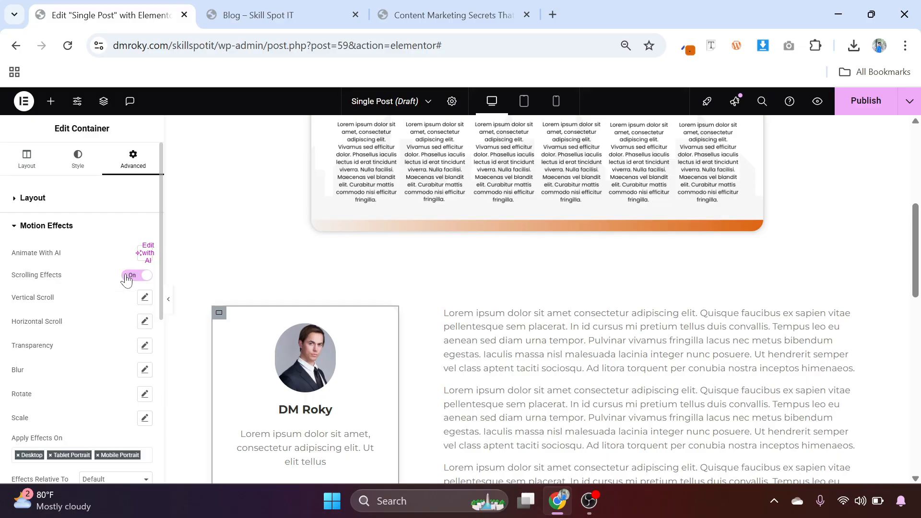
{"action": "left_click", "coordinate": [145, 297]}
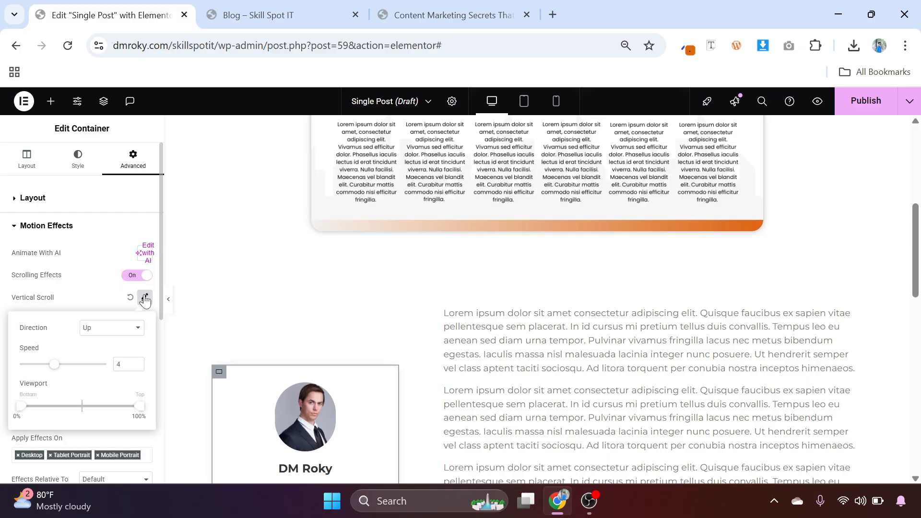
{"action": "left_click", "coordinate": [169, 301]}
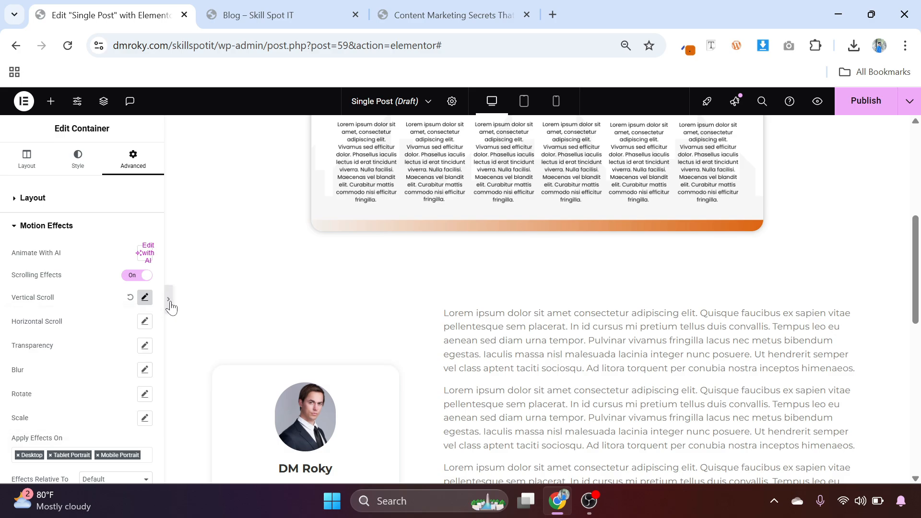
{"action": "scroll", "coordinate": [425, 336], "scroll_direction": "down", "scroll_amount": 4}
{"action": "scroll", "coordinate": [425, 336], "scroll_direction": "down", "scroll_amount": 4}
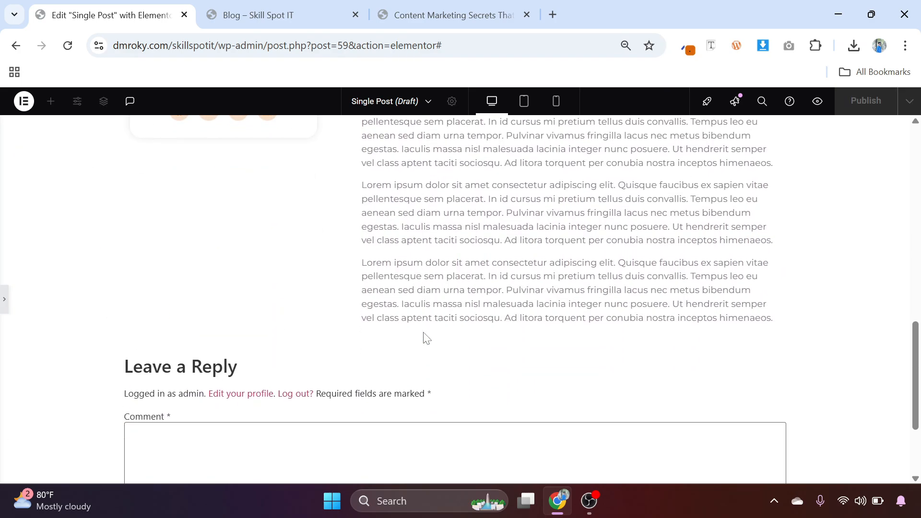
{"action": "scroll", "coordinate": [425, 336], "scroll_direction": "up", "scroll_amount": 6}
{"action": "scroll", "coordinate": [425, 336], "scroll_direction": "down", "scroll_amount": 5}
{"action": "scroll", "coordinate": [425, 335], "scroll_direction": "up", "scroll_amount": 5}
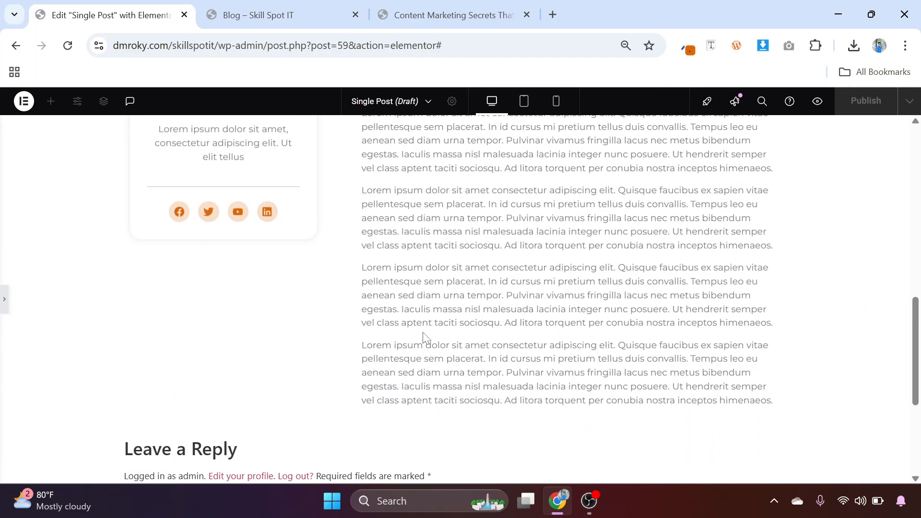
{"action": "left_click", "coordinate": [4, 304]}
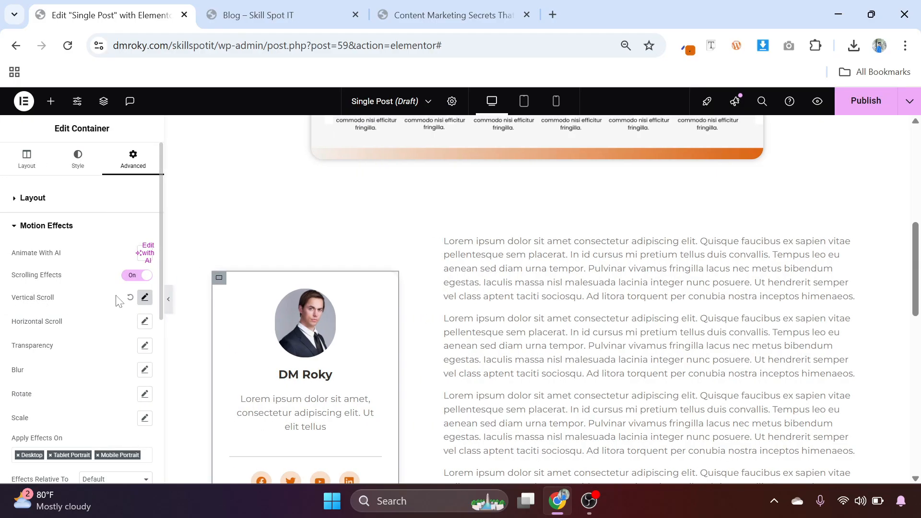
{"action": "left_click", "coordinate": [130, 298]}
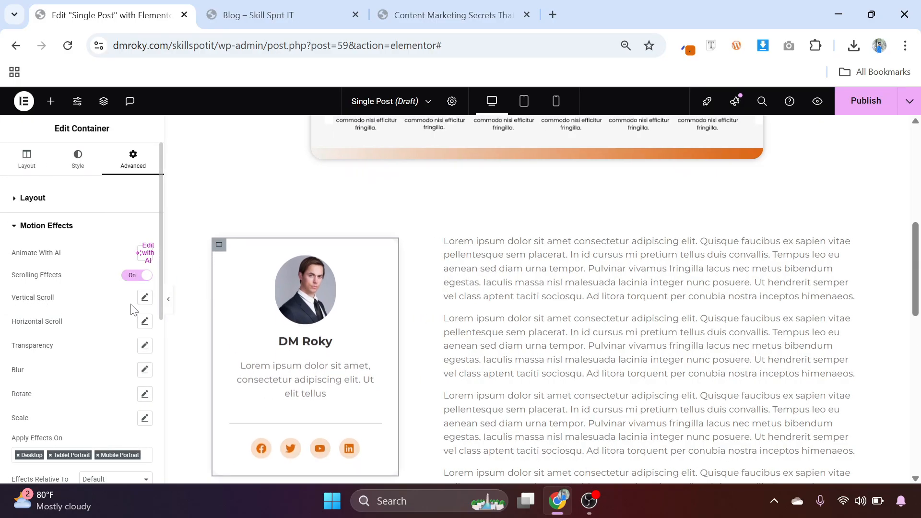
Try the Horizontal Scroll effect on the author card container and turn its scrolling effects off
{"action": "left_click", "coordinate": [144, 322]}
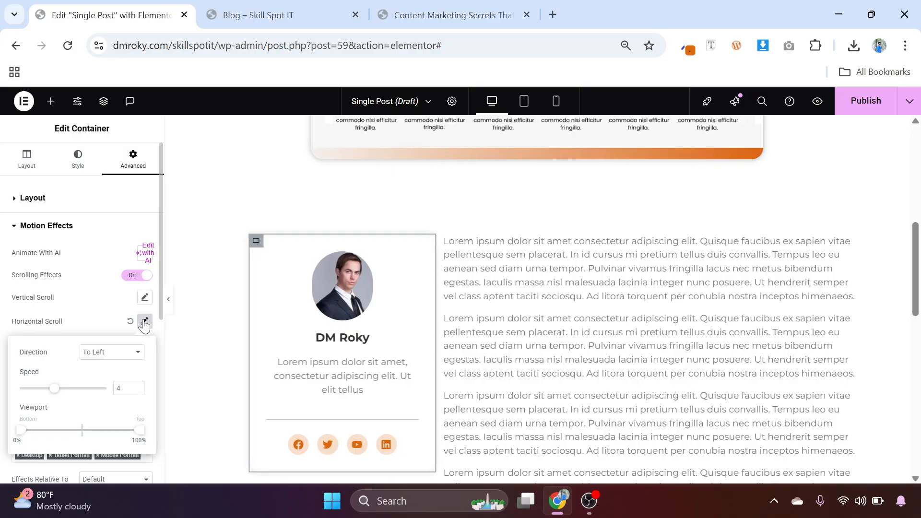
{"action": "scroll", "coordinate": [245, 307], "scroll_direction": "down", "scroll_amount": 3}
{"action": "scroll", "coordinate": [246, 307], "scroll_direction": "up", "scroll_amount": 3}
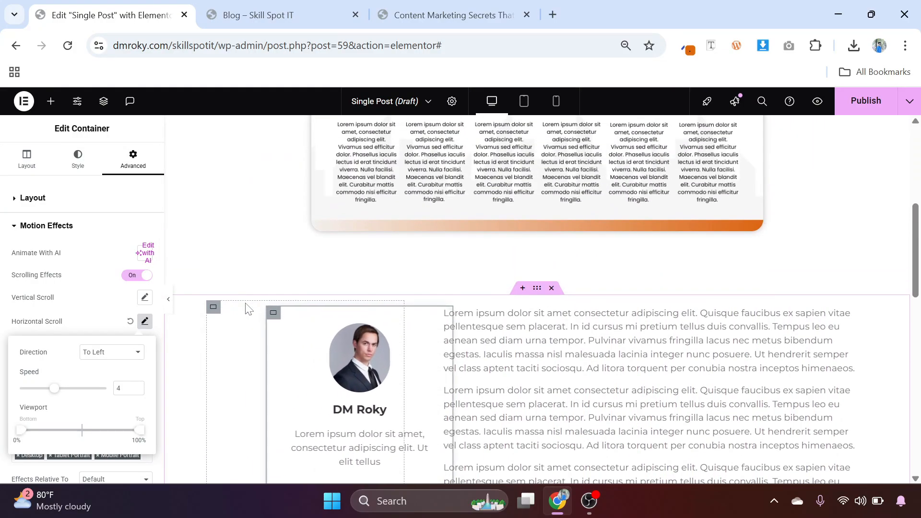
{"action": "scroll", "coordinate": [245, 307], "scroll_direction": "down", "scroll_amount": 3}
{"action": "scroll", "coordinate": [248, 306], "scroll_direction": "up", "scroll_amount": 3}
{"action": "scroll", "coordinate": [247, 306], "scroll_direction": "down", "scroll_amount": 2}
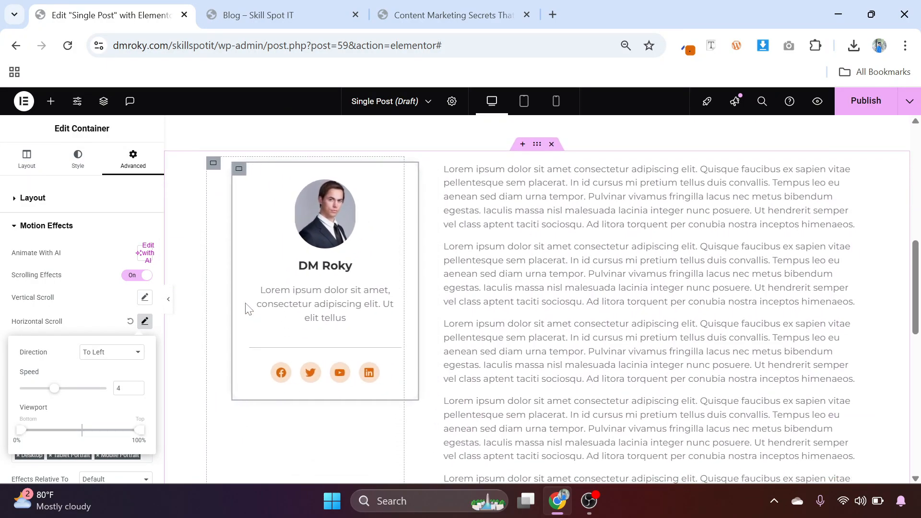
{"action": "left_click", "coordinate": [138, 275]}
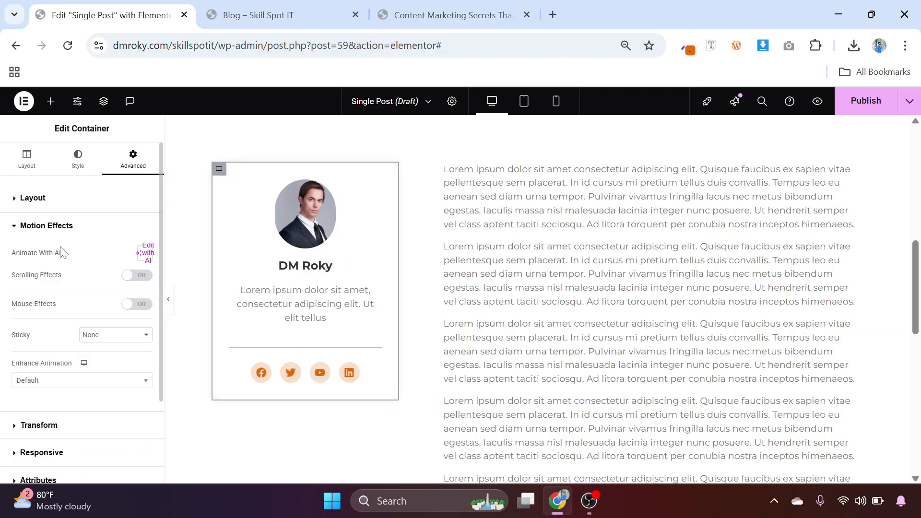
Enable mouse effects on the author card container, using 3D Tilt with the Opposite direction
{"action": "left_click", "coordinate": [125, 307]}
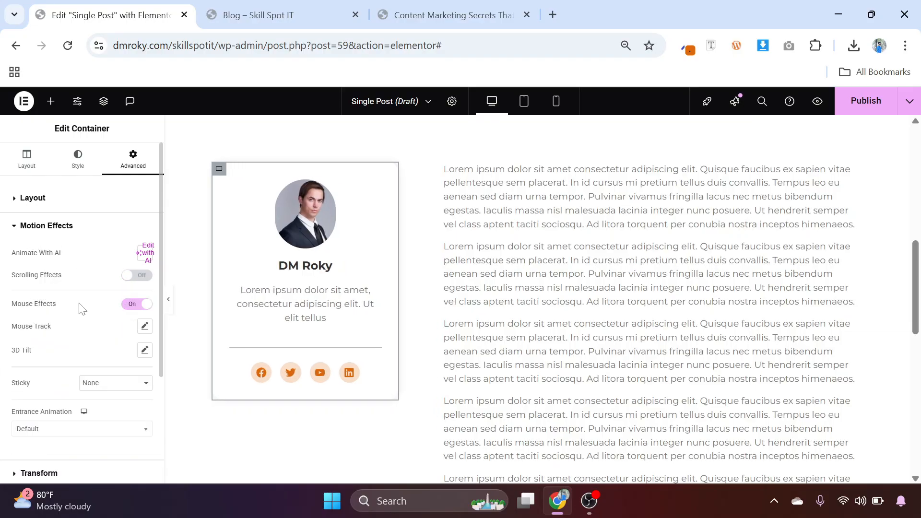
{"action": "scroll", "coordinate": [80, 308], "scroll_direction": "down", "scroll_amount": 2}
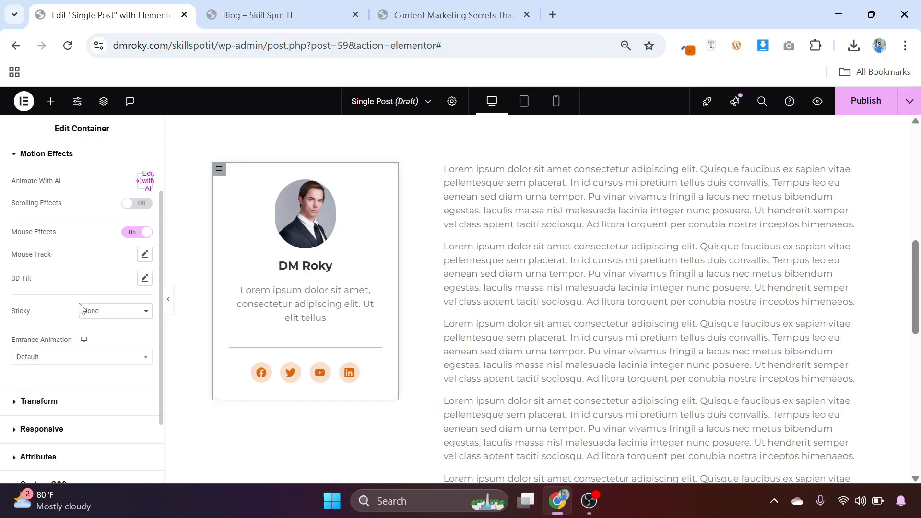
{"action": "left_click", "coordinate": [144, 278]}
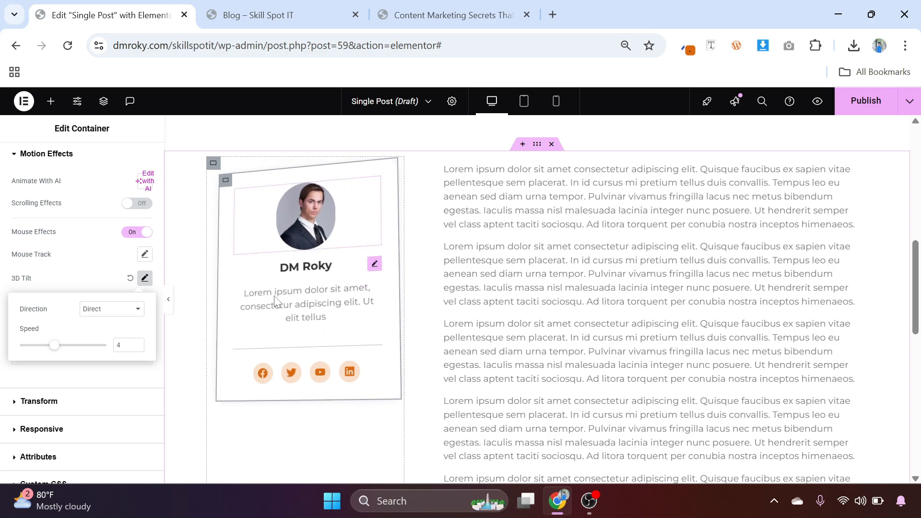
{"action": "left_click", "coordinate": [129, 311]}
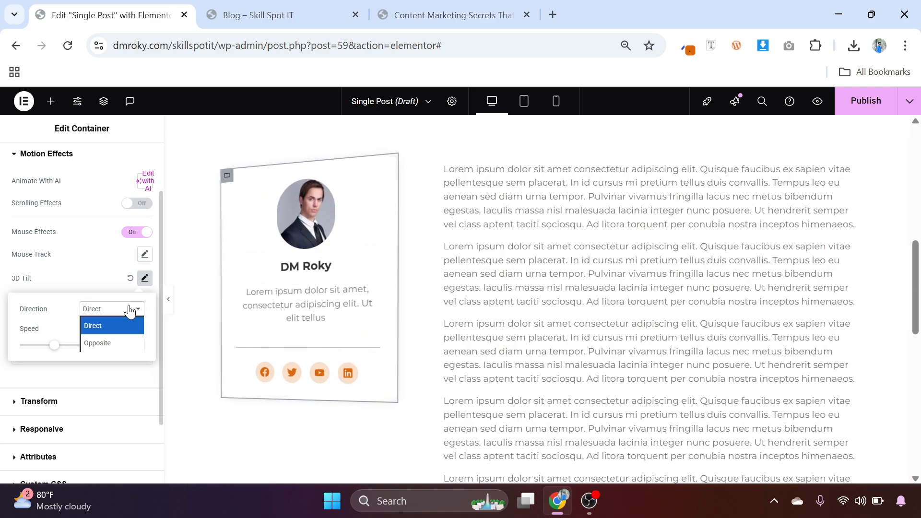
{"action": "left_click", "coordinate": [123, 341]}
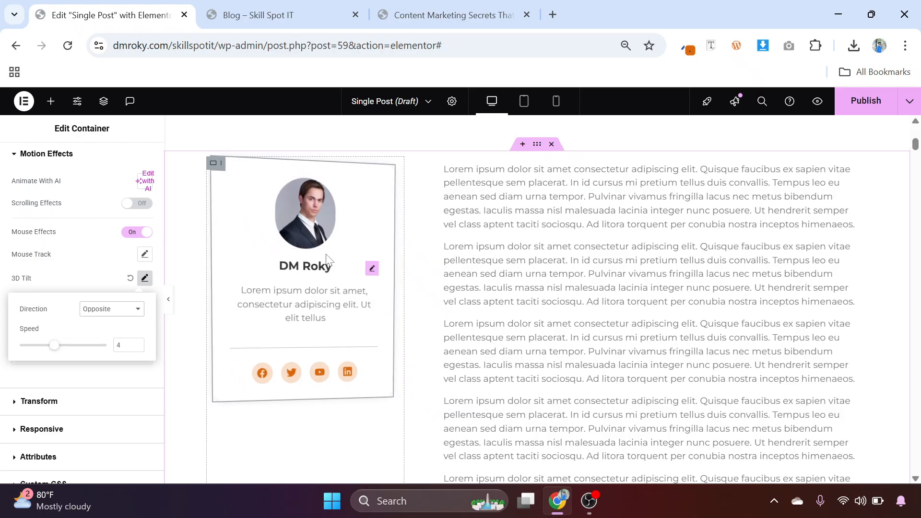
Review the page layout from the author card's tilt effect to the comments section, and browse the available single-post widgets
{"action": "left_click", "coordinate": [168, 299]}
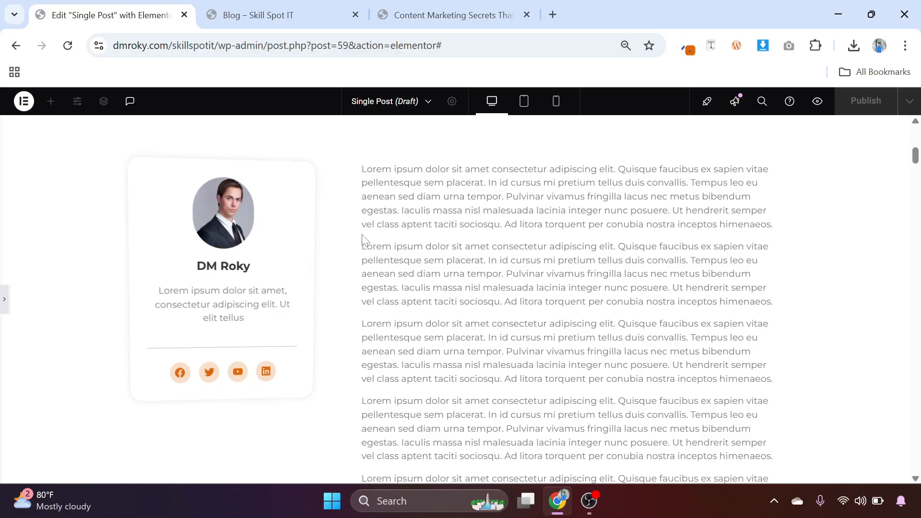
{"action": "scroll", "coordinate": [348, 294], "scroll_direction": "up", "scroll_amount": 10}
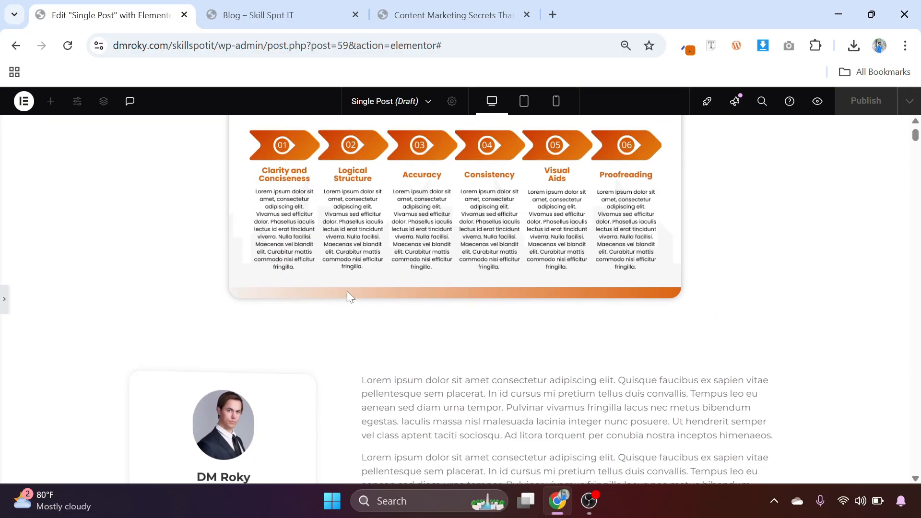
{"action": "scroll", "coordinate": [348, 294], "scroll_direction": "down", "scroll_amount": 15}
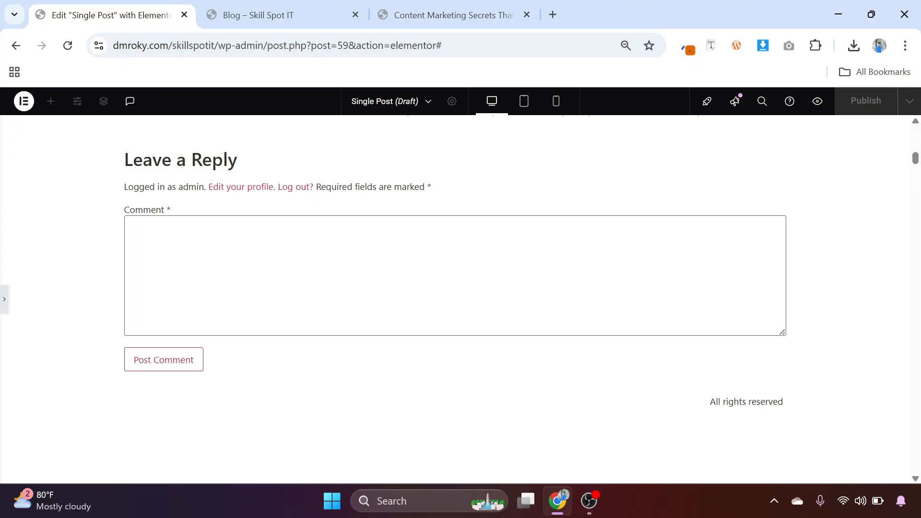
{"action": "scroll", "coordinate": [463, 280], "scroll_direction": "up", "scroll_amount": 1}
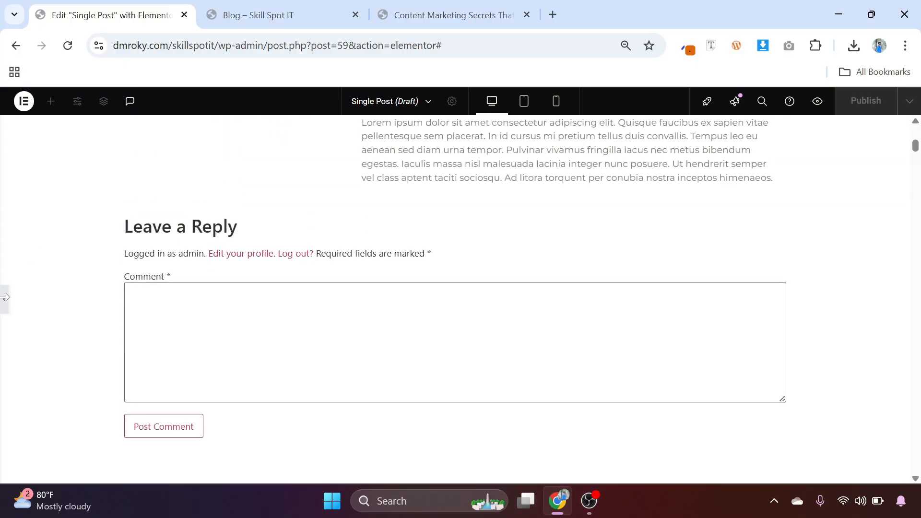
{"action": "left_click", "coordinate": [4, 304]}
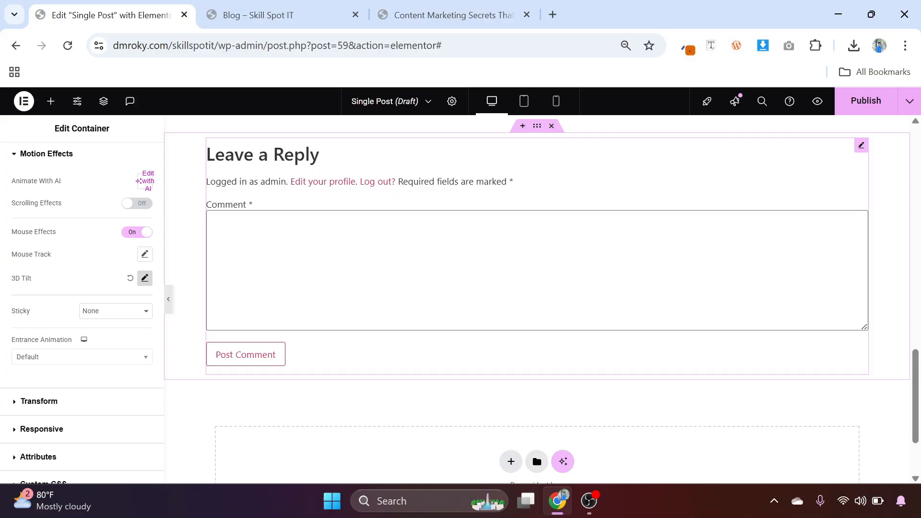
{"action": "left_click", "coordinate": [50, 101]}
{"action": "scroll", "coordinate": [67, 302], "scroll_direction": "down", "scroll_amount": 3}
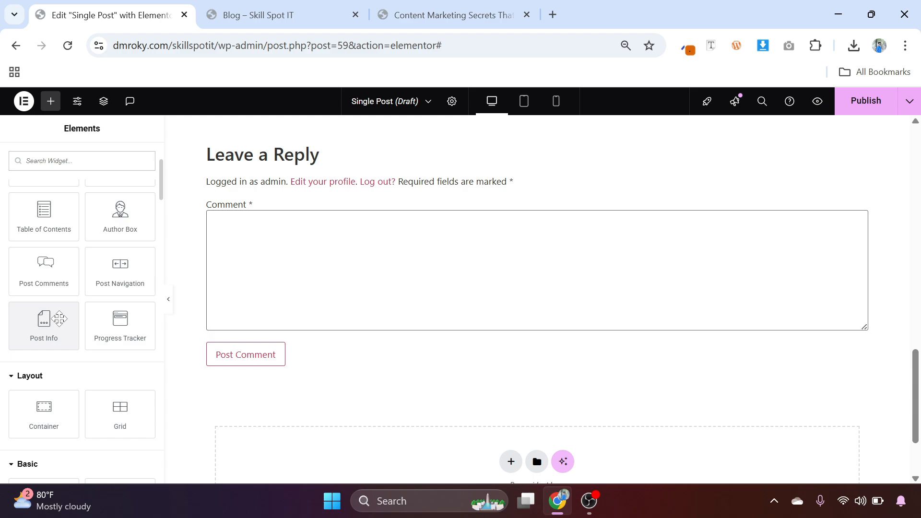
{"action": "scroll", "coordinate": [59, 319], "scroll_direction": "up", "scroll_amount": 3}
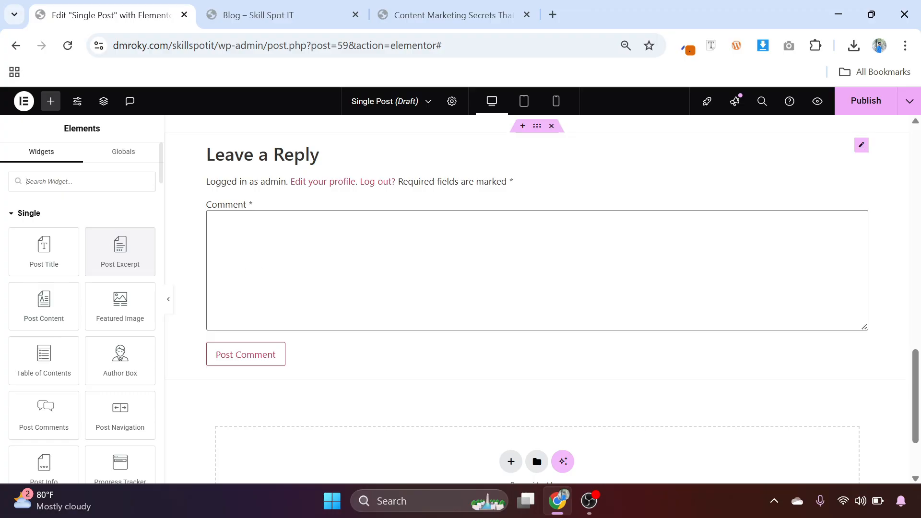
{"action": "scroll", "coordinate": [472, 303], "scroll_direction": "up", "scroll_amount": 20}
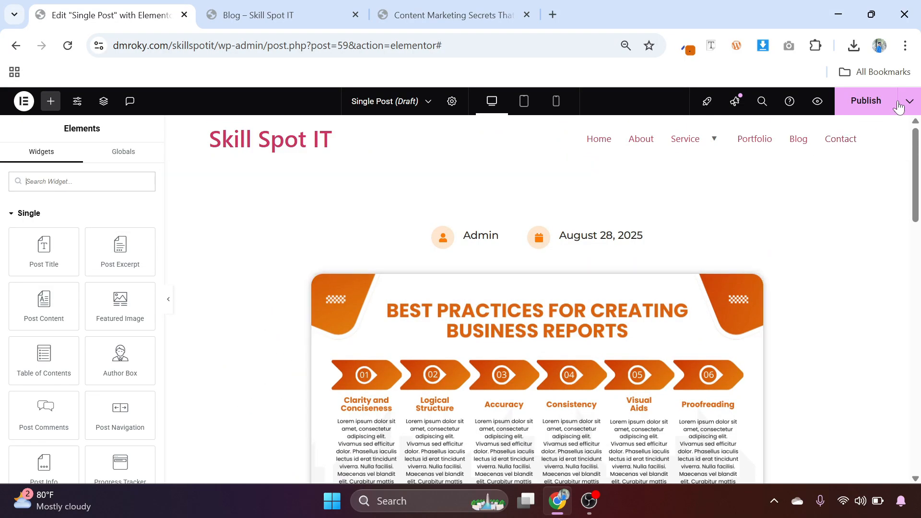
Start publishing the template and add a display condition that includes all Posts
{"action": "left_click", "coordinate": [876, 95]}
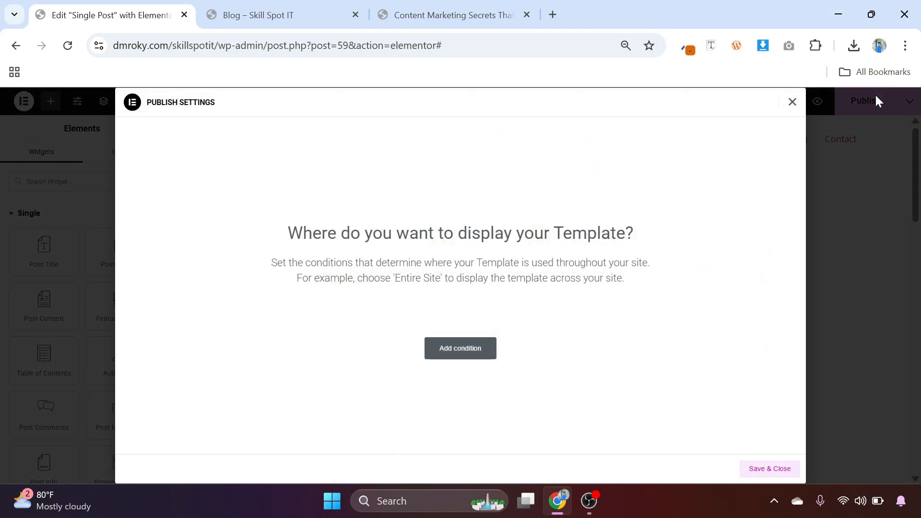
{"action": "left_click", "coordinate": [454, 363]}
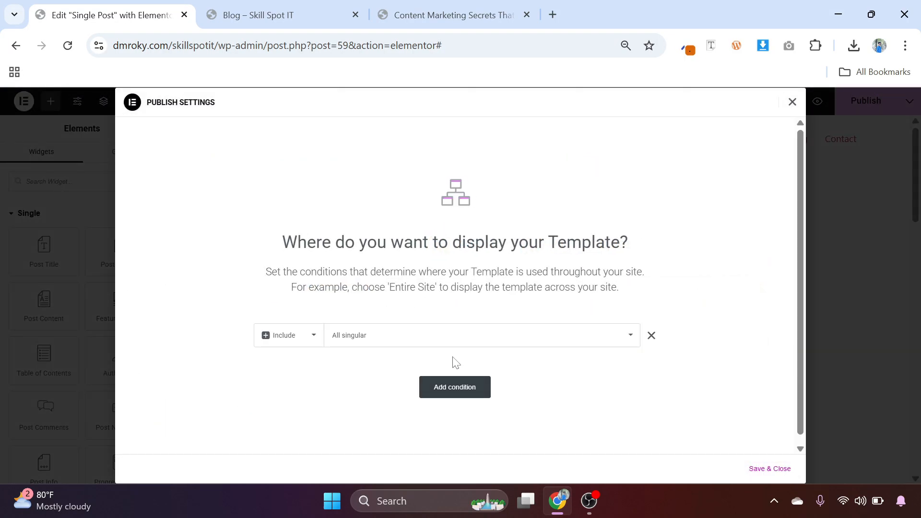
{"action": "left_click", "coordinate": [361, 340]}
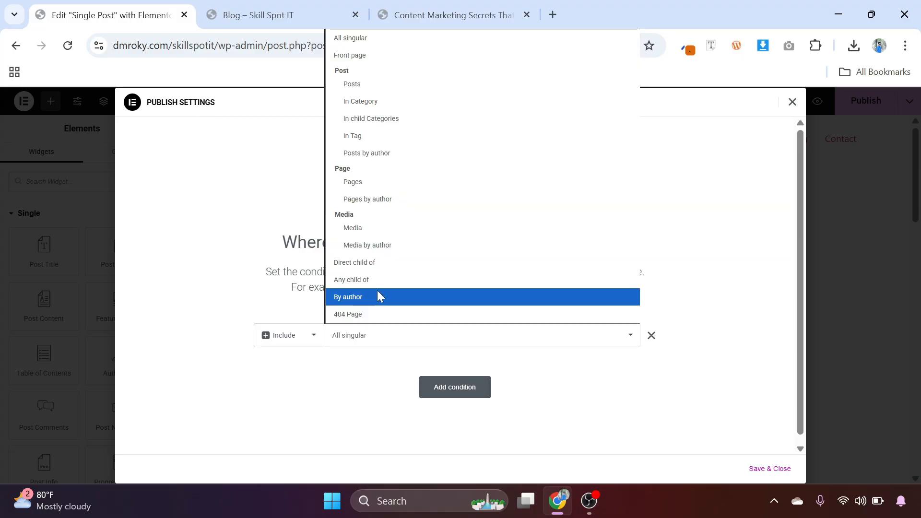
{"action": "left_click", "coordinate": [378, 90]}
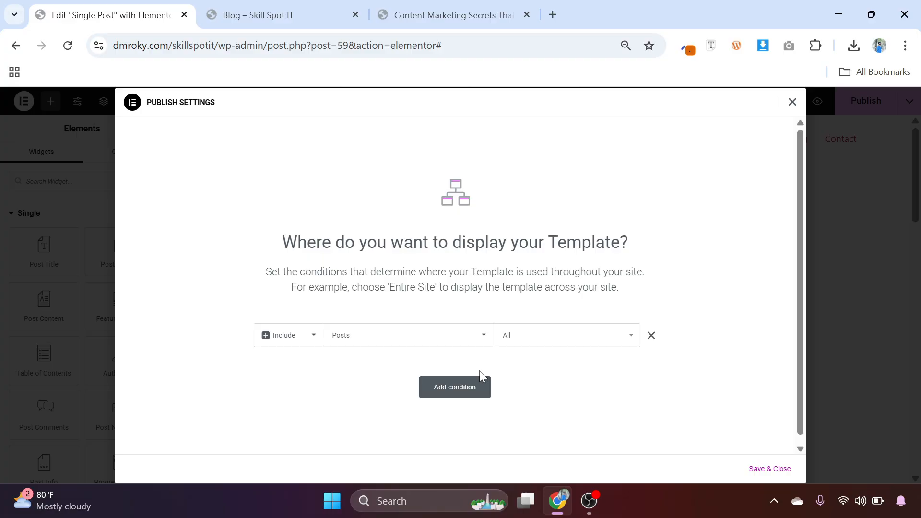
Save the display condition to publish the Single Post template, and reload the Content Marketing Secrets post on the live site
{"action": "left_click", "coordinate": [770, 469]}
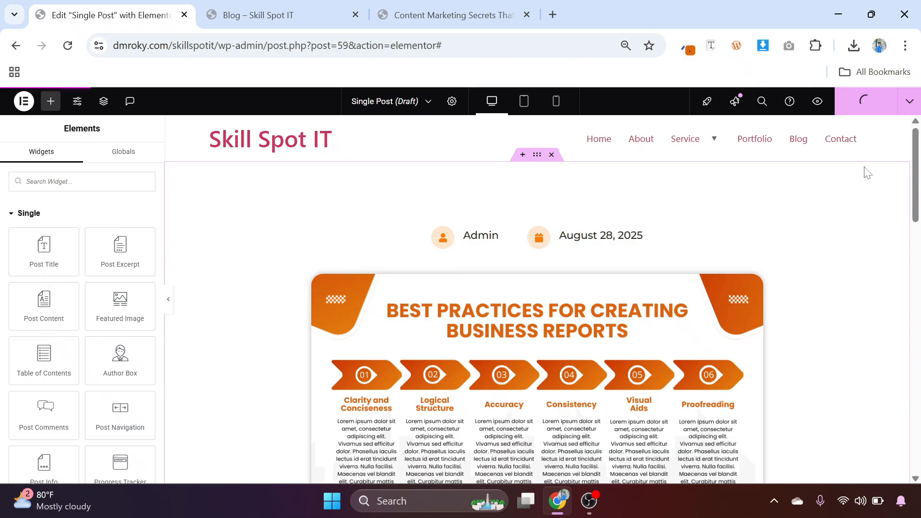
{"action": "left_click", "coordinate": [462, 7]}
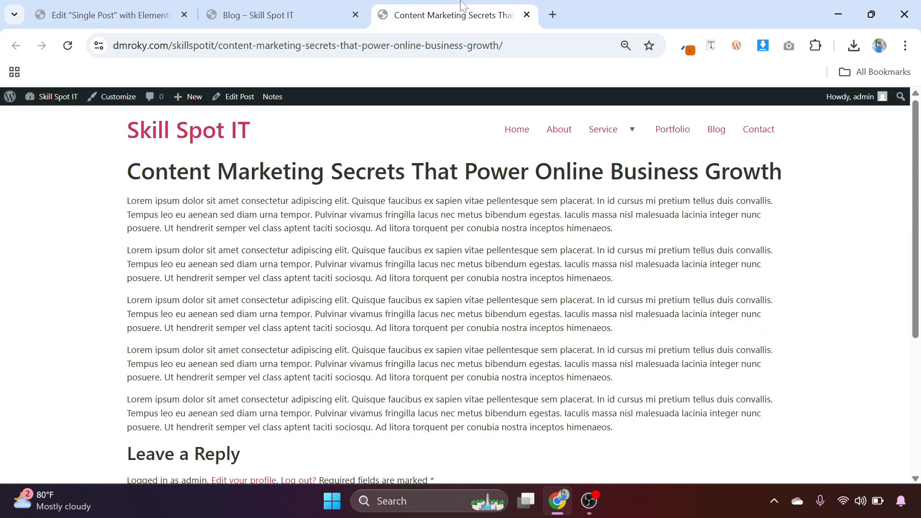
{"action": "scroll", "coordinate": [270, 246], "scroll_direction": "down", "scroll_amount": 5}
{"action": "scroll", "coordinate": [269, 245], "scroll_direction": "up", "scroll_amount": 5}
{"action": "left_click", "coordinate": [70, 45]}
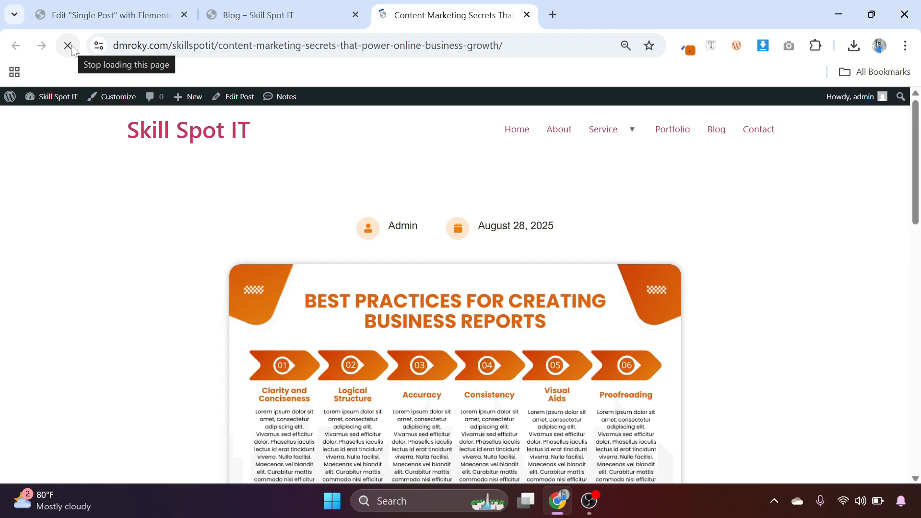
Review the reloaded post's featured image, tilting author card and post content
{"action": "scroll", "coordinate": [288, 254], "scroll_direction": "down", "scroll_amount": 15}
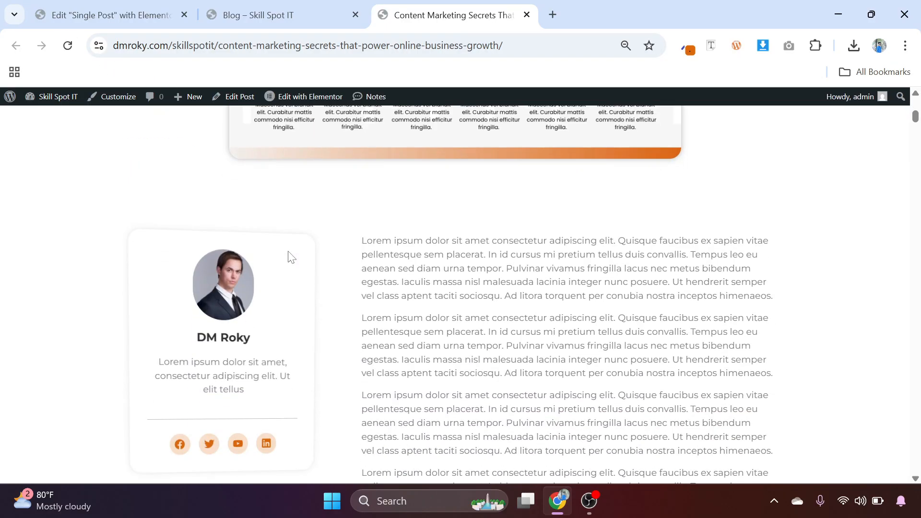
{"action": "scroll", "coordinate": [290, 258], "scroll_direction": "up", "scroll_amount": 5}
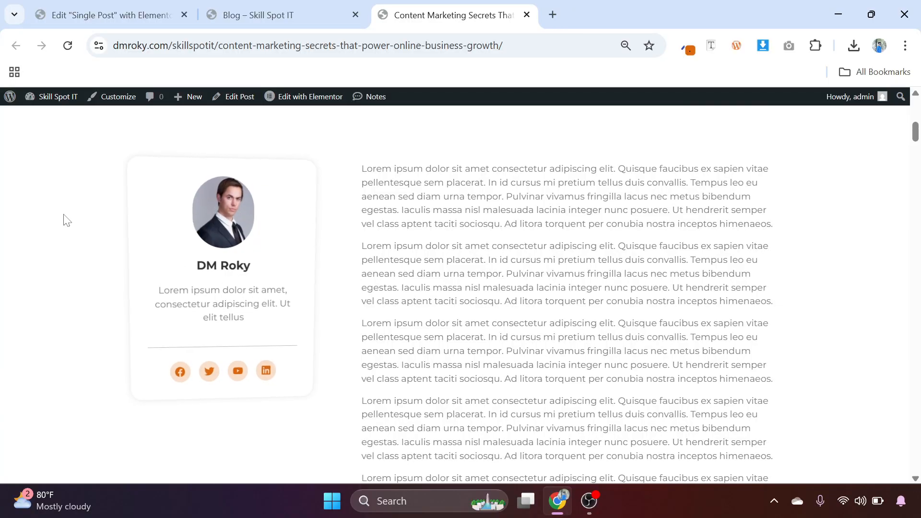
{"action": "scroll", "coordinate": [290, 269], "scroll_direction": "up", "scroll_amount": 3}
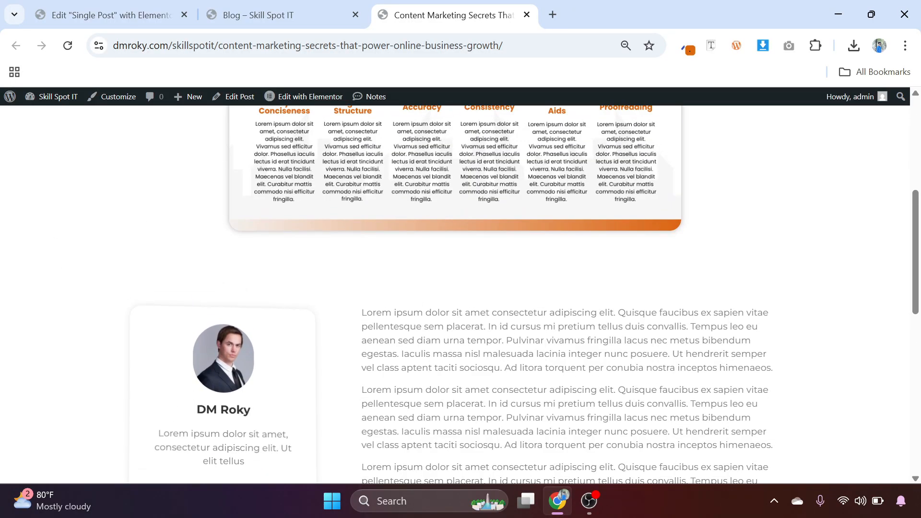
{"action": "left_click_drag", "start_coordinate": [365, 313], "coordinate": [448, 418]}
{"action": "scroll", "coordinate": [448, 418], "scroll_direction": "up", "scroll_amount": 6}
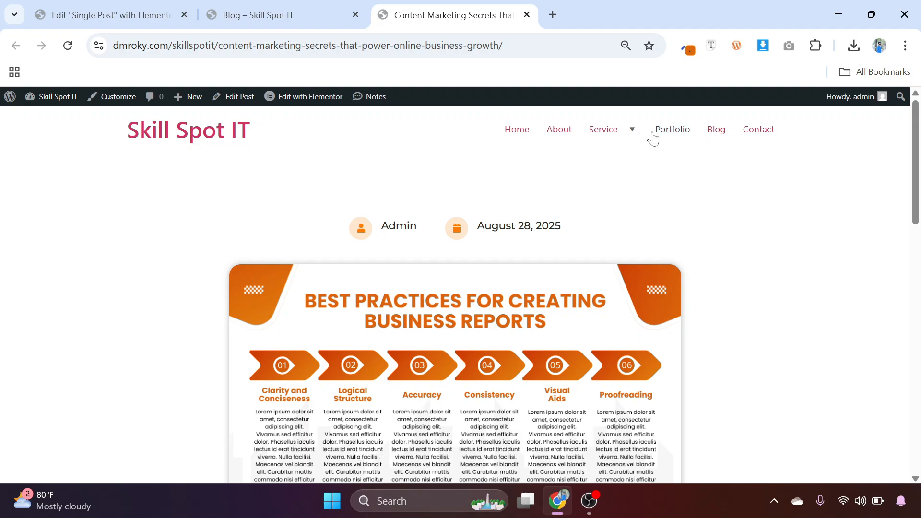
Open the post "The Role of Social Media Marketing in Business Success Today" from the blog page and look through its full layout
{"action": "left_click", "coordinate": [309, 7]}
{"action": "scroll", "coordinate": [363, 231], "scroll_direction": "down", "scroll_amount": 15}
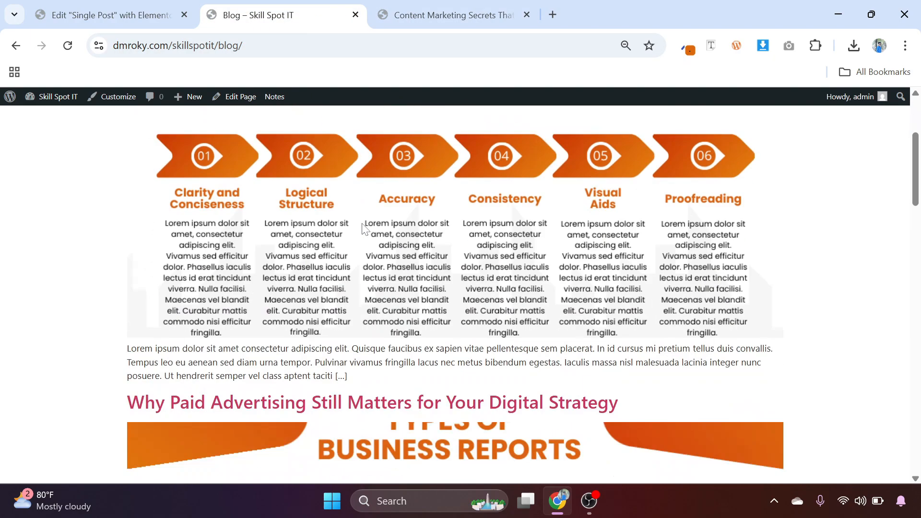
{"action": "scroll", "coordinate": [296, 235], "scroll_direction": "up", "scroll_amount": 4}
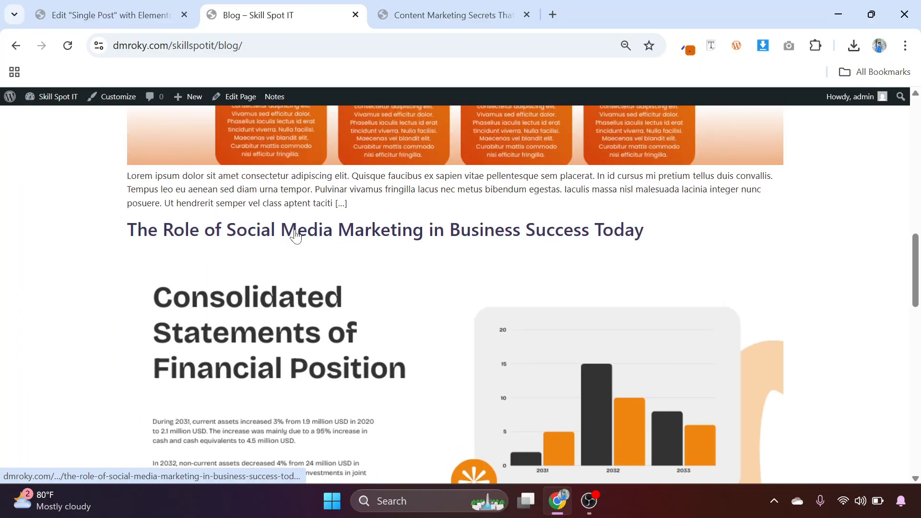
{"action": "left_click", "coordinate": [294, 235]}
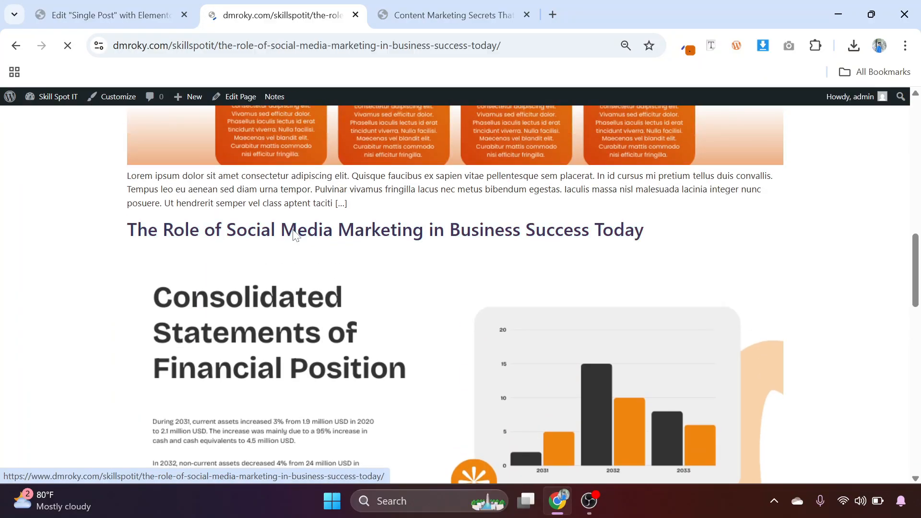
{"action": "scroll", "coordinate": [298, 234], "scroll_direction": "down", "scroll_amount": 15}
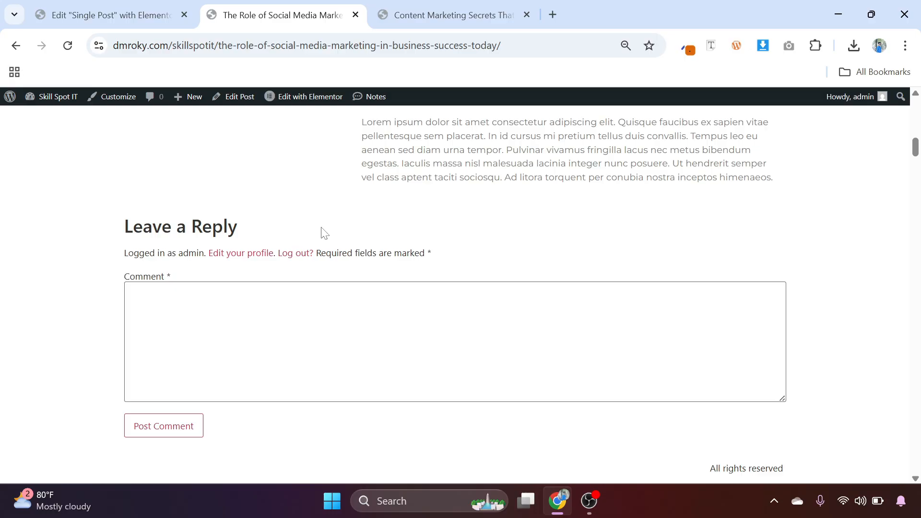
{"action": "scroll", "coordinate": [324, 233], "scroll_direction": "up", "scroll_amount": 15}
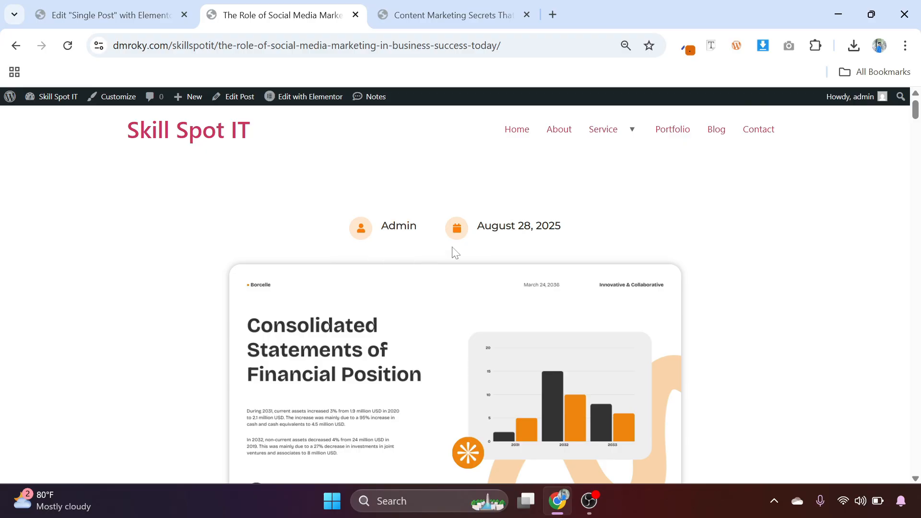
Examine the author and publication date in the post info row above the featured image
{"action": "scroll", "coordinate": [401, 301], "scroll_direction": "down", "scroll_amount": 3}
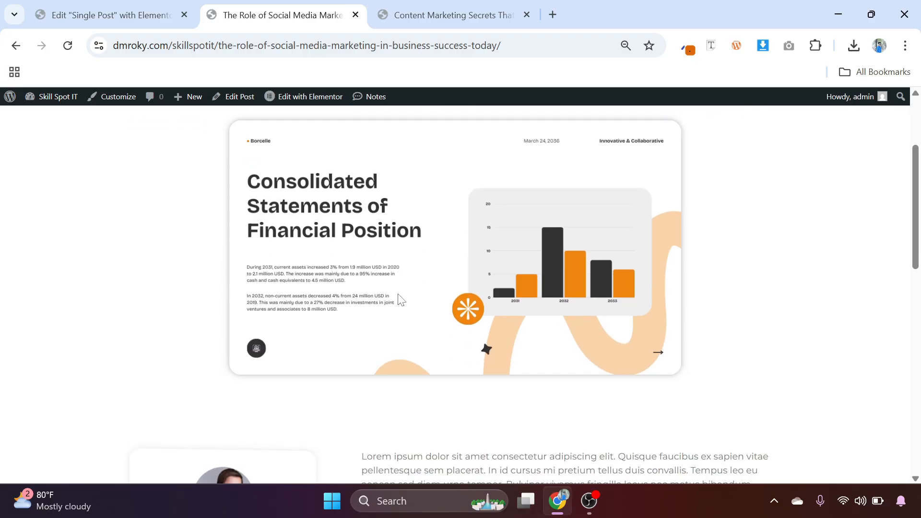
{"action": "scroll", "coordinate": [399, 300], "scroll_direction": "up", "scroll_amount": 3}
{"action": "left_click_drag", "start_coordinate": [419, 225], "coordinate": [387, 225]}
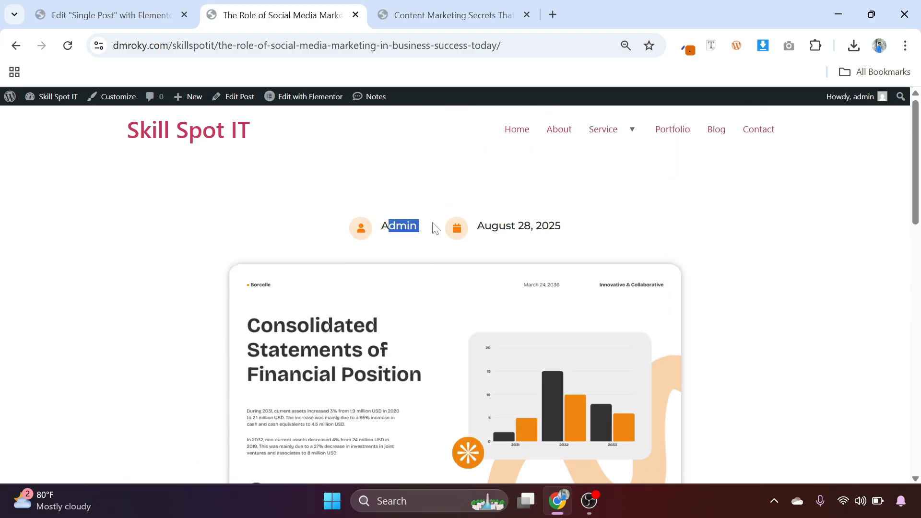
{"action": "left_click_drag", "start_coordinate": [479, 226], "coordinate": [595, 227]}
{"action": "left_click", "coordinate": [646, 224]}
{"action": "left_click_drag", "start_coordinate": [381, 226], "coordinate": [420, 231]}
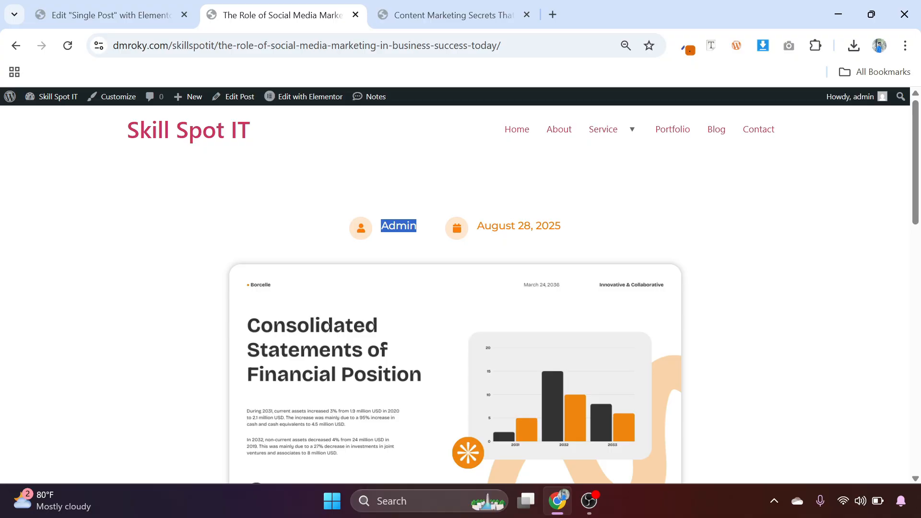
{"action": "left_click_drag", "start_coordinate": [485, 226], "coordinate": [598, 233]}
Examine the post's featured image, author card, body text and comment form
{"action": "scroll", "coordinate": [454, 318], "scroll_direction": "down", "scroll_amount": 3}
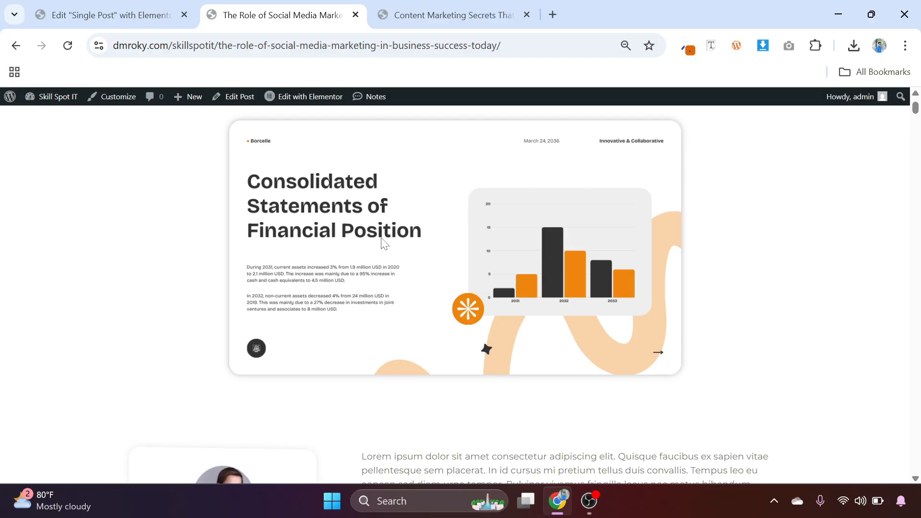
{"action": "scroll", "coordinate": [380, 245], "scroll_direction": "down", "scroll_amount": 4}
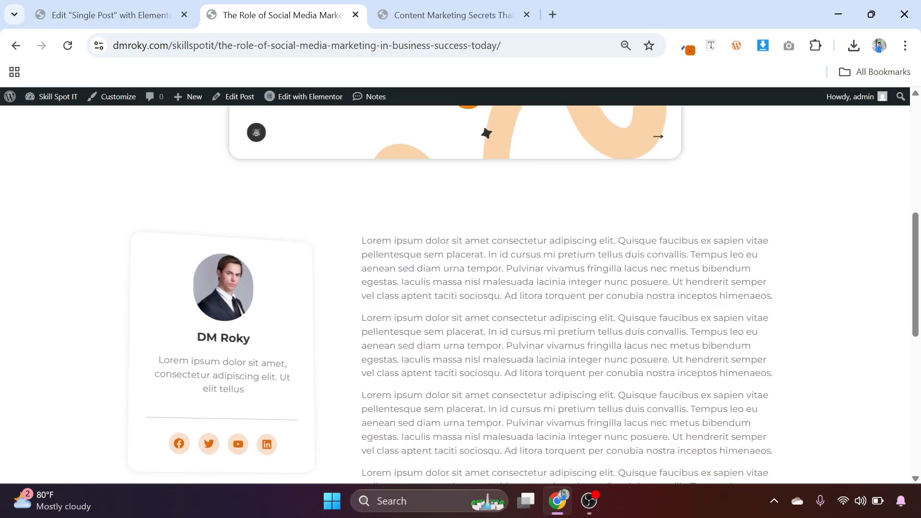
{"action": "left_click_drag", "start_coordinate": [461, 254], "coordinate": [488, 451]}
{"action": "scroll", "coordinate": [484, 422], "scroll_direction": "down", "scroll_amount": 5}
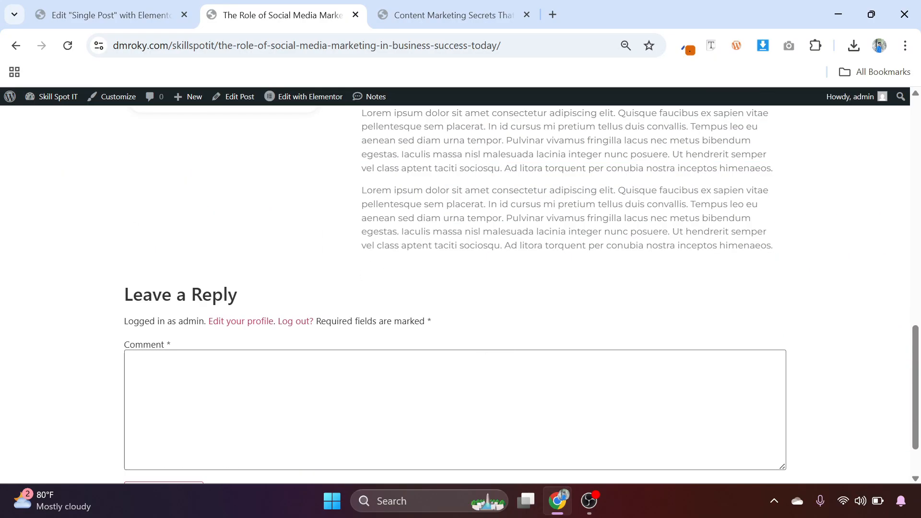
{"action": "left_click", "coordinate": [467, 410]}
{"action": "left_click", "coordinate": [249, 232]}
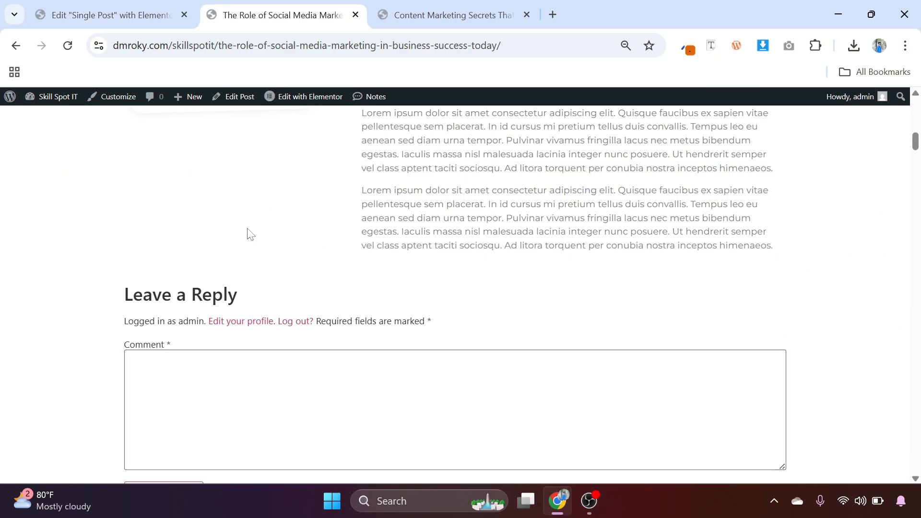
{"action": "scroll", "coordinate": [252, 239], "scroll_direction": "up", "scroll_amount": 10}
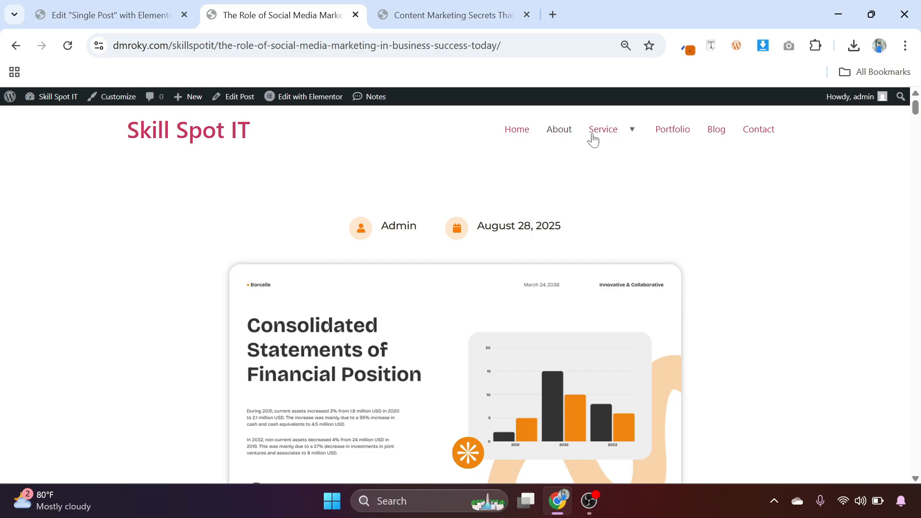
Go back to the Blog page and look through the list of posts in its default archive layout
{"action": "left_click", "coordinate": [717, 131]}
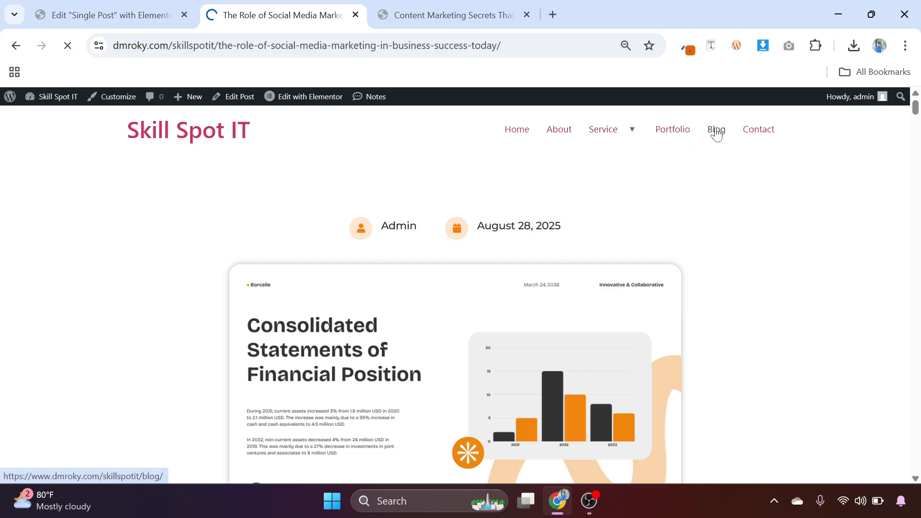
{"action": "scroll", "coordinate": [349, 279], "scroll_direction": "down", "scroll_amount": 8}
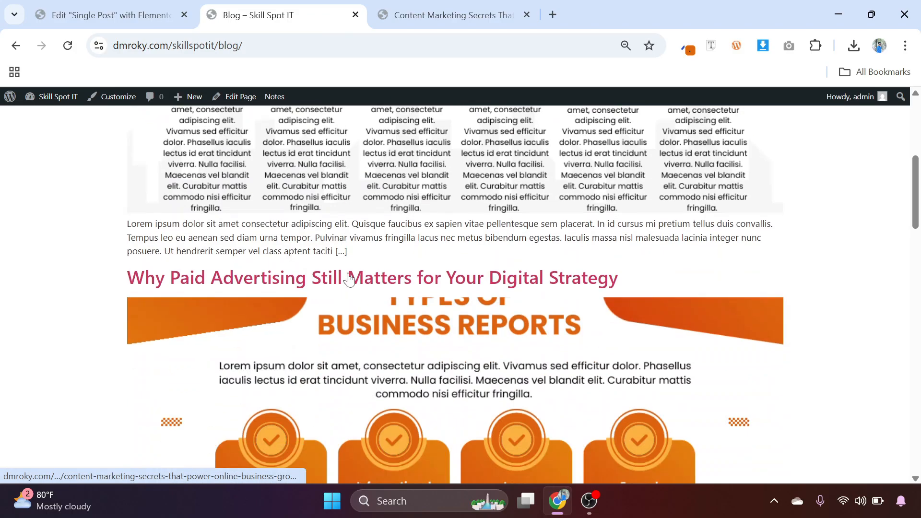
{"action": "scroll", "coordinate": [349, 279], "scroll_direction": "down", "scroll_amount": 10}
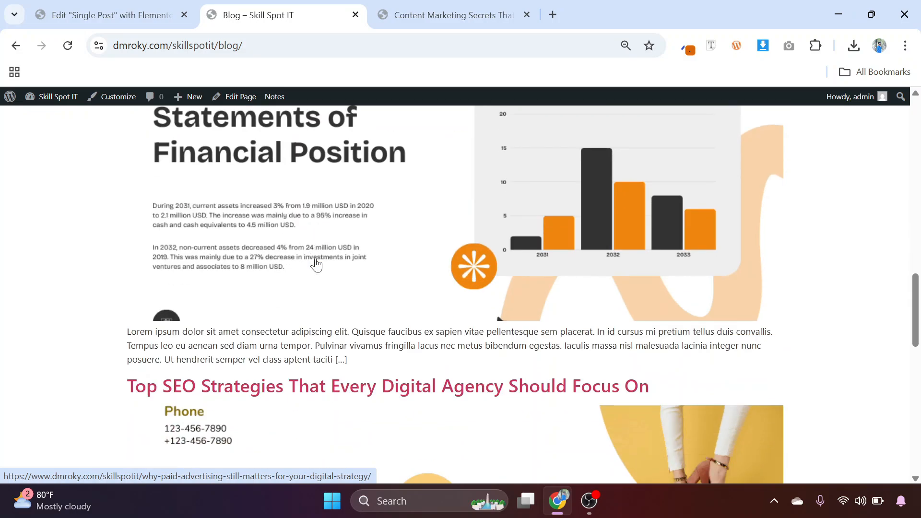
{"action": "scroll", "coordinate": [315, 264], "scroll_direction": "up", "scroll_amount": 15}
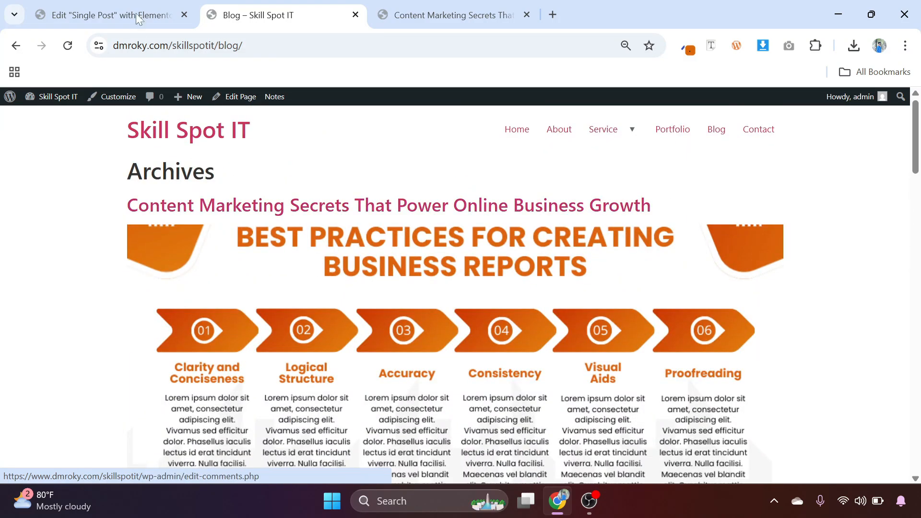
Exit the Single Post template editor to WordPress and create a new Loop Item template in the Theme Builder
{"action": "left_click", "coordinate": [134, 13]}
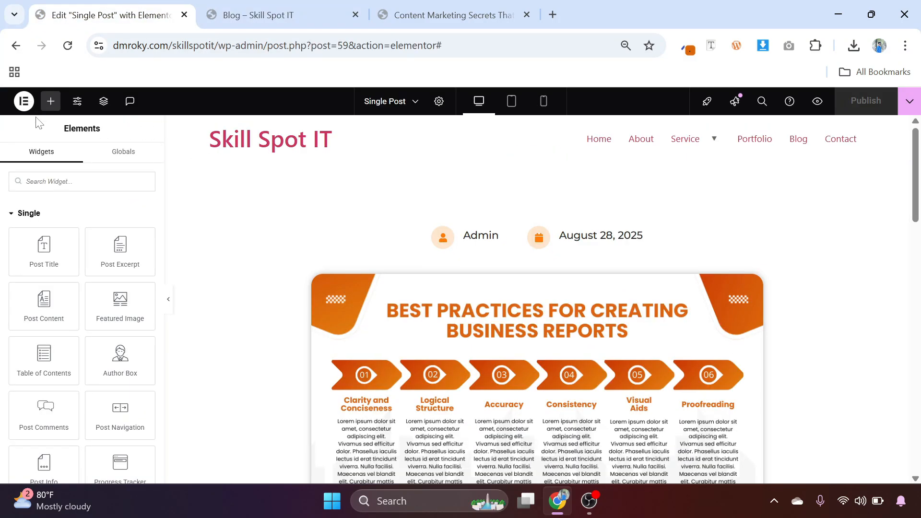
{"action": "left_click", "coordinate": [24, 102]}
{"action": "left_click", "coordinate": [66, 216]}
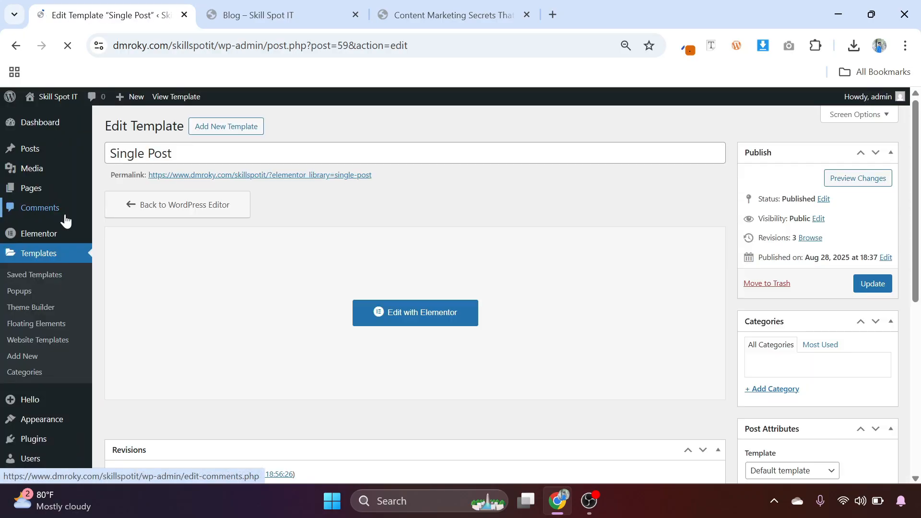
{"action": "left_click", "coordinate": [38, 309]}
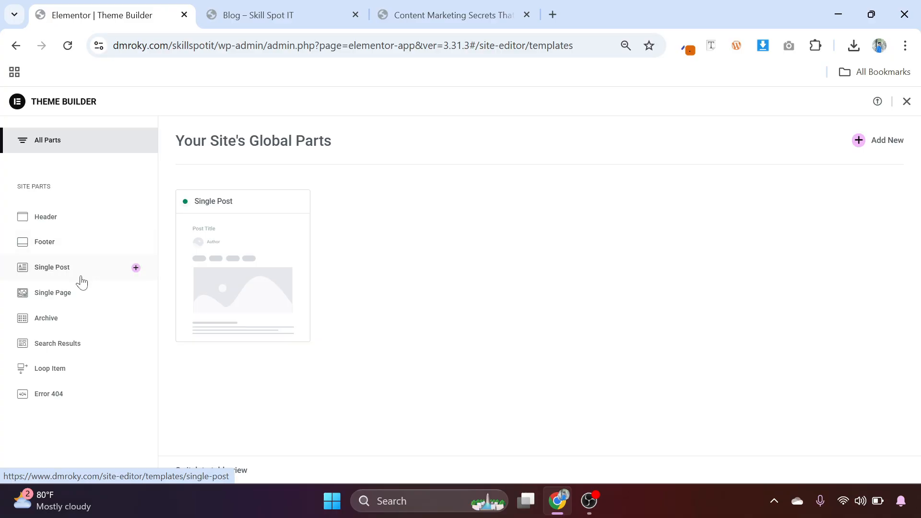
{"action": "left_click", "coordinate": [55, 374]}
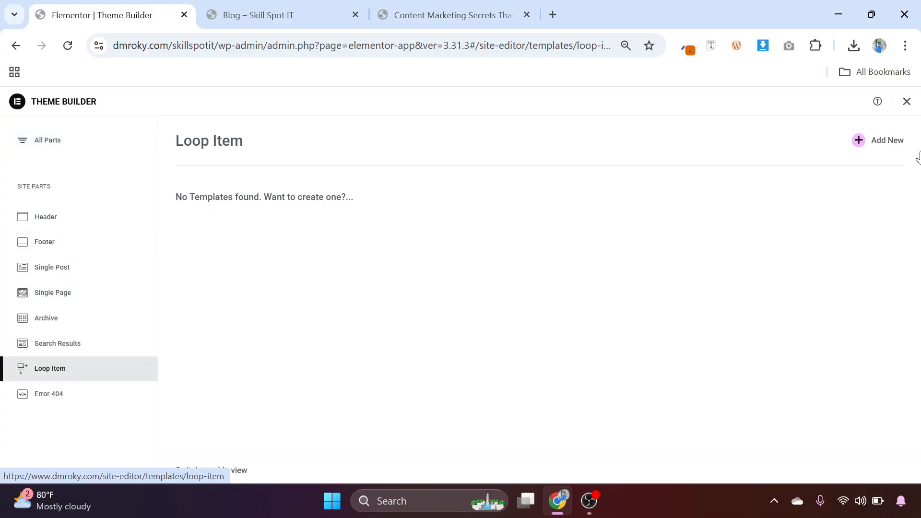
{"action": "left_click", "coordinate": [881, 141]}
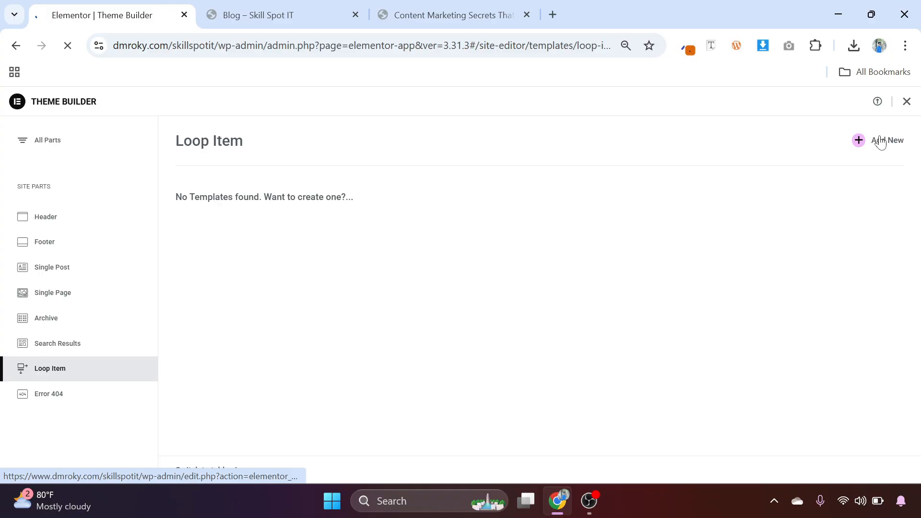
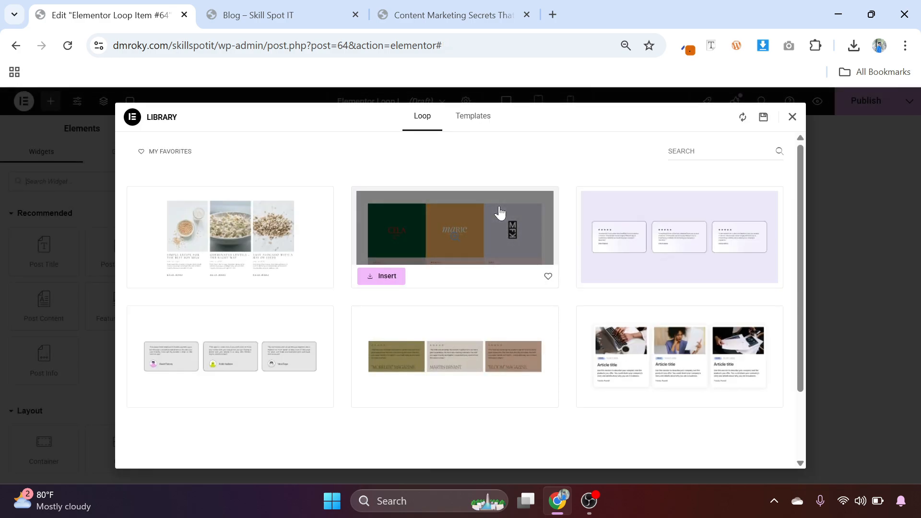
Dismiss the template library and add a single-column Flexbox container with downward direction to the Loop Item template
{"action": "left_click", "coordinate": [791, 118]}
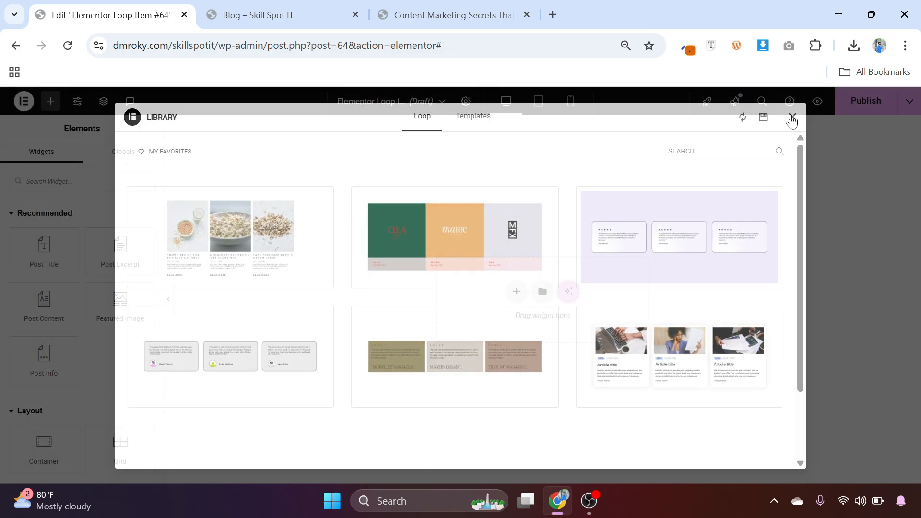
{"action": "left_click", "coordinate": [520, 300]}
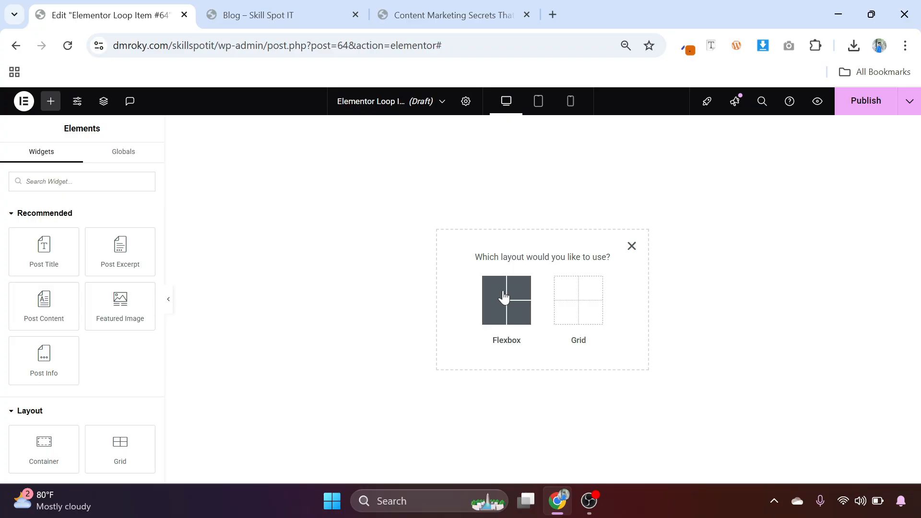
{"action": "left_click", "coordinate": [502, 298]}
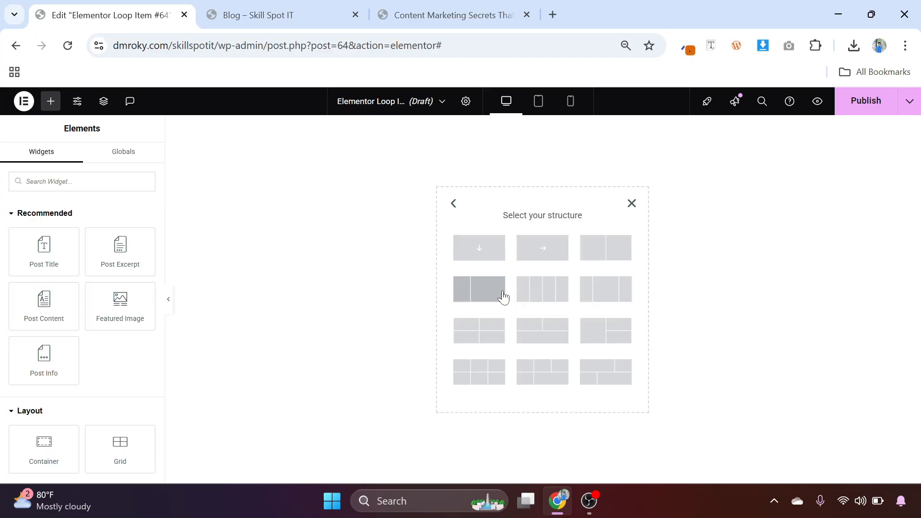
{"action": "left_click", "coordinate": [478, 250]}
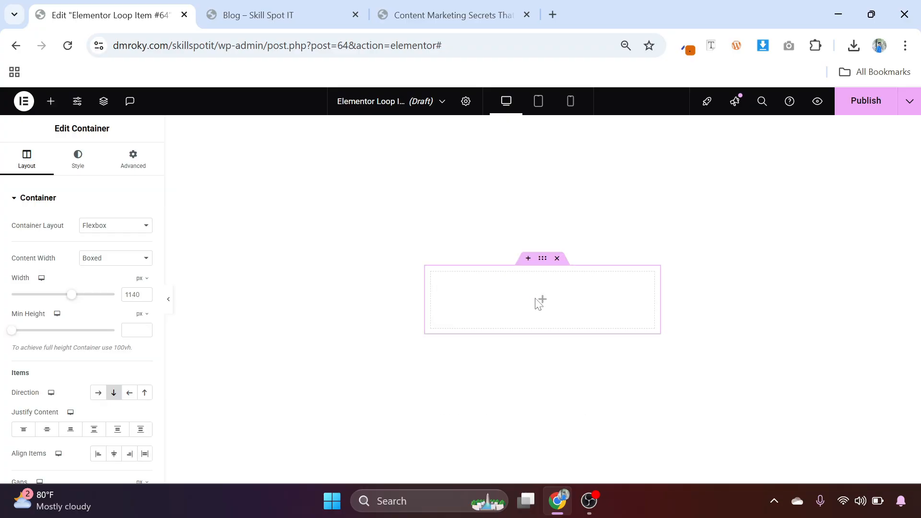
{"action": "left_click", "coordinate": [139, 163]}
{"action": "left_click", "coordinate": [30, 161]}
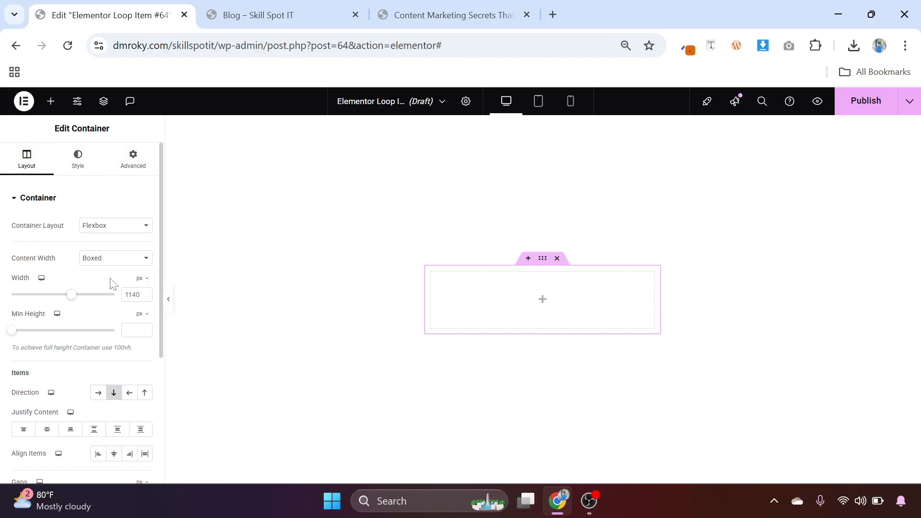
Set the container's content width to Full Width and its padding to 20 px on all sides
{"action": "left_click", "coordinate": [120, 265]}
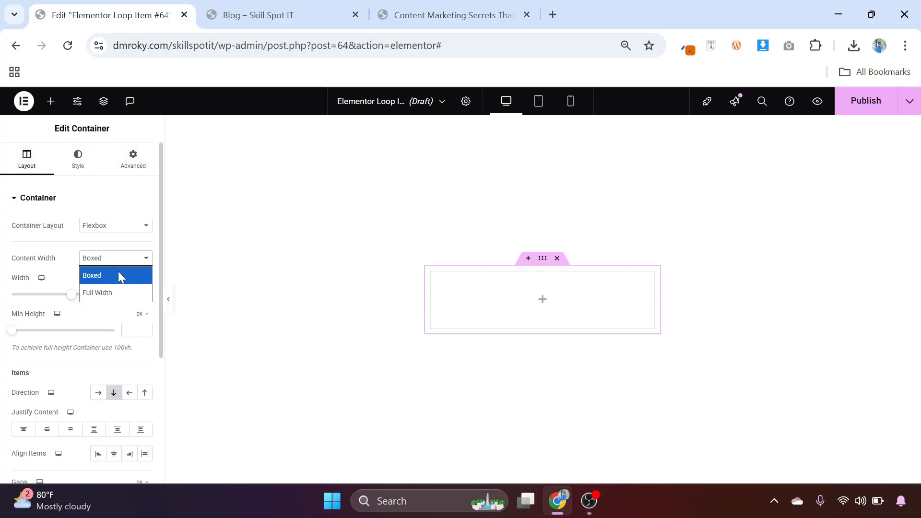
{"action": "left_click", "coordinate": [113, 291]}
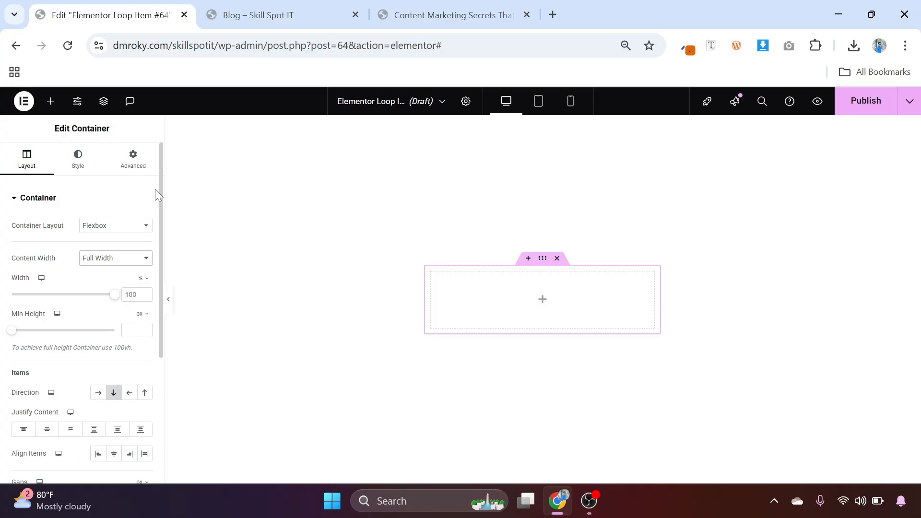
{"action": "left_click", "coordinate": [135, 162]}
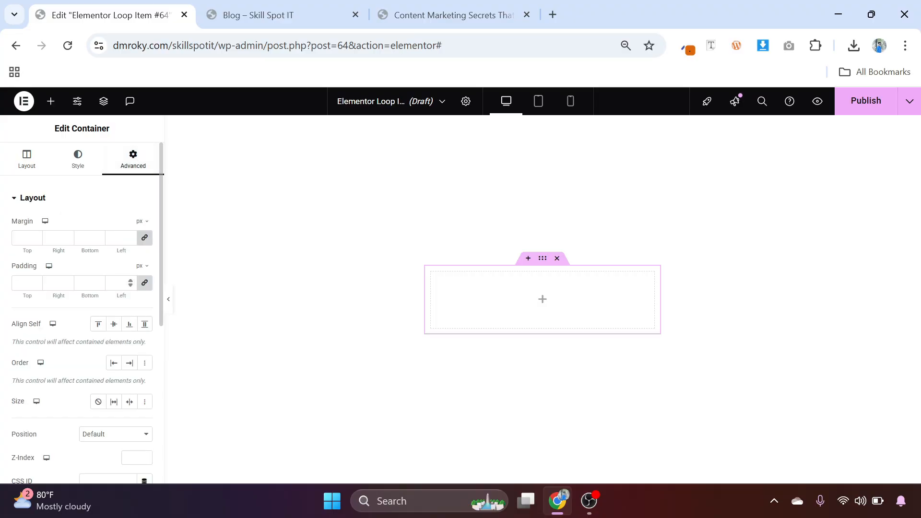
{"action": "type", "text": "2"}
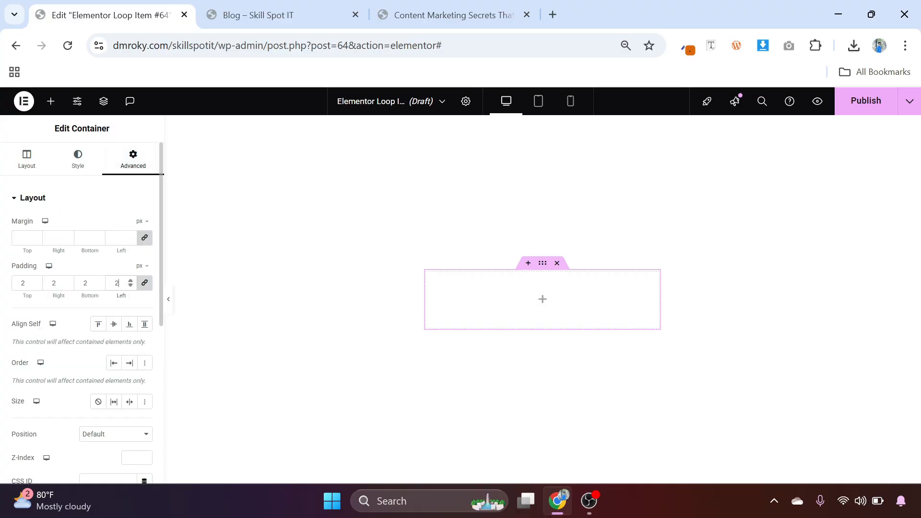
{"action": "type", "text": "0"}
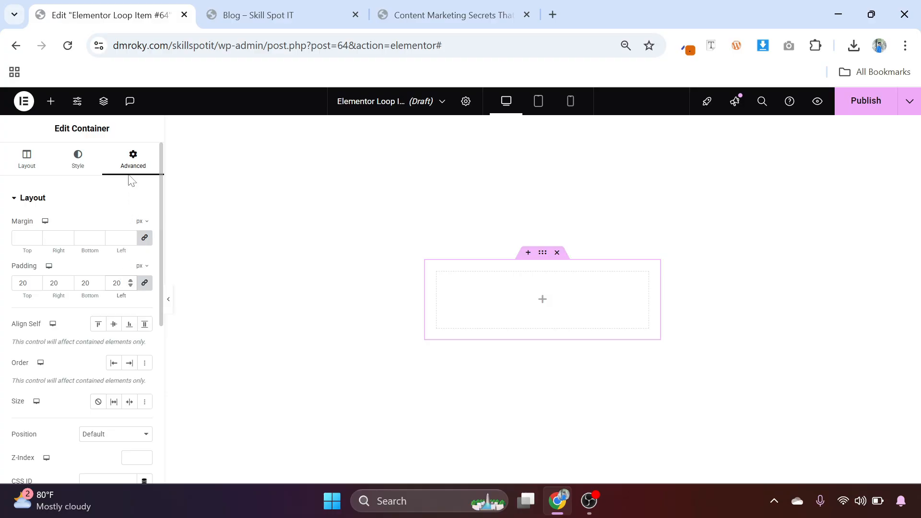
Give the container a 20 px border radius on all corners and a box shadow coloured rgba(0, 0, 0, 0.1)
{"action": "left_click", "coordinate": [84, 168]}
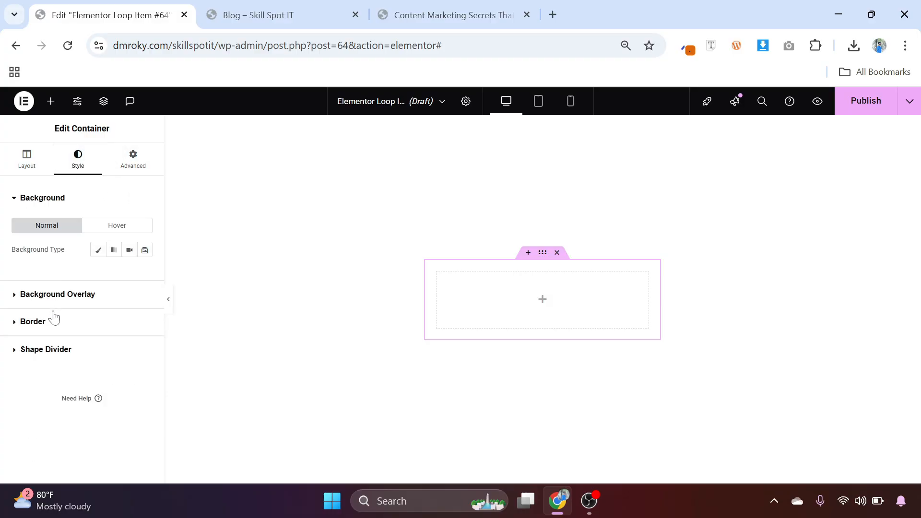
{"action": "left_click", "coordinate": [41, 326]}
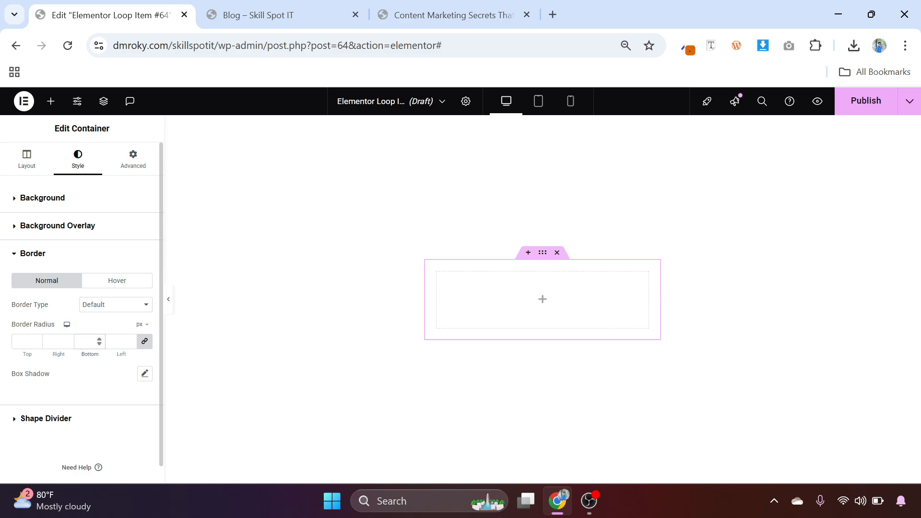
{"action": "type", "text": "0"}
{"action": "left_click", "coordinate": [145, 374]}
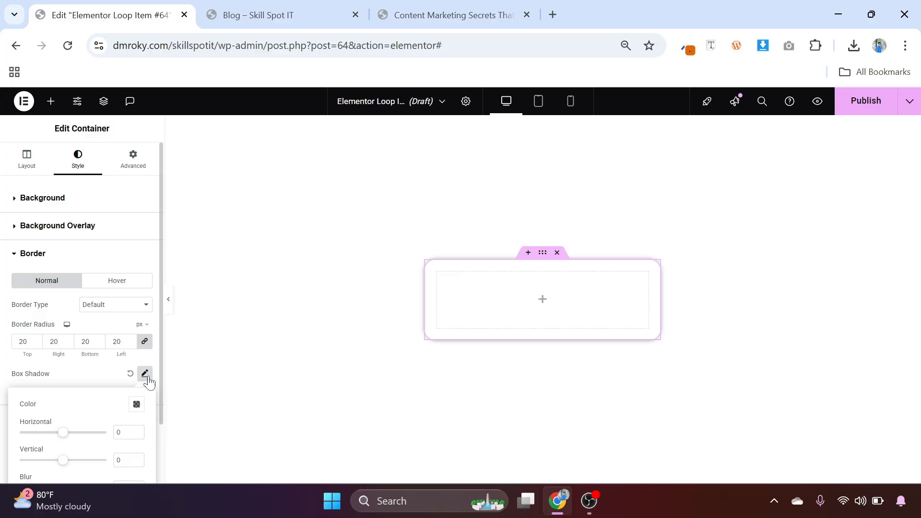
{"action": "left_click", "coordinate": [137, 405]}
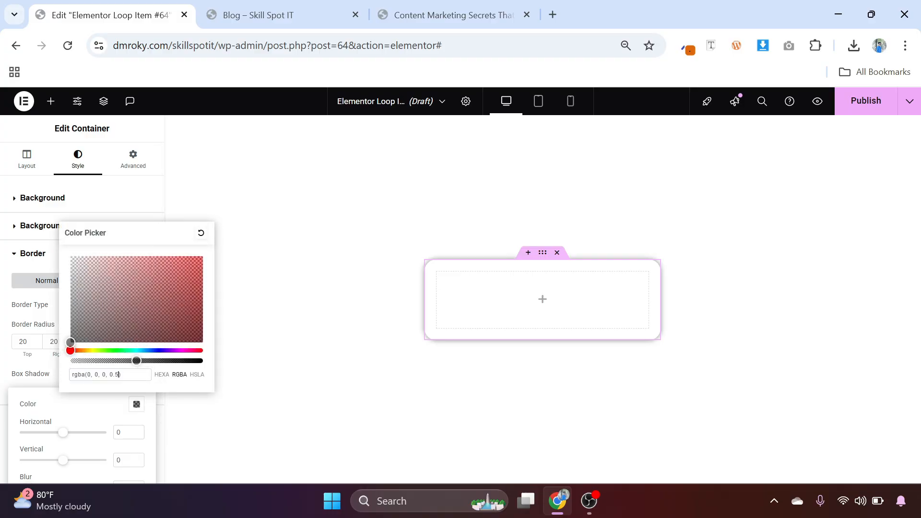
{"action": "type", "text": ".1"}
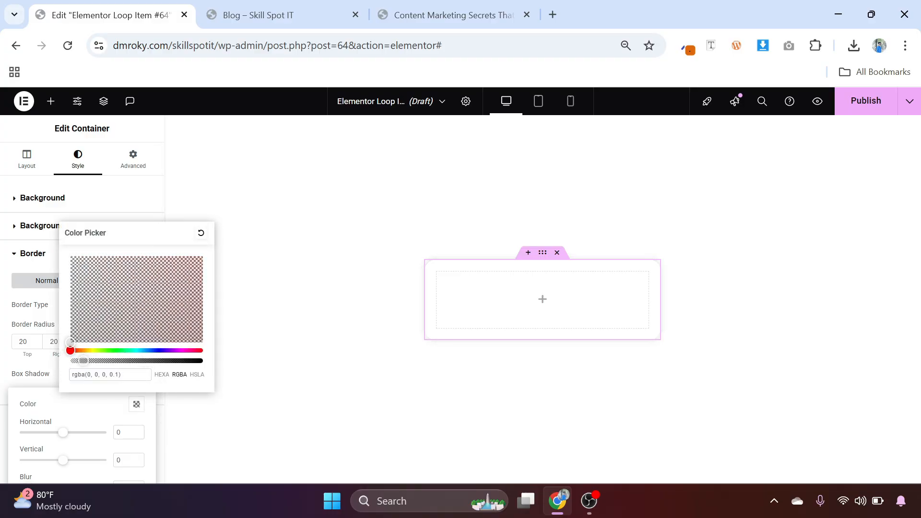
{"action": "left_click", "coordinate": [99, 417]}
{"action": "left_click", "coordinate": [109, 371]}
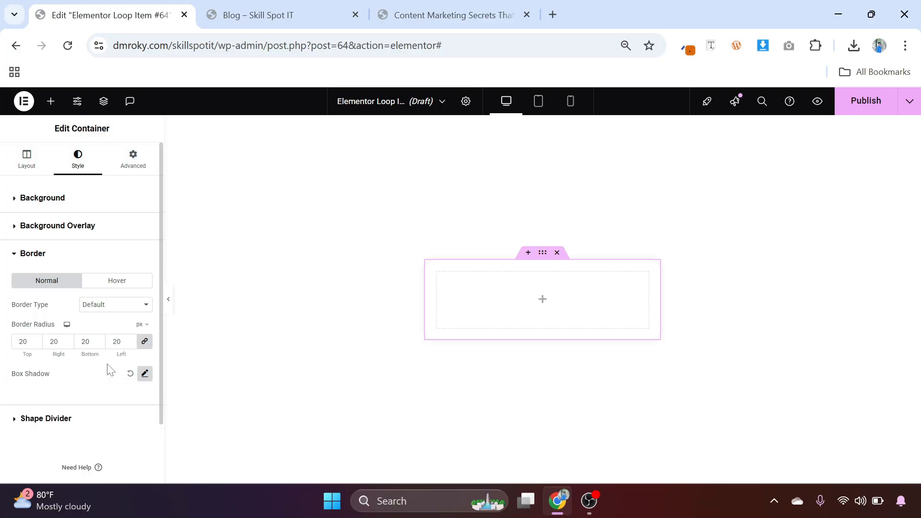
Add a Featured Image widget inside the container and set its image resolution to Full
{"action": "left_click", "coordinate": [544, 301]}
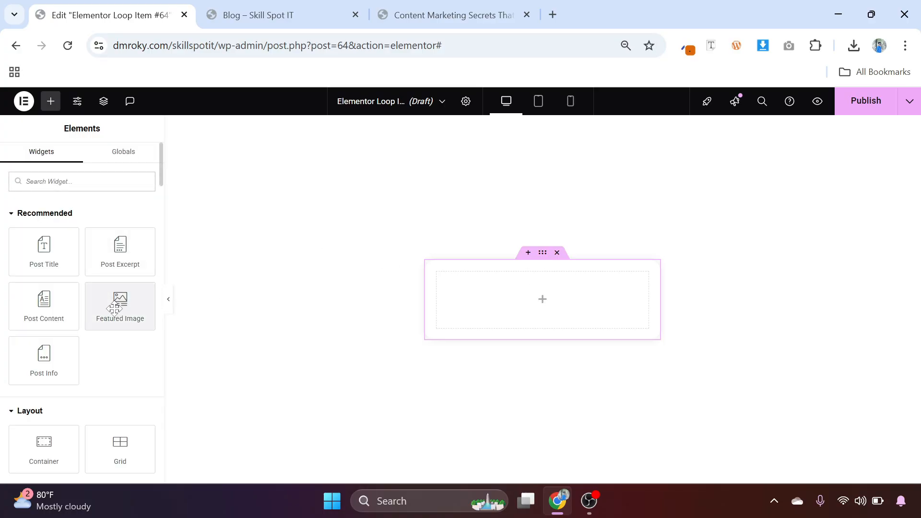
{"action": "left_click_drag", "start_coordinate": [120, 305], "coordinate": [521, 310]}
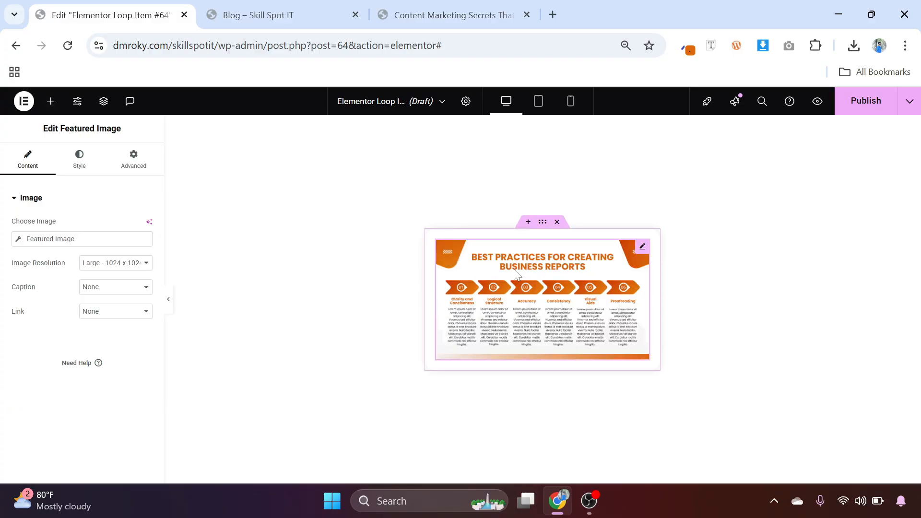
{"action": "left_click", "coordinate": [108, 267]}
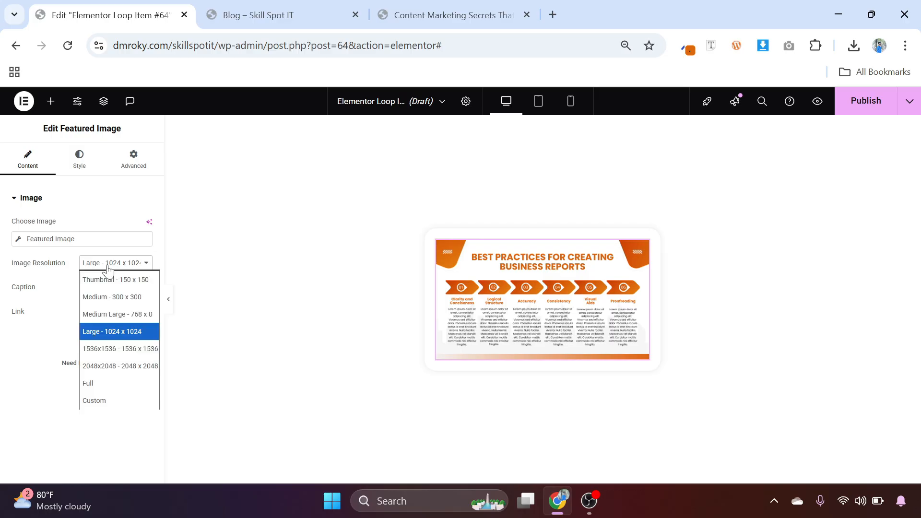
{"action": "left_click", "coordinate": [110, 387]}
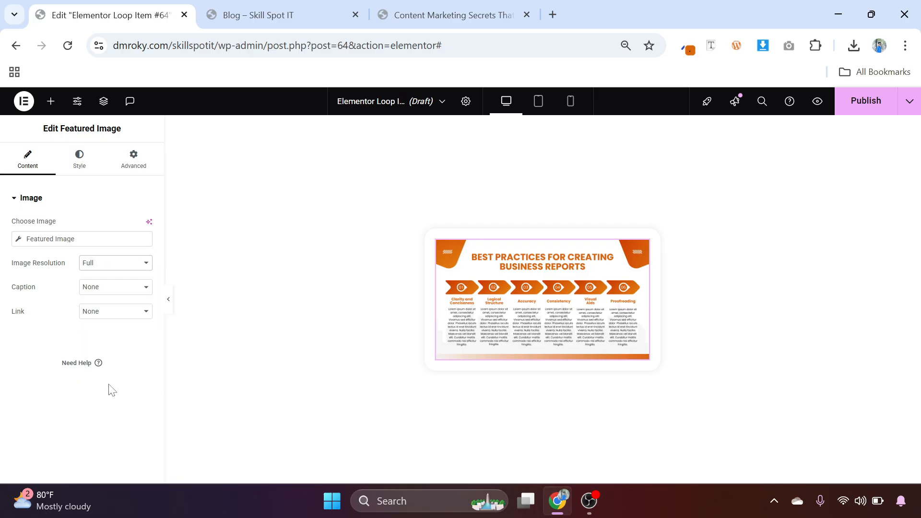
Add a Post Title widget below the featured image and link it to the dynamic Post URL
{"action": "left_click", "coordinate": [52, 103]}
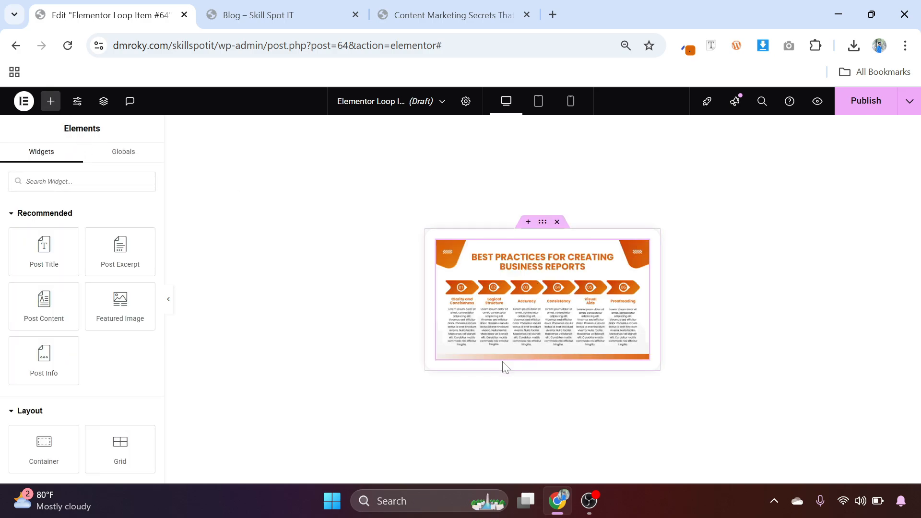
{"action": "left_click_drag", "start_coordinate": [44, 255], "coordinate": [493, 351]}
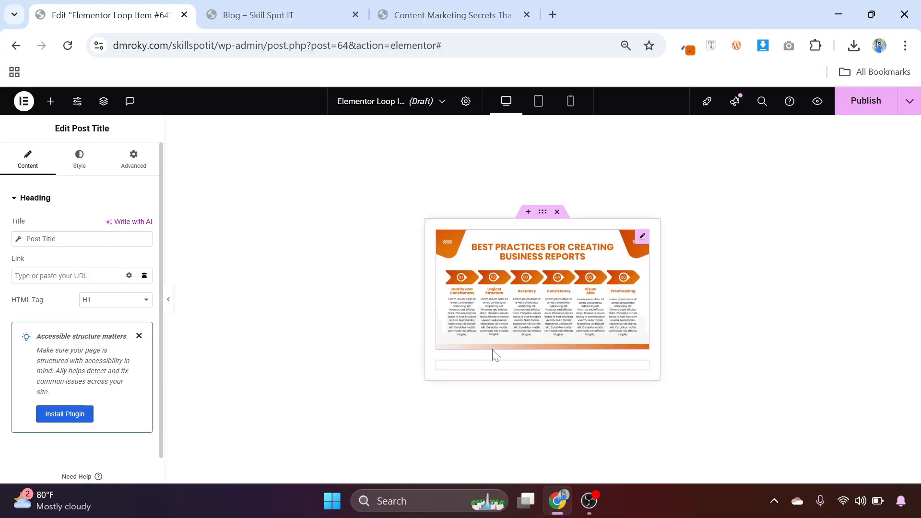
{"action": "left_click", "coordinate": [139, 336]}
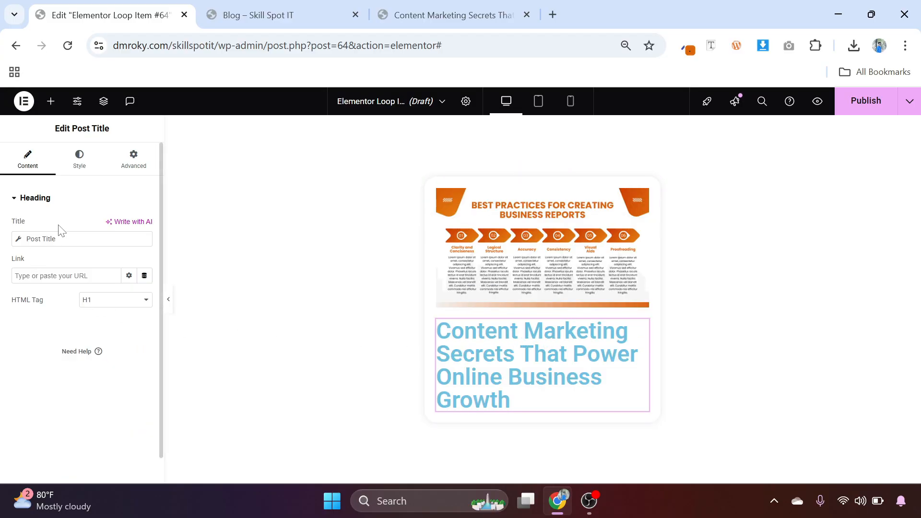
{"action": "left_click", "coordinate": [144, 281]}
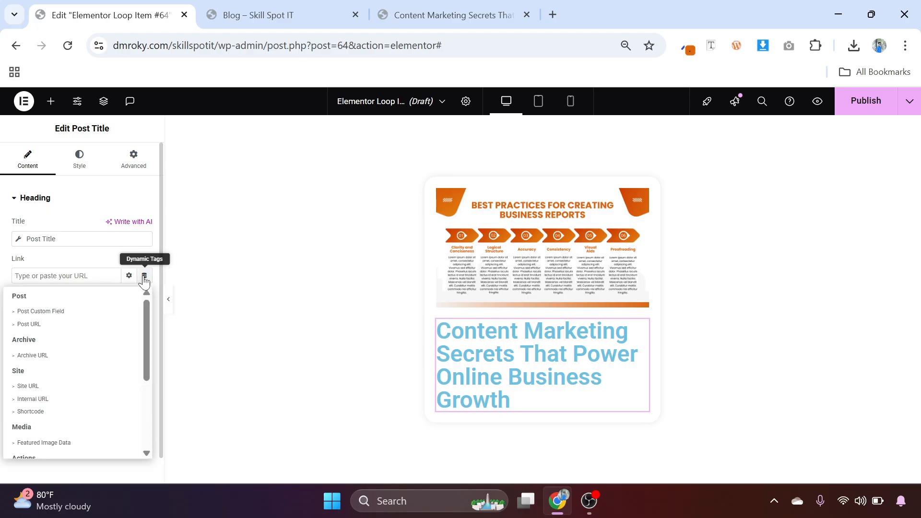
{"action": "left_click", "coordinate": [42, 326]}
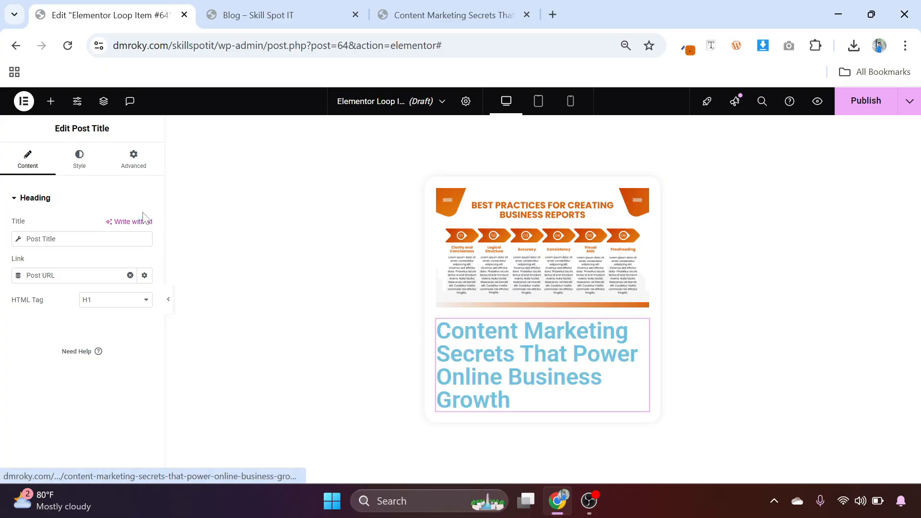
Set the post title's typography to the Montserrat font family at 20 px
{"action": "left_click", "coordinate": [81, 163]}
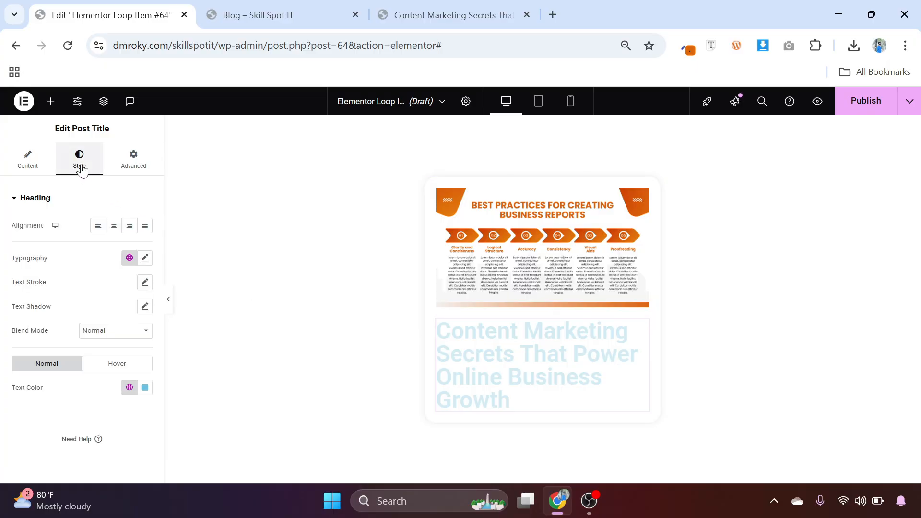
{"action": "left_click", "coordinate": [145, 260]}
{"action": "left_click", "coordinate": [112, 313]}
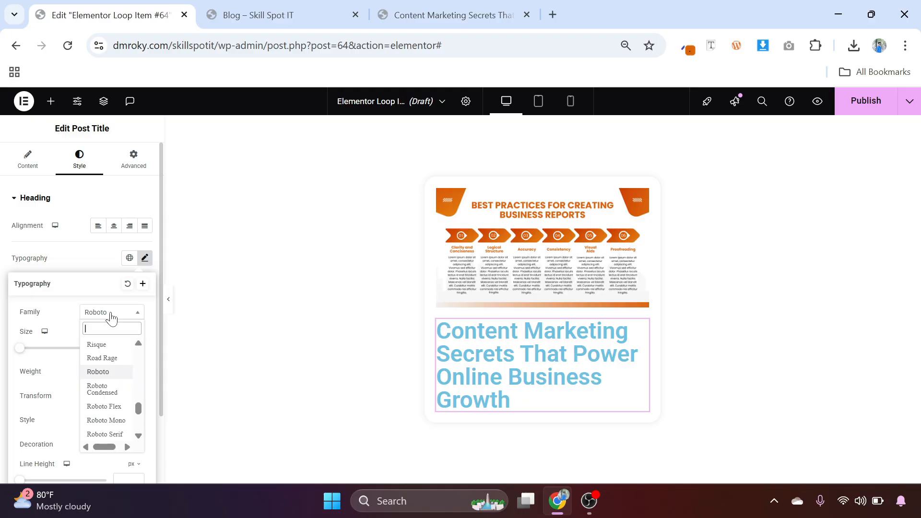
{"action": "type", "text": "mont"}
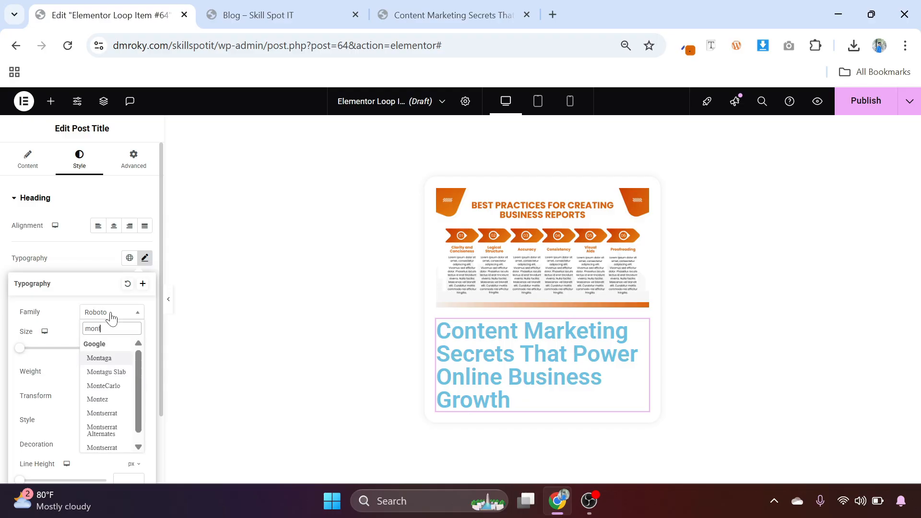
{"action": "left_click", "coordinate": [101, 414]}
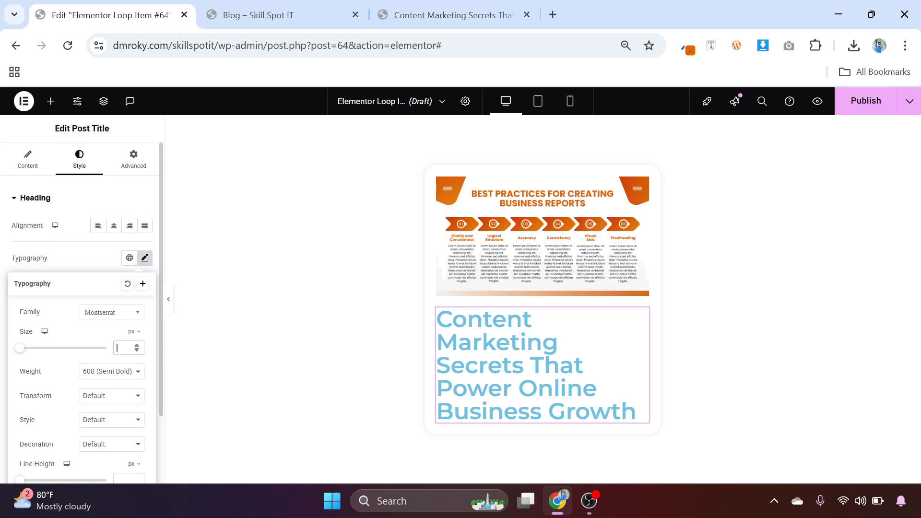
{"action": "type", "text": "18"}
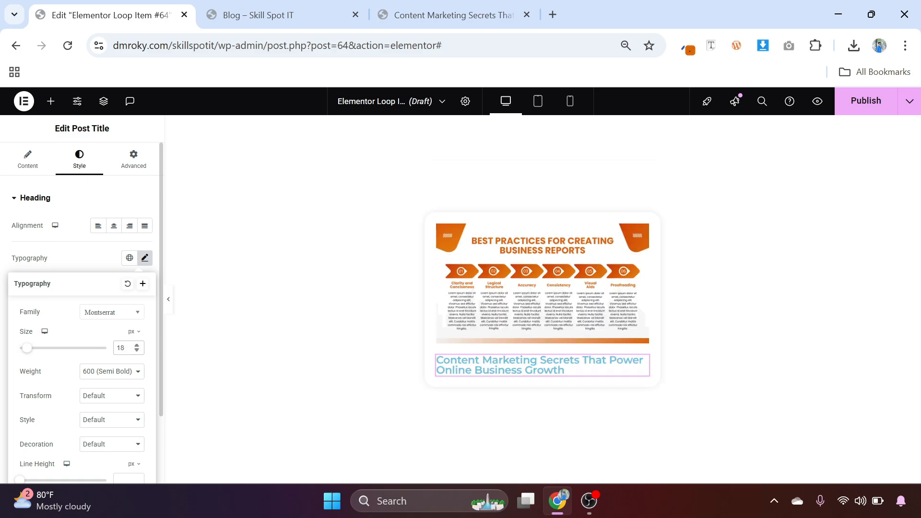
{"action": "left_click", "coordinate": [137, 347]}
{"action": "left_click", "coordinate": [137, 348]}
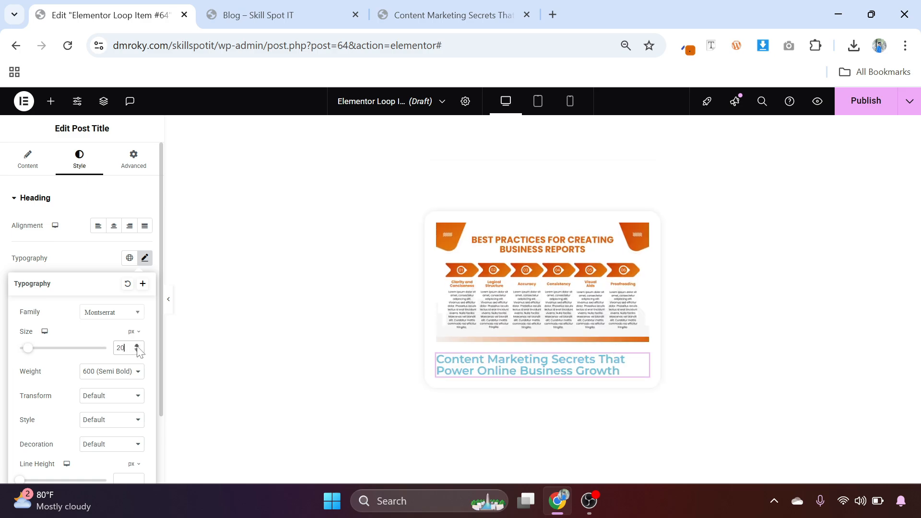
{"action": "left_click", "coordinate": [90, 269]}
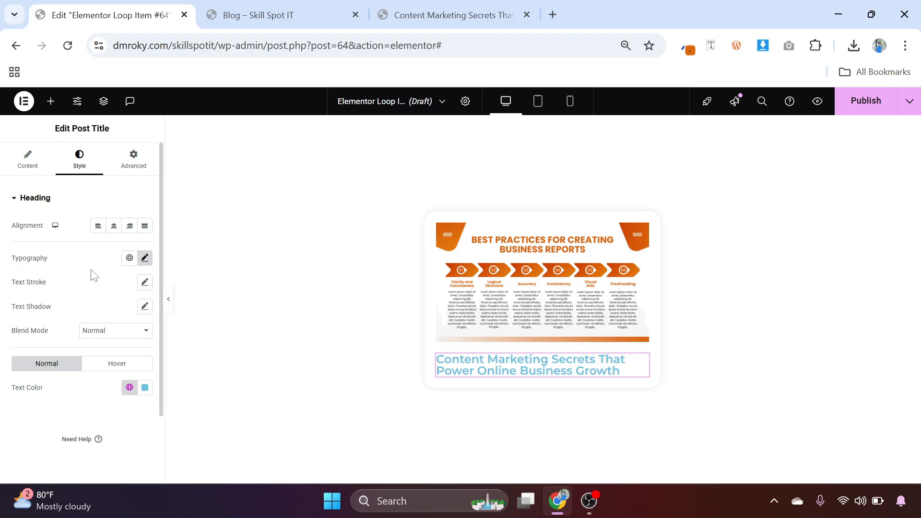
Change the post title's normal text color to dark gray #323232
{"action": "left_click", "coordinate": [144, 388]}
{"action": "left_click_drag", "start_coordinate": [96, 296], "coordinate": [77, 309]}
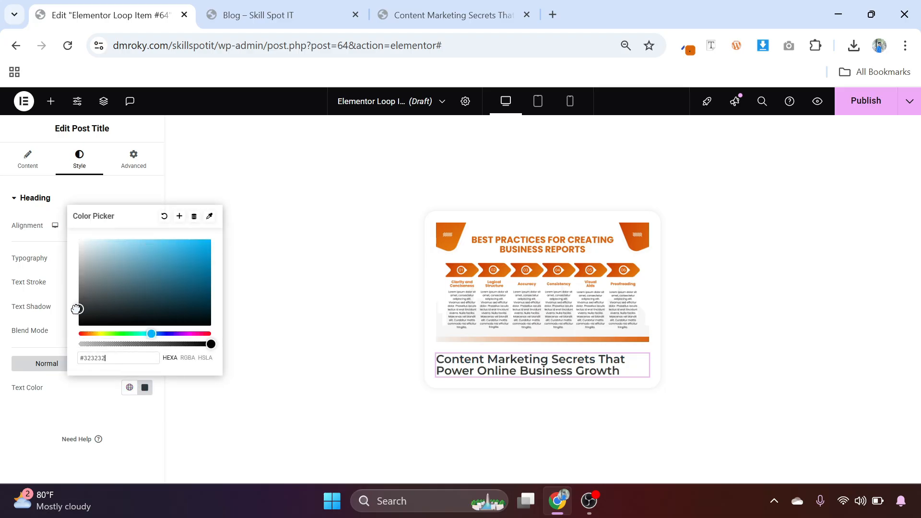
{"action": "left_click", "coordinate": [73, 399]}
{"action": "left_click", "coordinate": [103, 367]}
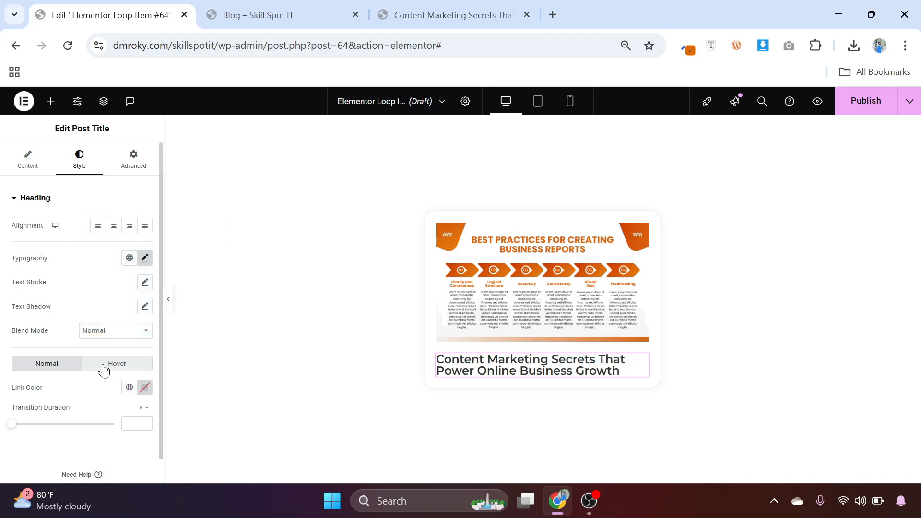
{"action": "left_click", "coordinate": [72, 370]}
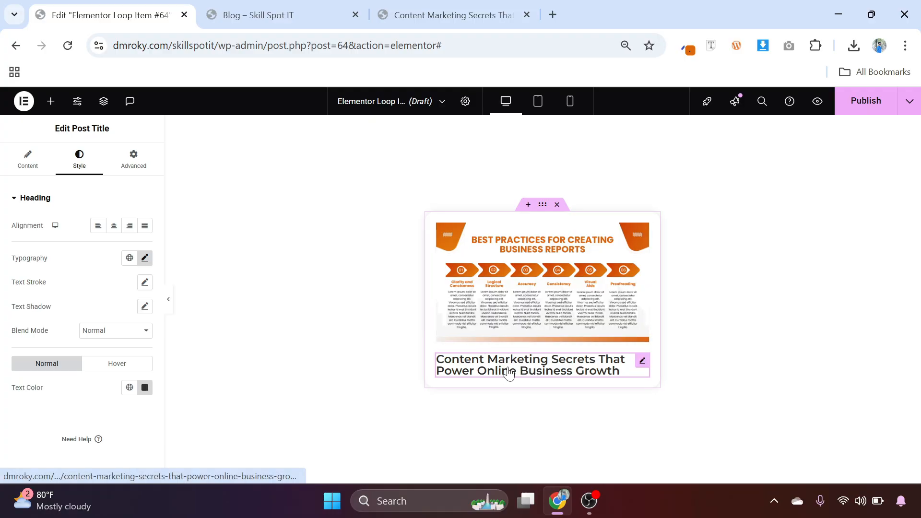
Add a Post Info widget below the title and remove its Time and Comments items
{"action": "left_click", "coordinate": [51, 104]}
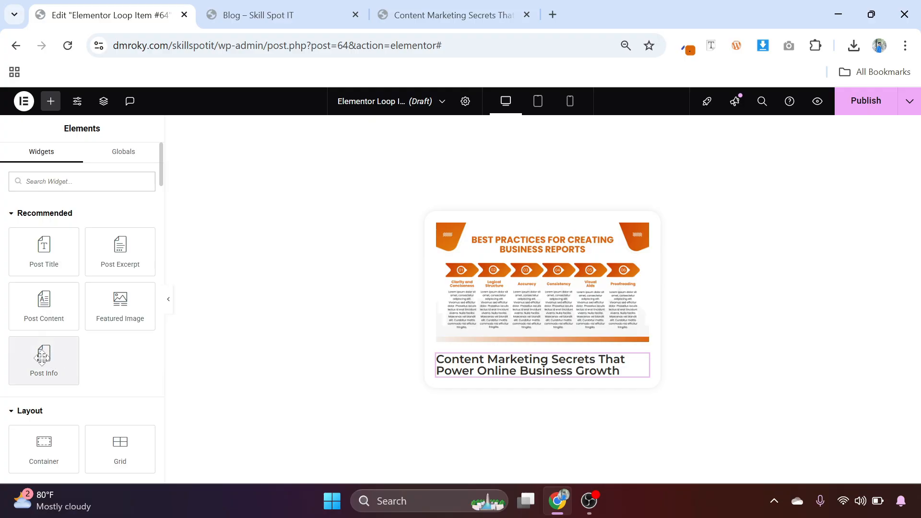
{"action": "left_click_drag", "start_coordinate": [42, 358], "coordinate": [520, 375]}
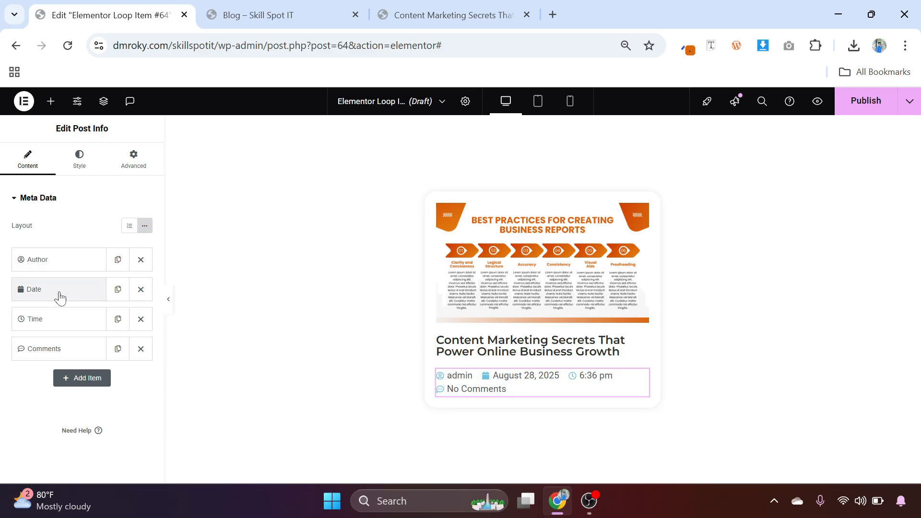
{"action": "left_click", "coordinate": [139, 323]}
{"action": "left_click", "coordinate": [141, 320]}
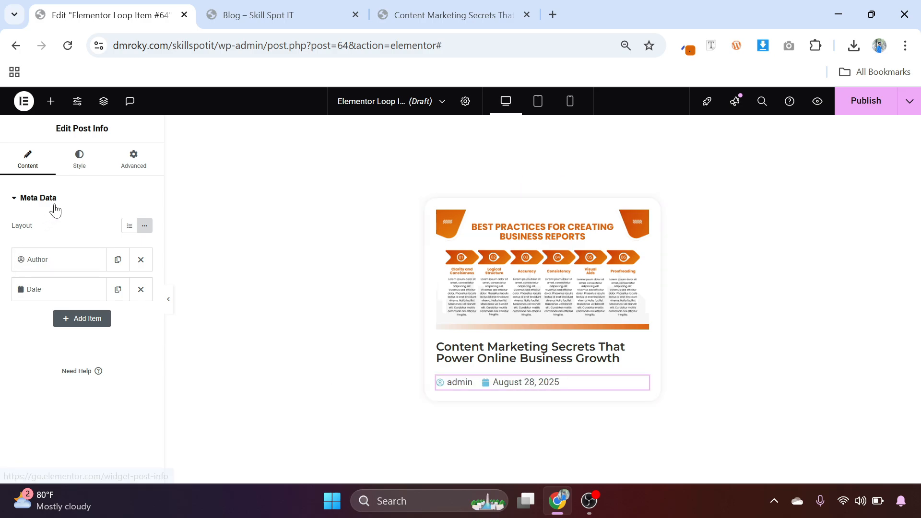
Set the icon size of the Post Info items to 16 px
{"action": "left_click", "coordinate": [77, 164]}
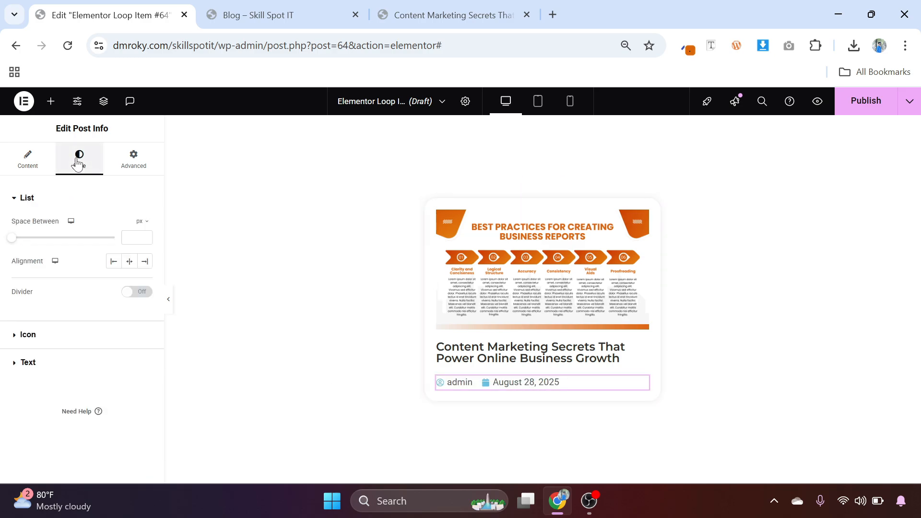
{"action": "left_click", "coordinate": [25, 336]}
{"action": "left_click", "coordinate": [145, 287]}
{"action": "left_click", "coordinate": [145, 287]}
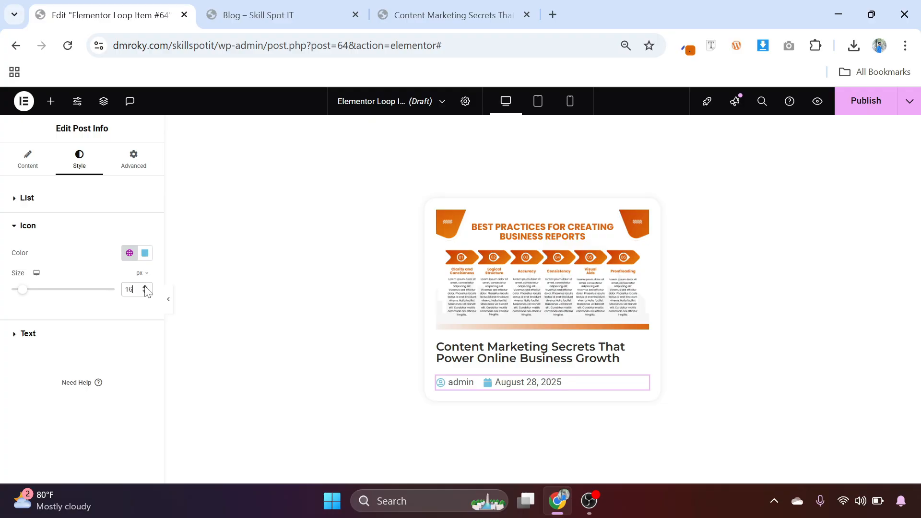
Change the color of the Post Info icons to a saturated orange matching the featured image
{"action": "left_click", "coordinate": [144, 254]}
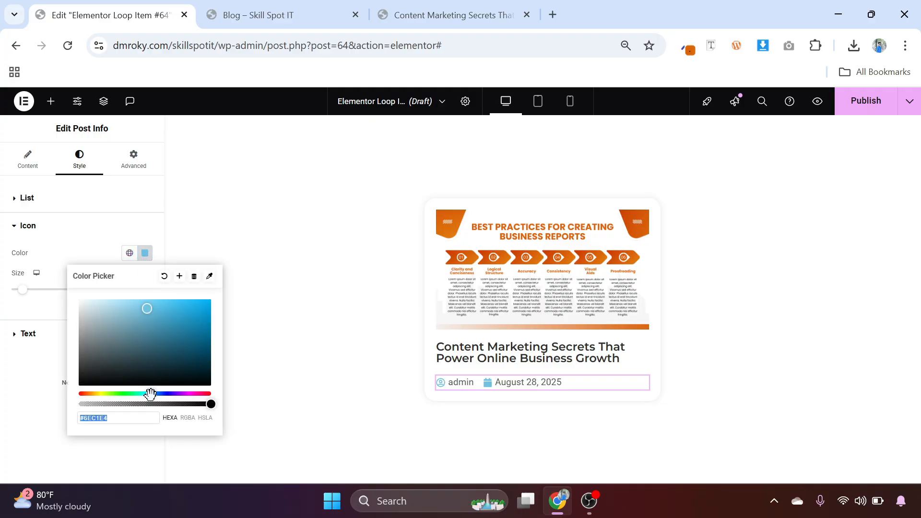
{"action": "left_click_drag", "start_coordinate": [151, 394], "coordinate": [88, 393]}
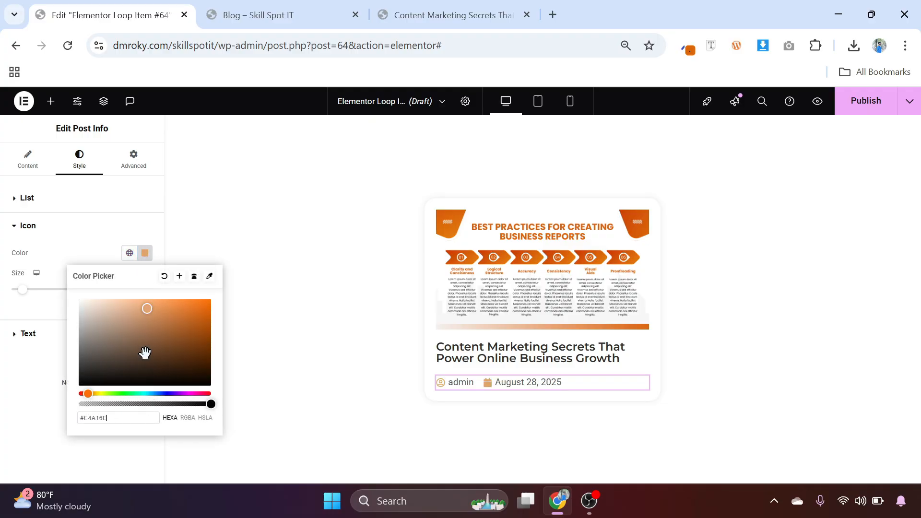
{"action": "left_click", "coordinate": [195, 317]}
{"action": "left_click_drag", "start_coordinate": [202, 311], "coordinate": [217, 298]}
{"action": "left_click", "coordinate": [54, 310]}
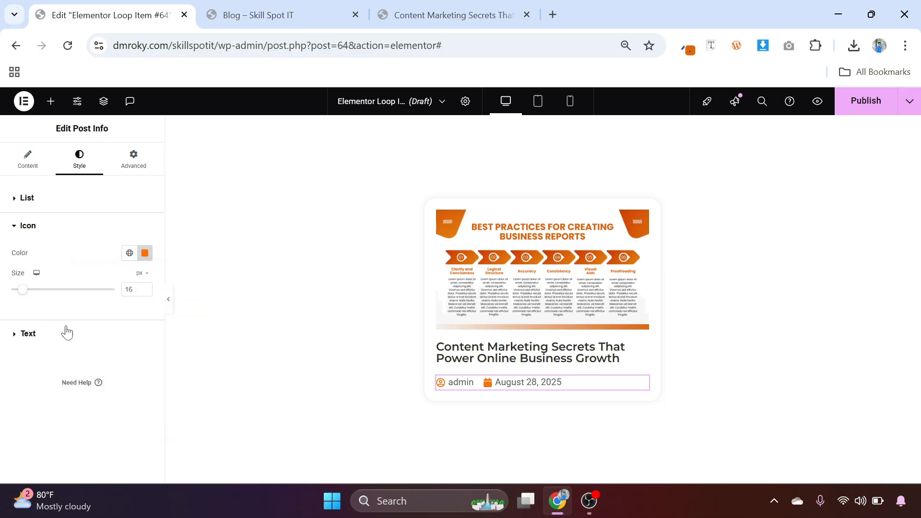
Set the Post Info text typography to the Montserrat font family at 16 px
{"action": "left_click", "coordinate": [30, 342]}
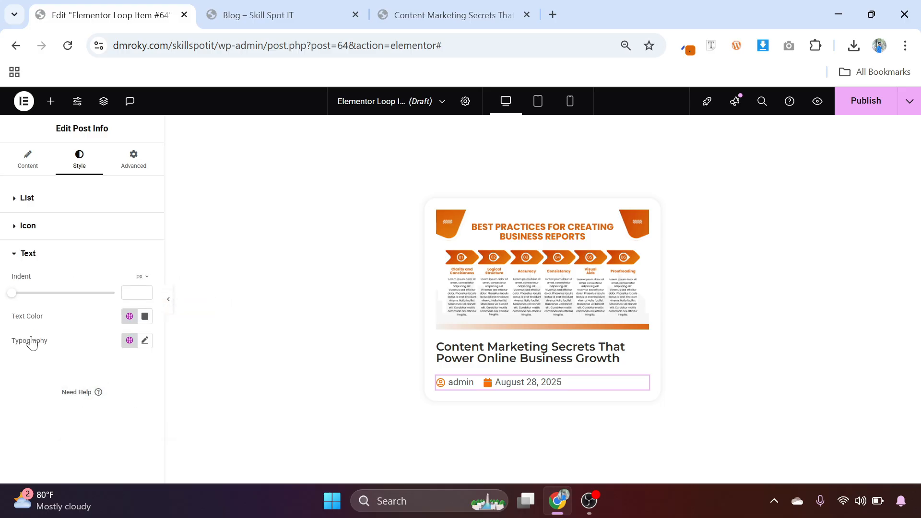
{"action": "left_click", "coordinate": [145, 342]}
{"action": "left_click", "coordinate": [109, 395]}
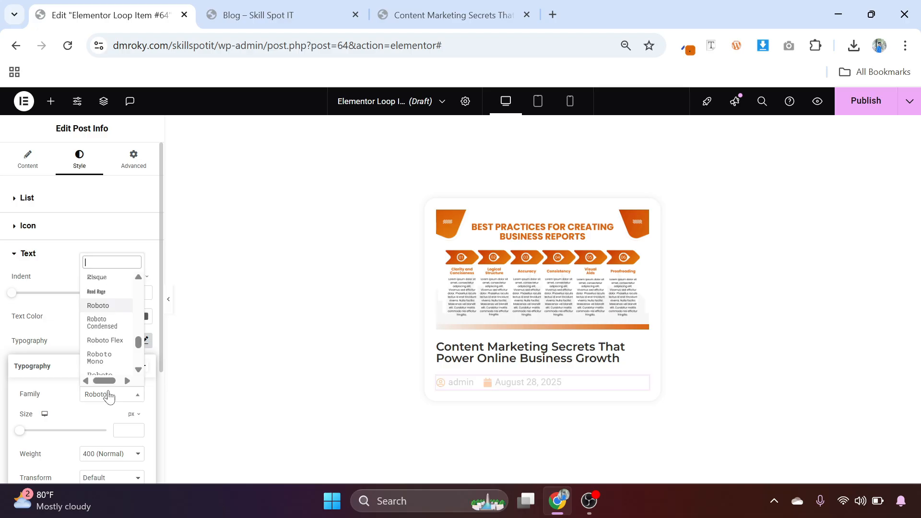
{"action": "type", "text": "min"}
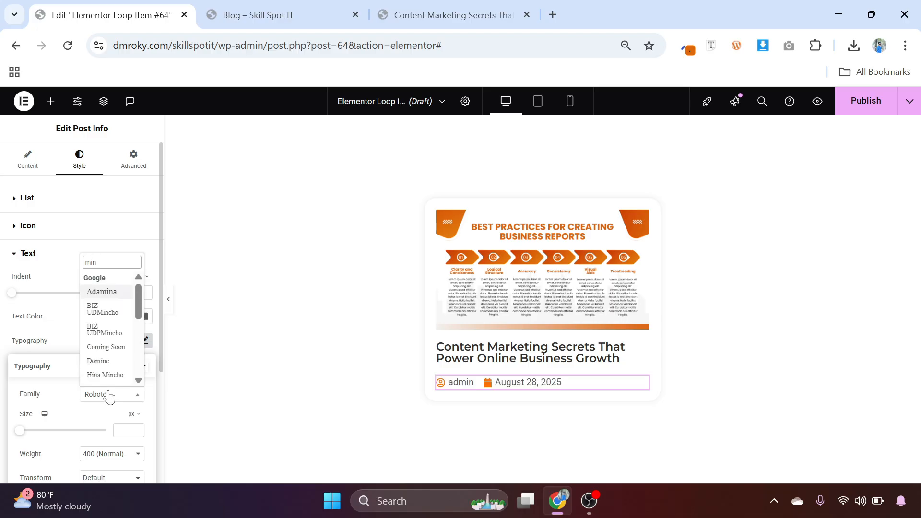
{"action": "key", "text": "BackSpace"}
{"action": "key", "text": "BackSpace"}
{"action": "type", "text": "on"}
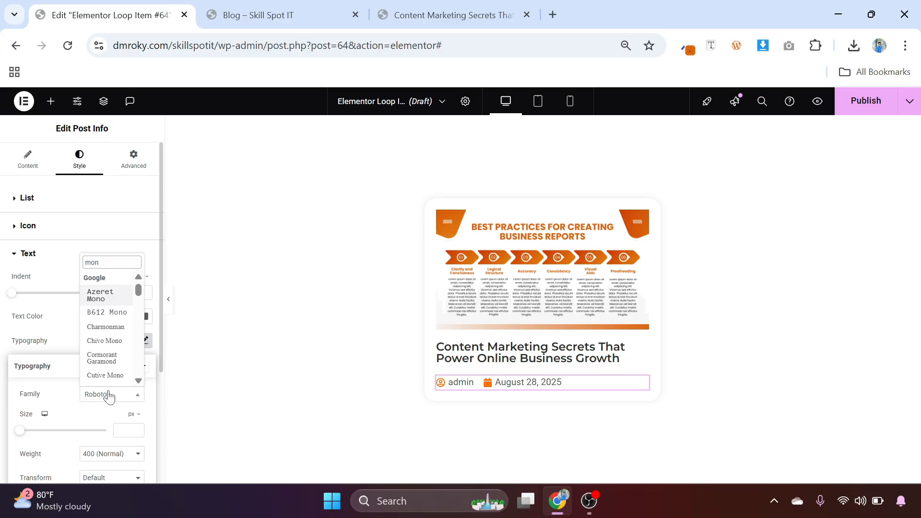
{"action": "type", "text": "t"}
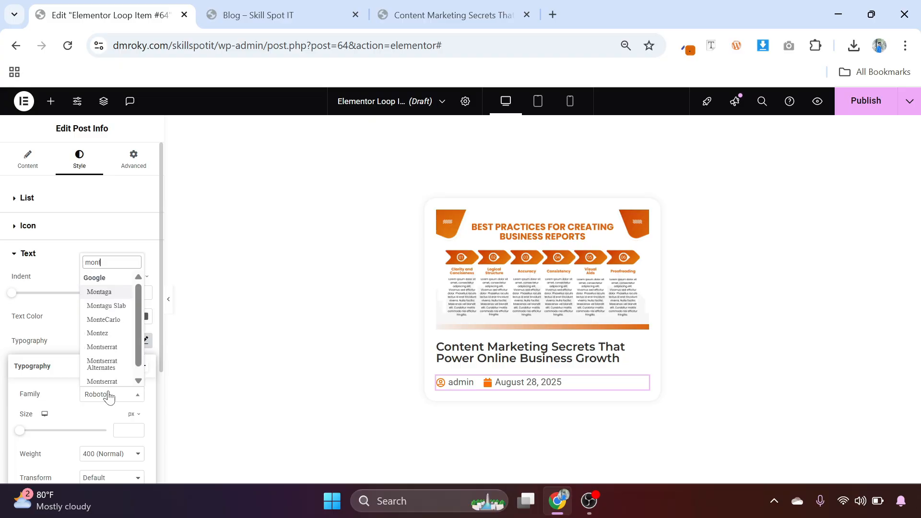
{"action": "left_click", "coordinate": [110, 346]}
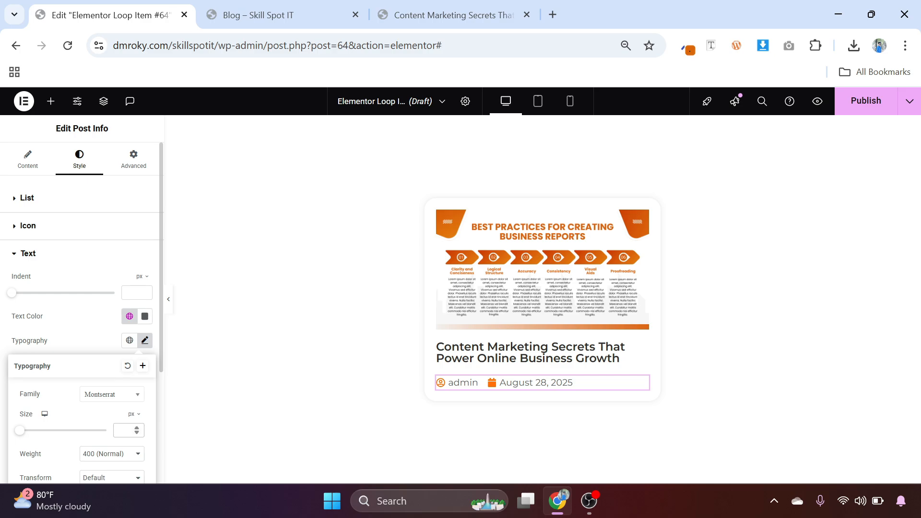
{"action": "type", "text": "16"}
{"action": "left_click", "coordinate": [91, 325]}
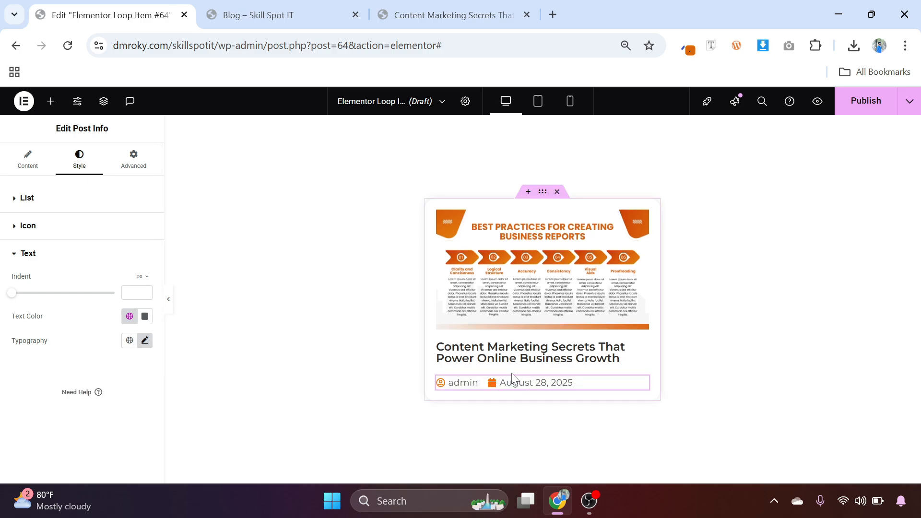
Add a Button widget below the post info and set its text to "Read More"
{"action": "left_click", "coordinate": [56, 104]}
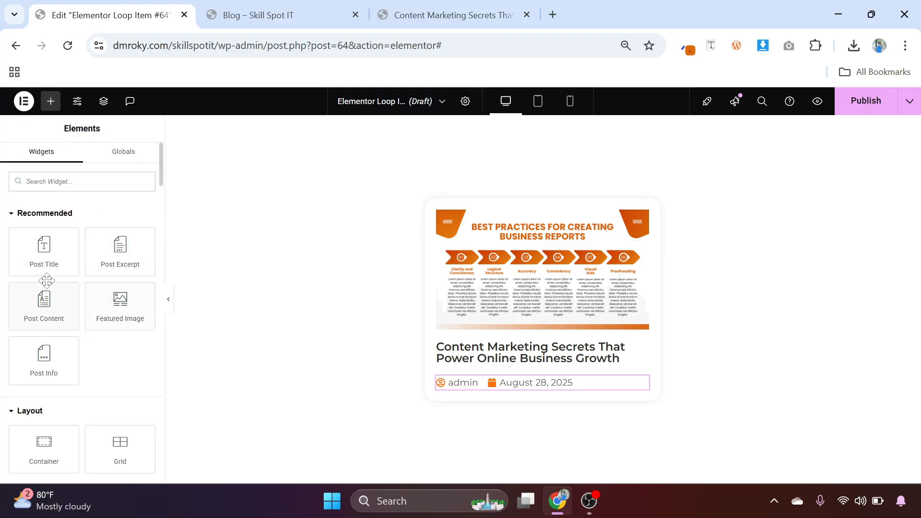
{"action": "scroll", "coordinate": [96, 334], "scroll_direction": "down", "scroll_amount": 2}
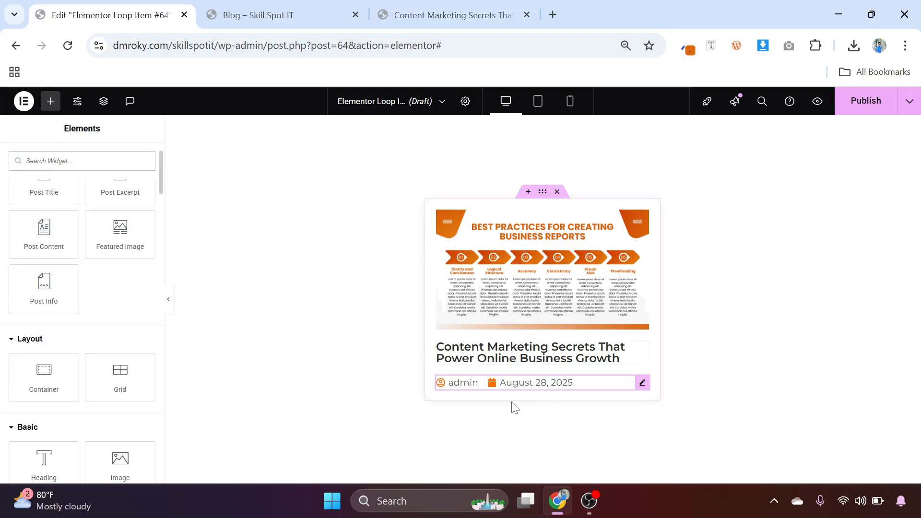
{"action": "scroll", "coordinate": [76, 274], "scroll_direction": "up", "scroll_amount": 1}
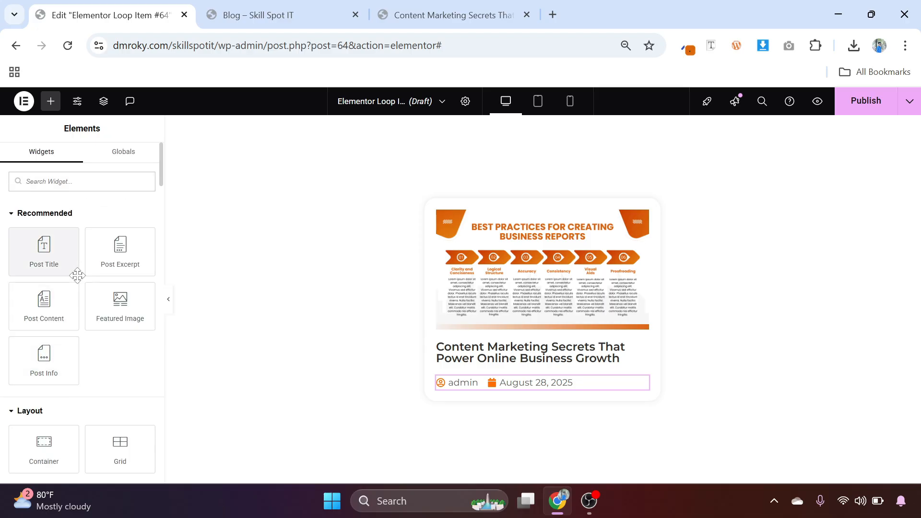
{"action": "scroll", "coordinate": [78, 281], "scroll_direction": "down", "scroll_amount": 5}
{"action": "left_click_drag", "start_coordinate": [46, 355], "coordinate": [499, 386]}
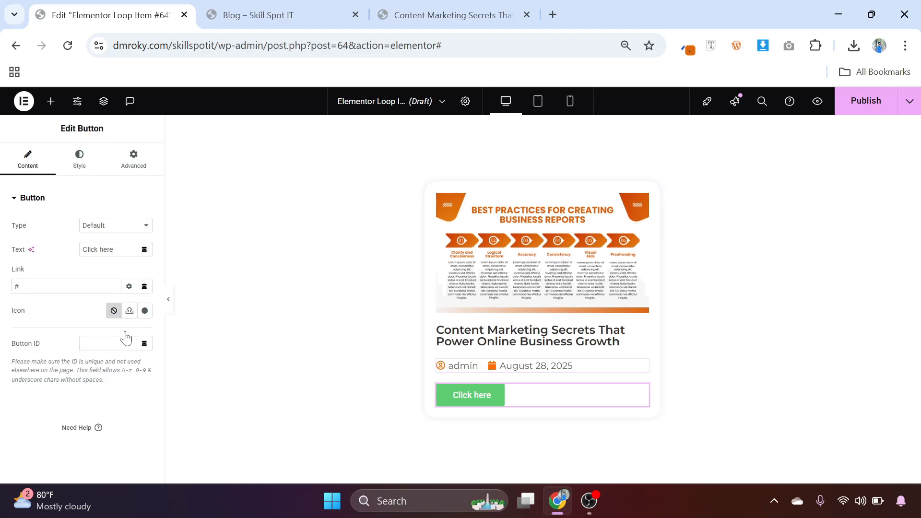
{"action": "left_click_drag", "start_coordinate": [114, 249], "coordinate": [79, 254]}
{"action": "type", "text": "Read "}
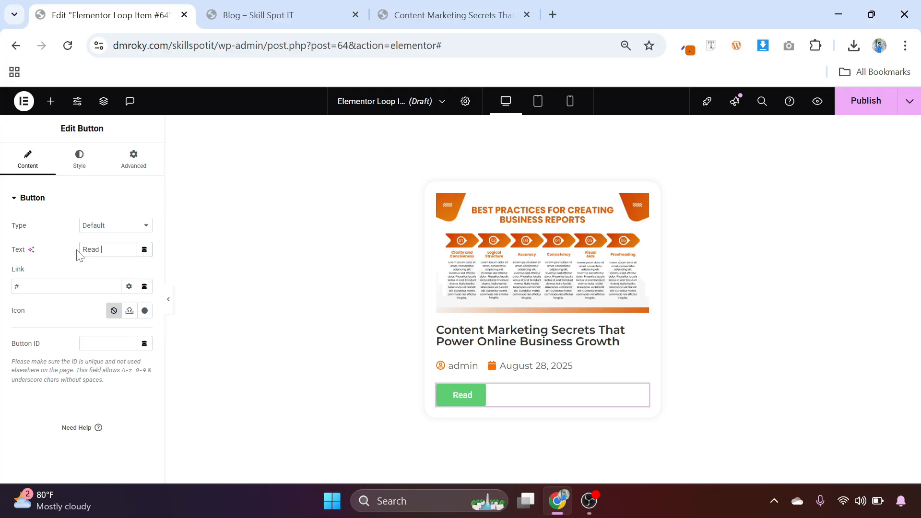
{"action": "type", "text": "More"}
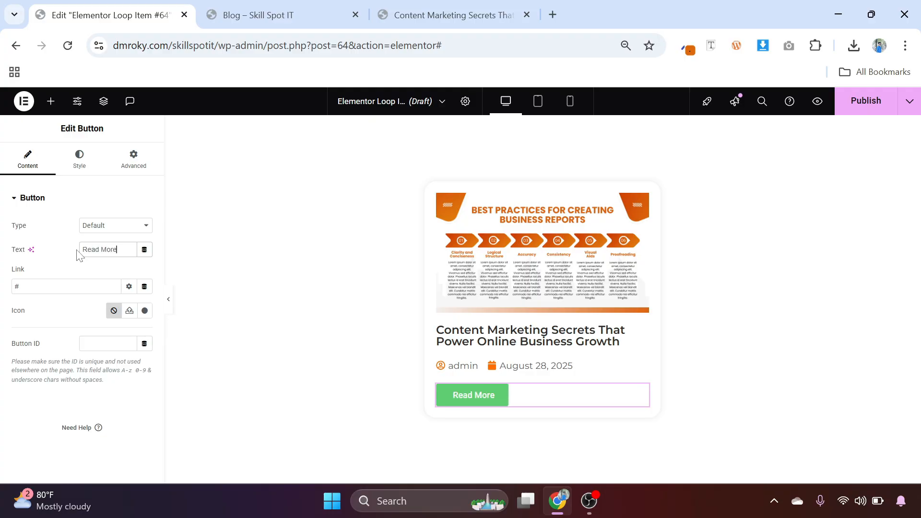
Give the Read More button a long right-arrow icon from the icon library and place it after the text
{"action": "left_click", "coordinate": [143, 312]}
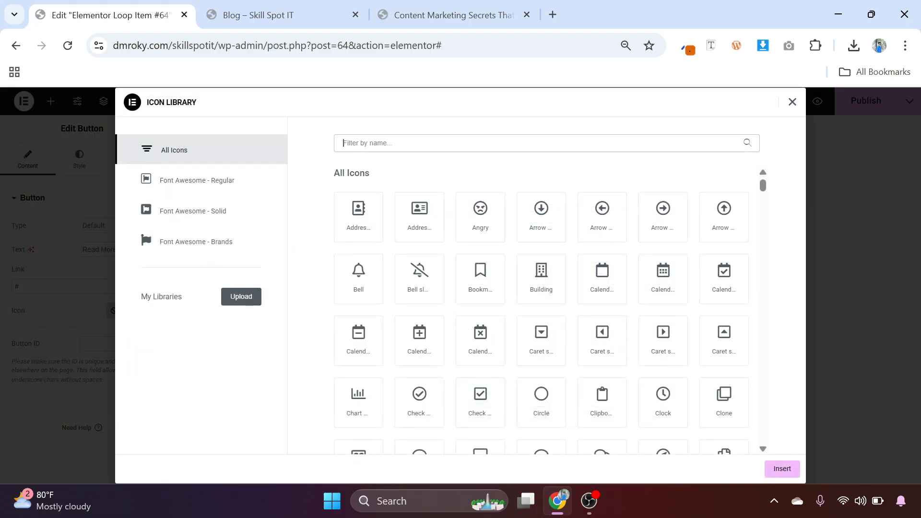
{"action": "type", "text": "arrow"}
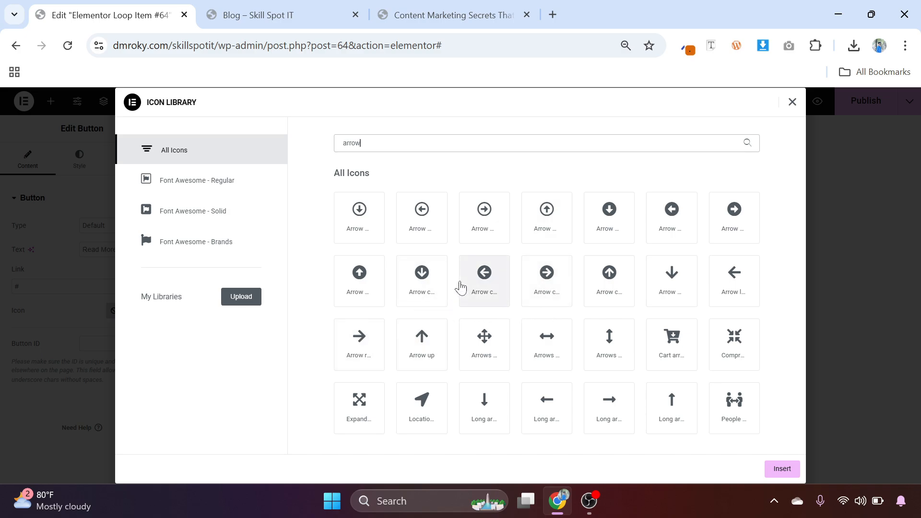
{"action": "left_click", "coordinate": [609, 407]}
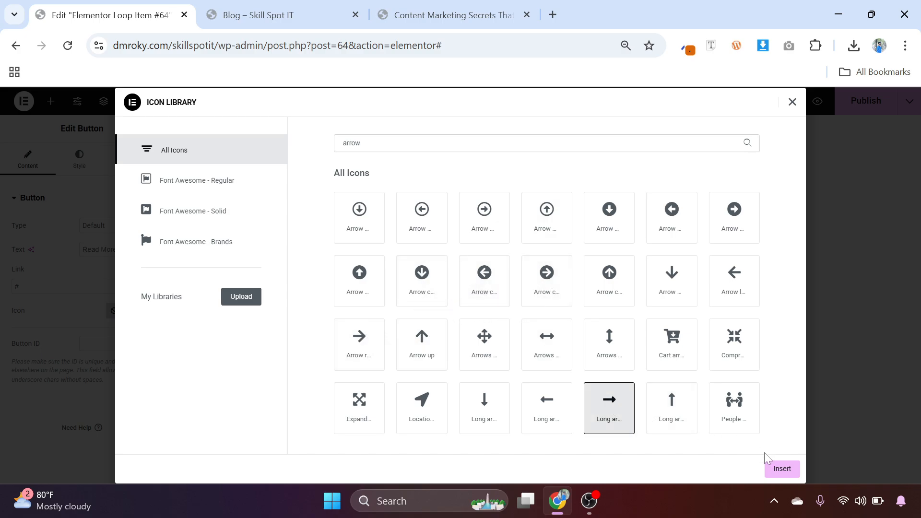
{"action": "left_click", "coordinate": [782, 470]}
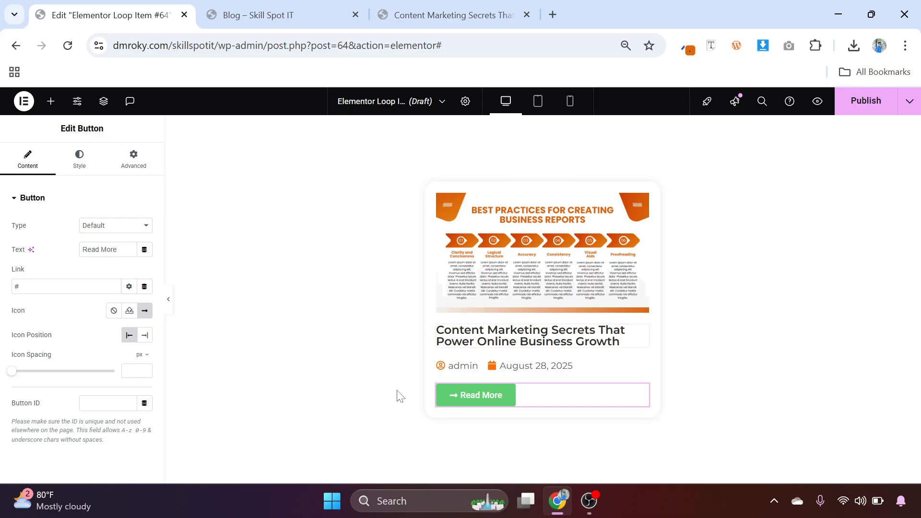
{"action": "left_click", "coordinate": [144, 336]}
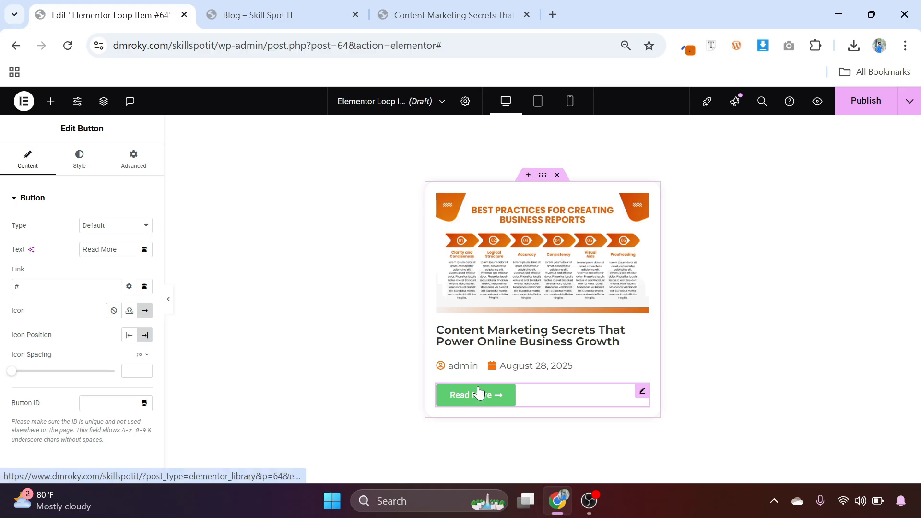
Link the Read More button to the dynamic Post URL
{"action": "left_click", "coordinate": [19, 286]}
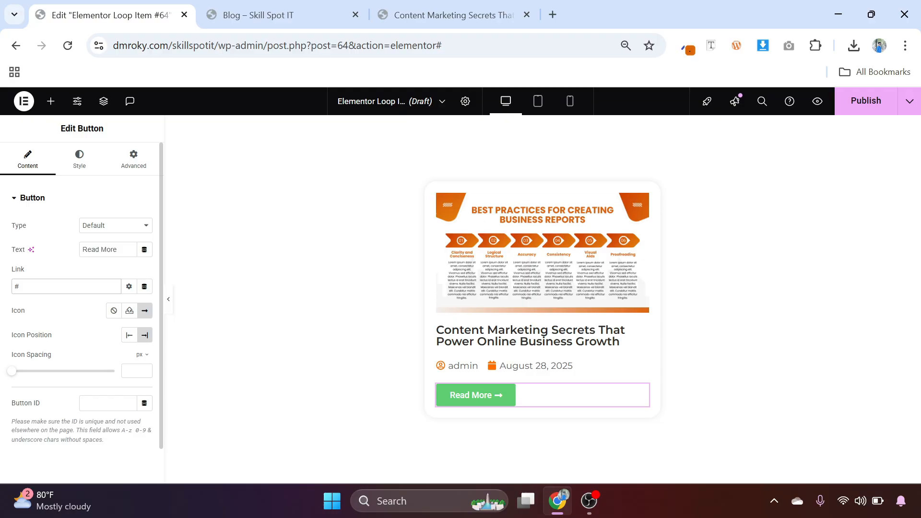
{"action": "left_click", "coordinate": [144, 287]}
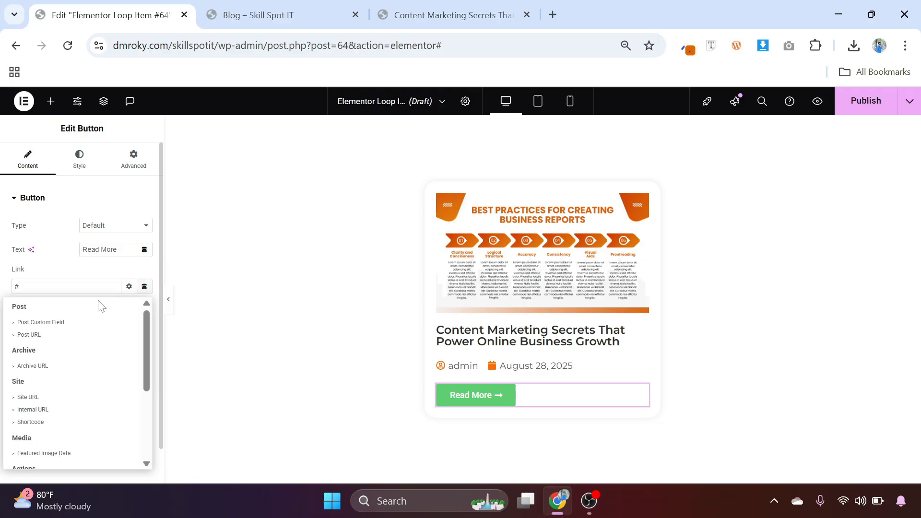
{"action": "left_click", "coordinate": [40, 335]}
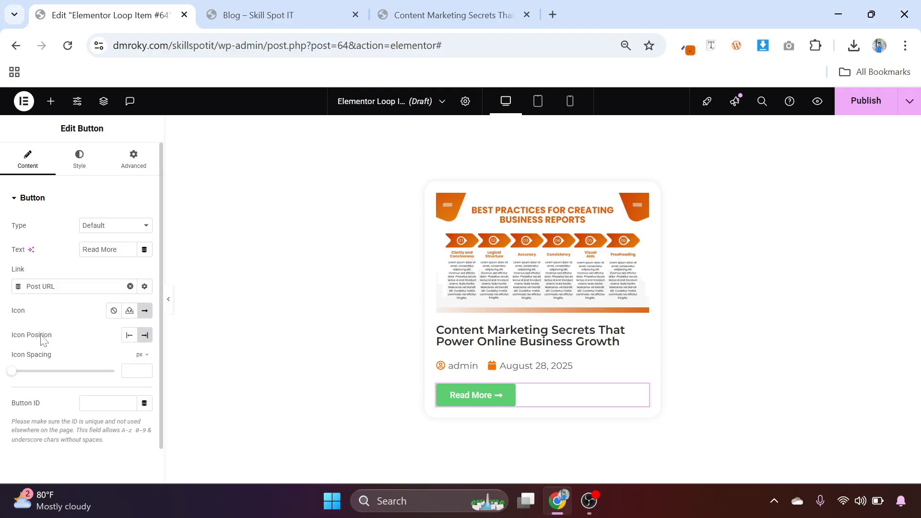
Set the Read More button's typography to the Montserrat font family at 16 px
{"action": "left_click", "coordinate": [77, 163]}
{"action": "left_click", "coordinate": [144, 249]}
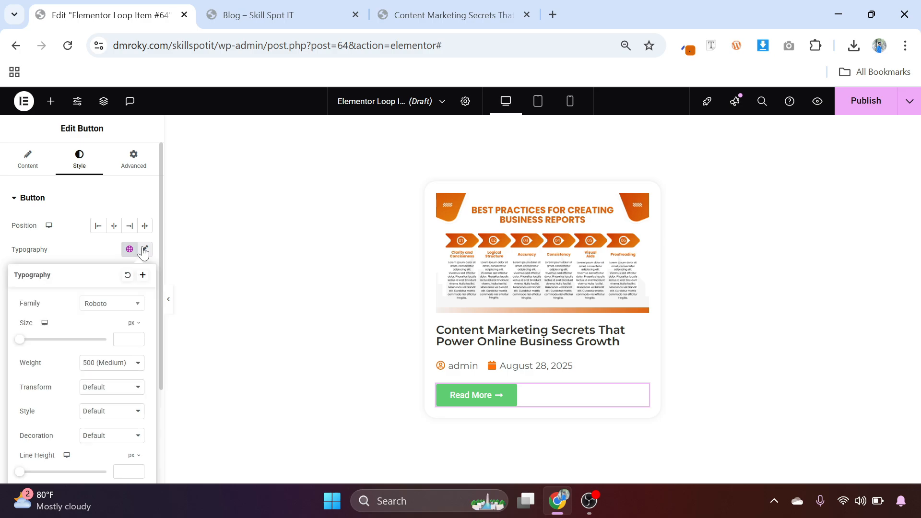
{"action": "left_click", "coordinate": [117, 303]}
{"action": "type", "text": "mont"}
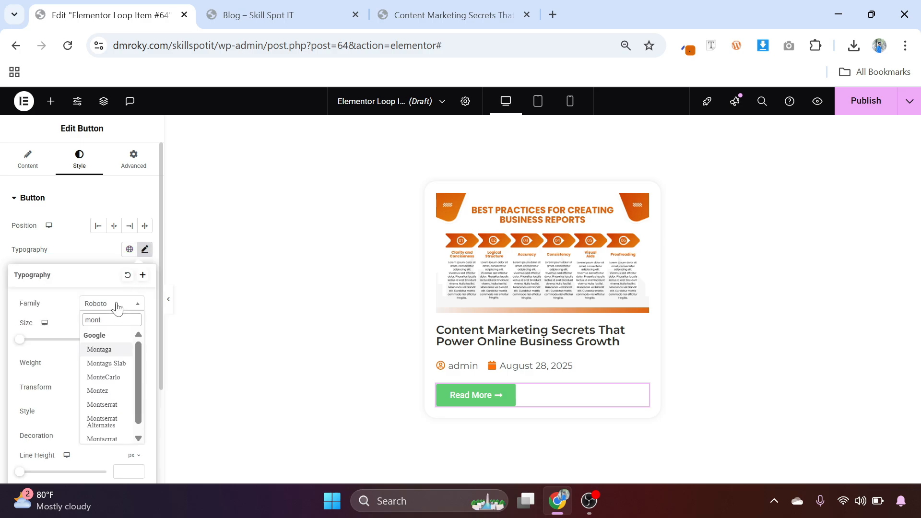
{"action": "left_click", "coordinate": [102, 406]}
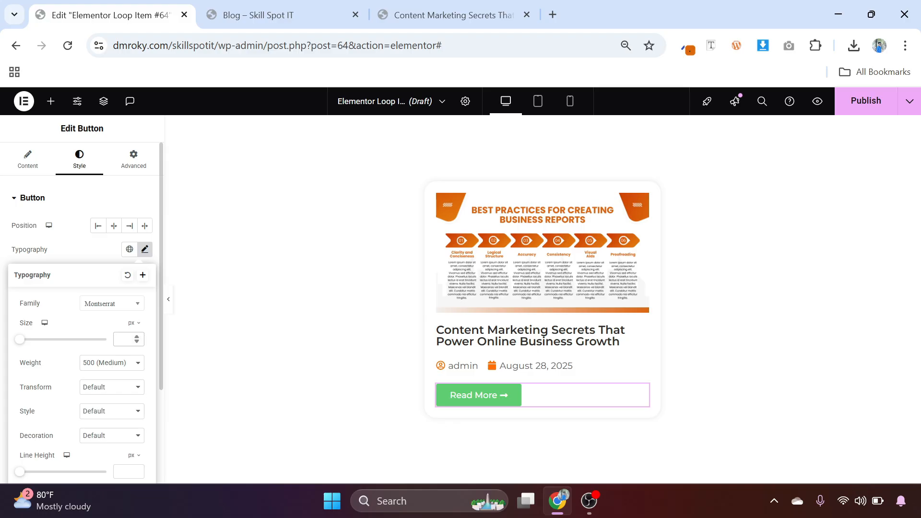
{"action": "type", "text": "16"}
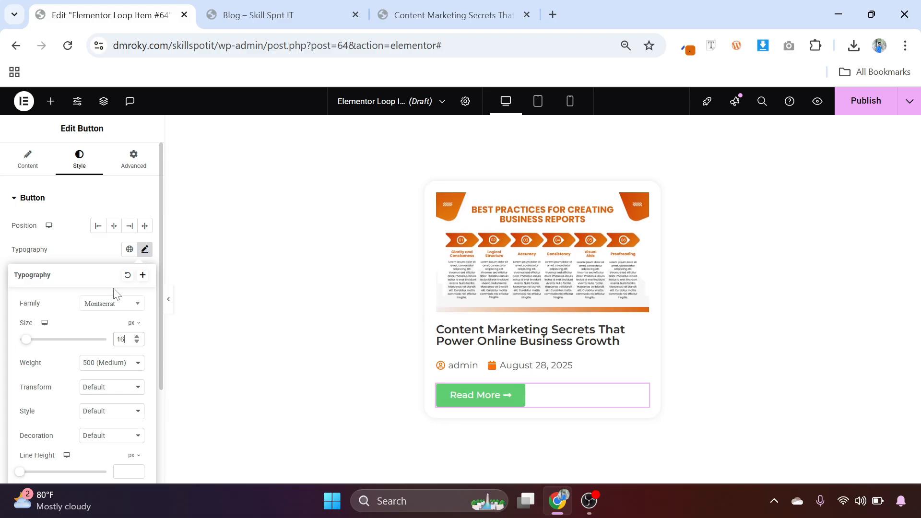
{"action": "left_click", "coordinate": [91, 250]}
Set the button's padding to 0 px on all sides and make its normal background color fully transparent
{"action": "scroll", "coordinate": [79, 374], "scroll_direction": "down", "scroll_amount": 3}
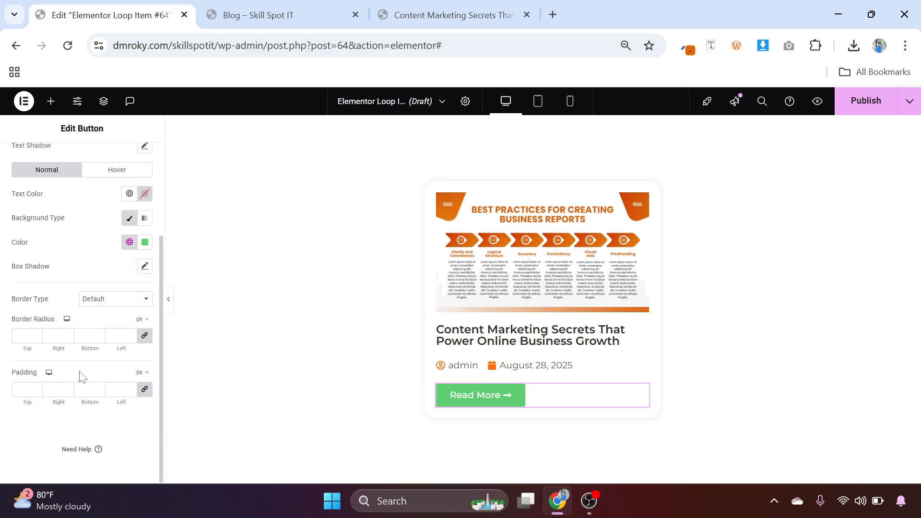
{"action": "left_click", "coordinate": [145, 390]}
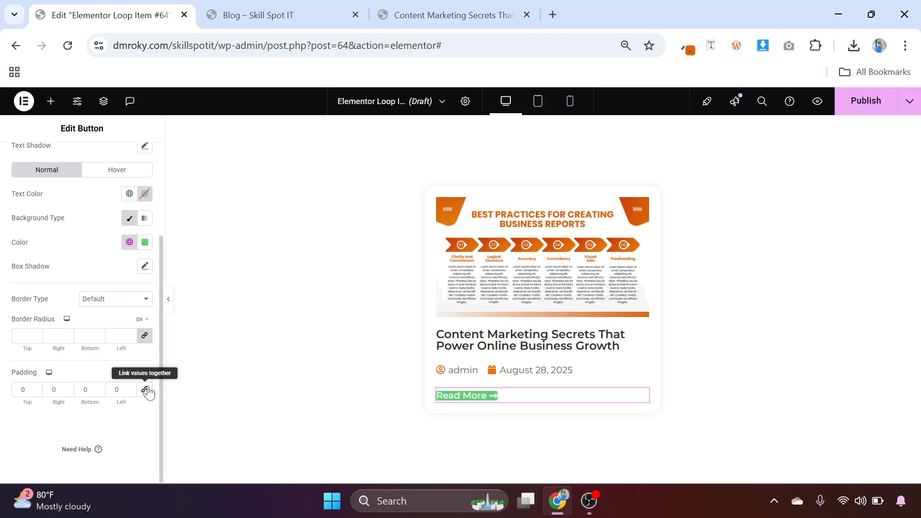
{"action": "scroll", "coordinate": [124, 295], "scroll_direction": "up", "scroll_amount": 3}
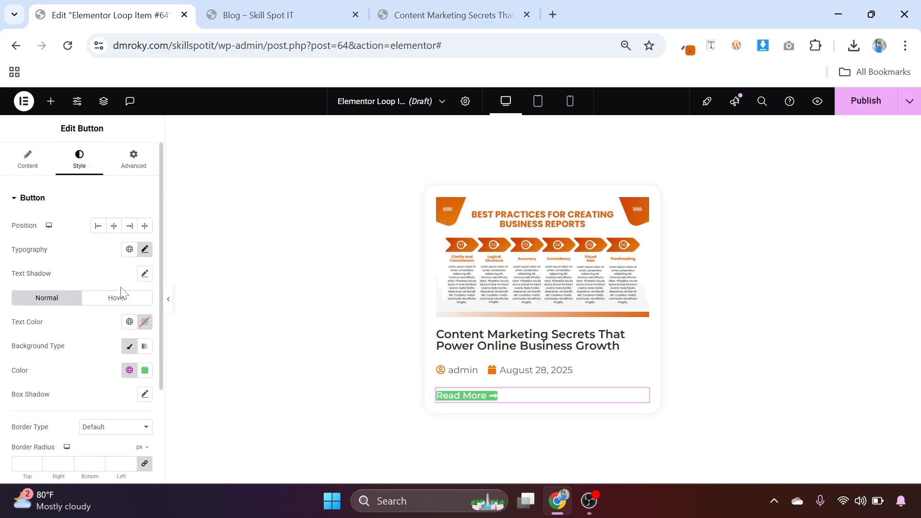
{"action": "left_click", "coordinate": [146, 371]}
{"action": "left_click_drag", "start_coordinate": [210, 327], "coordinate": [28, 331]}
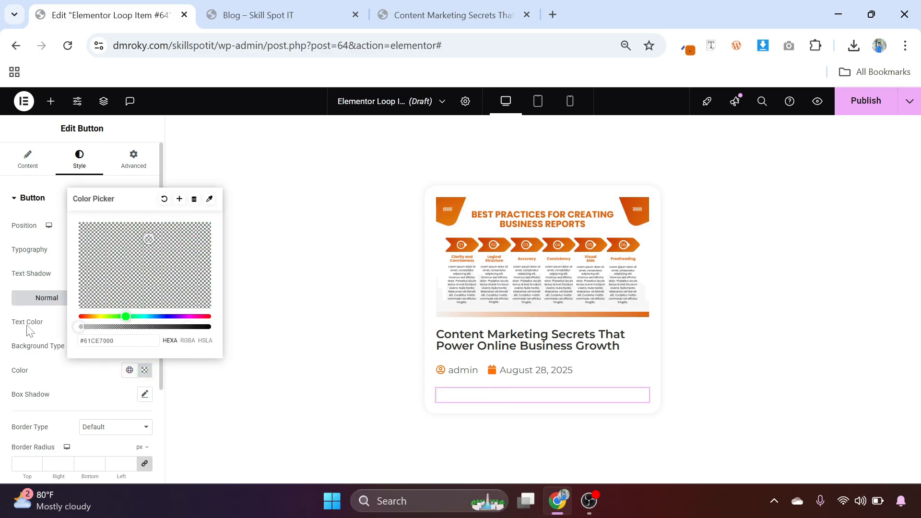
{"action": "left_click", "coordinate": [72, 382]}
Change the button's normal text color to dark gray #212121
{"action": "left_click", "coordinate": [144, 322]}
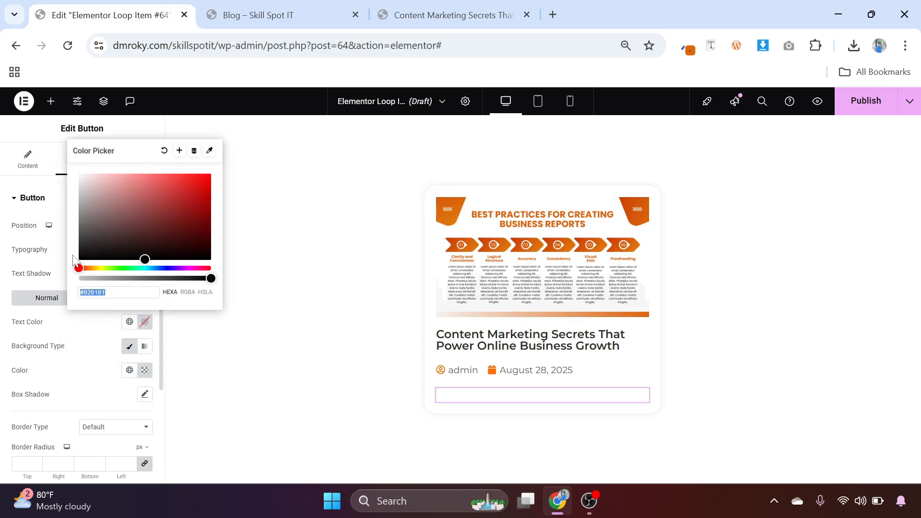
{"action": "left_click_drag", "start_coordinate": [89, 233], "coordinate": [69, 243]}
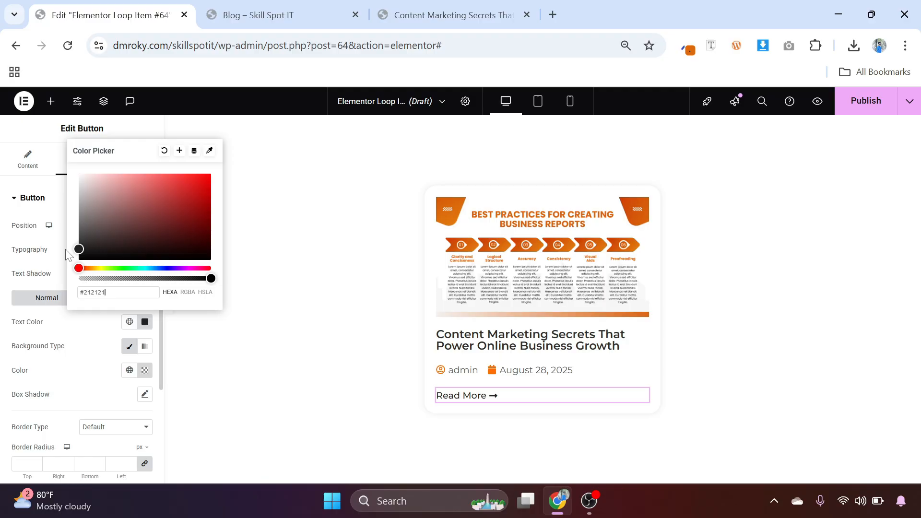
{"action": "left_click", "coordinate": [88, 322]}
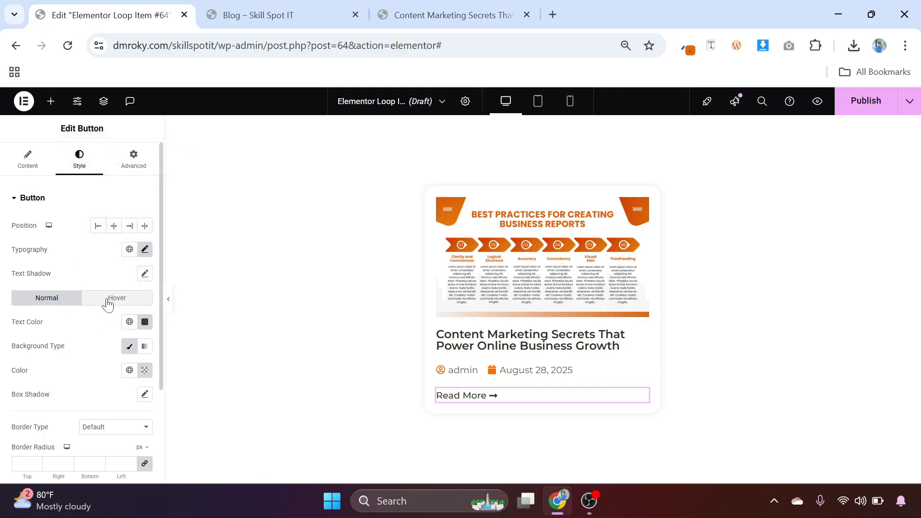
Set the Read More button's hover text color to orange #FF6100 and publish the loop item template
{"action": "left_click", "coordinate": [110, 299]}
{"action": "left_click", "coordinate": [145, 322]}
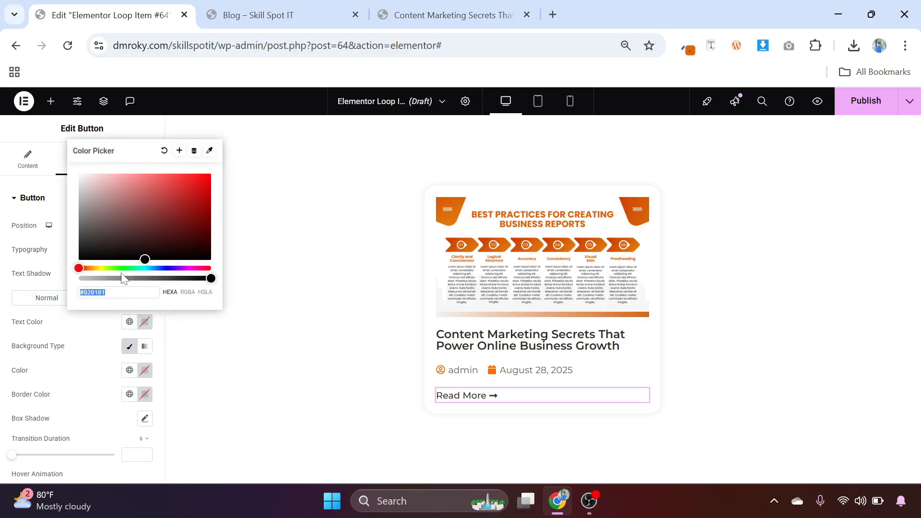
{"action": "left_click_drag", "start_coordinate": [85, 267], "coordinate": [86, 267]}
{"action": "left_click_drag", "start_coordinate": [202, 189], "coordinate": [212, 172]}
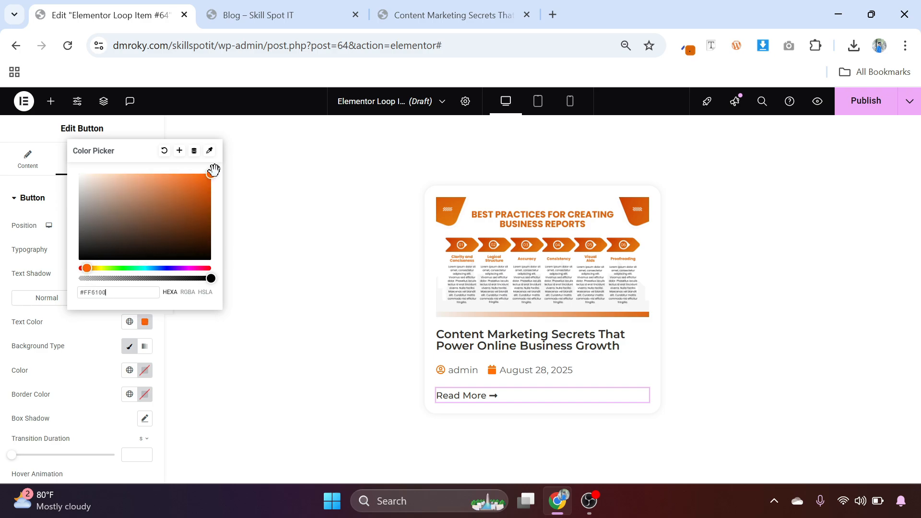
{"action": "left_click", "coordinate": [116, 311]}
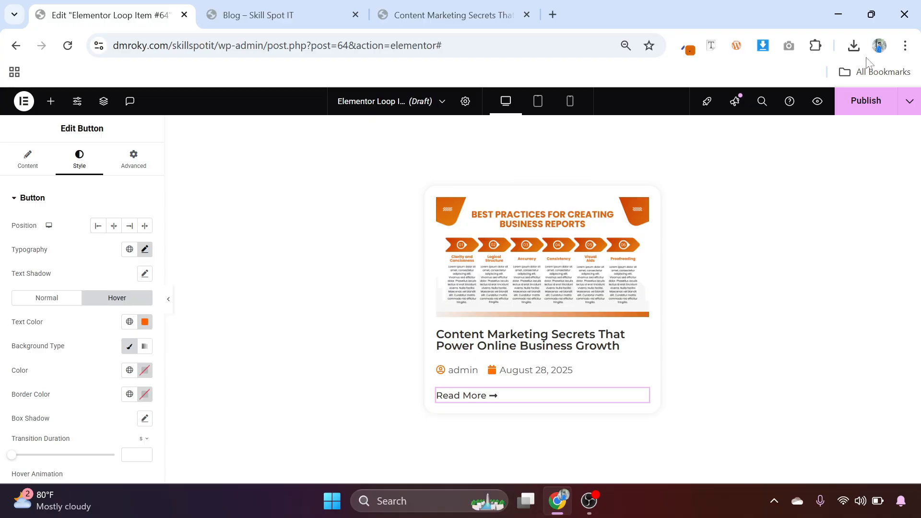
{"action": "left_click", "coordinate": [869, 105]}
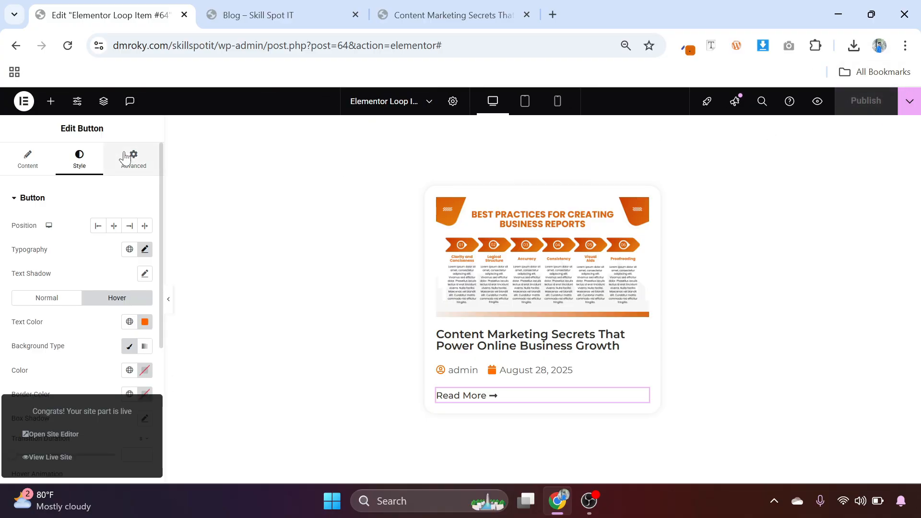
Reload the site's Blog page to check its current layout, and return to the template editor
{"action": "left_click", "coordinate": [258, 15]}
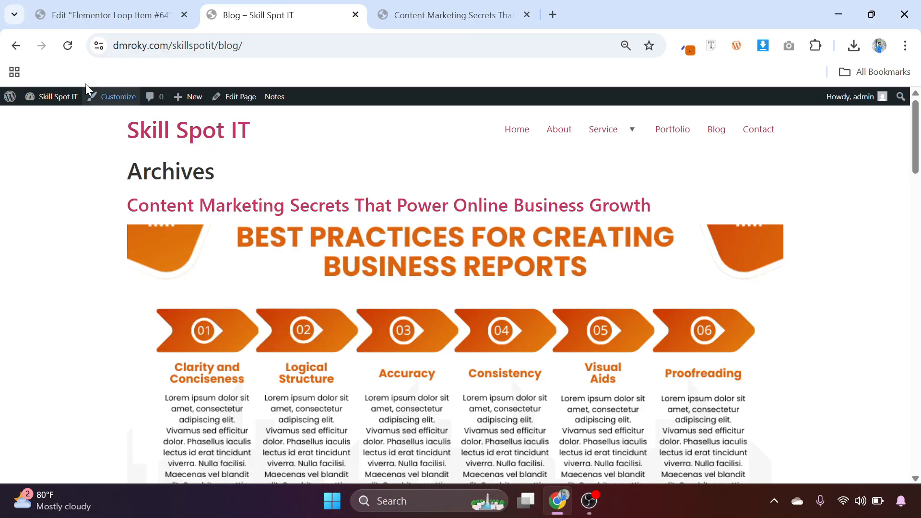
{"action": "left_click", "coordinate": [70, 48]}
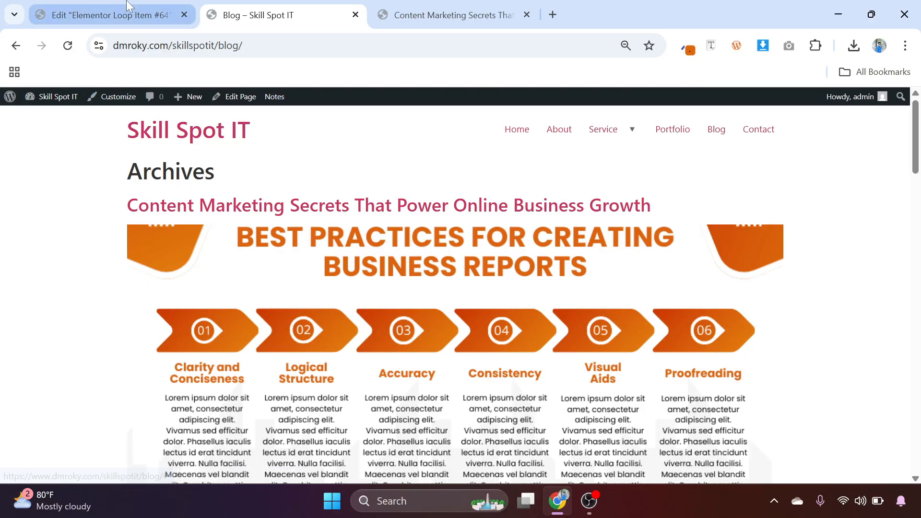
{"action": "left_click", "coordinate": [111, 14]}
Exit to WordPress, rename the loop item template as "Post Loop" and update it
{"action": "left_click", "coordinate": [23, 109]}
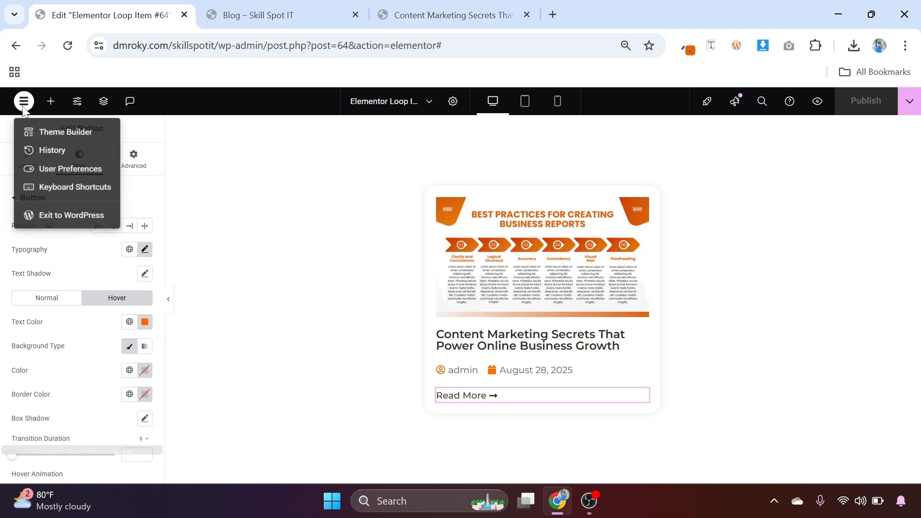
{"action": "left_click", "coordinate": [54, 212]}
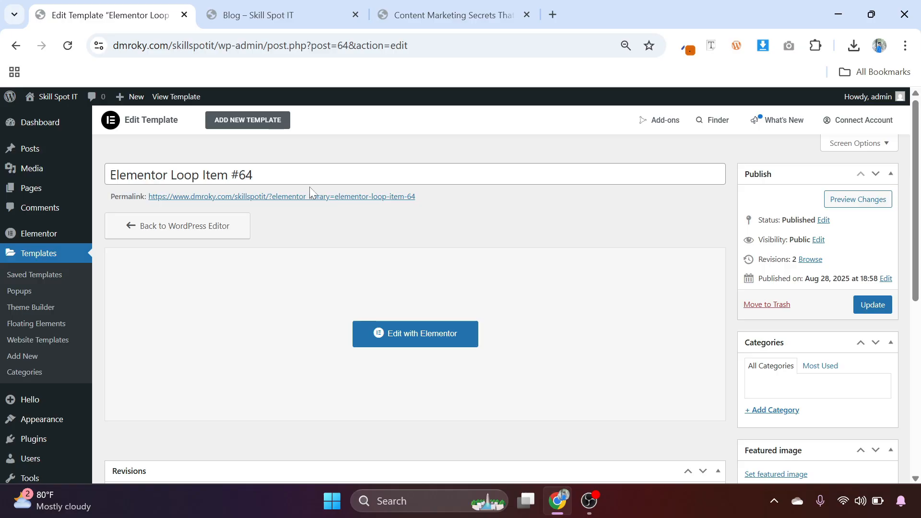
{"action": "left_click_drag", "start_coordinate": [259, 176], "coordinate": [101, 185]}
{"action": "type", "text": "P"}
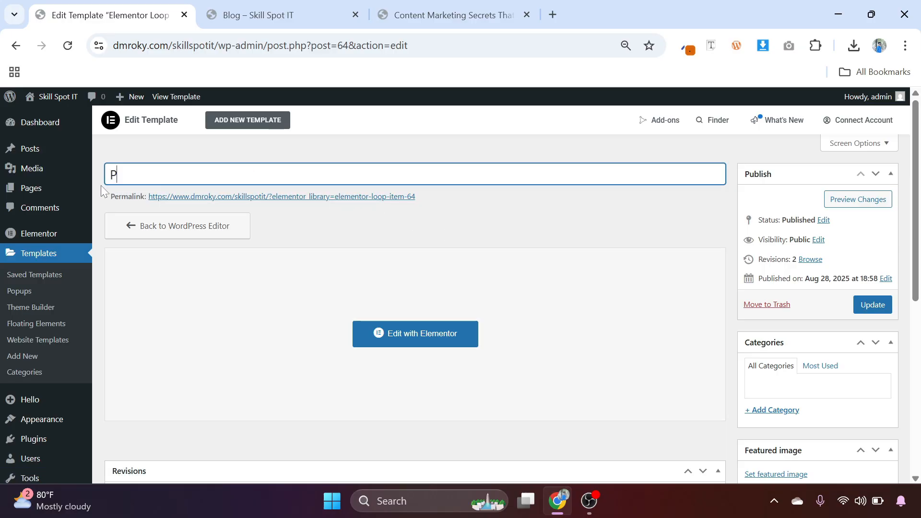
{"action": "type", "text": "ost Loop"}
{"action": "left_click", "coordinate": [880, 311]}
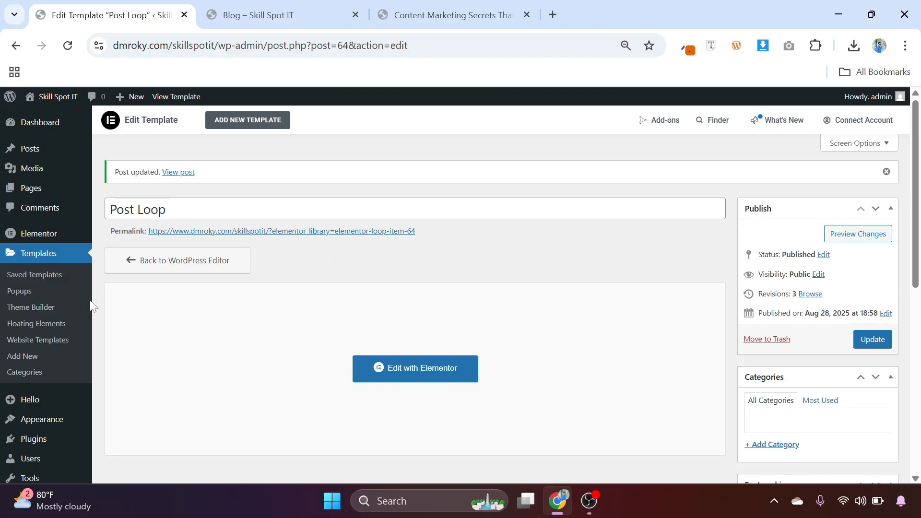
Create a new Archive template in the Theme Builder and dismiss the block library
{"action": "left_click", "coordinate": [32, 310]}
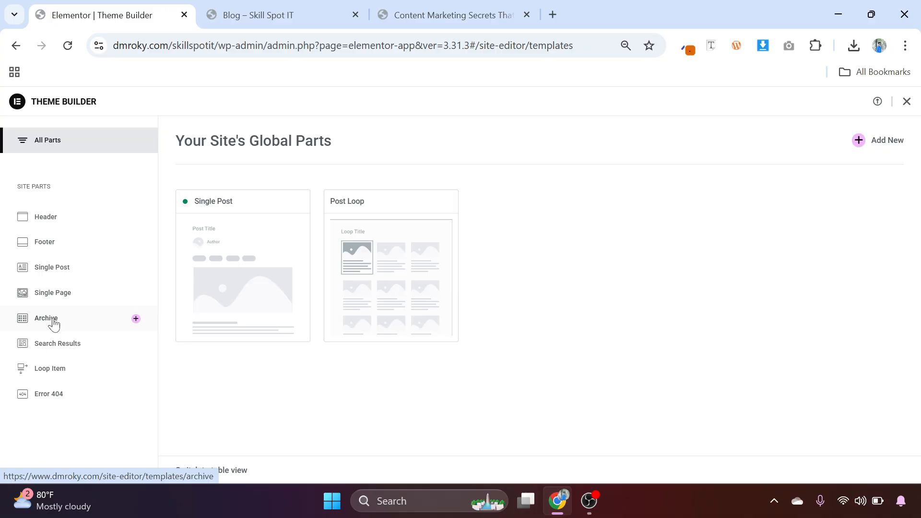
{"action": "left_click", "coordinate": [54, 324]}
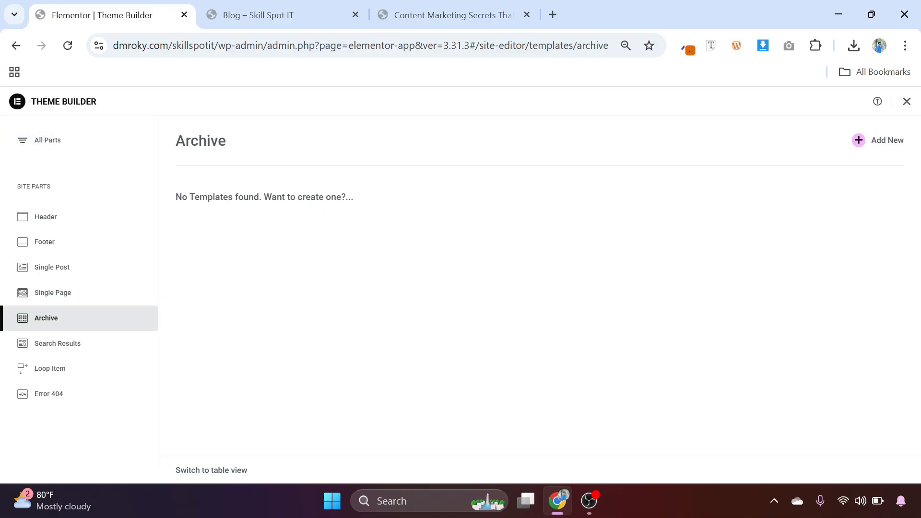
{"action": "left_click_drag", "start_coordinate": [199, 197], "coordinate": [379, 206]}
{"action": "left_click", "coordinate": [403, 216]}
{"action": "left_click", "coordinate": [873, 148]}
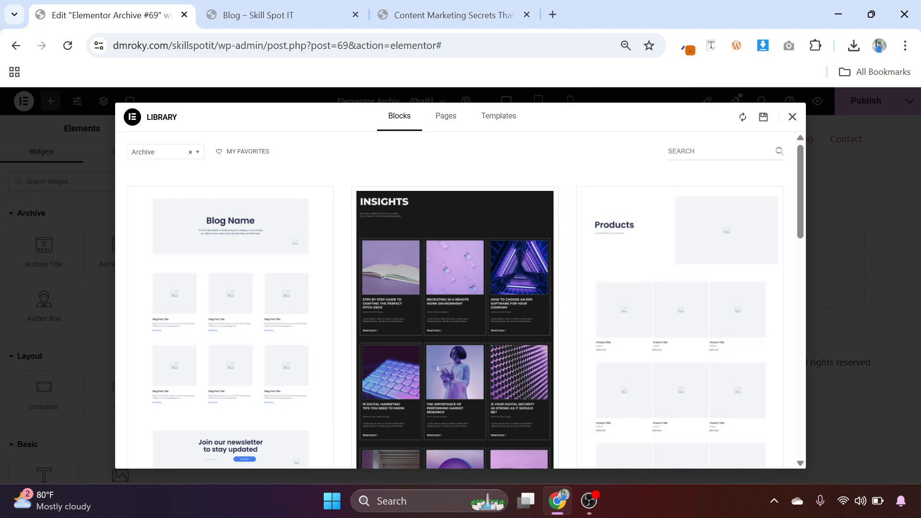
{"action": "left_click", "coordinate": [789, 120]}
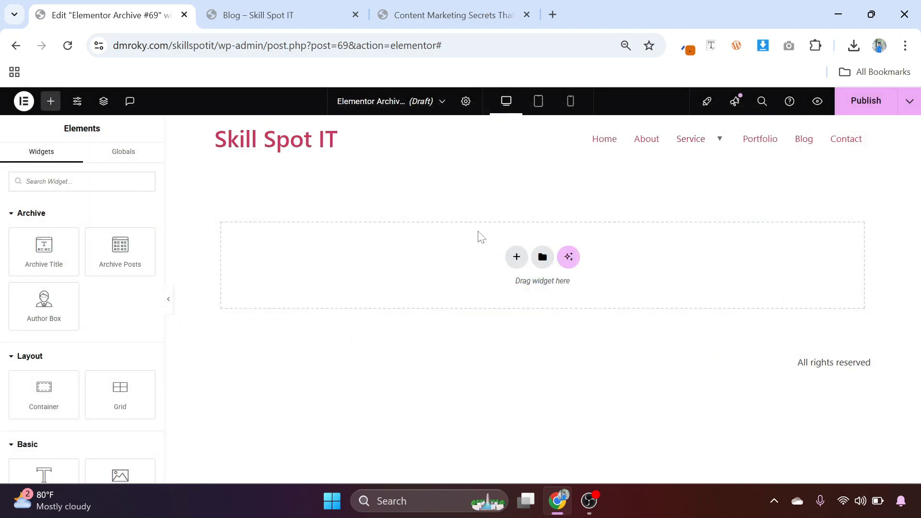
Add a single-column flexbox container to the archive template and set its boxed content width to 1150 px
{"action": "left_click", "coordinate": [516, 257]}
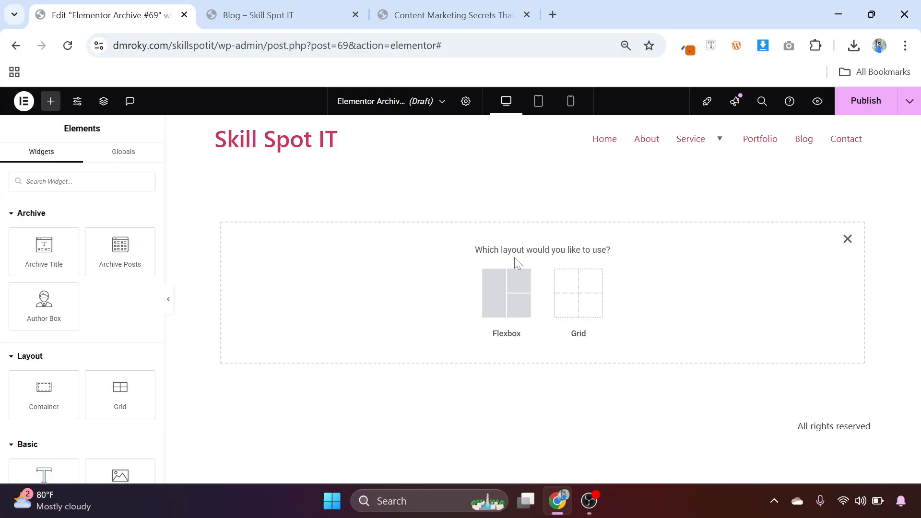
{"action": "left_click", "coordinate": [496, 292]}
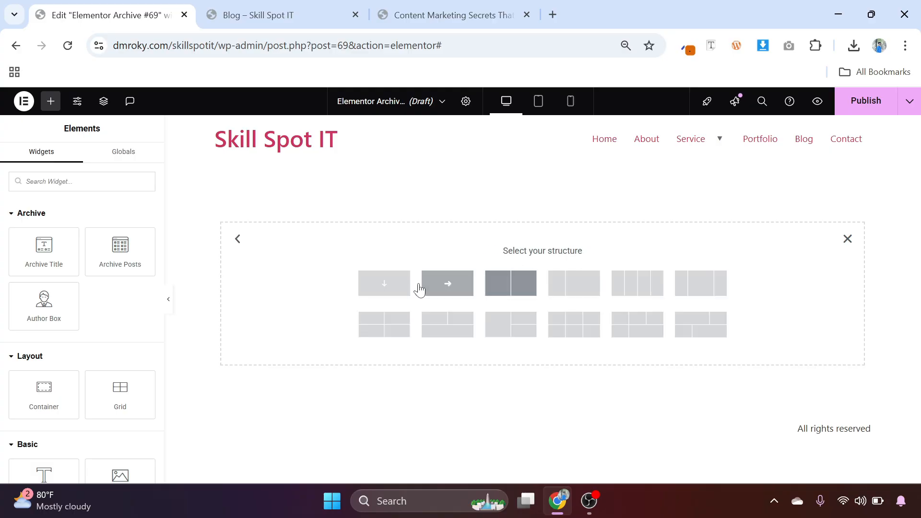
{"action": "left_click", "coordinate": [390, 286]}
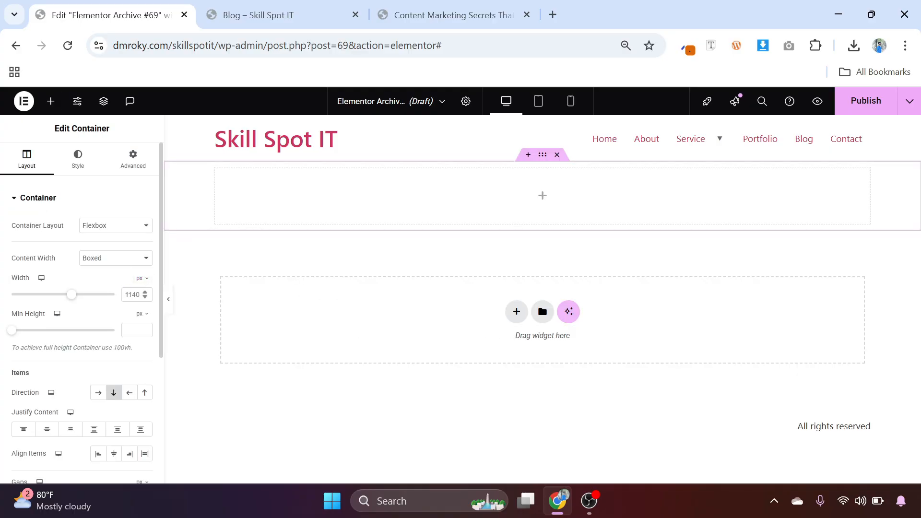
{"action": "type", "text": "1150"}
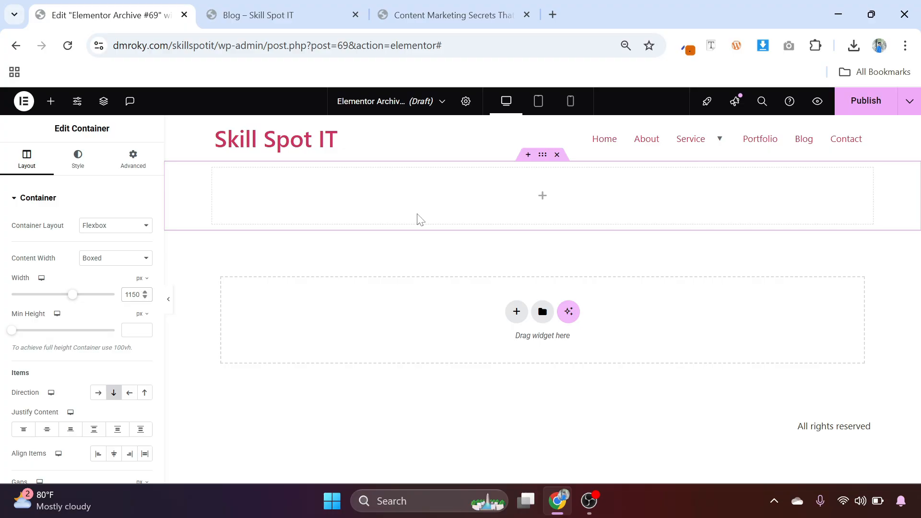
Change the archive template's title to "Archive Blog"
{"action": "left_click", "coordinate": [466, 101]}
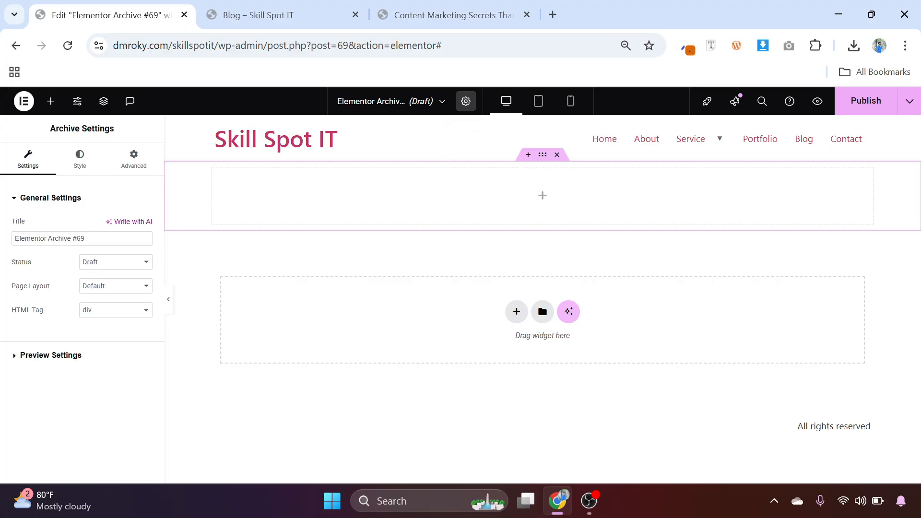
{"action": "left_click_drag", "start_coordinate": [87, 238], "coordinate": [2, 240]}
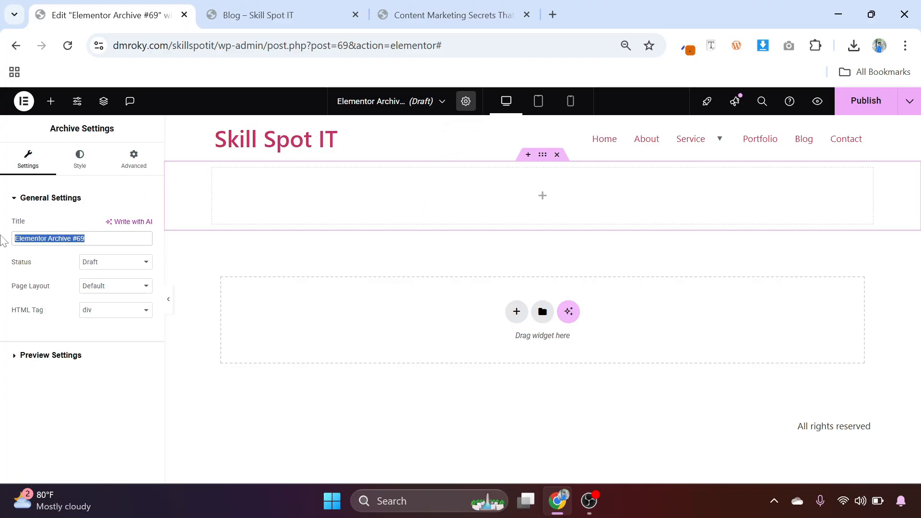
{"action": "type", "text": "Arch"}
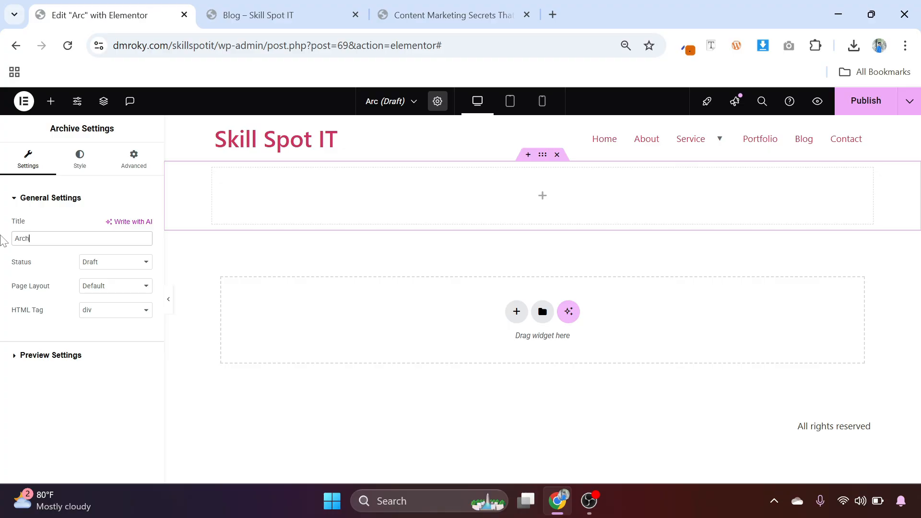
{"action": "type", "text": "ive Blog"}
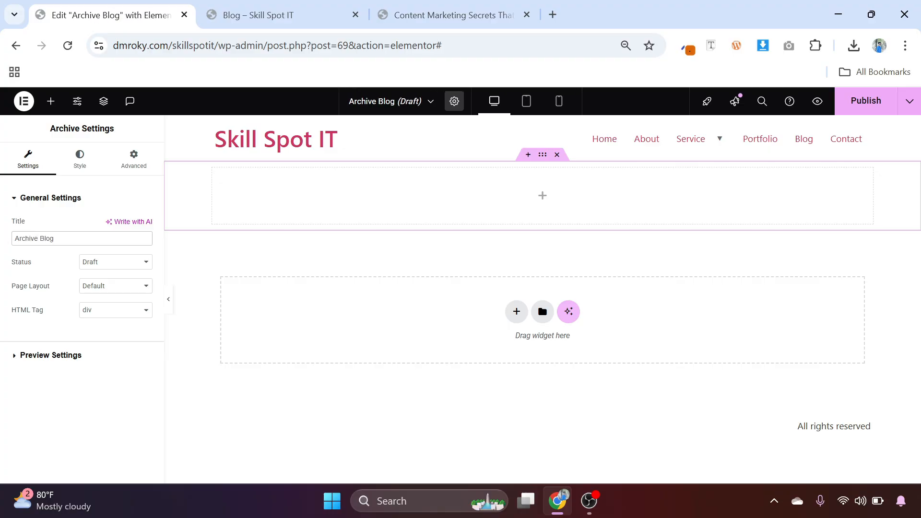
Set the container's padding to 50 px top and bottom and 20 px left and right
{"action": "left_click", "coordinate": [540, 161]}
{"action": "left_click", "coordinate": [137, 169]}
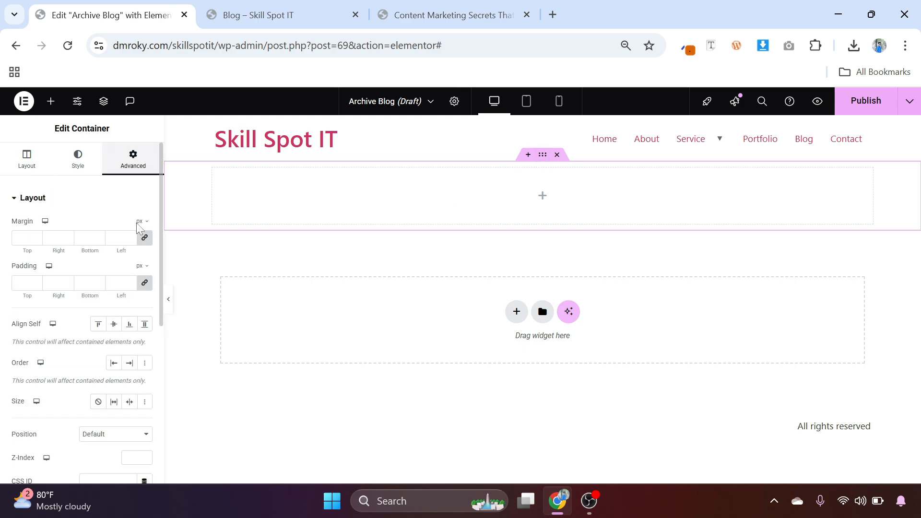
{"action": "left_click", "coordinate": [144, 283]}
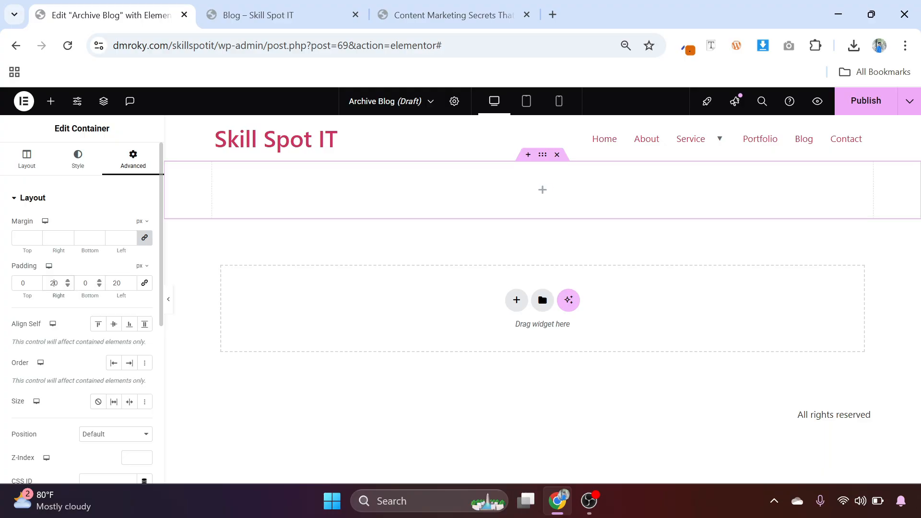
{"action": "type", "text": "5"}
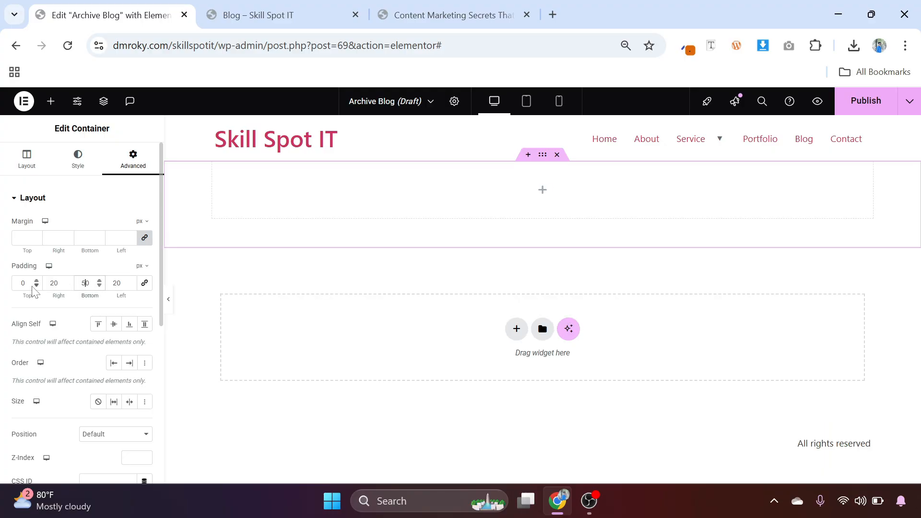
{"action": "type", "text": "5"}
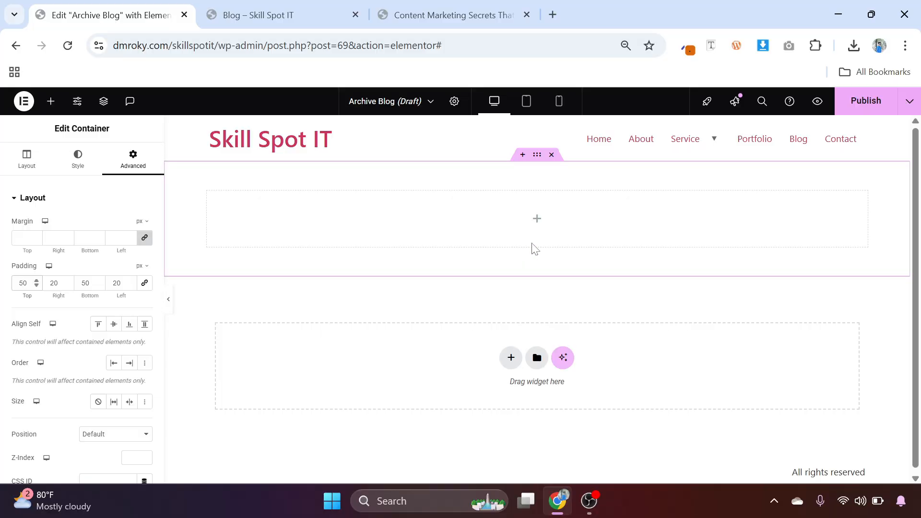
Add an Archive Title widget inside the container and center its alignment
{"action": "left_click", "coordinate": [535, 227]}
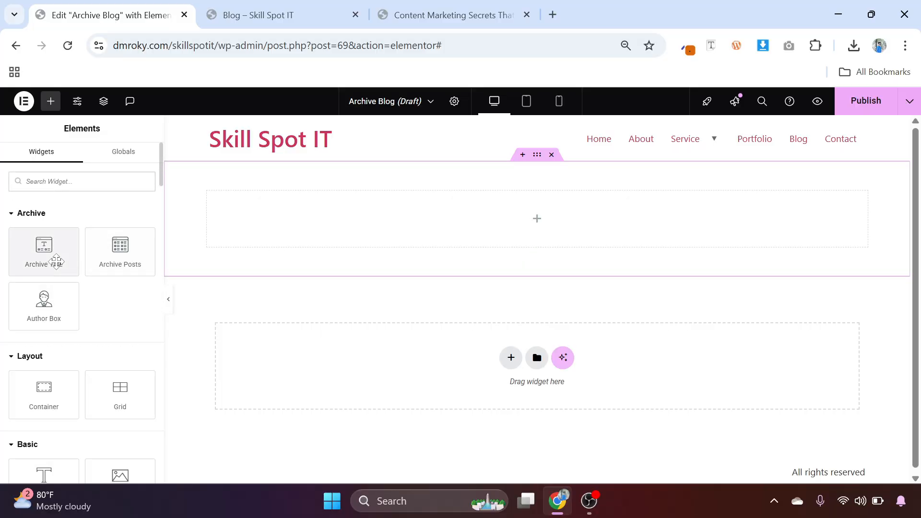
{"action": "left_click_drag", "start_coordinate": [53, 259], "coordinate": [527, 234]}
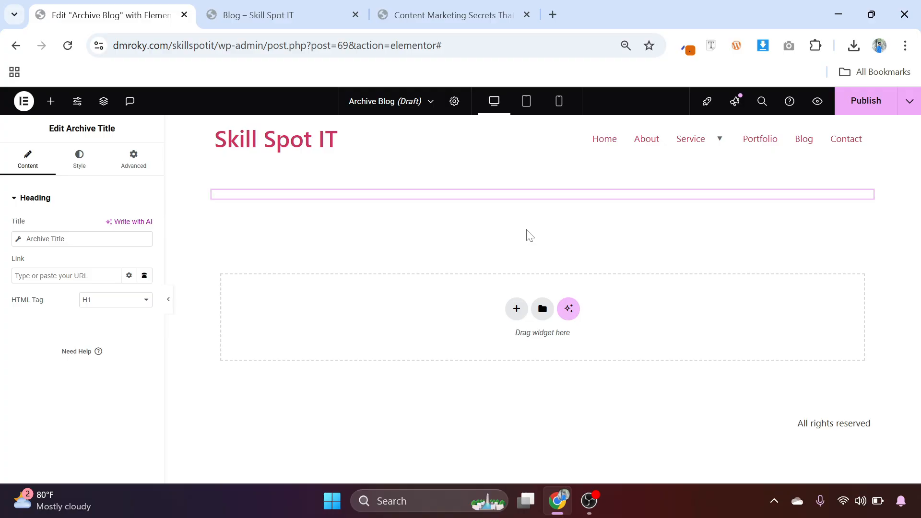
{"action": "left_click", "coordinate": [81, 168]}
{"action": "left_click", "coordinate": [114, 227]}
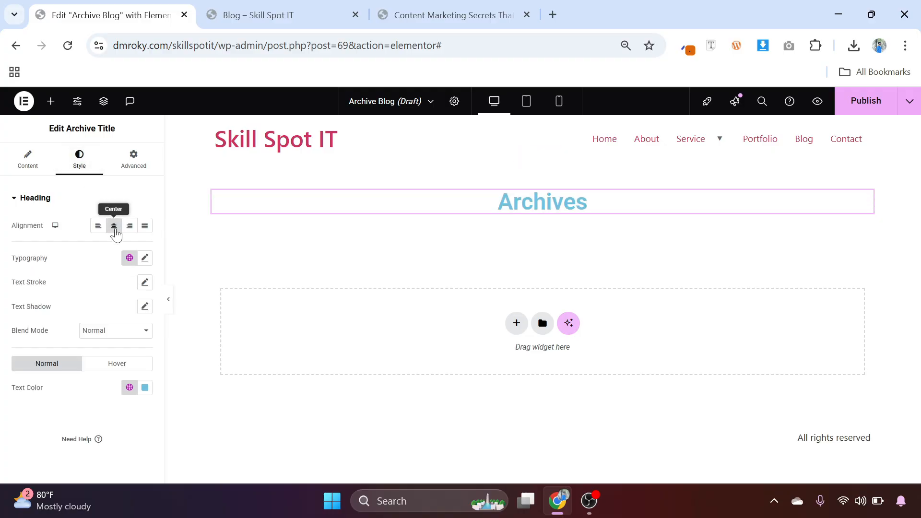
Set the archive title's typography to the Montserrat font family
{"action": "left_click", "coordinate": [145, 259]}
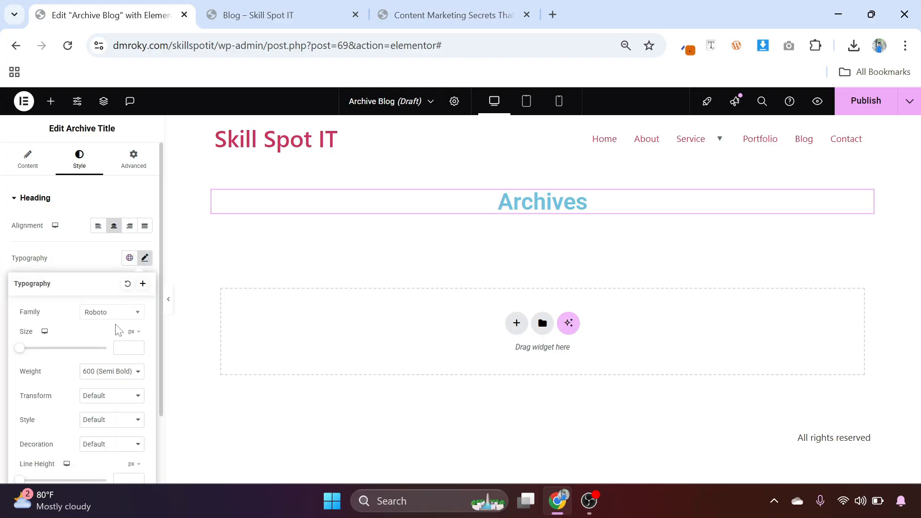
{"action": "left_click", "coordinate": [116, 314]}
{"action": "type", "text": "monts"}
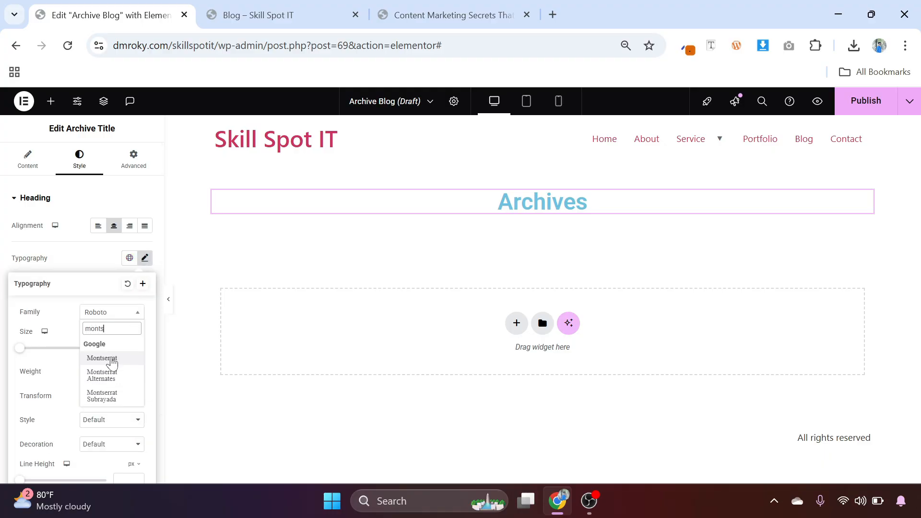
{"action": "left_click", "coordinate": [102, 359]}
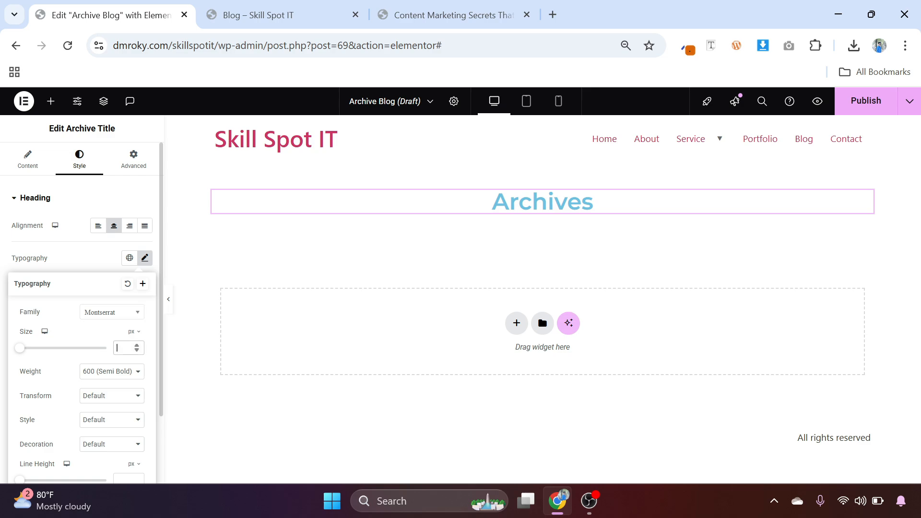
{"action": "left_click", "coordinate": [110, 255]}
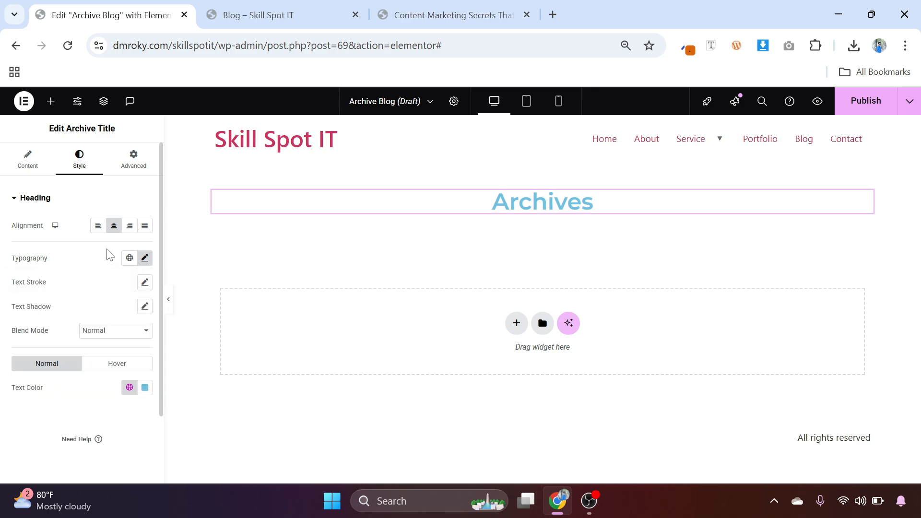
Change the archive title's normal text color to dark gray #434343 and show its hover color options
{"action": "left_click", "coordinate": [146, 388]}
{"action": "left_click_drag", "start_coordinate": [107, 315], "coordinate": [75, 303]}
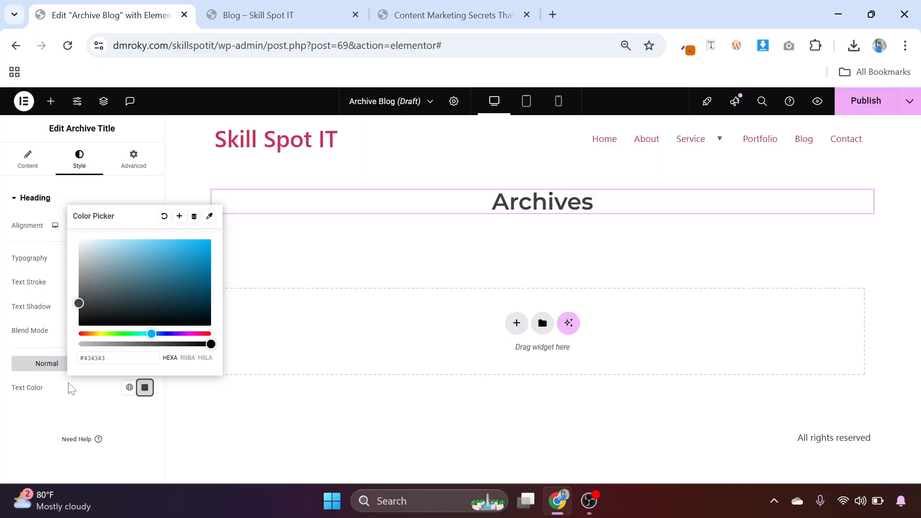
{"action": "left_click", "coordinate": [71, 389]}
{"action": "left_click", "coordinate": [116, 363]}
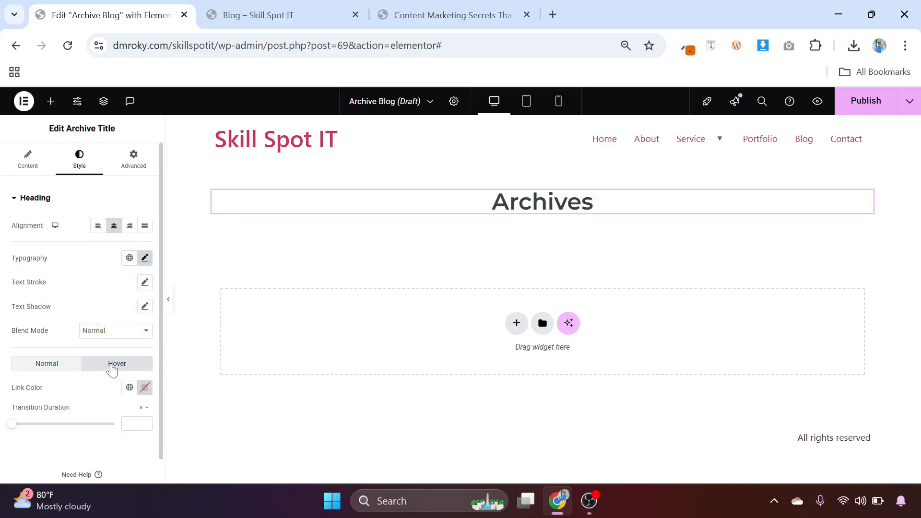
Set the archive title's hover link color to a bright orange
{"action": "left_click", "coordinate": [145, 388]}
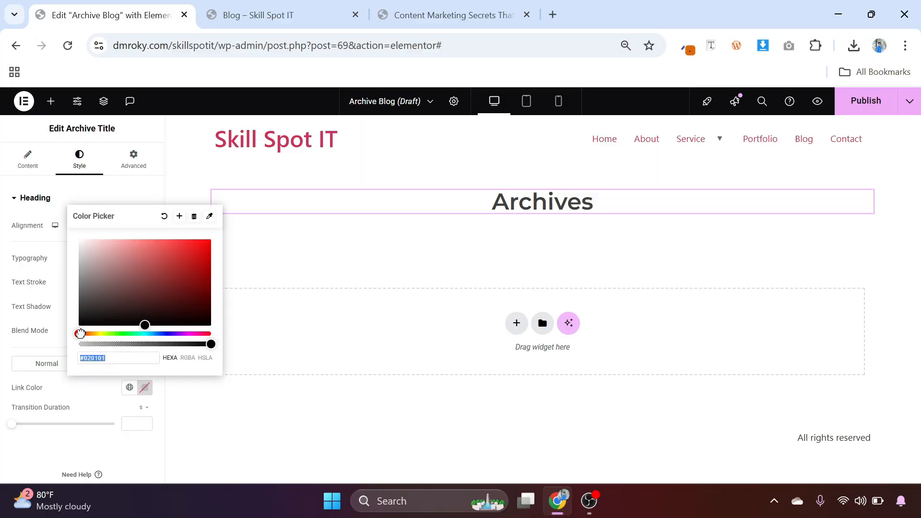
{"action": "left_click_drag", "start_coordinate": [79, 334], "coordinate": [86, 334]}
{"action": "left_click_drag", "start_coordinate": [201, 262], "coordinate": [212, 234]}
{"action": "left_click", "coordinate": [89, 384]}
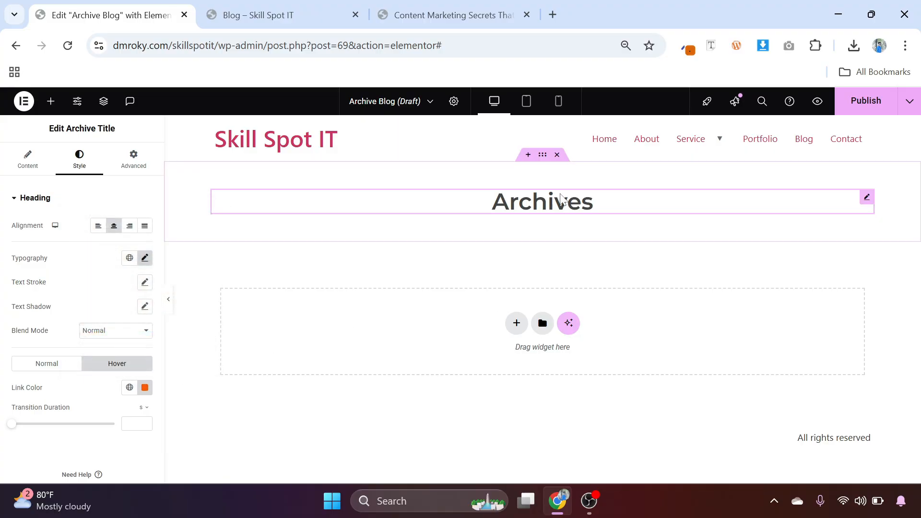
{"action": "left_click", "coordinate": [53, 367]}
{"action": "left_click", "coordinate": [114, 365]}
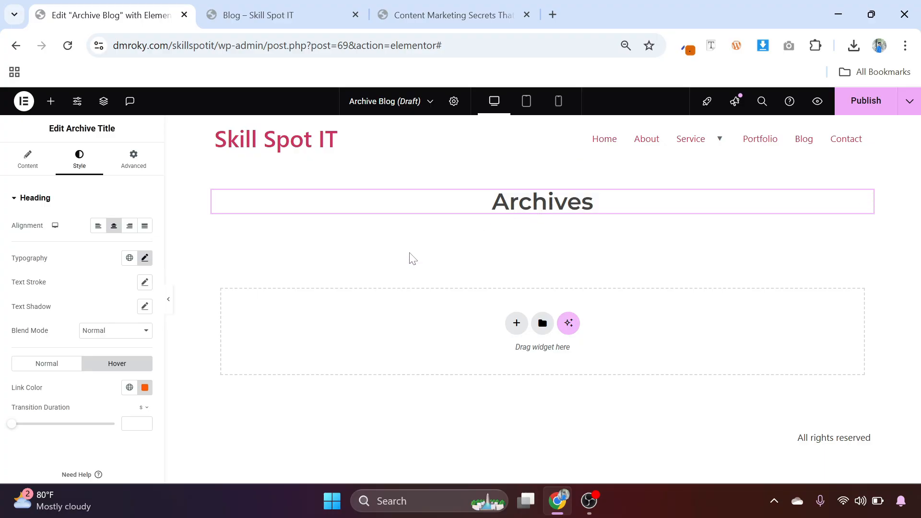
Duplicate the archive title's container and delete the title from the copy, leaving an empty container below
{"action": "left_click", "coordinate": [517, 324]}
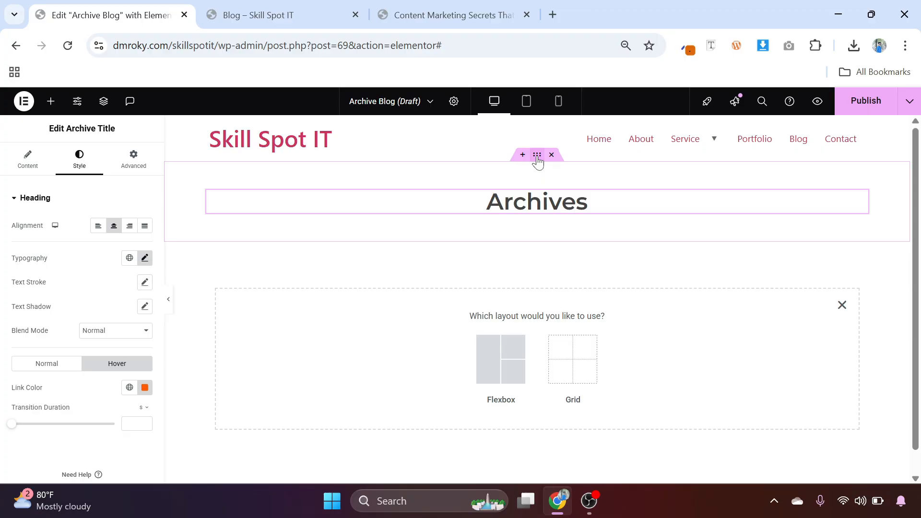
{"action": "right_click", "coordinate": [537, 158]}
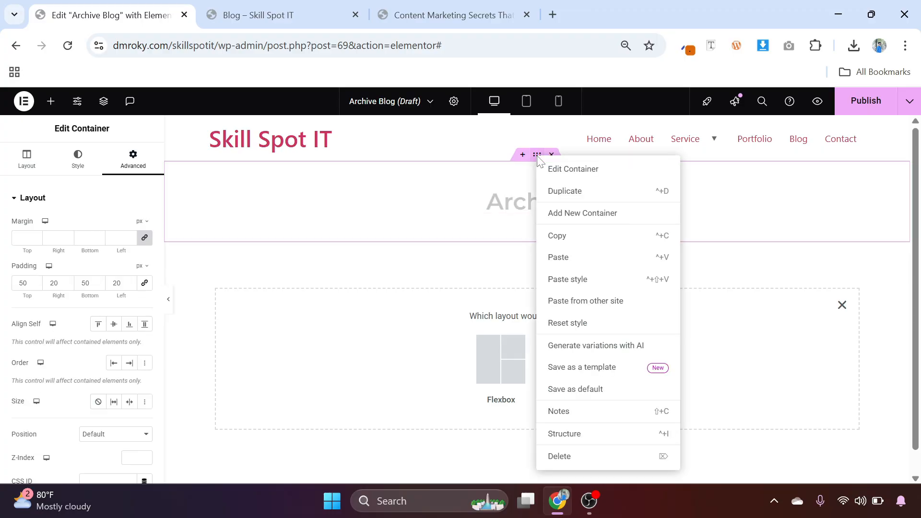
{"action": "left_click", "coordinate": [567, 192]}
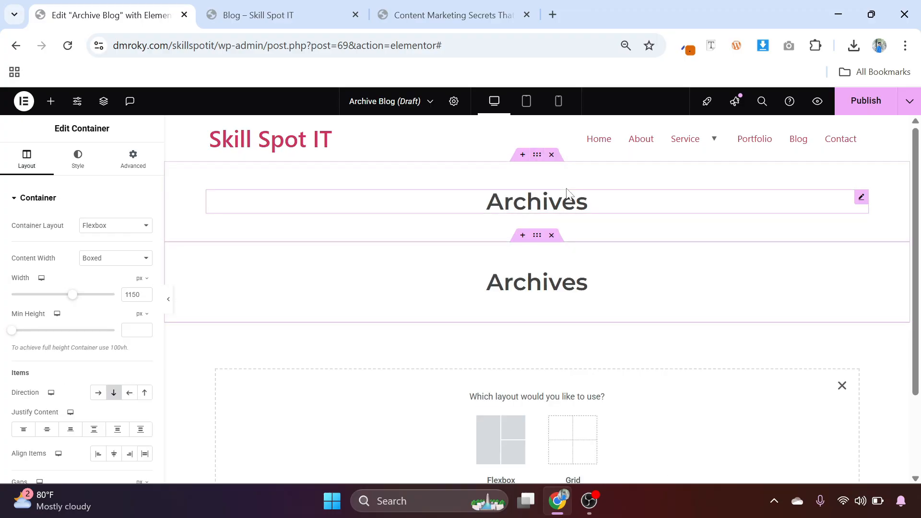
{"action": "left_click", "coordinate": [555, 284]}
{"action": "right_click", "coordinate": [555, 284]}
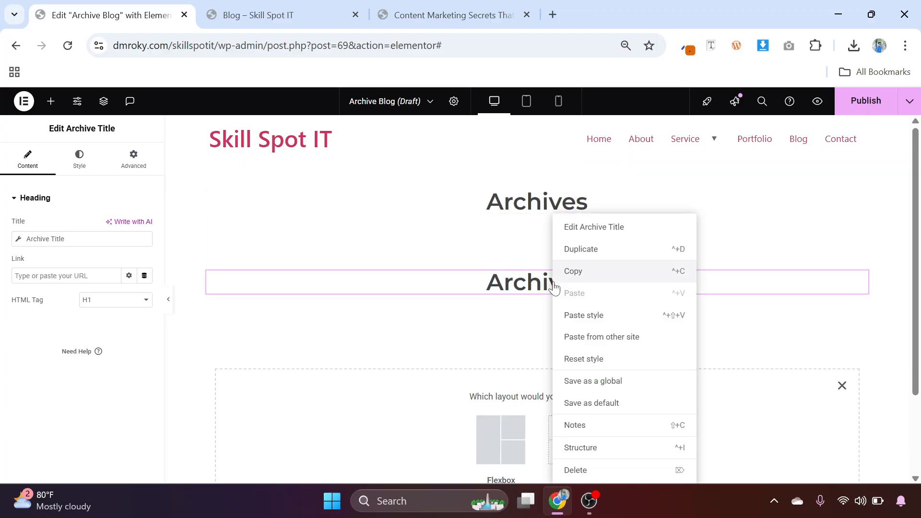
{"action": "left_click", "coordinate": [584, 471]}
{"action": "left_click", "coordinate": [843, 420]}
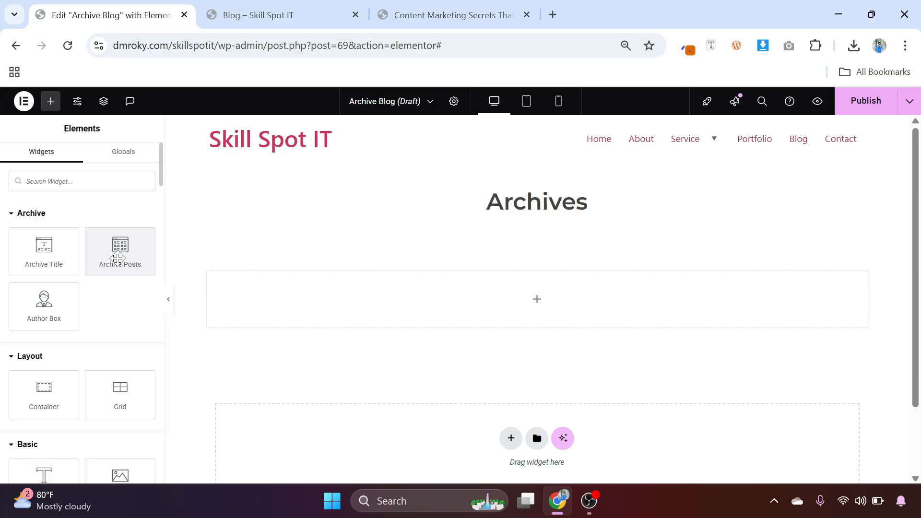
Add an Archive Posts widget to the empty container and look over the post grid
{"action": "left_click_drag", "start_coordinate": [114, 252], "coordinate": [480, 297]}
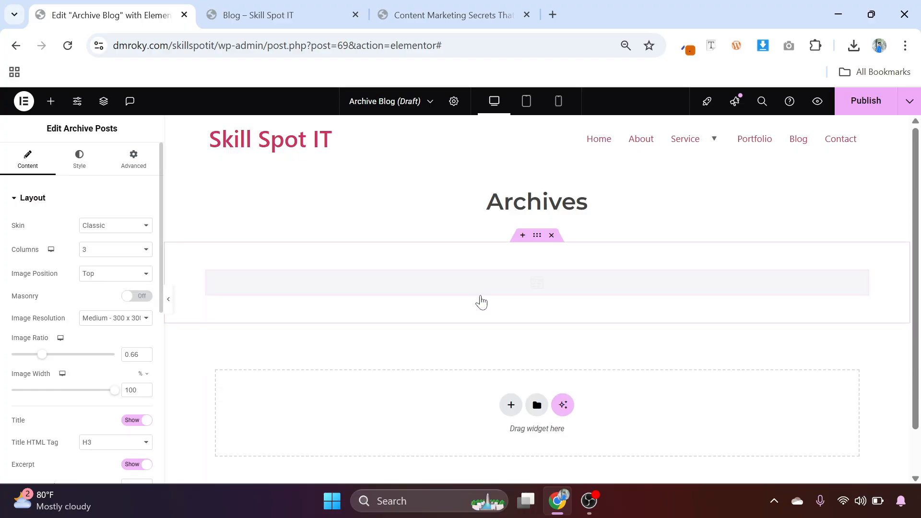
{"action": "scroll", "coordinate": [507, 288], "scroll_direction": "down", "scroll_amount": 4}
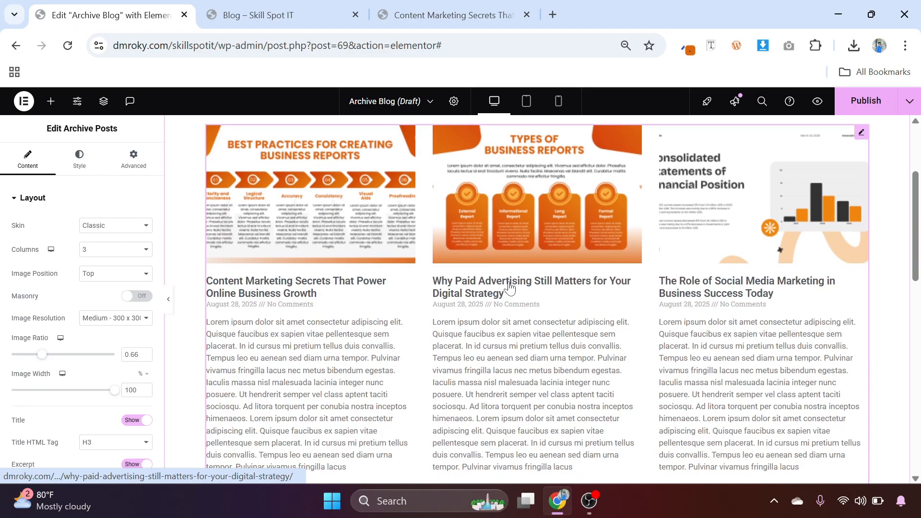
{"action": "scroll", "coordinate": [324, 297], "scroll_direction": "down", "scroll_amount": 3}
{"action": "scroll", "coordinate": [324, 295], "scroll_direction": "up", "scroll_amount": 5}
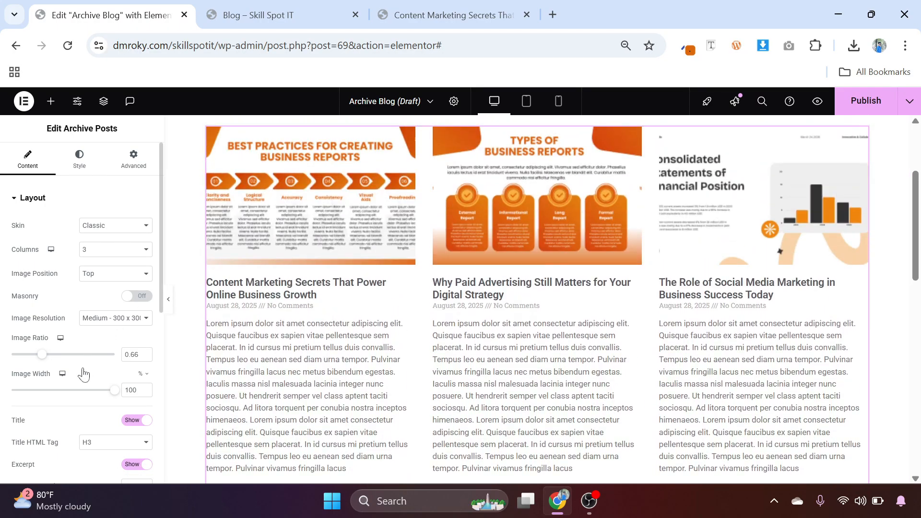
Hide the post excerpts in the Classic skin and set its image resolution to Full
{"action": "scroll", "coordinate": [83, 374], "scroll_direction": "down", "scroll_amount": 2}
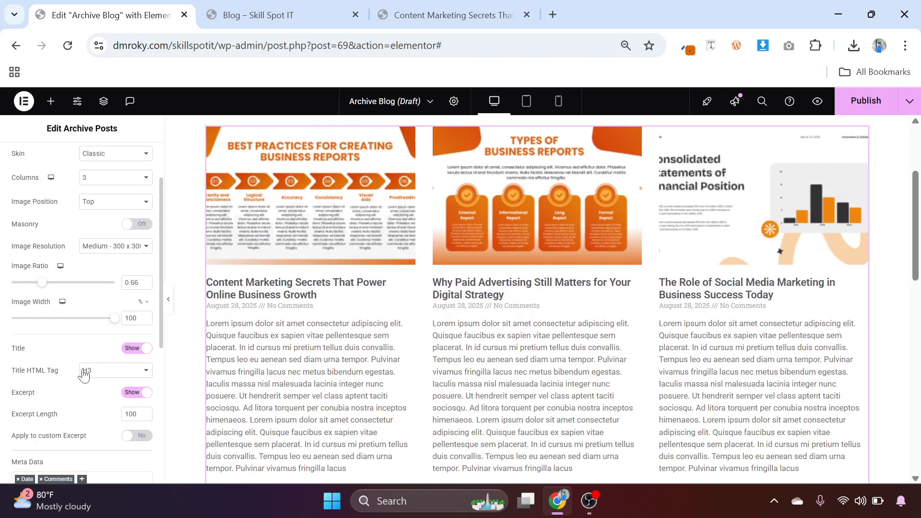
{"action": "left_click", "coordinate": [144, 393]}
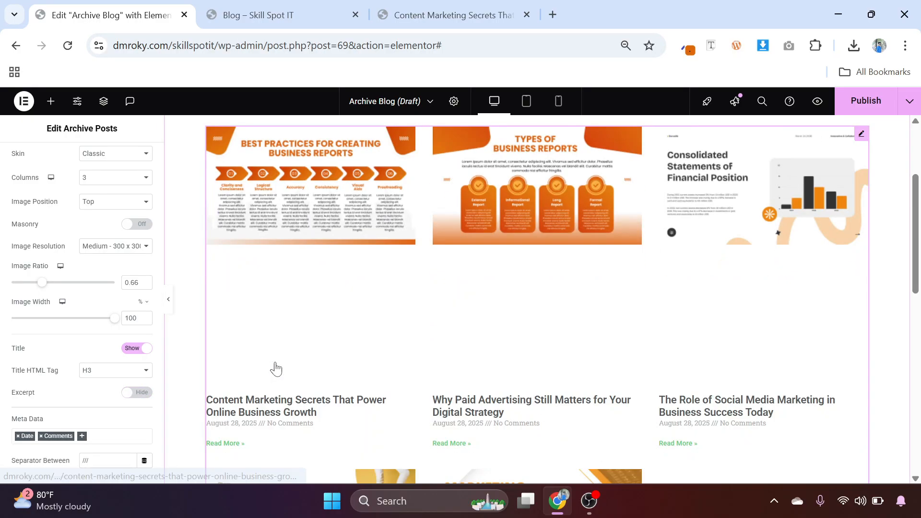
{"action": "scroll", "coordinate": [331, 340], "scroll_direction": "up", "scroll_amount": 3}
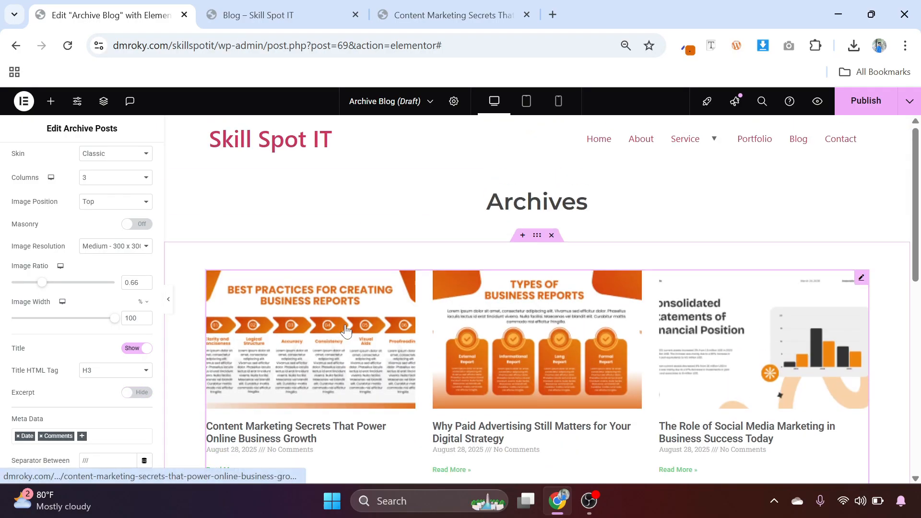
{"action": "left_click", "coordinate": [138, 246]}
{"action": "left_click", "coordinate": [102, 367]}
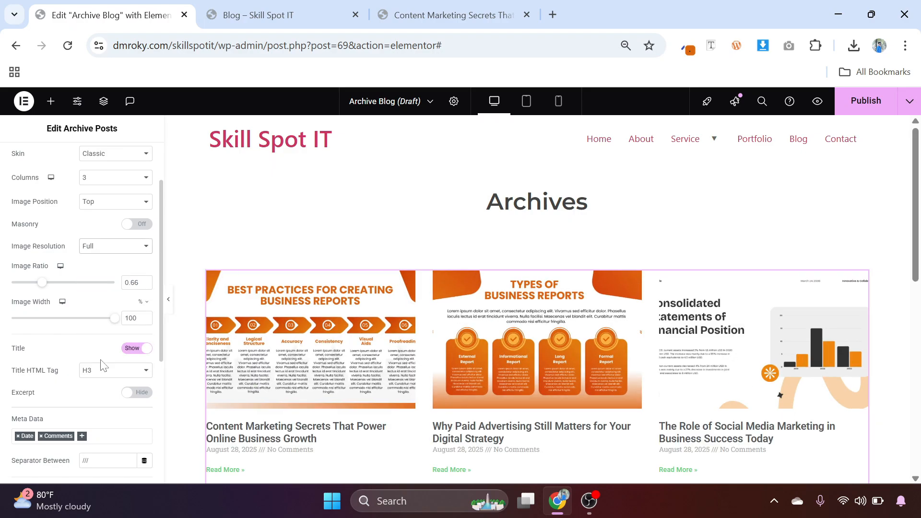
Switch the Archive Posts skin to Cards and set its image resolution to Full
{"action": "scroll", "coordinate": [349, 305], "scroll_direction": "down", "scroll_amount": 3}
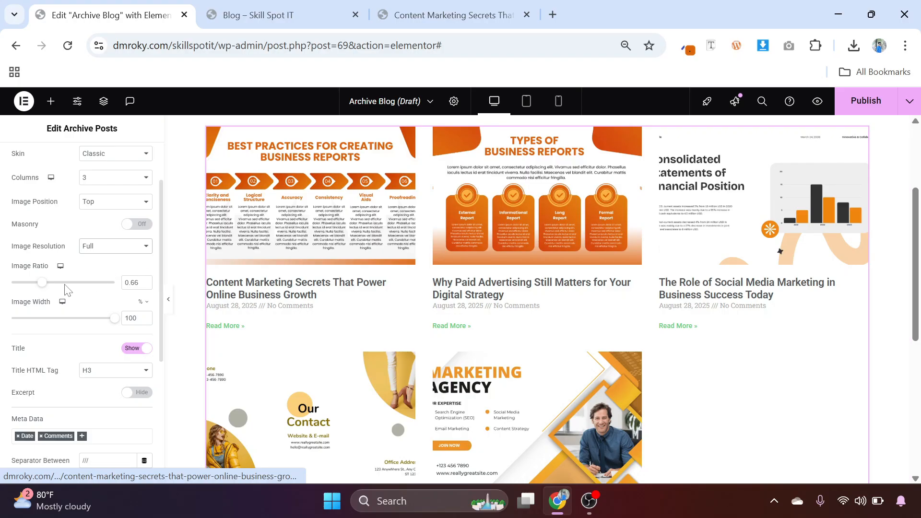
{"action": "scroll", "coordinate": [94, 289], "scroll_direction": "up", "scroll_amount": 2}
{"action": "left_click", "coordinate": [120, 230]}
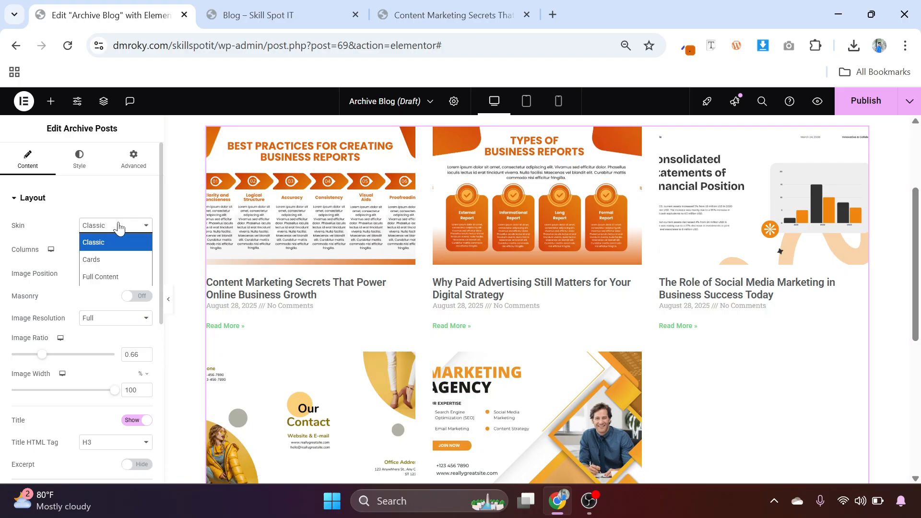
{"action": "left_click", "coordinate": [114, 259]}
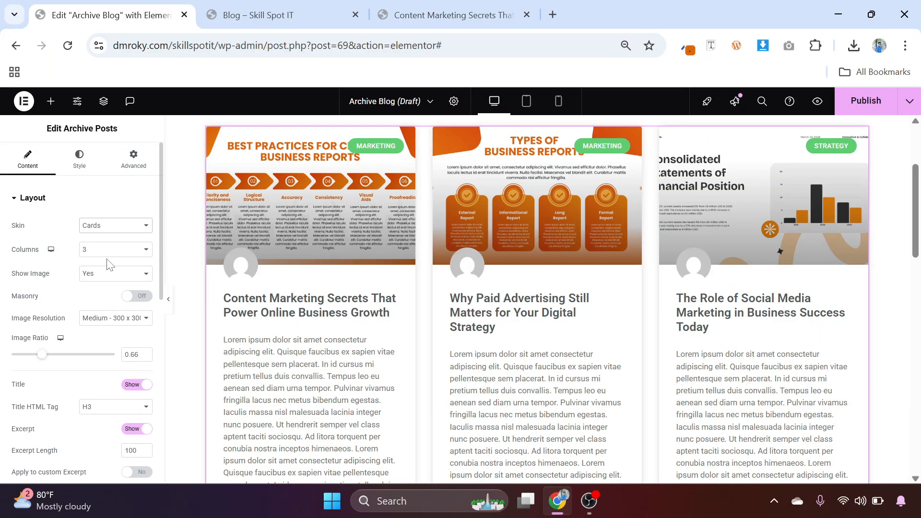
{"action": "scroll", "coordinate": [113, 266], "scroll_direction": "down", "scroll_amount": 3}
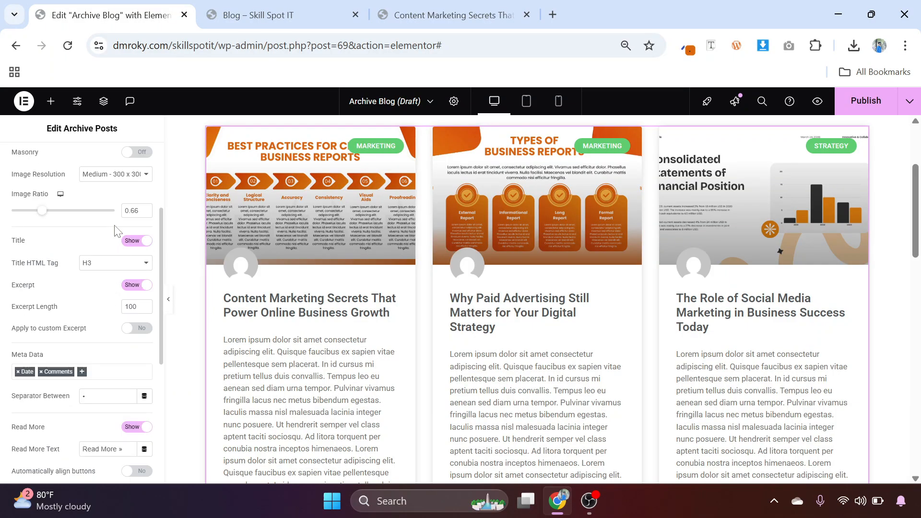
{"action": "left_click", "coordinate": [96, 175]}
{"action": "left_click", "coordinate": [102, 297]}
Hide the excerpts on the archive post cards
{"action": "scroll", "coordinate": [98, 299], "scroll_direction": "down", "scroll_amount": 3}
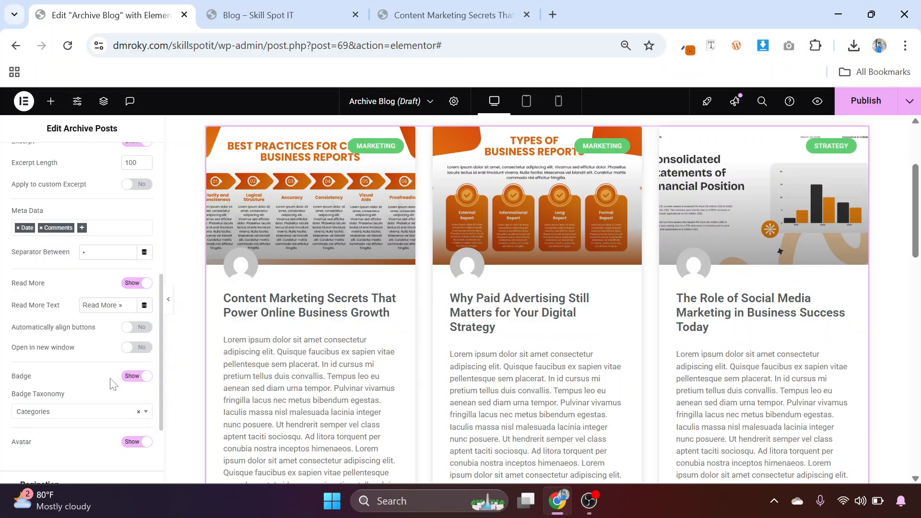
{"action": "scroll", "coordinate": [101, 366], "scroll_direction": "up", "scroll_amount": 3}
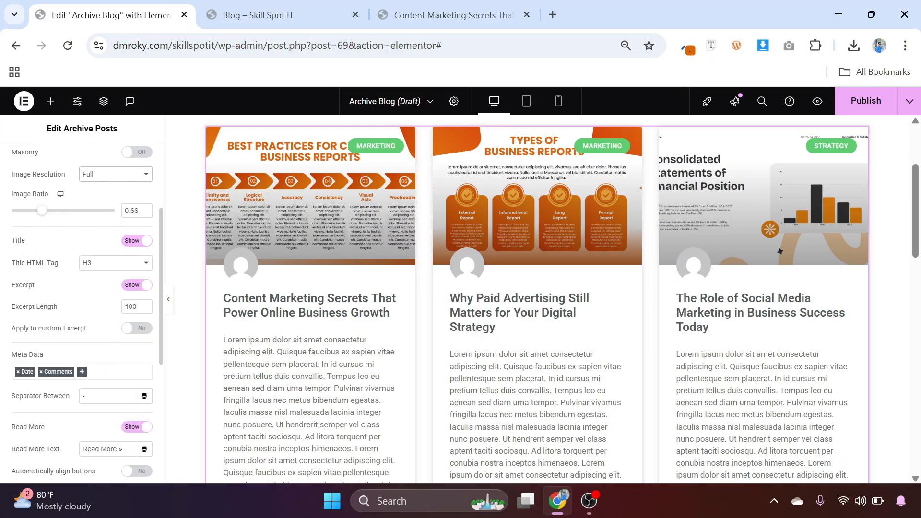
{"action": "left_click", "coordinate": [138, 285]}
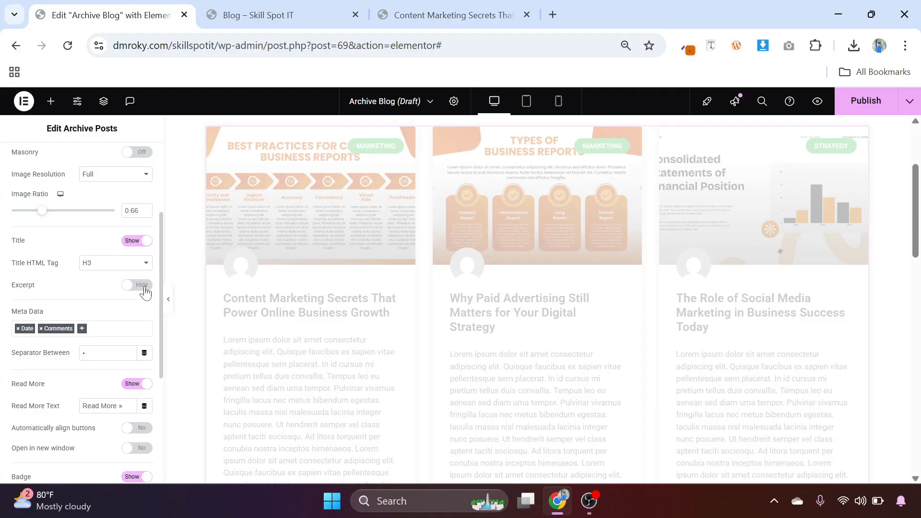
{"action": "scroll", "coordinate": [378, 280], "scroll_direction": "up", "scroll_amount": 1}
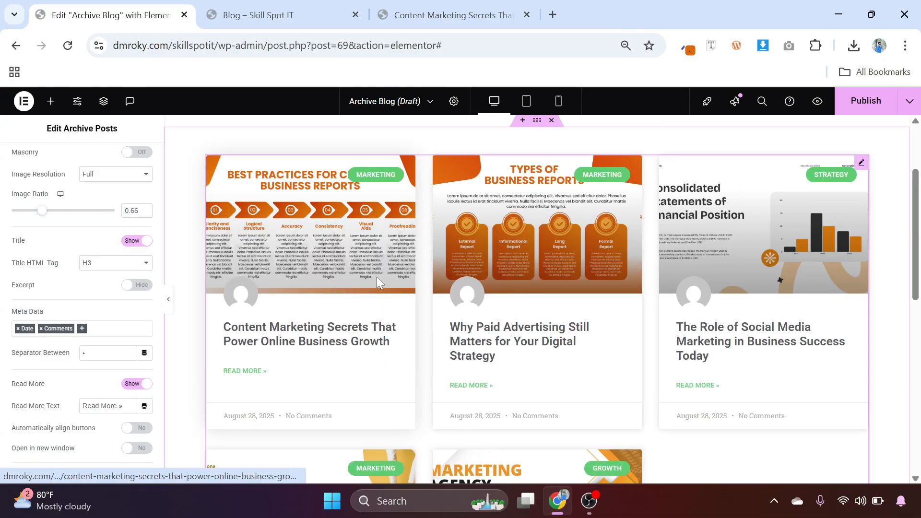
{"action": "scroll", "coordinate": [376, 277], "scroll_direction": "up", "scroll_amount": 3}
{"action": "scroll", "coordinate": [339, 270], "scroll_direction": "down", "scroll_amount": 3}
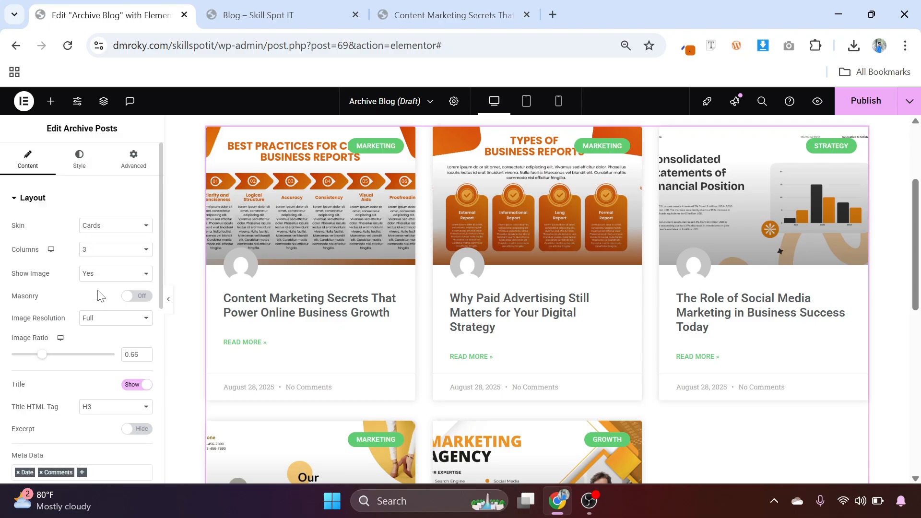
Remove Comments from the post cards' meta data, keeping only Date
{"action": "scroll", "coordinate": [91, 300], "scroll_direction": "down", "scroll_amount": 2}
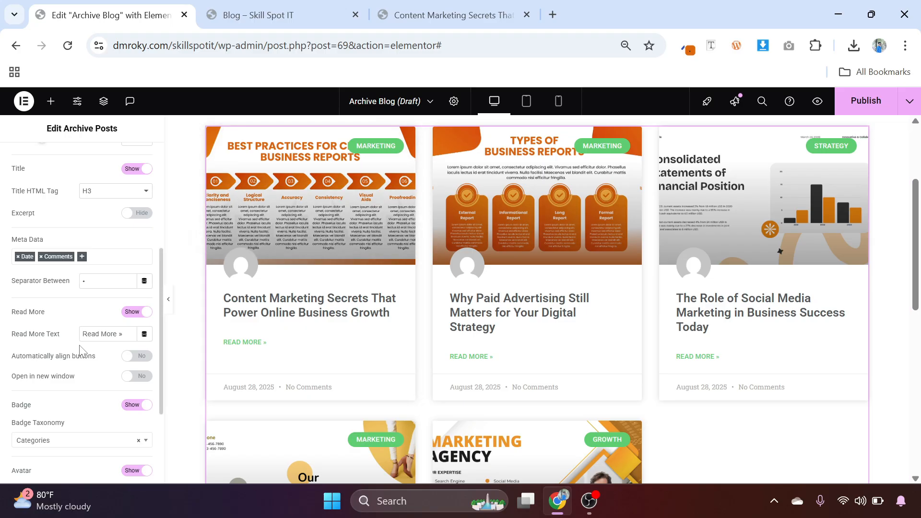
{"action": "scroll", "coordinate": [27, 348], "scroll_direction": "down", "scroll_amount": 4}
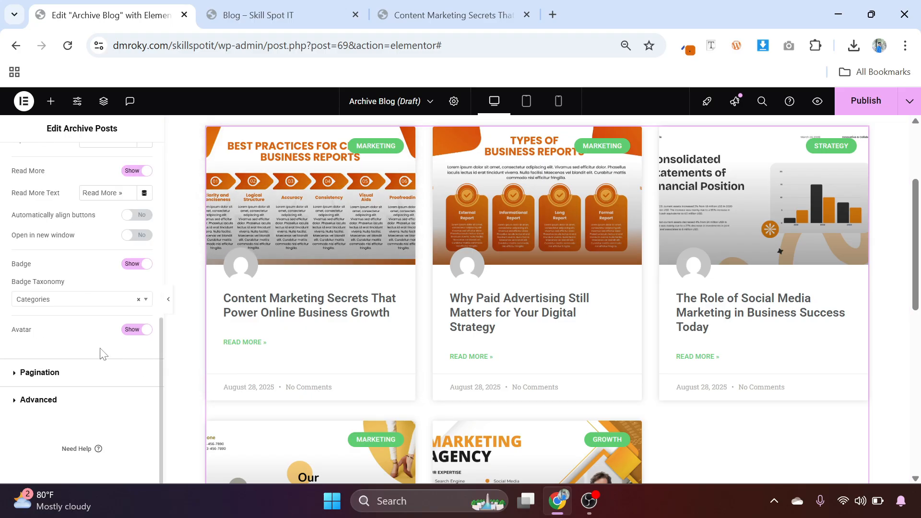
{"action": "scroll", "coordinate": [88, 288], "scroll_direction": "up", "scroll_amount": 2}
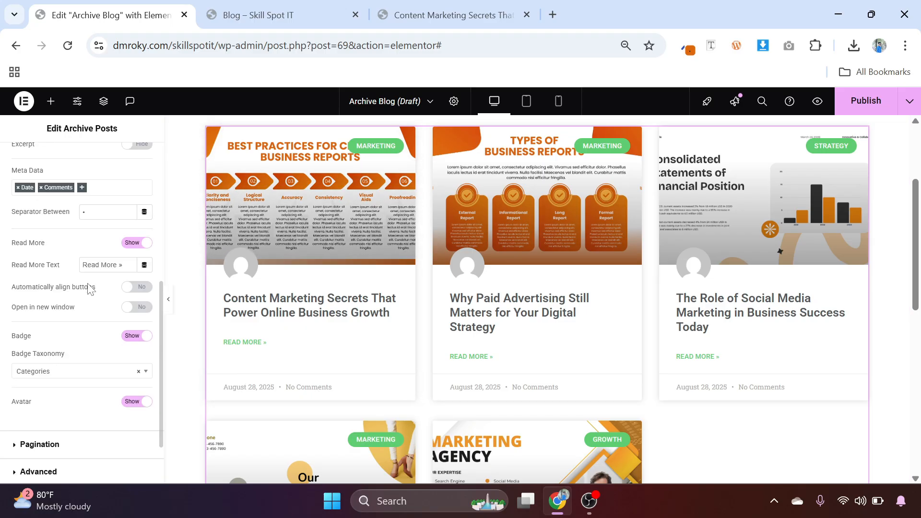
{"action": "scroll", "coordinate": [103, 331], "scroll_direction": "up", "scroll_amount": 4}
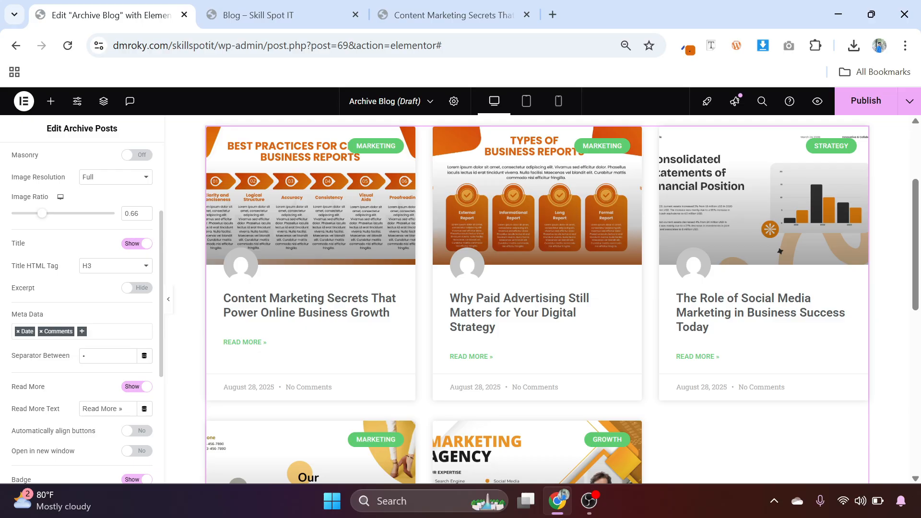
{"action": "left_click", "coordinate": [42, 332]}
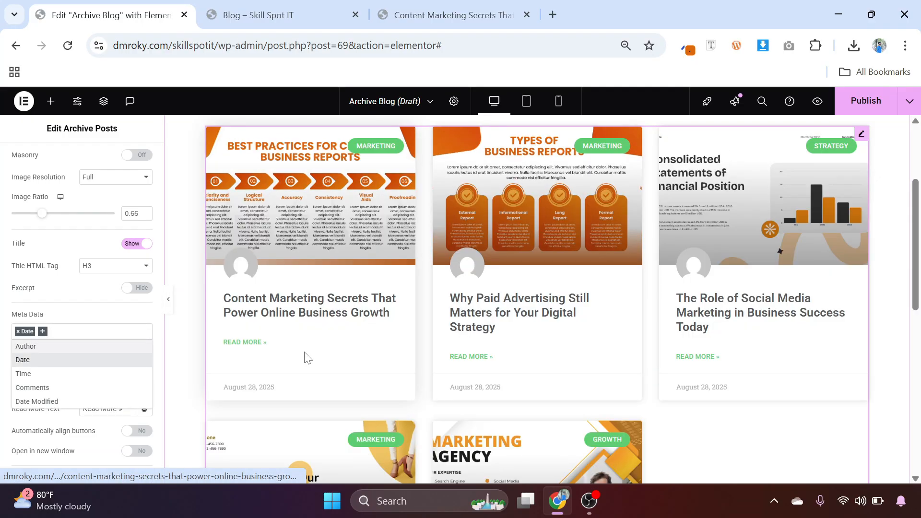
{"action": "scroll", "coordinate": [311, 328], "scroll_direction": "up", "scroll_amount": 3}
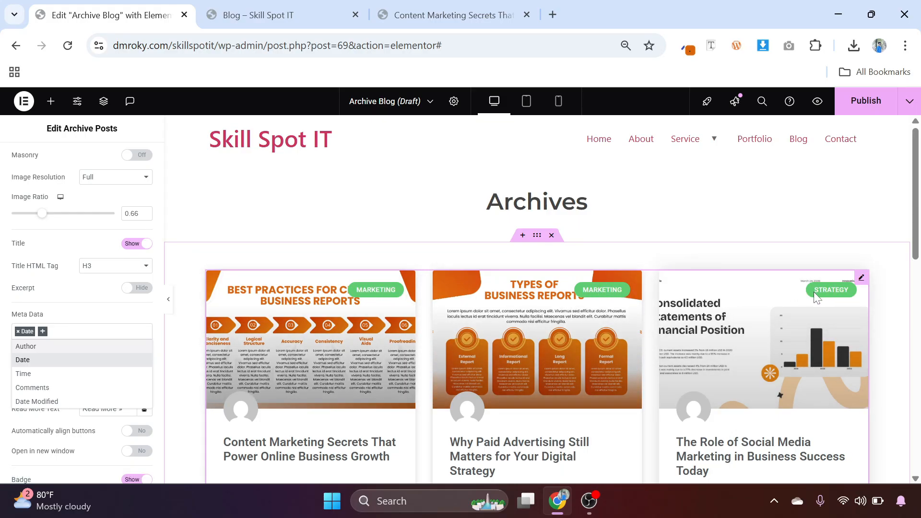
{"action": "scroll", "coordinate": [814, 292], "scroll_direction": "down", "scroll_amount": 3}
{"action": "scroll", "coordinate": [534, 338], "scroll_direction": "down", "scroll_amount": 1}
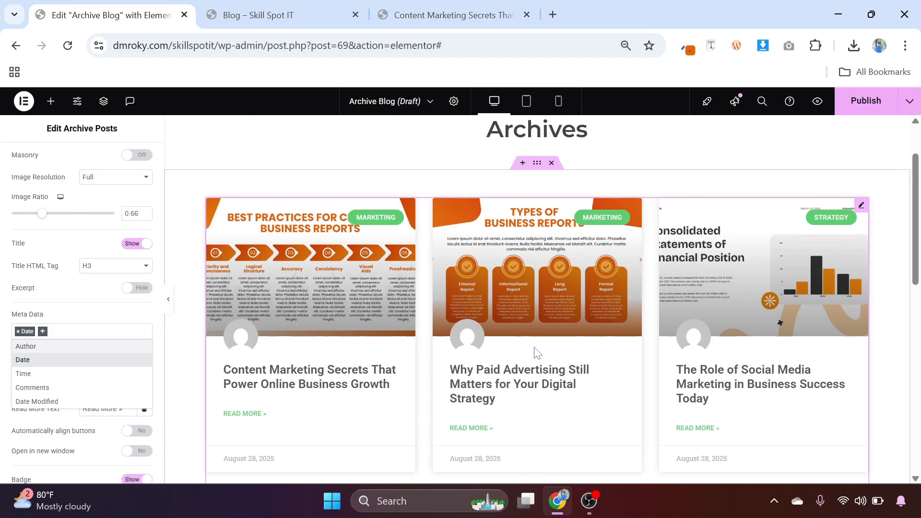
Set the post cards' image ratio to 0.5
{"action": "scroll", "coordinate": [533, 354], "scroll_direction": "down", "scroll_amount": 3}
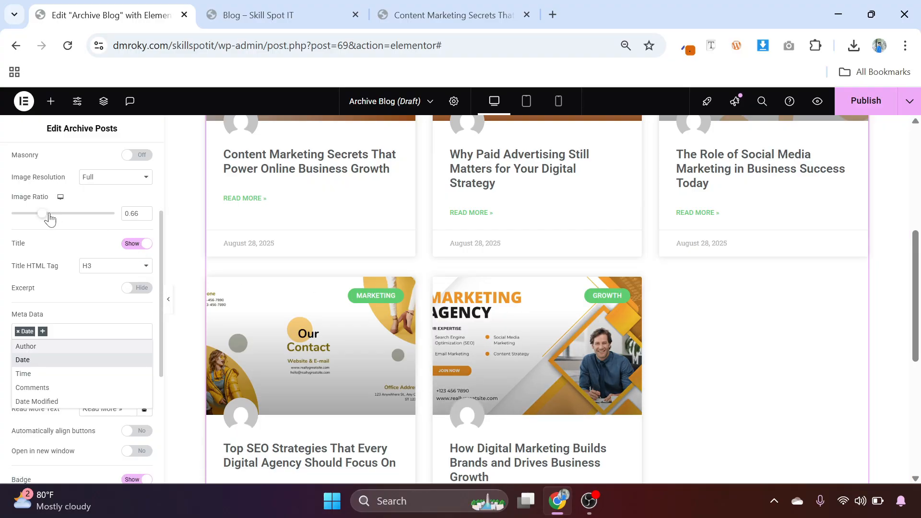
{"action": "left_click_drag", "start_coordinate": [50, 218], "coordinate": [39, 214]}
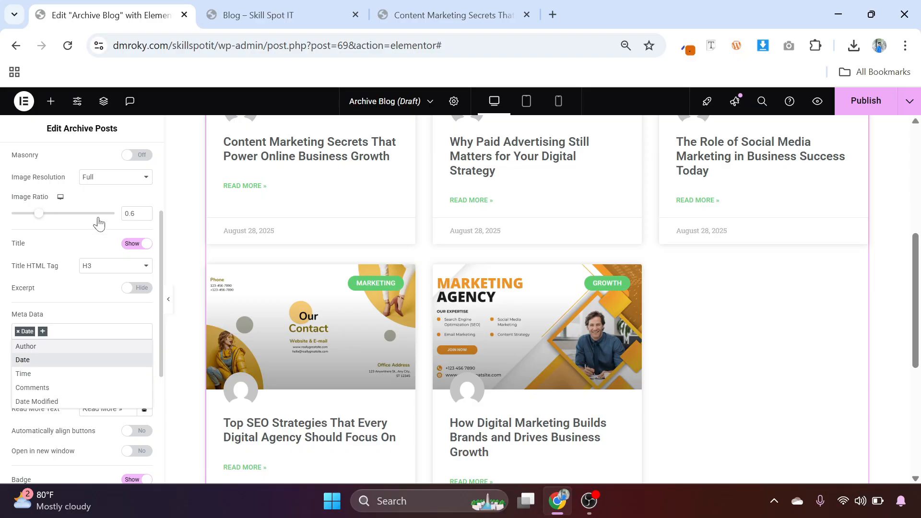
{"action": "key", "text": "Escape"}
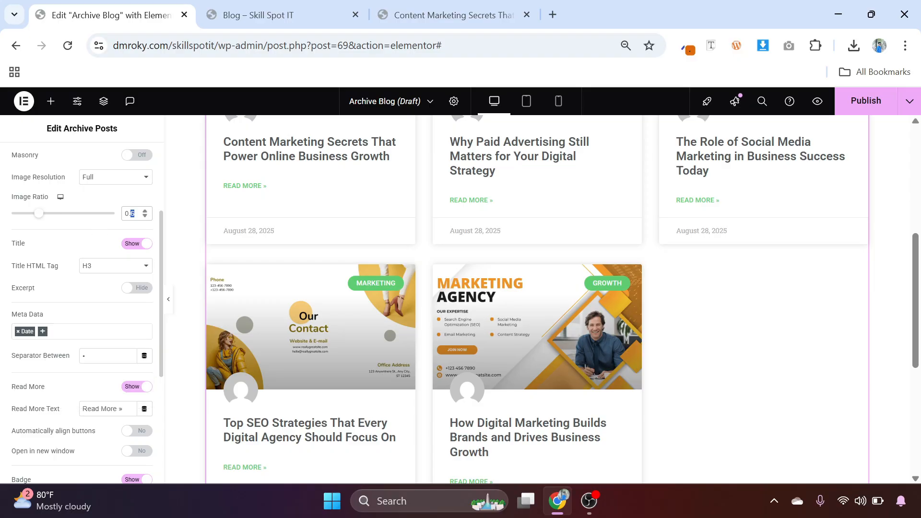
{"action": "type", "text": "5"}
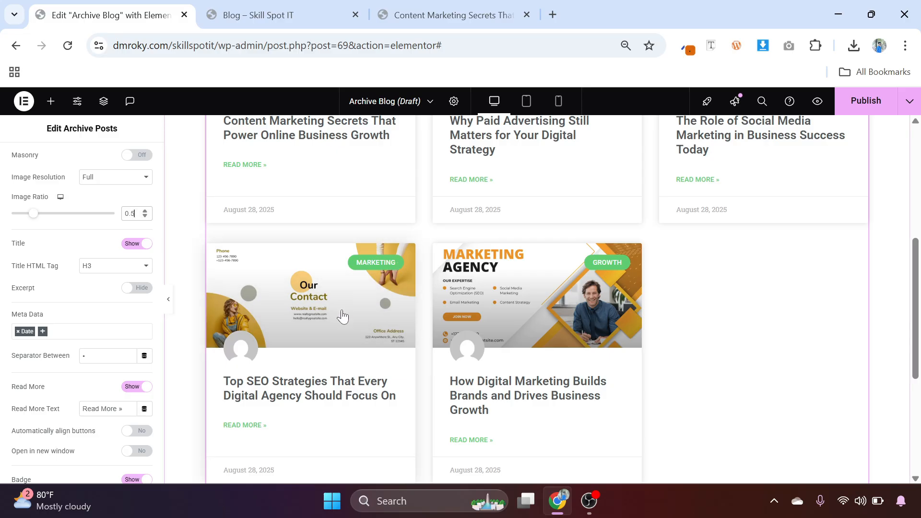
Look over the archive post cards along with their content options and layout style settings
{"action": "scroll", "coordinate": [339, 318], "scroll_direction": "up", "scroll_amount": 5}
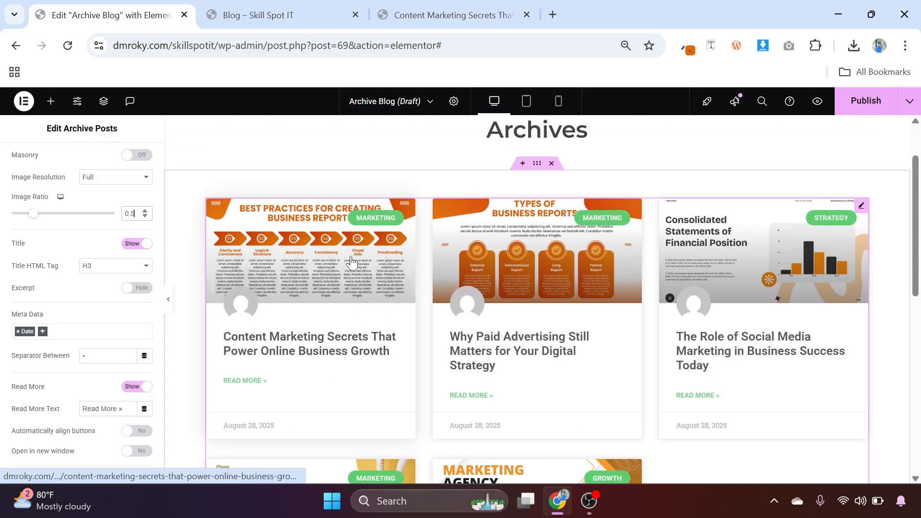
{"action": "scroll", "coordinate": [60, 264], "scroll_direction": "up", "scroll_amount": 3}
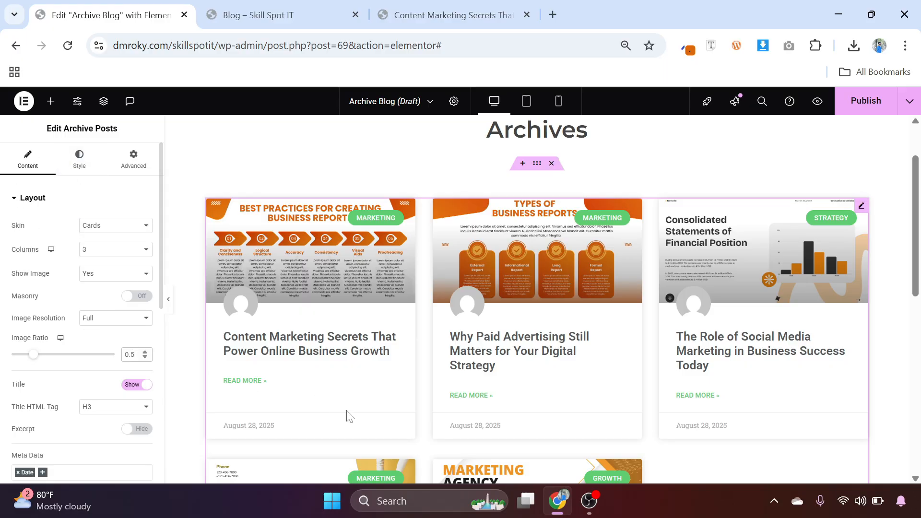
{"action": "scroll", "coordinate": [67, 376], "scroll_direction": "down", "scroll_amount": 5}
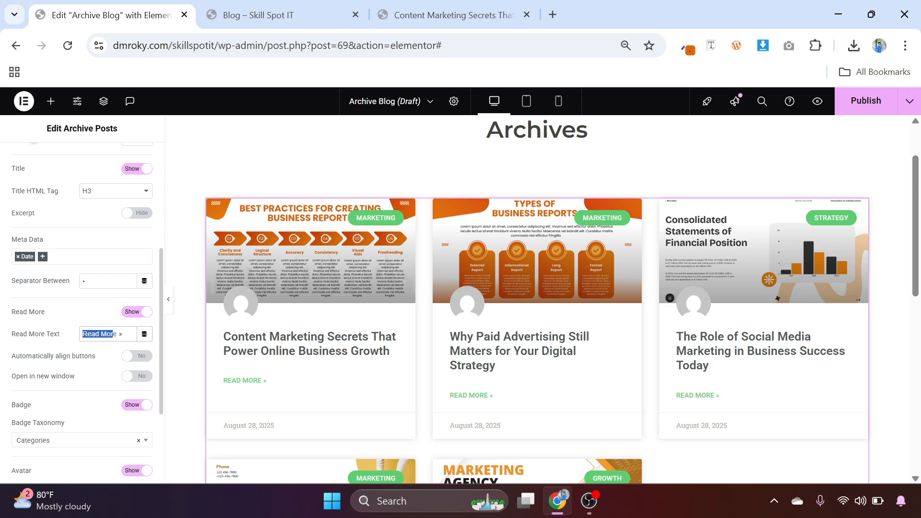
{"action": "left_click", "coordinate": [88, 307]}
{"action": "scroll", "coordinate": [73, 344], "scroll_direction": "up", "scroll_amount": 10}
{"action": "left_click", "coordinate": [80, 158]}
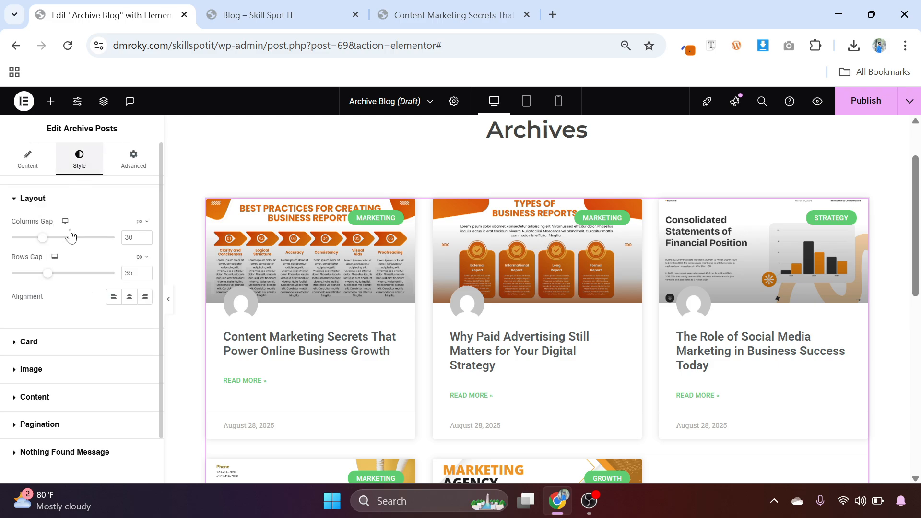
{"action": "scroll", "coordinate": [400, 232], "scroll_direction": "down", "scroll_amount": 1}
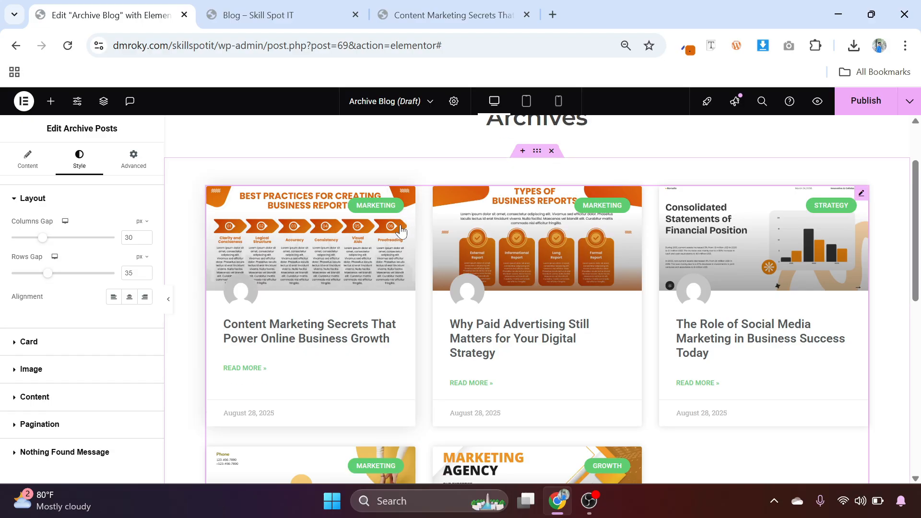
{"action": "scroll", "coordinate": [401, 232], "scroll_direction": "down", "scroll_amount": 3}
Try a red (#DC1818) background on the post cards and reset it to the default
{"action": "left_click", "coordinate": [32, 345]}
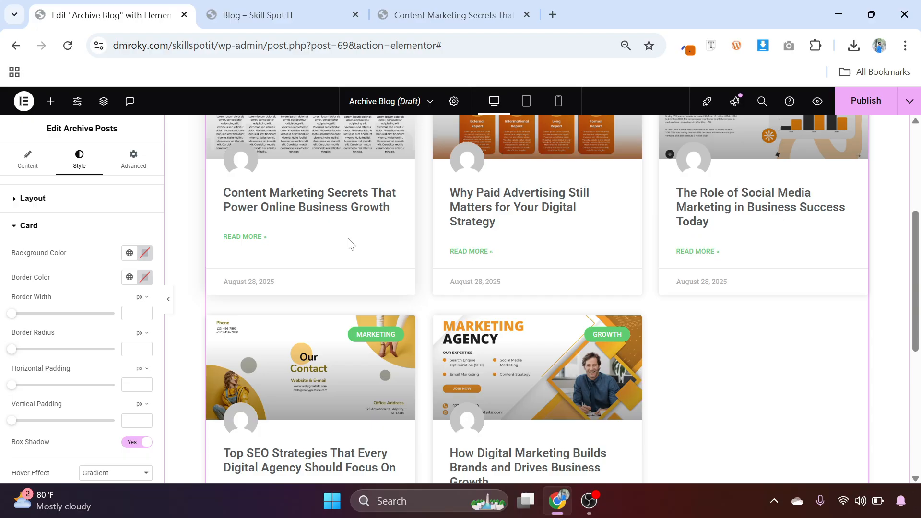
{"action": "left_click", "coordinate": [144, 253]}
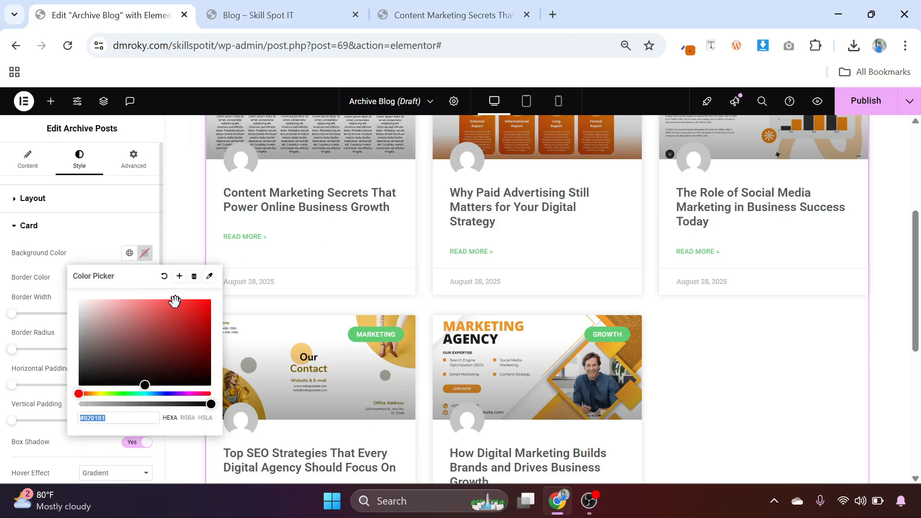
{"action": "left_click", "coordinate": [195, 311]}
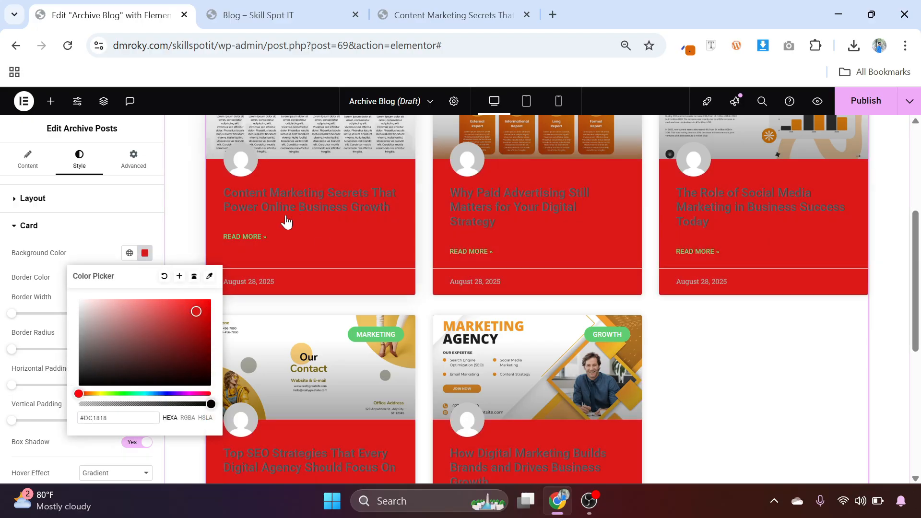
{"action": "left_click", "coordinate": [165, 277]}
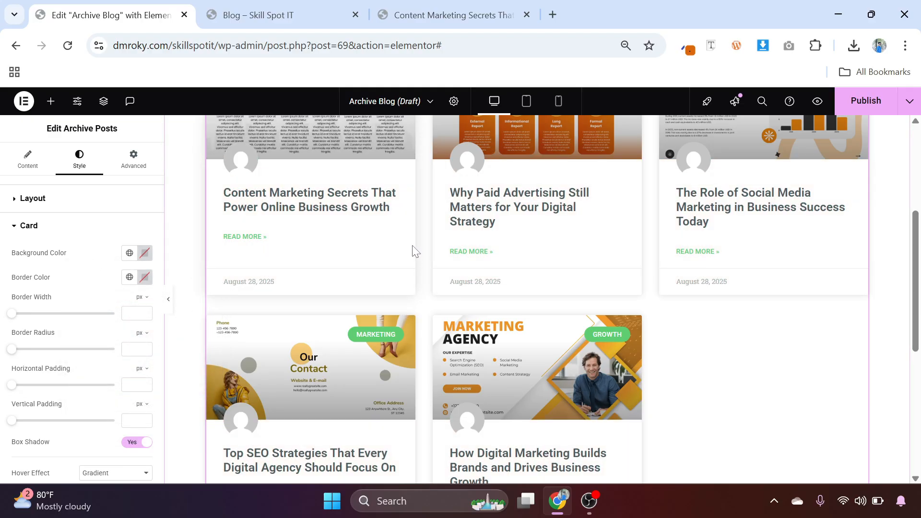
Compare the None and Gradient hover effects on the post cards, leaving the effect set to None
{"action": "scroll", "coordinate": [94, 303], "scroll_direction": "down", "scroll_amount": 3}
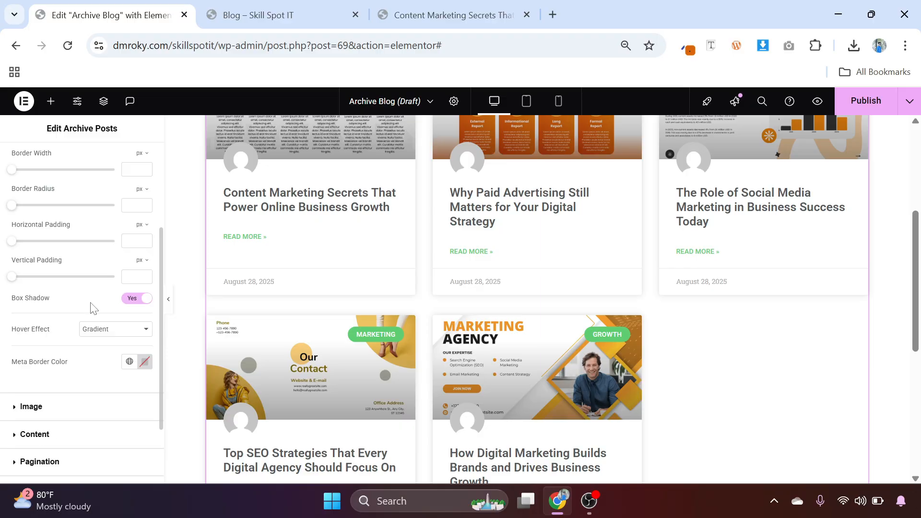
{"action": "left_click", "coordinate": [125, 336]}
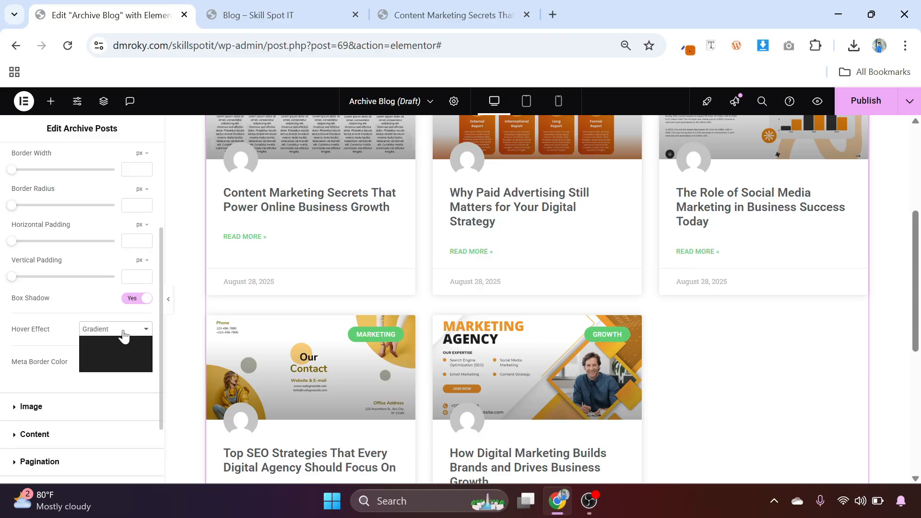
{"action": "left_click", "coordinate": [113, 342]}
{"action": "scroll", "coordinate": [200, 320], "scroll_direction": "up", "scroll_amount": 5}
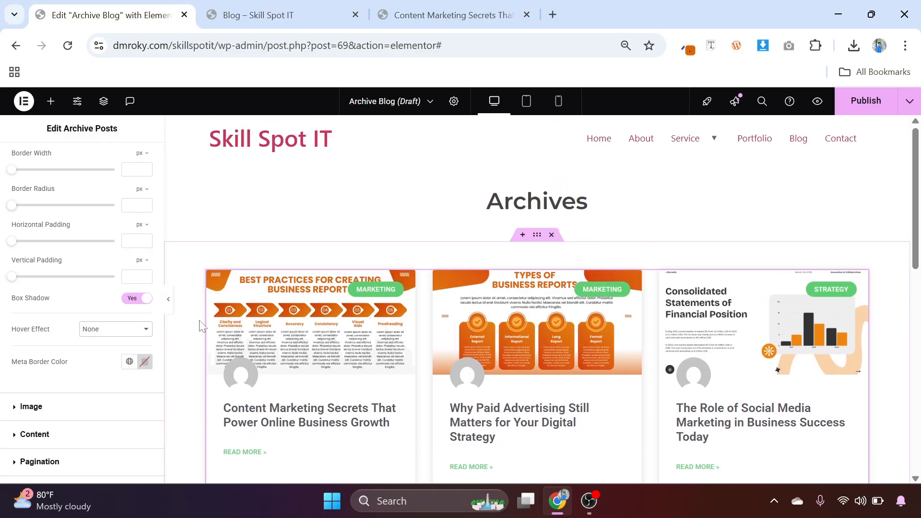
{"action": "left_click", "coordinate": [122, 329]}
{"action": "left_click", "coordinate": [111, 363]}
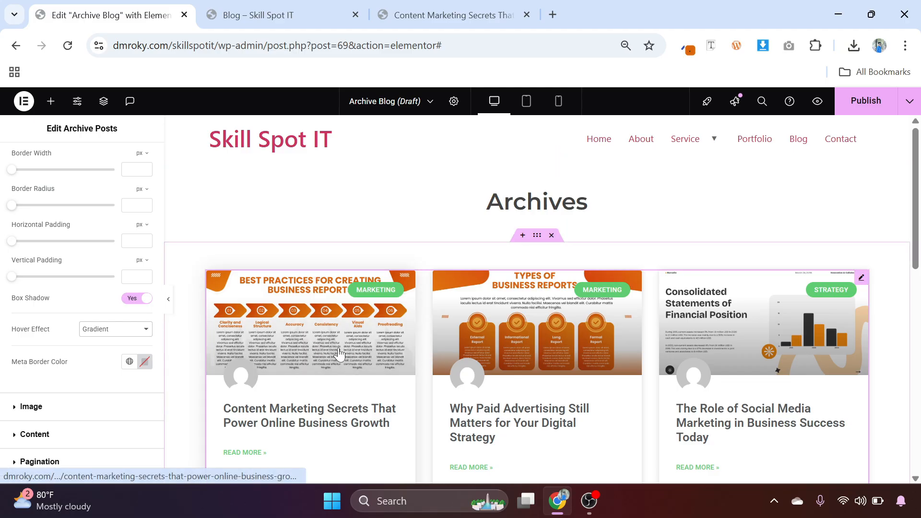
{"action": "left_click", "coordinate": [109, 335]}
{"action": "left_click", "coordinate": [108, 353]}
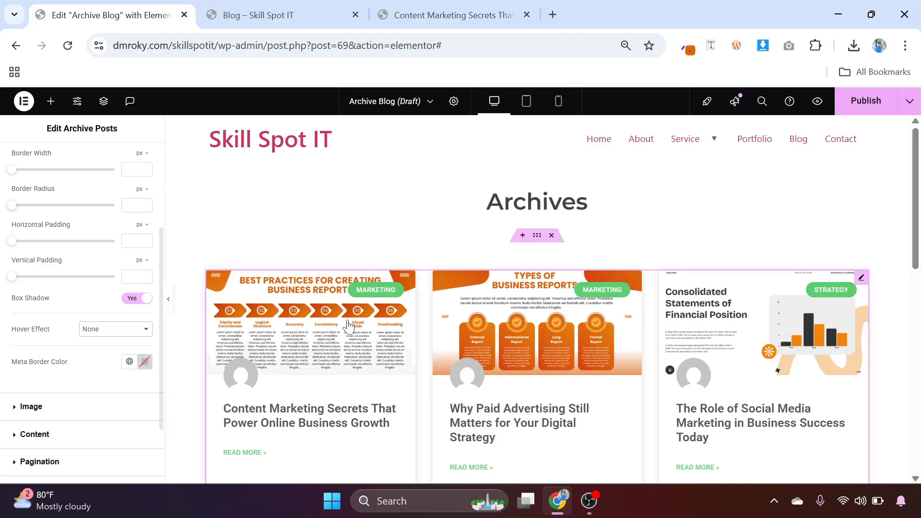
{"action": "scroll", "coordinate": [82, 311], "scroll_direction": "down", "scroll_amount": 2}
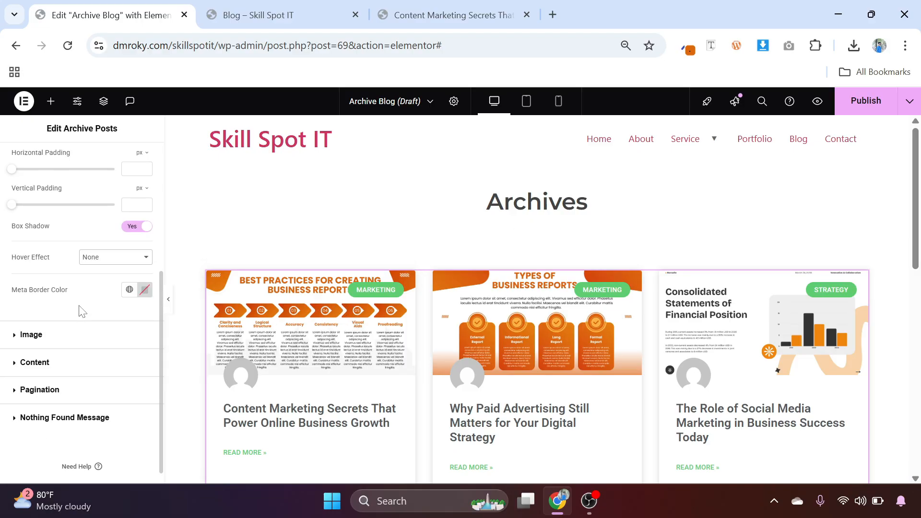
{"action": "left_click", "coordinate": [32, 334]}
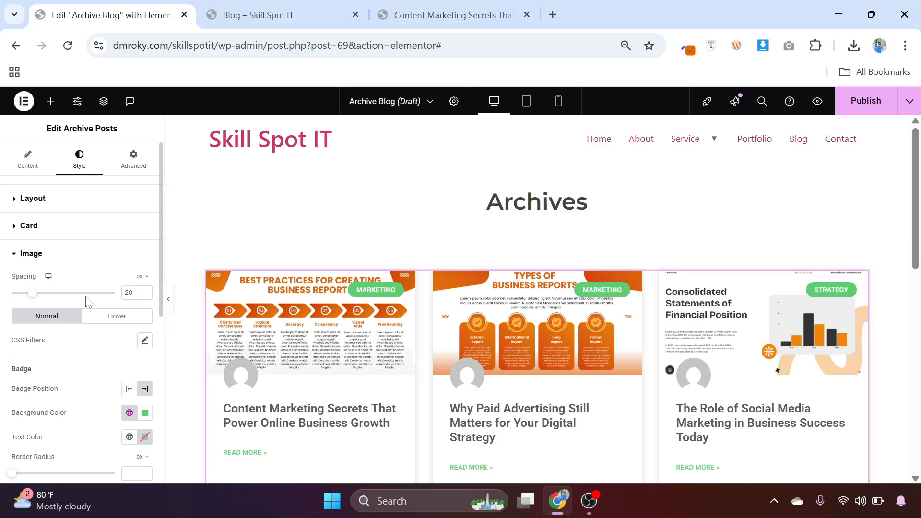
{"action": "scroll", "coordinate": [99, 292], "scroll_direction": "down", "scroll_amount": 3}
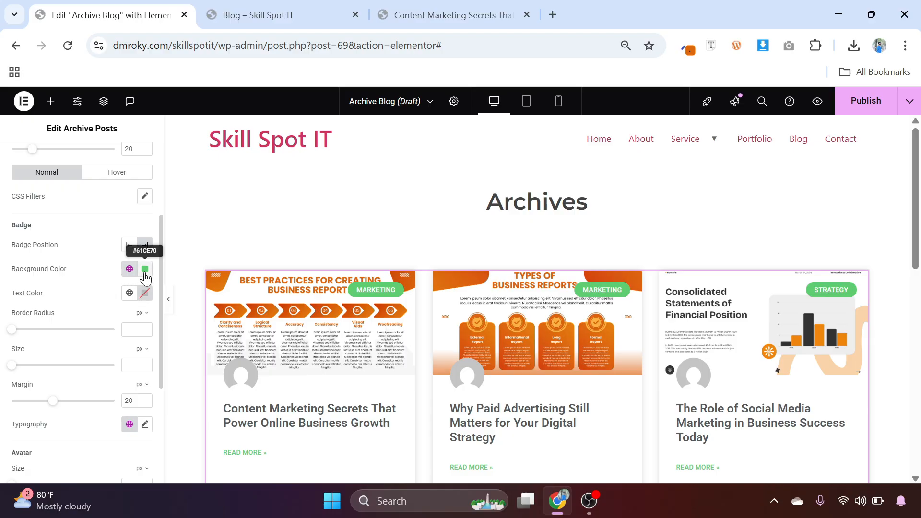
{"action": "scroll", "coordinate": [277, 288], "scroll_direction": "down", "scroll_amount": 2}
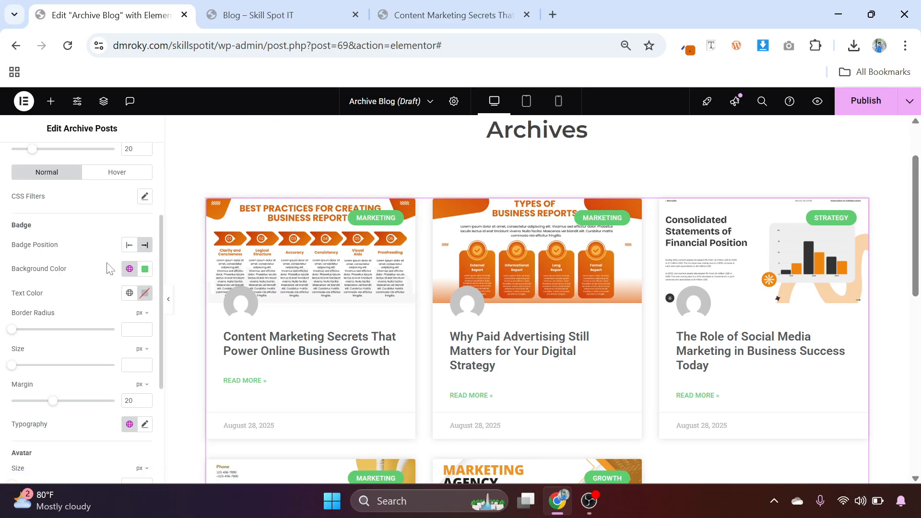
{"action": "scroll", "coordinate": [102, 270], "scroll_direction": "down", "scroll_amount": 4}
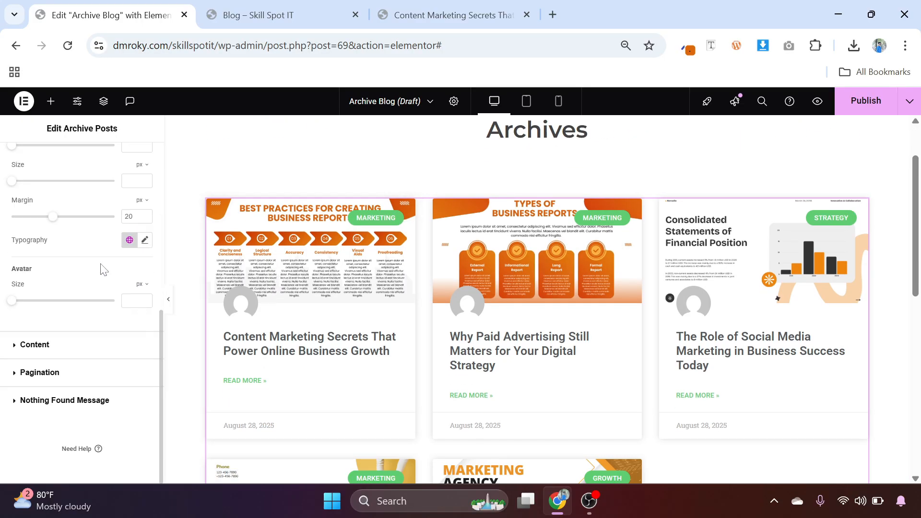
Set the font family of the post card titles to Montserrat
{"action": "left_click", "coordinate": [35, 345]}
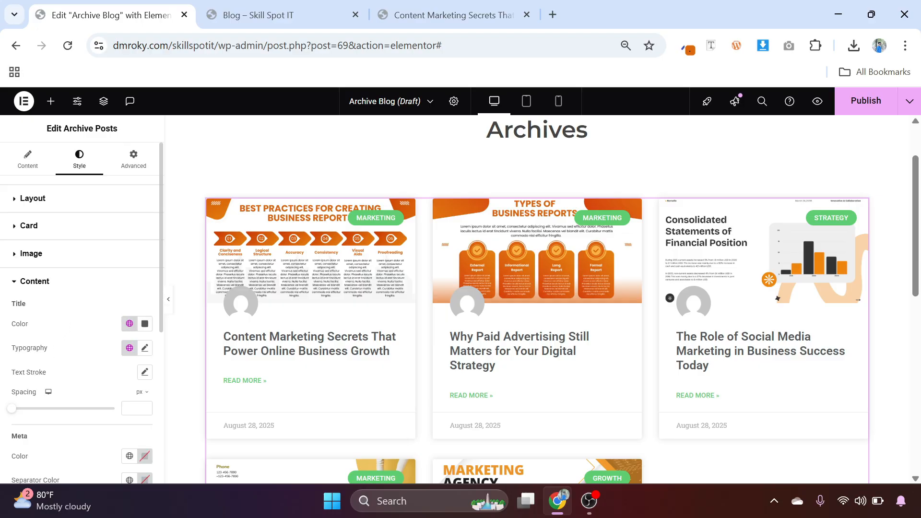
{"action": "left_click", "coordinate": [144, 349]}
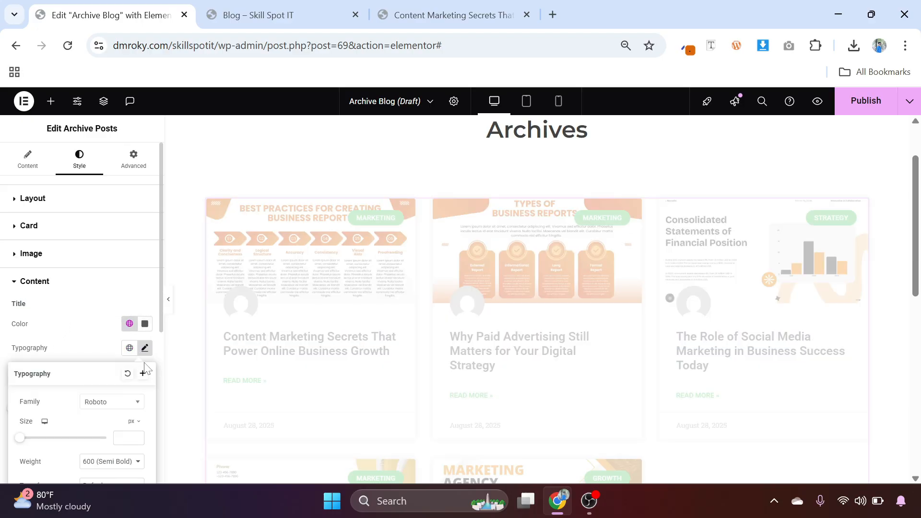
{"action": "left_click", "coordinate": [111, 403]}
{"action": "type", "text": "mont"}
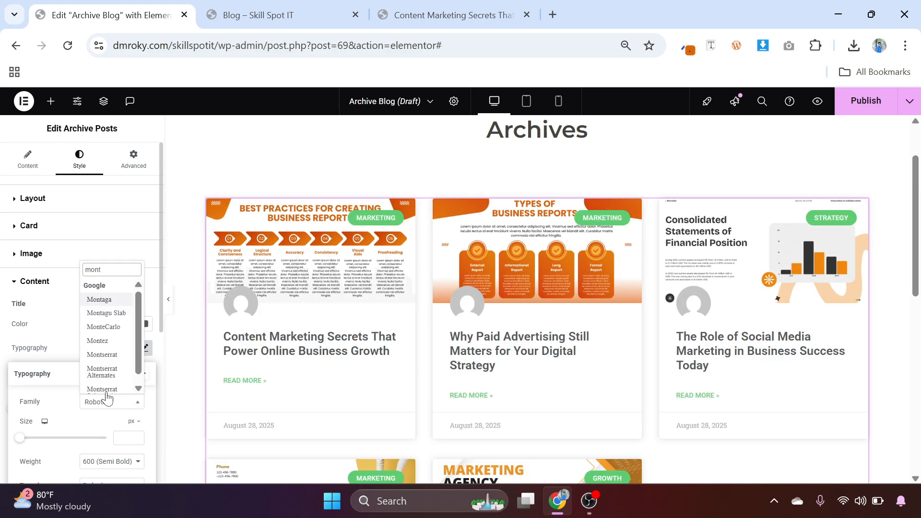
{"action": "left_click", "coordinate": [102, 355]}
{"action": "left_click", "coordinate": [96, 341]}
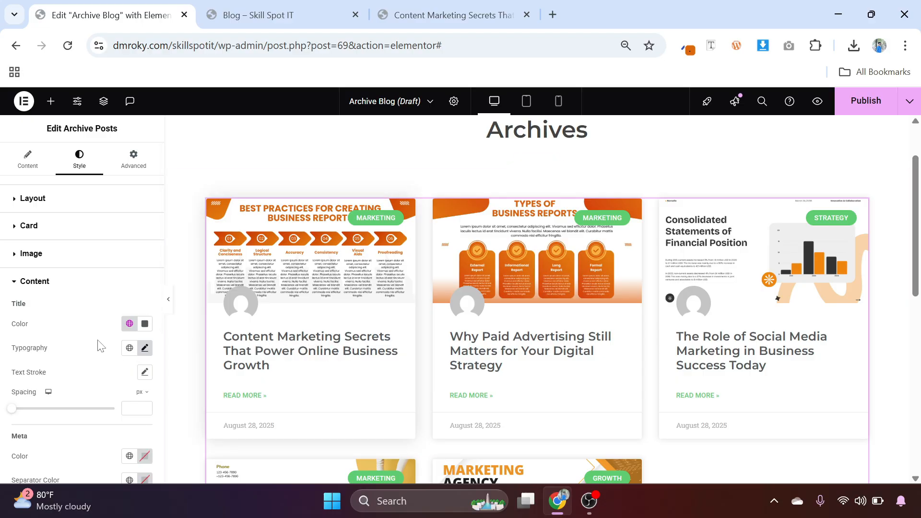
Set the font family of the cards' Read More links to Montserrat
{"action": "scroll", "coordinate": [96, 342], "scroll_direction": "down", "scroll_amount": 5}
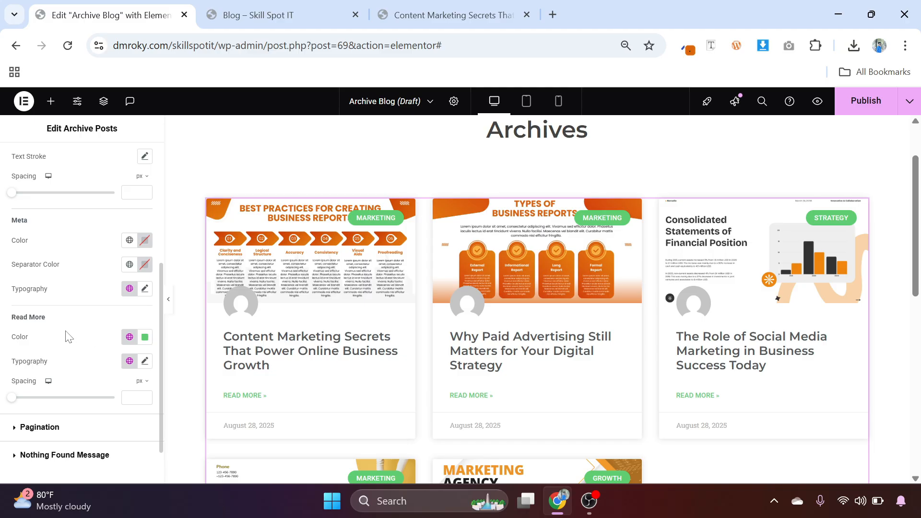
{"action": "scroll", "coordinate": [315, 354], "scroll_direction": "down", "scroll_amount": 1}
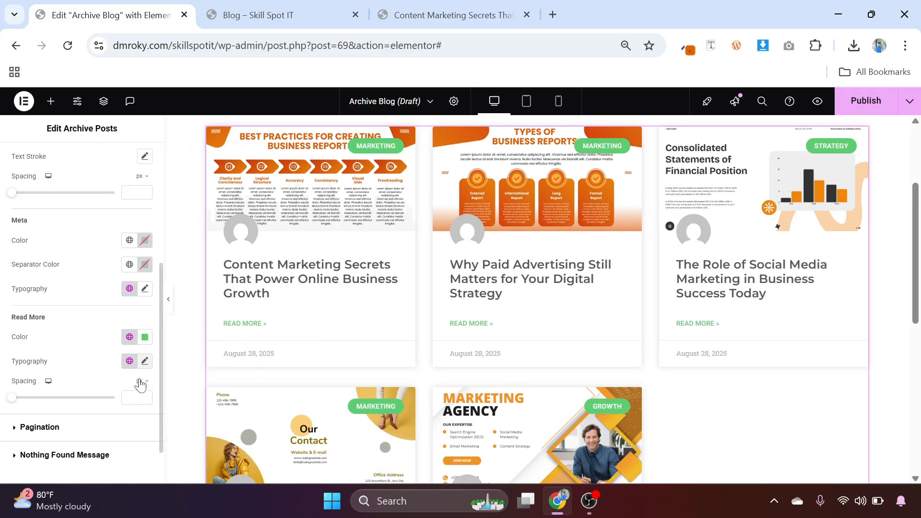
{"action": "left_click", "coordinate": [144, 361]}
{"action": "left_click", "coordinate": [112, 416]}
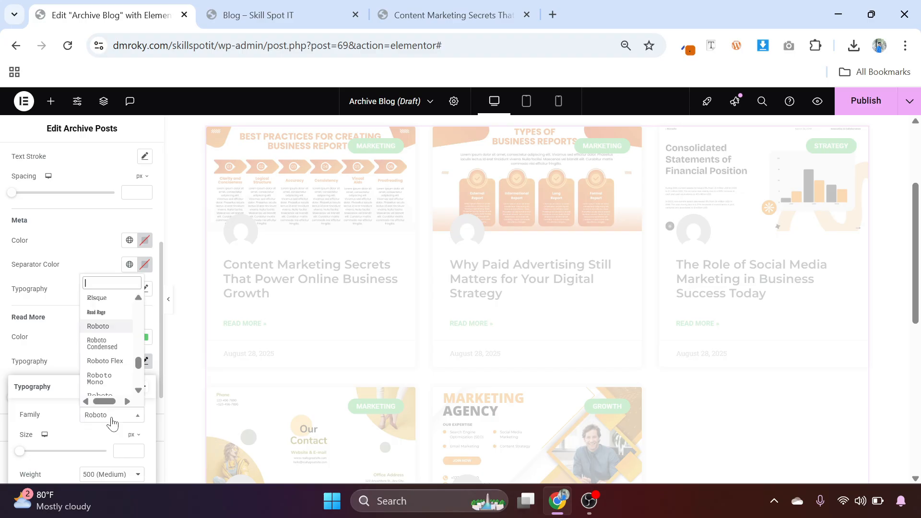
{"action": "type", "text": "mont"}
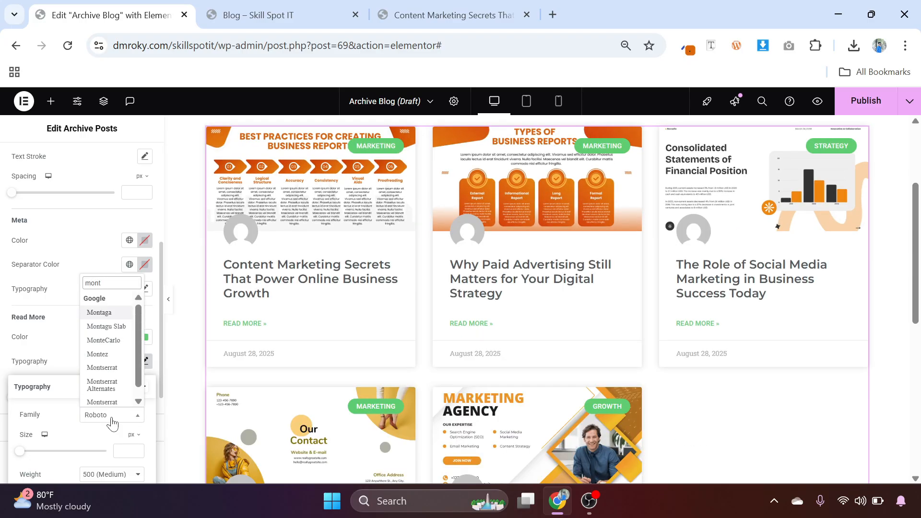
{"action": "left_click", "coordinate": [107, 368]}
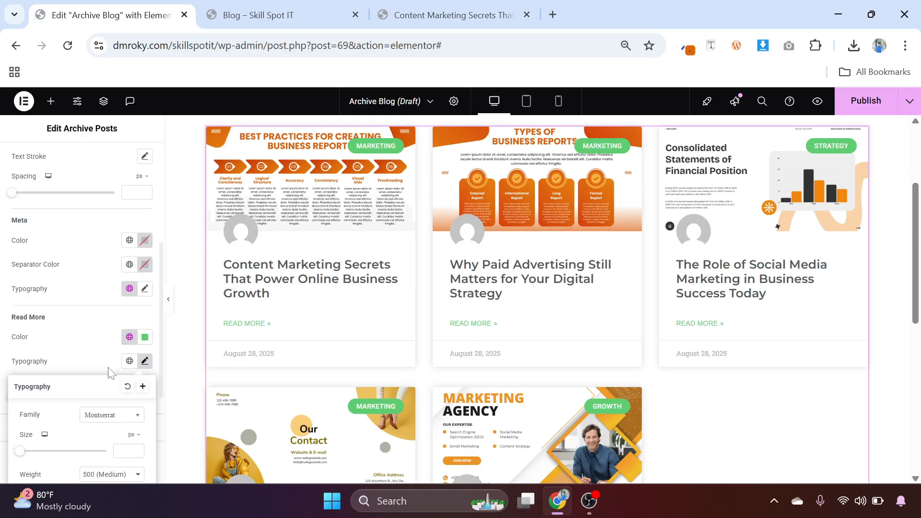
{"action": "left_click", "coordinate": [96, 342]}
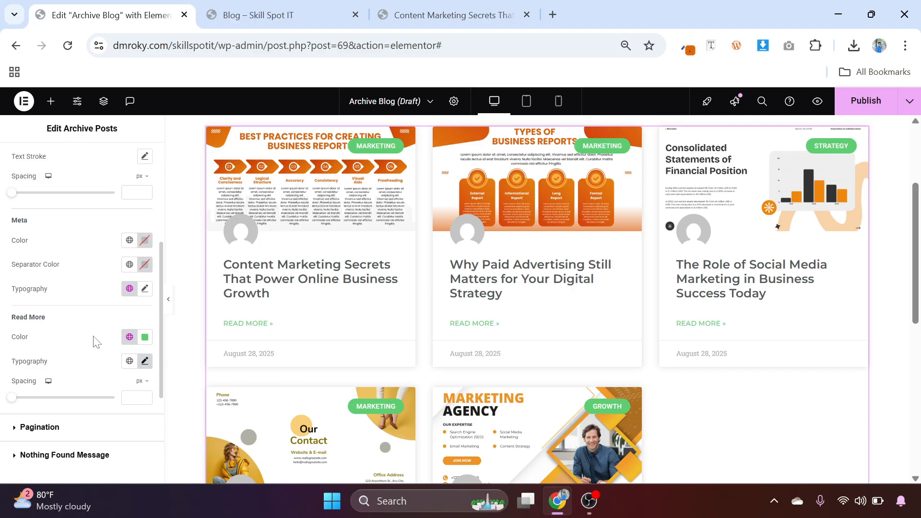
Change the Read More link color on the post cards to orange (#E85A02)
{"action": "left_click", "coordinate": [144, 336]}
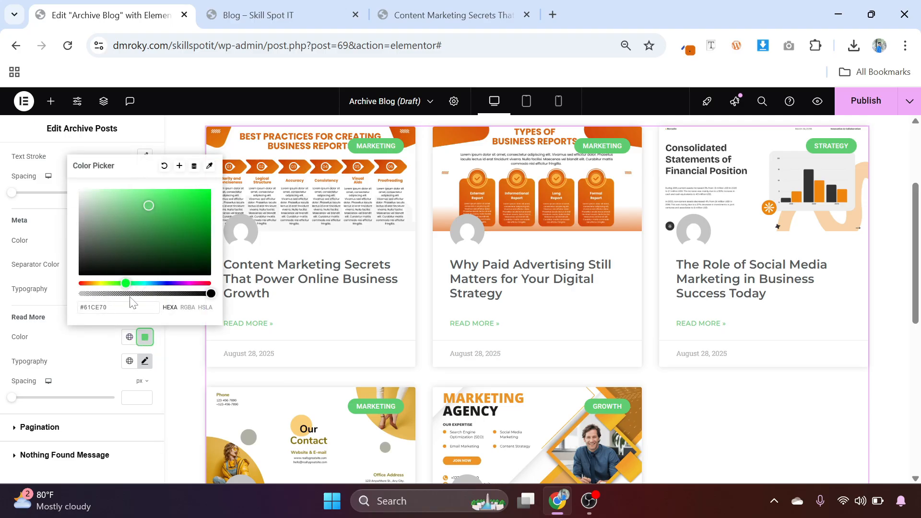
{"action": "left_click_drag", "start_coordinate": [126, 283], "coordinate": [90, 283]}
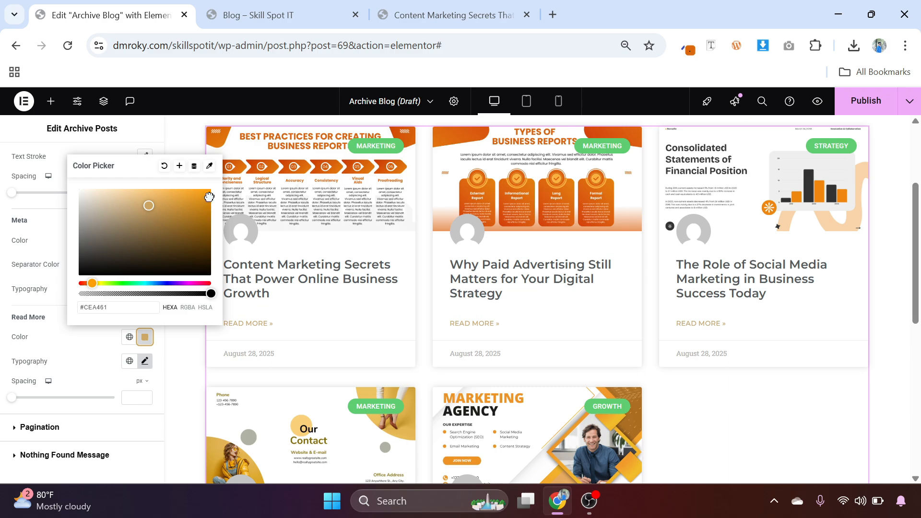
{"action": "left_click", "coordinate": [209, 198]}
{"action": "left_click_drag", "start_coordinate": [91, 283], "coordinate": [83, 283]}
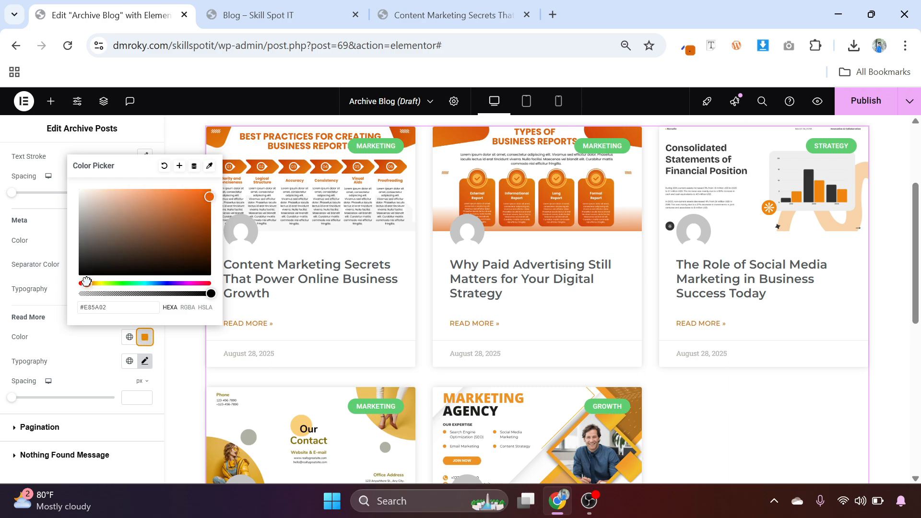
{"action": "left_click", "coordinate": [85, 346]}
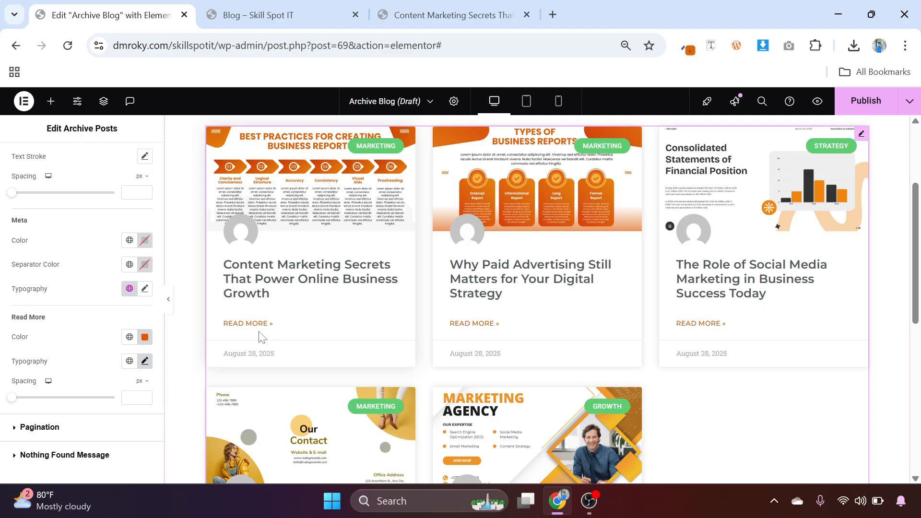
{"action": "scroll", "coordinate": [65, 392], "scroll_direction": "down", "scroll_amount": 2}
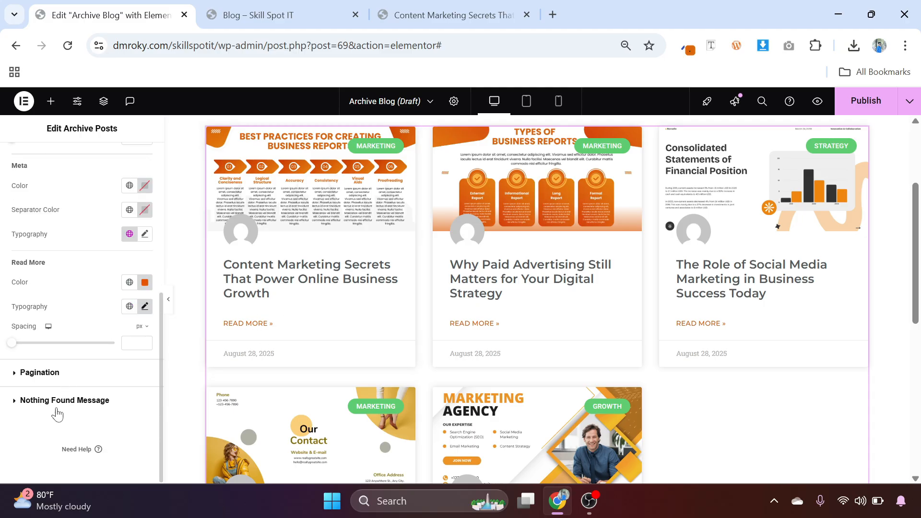
{"action": "scroll", "coordinate": [55, 365], "scroll_direction": "up", "scroll_amount": 5}
{"action": "scroll", "coordinate": [55, 357], "scroll_direction": "up", "scroll_amount": 1}
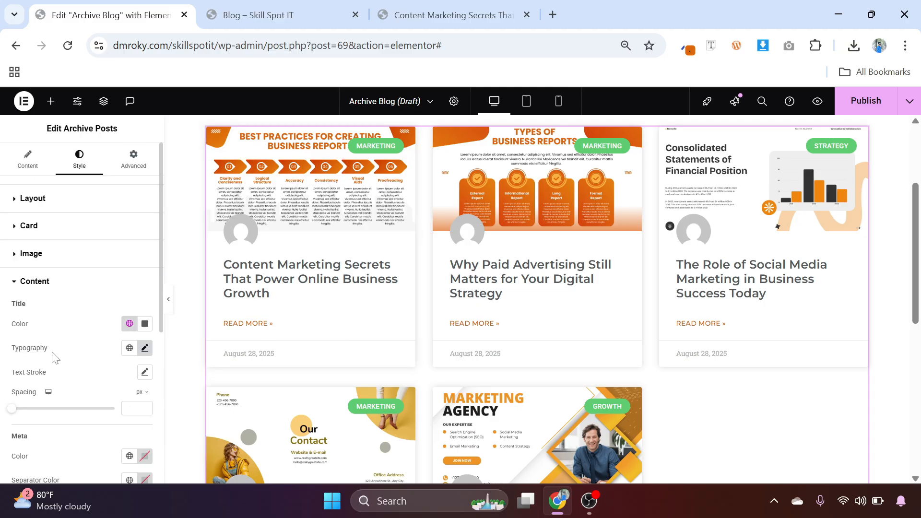
Set the font family of the post cards' meta text to Montserrat
{"action": "left_click", "coordinate": [29, 227]}
{"action": "scroll", "coordinate": [60, 253], "scroll_direction": "down", "scroll_amount": 1}
{"action": "scroll", "coordinate": [60, 255], "scroll_direction": "down", "scroll_amount": 3}
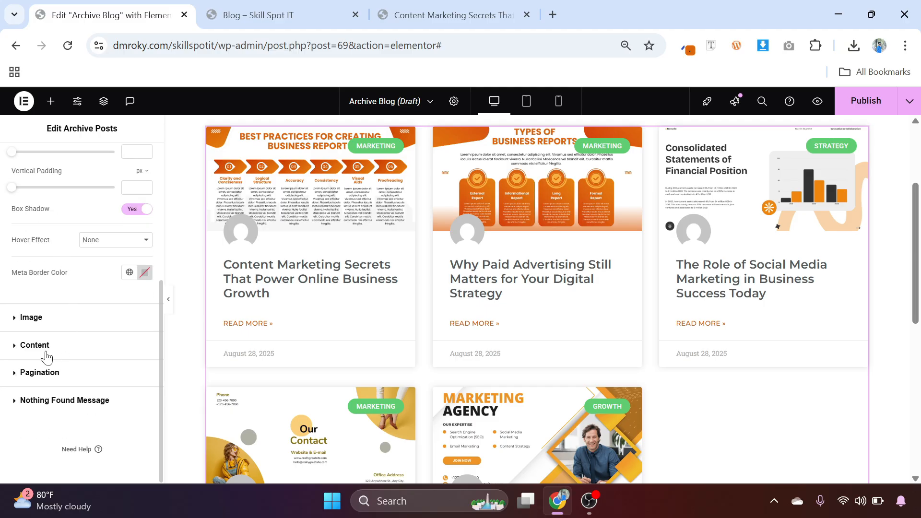
{"action": "left_click", "coordinate": [46, 354]}
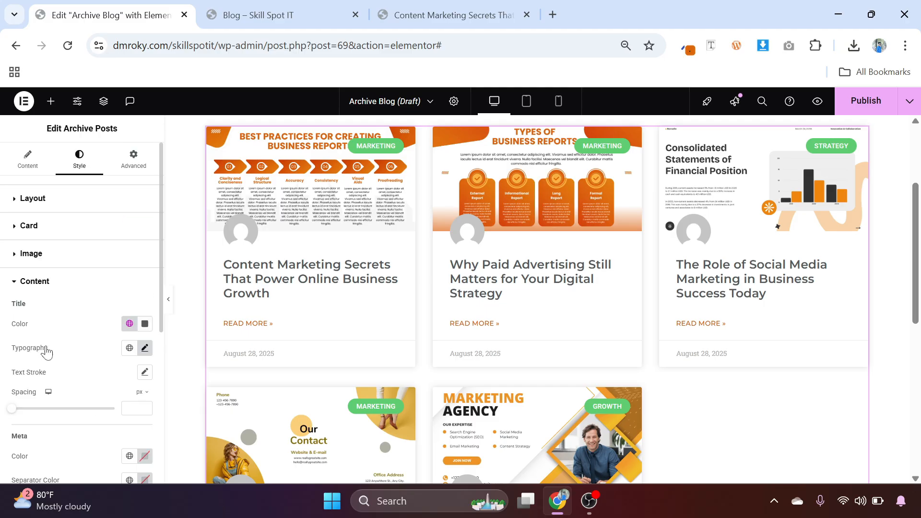
{"action": "scroll", "coordinate": [89, 329], "scroll_direction": "down", "scroll_amount": 3}
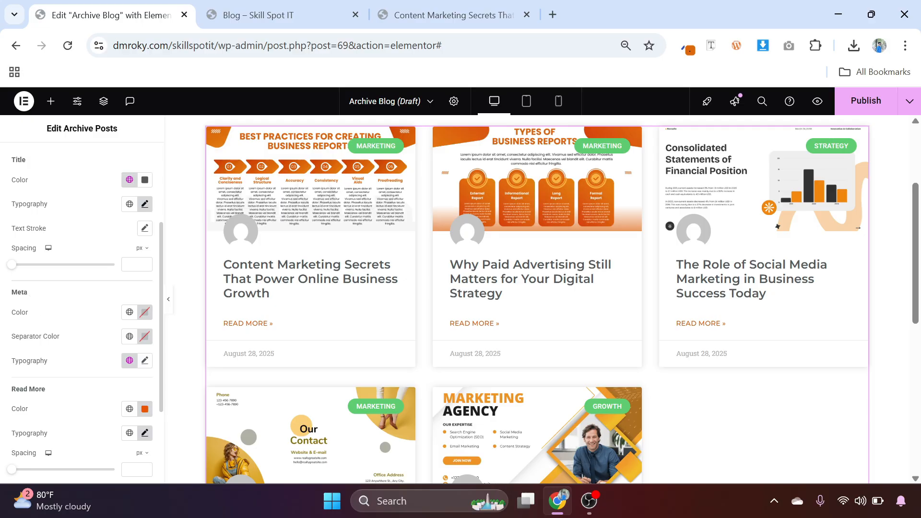
{"action": "left_click", "coordinate": [144, 363]}
{"action": "left_click", "coordinate": [144, 362]}
{"action": "left_click", "coordinate": [107, 415]}
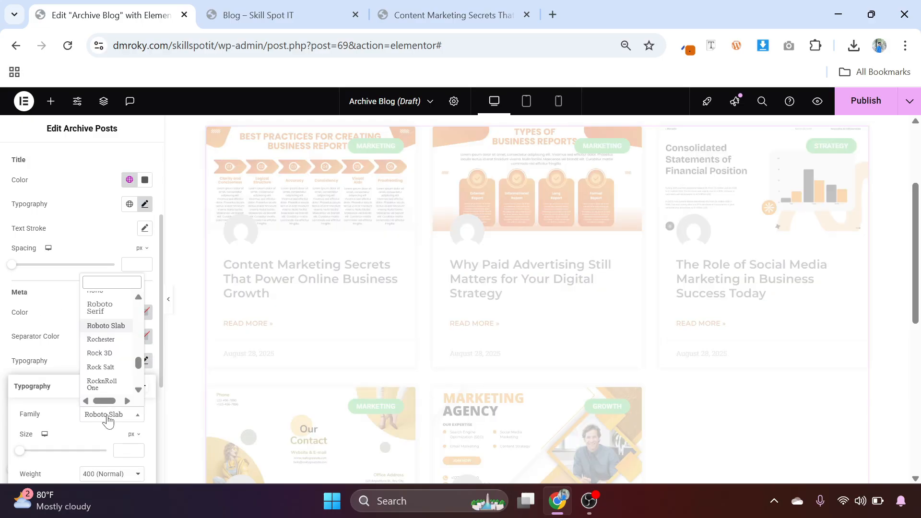
{"action": "scroll", "coordinate": [290, 350], "scroll_direction": "down", "scroll_amount": 5}
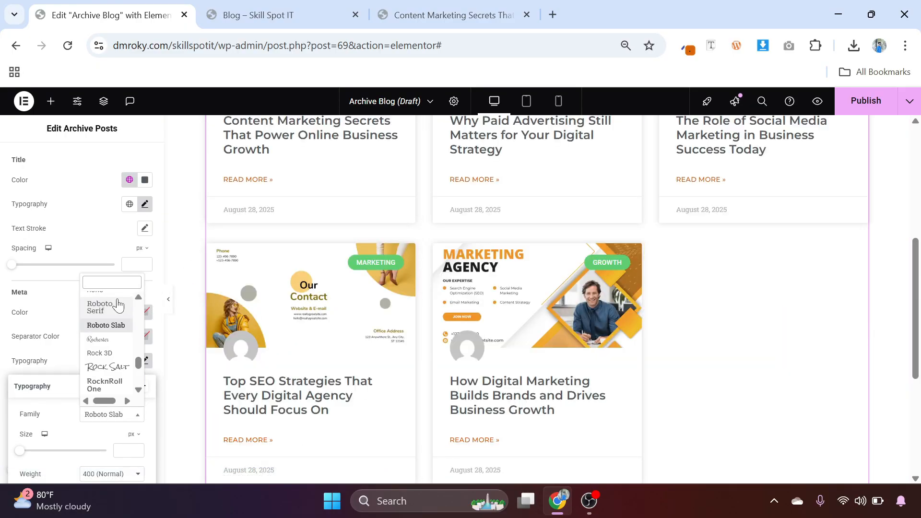
{"action": "type", "text": "mont"}
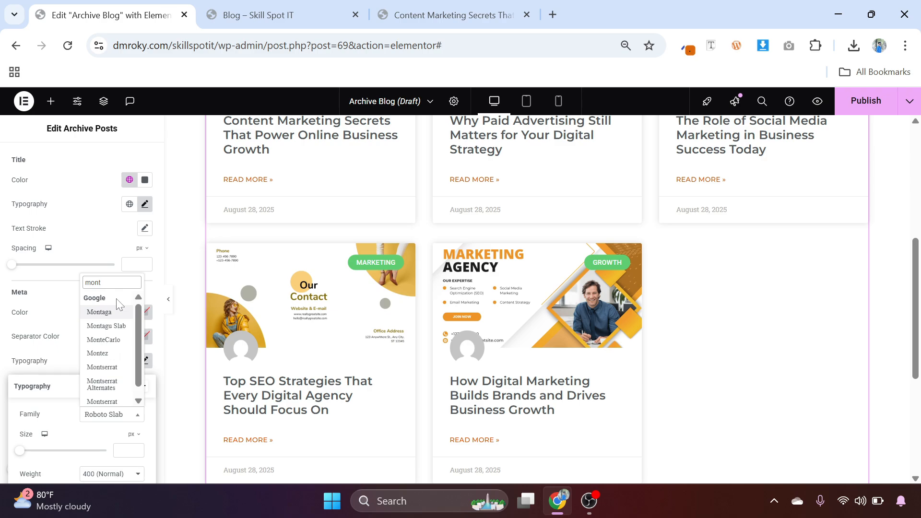
{"action": "left_click", "coordinate": [97, 368]}
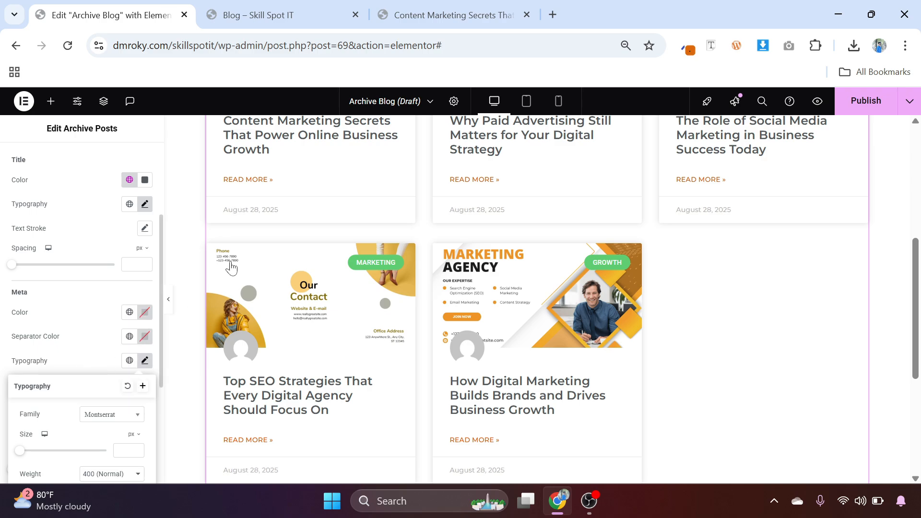
{"action": "left_click", "coordinate": [88, 305]}
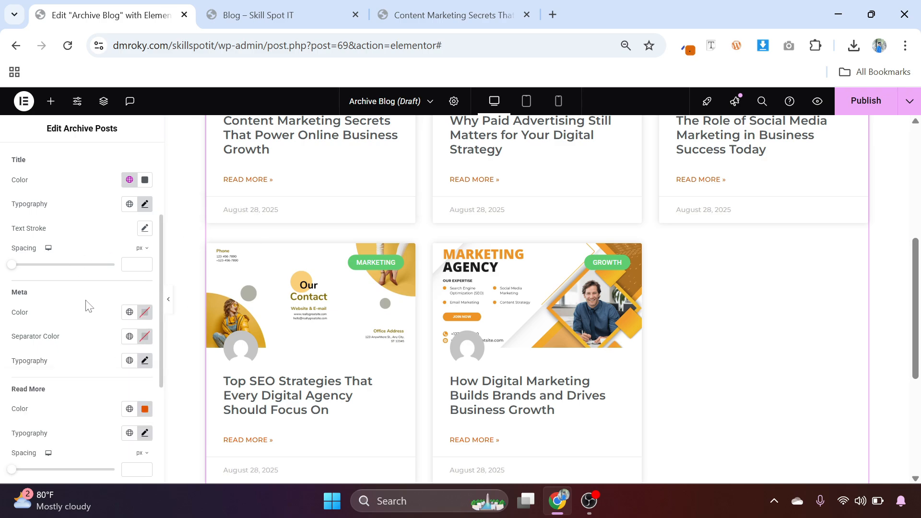
{"action": "scroll", "coordinate": [88, 305], "scroll_direction": "down", "scroll_amount": 3}
{"action": "scroll", "coordinate": [88, 305], "scroll_direction": "up", "scroll_amount": 3}
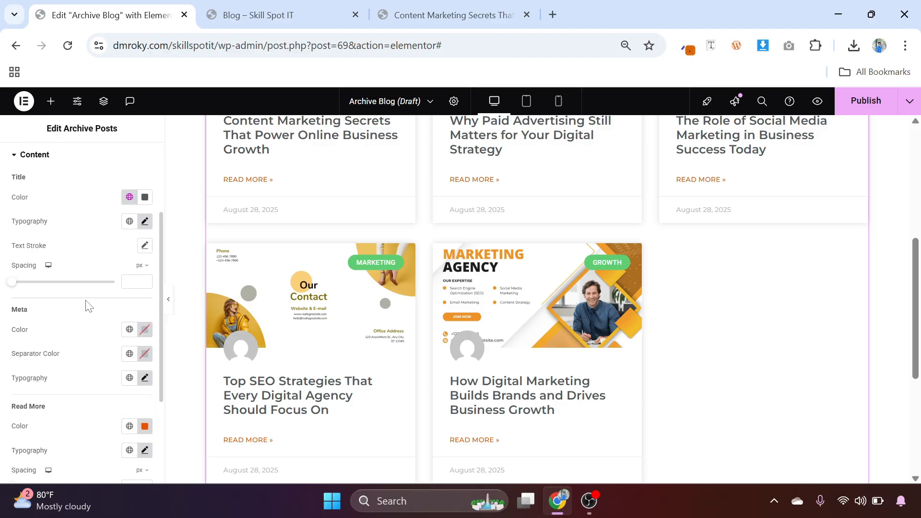
Publish the Archive Blog template with a display condition that includes Posts archive
{"action": "left_click", "coordinate": [283, 275]}
{"action": "scroll", "coordinate": [282, 275], "scroll_direction": "up", "scroll_amount": 3}
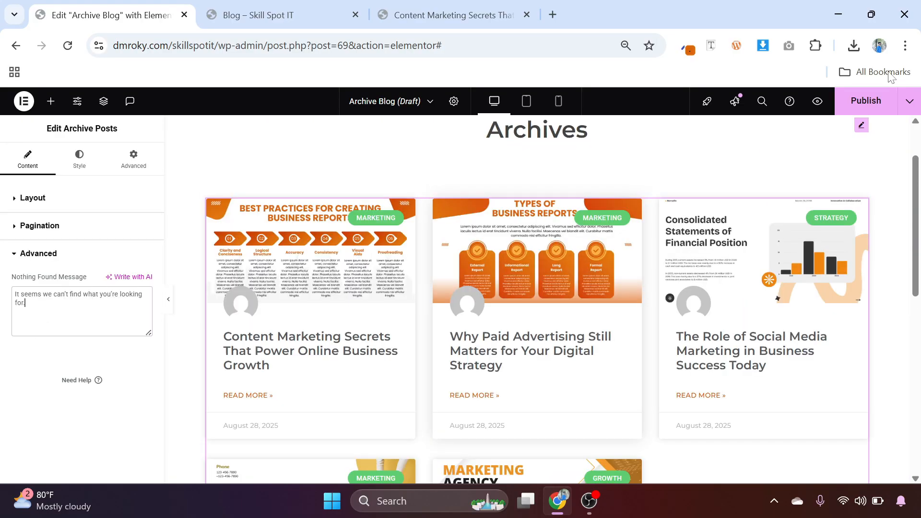
{"action": "left_click", "coordinate": [868, 108]}
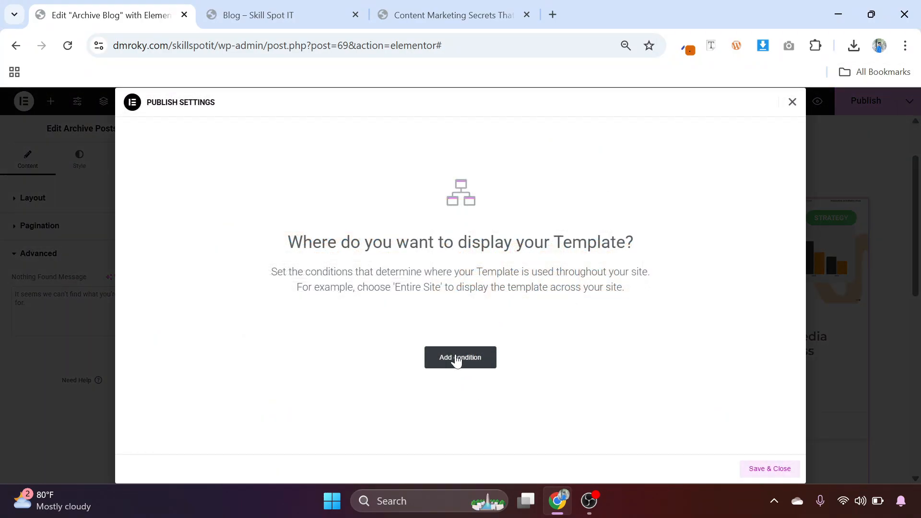
{"action": "left_click", "coordinate": [456, 359]}
{"action": "left_click", "coordinate": [403, 344]}
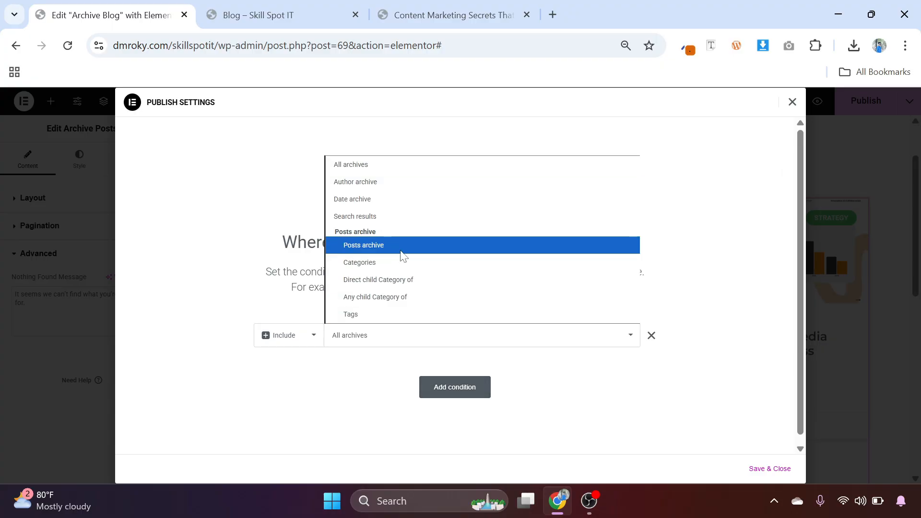
{"action": "left_click", "coordinate": [393, 237]}
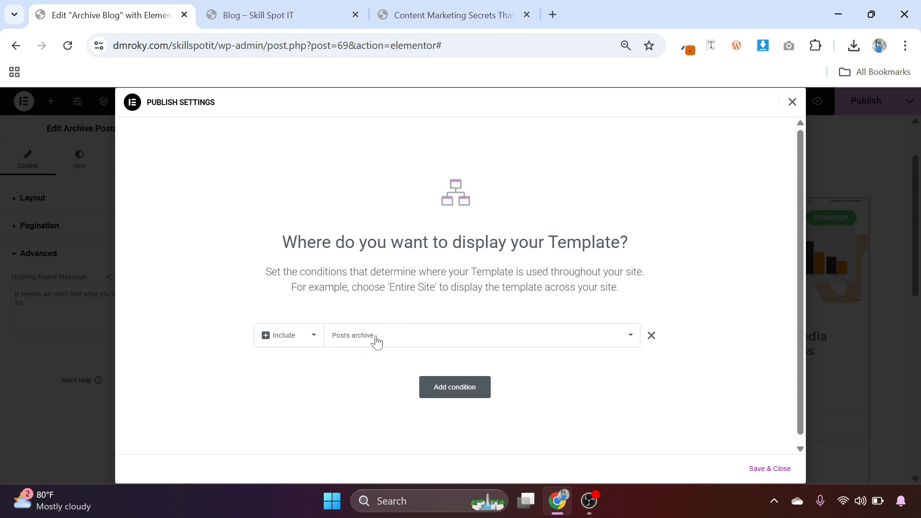
{"action": "left_click", "coordinate": [769, 469]}
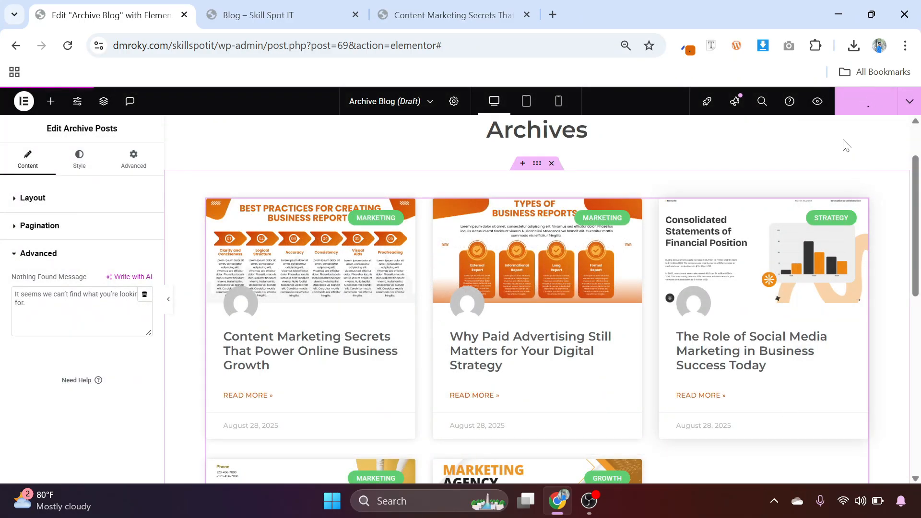
Reload the live Blog page and check how its title area and post cards look
{"action": "left_click", "coordinate": [283, 12]}
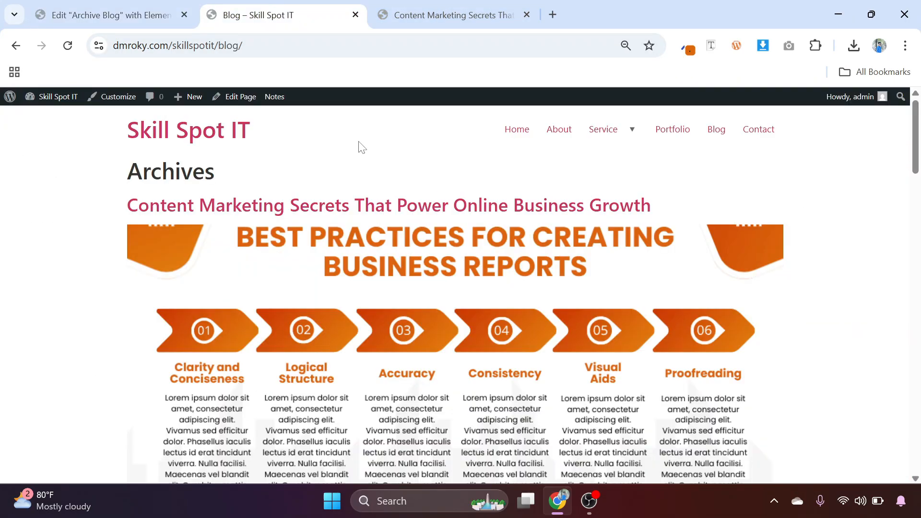
{"action": "left_click", "coordinate": [68, 45]}
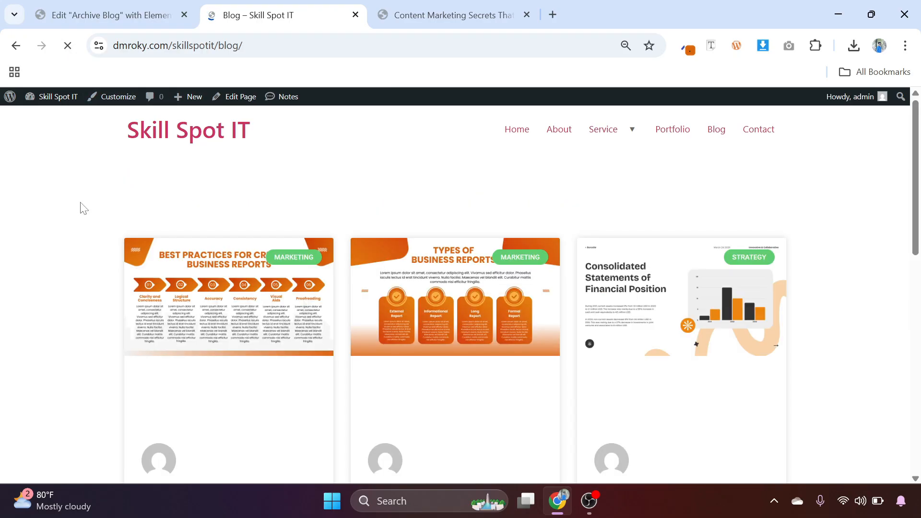
{"action": "scroll", "coordinate": [124, 219], "scroll_direction": "down", "scroll_amount": 5}
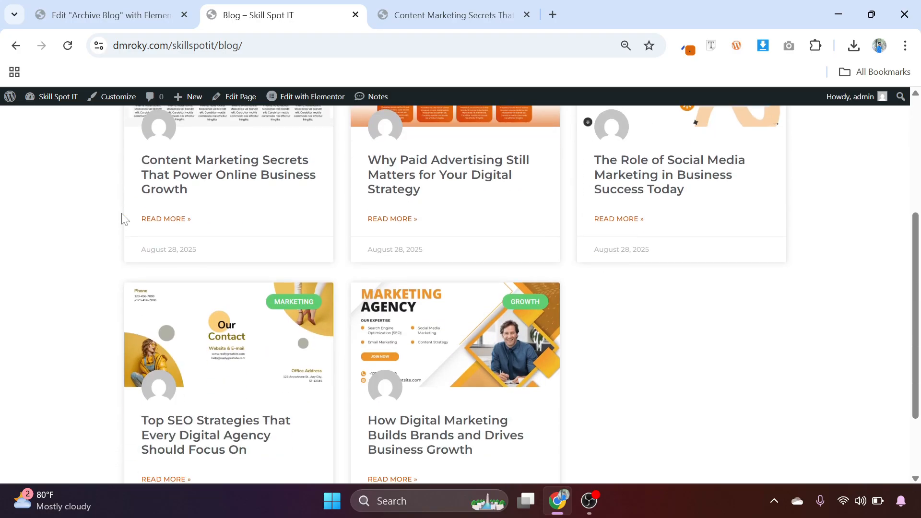
{"action": "scroll", "coordinate": [123, 219], "scroll_direction": "down", "scroll_amount": 2}
{"action": "scroll", "coordinate": [124, 219], "scroll_direction": "up", "scroll_amount": 7}
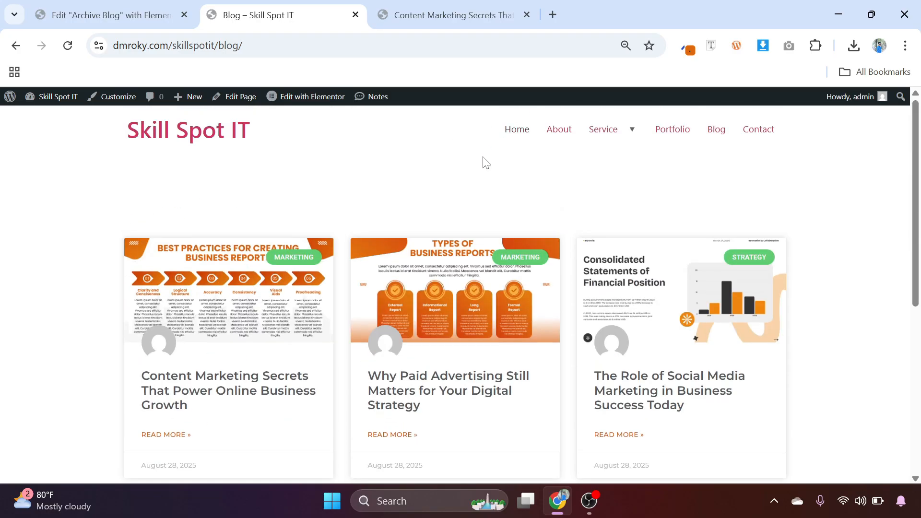
Delete the Archives title widget above the post cards in the Archive Blog template
{"action": "left_click", "coordinate": [124, 10]}
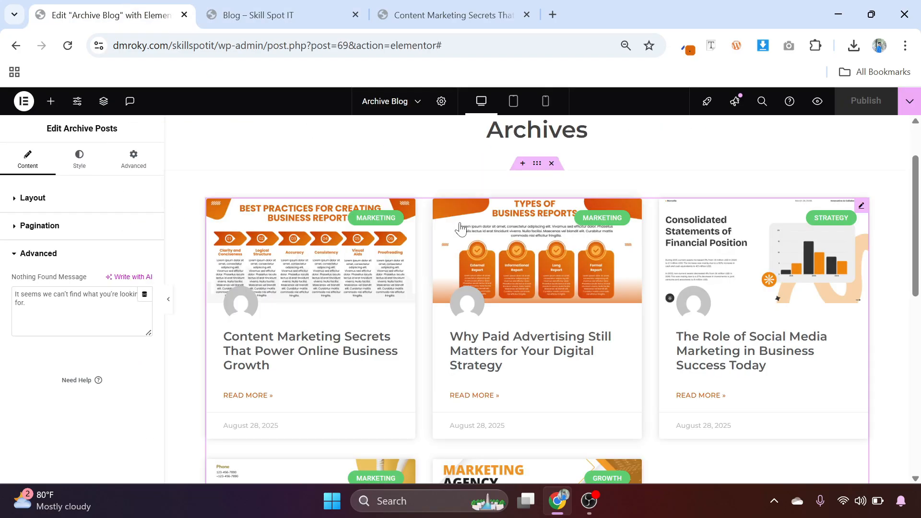
{"action": "left_click", "coordinate": [532, 210]}
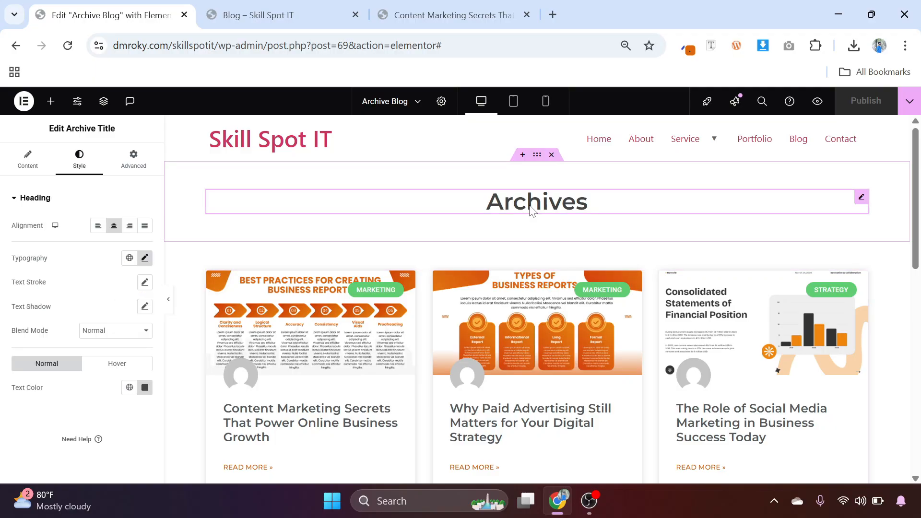
{"action": "right_click", "coordinate": [531, 210]}
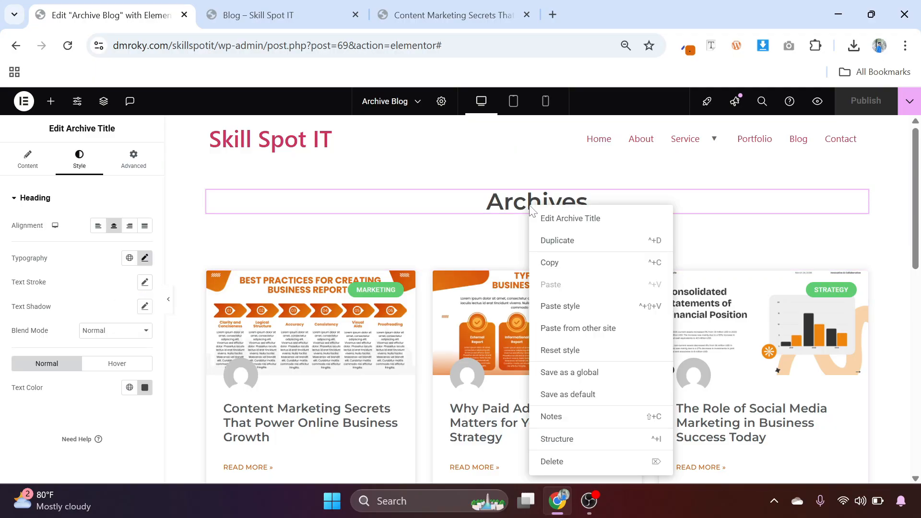
{"action": "left_click", "coordinate": [552, 462]}
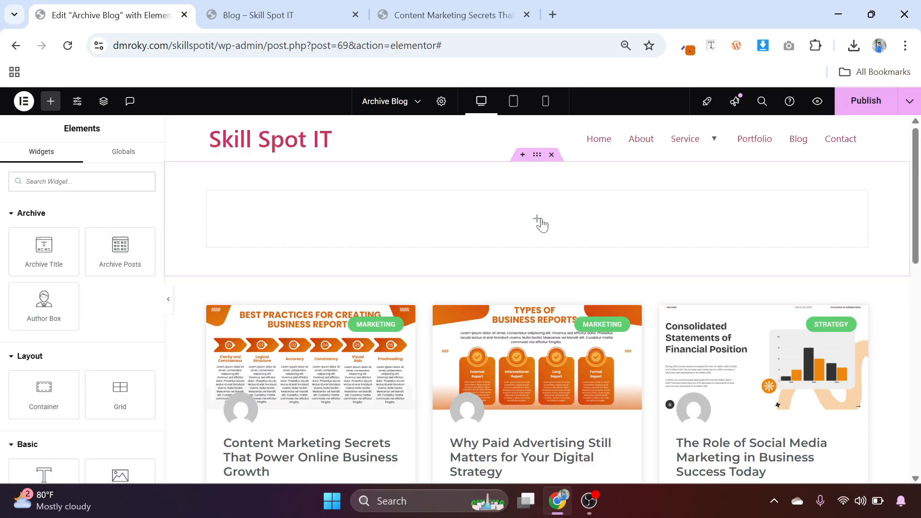
Add a Heading widget to the empty container above the post cards, with the title "Blog Post"
{"action": "scroll", "coordinate": [77, 382], "scroll_direction": "down", "scroll_amount": 2}
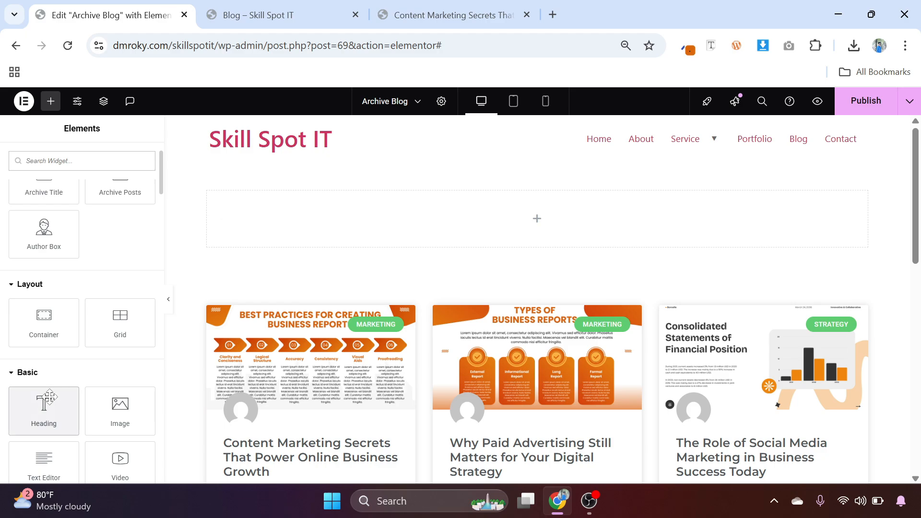
{"action": "left_click_drag", "start_coordinate": [50, 396], "coordinate": [562, 222]}
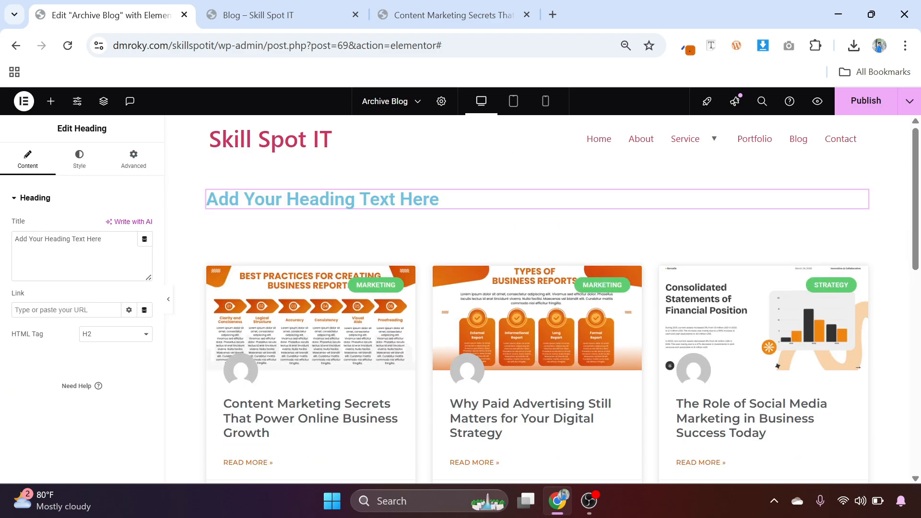
{"action": "left_click_drag", "start_coordinate": [102, 239], "coordinate": [1, 241]}
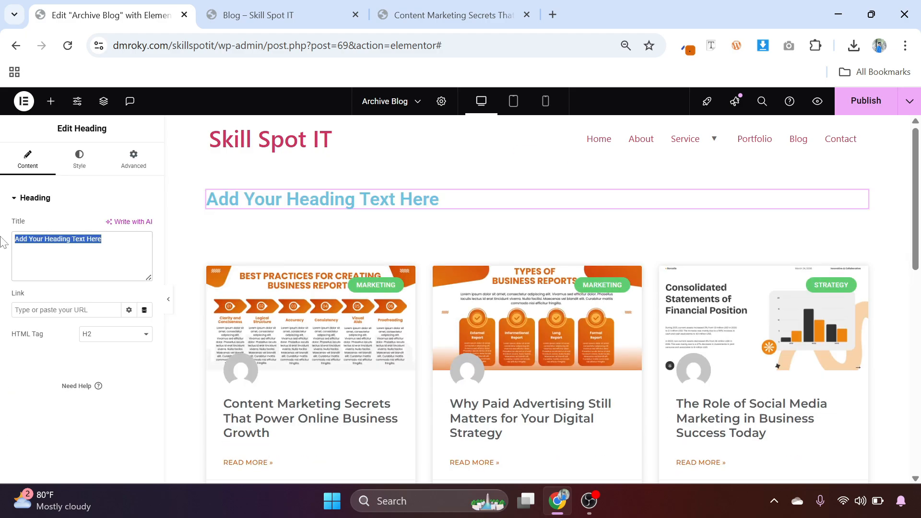
{"action": "type", "text": "Blog P"}
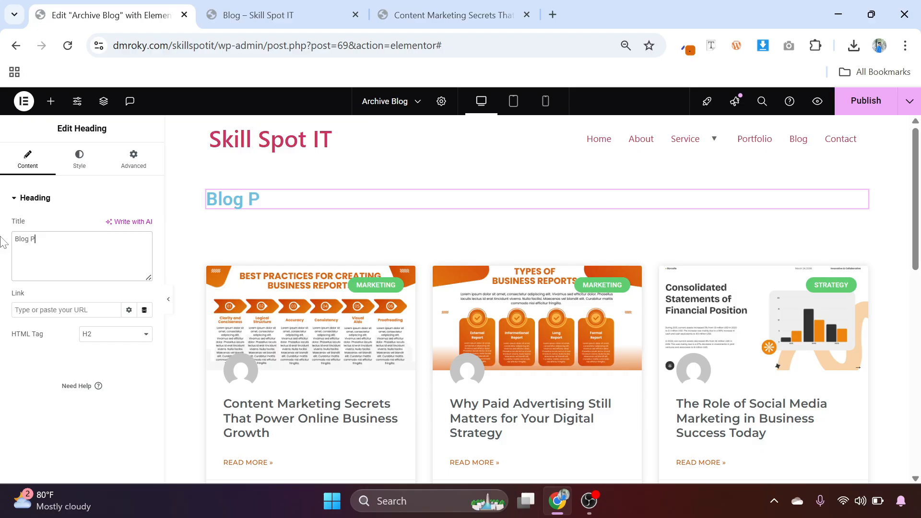
{"action": "type", "text": "ost"}
Center the Blog Post heading and set its typography to Montserrat at 45 px
{"action": "left_click", "coordinate": [77, 160]}
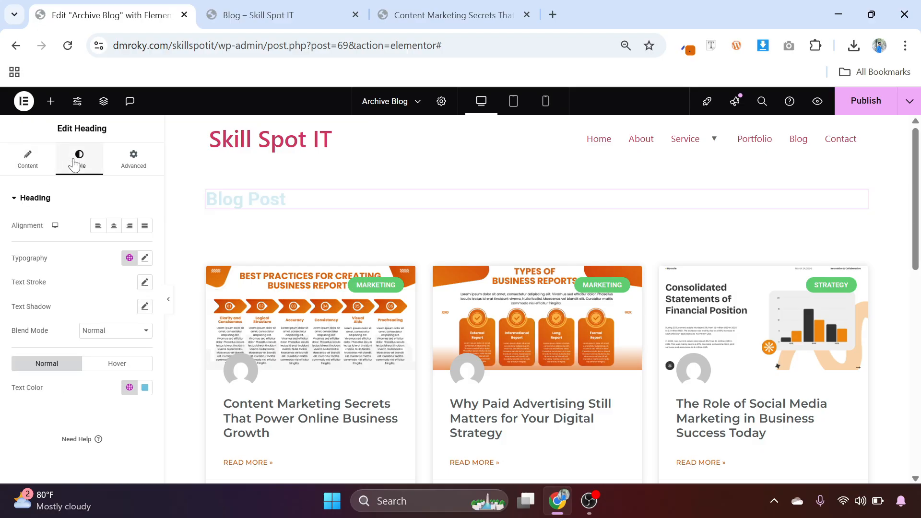
{"action": "left_click", "coordinate": [114, 226]}
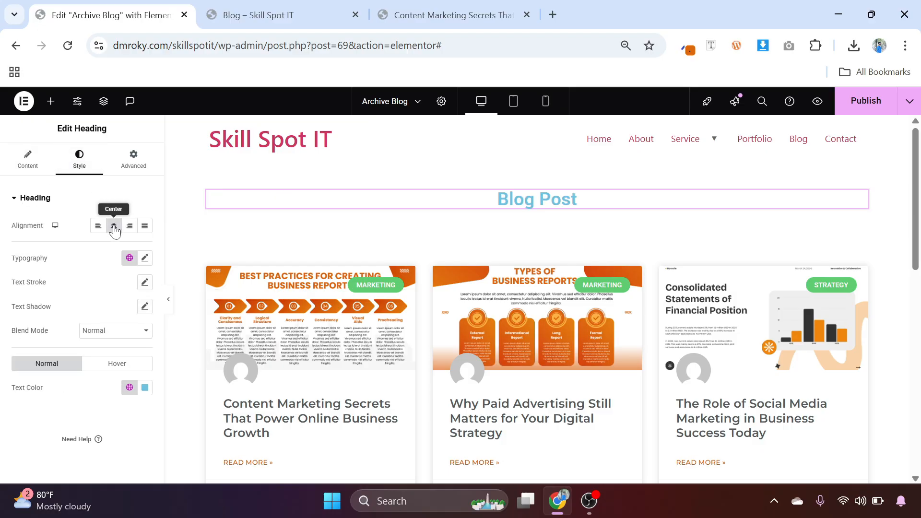
{"action": "left_click", "coordinate": [145, 259]}
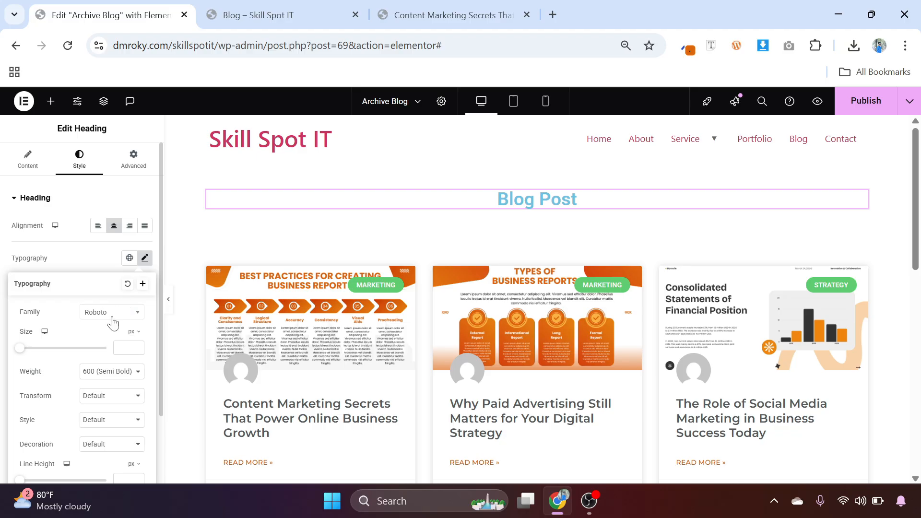
{"action": "left_click", "coordinate": [112, 317]}
{"action": "type", "text": "mon"}
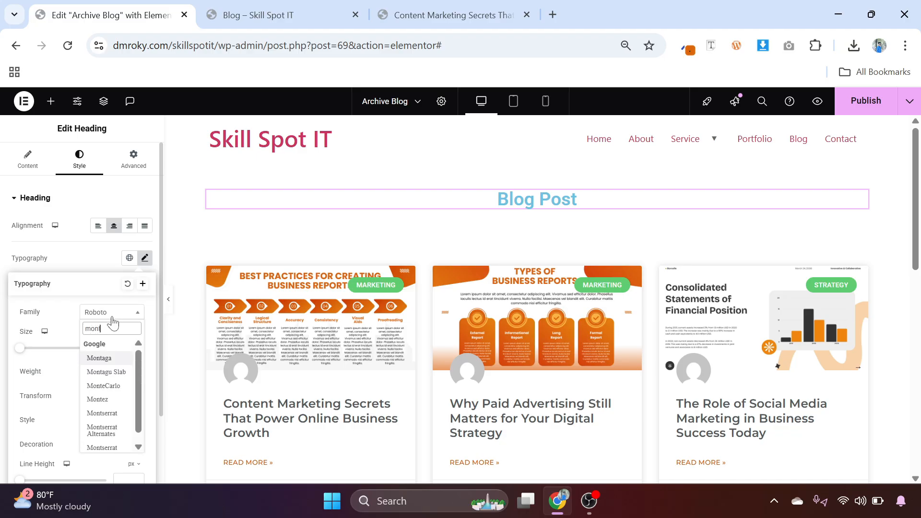
{"action": "type", "text": "t"}
{"action": "left_click", "coordinate": [111, 413]}
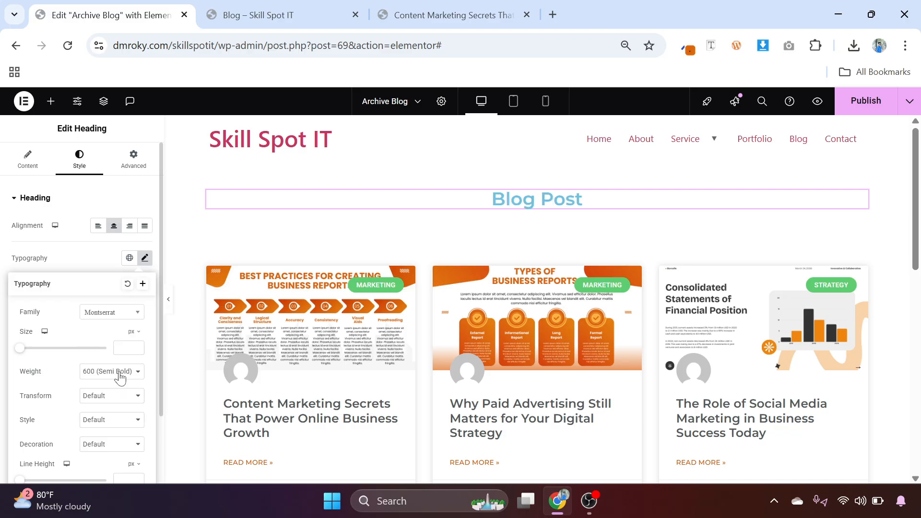
{"action": "type", "text": "45"}
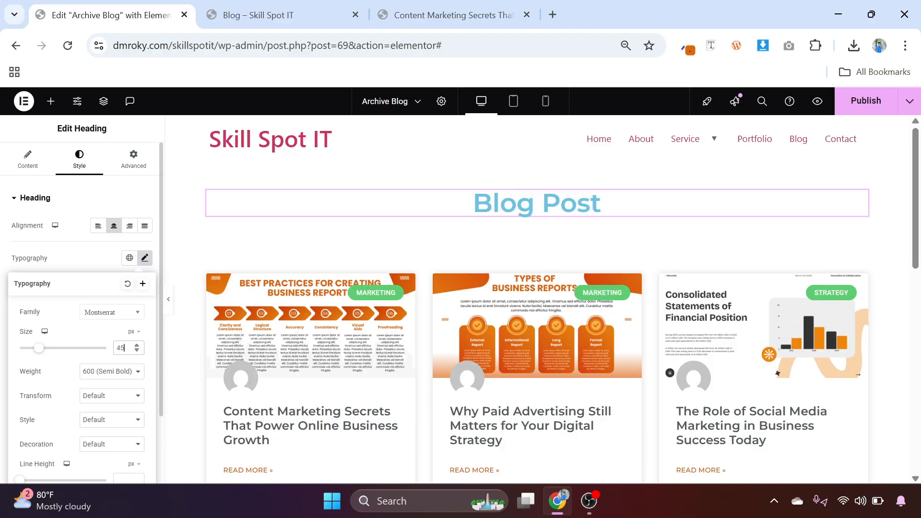
{"action": "left_click", "coordinate": [94, 242]}
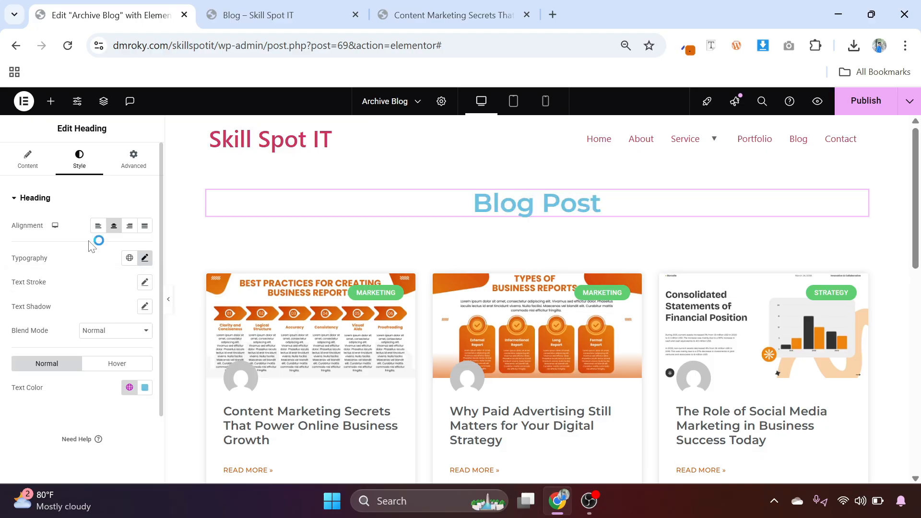
Set the Blog Post heading's normal text color to dark gray (#373737)
{"action": "left_click", "coordinate": [144, 388]}
{"action": "left_click_drag", "start_coordinate": [92, 296], "coordinate": [73, 307]}
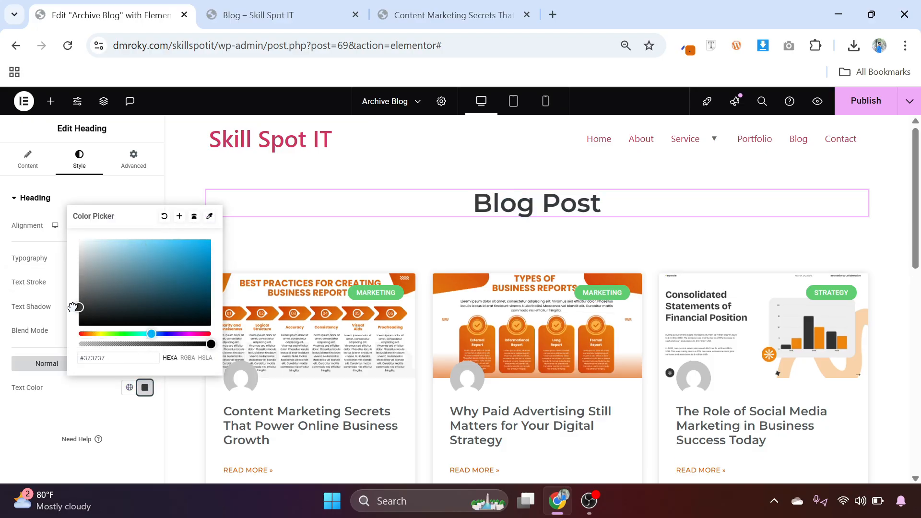
{"action": "left_click", "coordinate": [74, 382]}
Set the Blog Post heading's hover link color to black and publish the Archive Blog template
{"action": "left_click", "coordinate": [108, 366]}
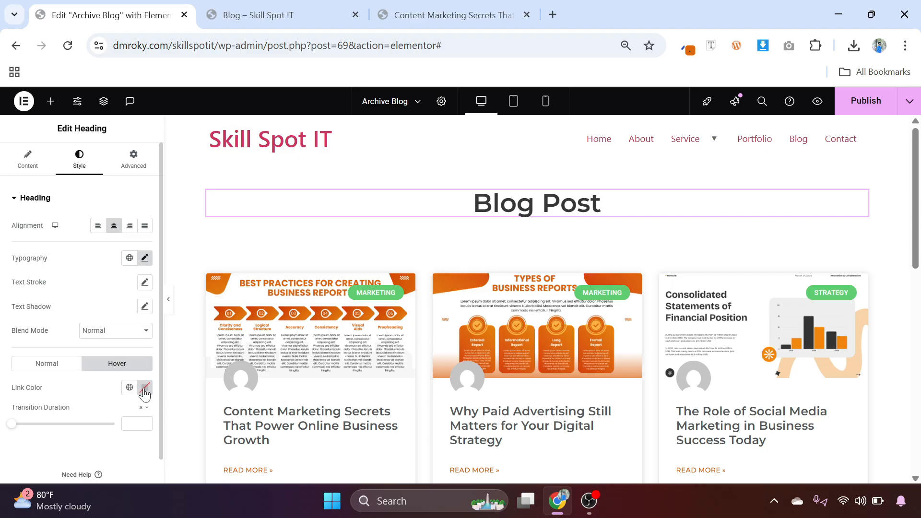
{"action": "left_click", "coordinate": [144, 387]}
{"action": "left_click", "coordinate": [98, 392]}
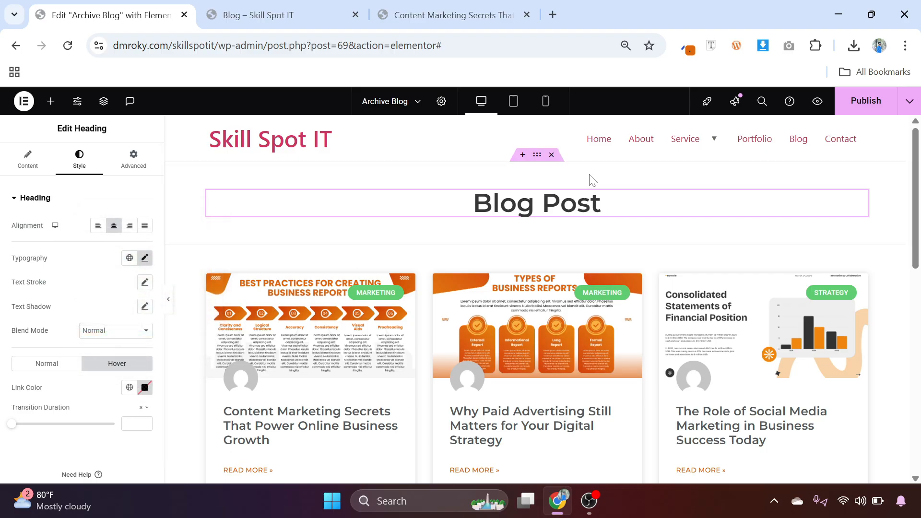
{"action": "left_click", "coordinate": [861, 108]}
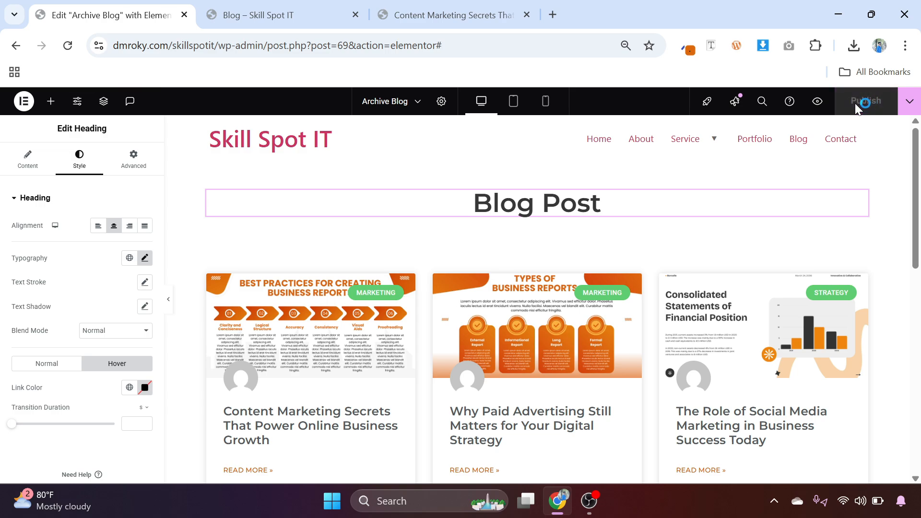
Reload the live Blog page and check the Blog Post heading and the post cards below it
{"action": "left_click", "coordinate": [267, 12]}
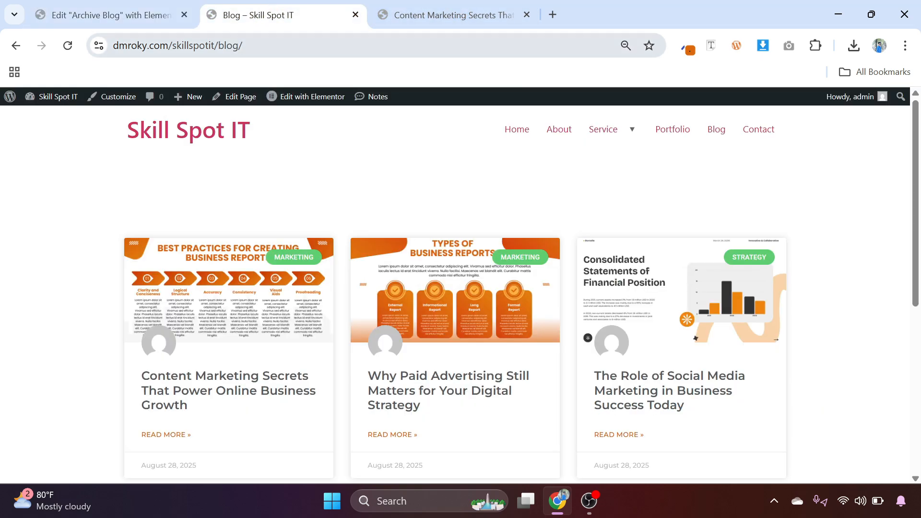
{"action": "left_click", "coordinate": [67, 45]}
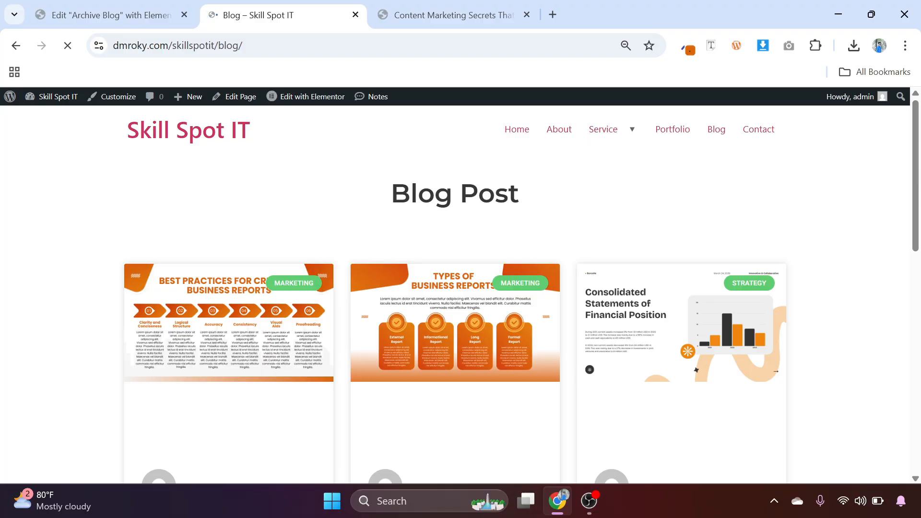
{"action": "left_click_drag", "start_coordinate": [394, 211], "coordinate": [528, 204]}
{"action": "left_click", "coordinate": [609, 197]}
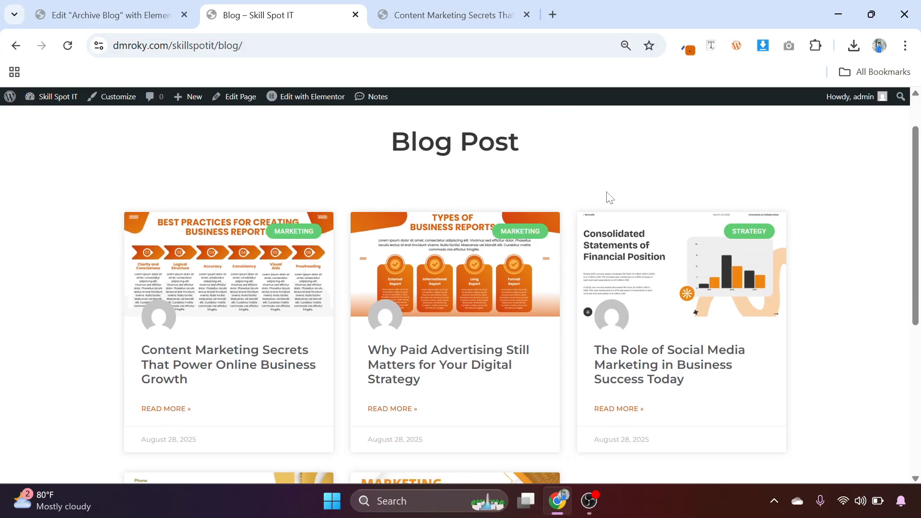
{"action": "scroll", "coordinate": [641, 200], "scroll_direction": "down", "scroll_amount": 5}
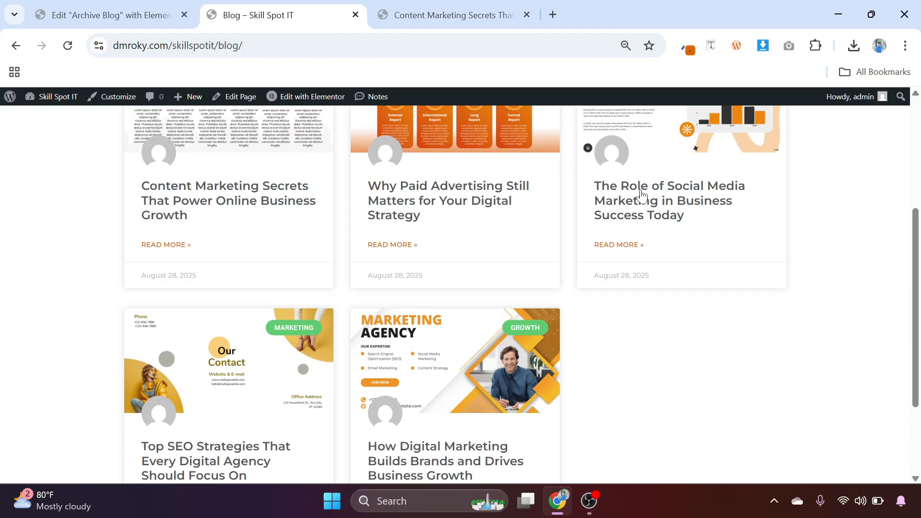
Open the "The Role of Social Media Marketing in Business Success Today" post in a new tab, replacing the old post tab, and review its layout
{"action": "right_click", "coordinate": [617, 249]}
{"action": "left_click", "coordinate": [670, 263]}
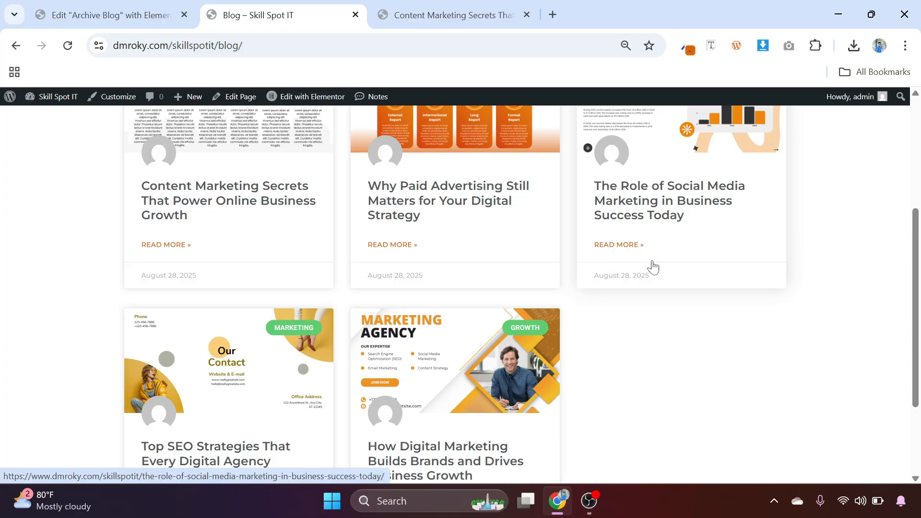
{"action": "left_click", "coordinate": [469, 6]}
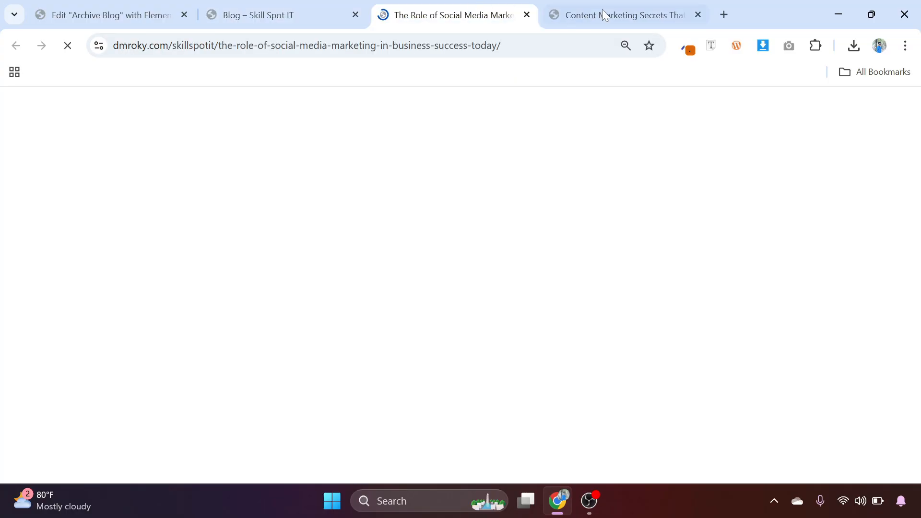
{"action": "left_click", "coordinate": [698, 14]}
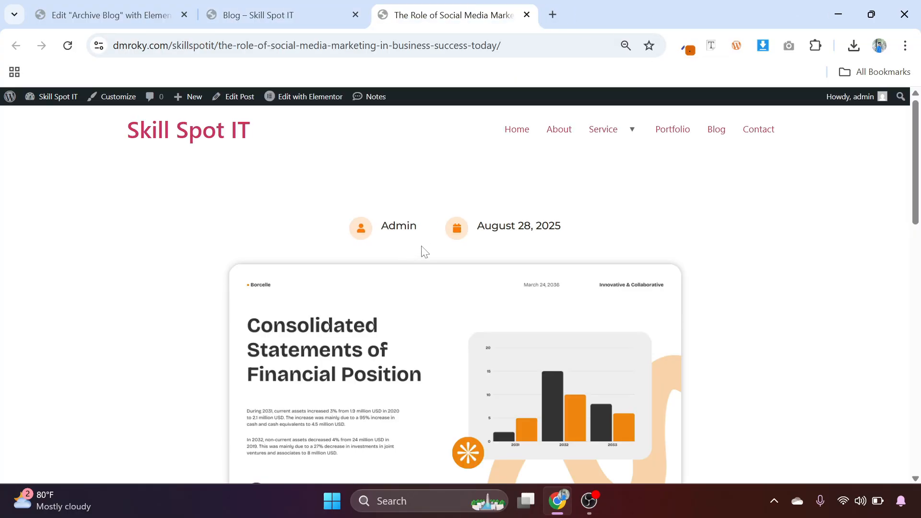
{"action": "scroll", "coordinate": [424, 253], "scroll_direction": "down", "scroll_amount": 15}
{"action": "scroll", "coordinate": [401, 142], "scroll_direction": "up", "scroll_amount": 5}
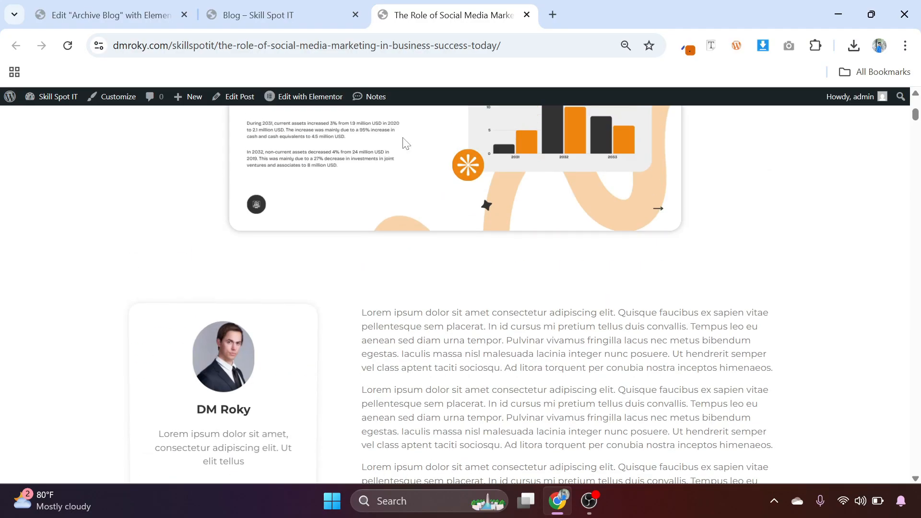
Open the "Why Paid Advertising Still Matters for Your Digital Strategy" post in a new tab, review its layout, and return to the Blog page
{"action": "left_click", "coordinate": [267, 14]}
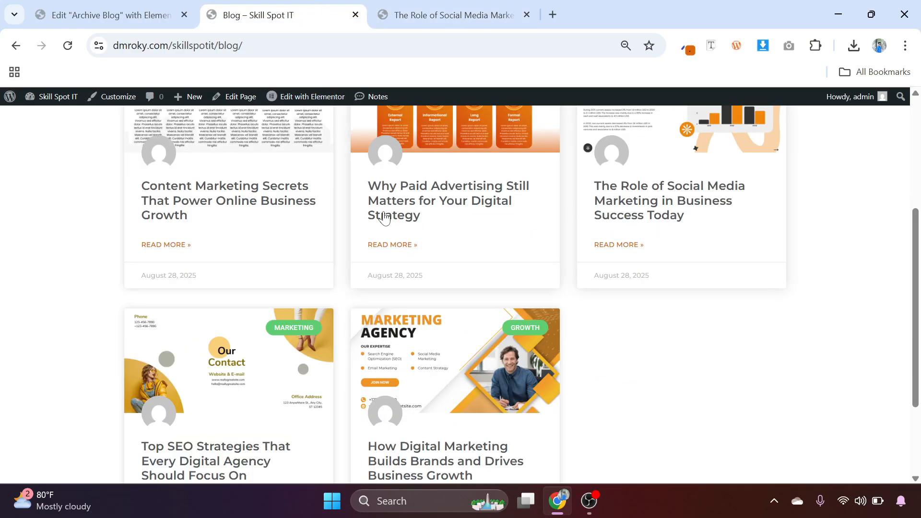
{"action": "right_click", "coordinate": [390, 193]}
{"action": "left_click", "coordinate": [427, 208]}
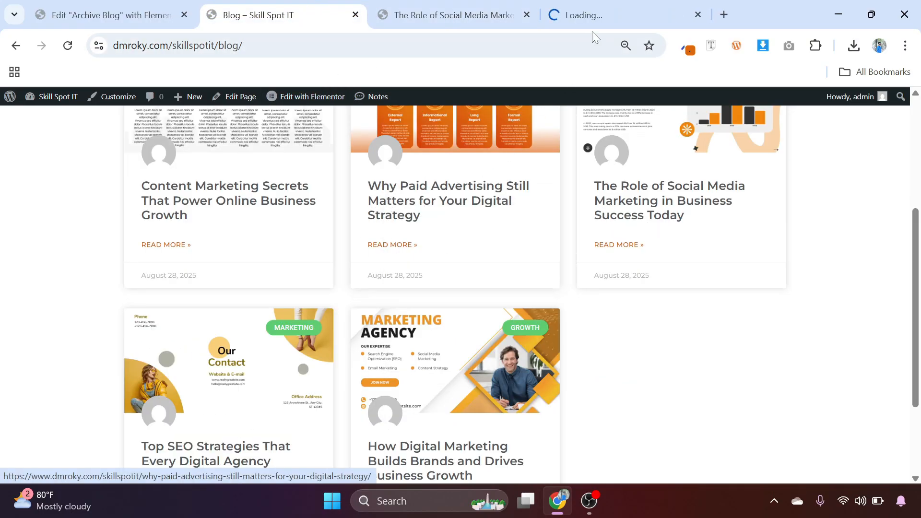
{"action": "left_click", "coordinate": [595, 16]}
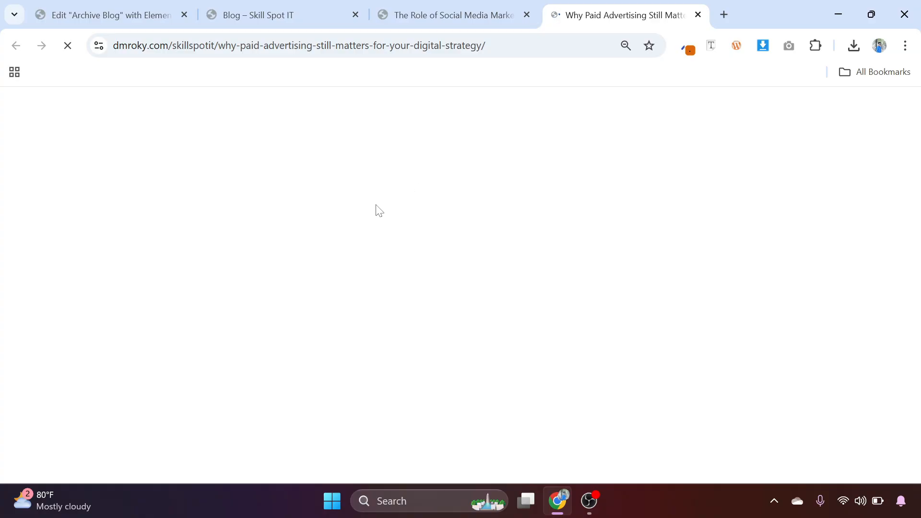
{"action": "scroll", "coordinate": [439, 214], "scroll_direction": "down", "scroll_amount": 10}
{"action": "scroll", "coordinate": [438, 214], "scroll_direction": "down", "scroll_amount": 5}
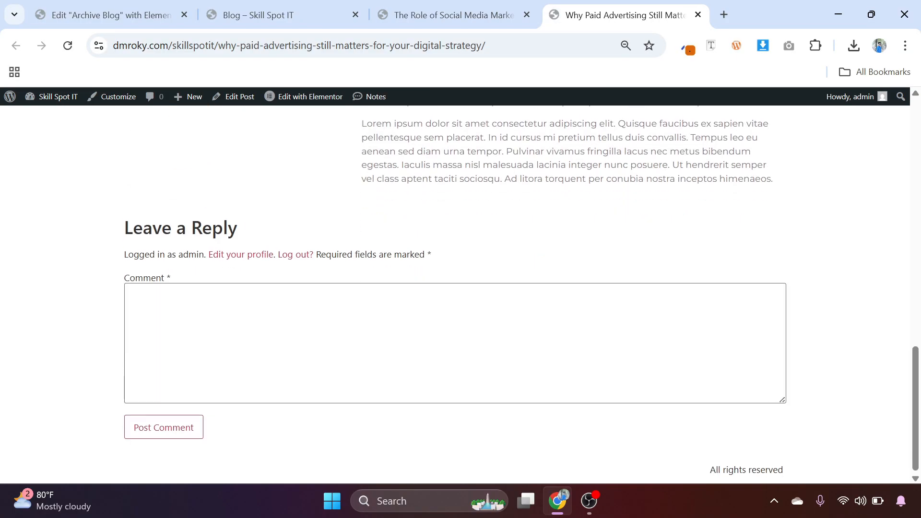
{"action": "scroll", "coordinate": [443, 216], "scroll_direction": "up", "scroll_amount": 20}
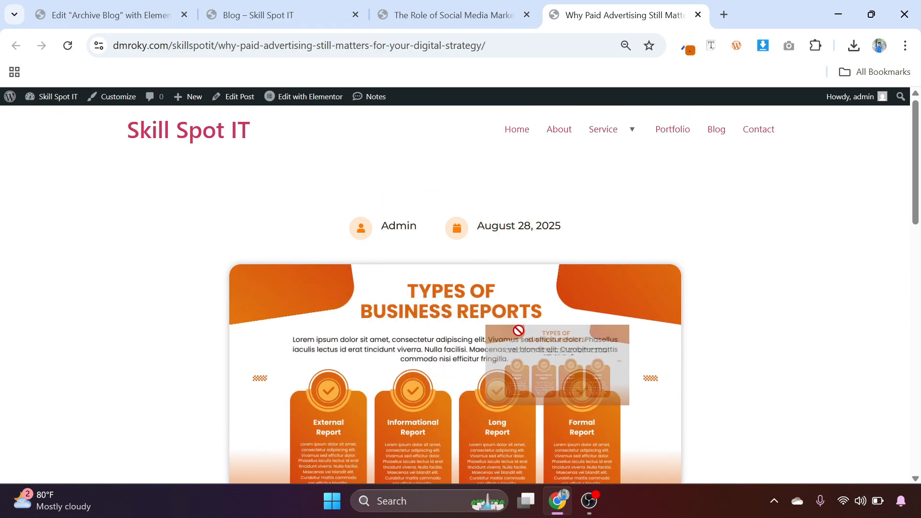
{"action": "scroll", "coordinate": [328, 284], "scroll_direction": "down", "scroll_amount": 7}
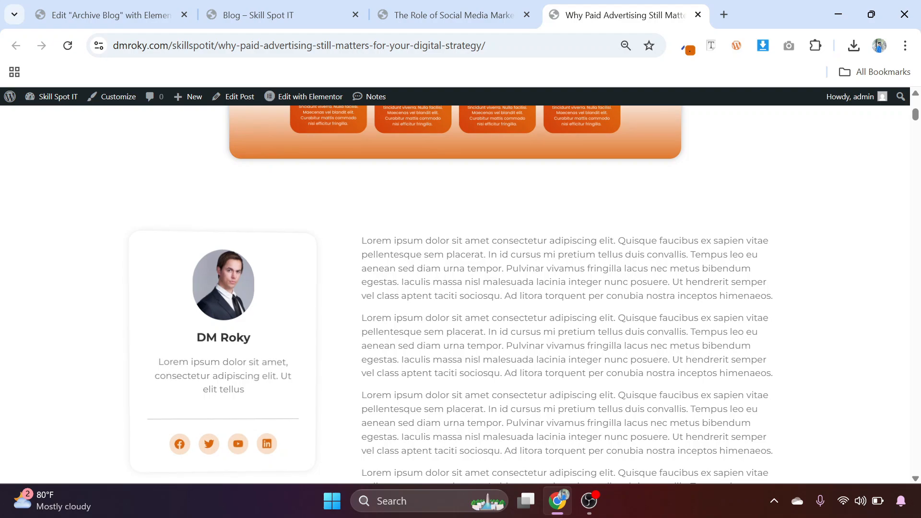
{"action": "left_click_drag", "start_coordinate": [459, 318], "coordinate": [367, 254]}
{"action": "left_click_drag", "start_coordinate": [346, 223], "coordinate": [348, 221]}
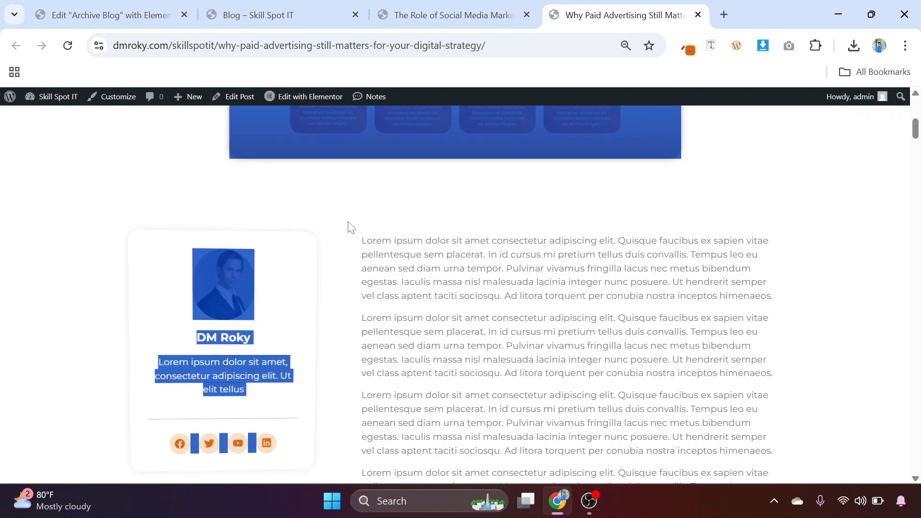
{"action": "left_click", "coordinate": [296, 193]}
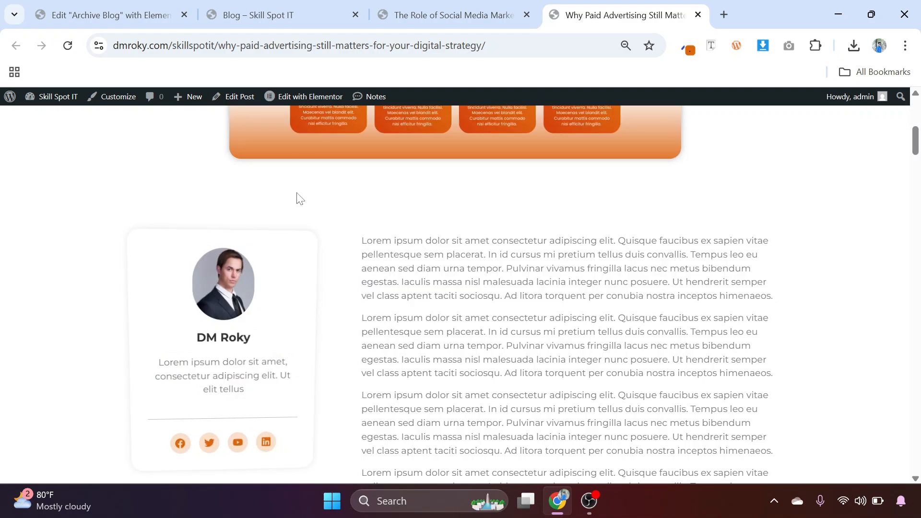
{"action": "left_click", "coordinate": [280, 11]}
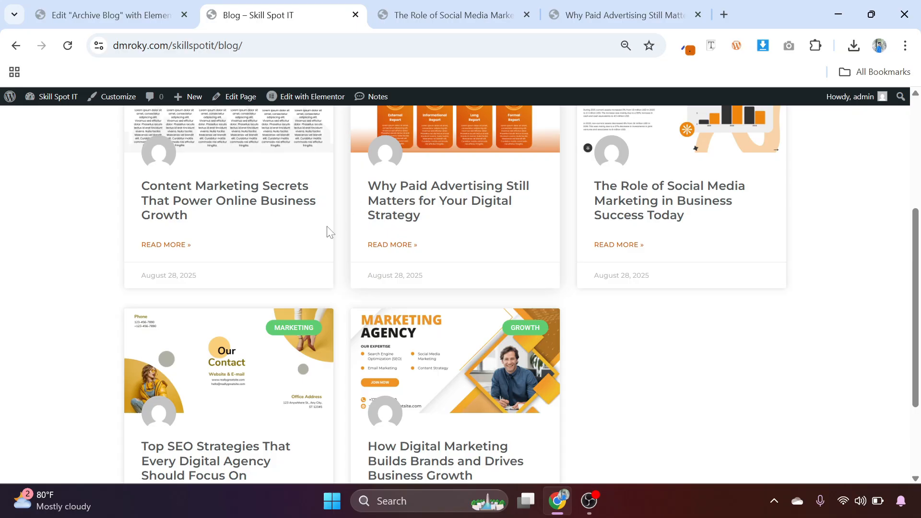
{"action": "scroll", "coordinate": [327, 232], "scroll_direction": "up", "scroll_amount": 5}
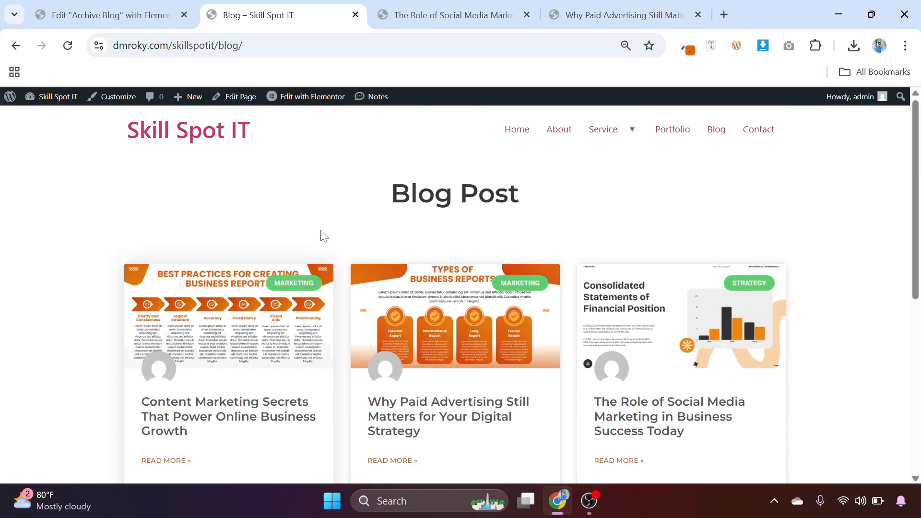
Delete the Archive Posts widget below the Blog Post heading in the Archive Blog template
{"action": "left_click", "coordinate": [147, 3]}
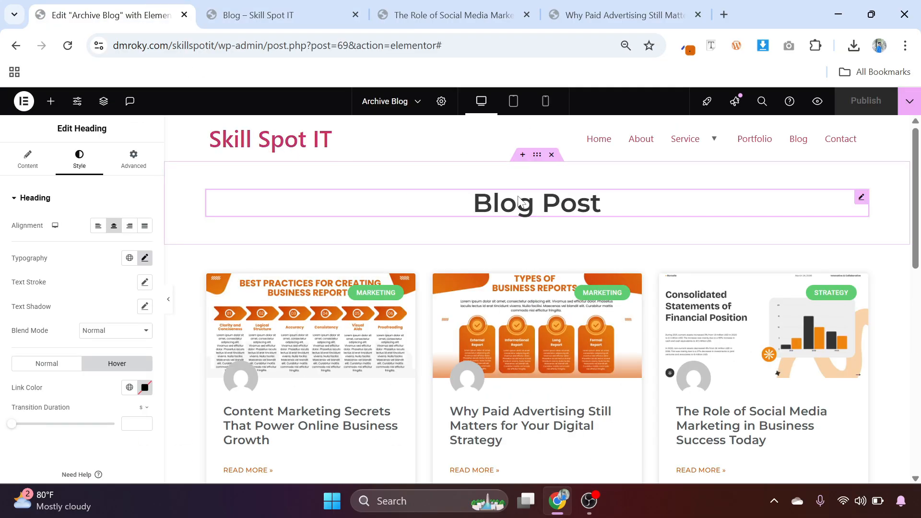
{"action": "scroll", "coordinate": [600, 201], "scroll_direction": "down", "scroll_amount": 3}
{"action": "scroll", "coordinate": [626, 199], "scroll_direction": "up", "scroll_amount": 3}
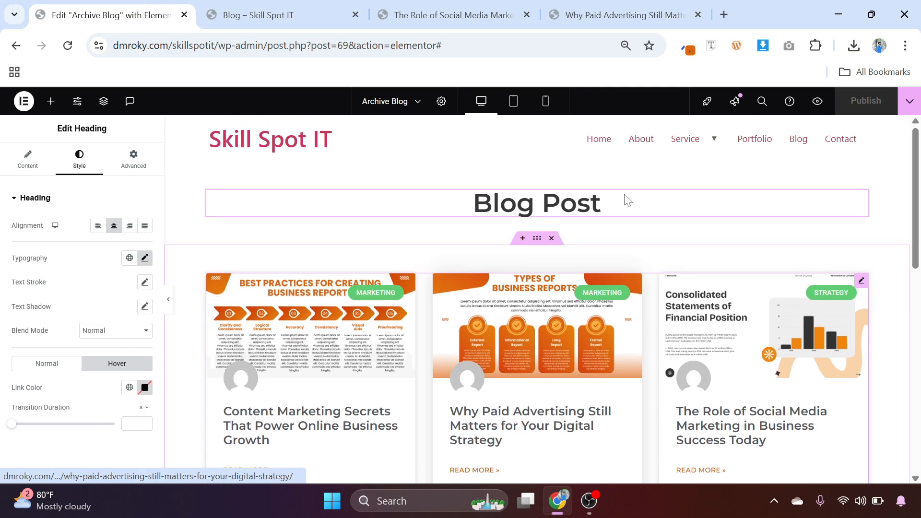
{"action": "left_click", "coordinate": [859, 283]}
{"action": "right_click", "coordinate": [860, 284]}
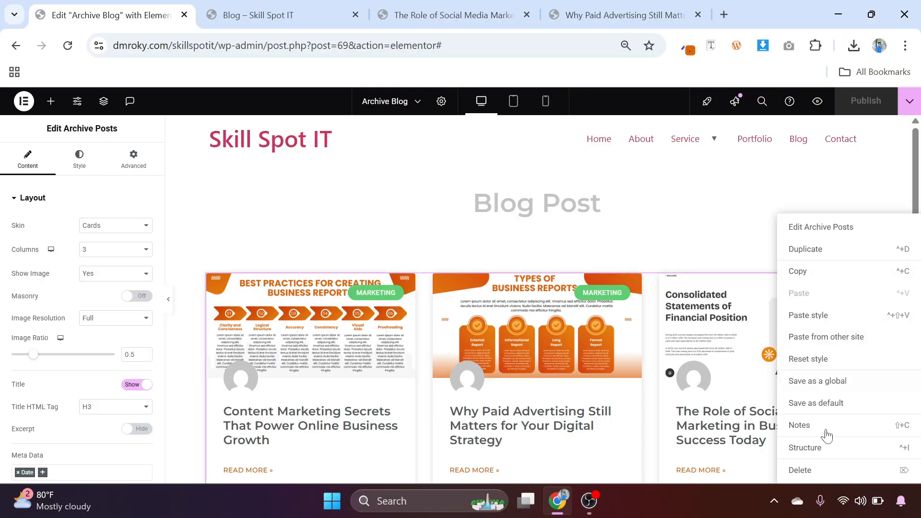
{"action": "left_click", "coordinate": [800, 470]}
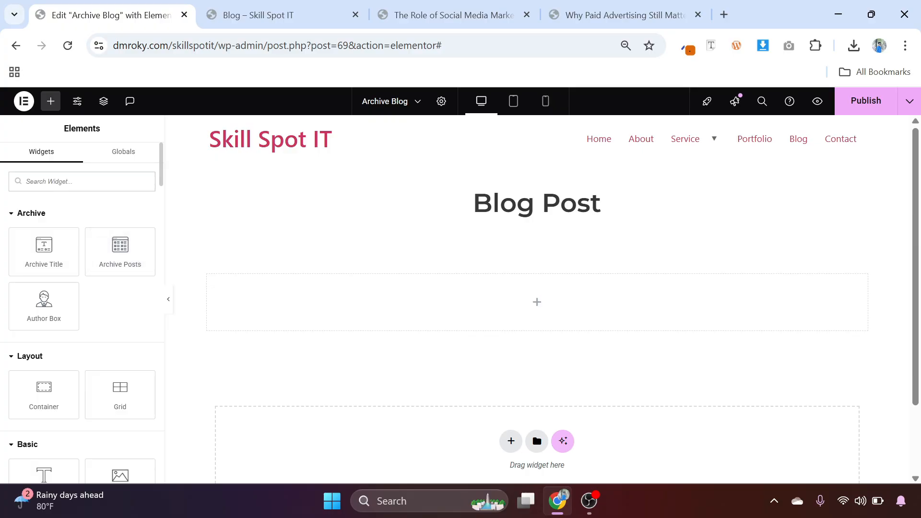
Add a Loop Grid widget to the empty container below the heading and assign it the Post Loop template
{"action": "type", "text": "loop"}
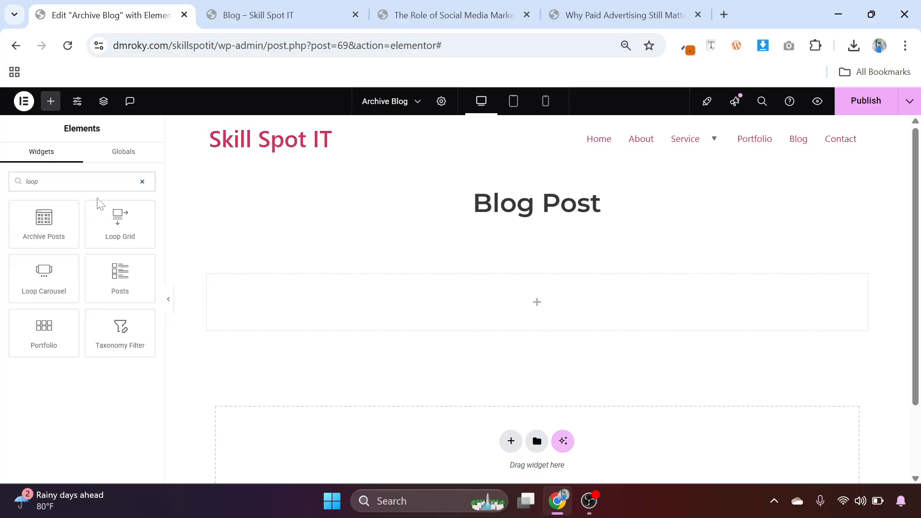
{"action": "left_click_drag", "start_coordinate": [128, 230], "coordinate": [516, 315]}
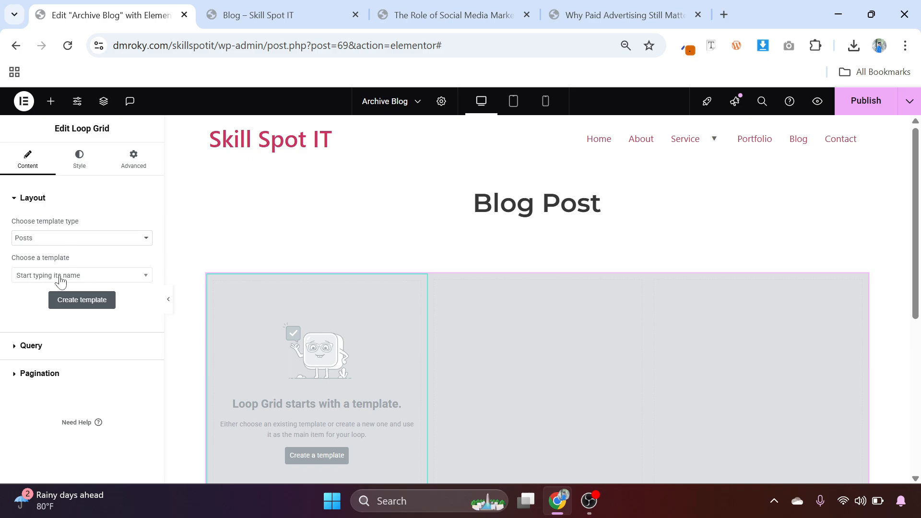
{"action": "left_click", "coordinate": [60, 282]}
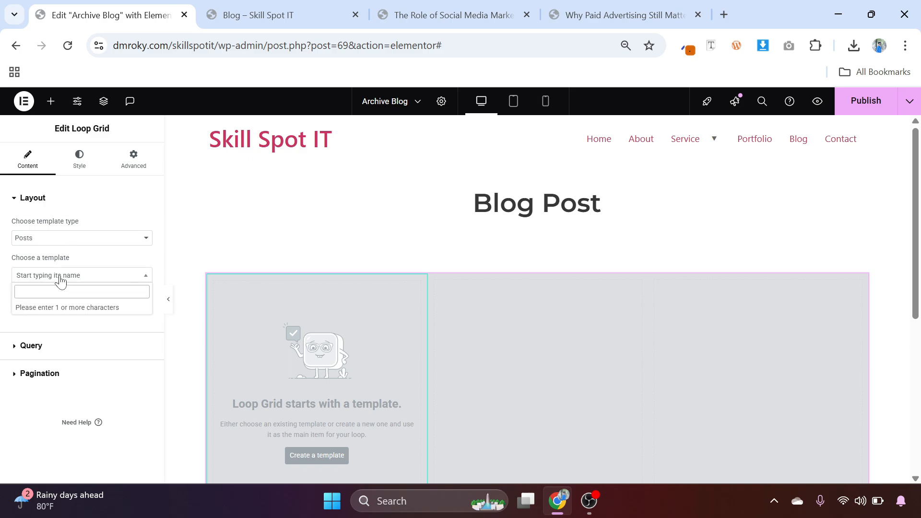
{"action": "type", "text": "post"}
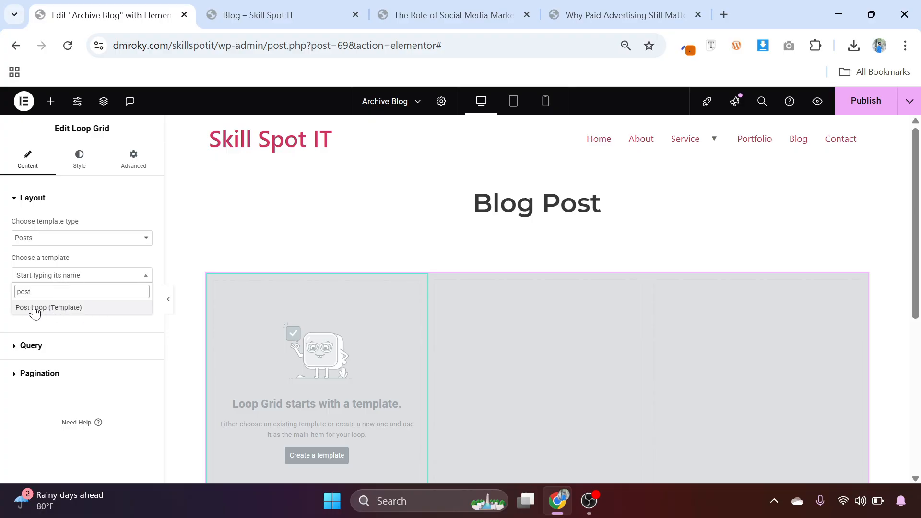
{"action": "left_click", "coordinate": [58, 308]}
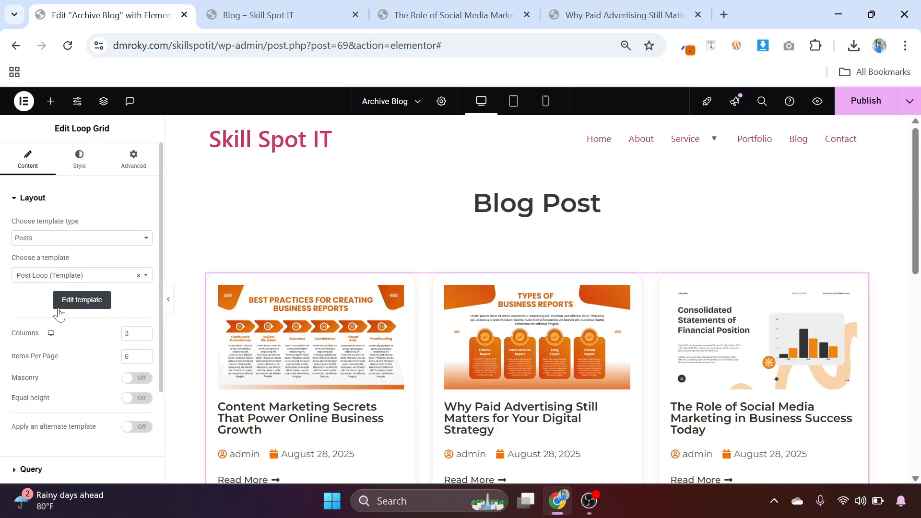
Set the Loop Grid's items per page to 3 and check the resulting post cards
{"action": "scroll", "coordinate": [353, 363], "scroll_direction": "down", "scroll_amount": 2}
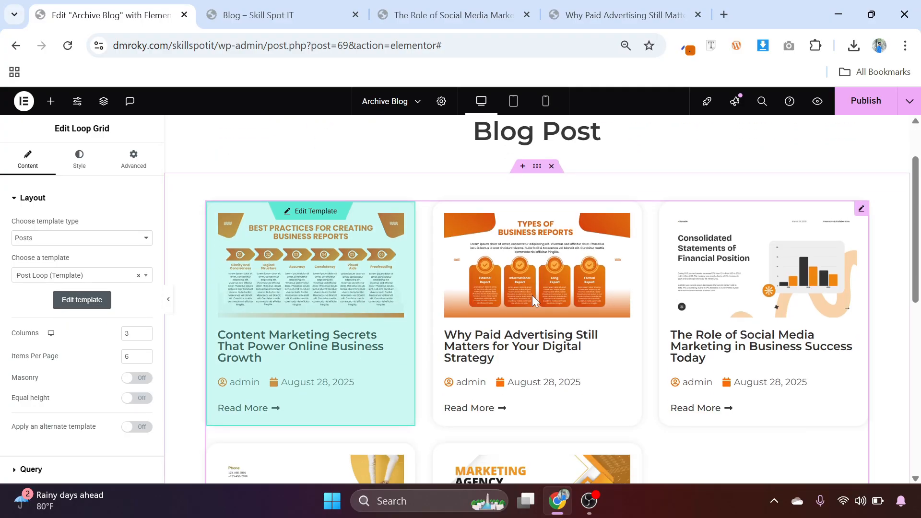
{"action": "scroll", "coordinate": [445, 245], "scroll_direction": "down", "scroll_amount": 3}
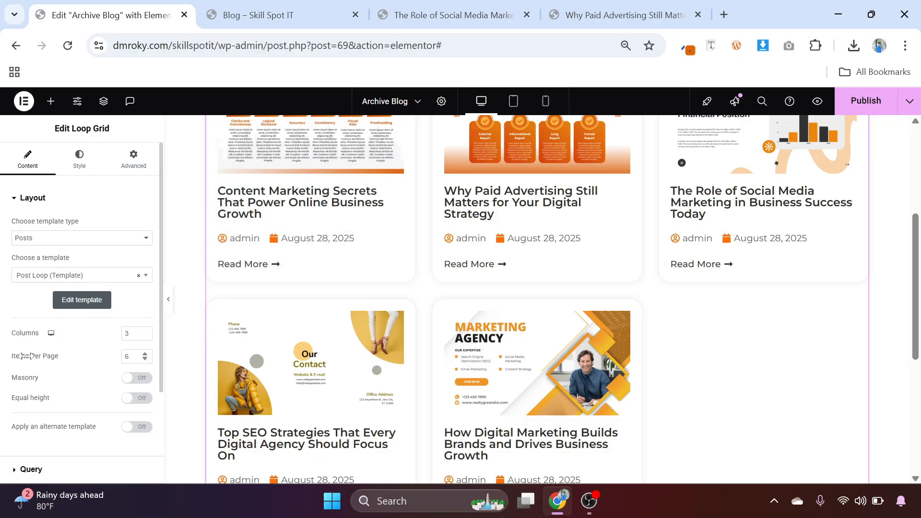
{"action": "left_click_drag", "start_coordinate": [21, 355], "coordinate": [29, 355]}
{"action": "type", "text": "3"}
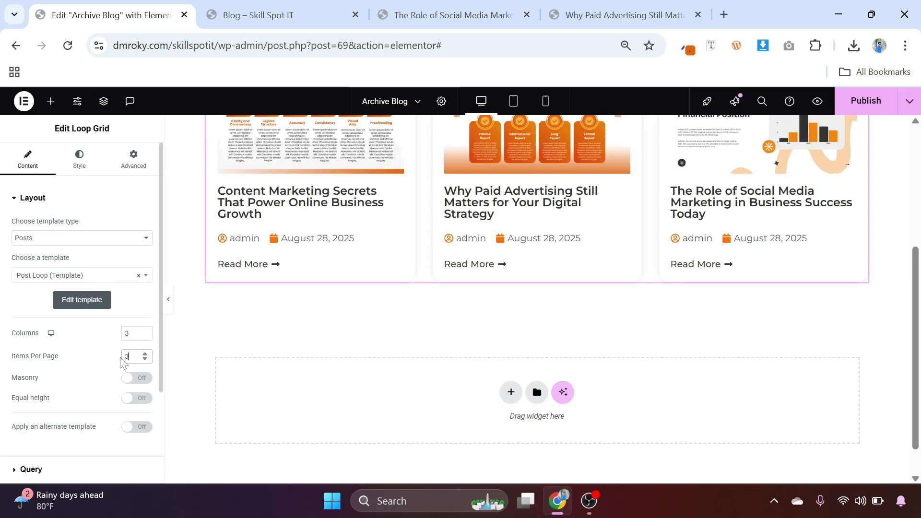
{"action": "scroll", "coordinate": [559, 268], "scroll_direction": "up", "scroll_amount": 3}
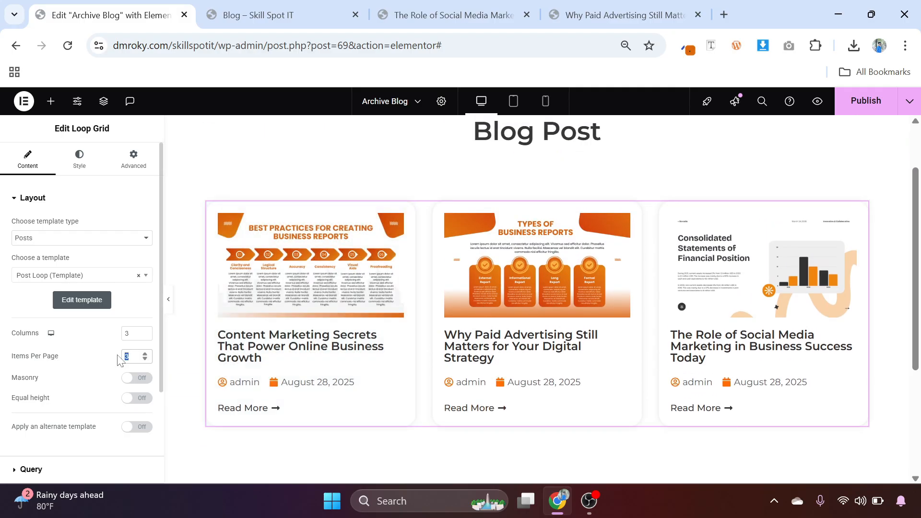
{"action": "scroll", "coordinate": [472, 173], "scroll_direction": "up", "scroll_amount": 2}
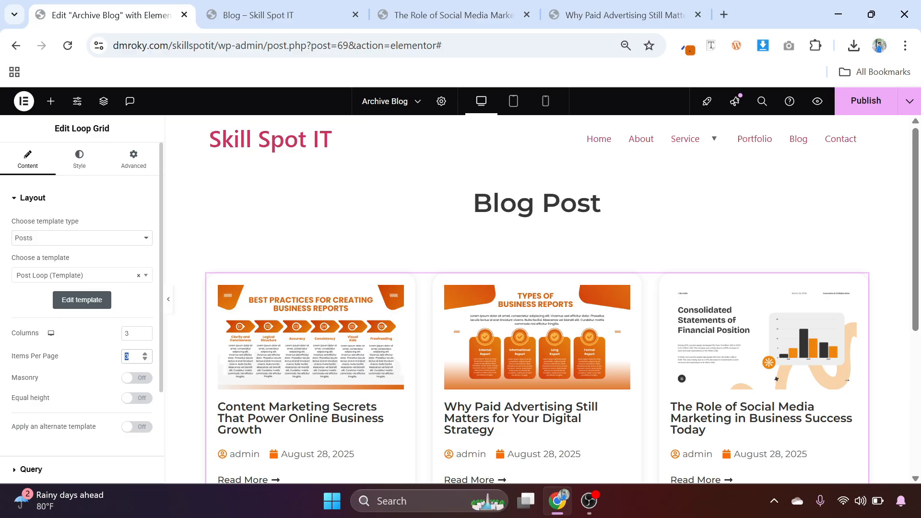
Set the Loop Grid's items per page to 100 and add a Taxonomy Filter widget above the grid
{"action": "type", "text": "100"}
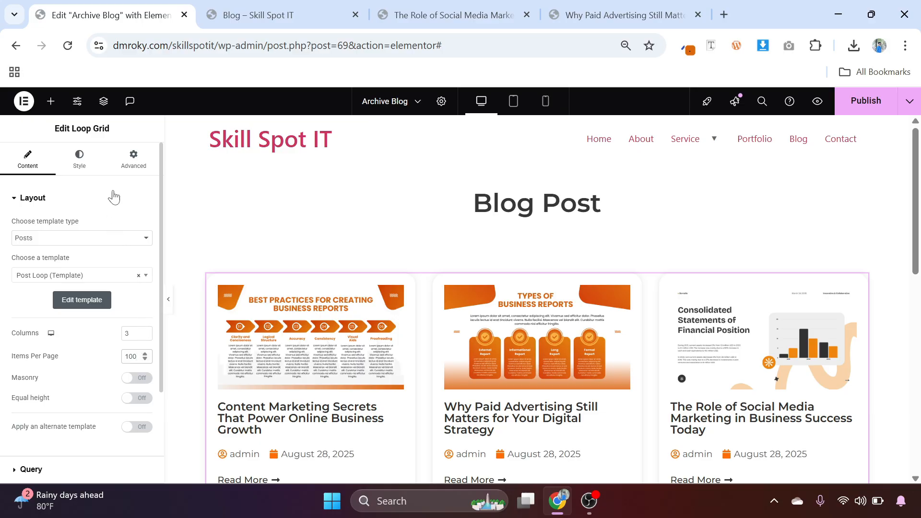
{"action": "left_click", "coordinate": [50, 101]}
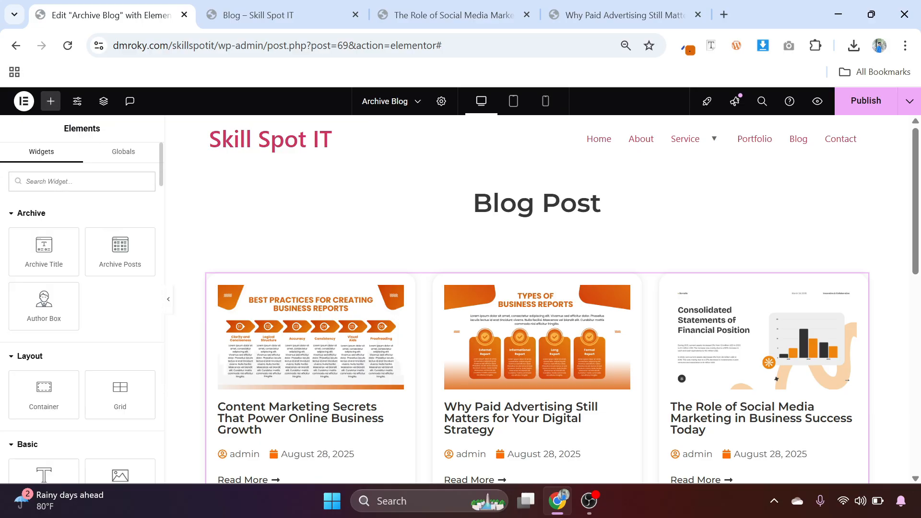
{"action": "type", "text": "filter"}
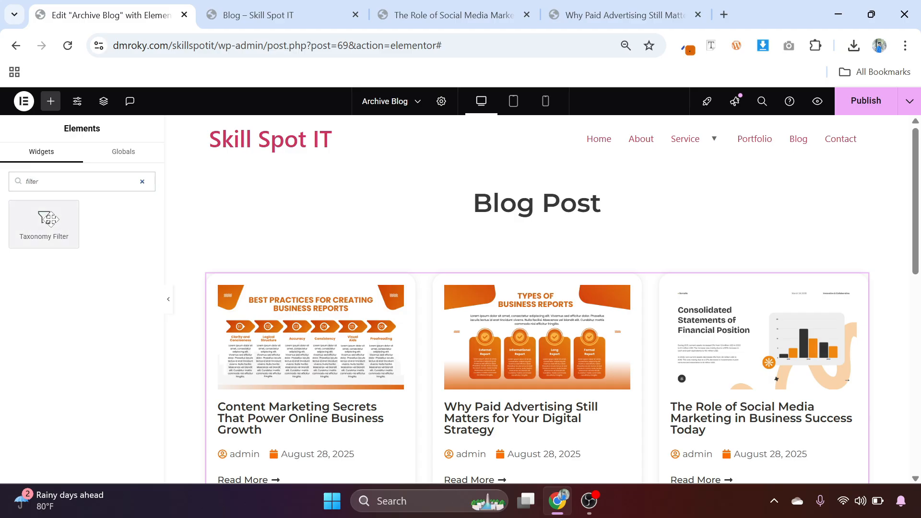
{"action": "left_click_drag", "start_coordinate": [50, 220], "coordinate": [498, 287]}
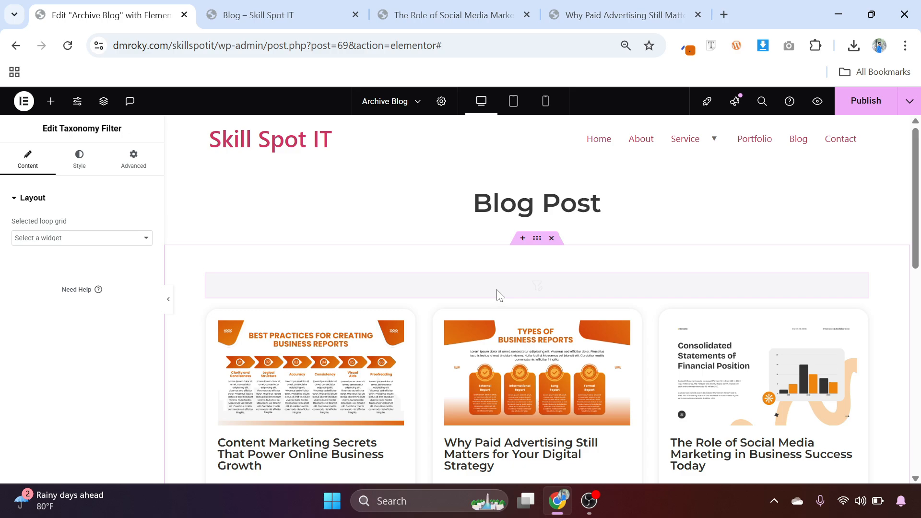
Link the Taxonomy Filter to Loop Grid 1 and set its taxonomy to Categories
{"action": "left_click", "coordinate": [120, 239]}
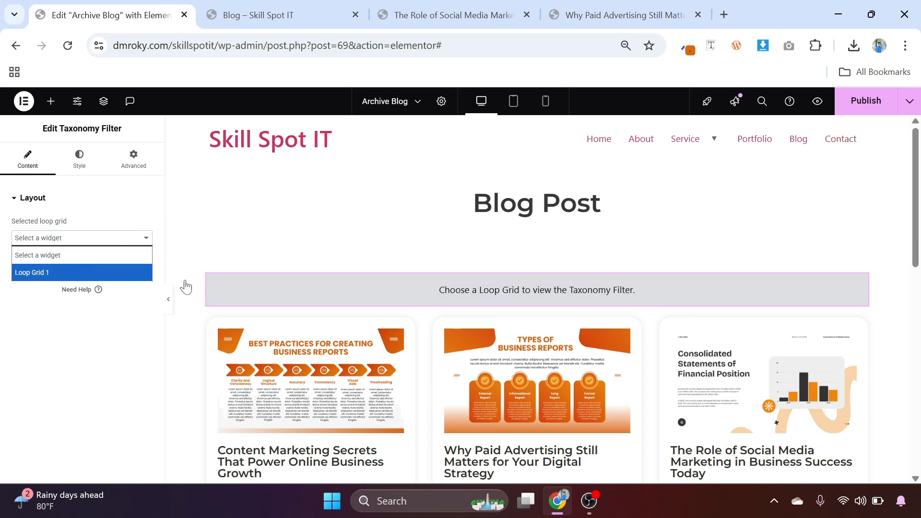
{"action": "left_click", "coordinate": [71, 275]}
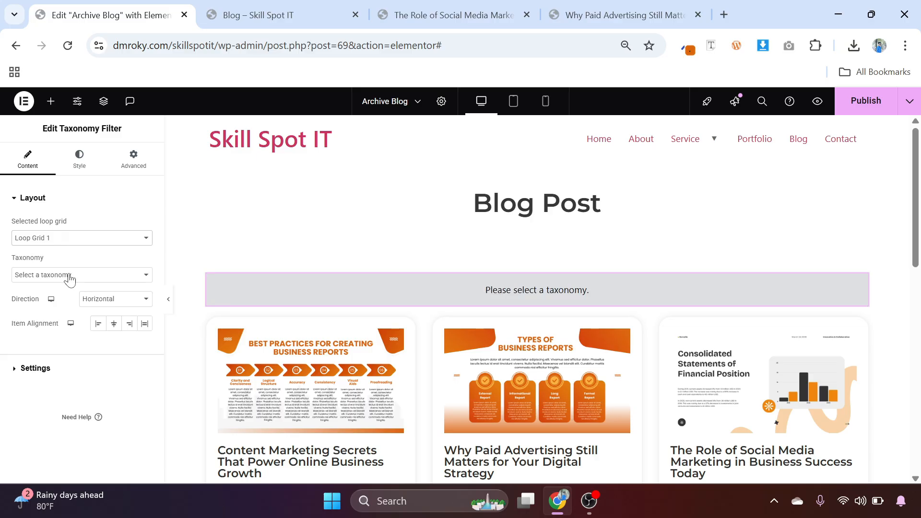
{"action": "left_click", "coordinate": [70, 275]}
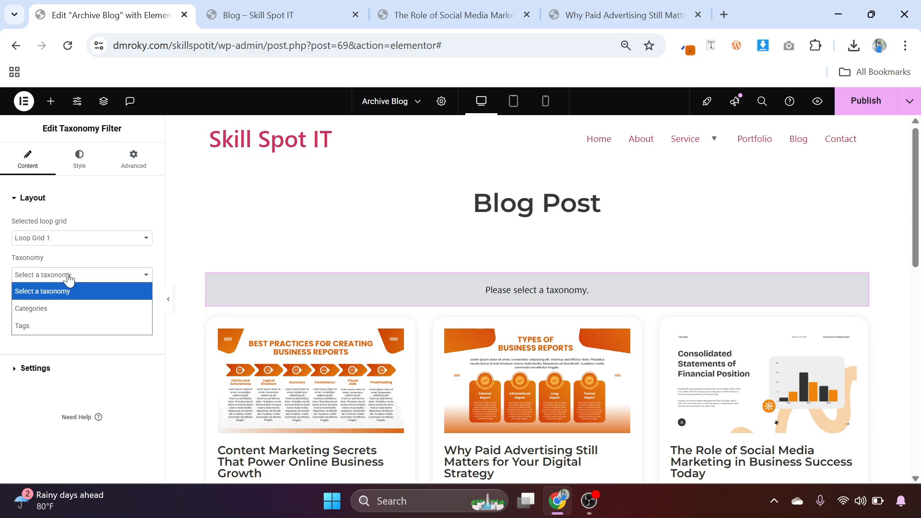
{"action": "left_click", "coordinate": [45, 306]}
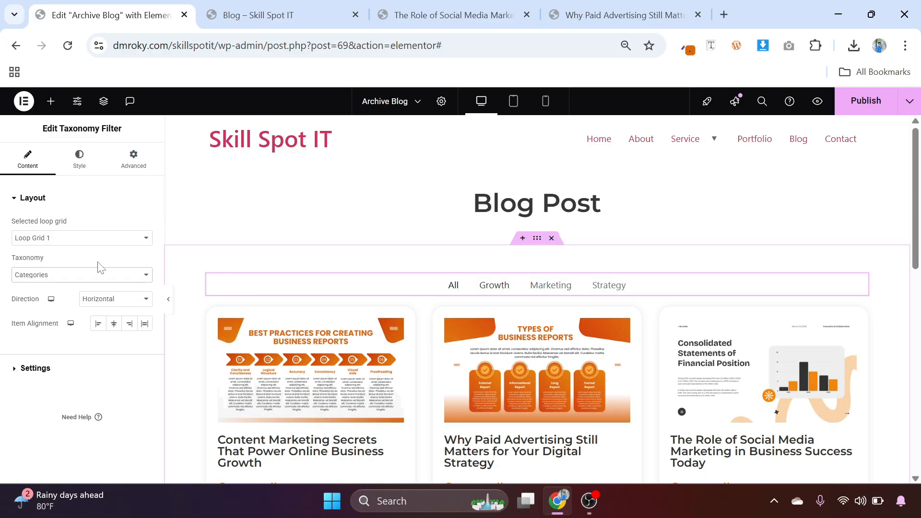
Set the font family of the Taxonomy Filter's items to Montserrat
{"action": "left_click", "coordinate": [80, 161]}
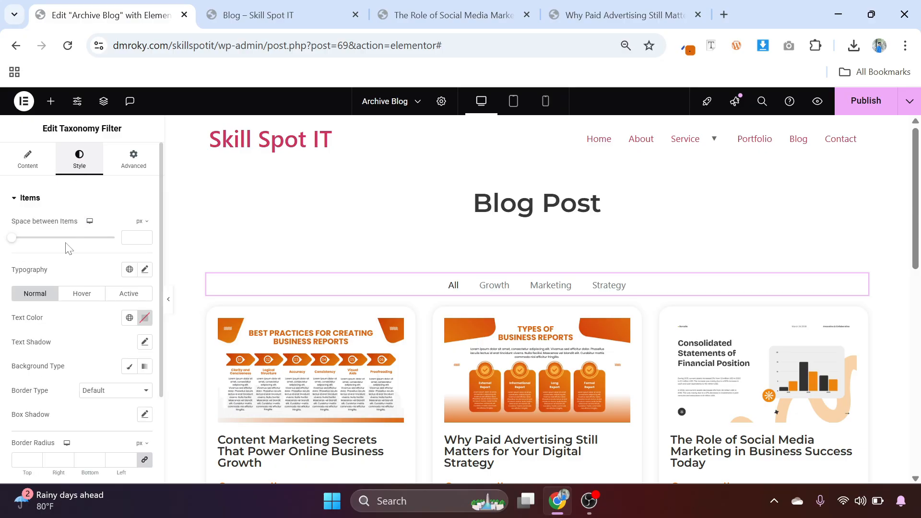
{"action": "left_click", "coordinate": [144, 269]}
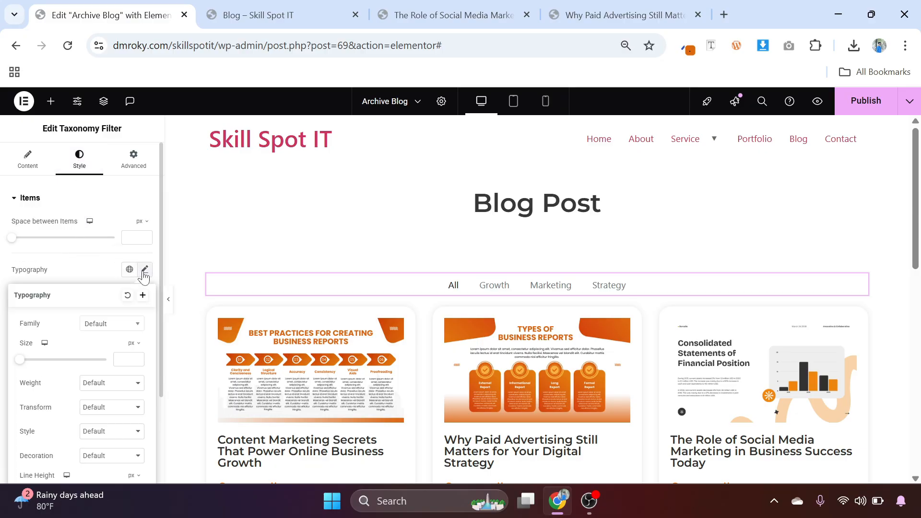
{"action": "left_click", "coordinate": [104, 329]}
{"action": "type", "text": "mont"}
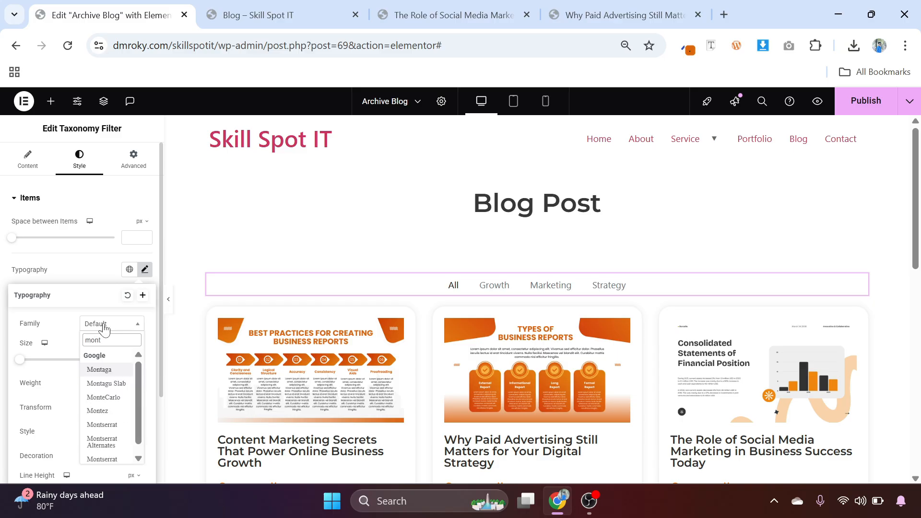
{"action": "left_click", "coordinate": [110, 425]}
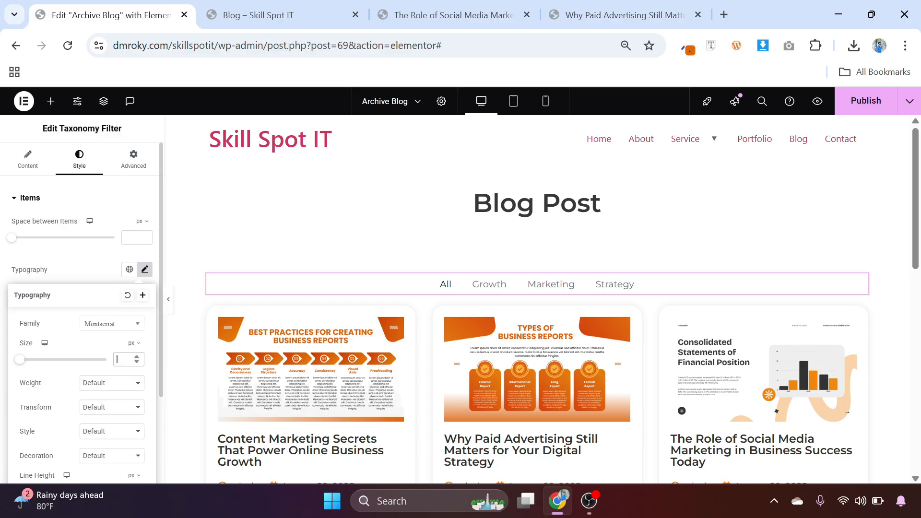
{"action": "left_click", "coordinate": [67, 268]}
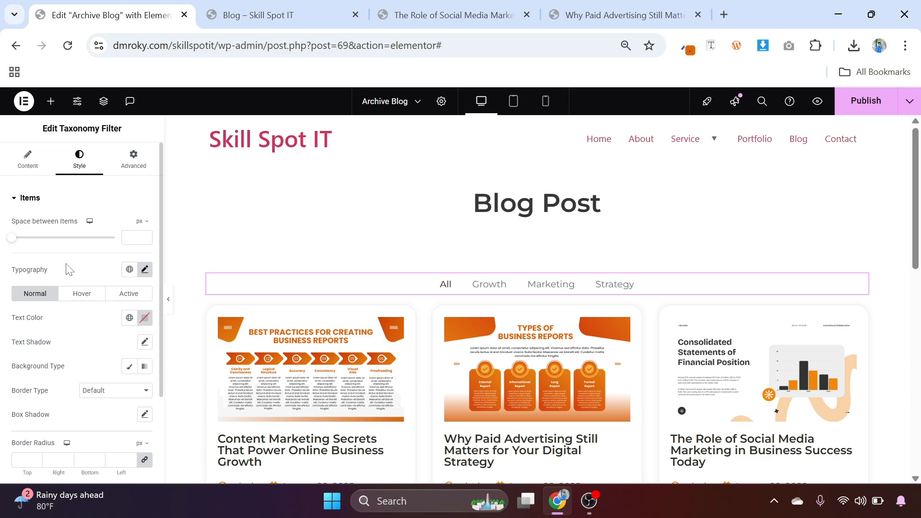
Set the normal-state text color of the Taxonomy Filter's items to a dark, near-black shade
{"action": "scroll", "coordinate": [68, 269], "scroll_direction": "down", "scroll_amount": 2}
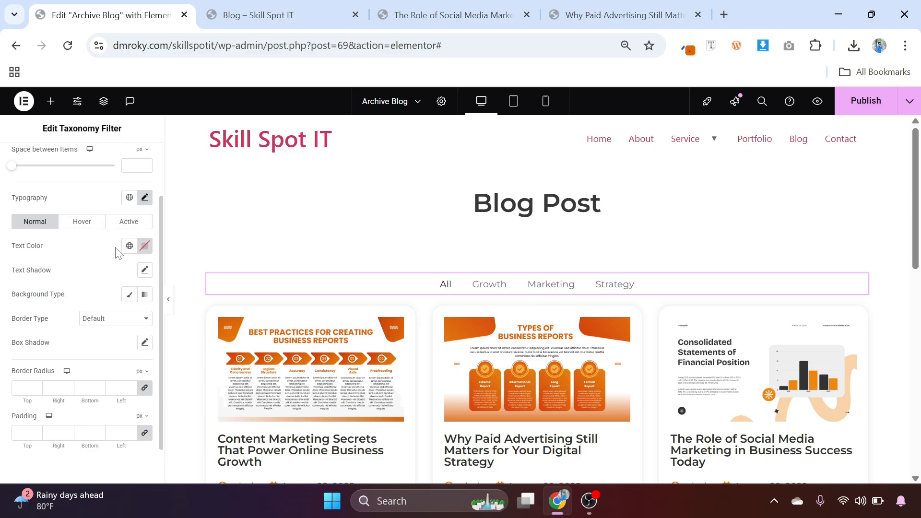
{"action": "left_click", "coordinate": [144, 247]}
{"action": "left_click_drag", "start_coordinate": [90, 361], "coordinate": [73, 364]}
{"action": "left_click", "coordinate": [87, 249]}
Set the hover-state text color of the Taxonomy Filter's items to orange #FE6D00
{"action": "left_click", "coordinate": [82, 225]}
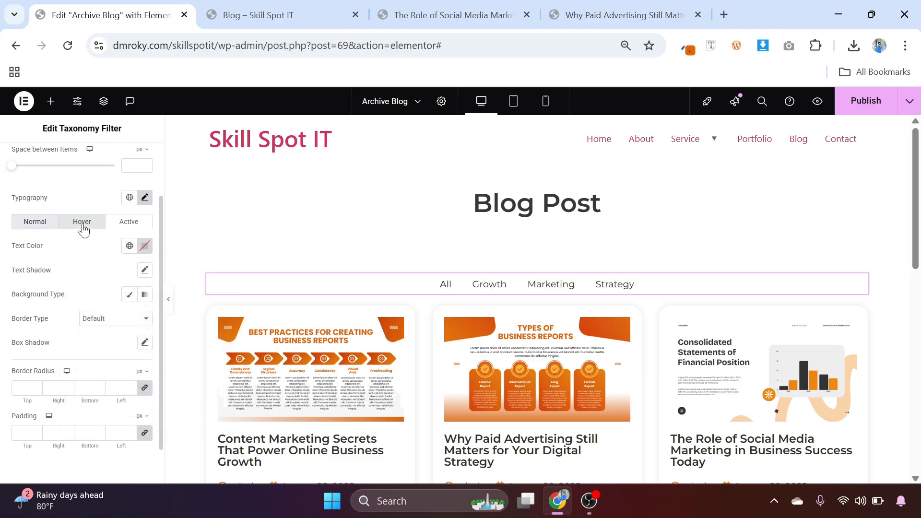
{"action": "left_click", "coordinate": [145, 250]}
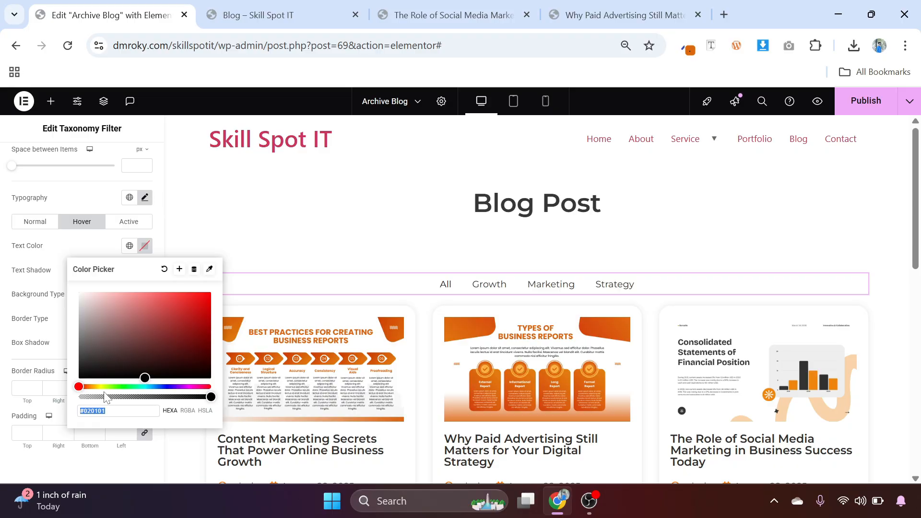
{"action": "left_click_drag", "start_coordinate": [79, 386], "coordinate": [88, 387]}
{"action": "left_click", "coordinate": [211, 292]}
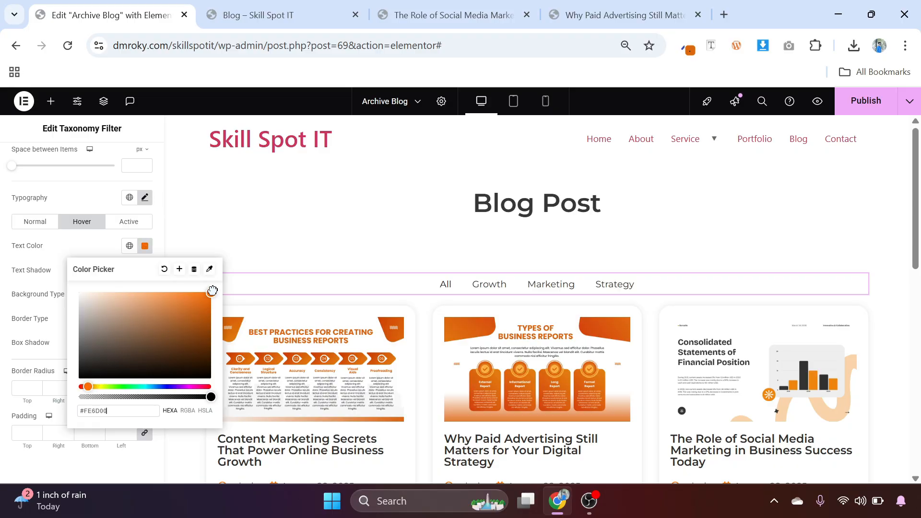
{"action": "left_click", "coordinate": [99, 251]}
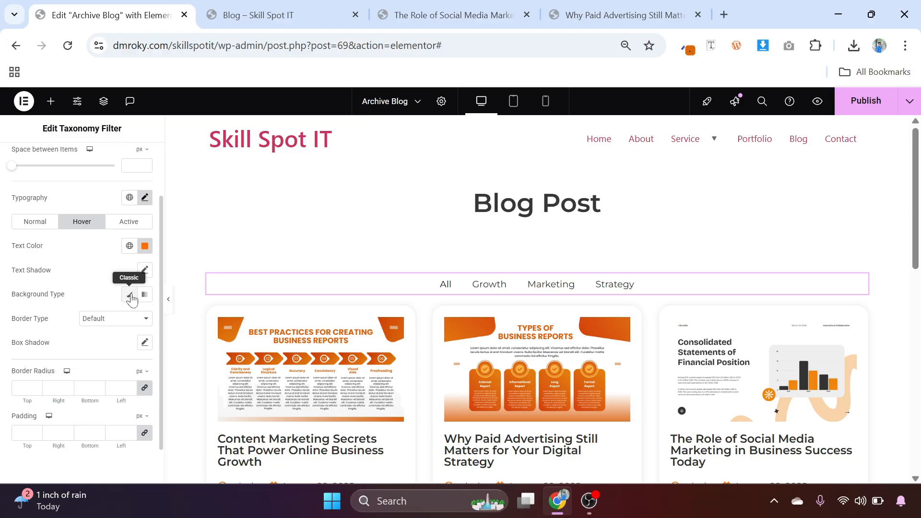
Set the active-state text color of the Taxonomy Filter's items to orange #FF8200
{"action": "left_click", "coordinate": [50, 222]}
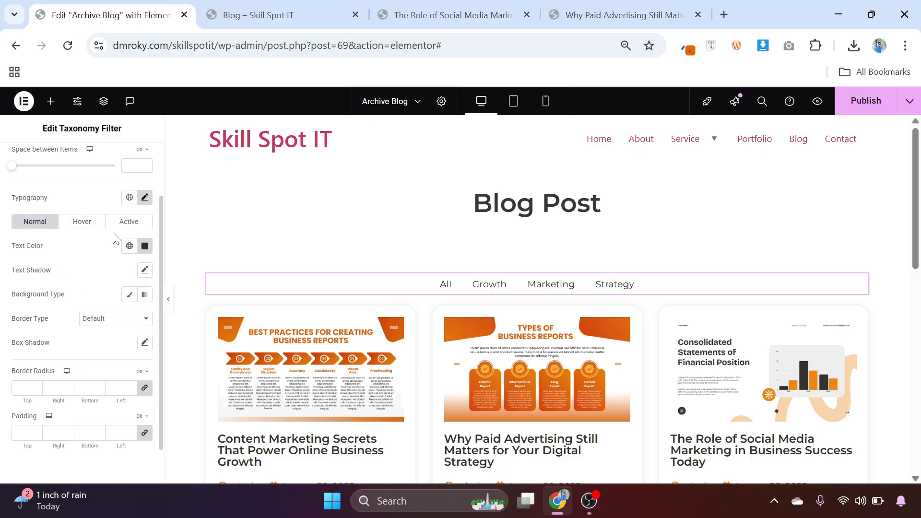
{"action": "left_click", "coordinate": [123, 225]}
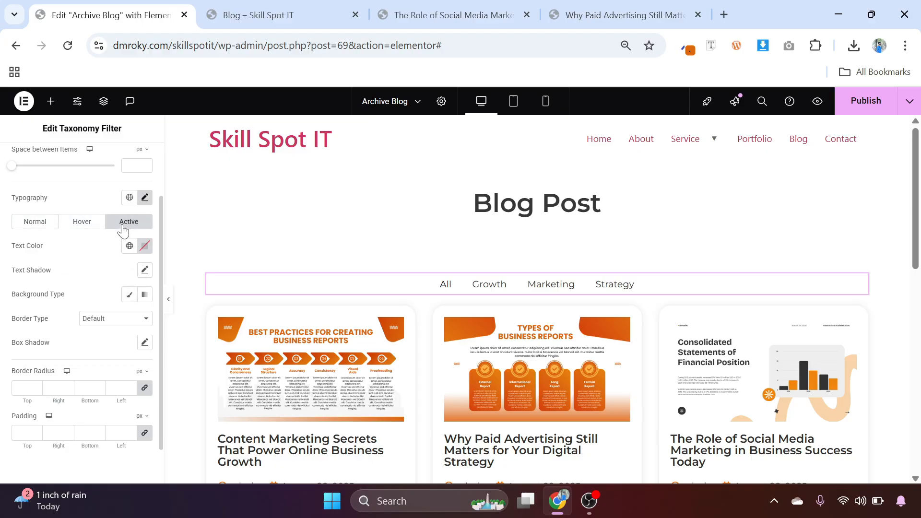
{"action": "left_click", "coordinate": [145, 247]}
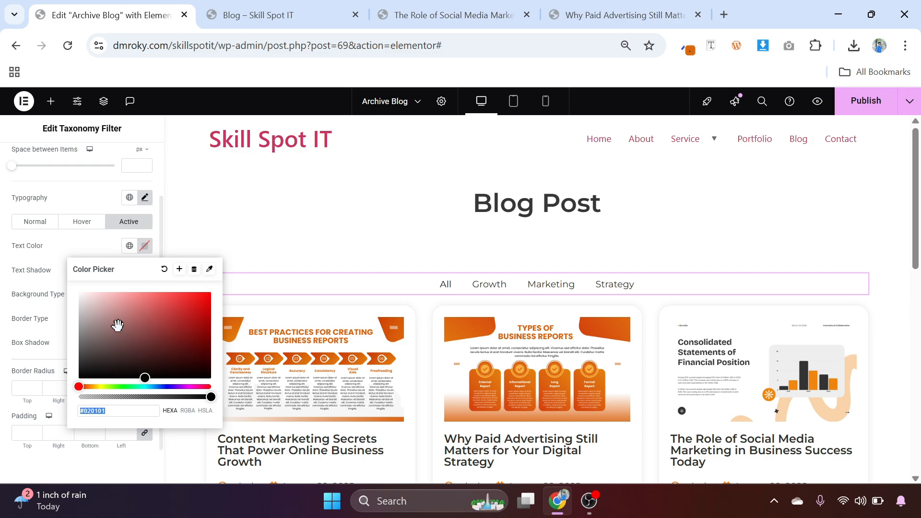
{"action": "left_click_drag", "start_coordinate": [77, 384], "coordinate": [90, 387]}
{"action": "left_click", "coordinate": [211, 293]}
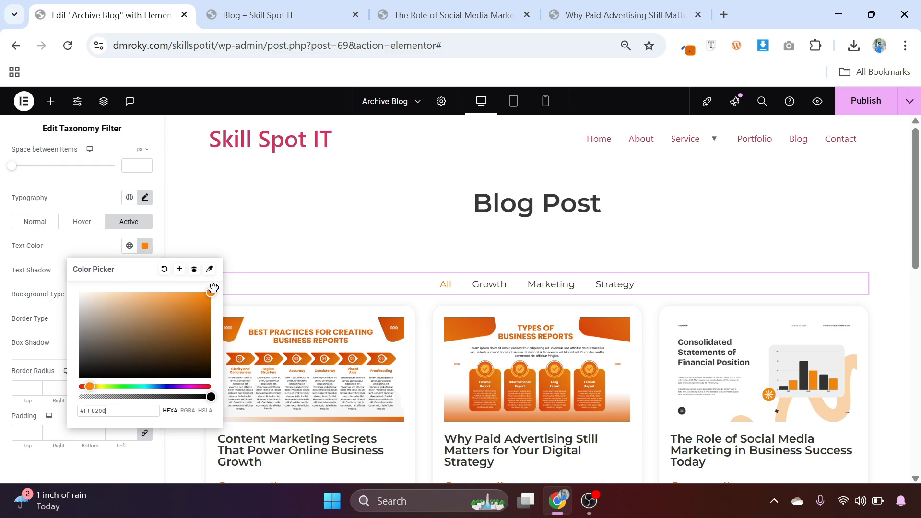
{"action": "left_click", "coordinate": [95, 246]}
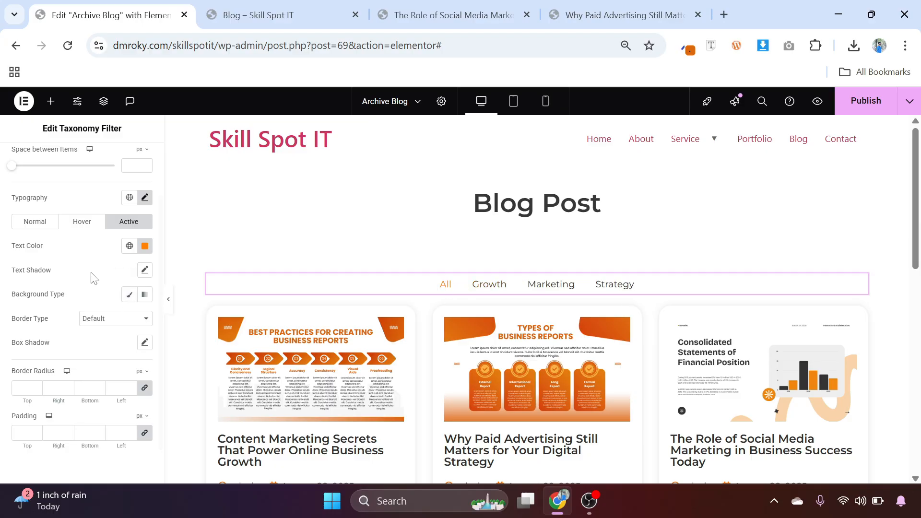
Try a classic red #DC1515 background on the active filter item, and clear that background color again
{"action": "left_click", "coordinate": [129, 294]}
{"action": "left_click", "coordinate": [144, 319]}
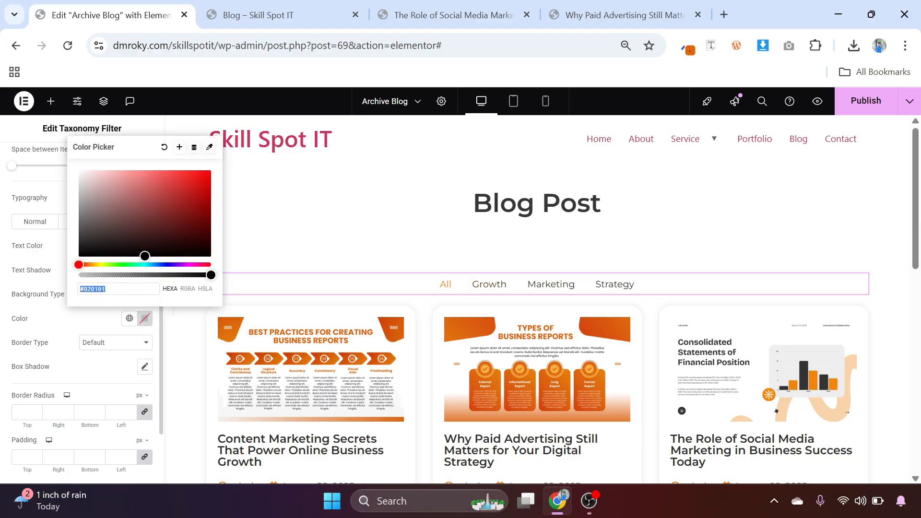
{"action": "left_click_drag", "start_coordinate": [193, 197], "coordinate": [199, 182]}
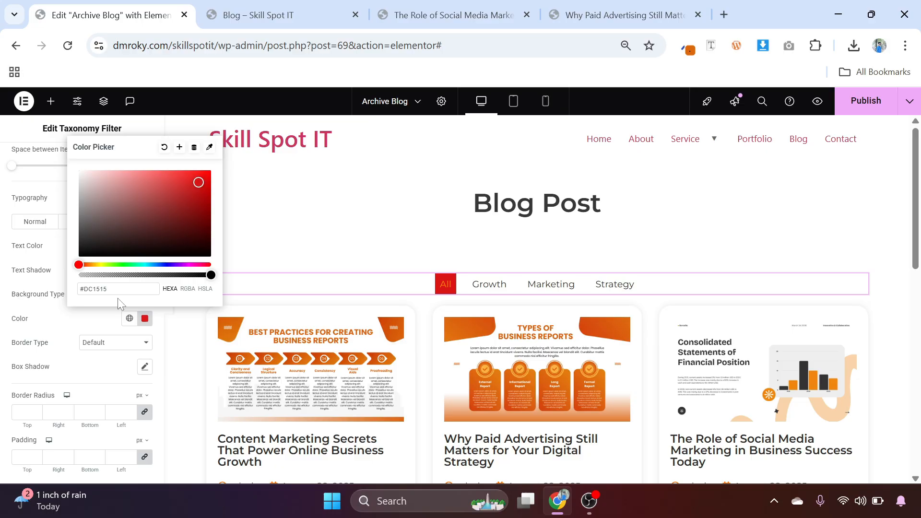
{"action": "left_click", "coordinate": [98, 317]}
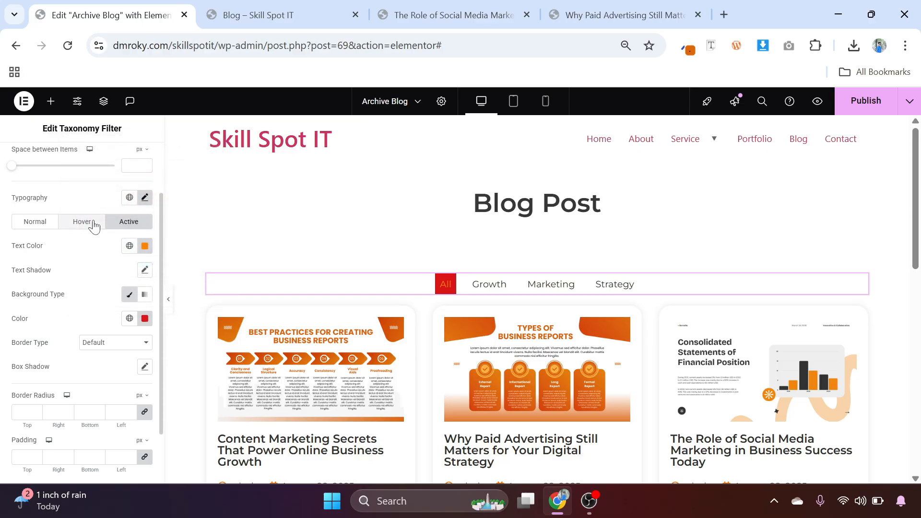
{"action": "left_click", "coordinate": [143, 319]}
{"action": "left_click", "coordinate": [165, 149]}
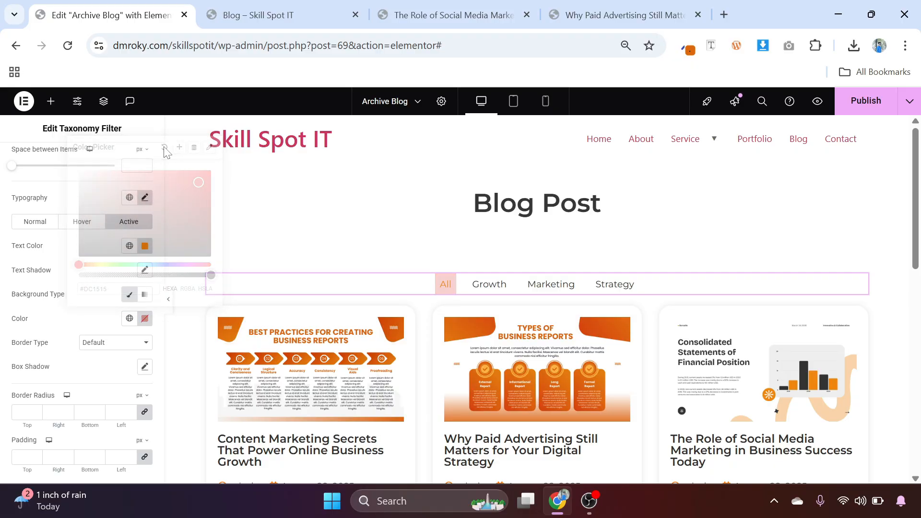
Publish the Archive Blog template and reload the site's Blog page
{"action": "left_click", "coordinate": [858, 103]}
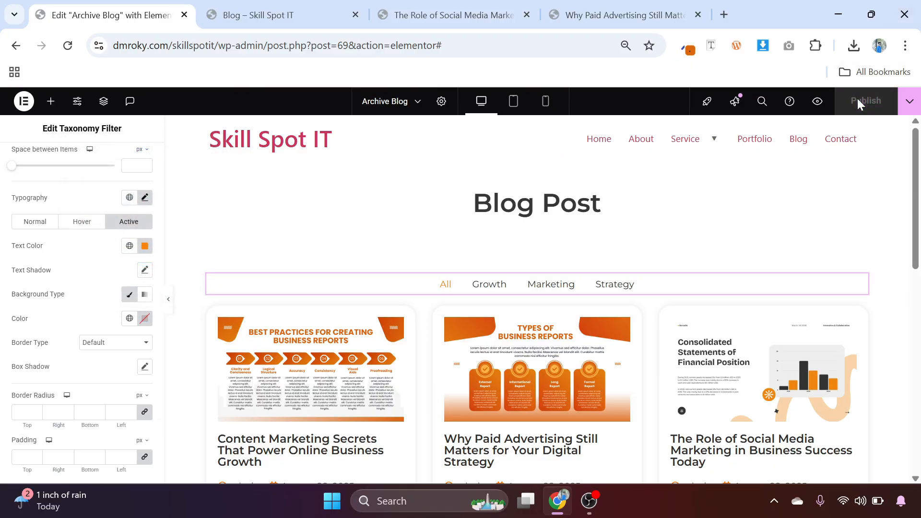
{"action": "left_click", "coordinate": [288, 16]}
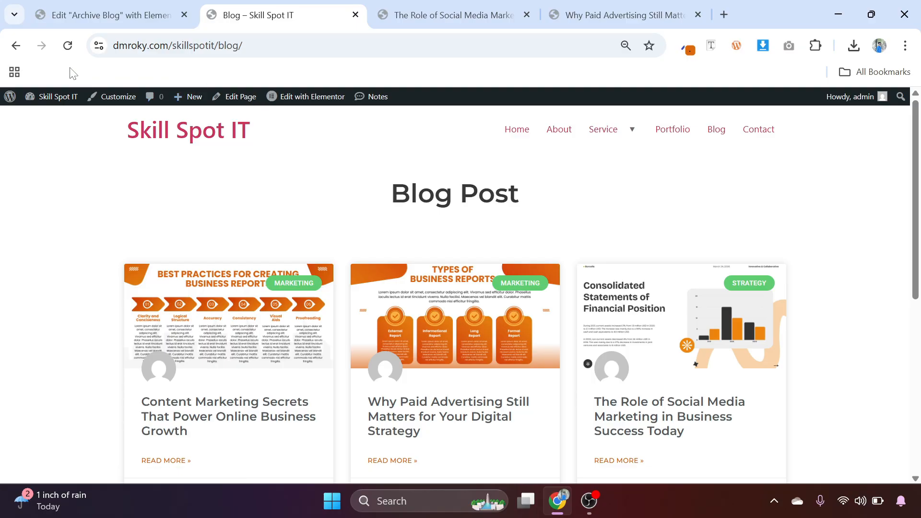
{"action": "left_click", "coordinate": [68, 46]}
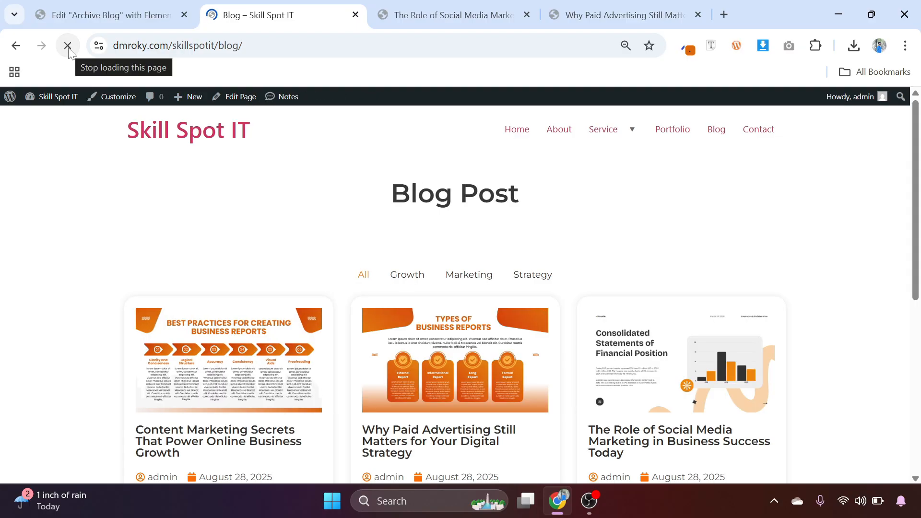
Review the category filter and post cards on the Blog page, and filter the posts by Marketing
{"action": "scroll", "coordinate": [205, 206], "scroll_direction": "down", "scroll_amount": 3}
{"action": "scroll", "coordinate": [206, 205], "scroll_direction": "up", "scroll_amount": 3}
{"action": "scroll", "coordinate": [205, 205], "scroll_direction": "down", "scroll_amount": 3}
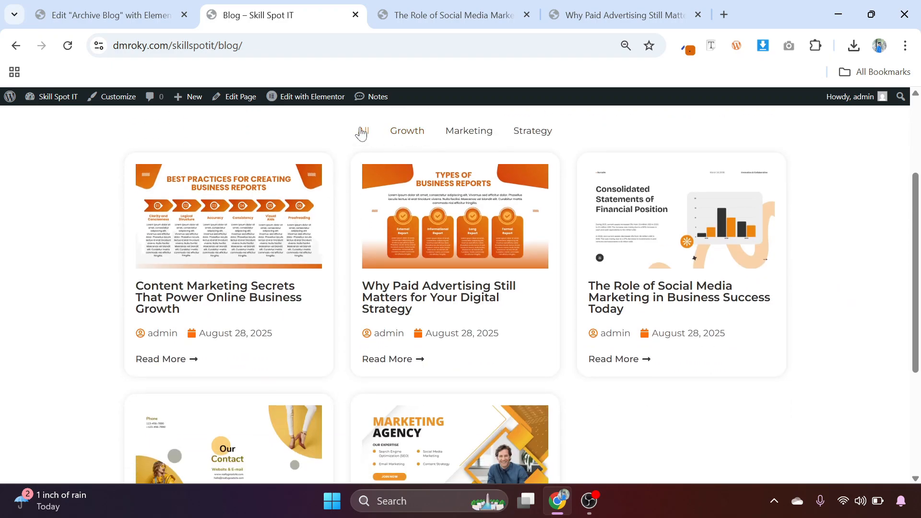
{"action": "scroll", "coordinate": [312, 317], "scroll_direction": "up", "scroll_amount": 3}
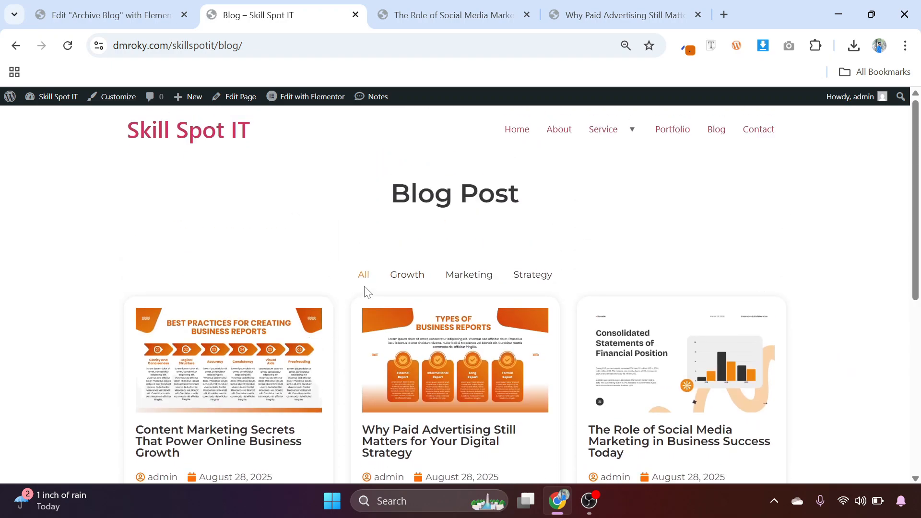
{"action": "left_click", "coordinate": [466, 275]}
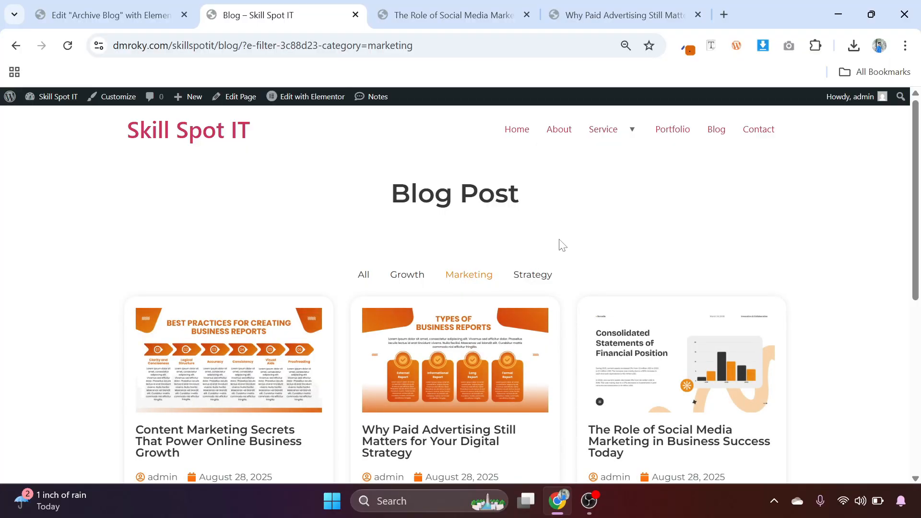
{"action": "scroll", "coordinate": [567, 244], "scroll_direction": "down", "scroll_amount": 2}
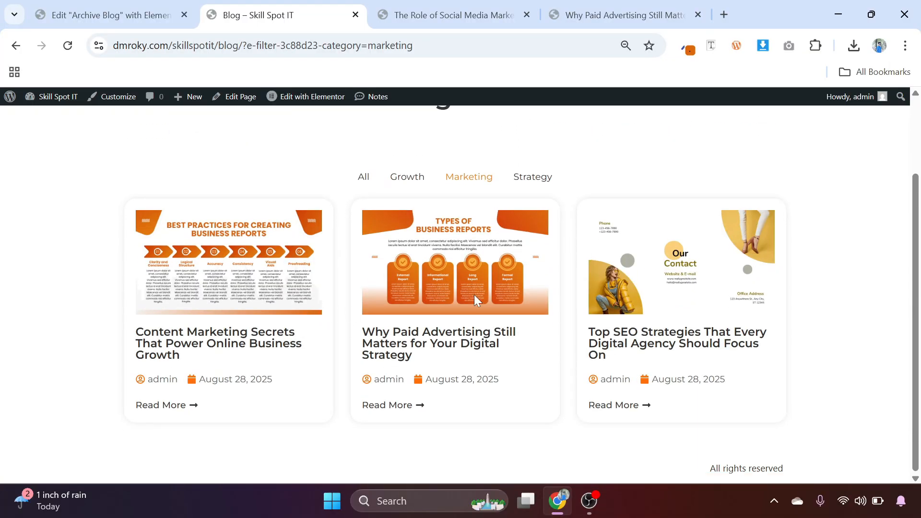
{"action": "scroll", "coordinate": [474, 295], "scroll_direction": "up", "scroll_amount": 2}
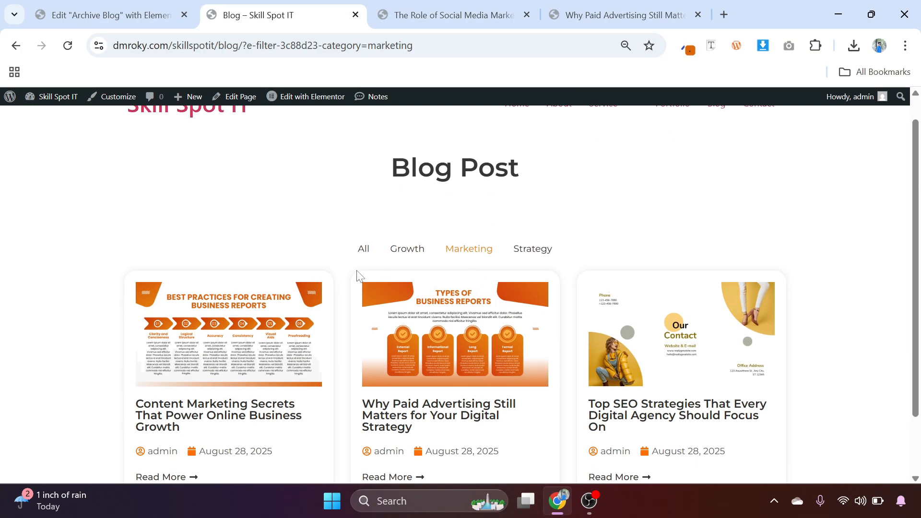
Filter the Blog page's posts by Growth and by Strategy, and review the post cards shown for each category
{"action": "left_click", "coordinate": [408, 254]}
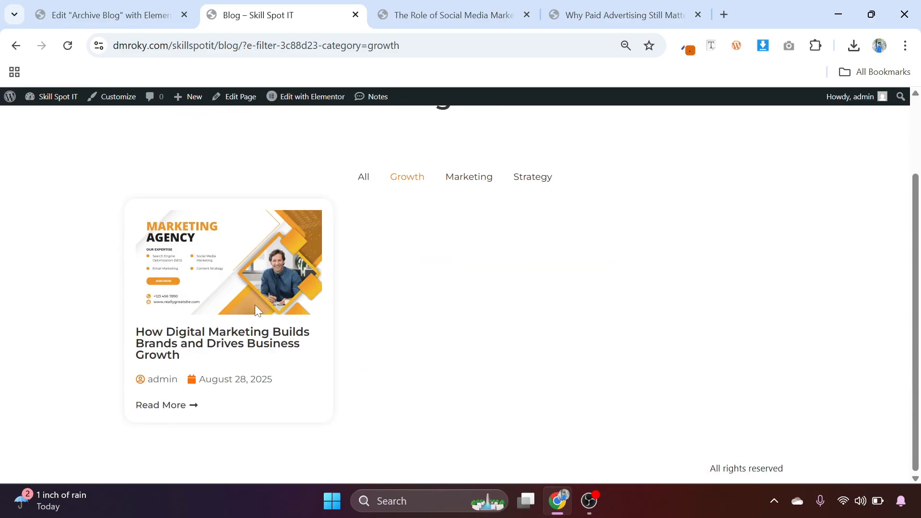
{"action": "left_click", "coordinate": [533, 178]}
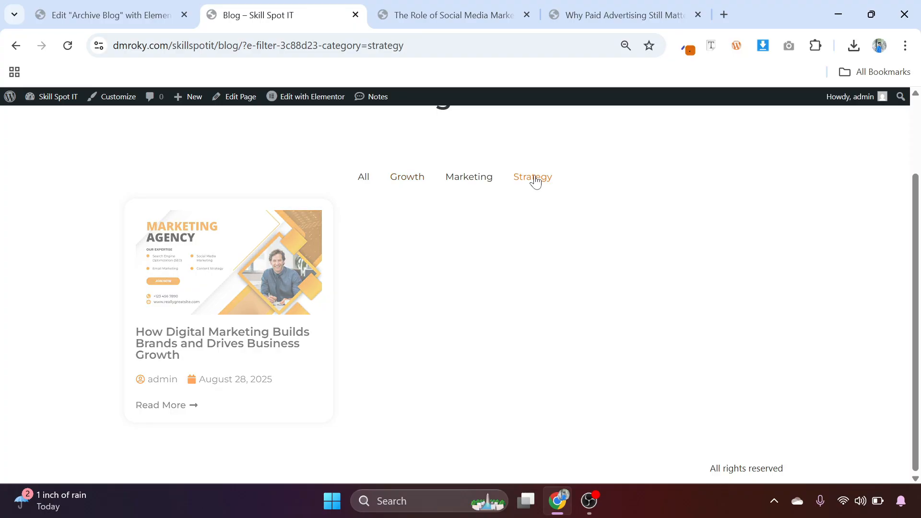
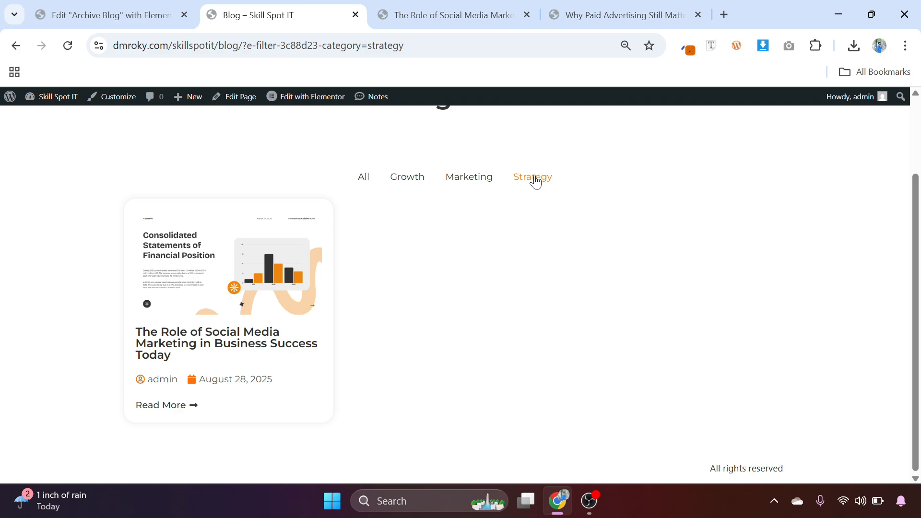
{"action": "scroll", "coordinate": [536, 182], "scroll_direction": "up", "scroll_amount": 2}
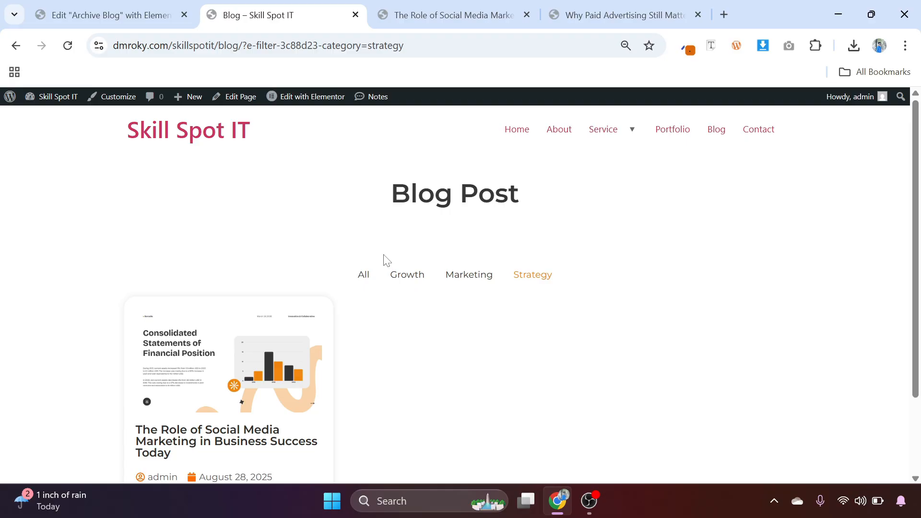
{"action": "scroll", "coordinate": [194, 308], "scroll_direction": "down", "scroll_amount": 2}
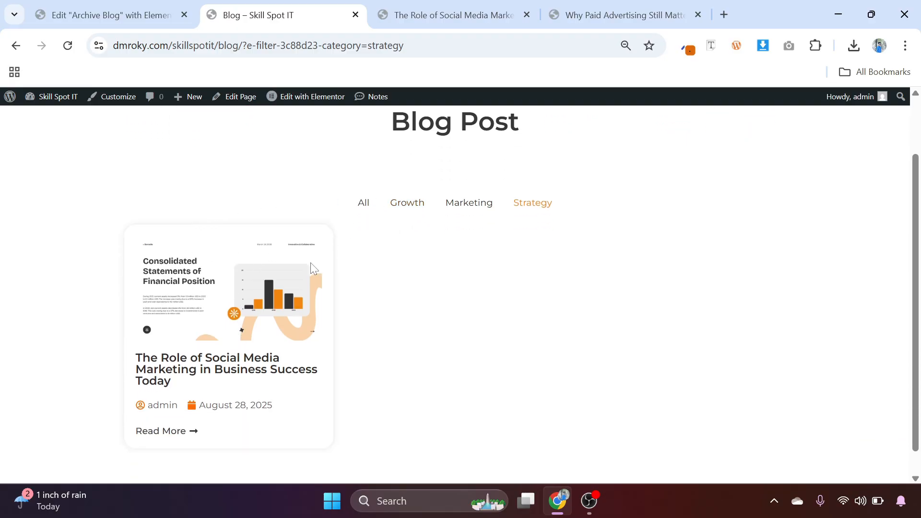
{"action": "scroll", "coordinate": [396, 277], "scroll_direction": "up", "scroll_amount": 1}
{"action": "scroll", "coordinate": [396, 277], "scroll_direction": "up", "scroll_amount": 2}
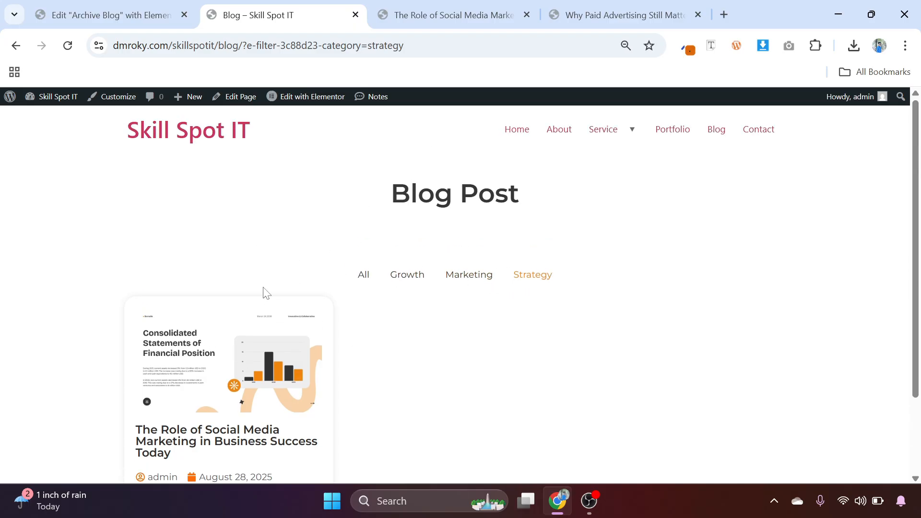
Return to the Archive Blog template in the Elementor editor and open the collection of elements that can be added
{"action": "left_click", "coordinate": [119, 14]}
{"action": "left_click", "coordinate": [52, 102]}
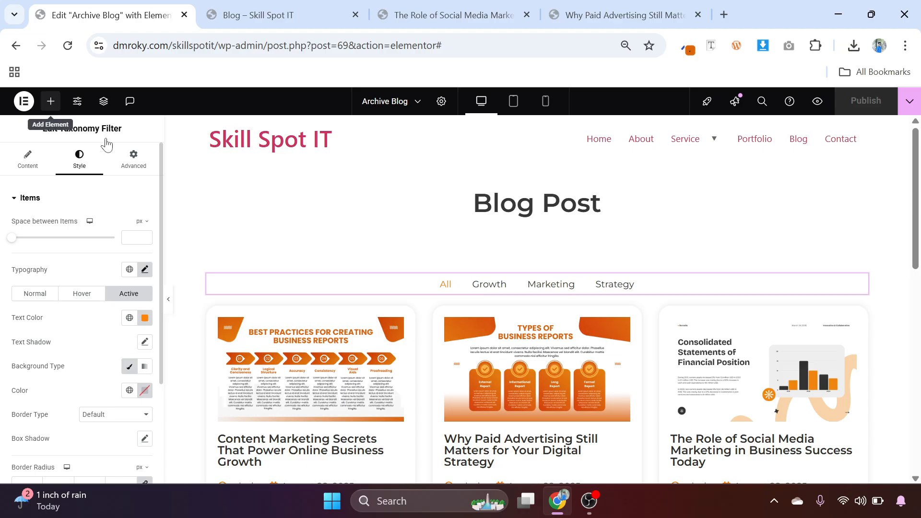